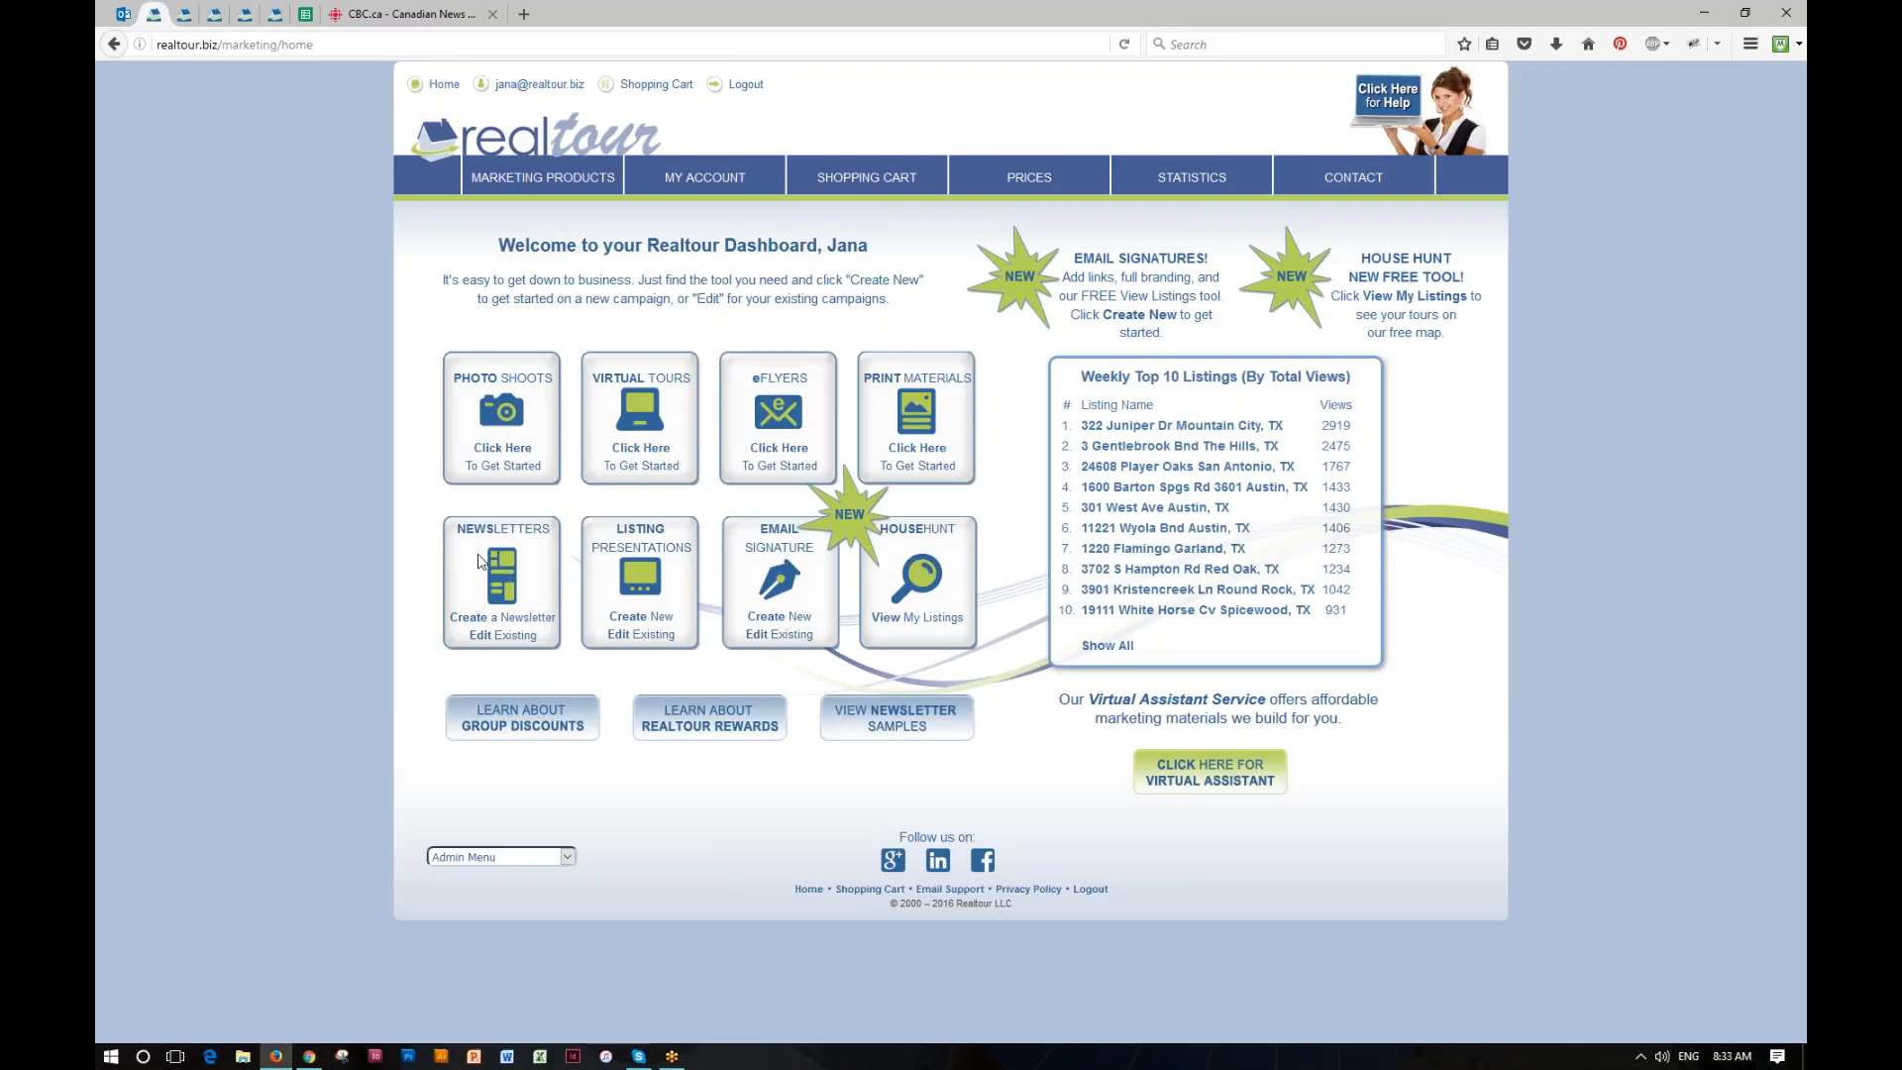
Step: Create a "Ready to Send" newsletter blast and save it under the name "My November Newsletter"
{"action": "left_click", "coordinate": [504, 620]}
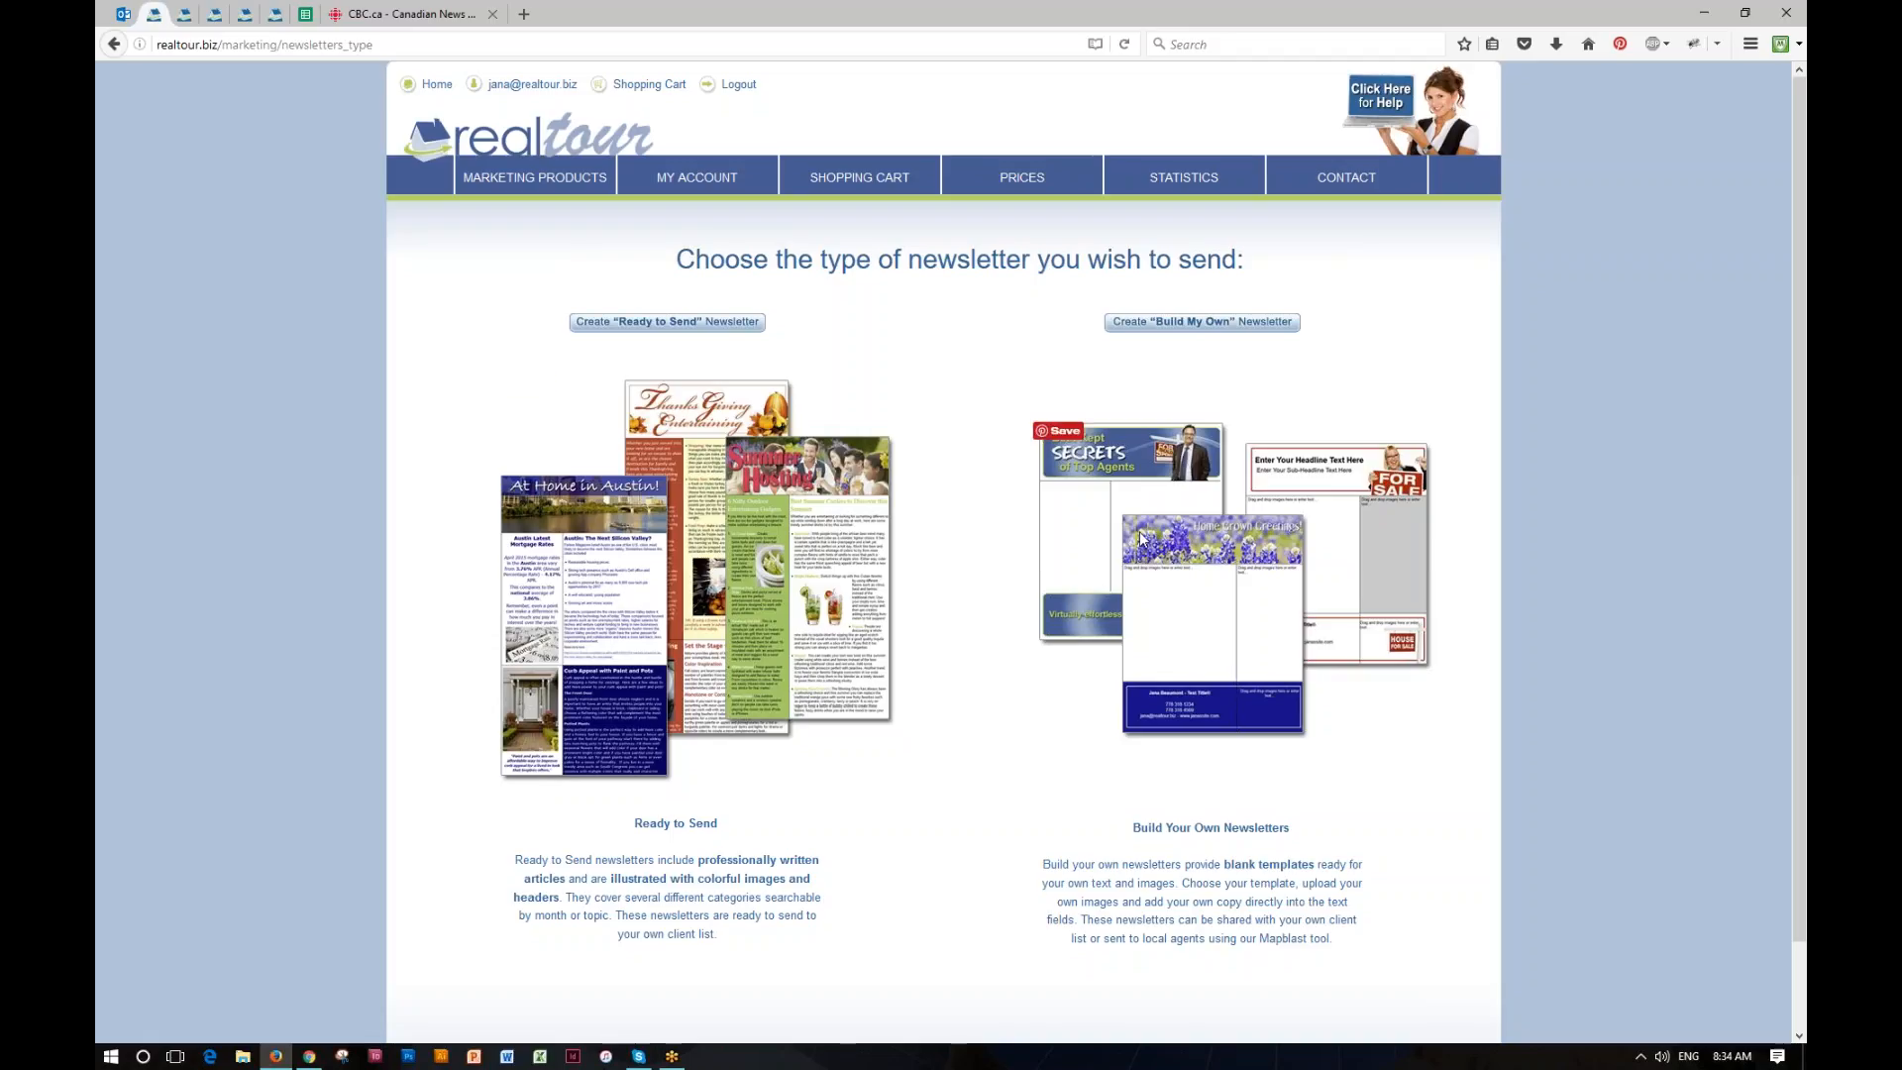
{"action": "left_click", "coordinate": [658, 322]}
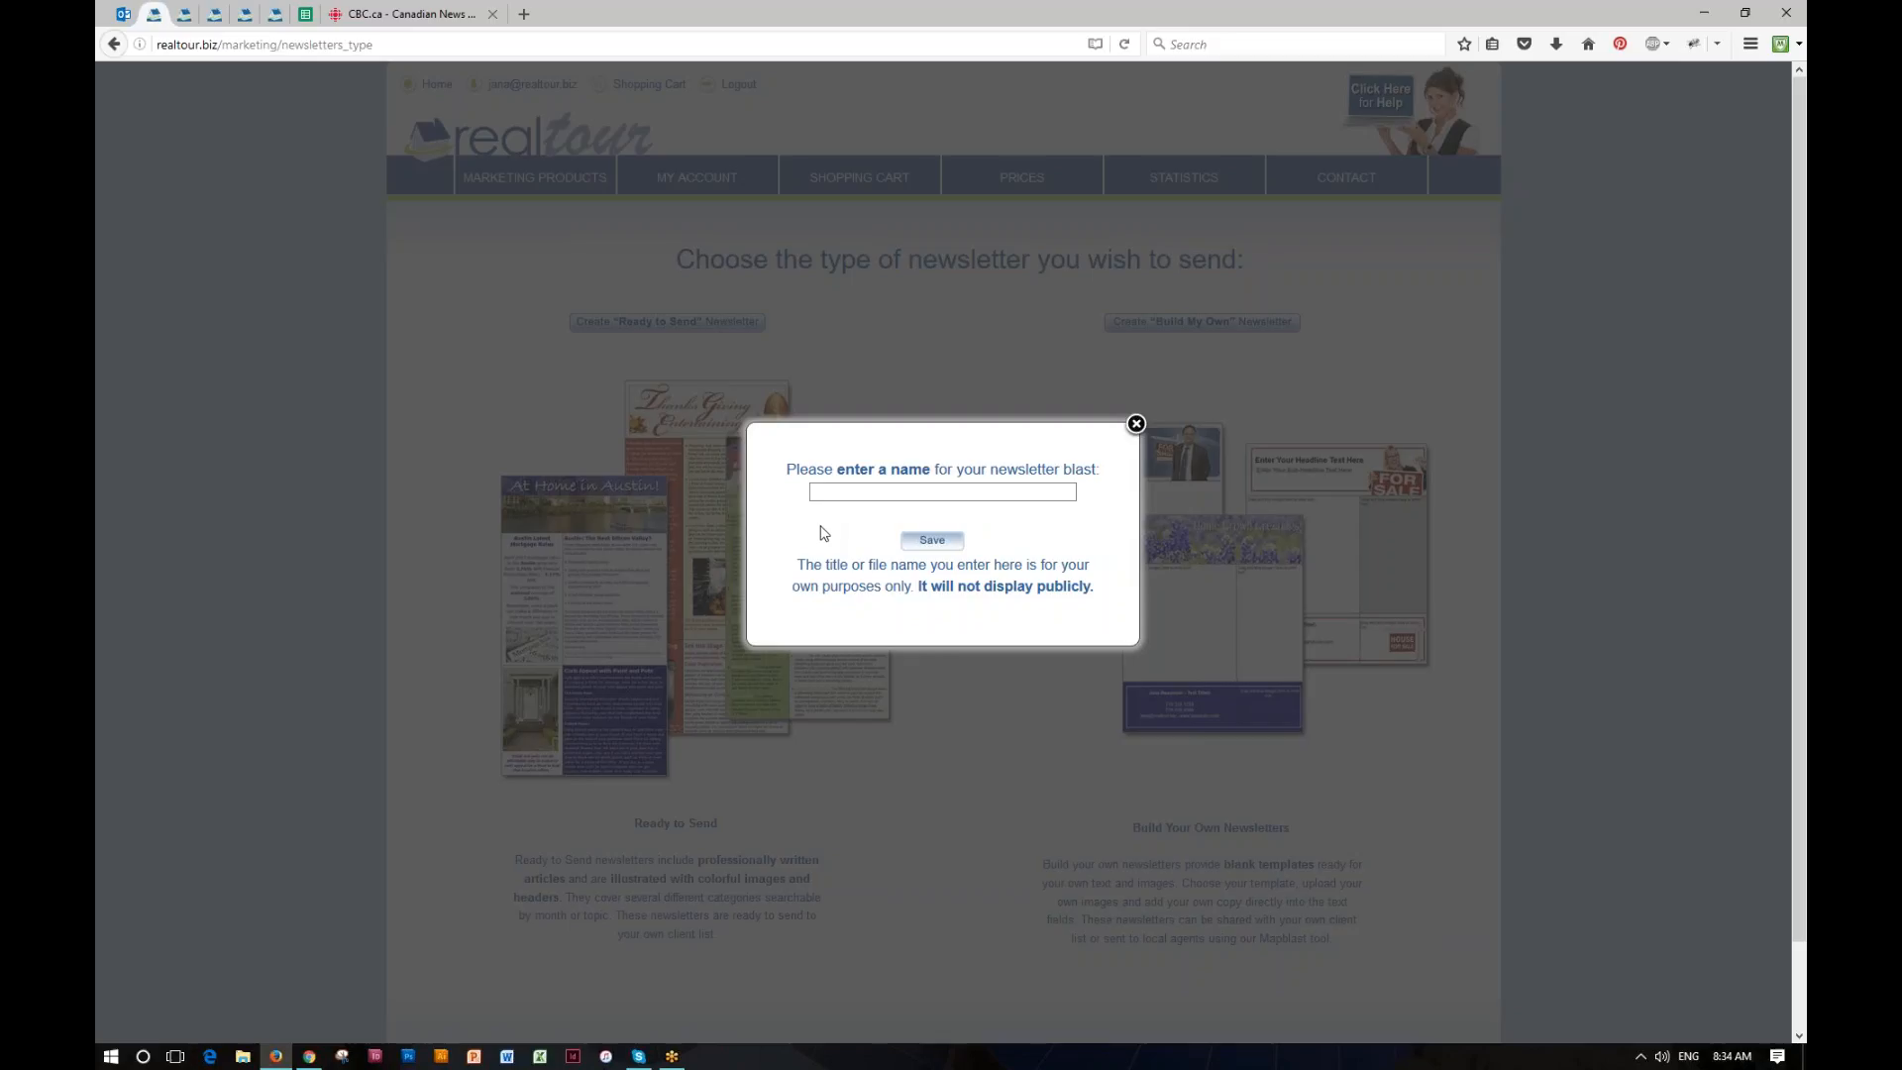
{"action": "left_click", "coordinate": [943, 495]}
{"action": "type", "text": "My Nov"}
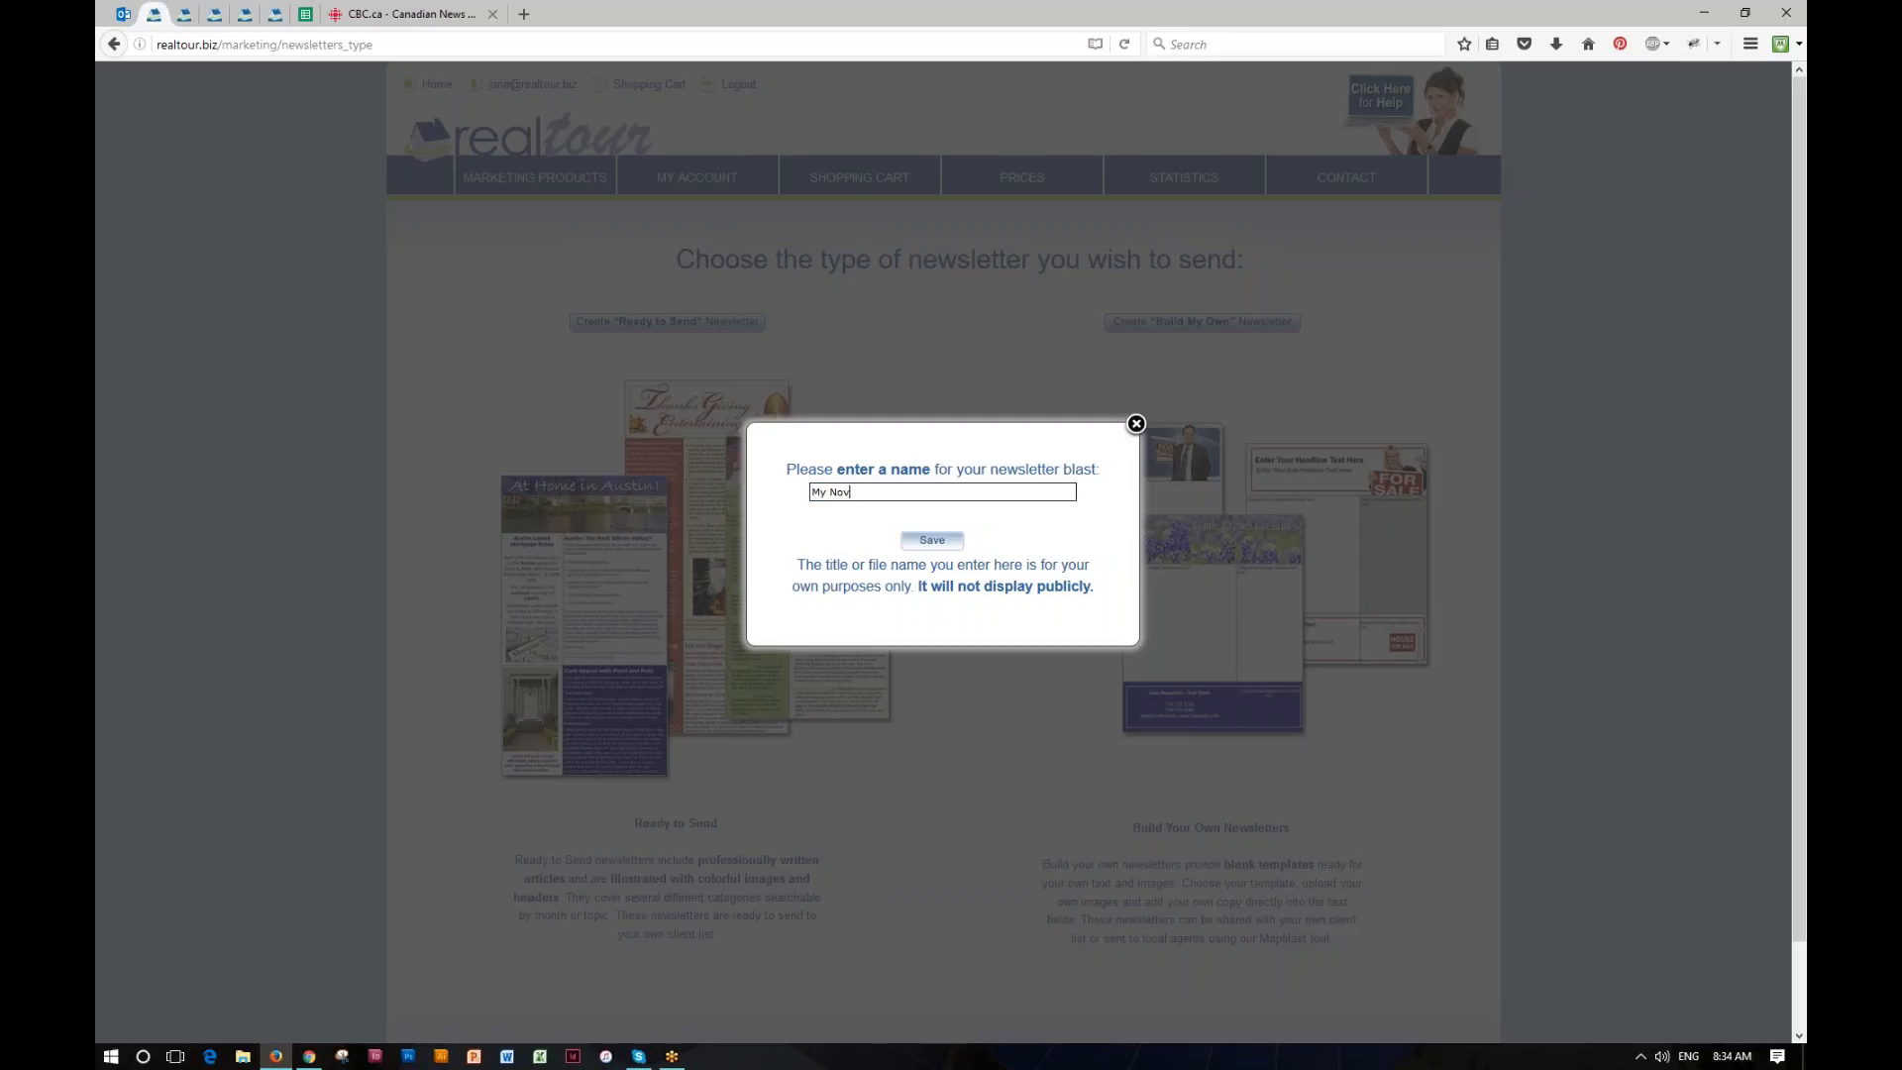
{"action": "type", "text": "ember Newsletter"}
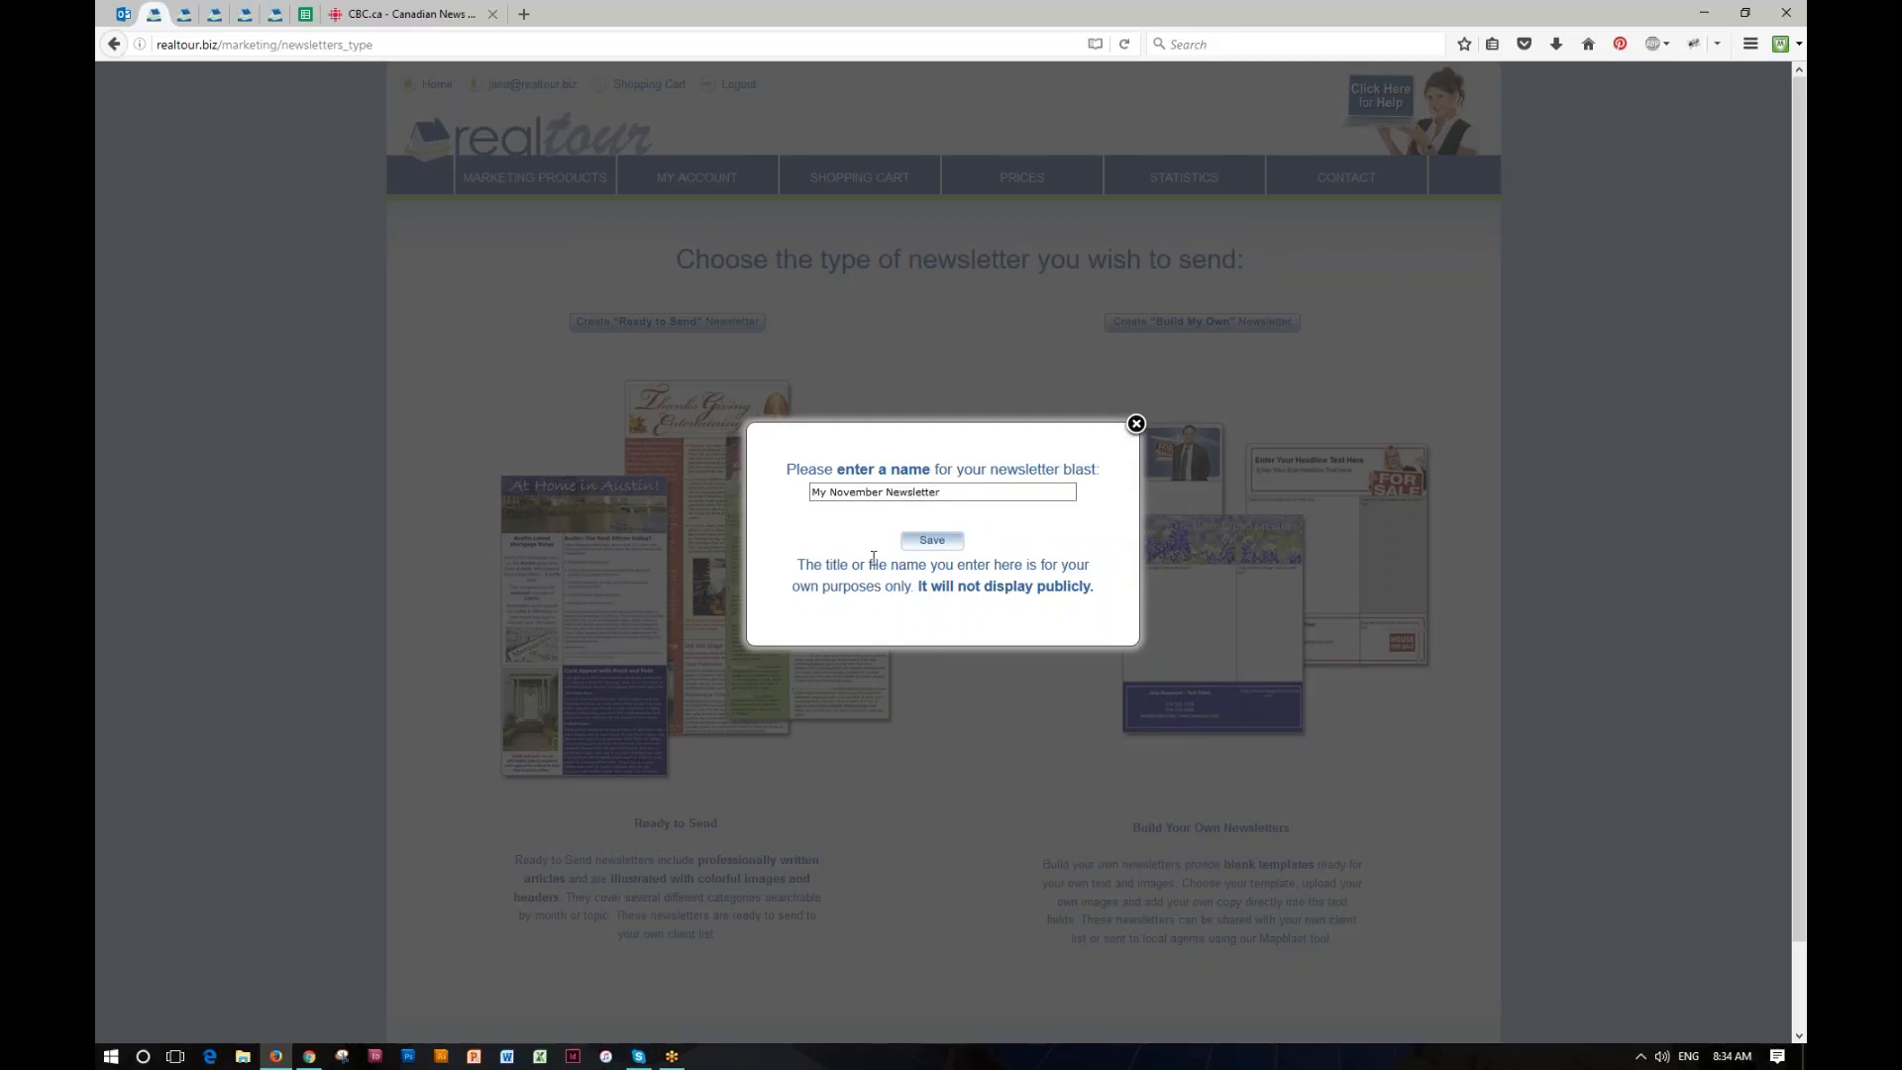
{"action": "left_click", "coordinate": [929, 543]}
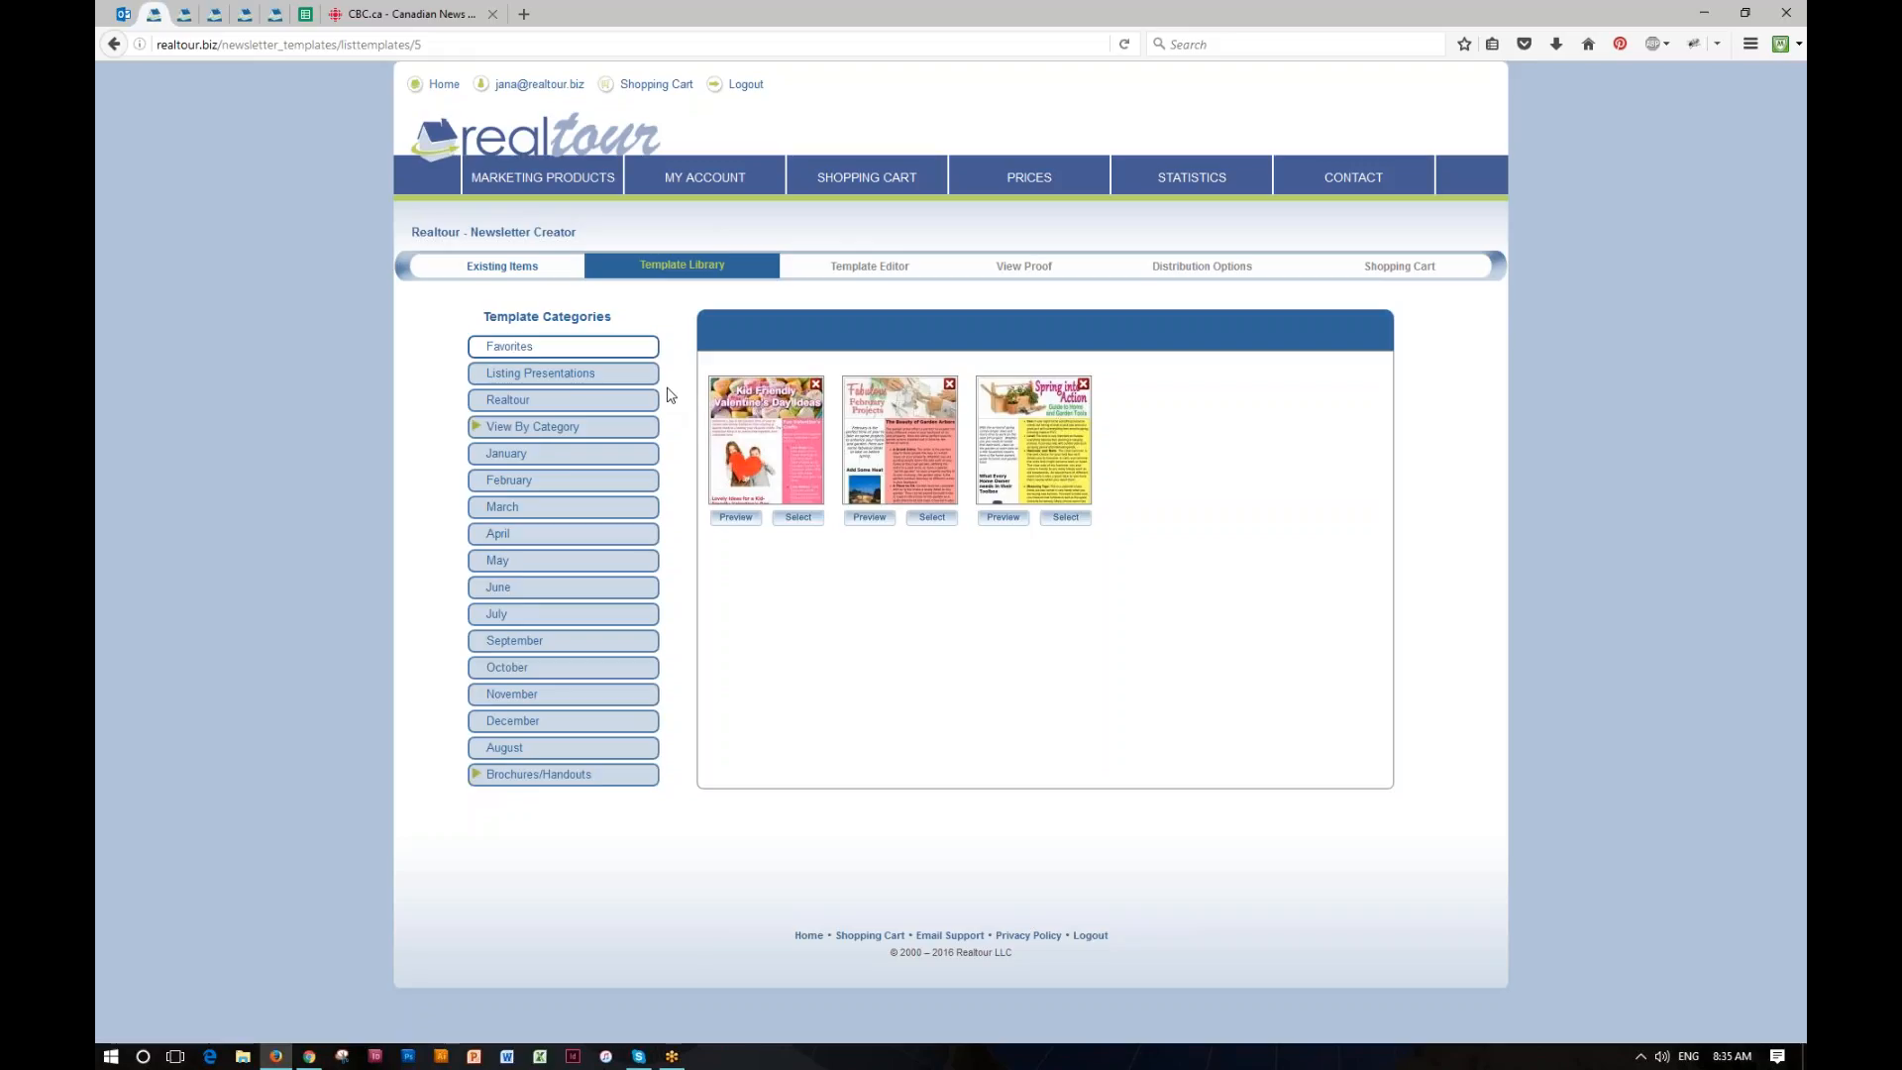
Step: Browse the Buyers' Tips templates within the categorised part of the template library
{"action": "left_click", "coordinate": [528, 429]}
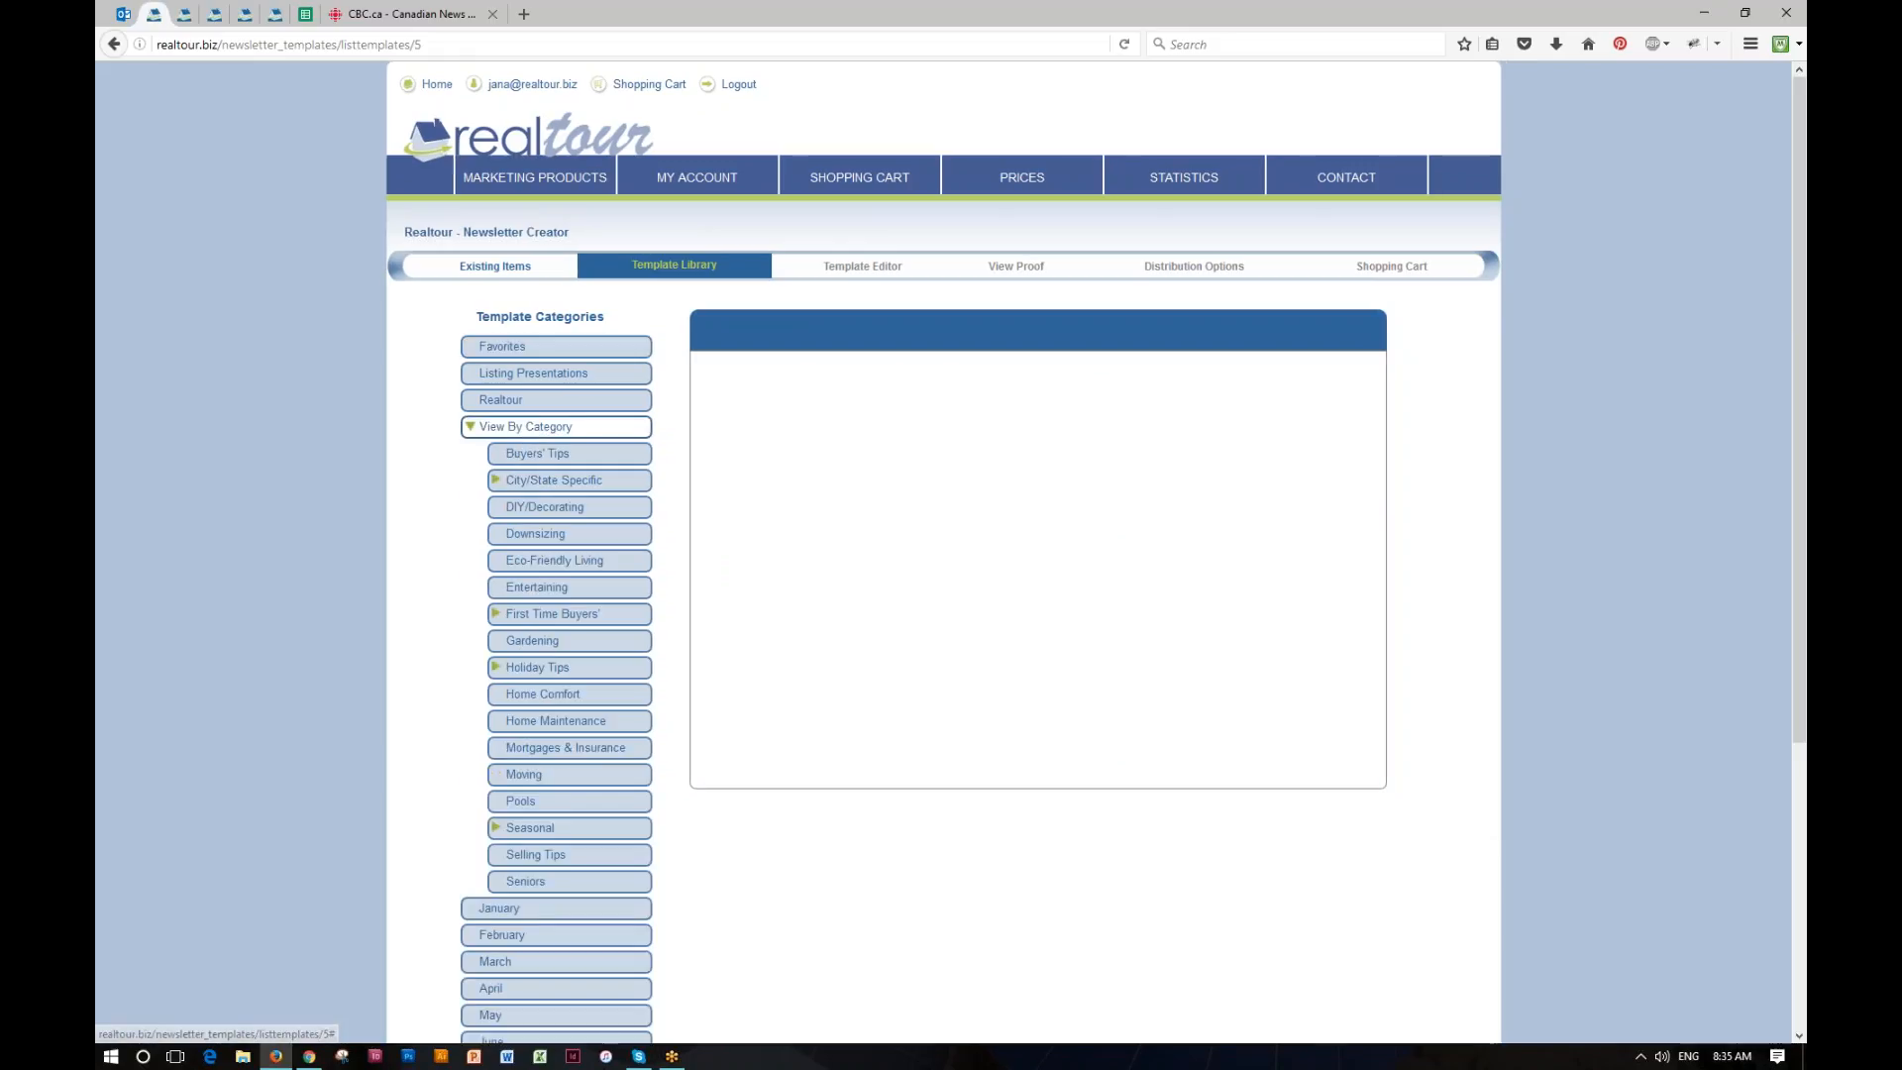
{"action": "left_click", "coordinate": [543, 455]}
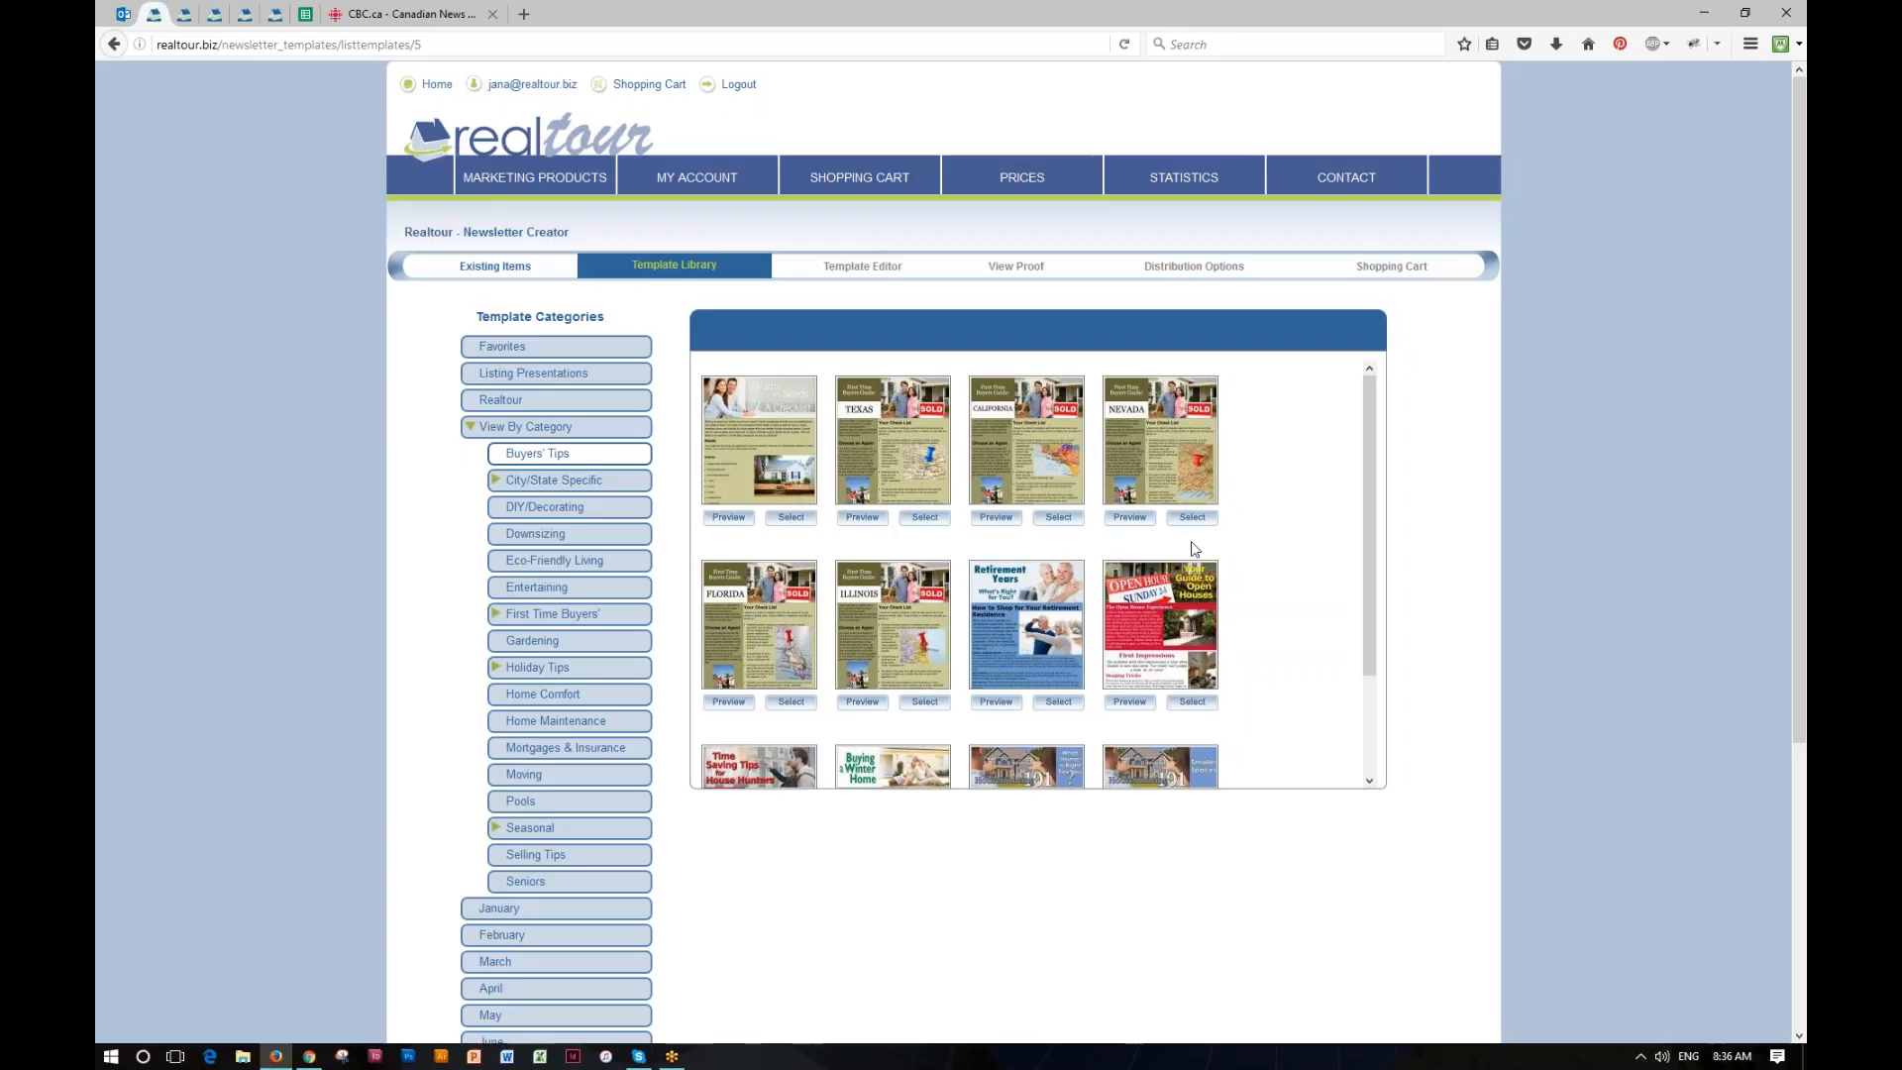
{"action": "left_click", "coordinate": [543, 429]}
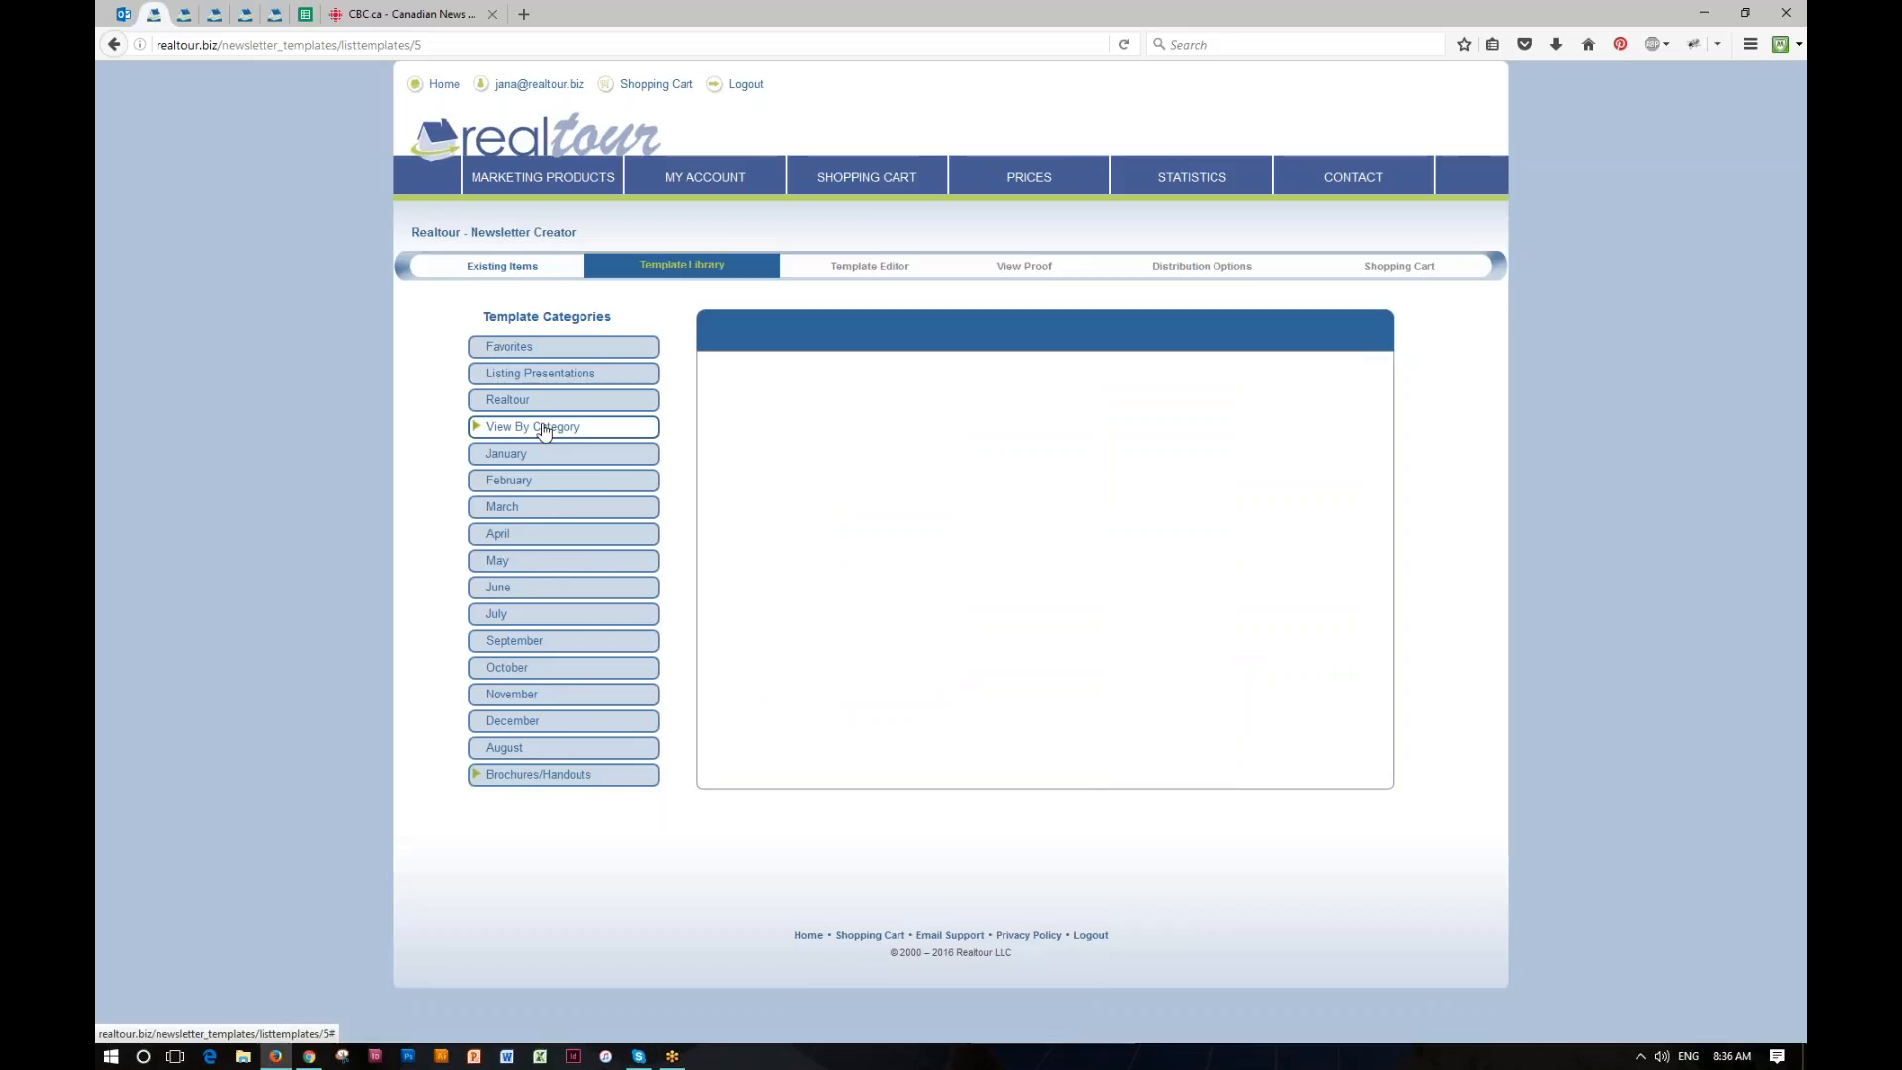
Step: Preview the "Stress Free Thanksgiving" template among the November templates and select it for the newsletter
{"action": "left_click", "coordinate": [497, 697]}
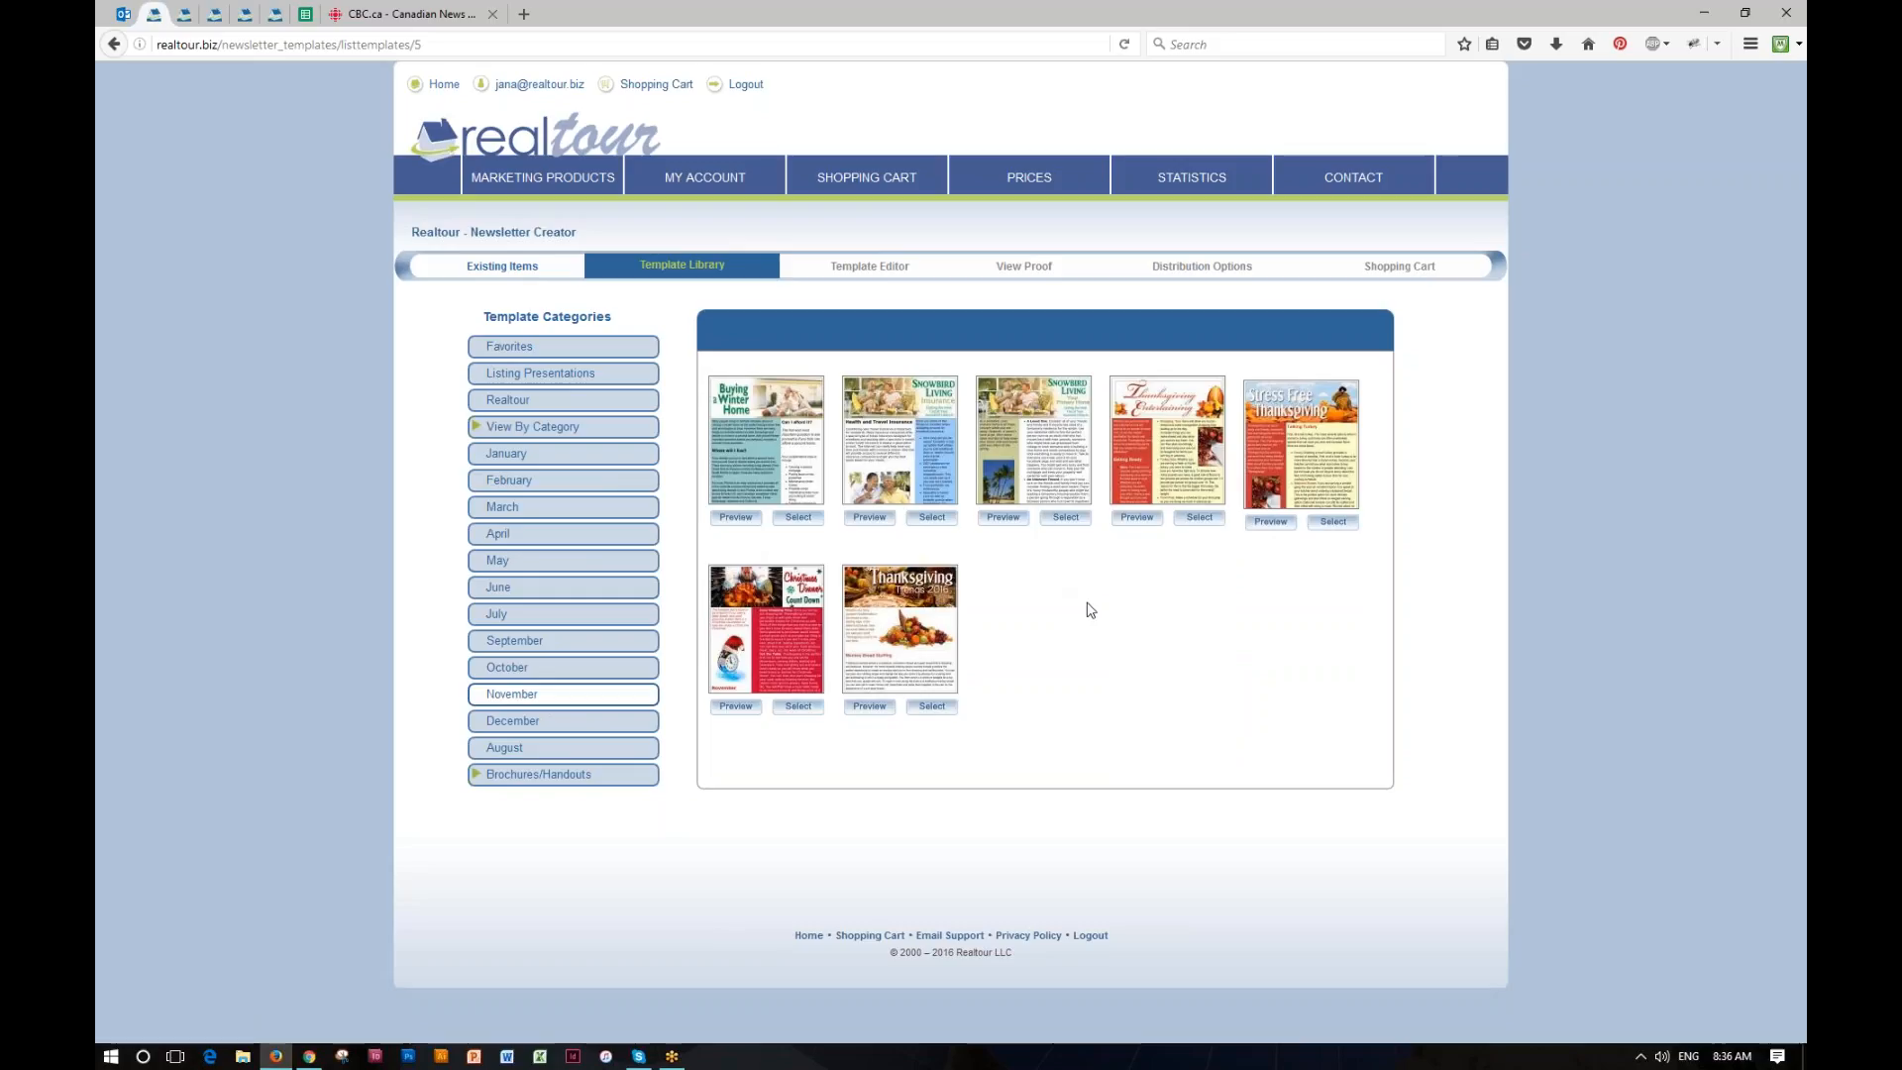
{"action": "left_click", "coordinate": [1270, 523]}
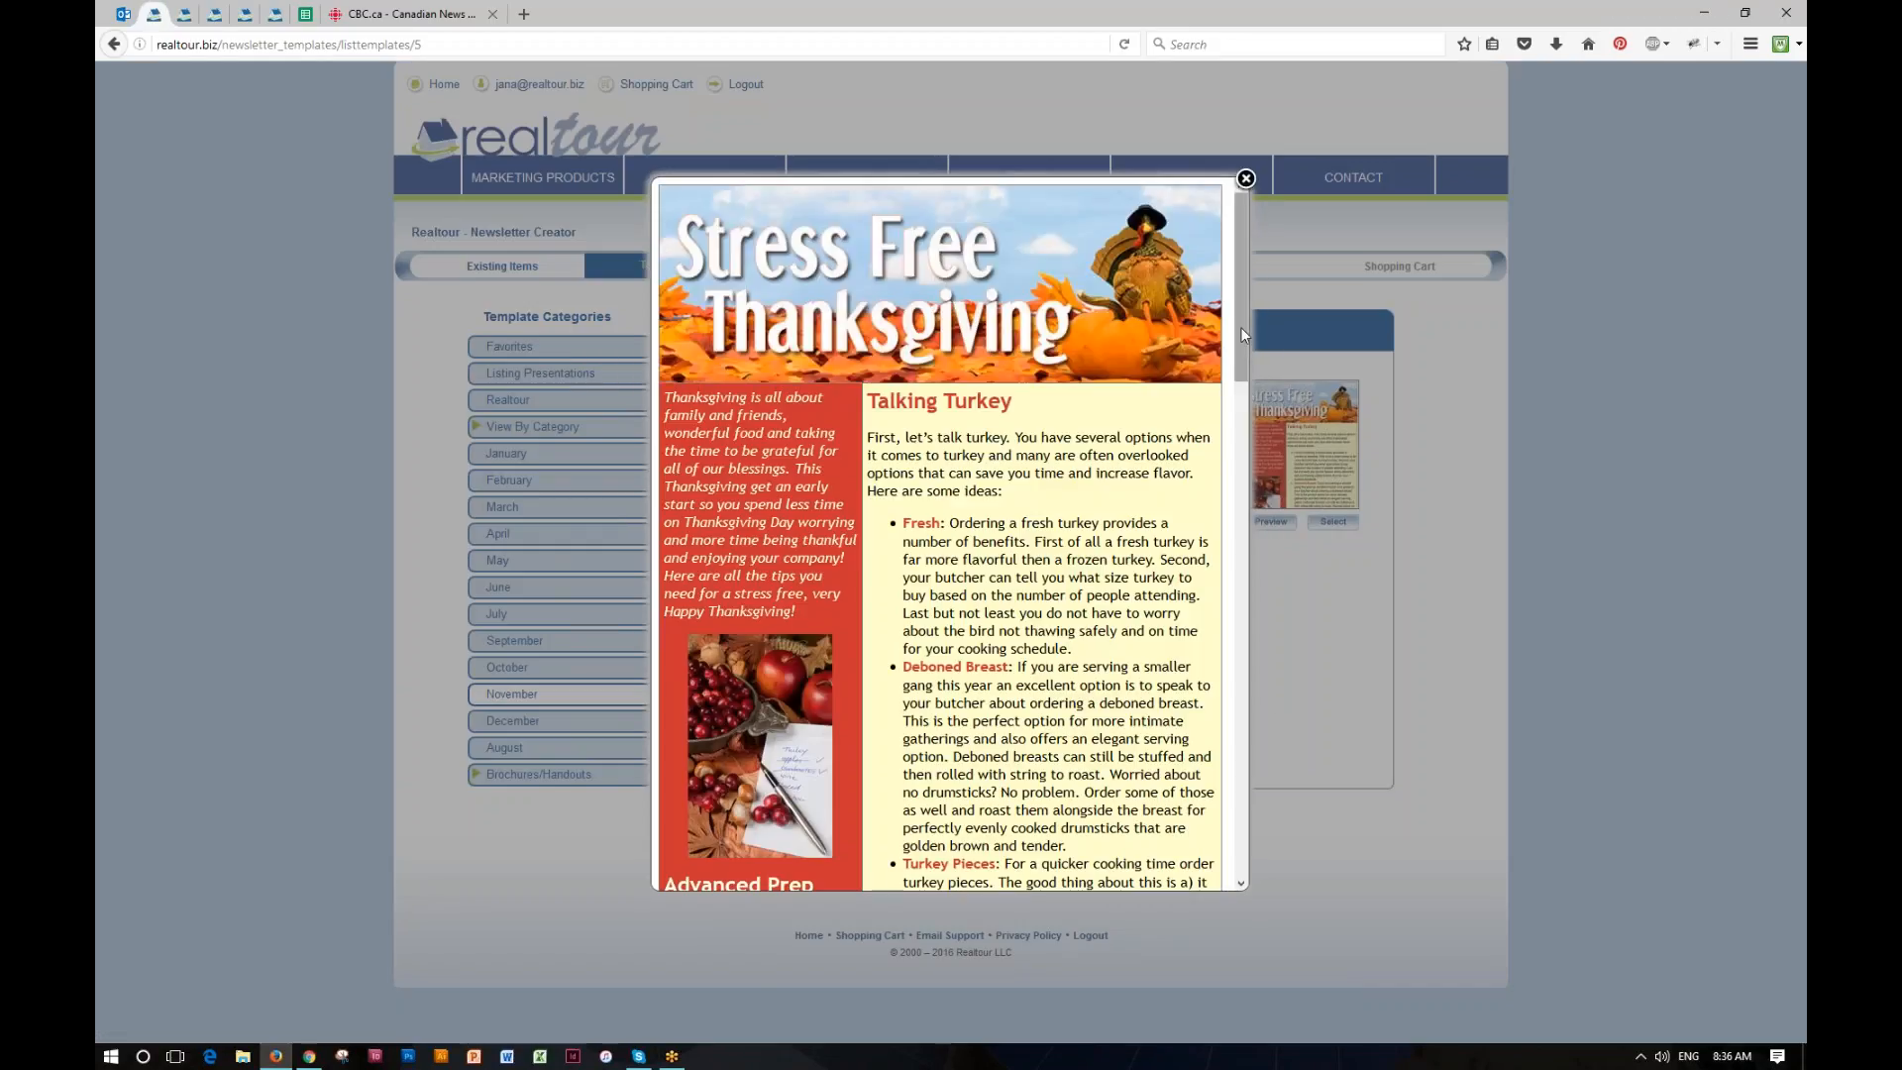
{"action": "left_click_drag", "start_coordinate": [1240, 325], "coordinate": [1250, 830]}
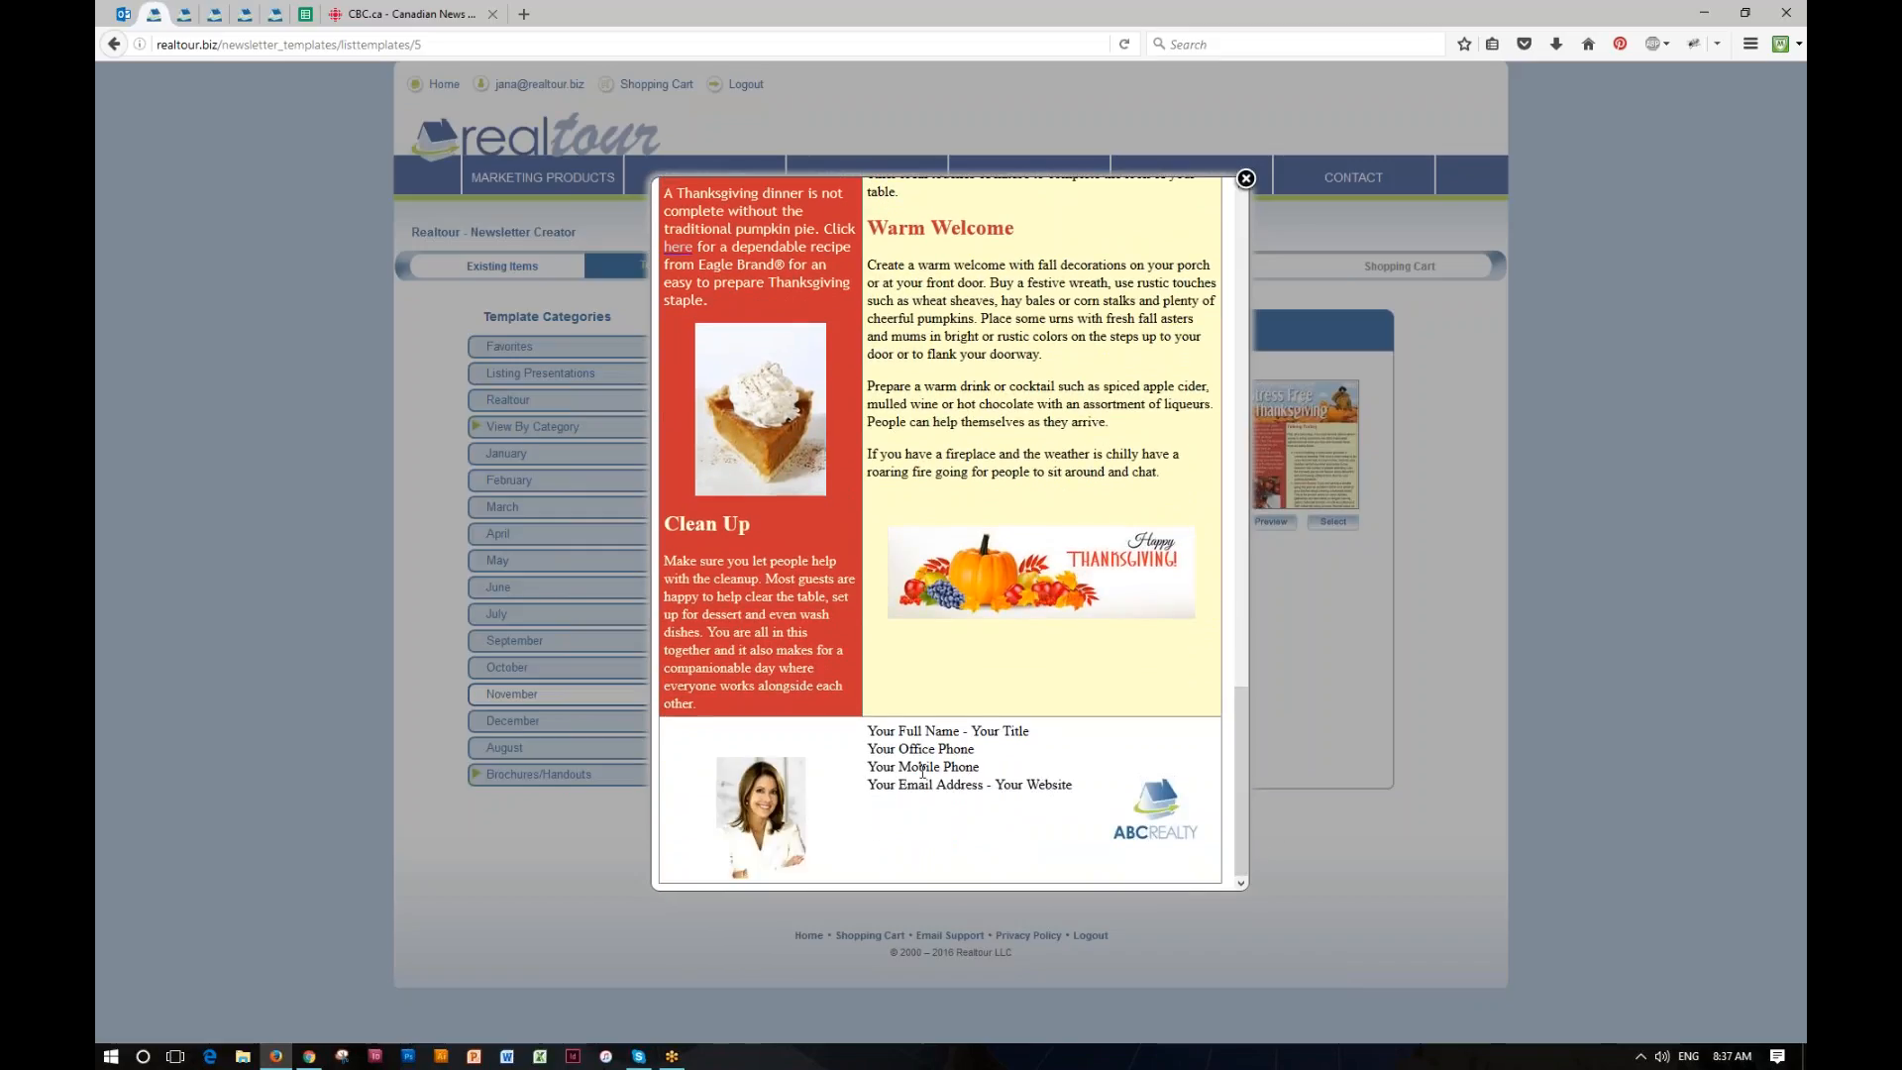
{"action": "left_click", "coordinate": [1245, 179]}
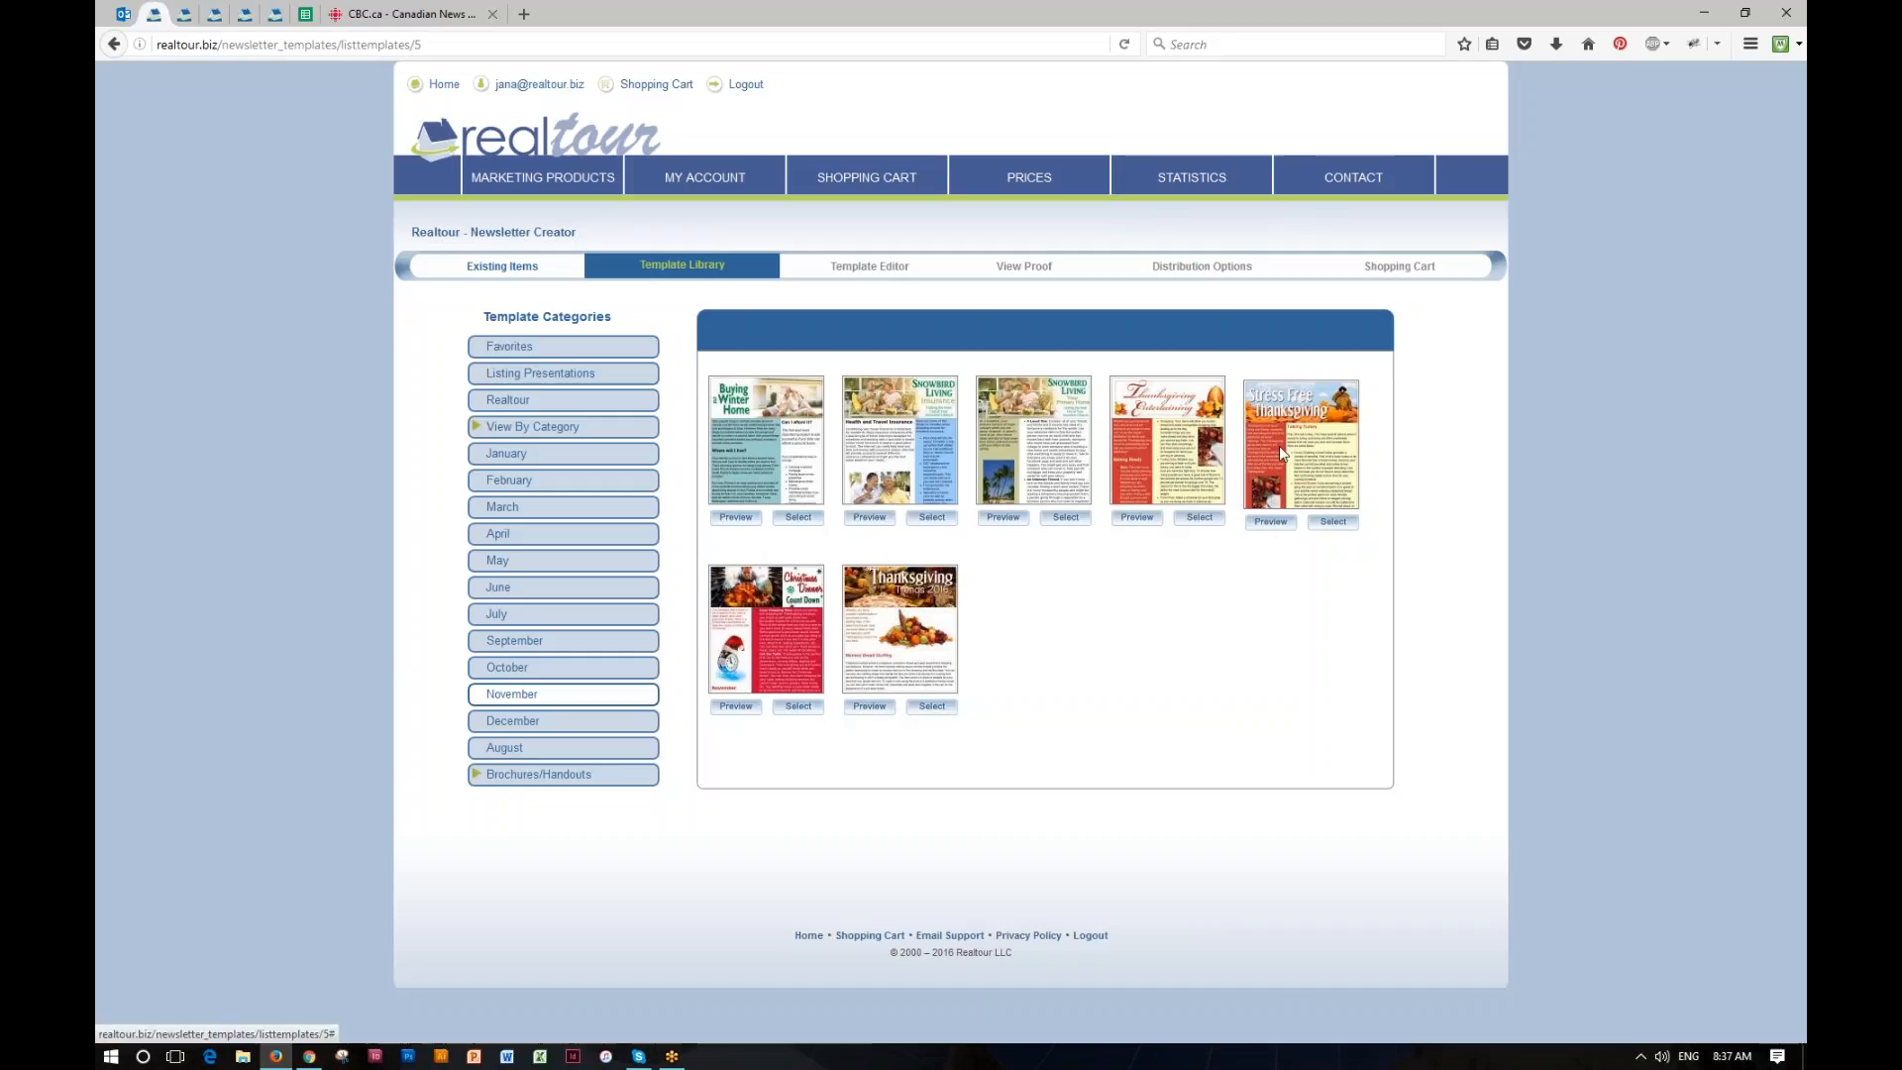
{"action": "left_click", "coordinate": [1334, 526]}
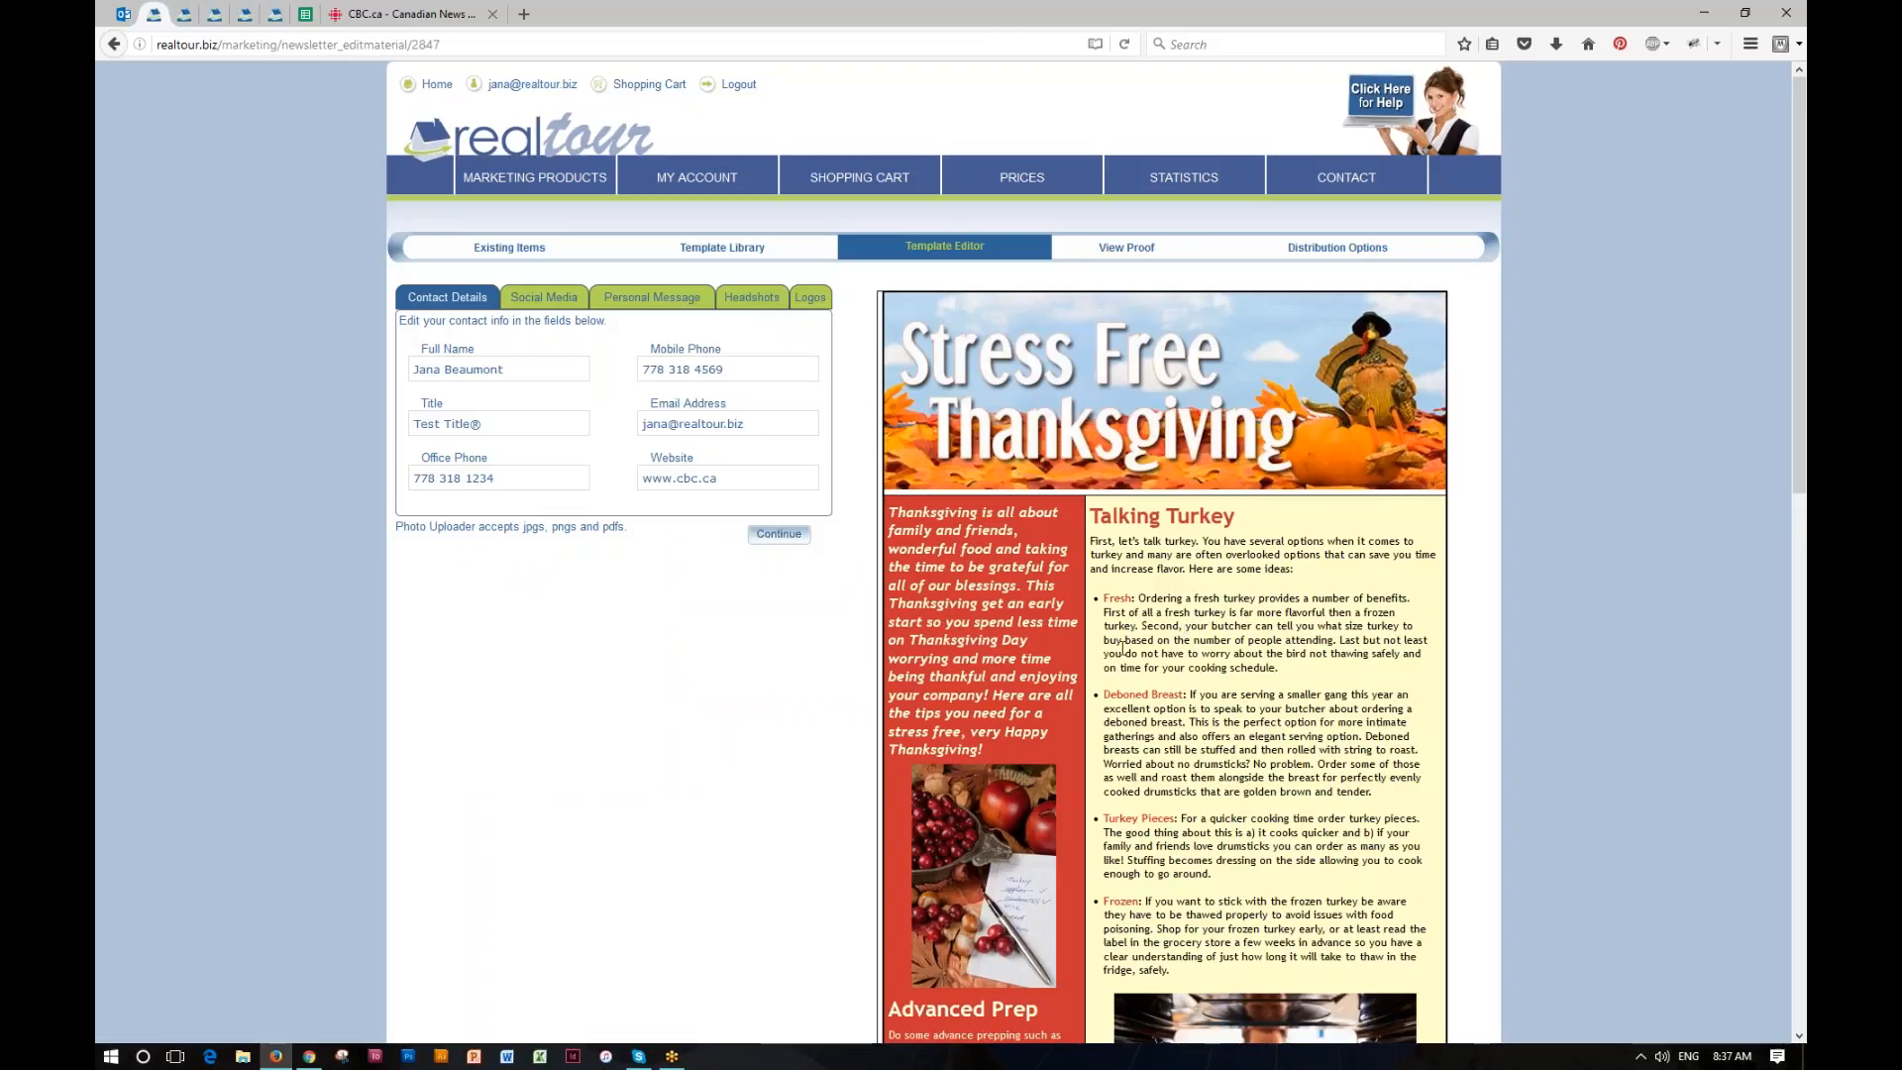
Step: Replace the mobile phone number in the newsletter's contact details with a new one
{"action": "scroll", "coordinate": [834, 758], "scroll_direction": "down", "scroll_amount": 3}
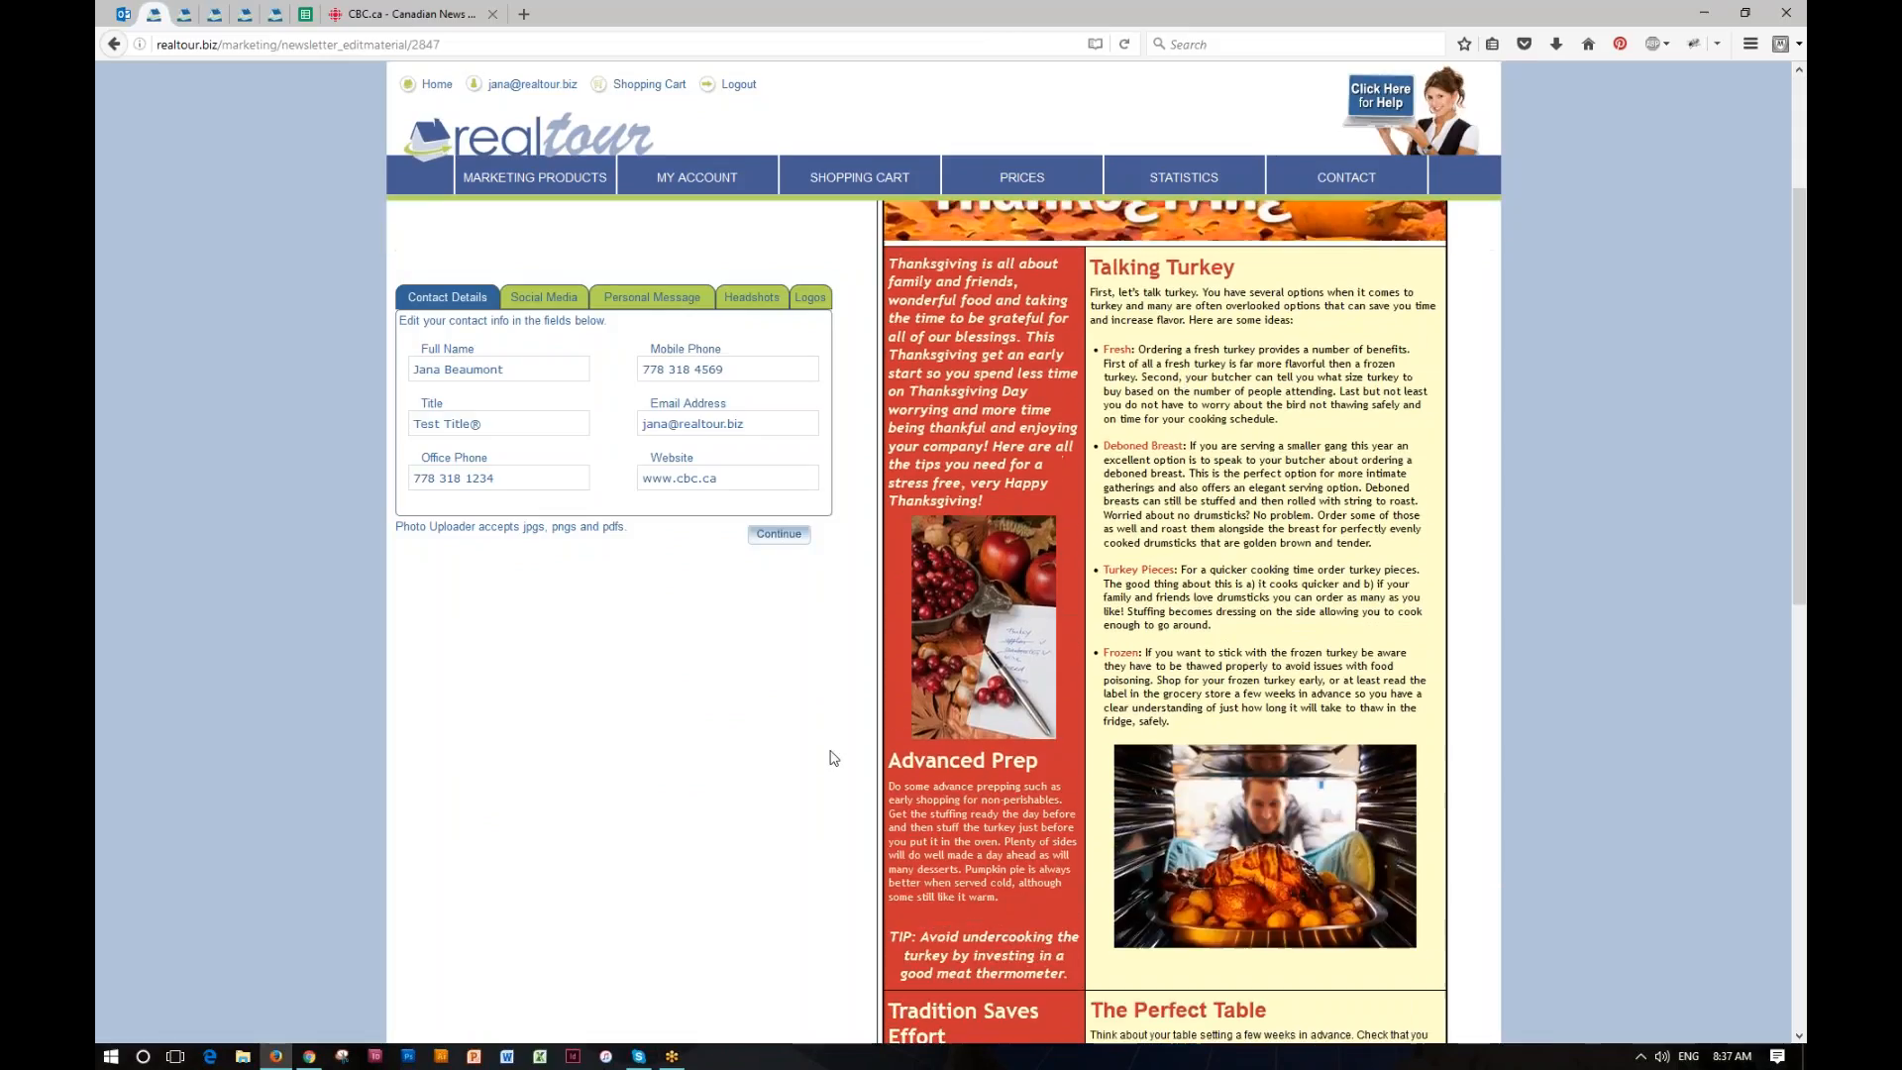
{"action": "scroll", "coordinate": [835, 757], "scroll_direction": "down", "scroll_amount": 10}
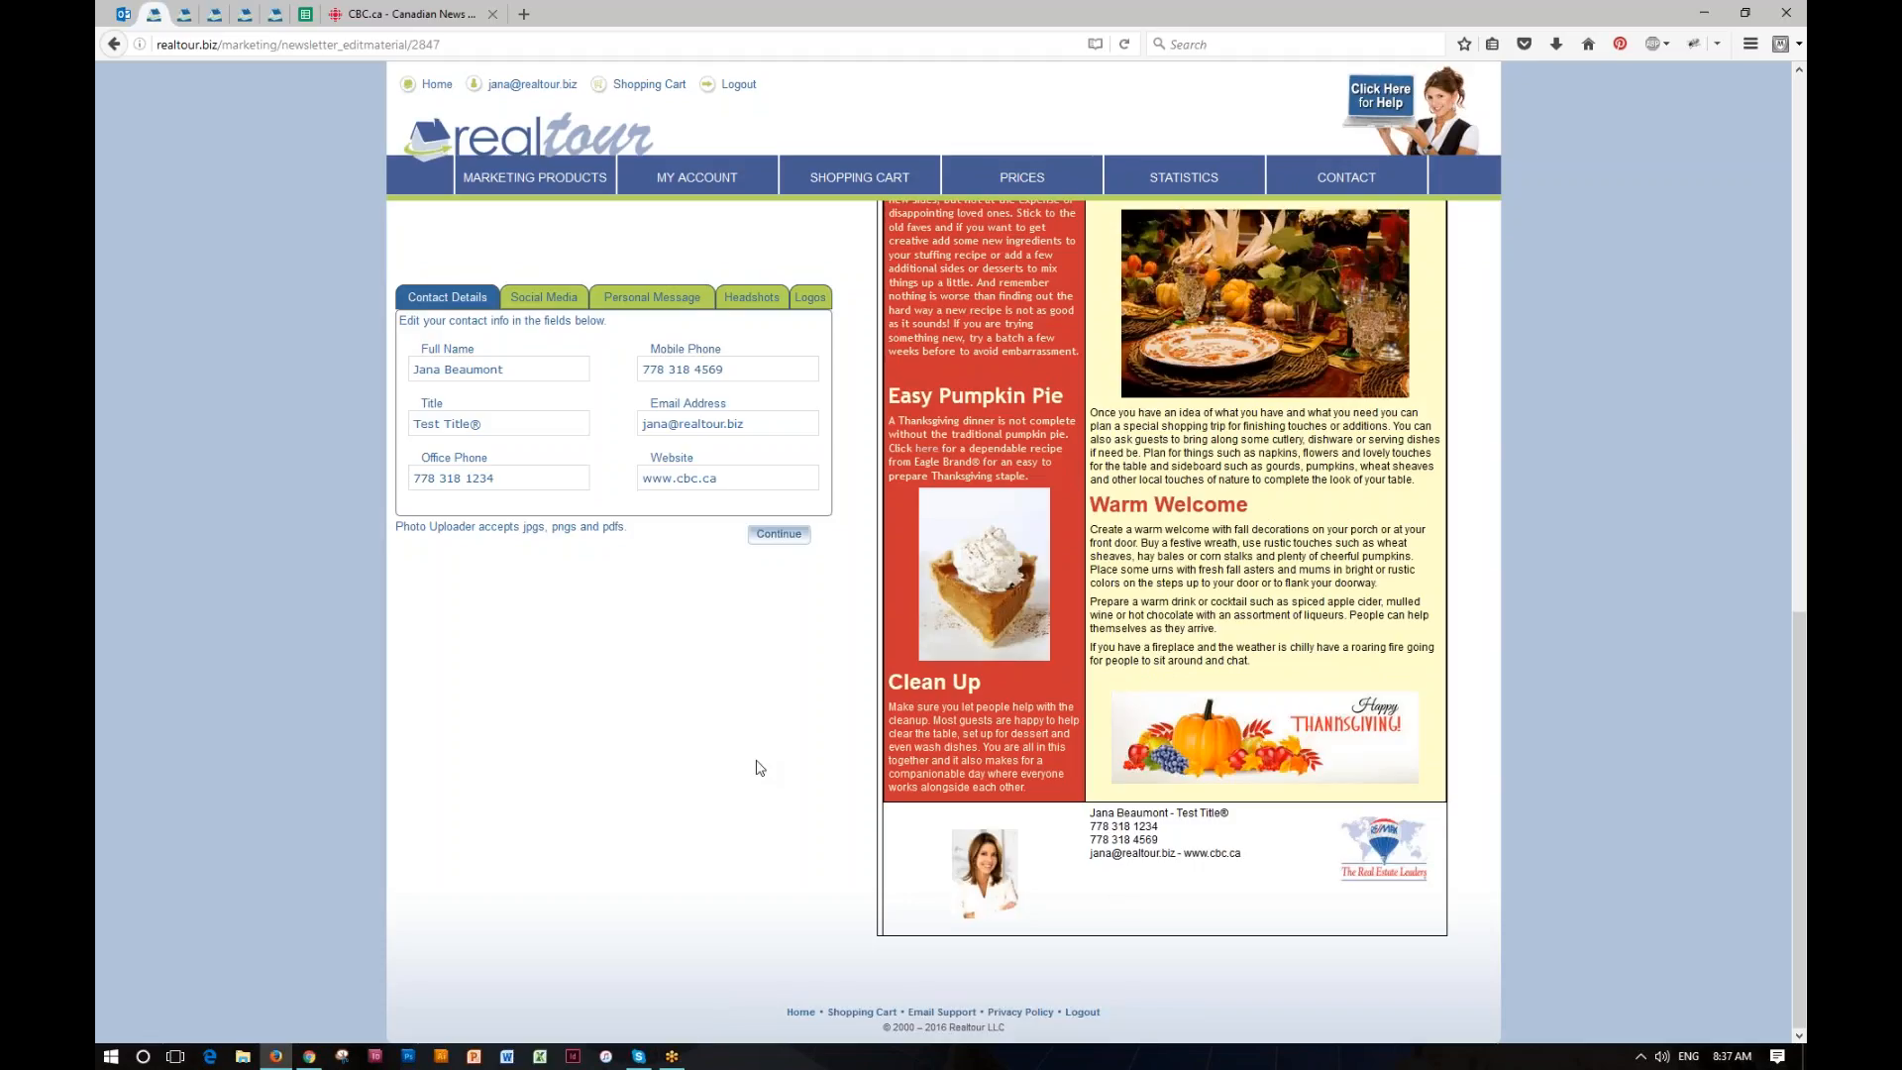
{"action": "mouse_move", "coordinate": [700, 178]}
{"action": "left_click_drag", "start_coordinate": [724, 370], "coordinate": [639, 370]}
{"action": "key", "text": "BackSpace"}
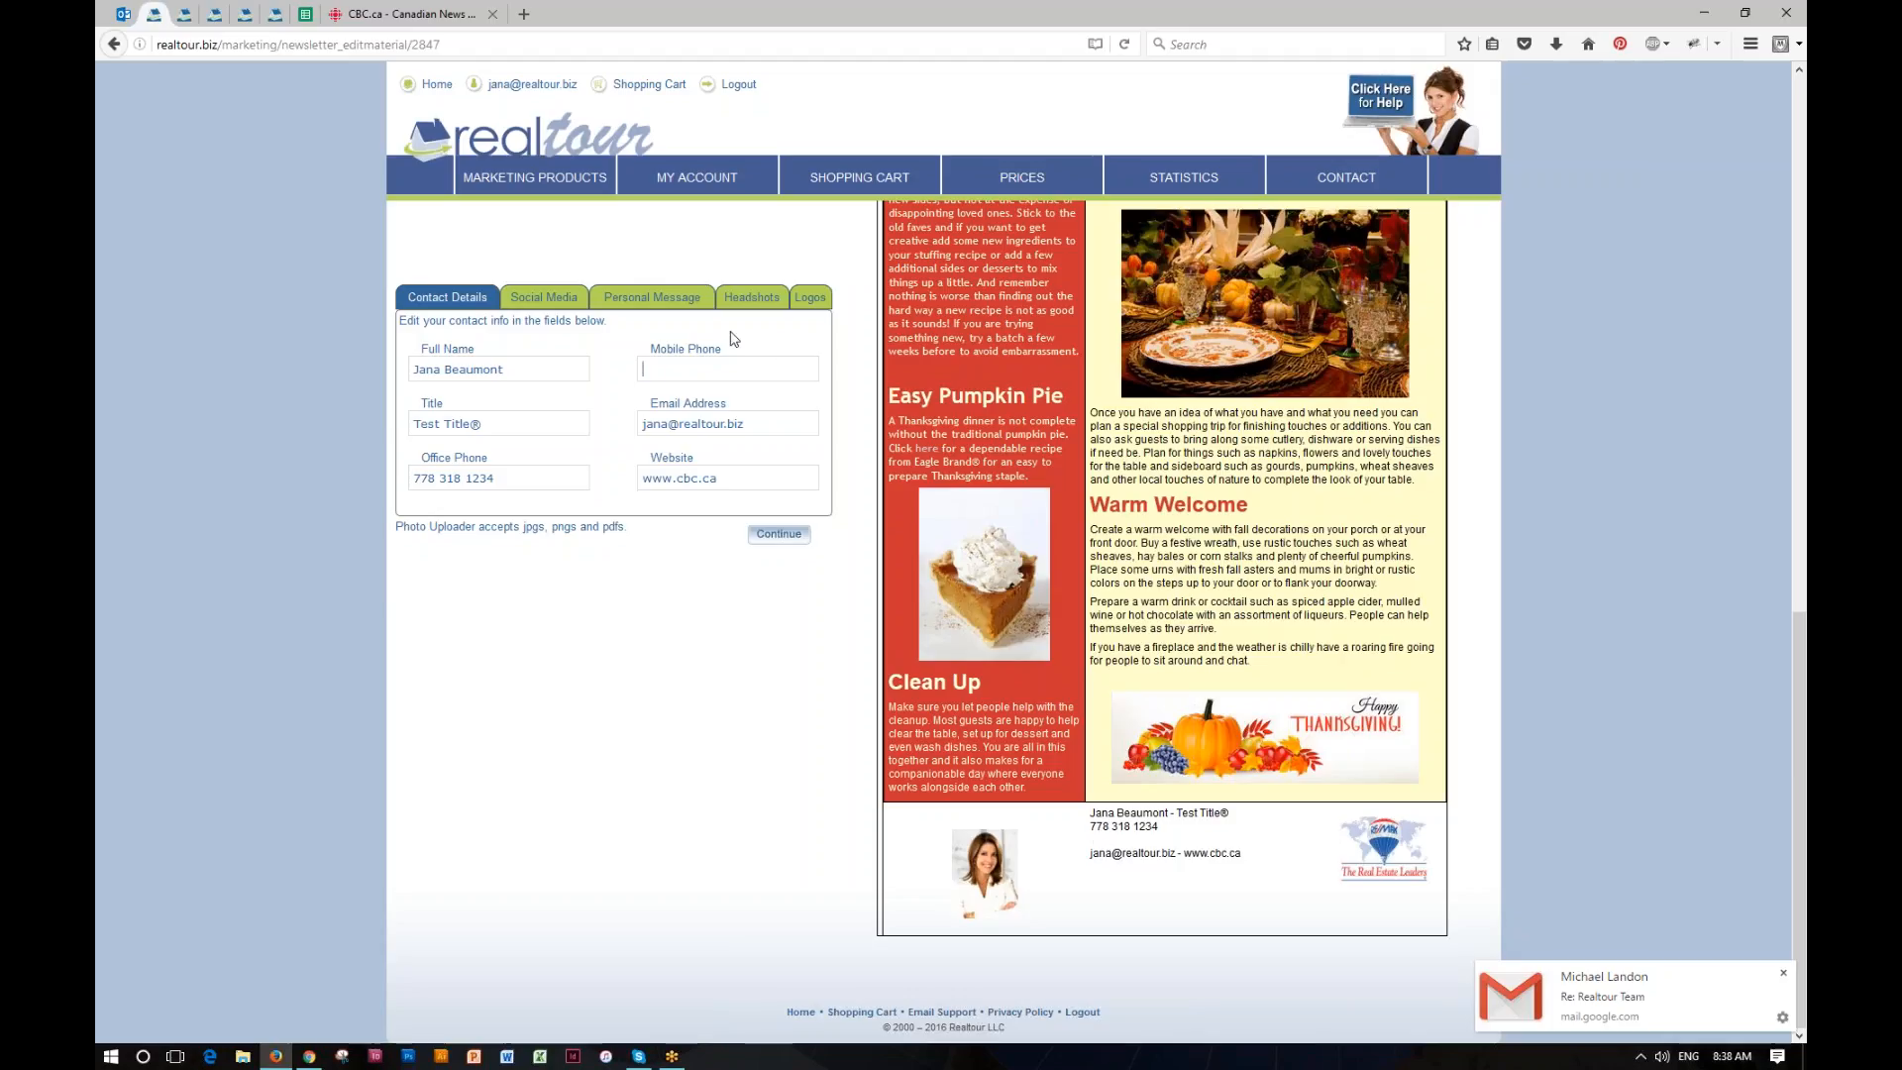
{"action": "type", "text": "123 456 7896"}
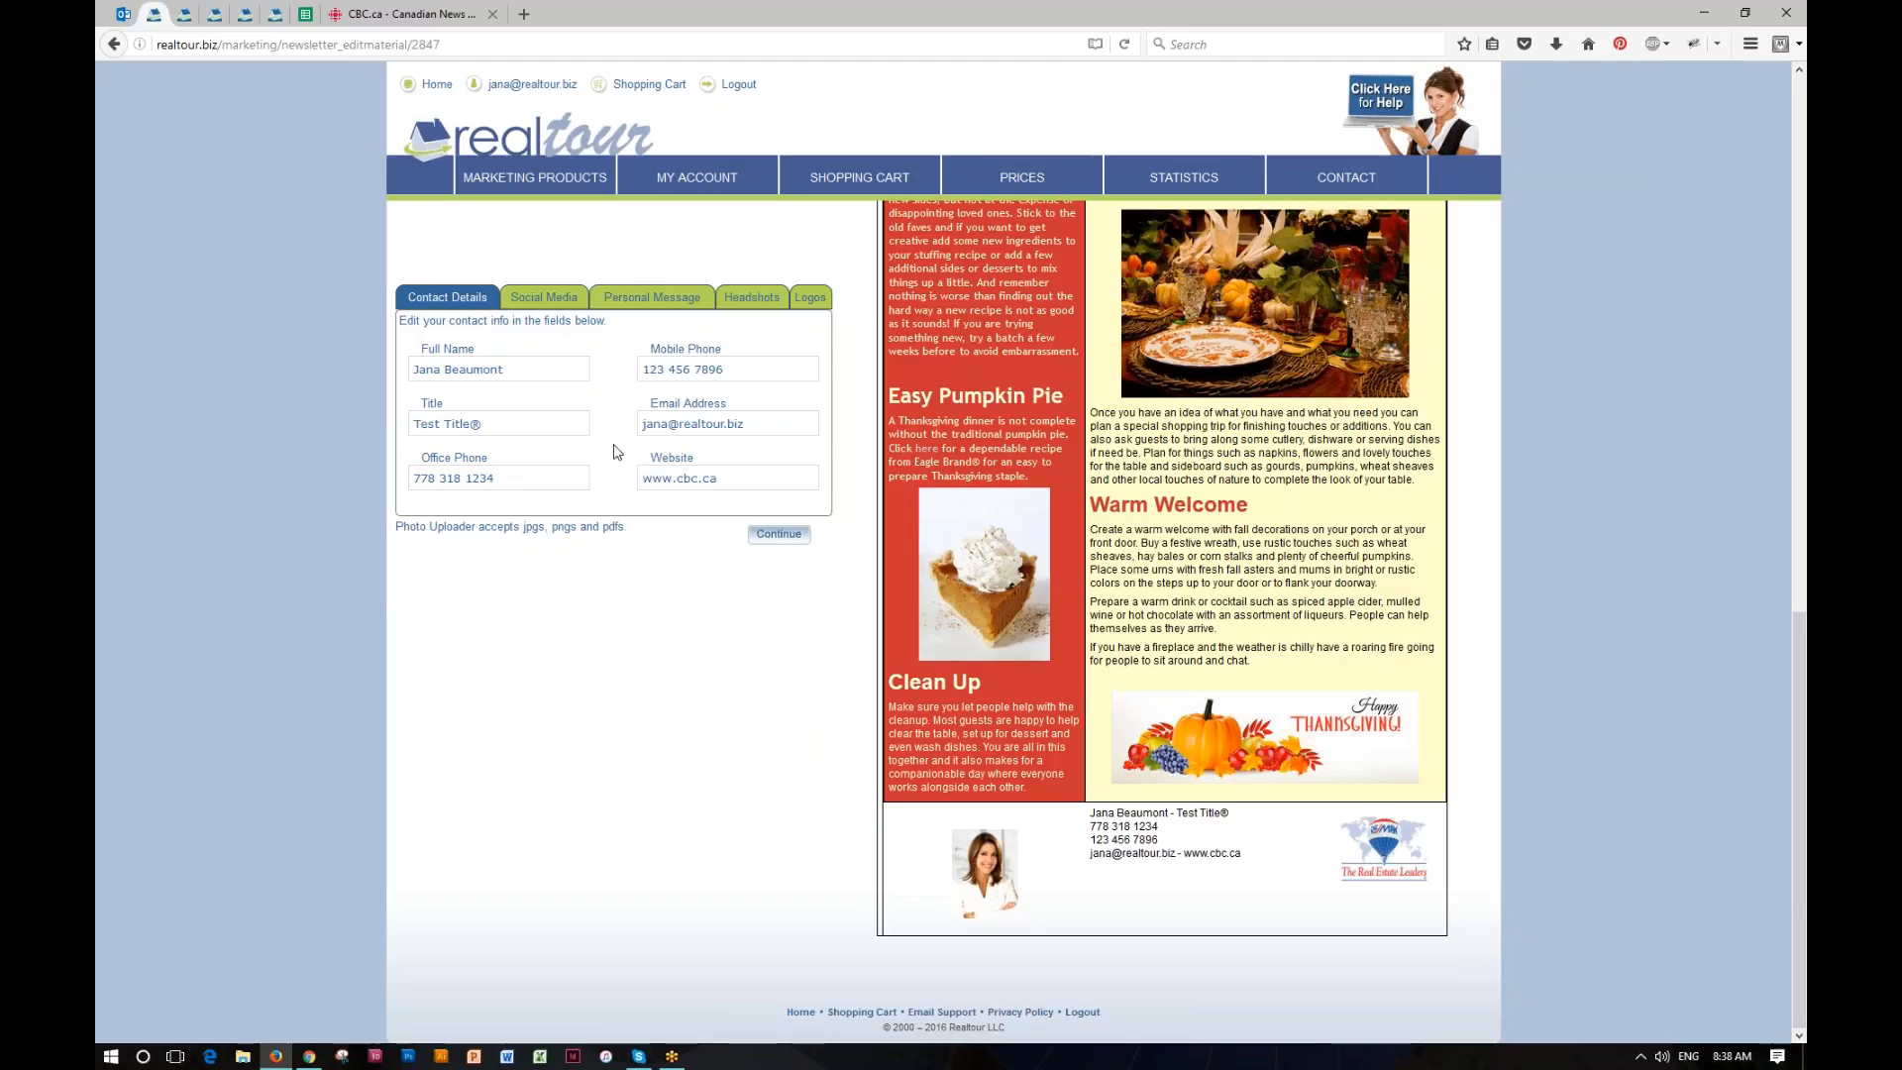
Step: Set the newsletter's headshot to the man with glasses in a grey suit and blue tie
{"action": "left_click", "coordinate": [753, 300]}
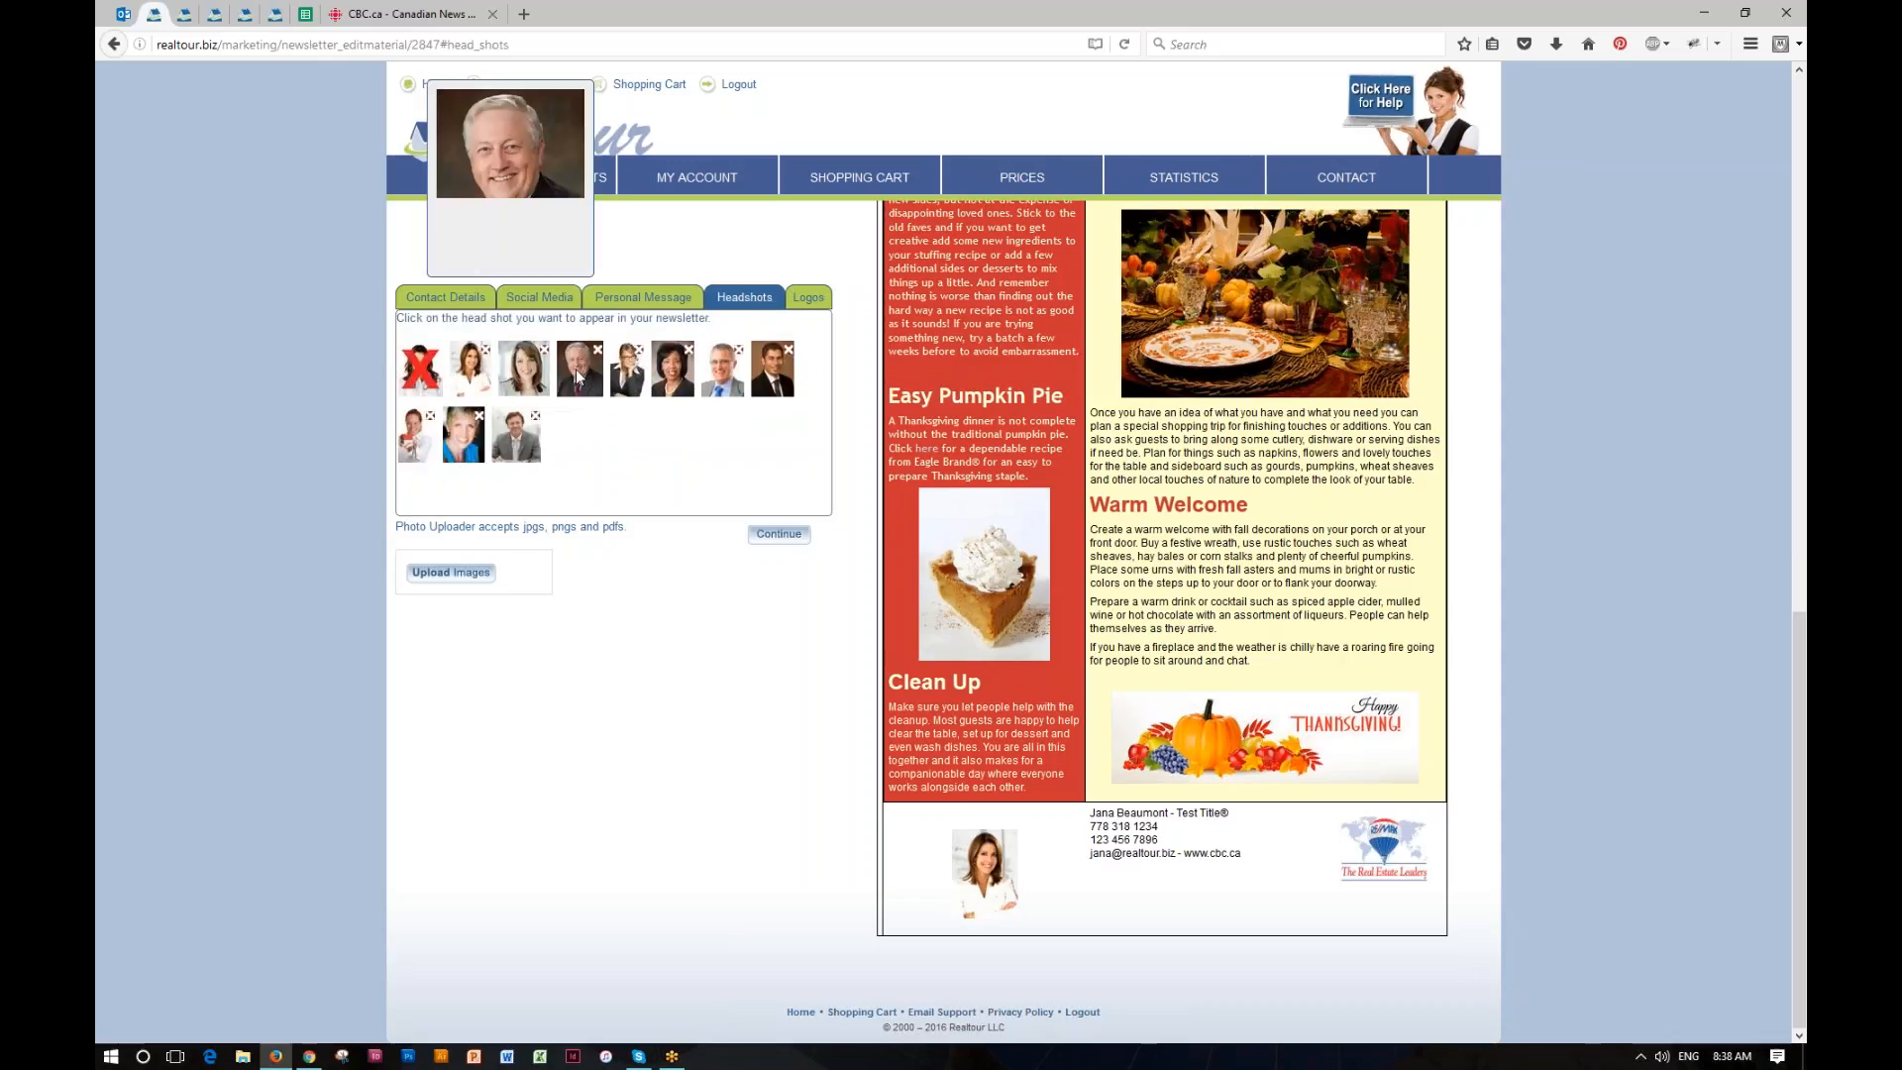
{"action": "left_click", "coordinate": [579, 374]}
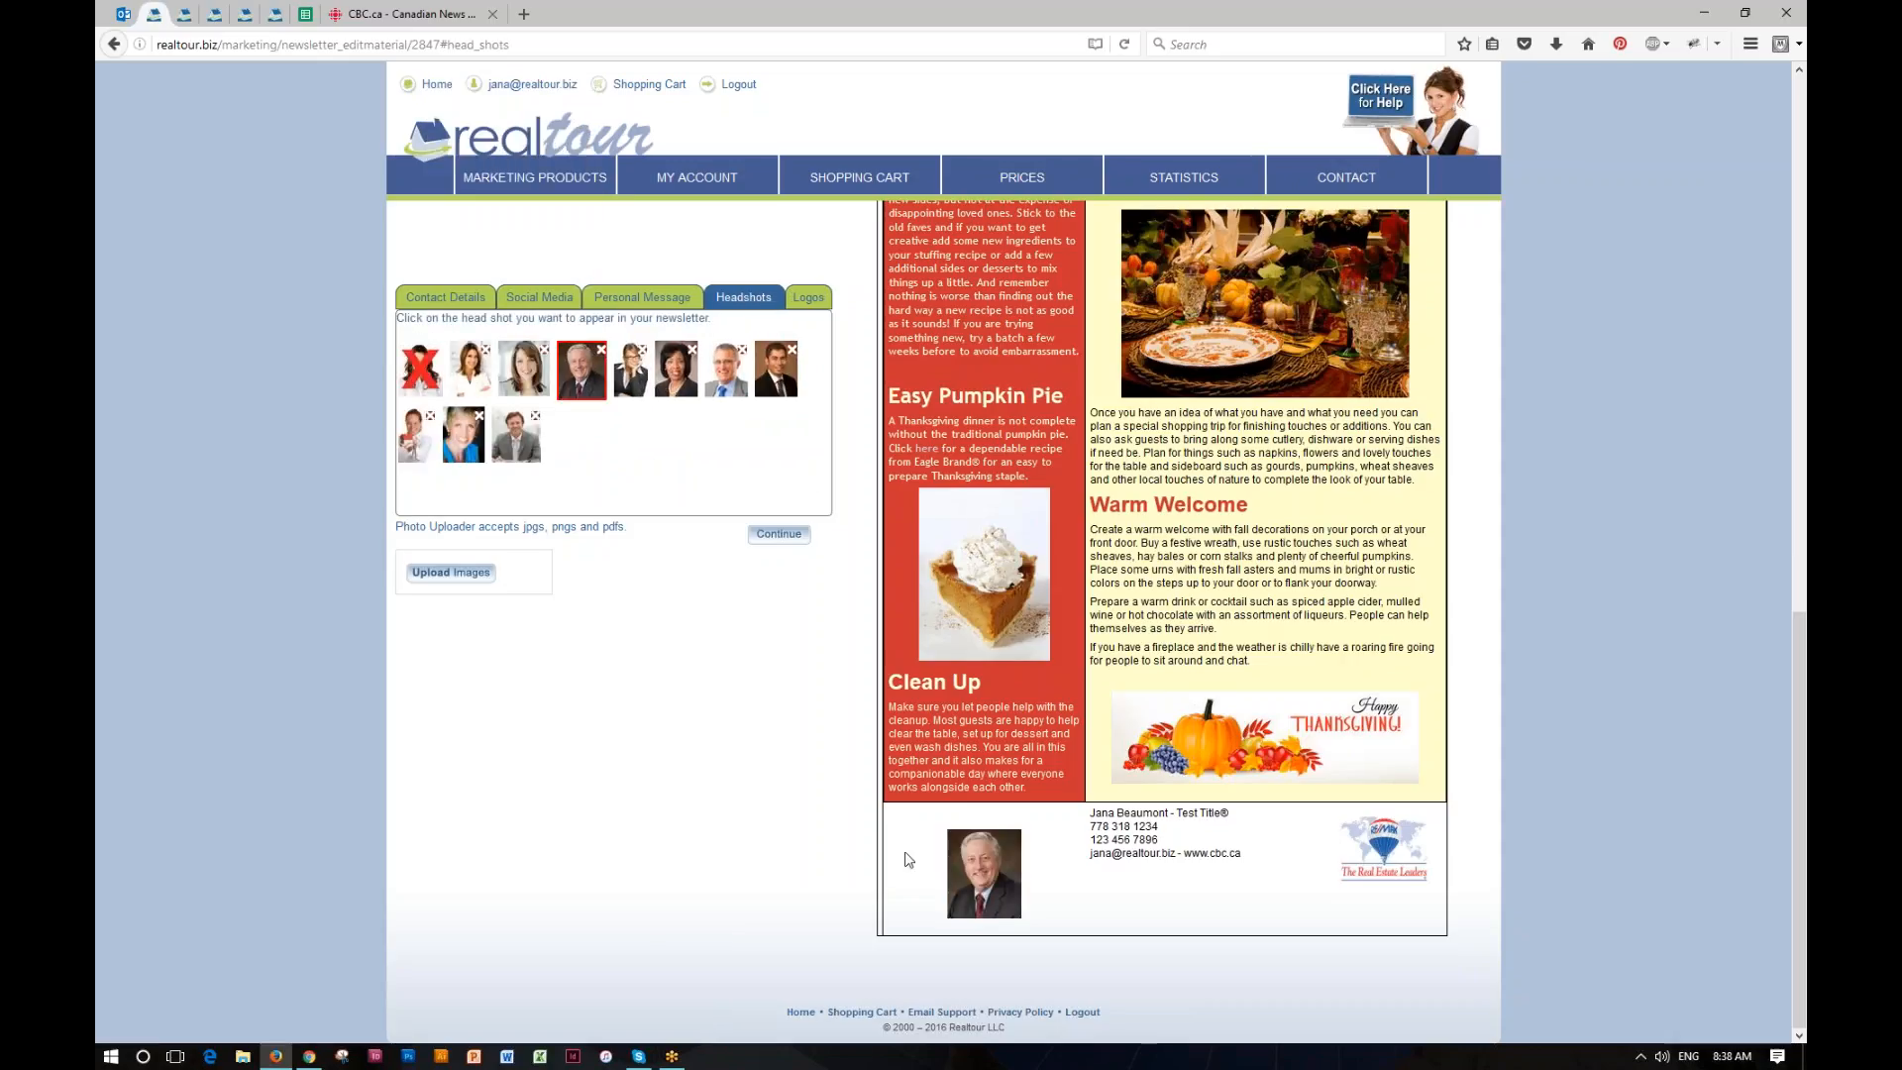
{"action": "left_click", "coordinate": [722, 373]}
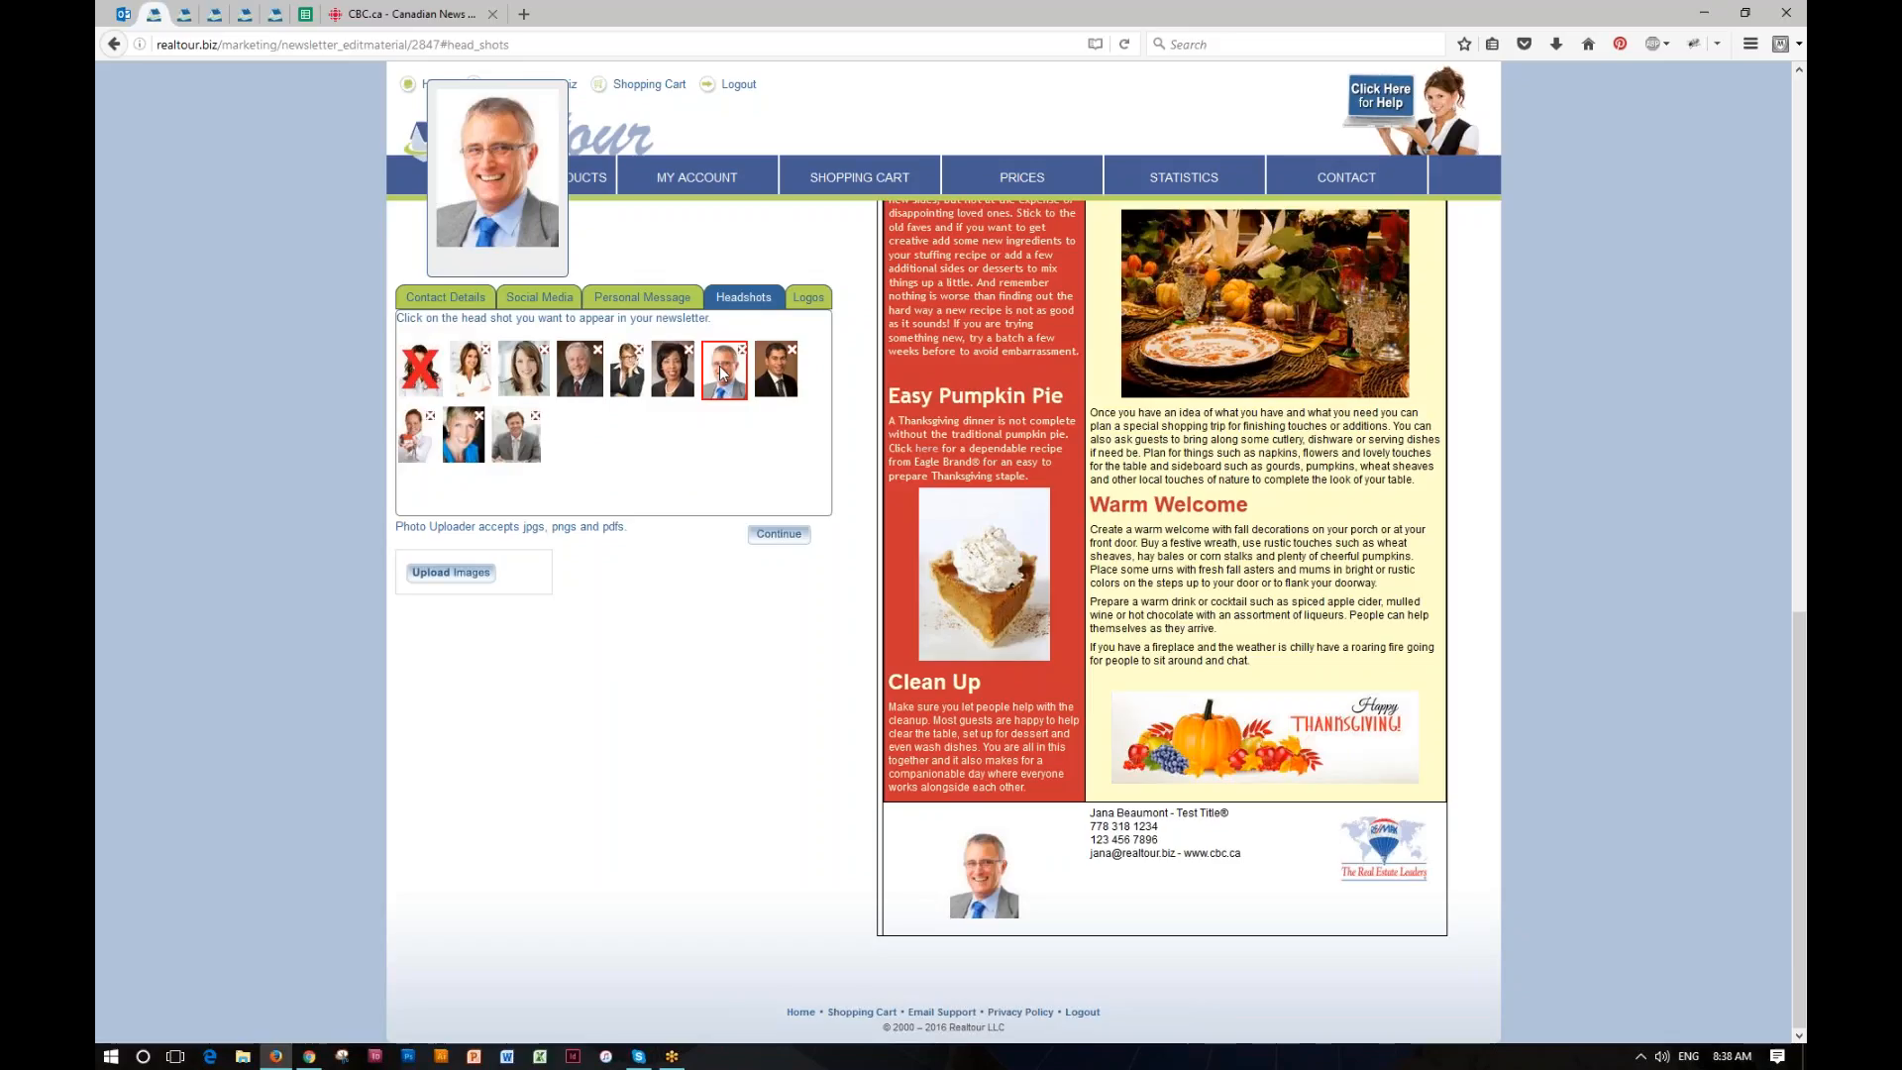
Step: Set the newsletter's logo to the Century 21 logo with the black background
{"action": "left_click", "coordinate": [807, 297]}
{"action": "left_click", "coordinate": [544, 493]}
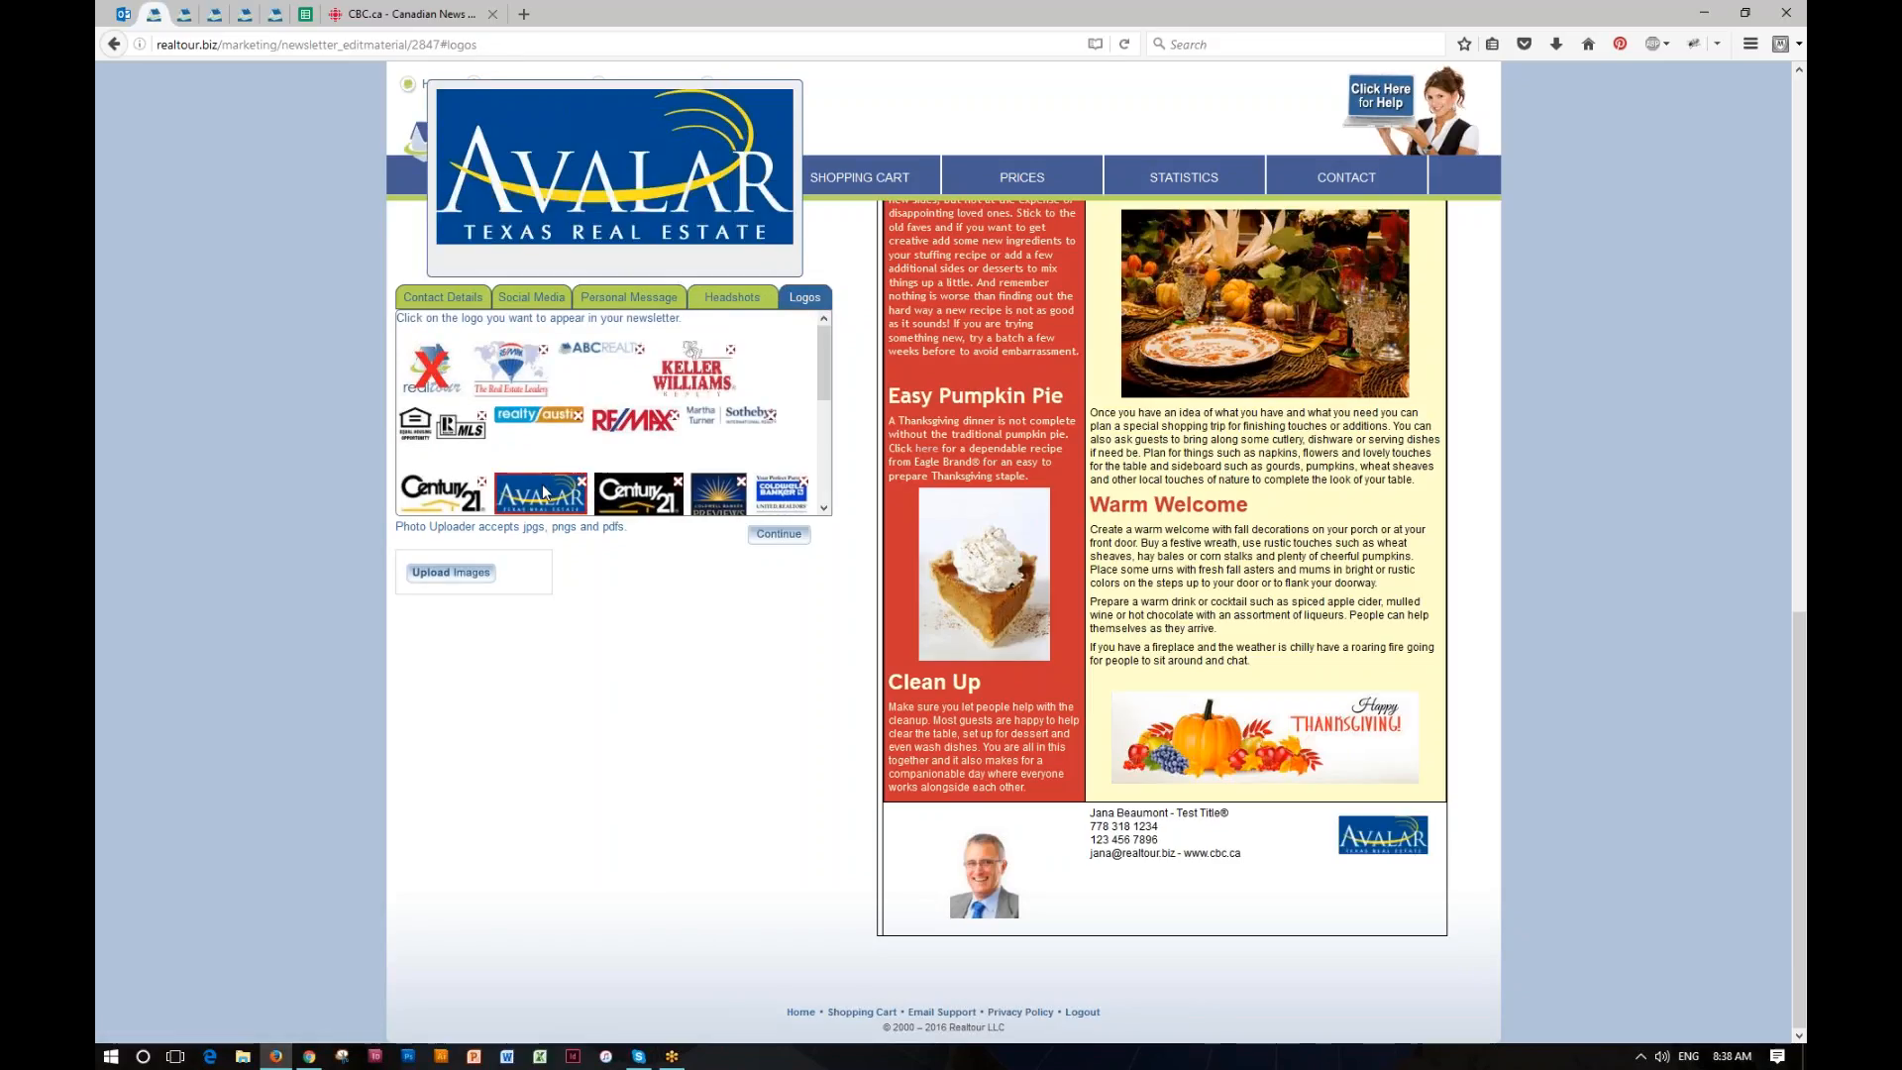
{"action": "left_click", "coordinate": [648, 507]}
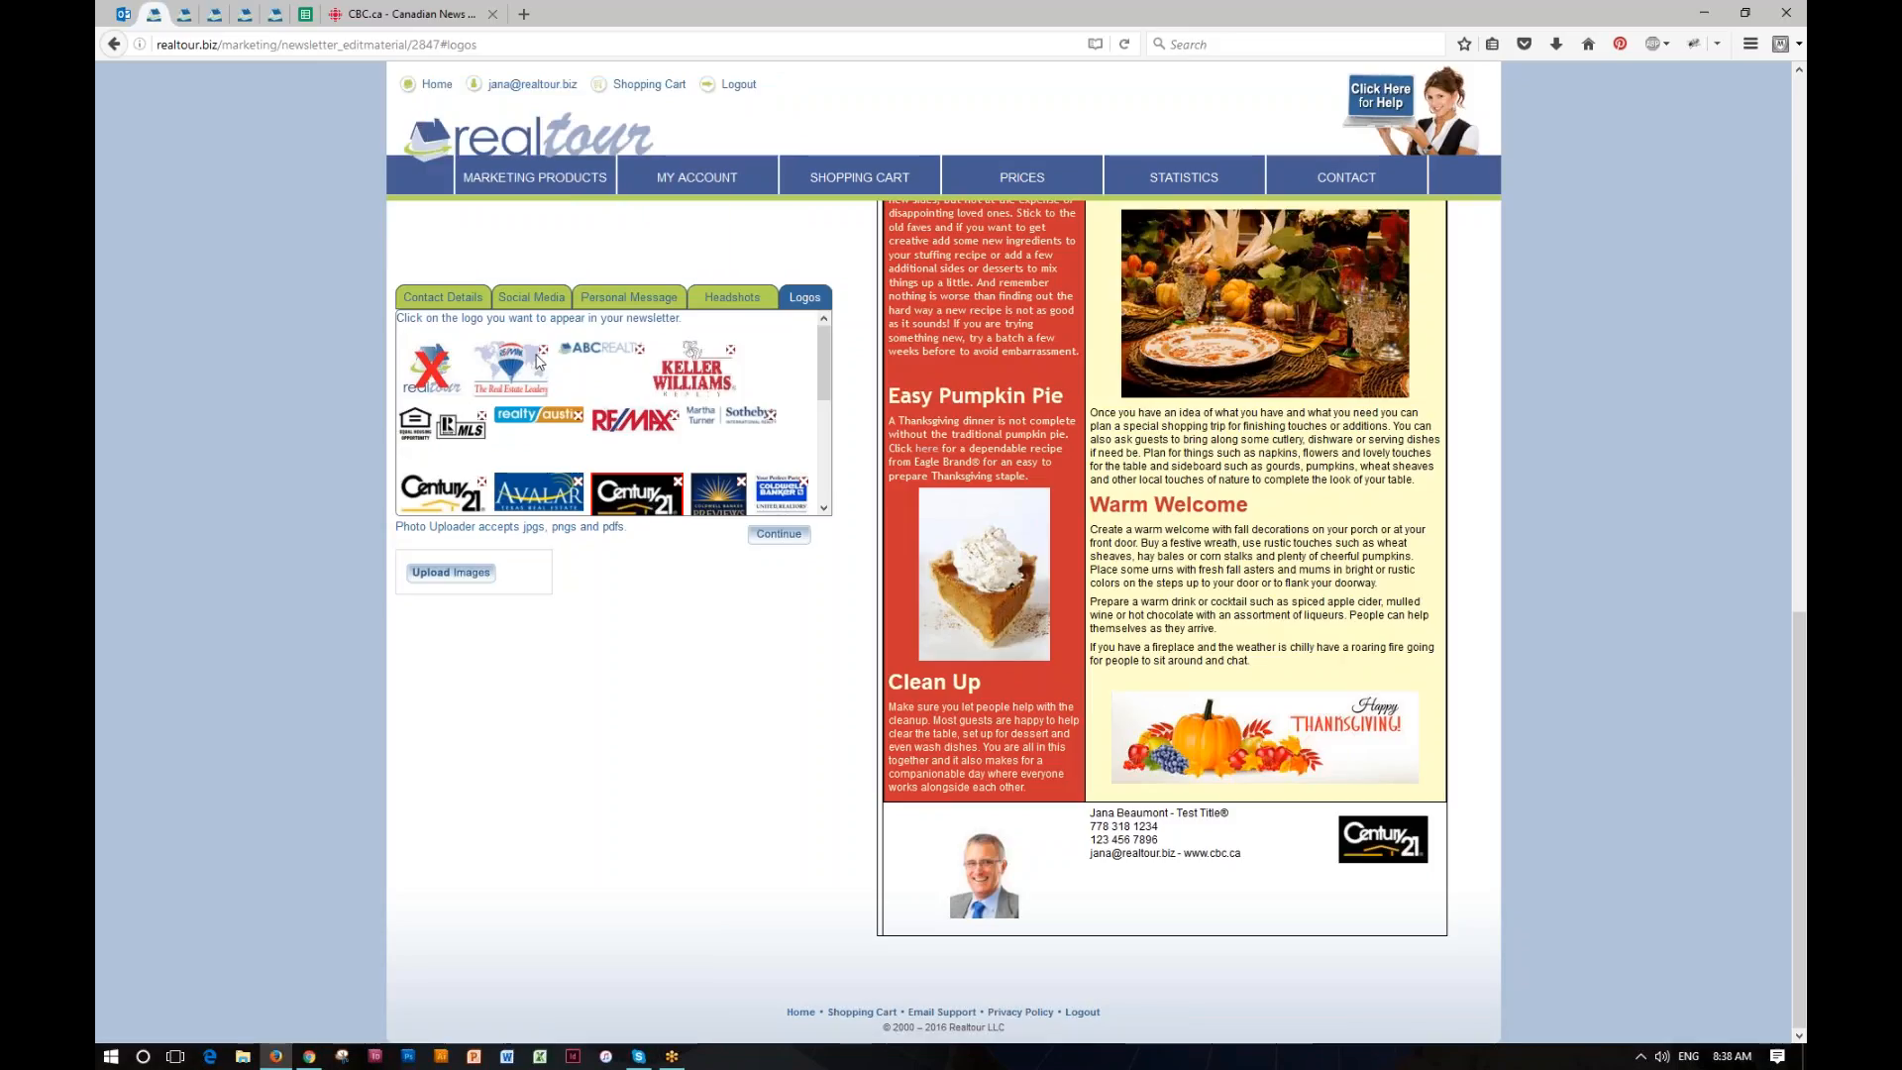
Step: Fill the Facebook, Youtube, Linkedin, Twitter, Instagram and Google+ profile addresses with the placeholder "a"
{"action": "left_click", "coordinate": [530, 299]}
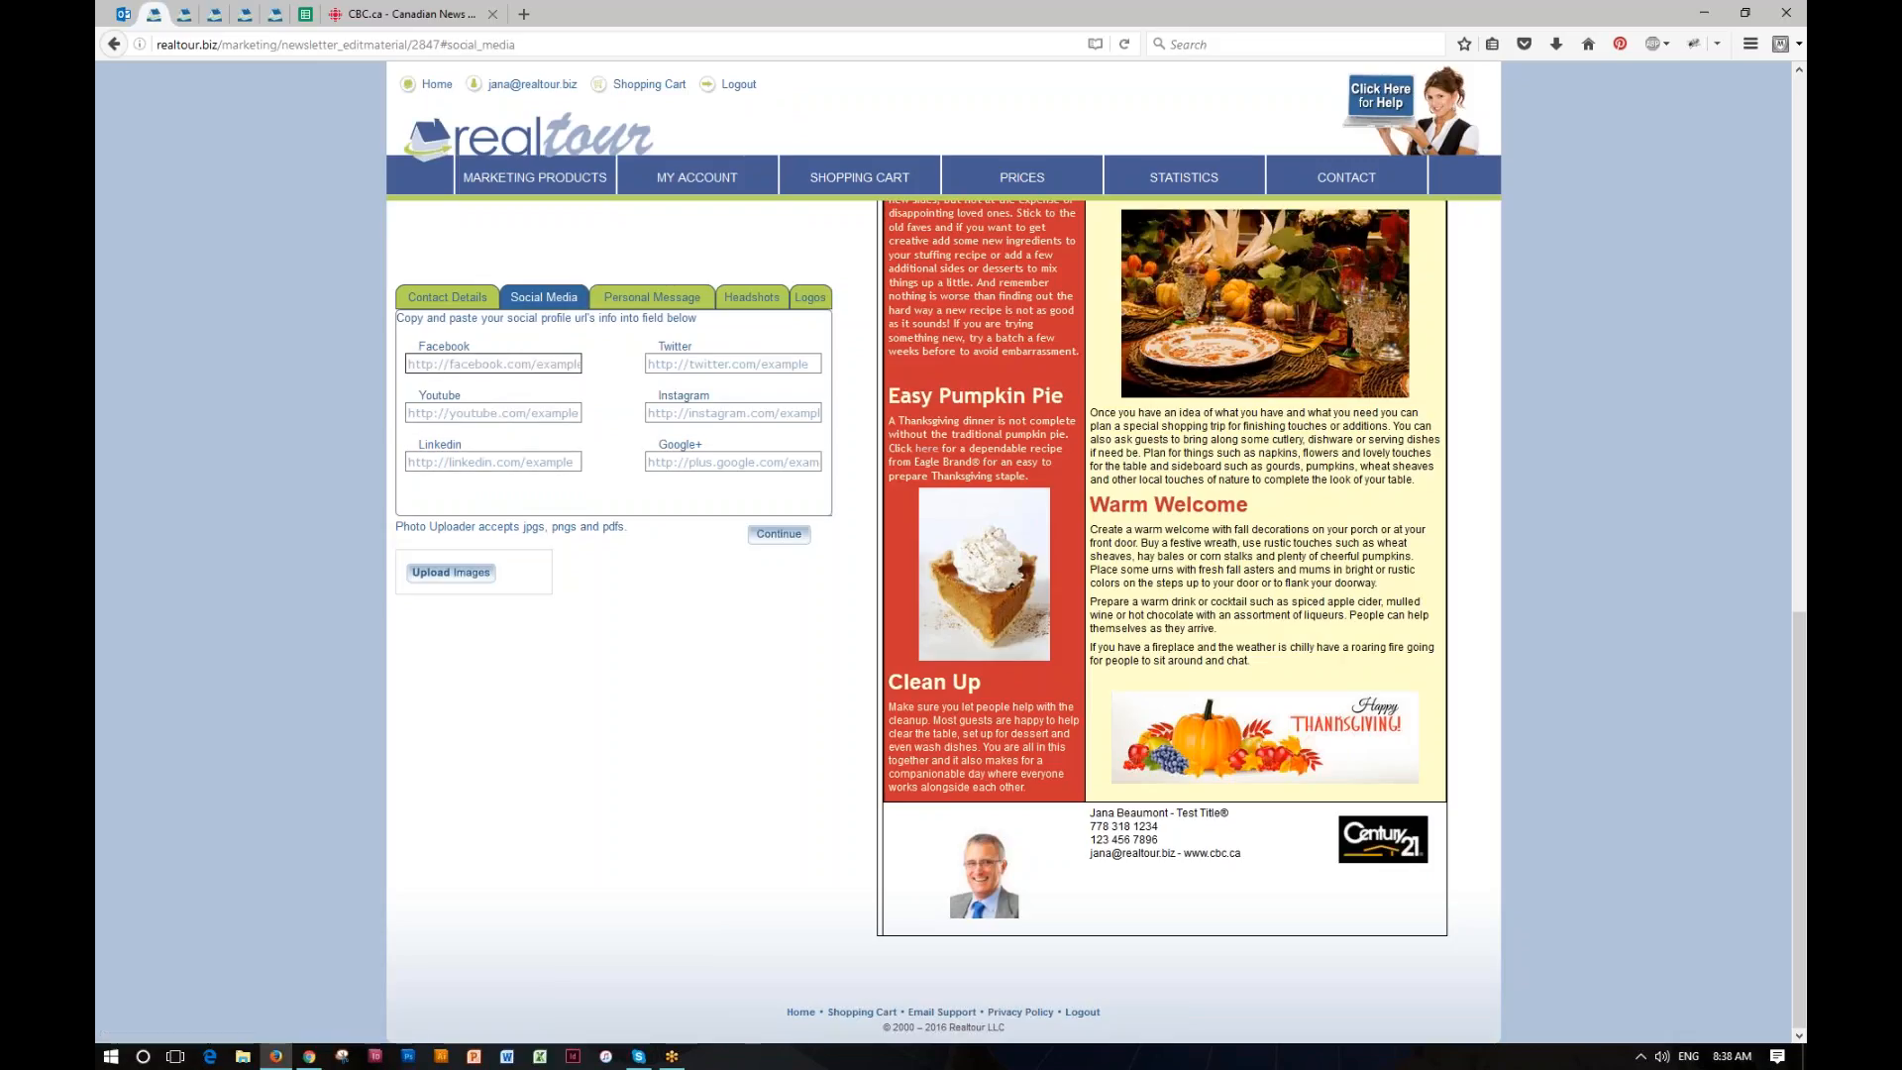
{"action": "left_click", "coordinate": [448, 363]}
{"action": "type", "text": "aa"}
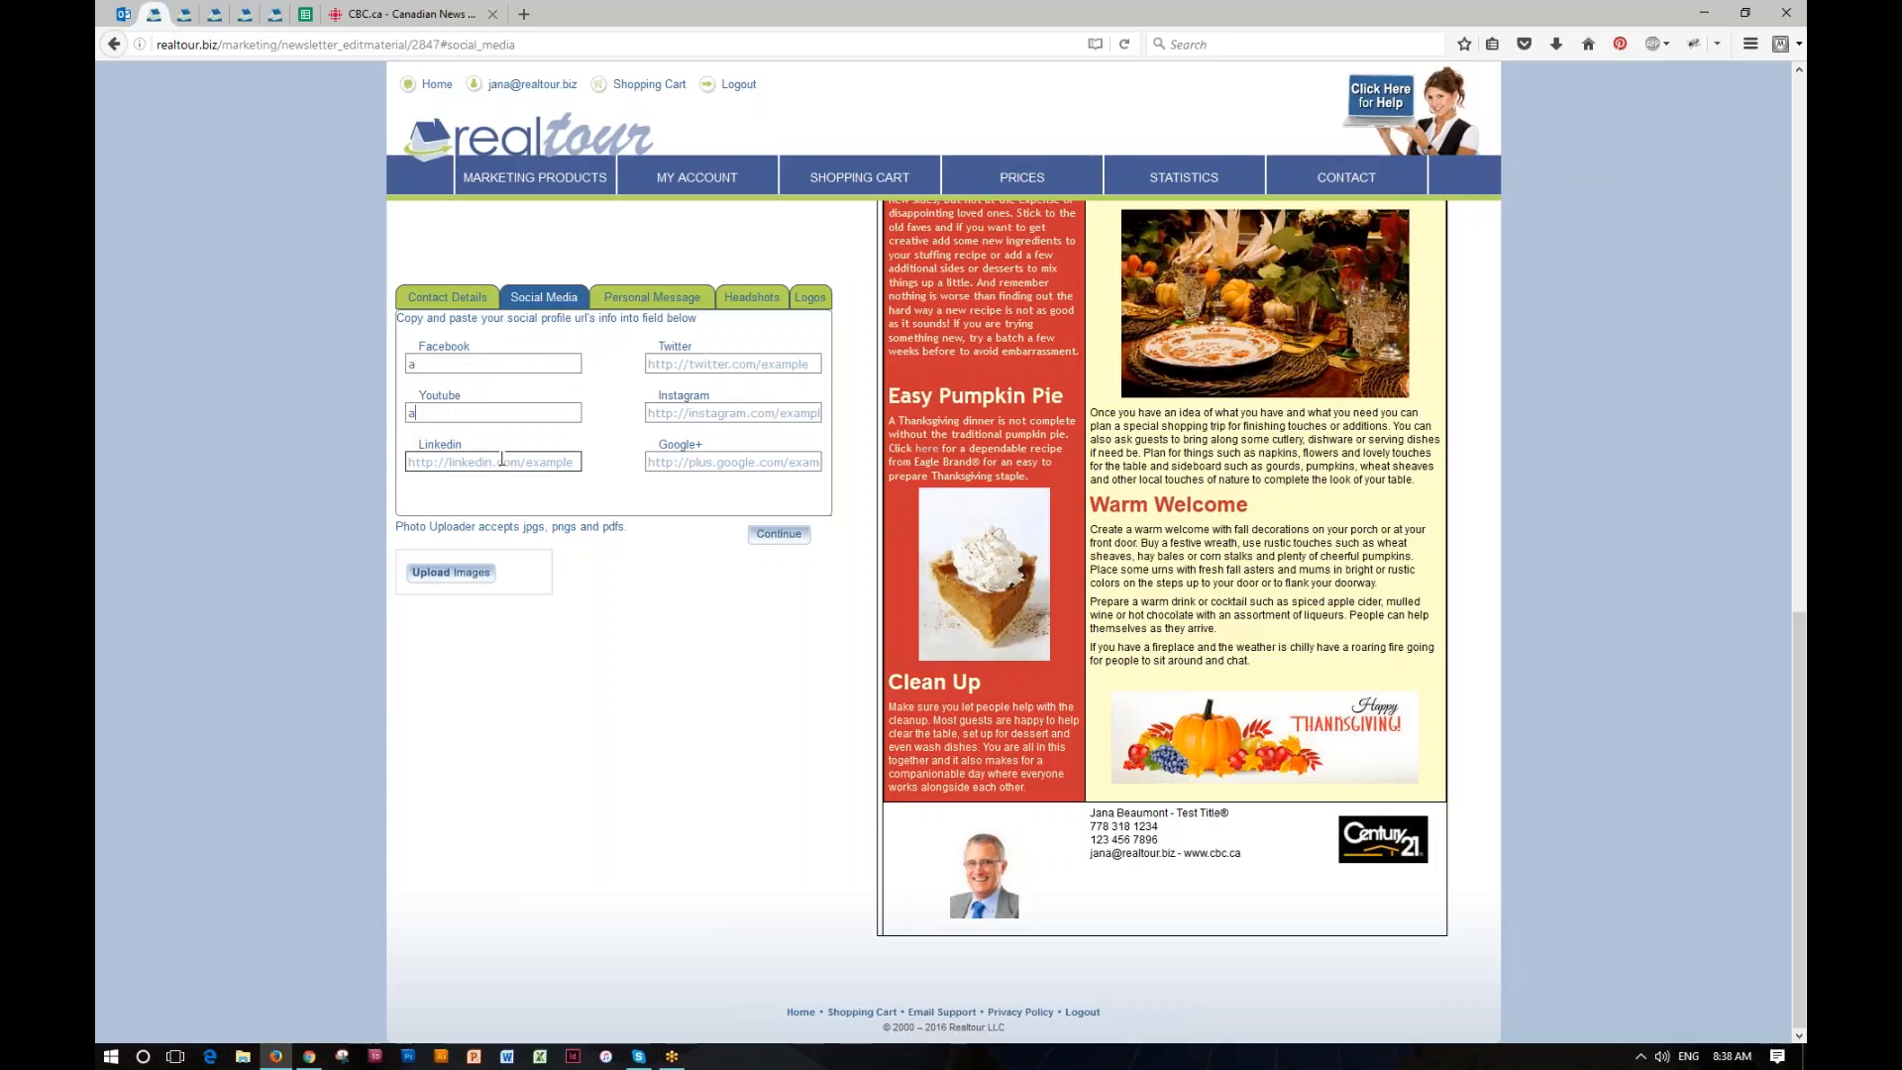
{"action": "type", "text": "aa"}
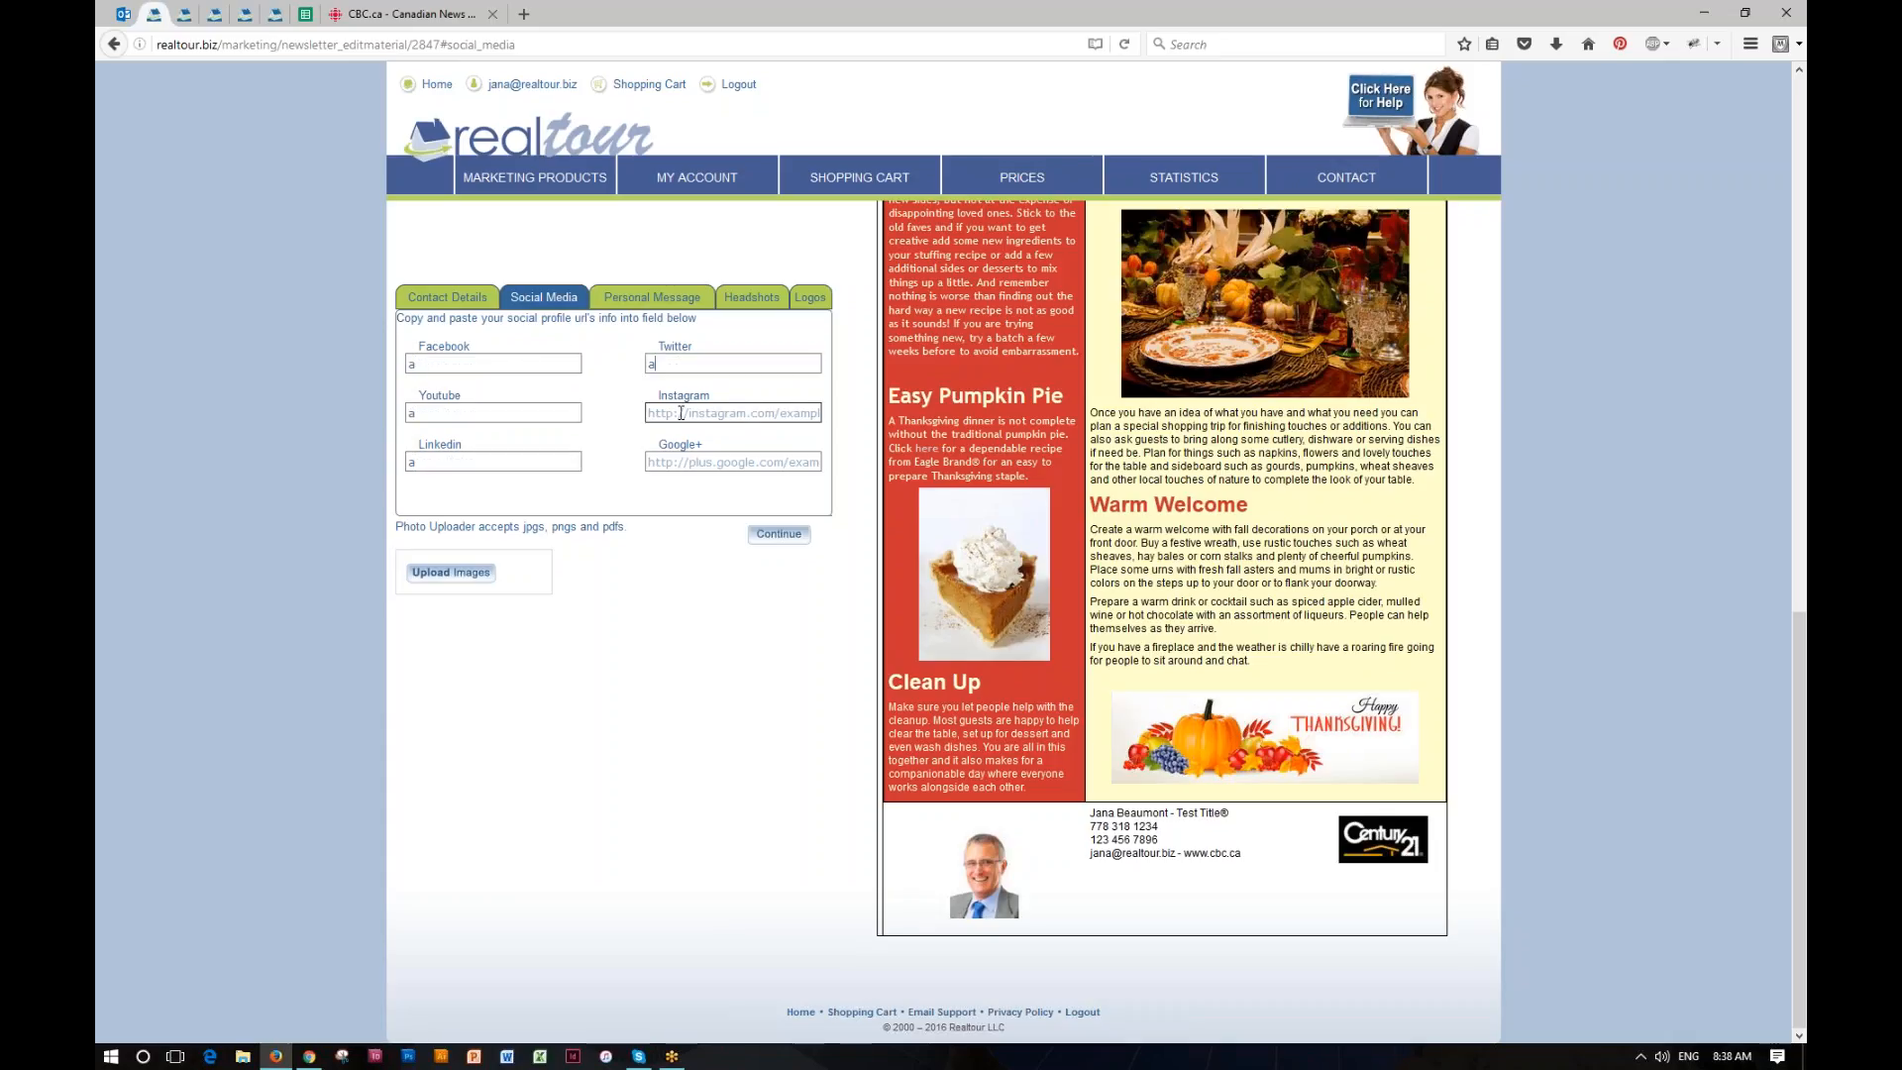
{"action": "type", "text": "a"}
{"action": "left_click", "coordinate": [693, 461]}
{"action": "type", "text": "a"}
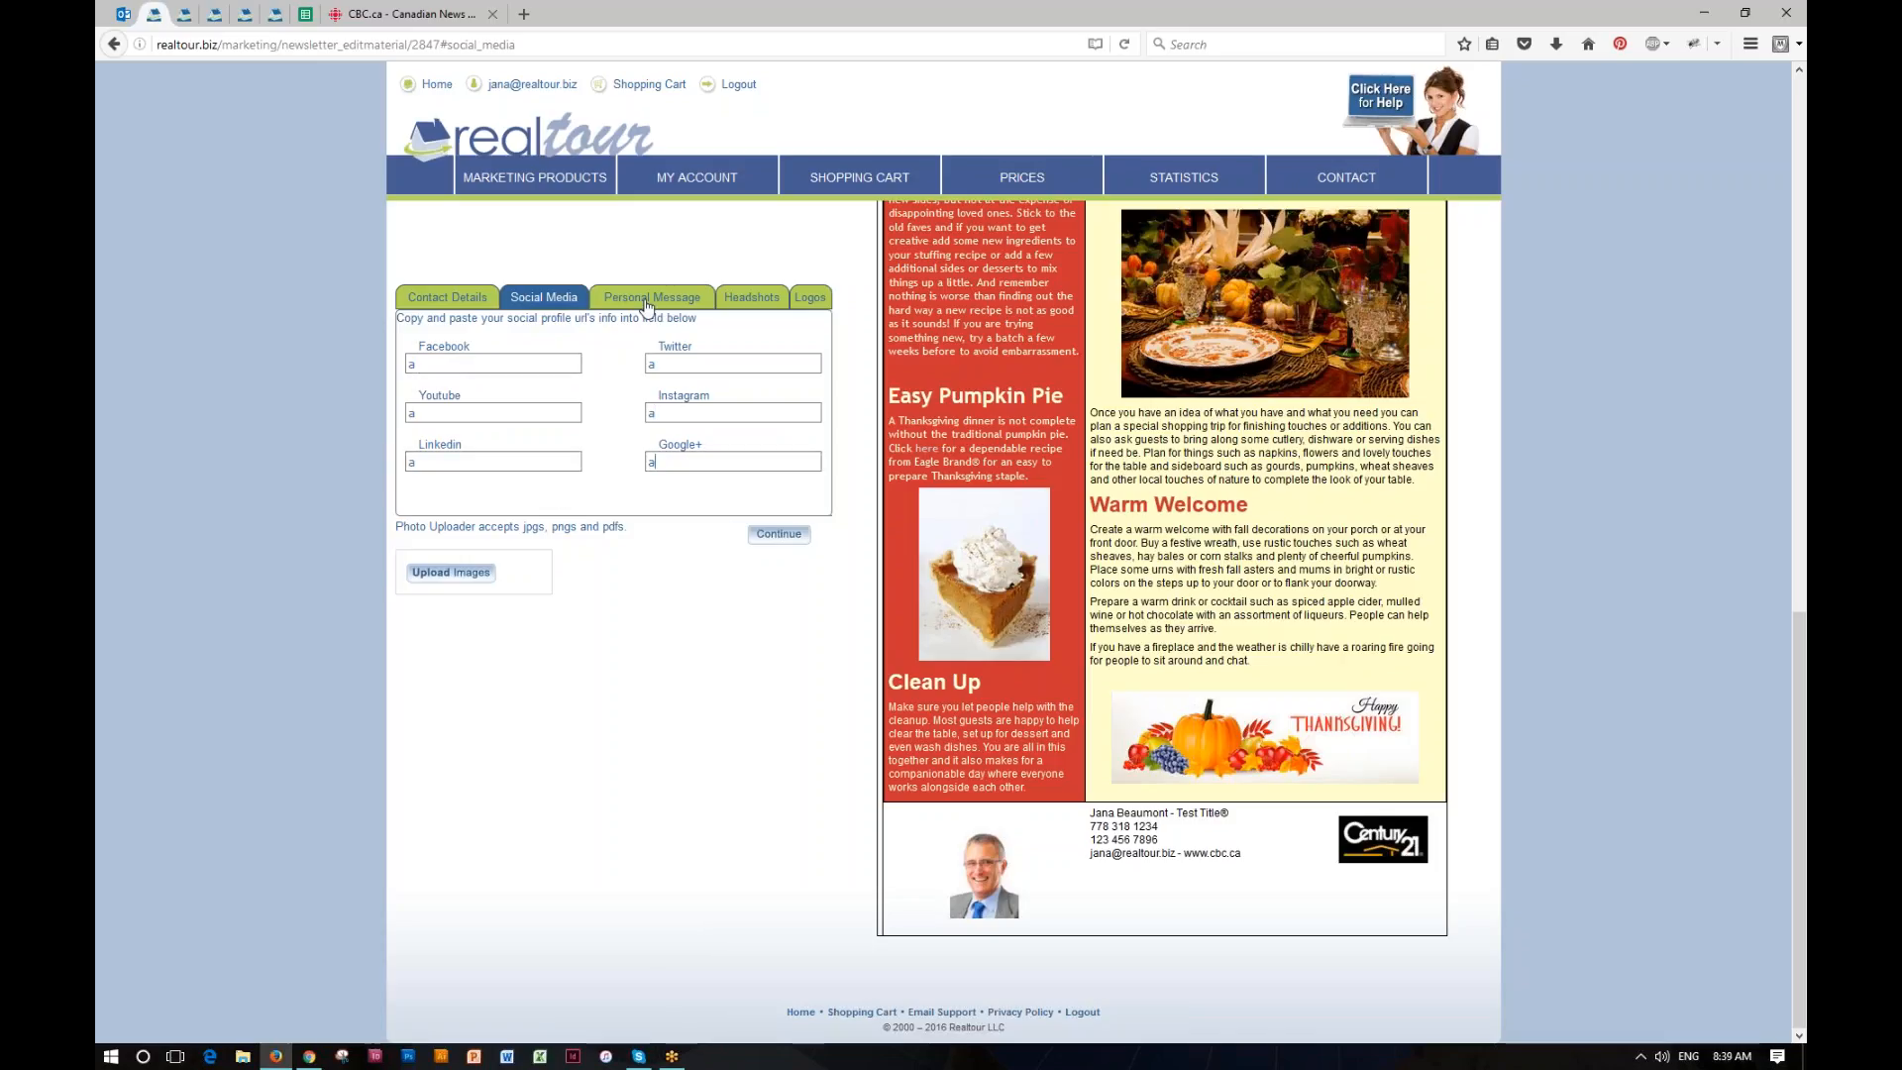
Step: Write a personal message greeting the client by first name, congratulating them on the new home and wishing them an awesome Thanksgiving weekend
{"action": "left_click", "coordinate": [648, 300]}
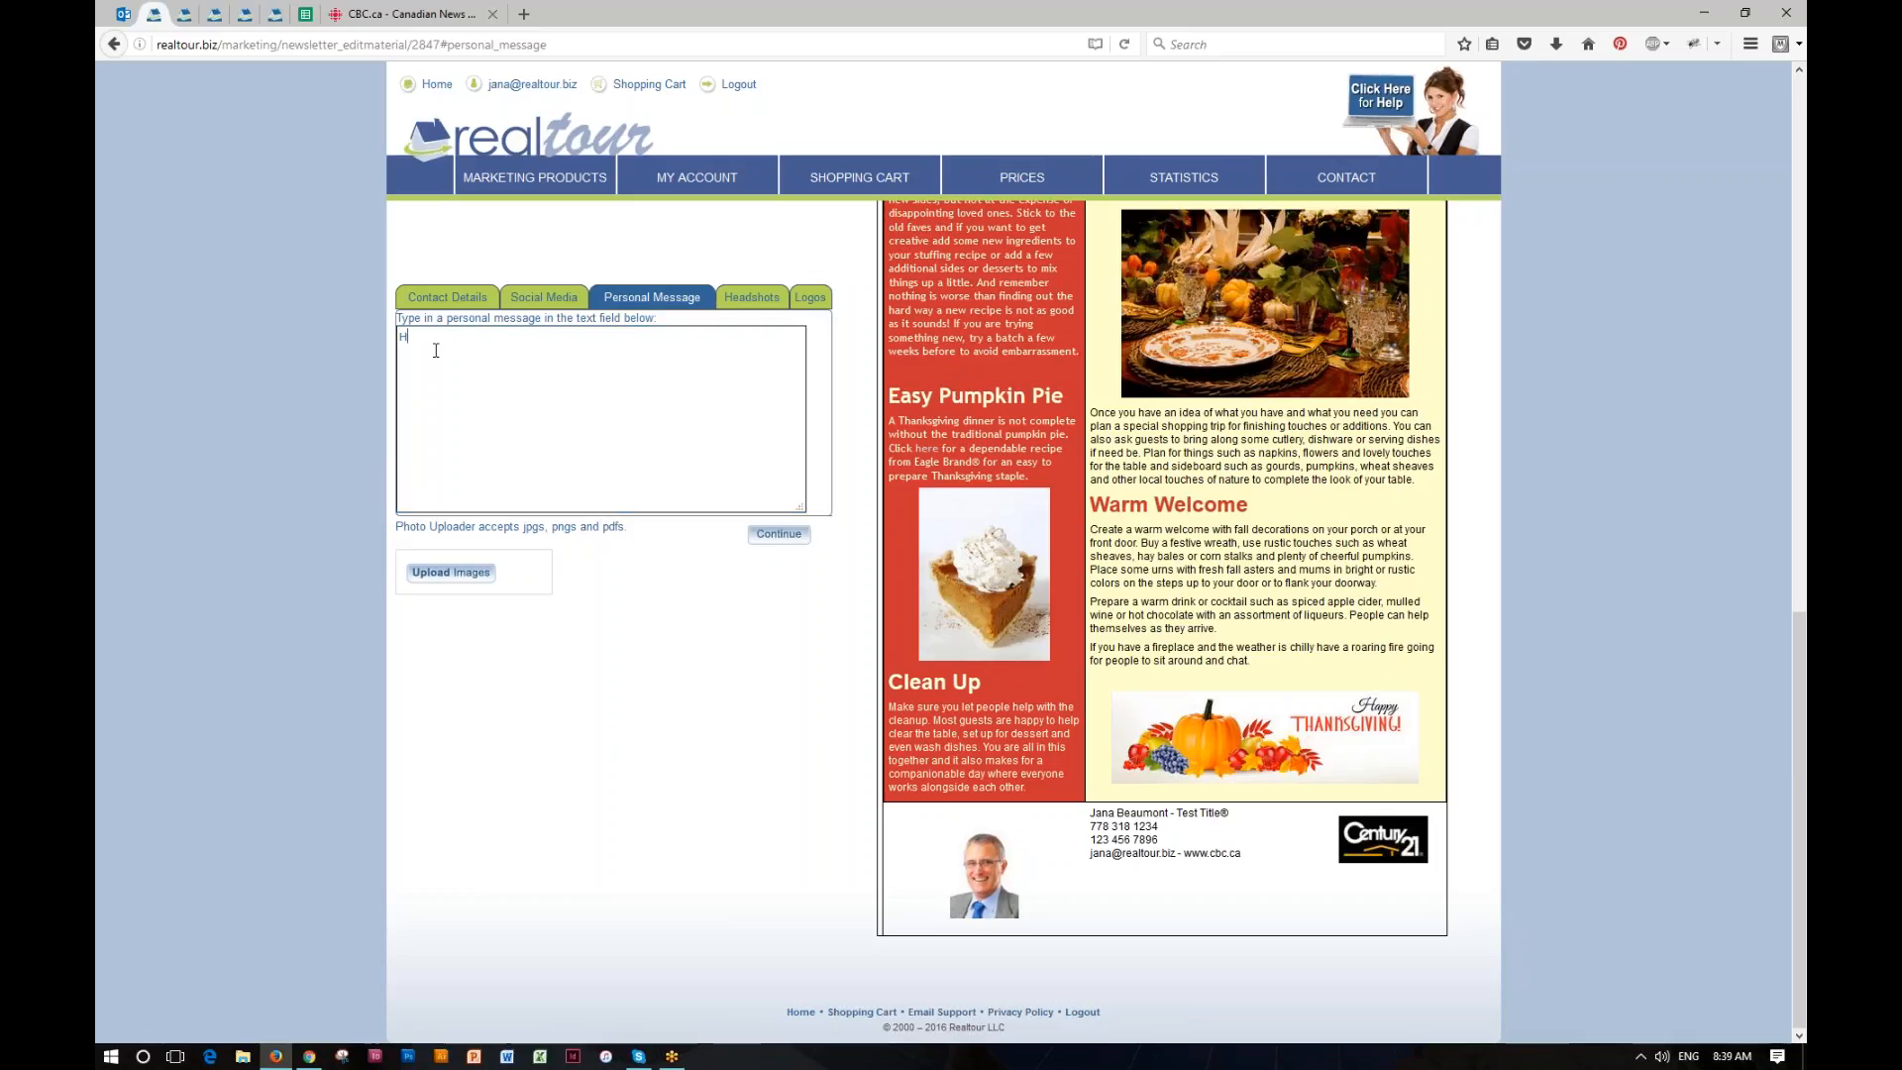
{"action": "type", "text": "Bob,  "}
{"action": "type", "text": "Congrats onthe"}
{"action": "type", "text": " new home. Ha"}
{"action": "type", "text": "ve an"}
{"action": "type", "text": " awesoem"}
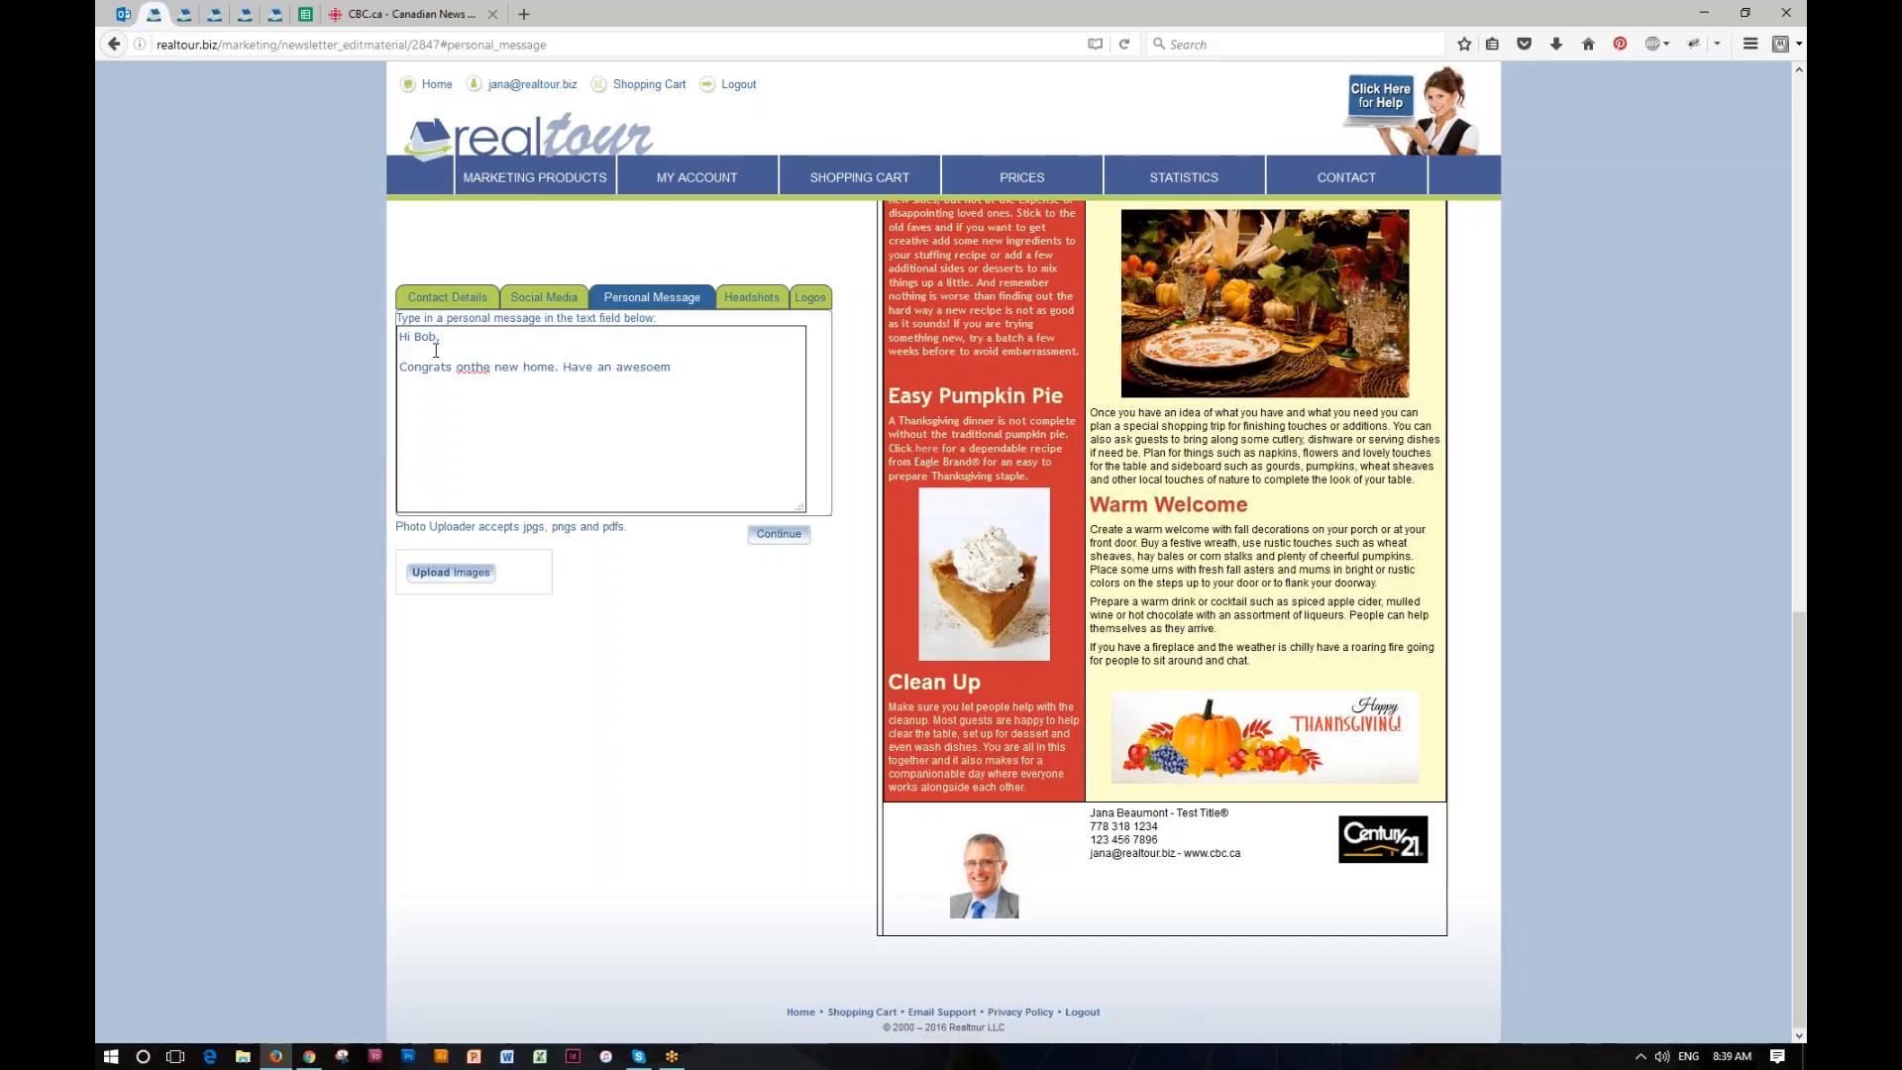
{"action": "key", "text": "BackSpace"}
{"action": "key", "text": "BackSpace"}
{"action": "type", "text": "me Thanksgiving weekend!"}
Step: Close the personal message with "Cheers," and the sender's first name, and correct the missing space in "on the"
{"action": "key", "text": "Return"}
{"action": "key", "text": "Return"}
{"action": "type", "text": "Cheers,"}
{"action": "key", "text": "Return"}
{"action": "type", "text": "Jana"}
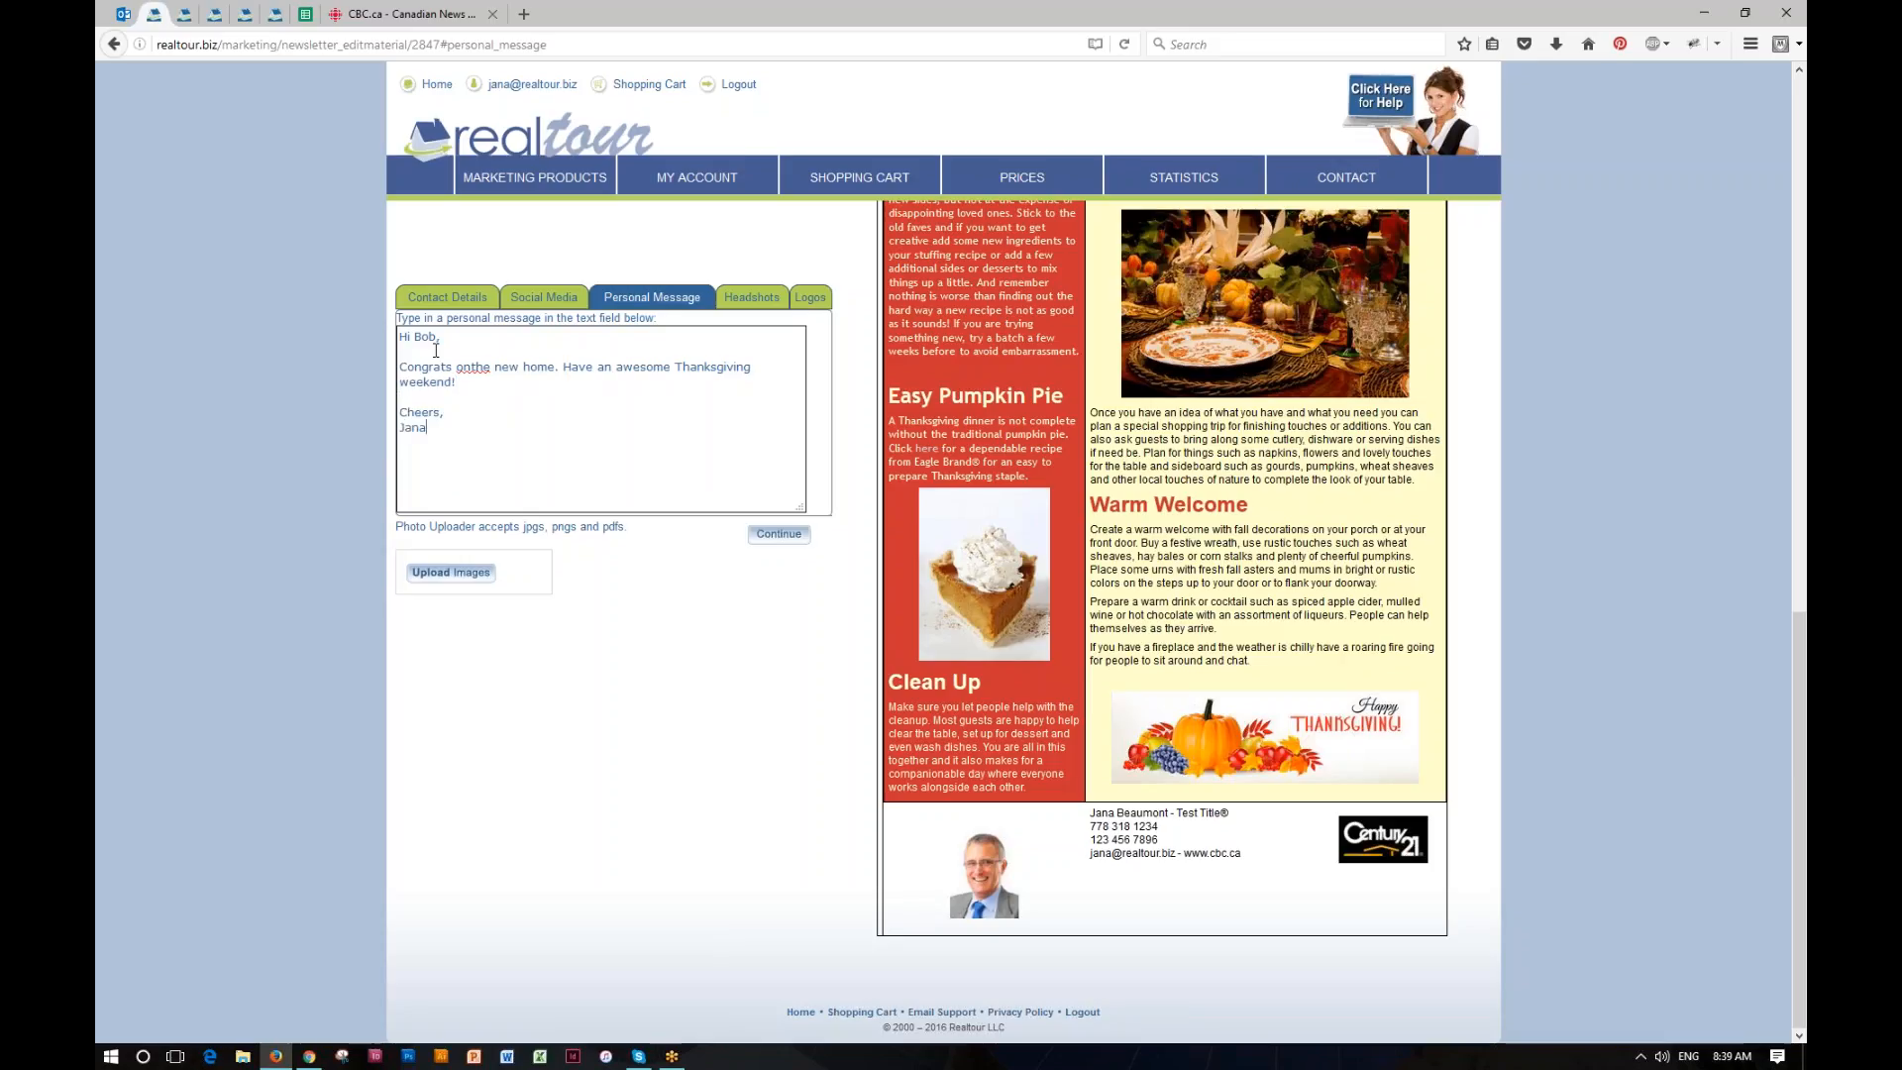
{"action": "left_click", "coordinate": [473, 368]}
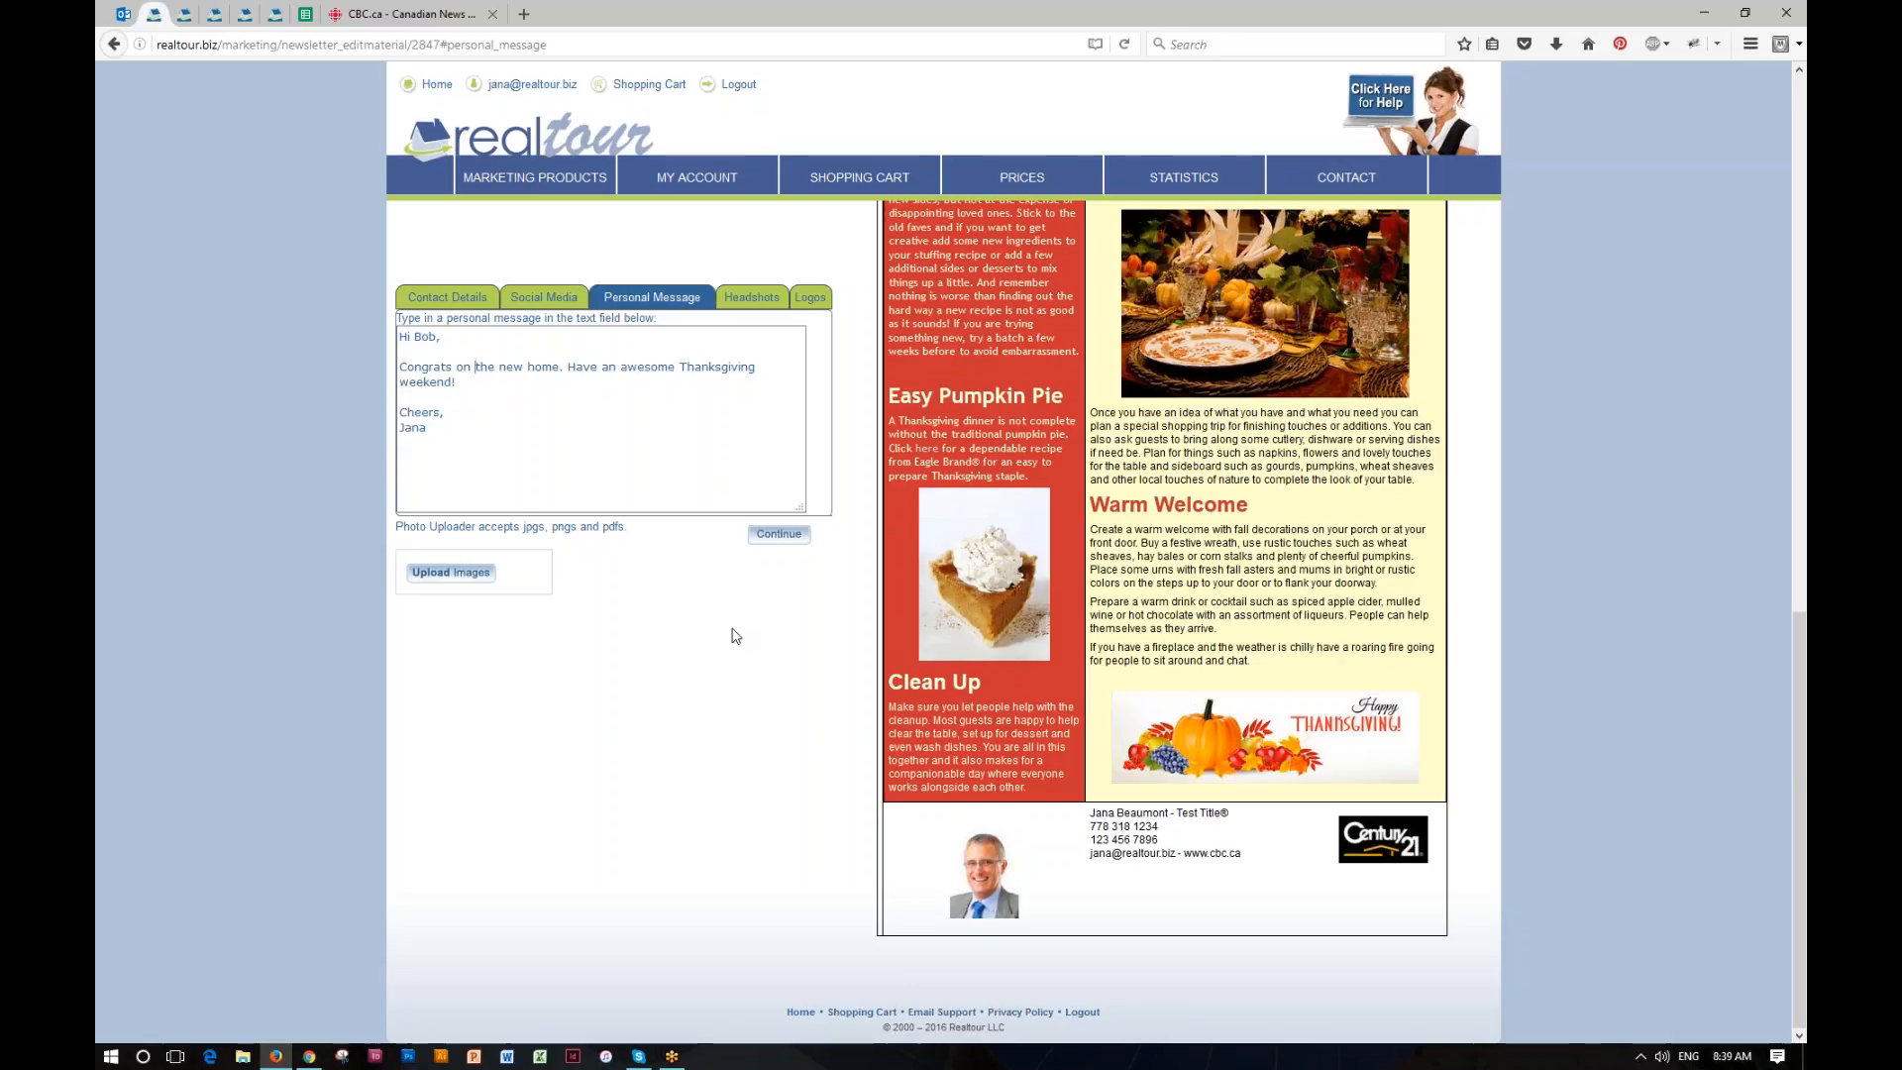
Step: Check the finished newsletter layout, then proceed to the proof with the subject line "Happy Thanksgiving to all my Clients"
{"action": "scroll", "coordinate": [753, 654], "scroll_direction": "up", "scroll_amount": 10}
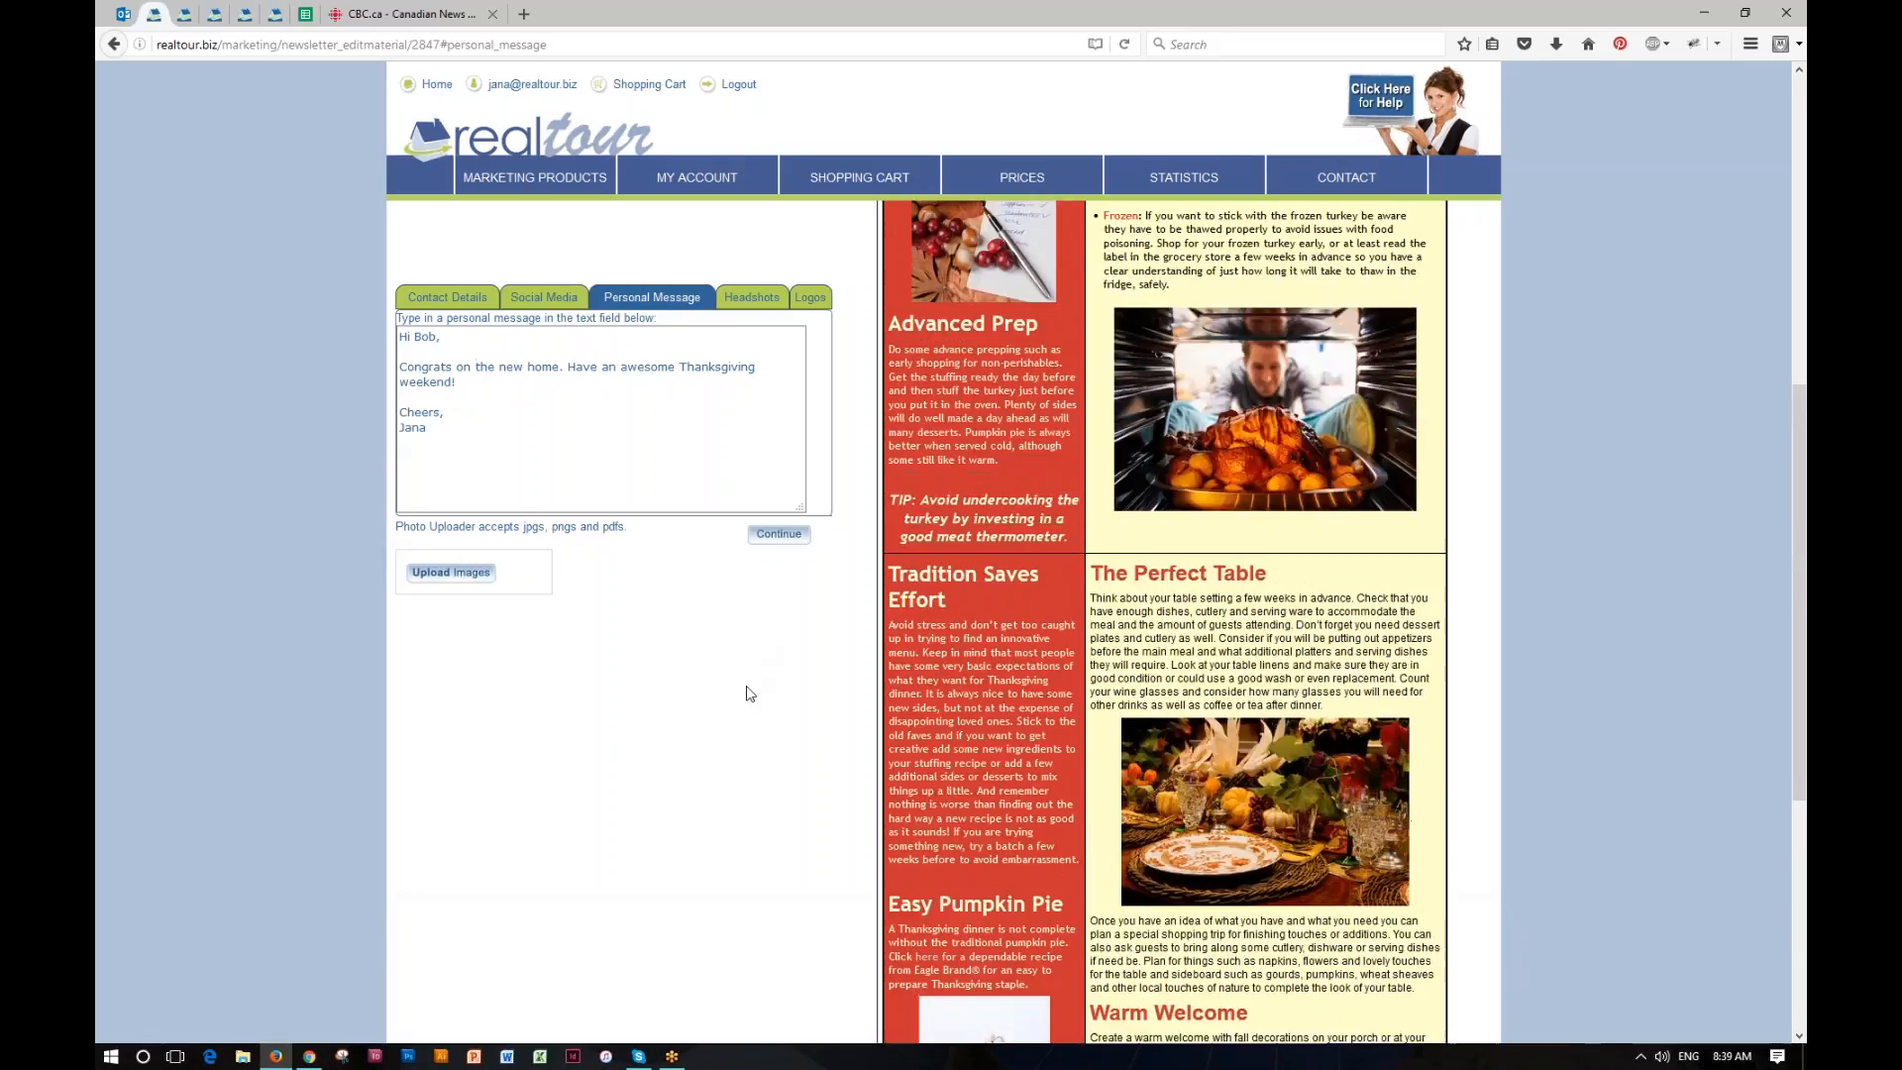
{"action": "scroll", "coordinate": [750, 694], "scroll_direction": "up", "scroll_amount": 2}
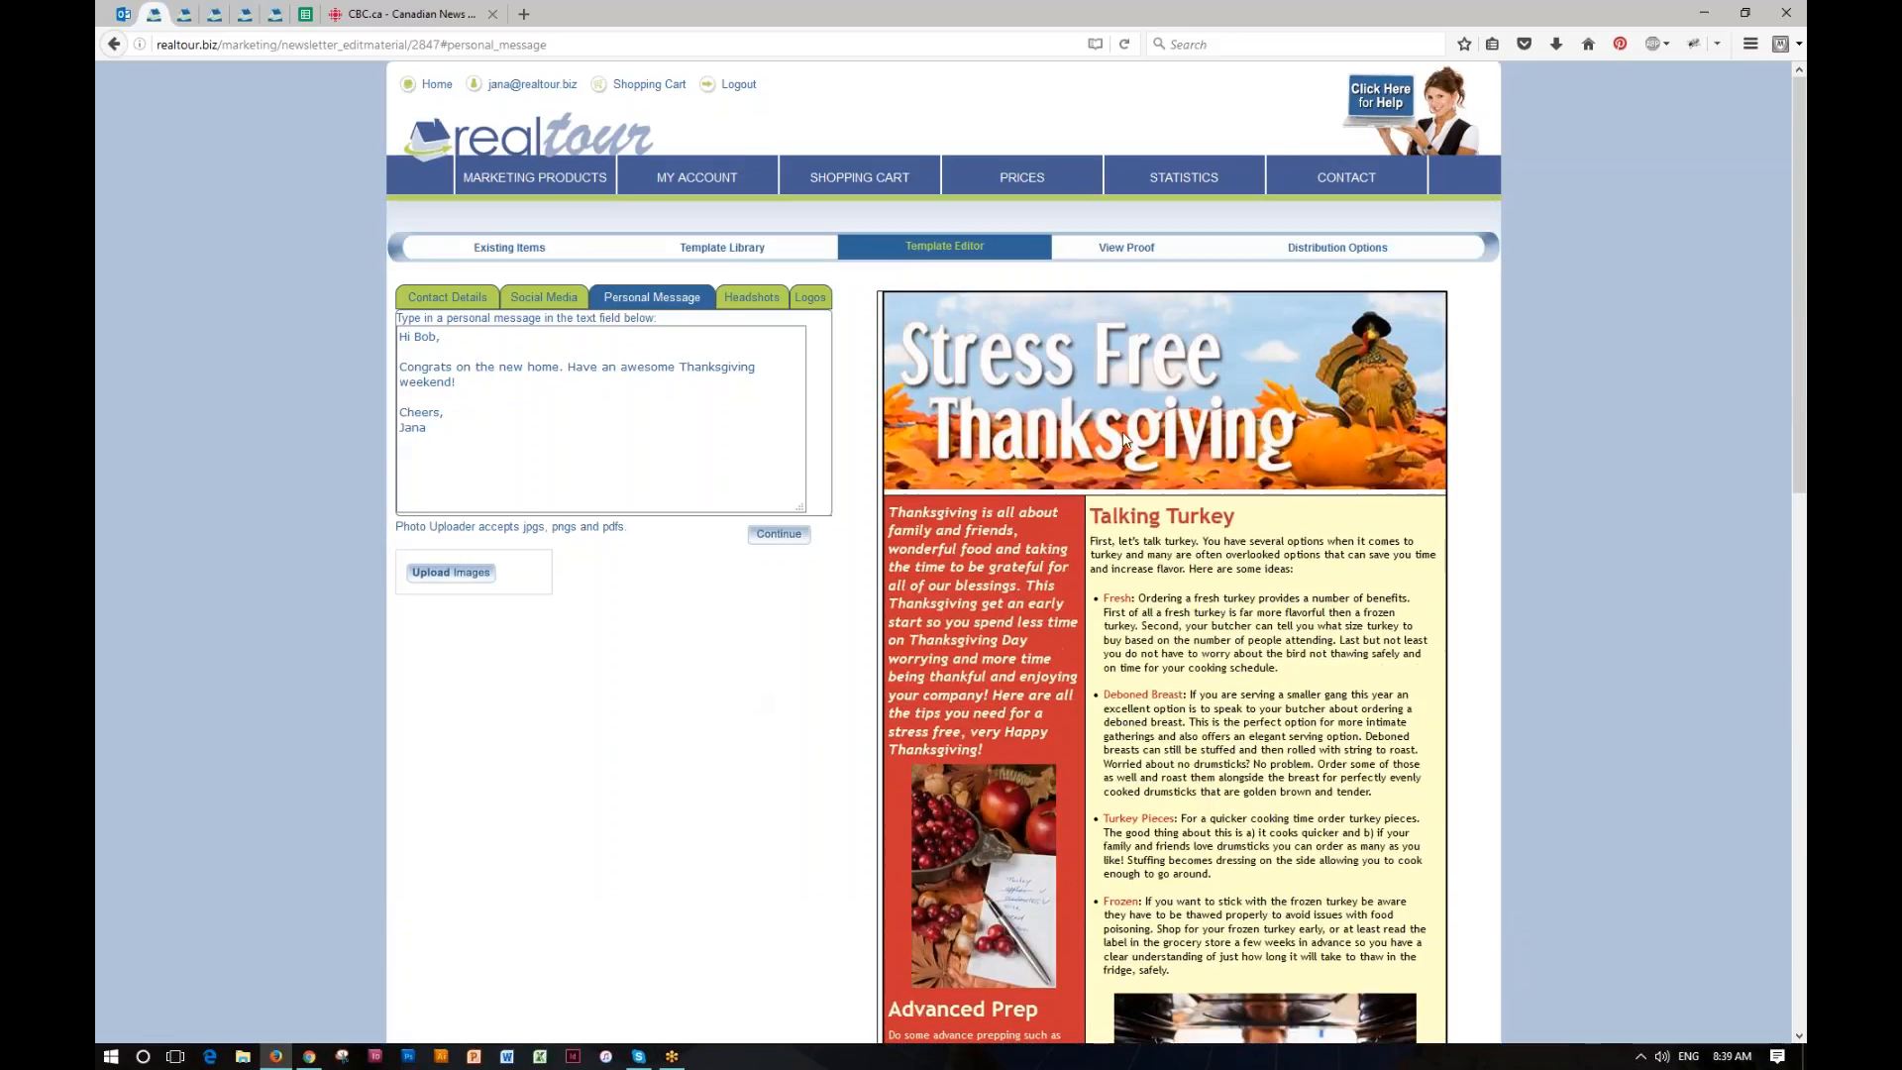
{"action": "scroll", "coordinate": [837, 713], "scroll_direction": "down", "scroll_amount": 6}
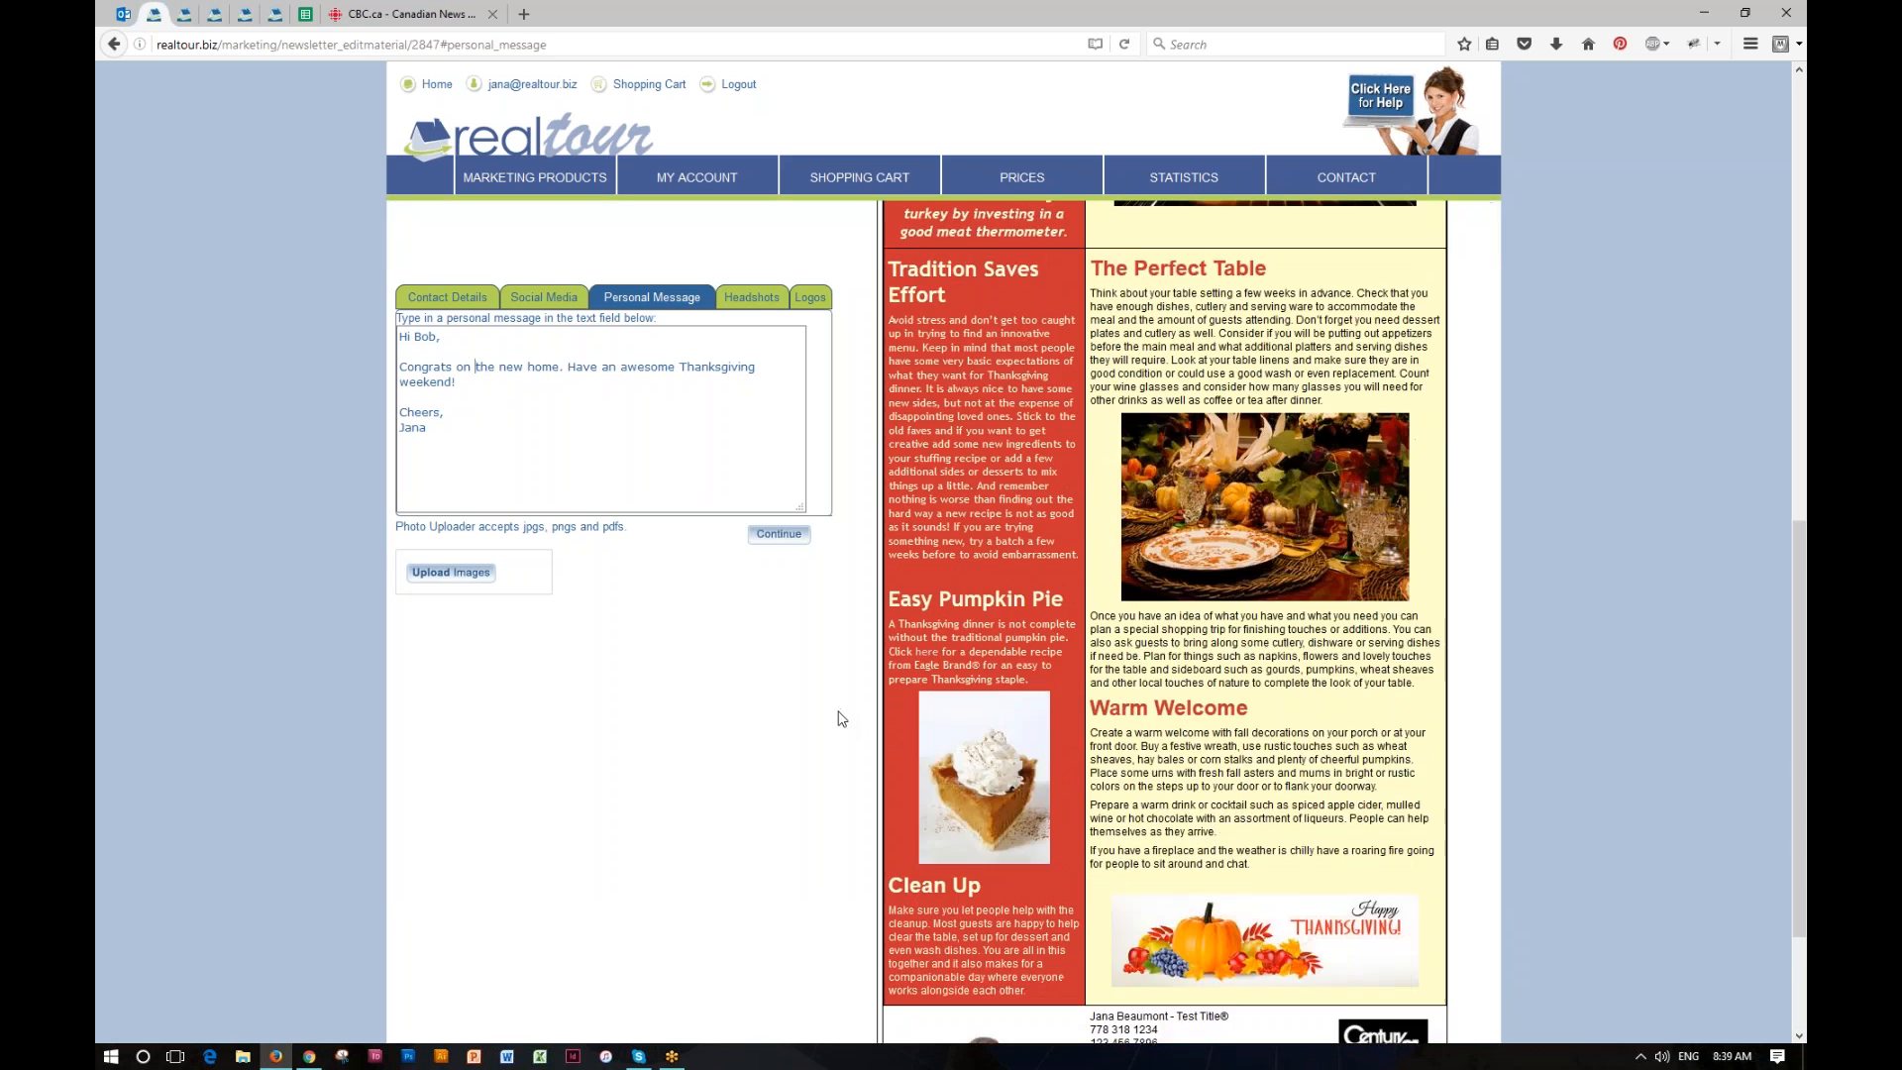
{"action": "scroll", "coordinate": [837, 713], "scroll_direction": "up", "scroll_amount": 8}
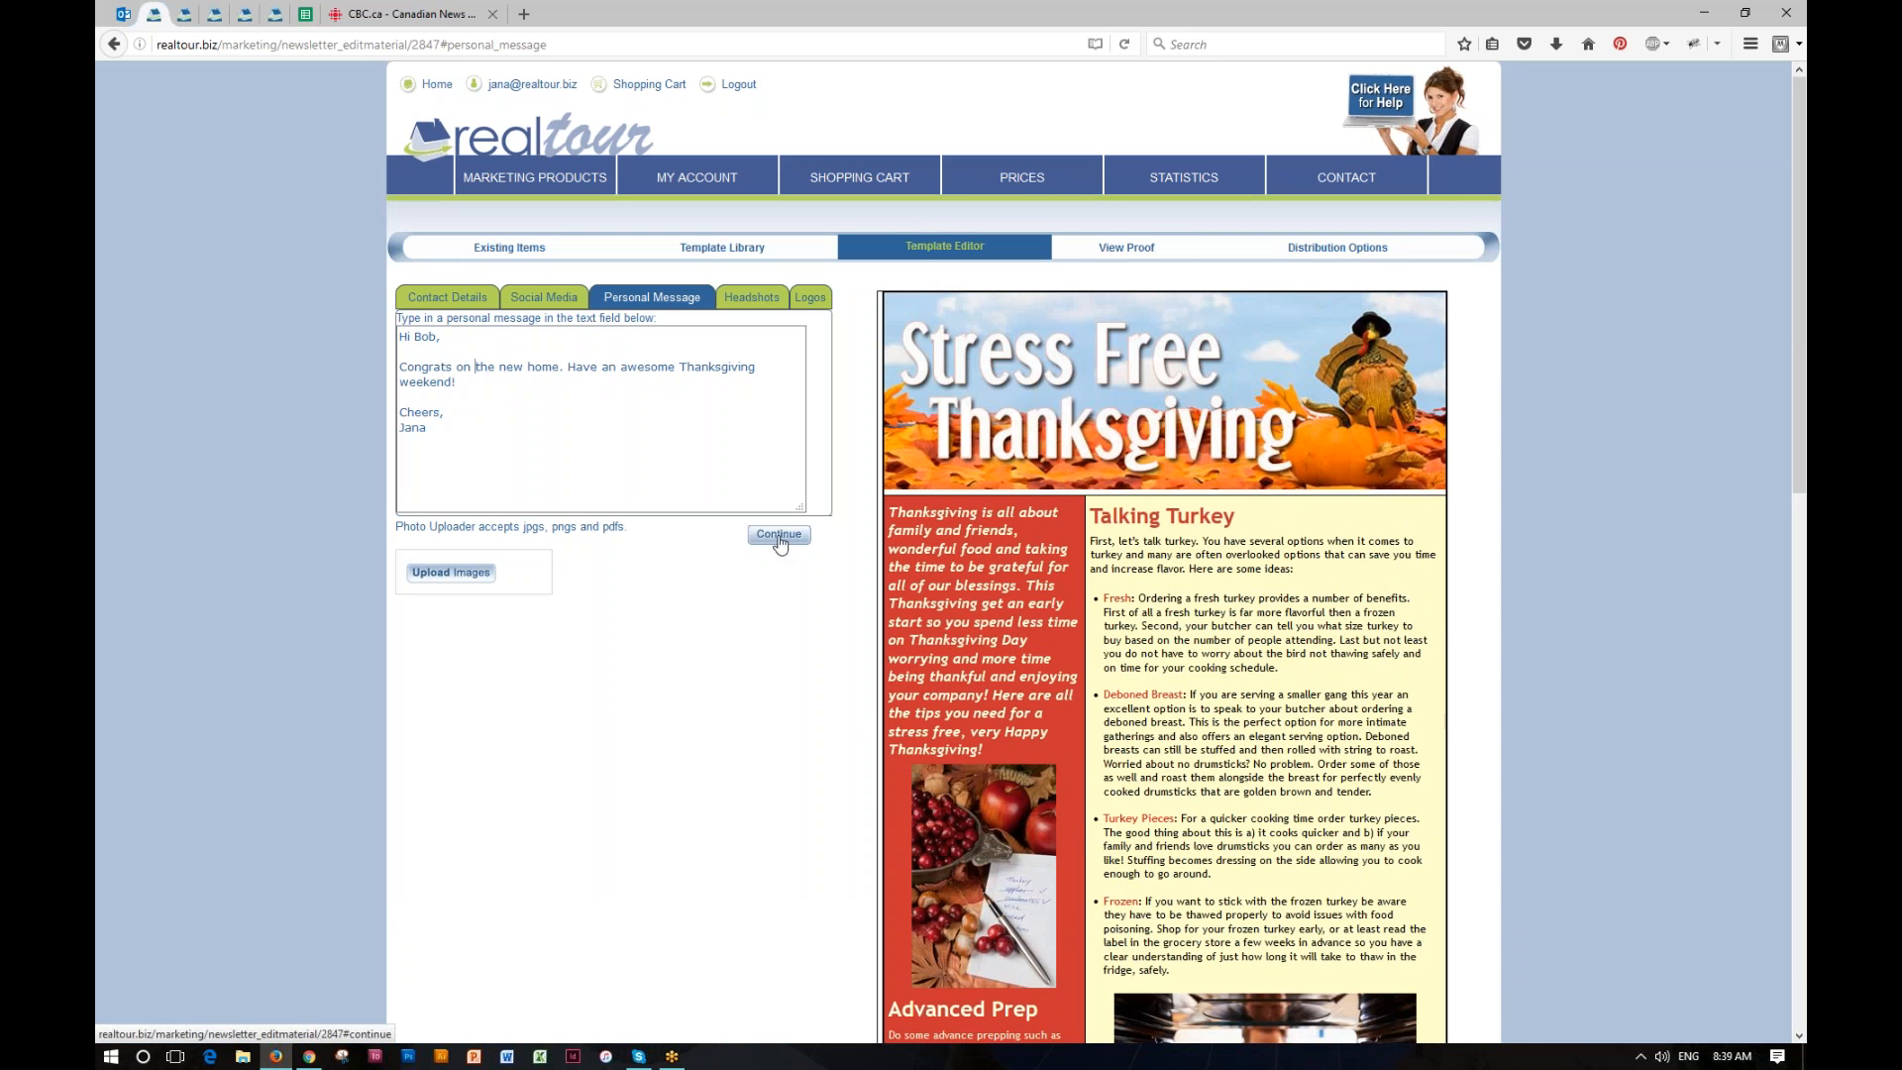
{"action": "left_click", "coordinate": [1130, 253]}
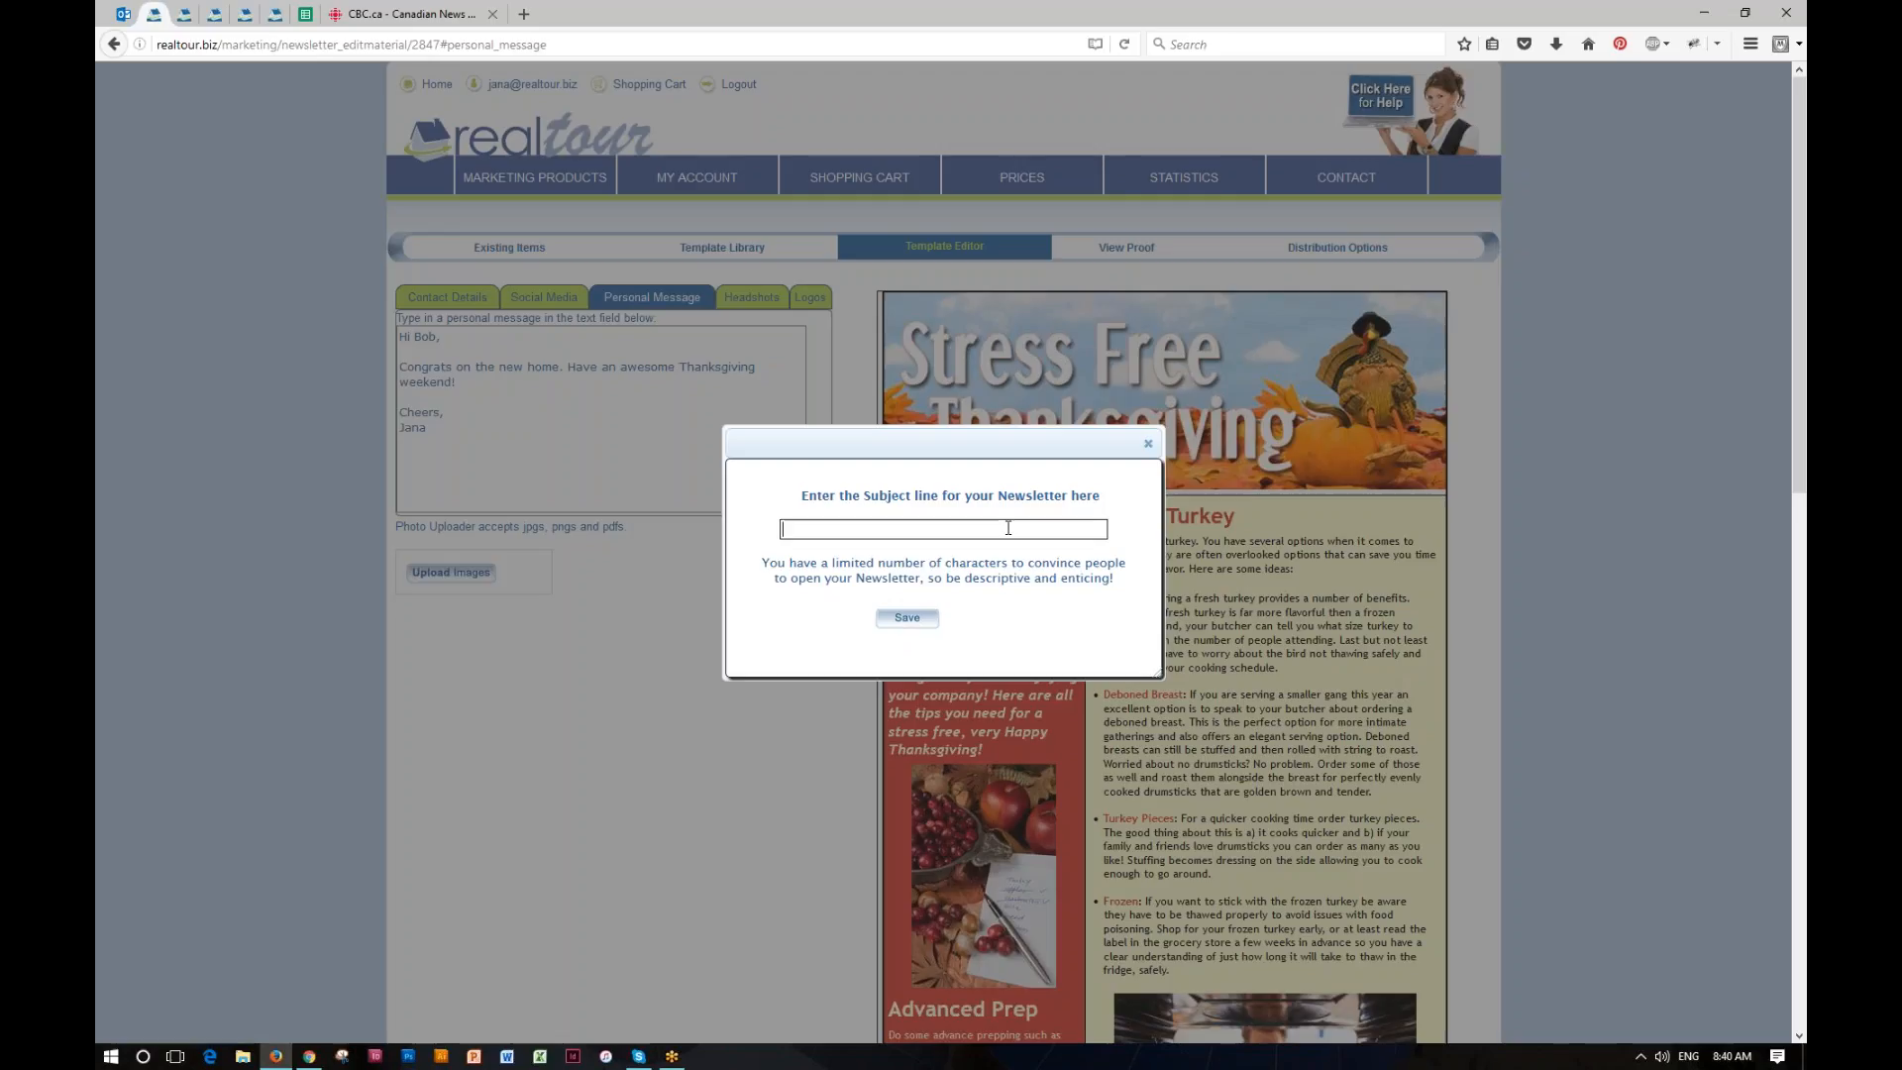
{"action": "type", "text": "Happy Thanksgiving to all my Cli"}
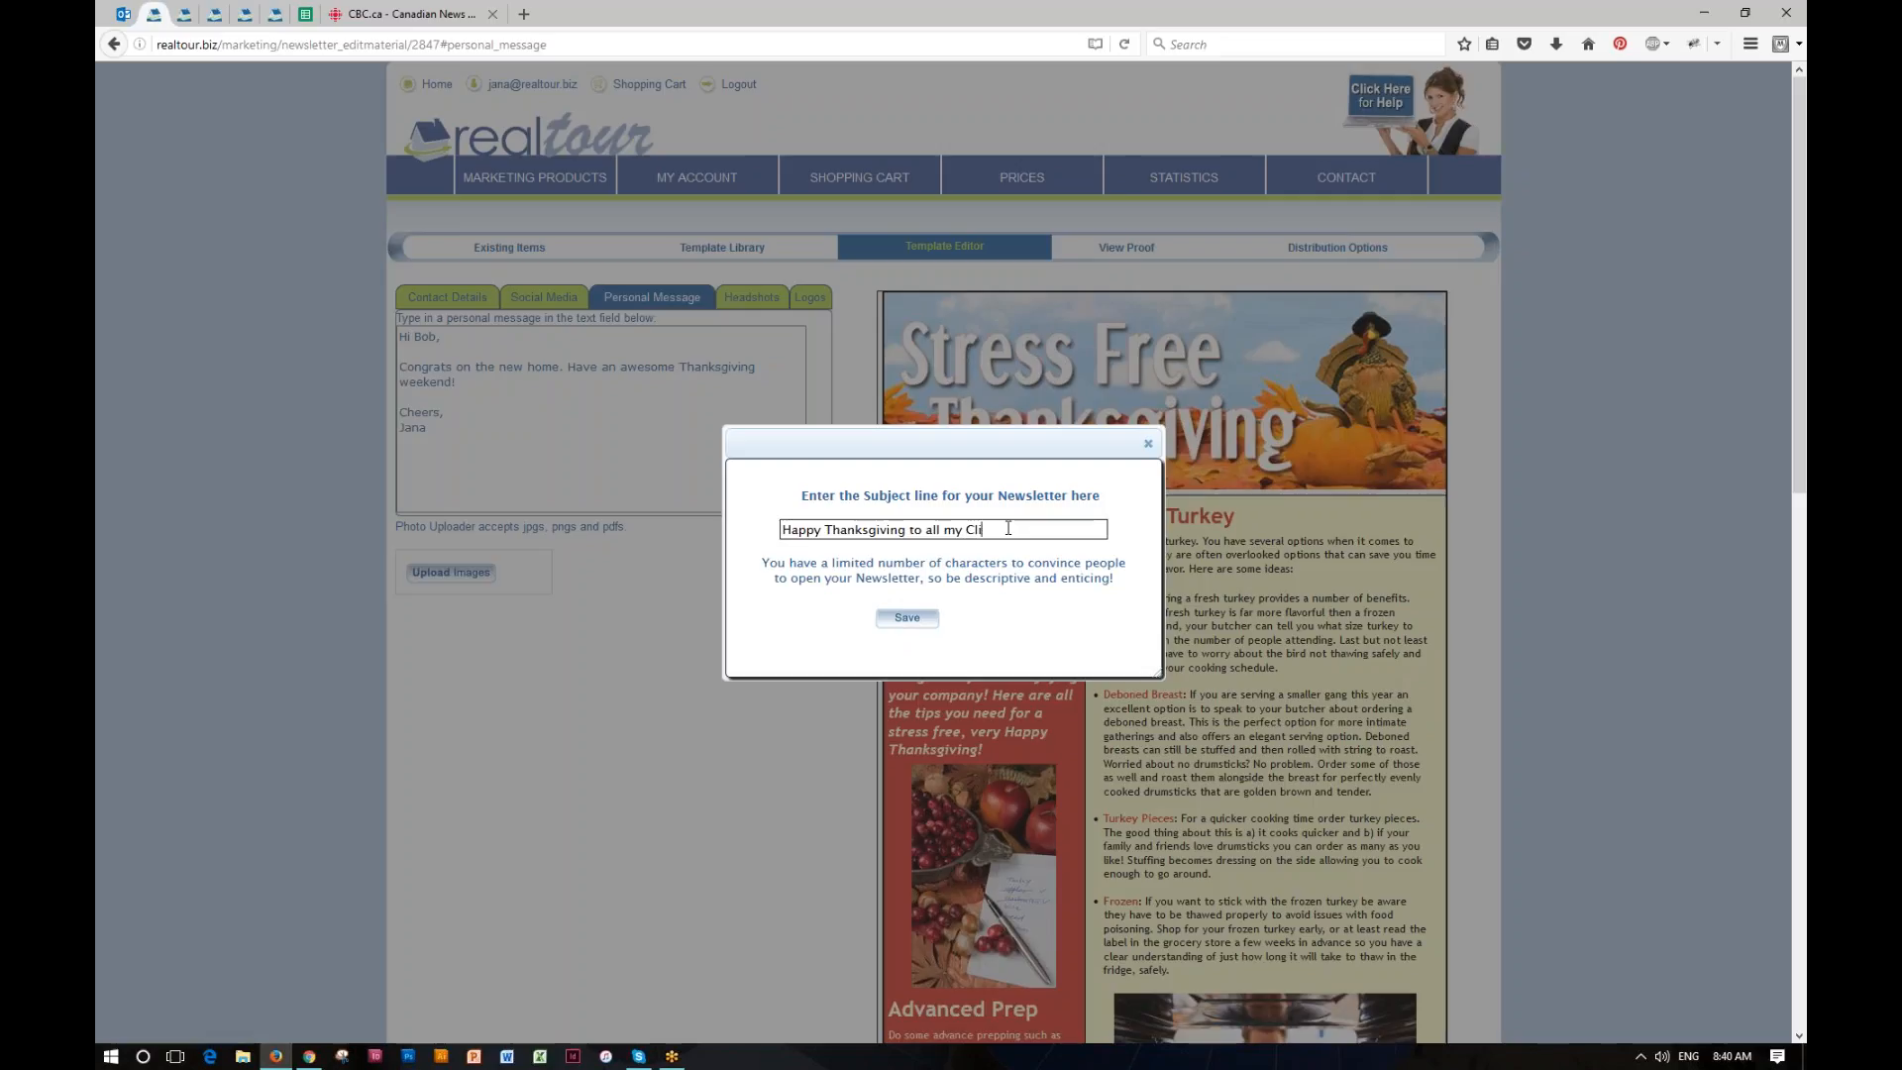
{"action": "type", "text": "ents"}
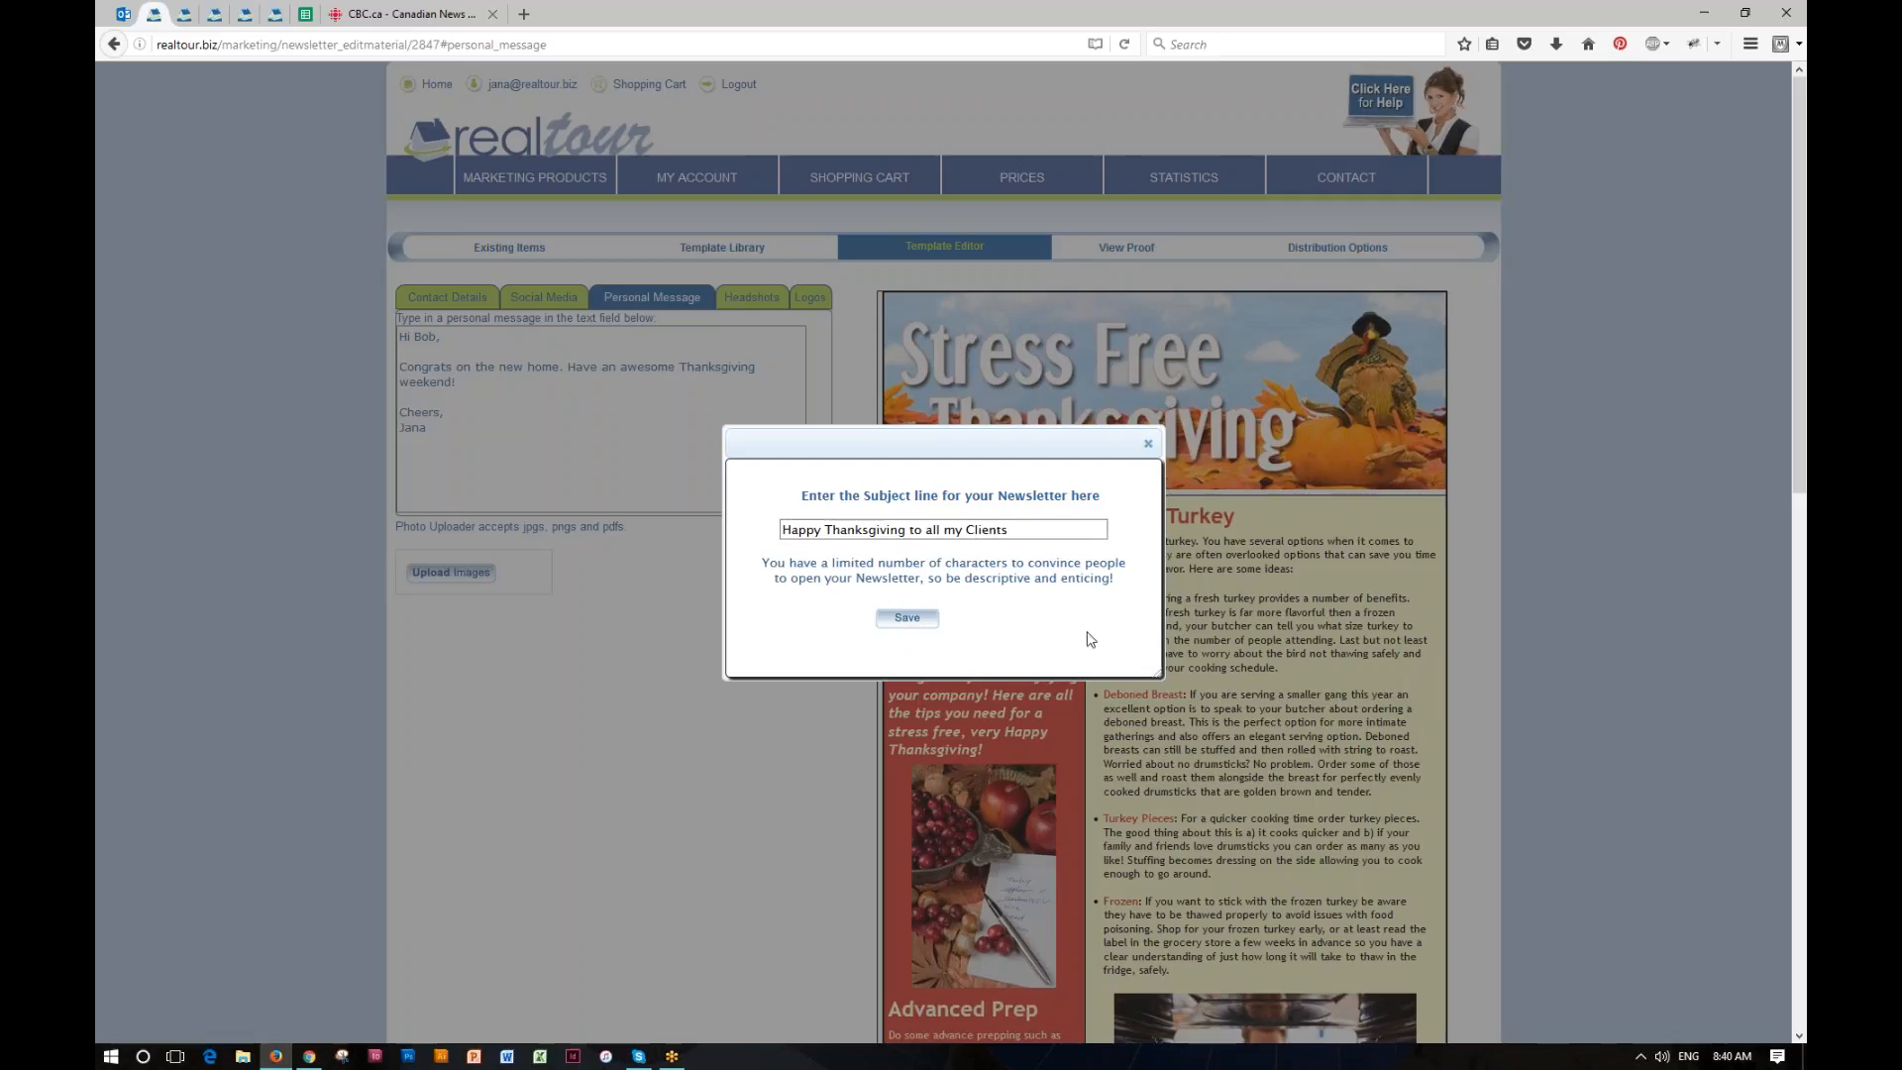
{"action": "left_click", "coordinate": [907, 619]}
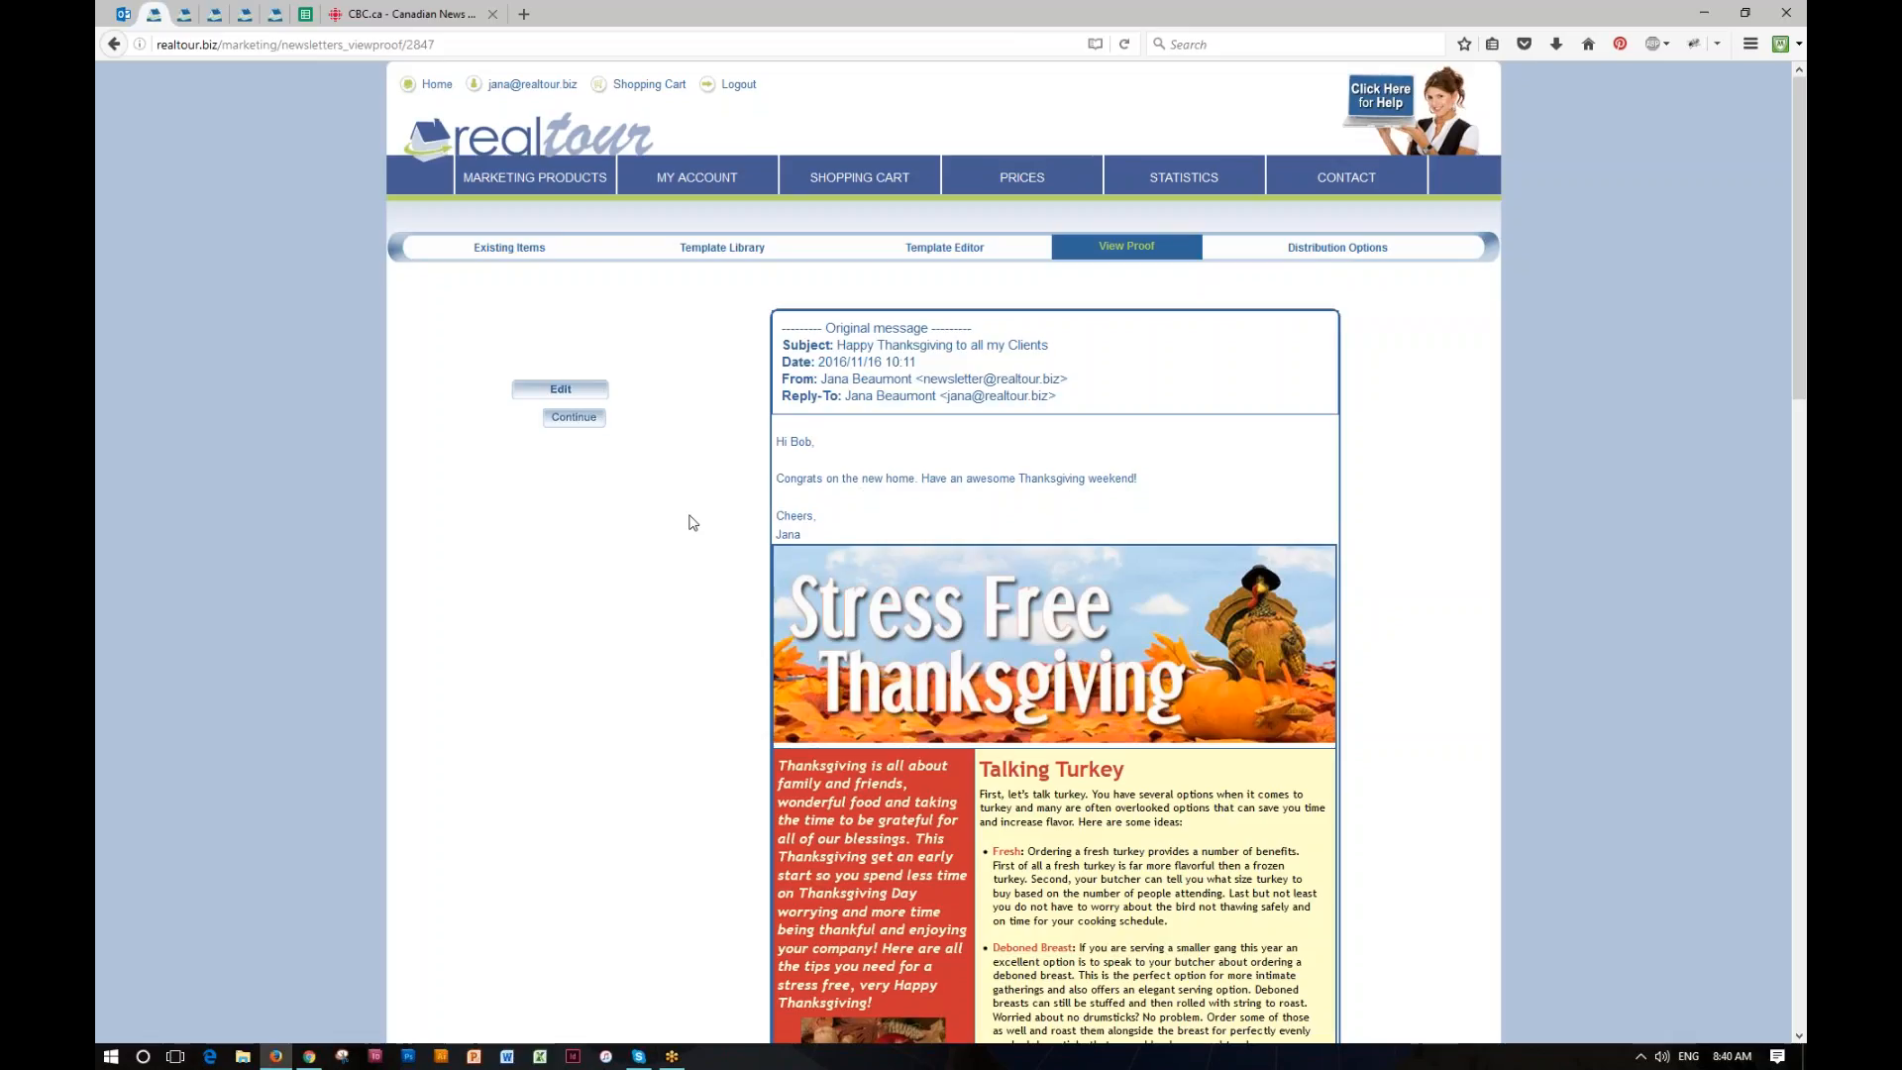
Step: Review the newsletter proof from the message header and personal message down to the contact details, social links and footer
{"action": "scroll", "coordinate": [693, 522], "scroll_direction": "down", "scroll_amount": 5}
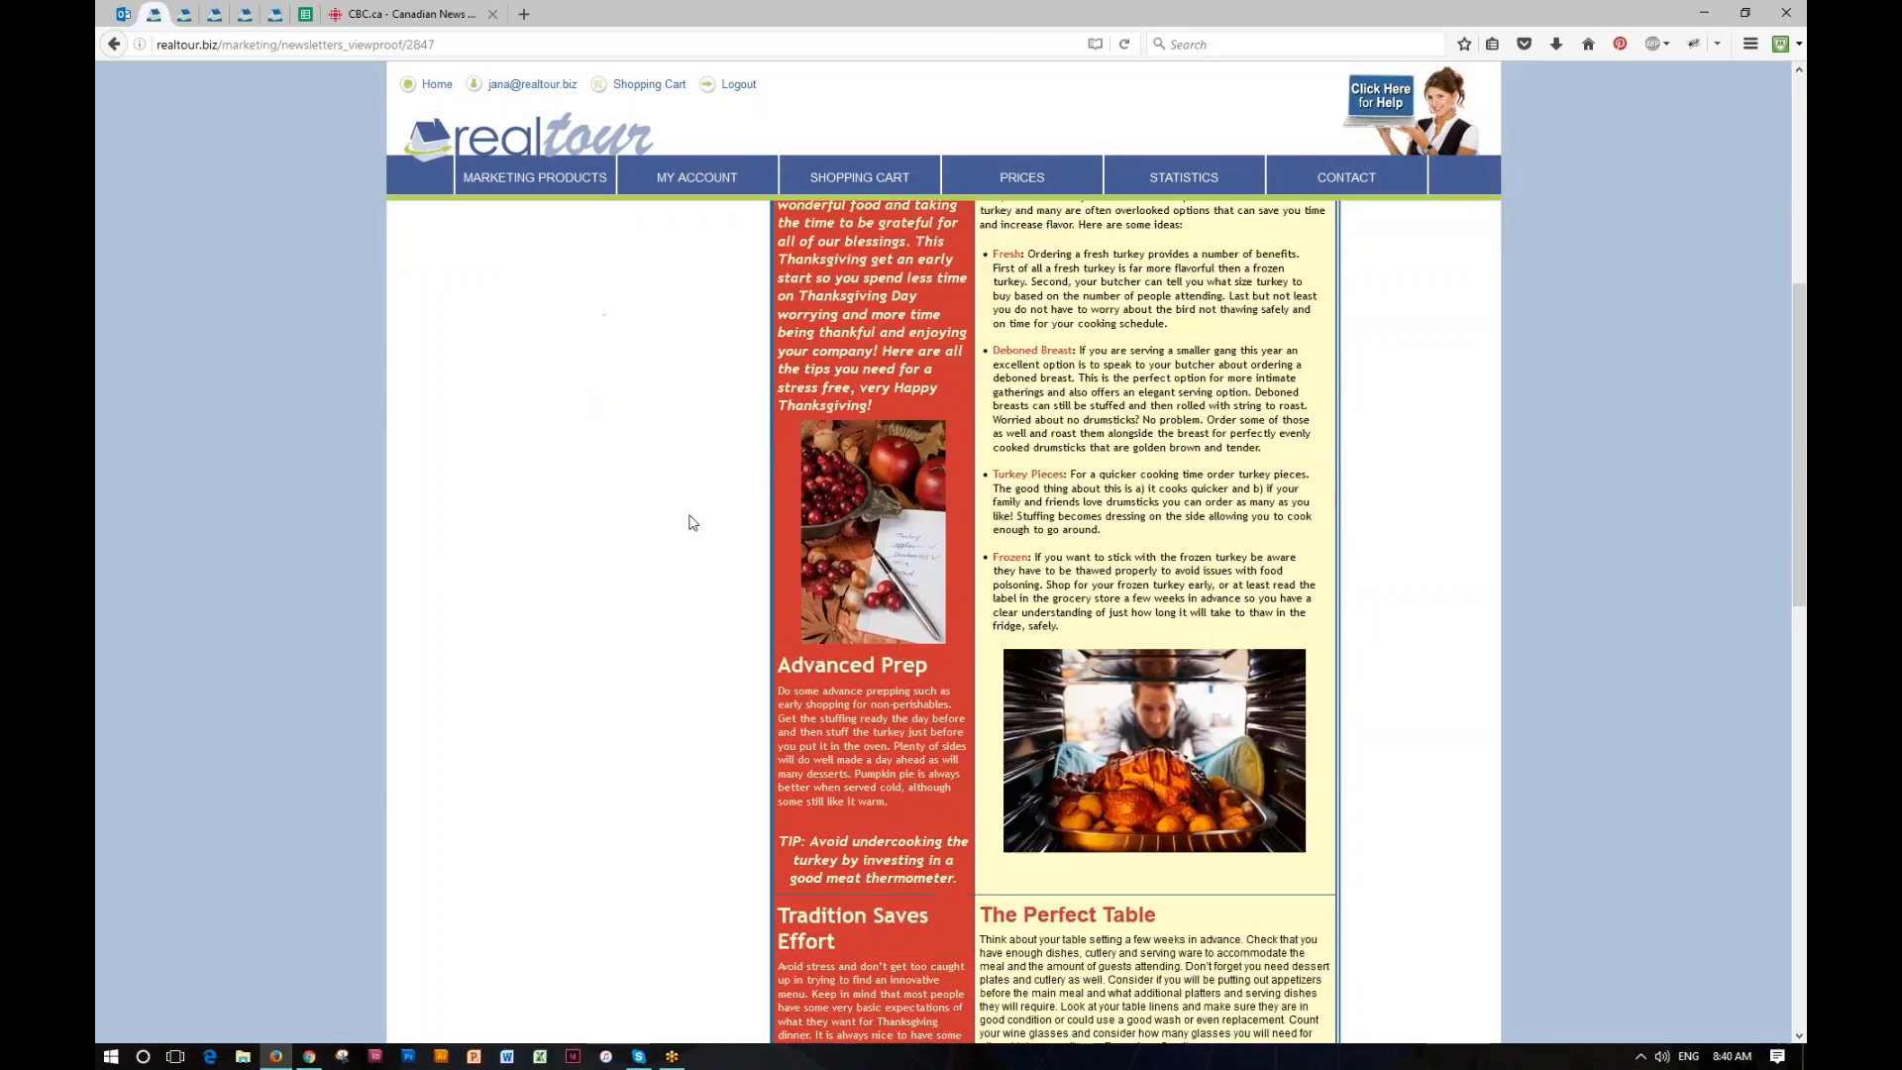
{"action": "scroll", "coordinate": [692, 522], "scroll_direction": "up", "scroll_amount": 4}
{"action": "scroll", "coordinate": [692, 522], "scroll_direction": "up", "scroll_amount": 2}
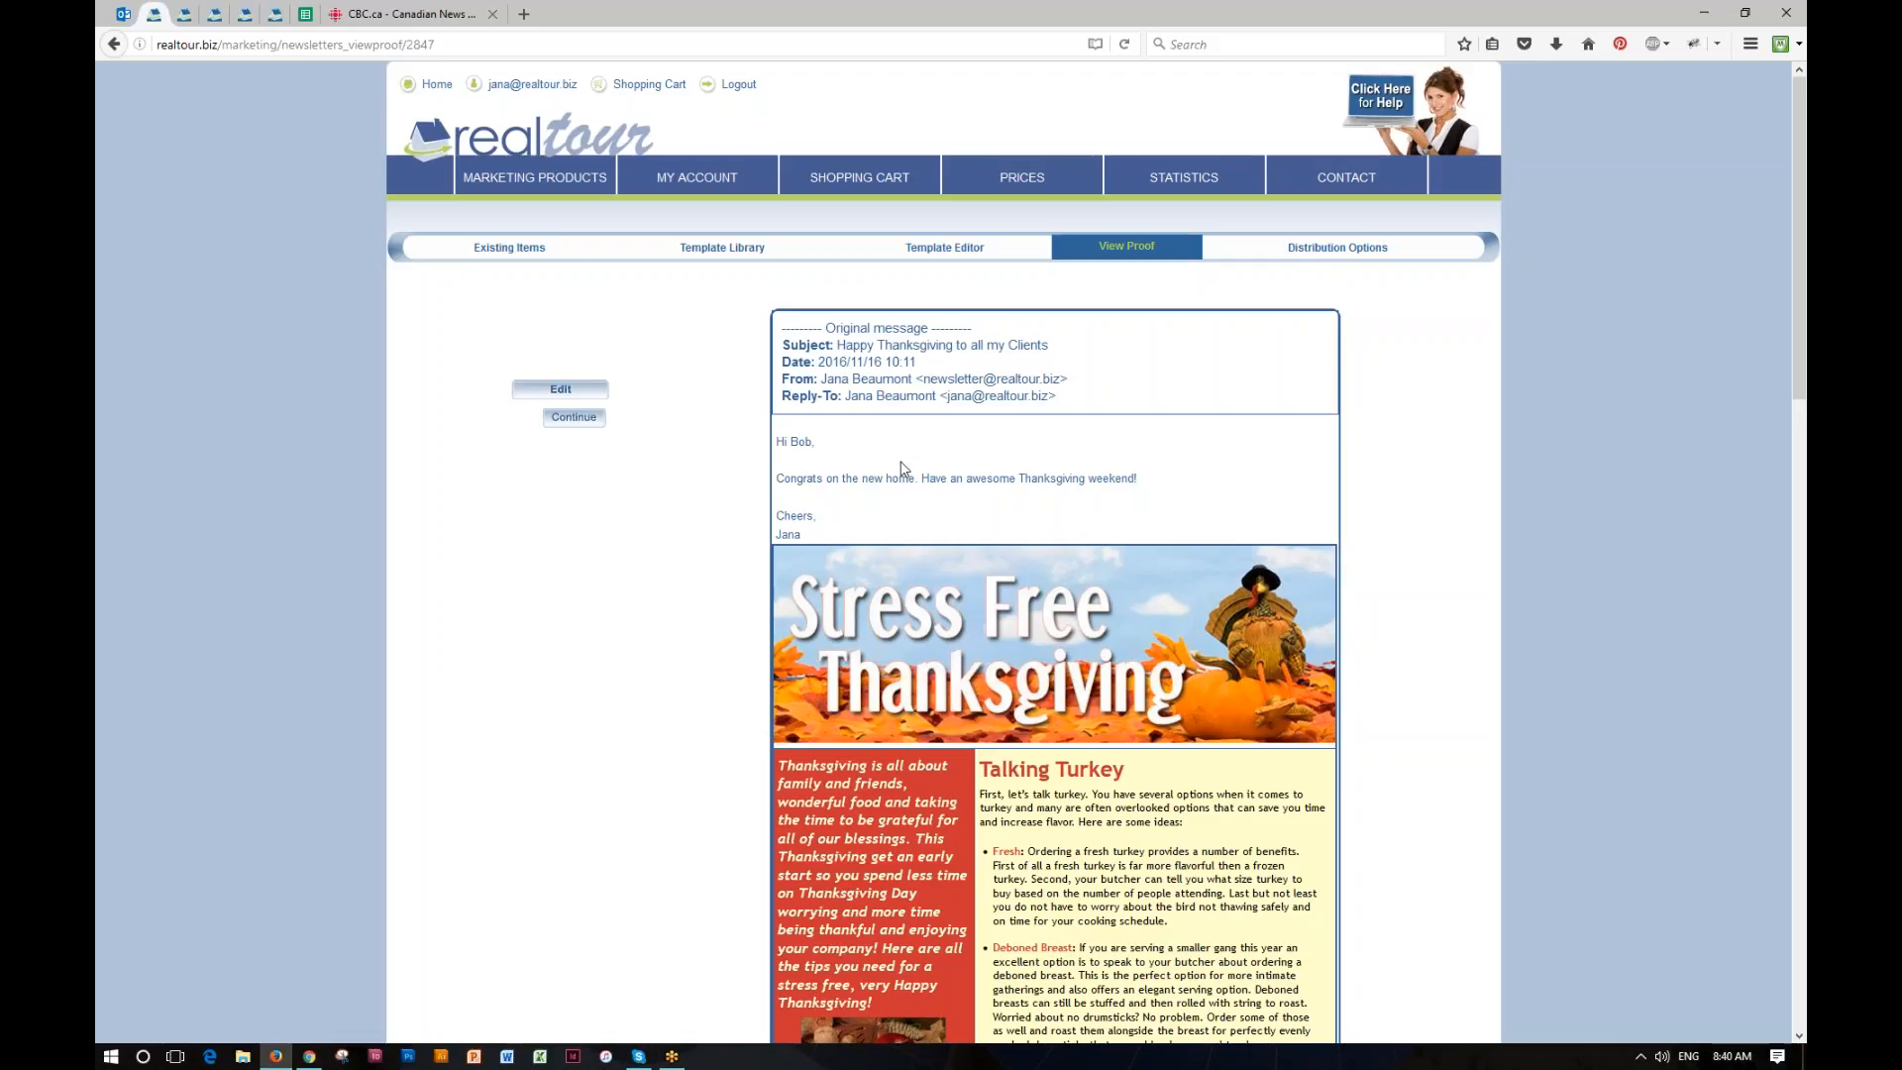
{"action": "scroll", "coordinate": [669, 589], "scroll_direction": "down", "scroll_amount": 10}
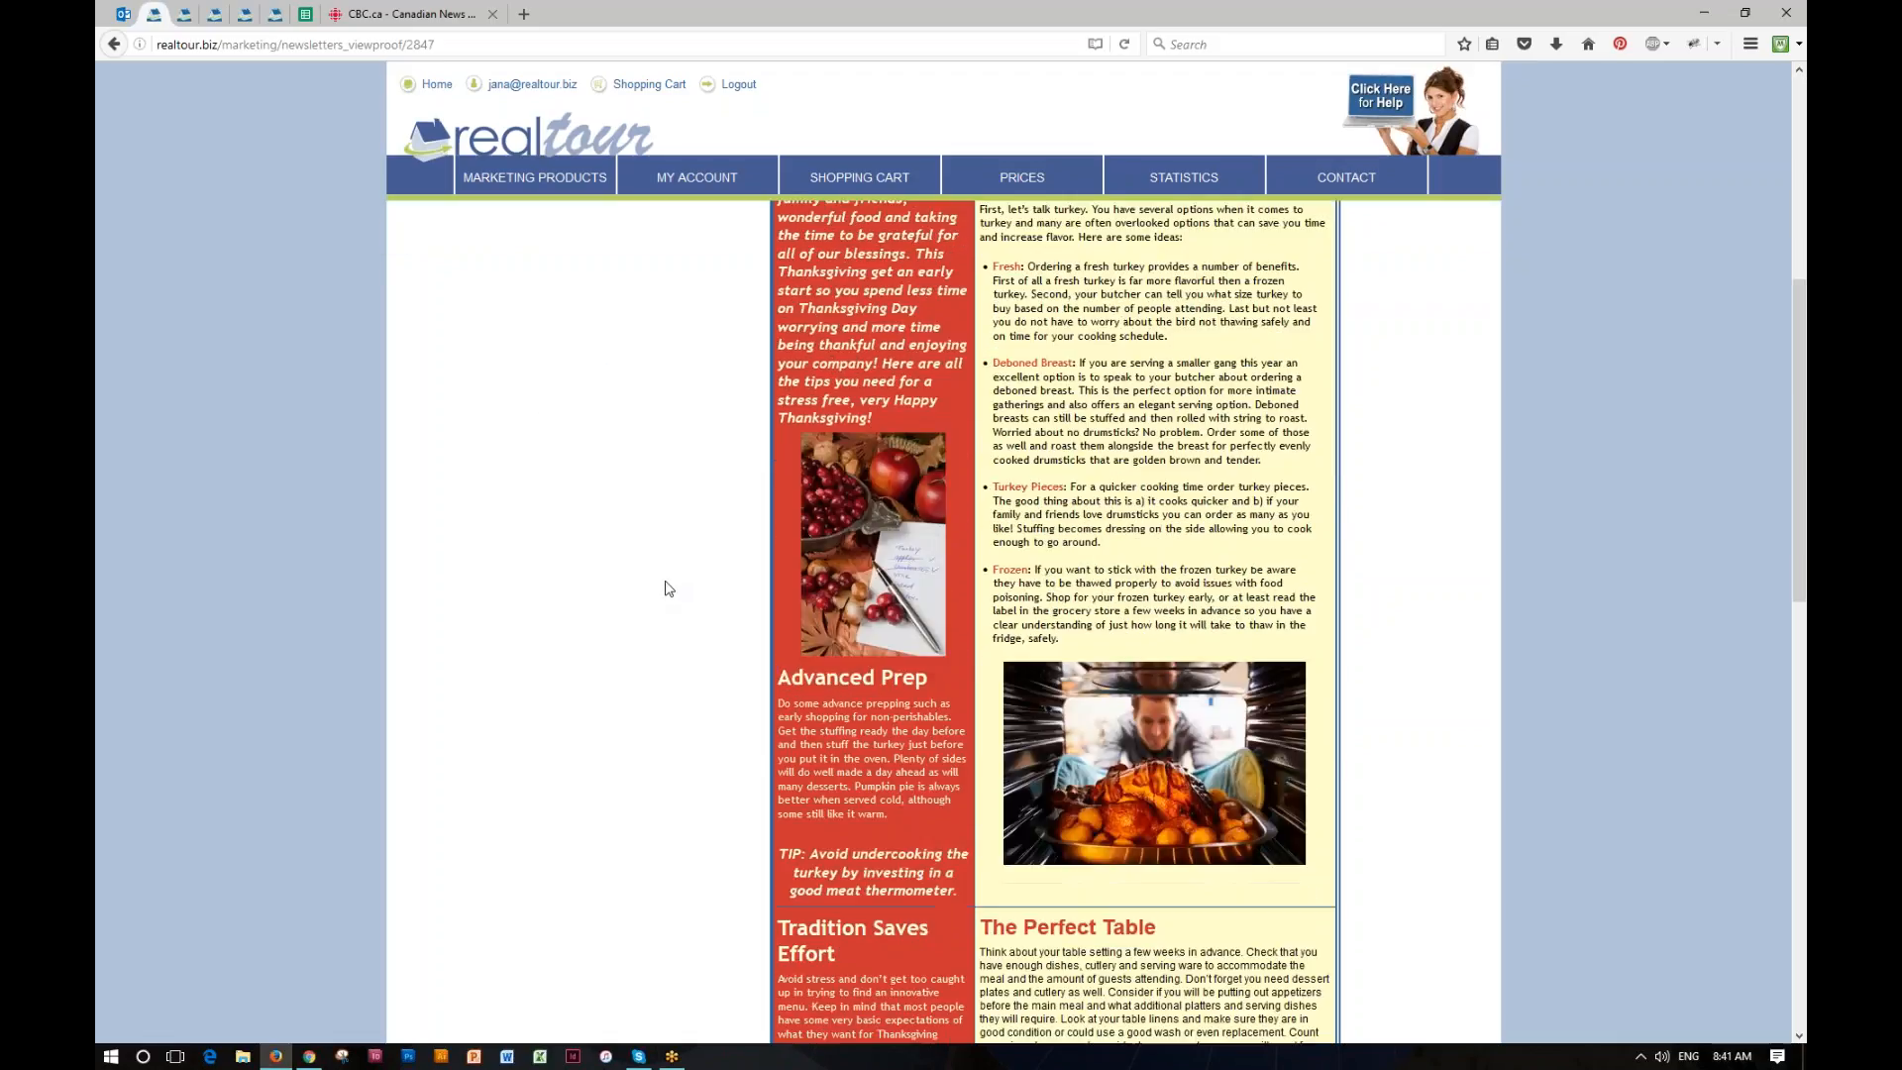
{"action": "scroll", "coordinate": [665, 588], "scroll_direction": "down", "scroll_amount": 7}
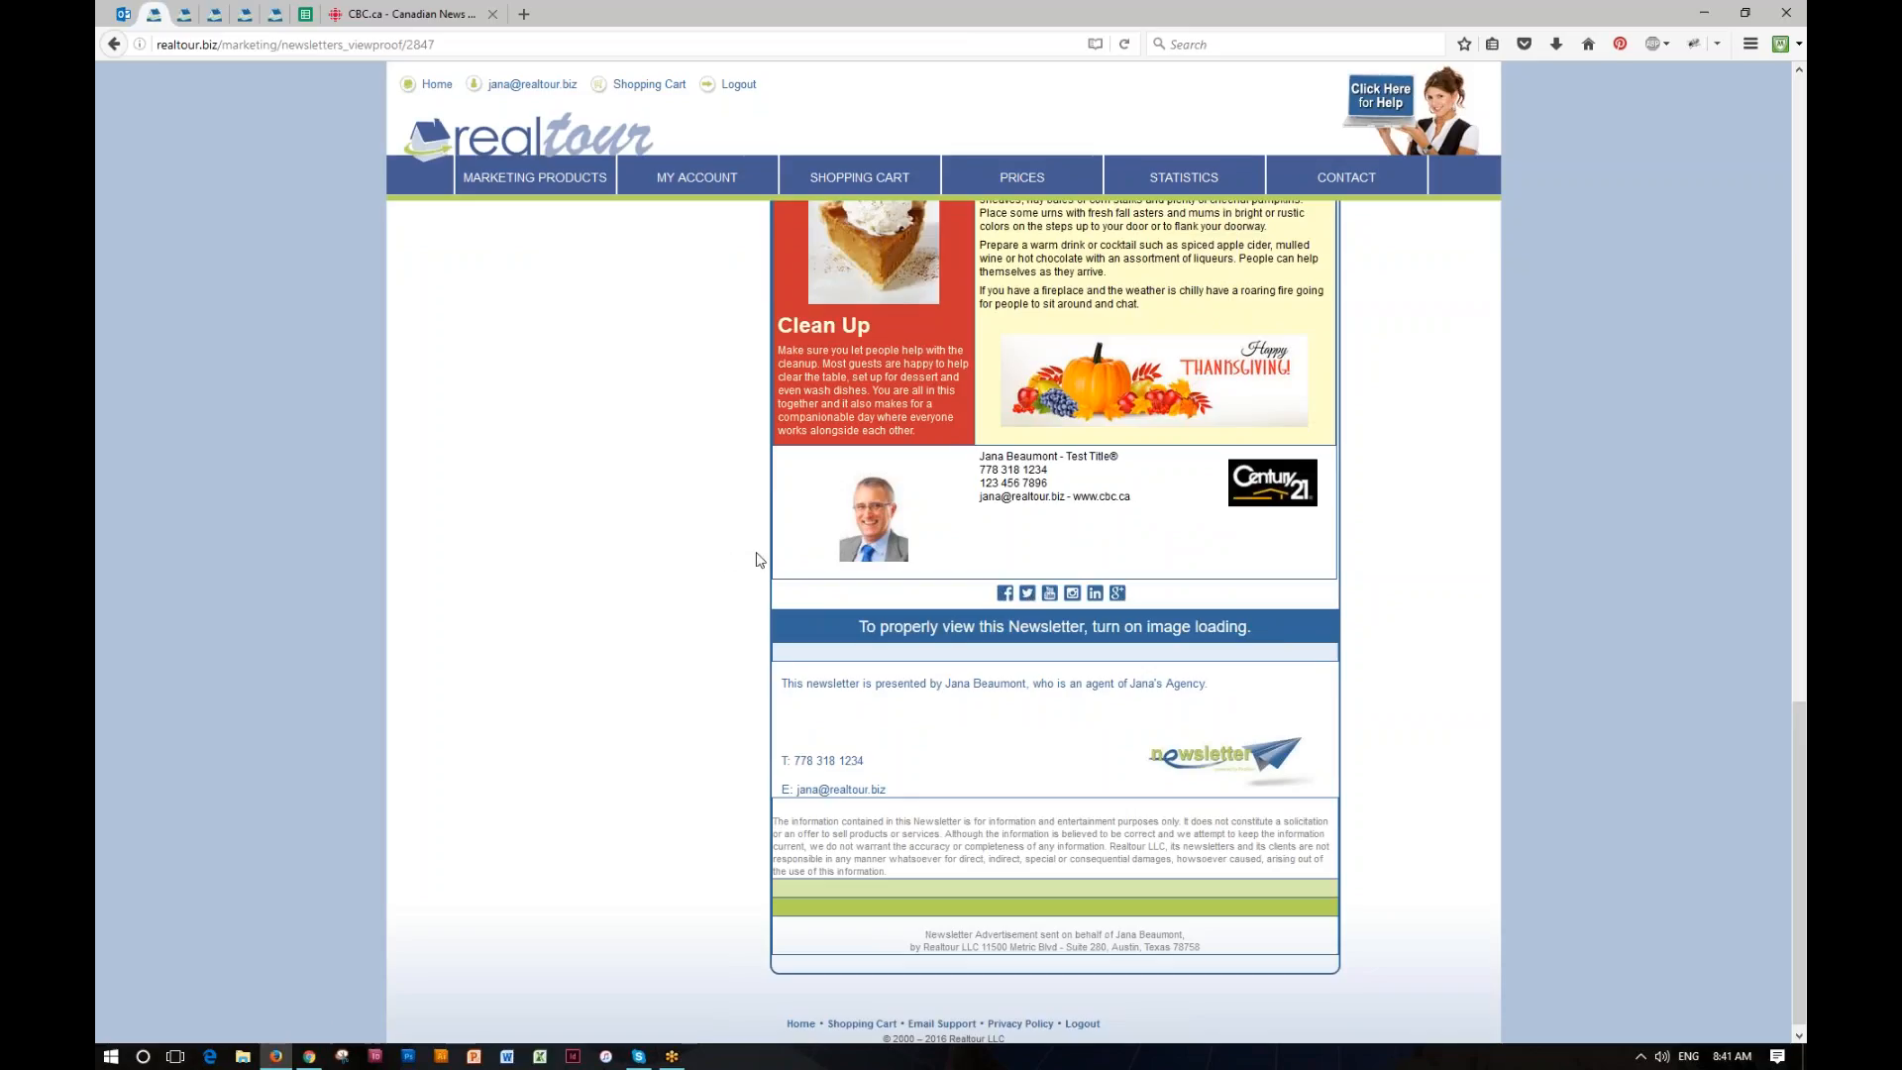
{"action": "scroll", "coordinate": [722, 555], "scroll_direction": "up", "scroll_amount": 9}
{"action": "scroll", "coordinate": [722, 568], "scroll_direction": "up", "scroll_amount": 10}
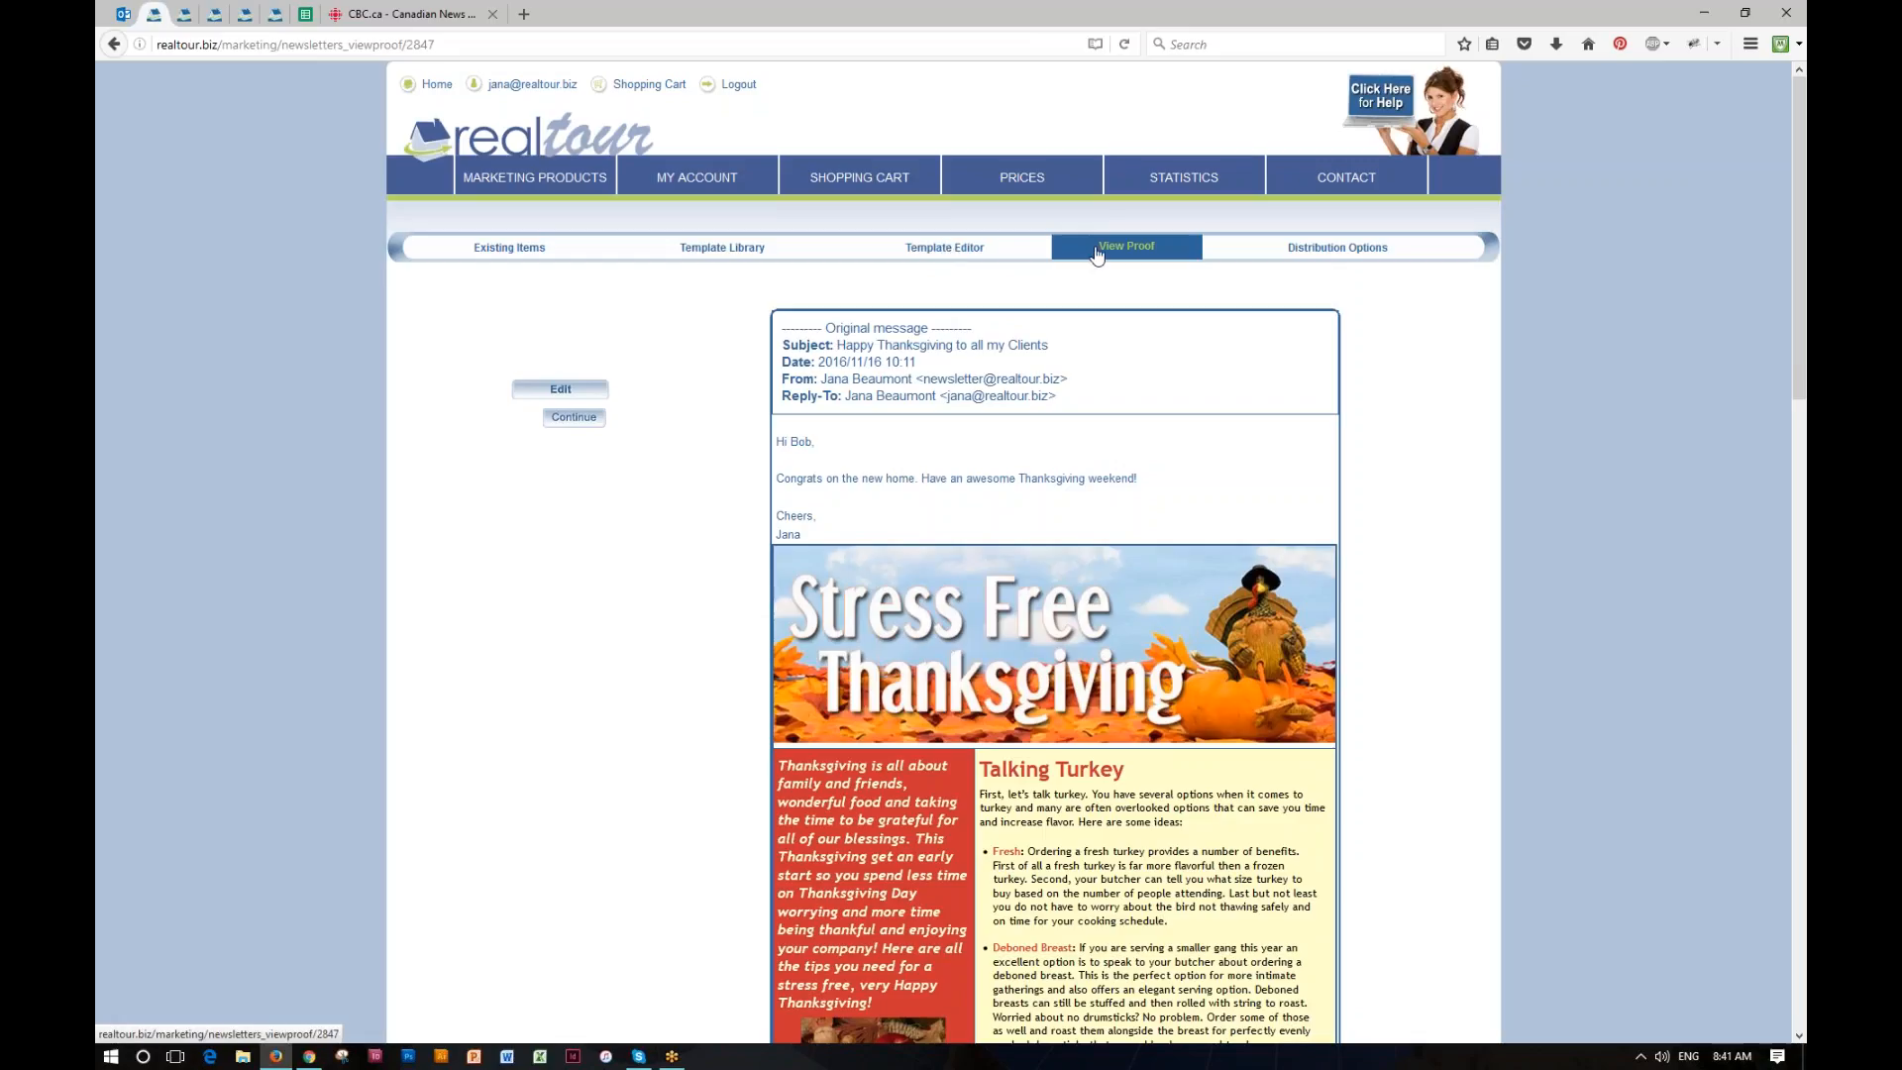
Step: Open the newsletter's distribution contacts and enter a recipient e-mail address in the contacts box
{"action": "left_click", "coordinate": [1348, 254]}
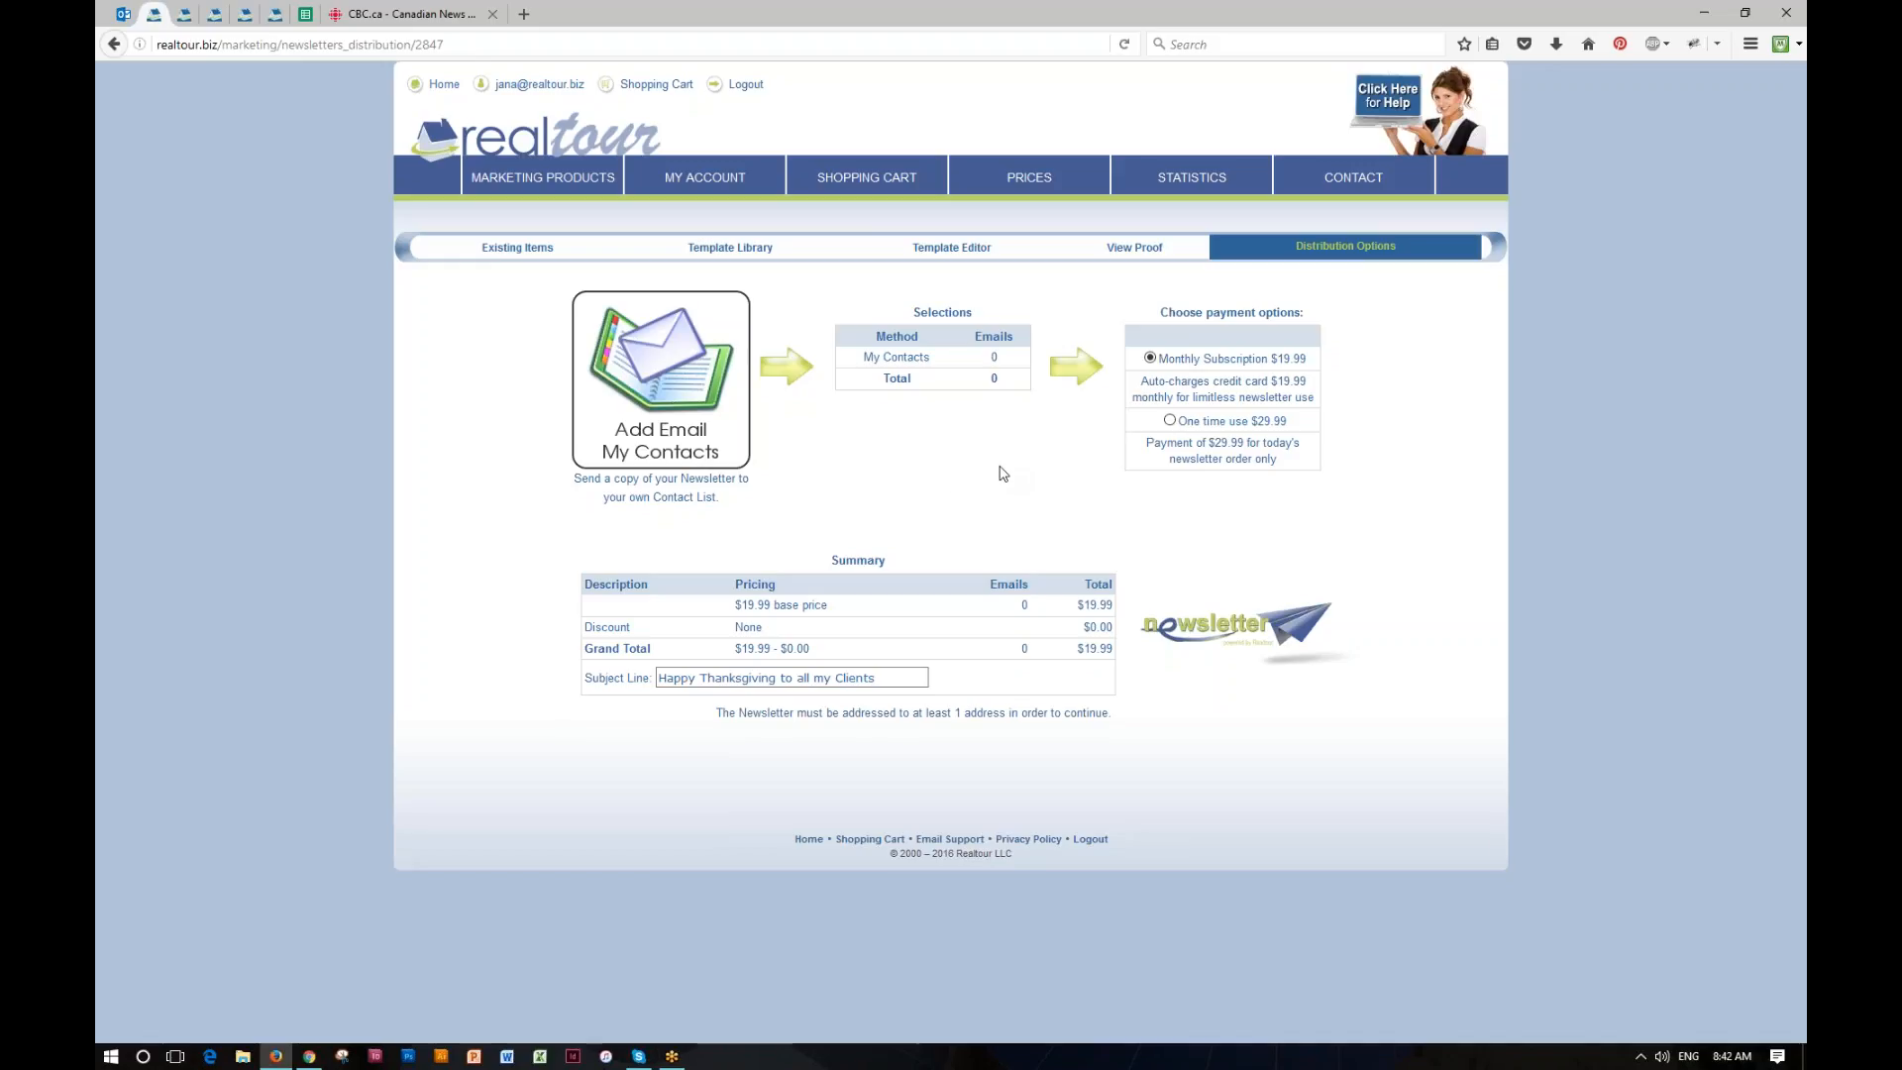
{"action": "left_click", "coordinate": [650, 376]}
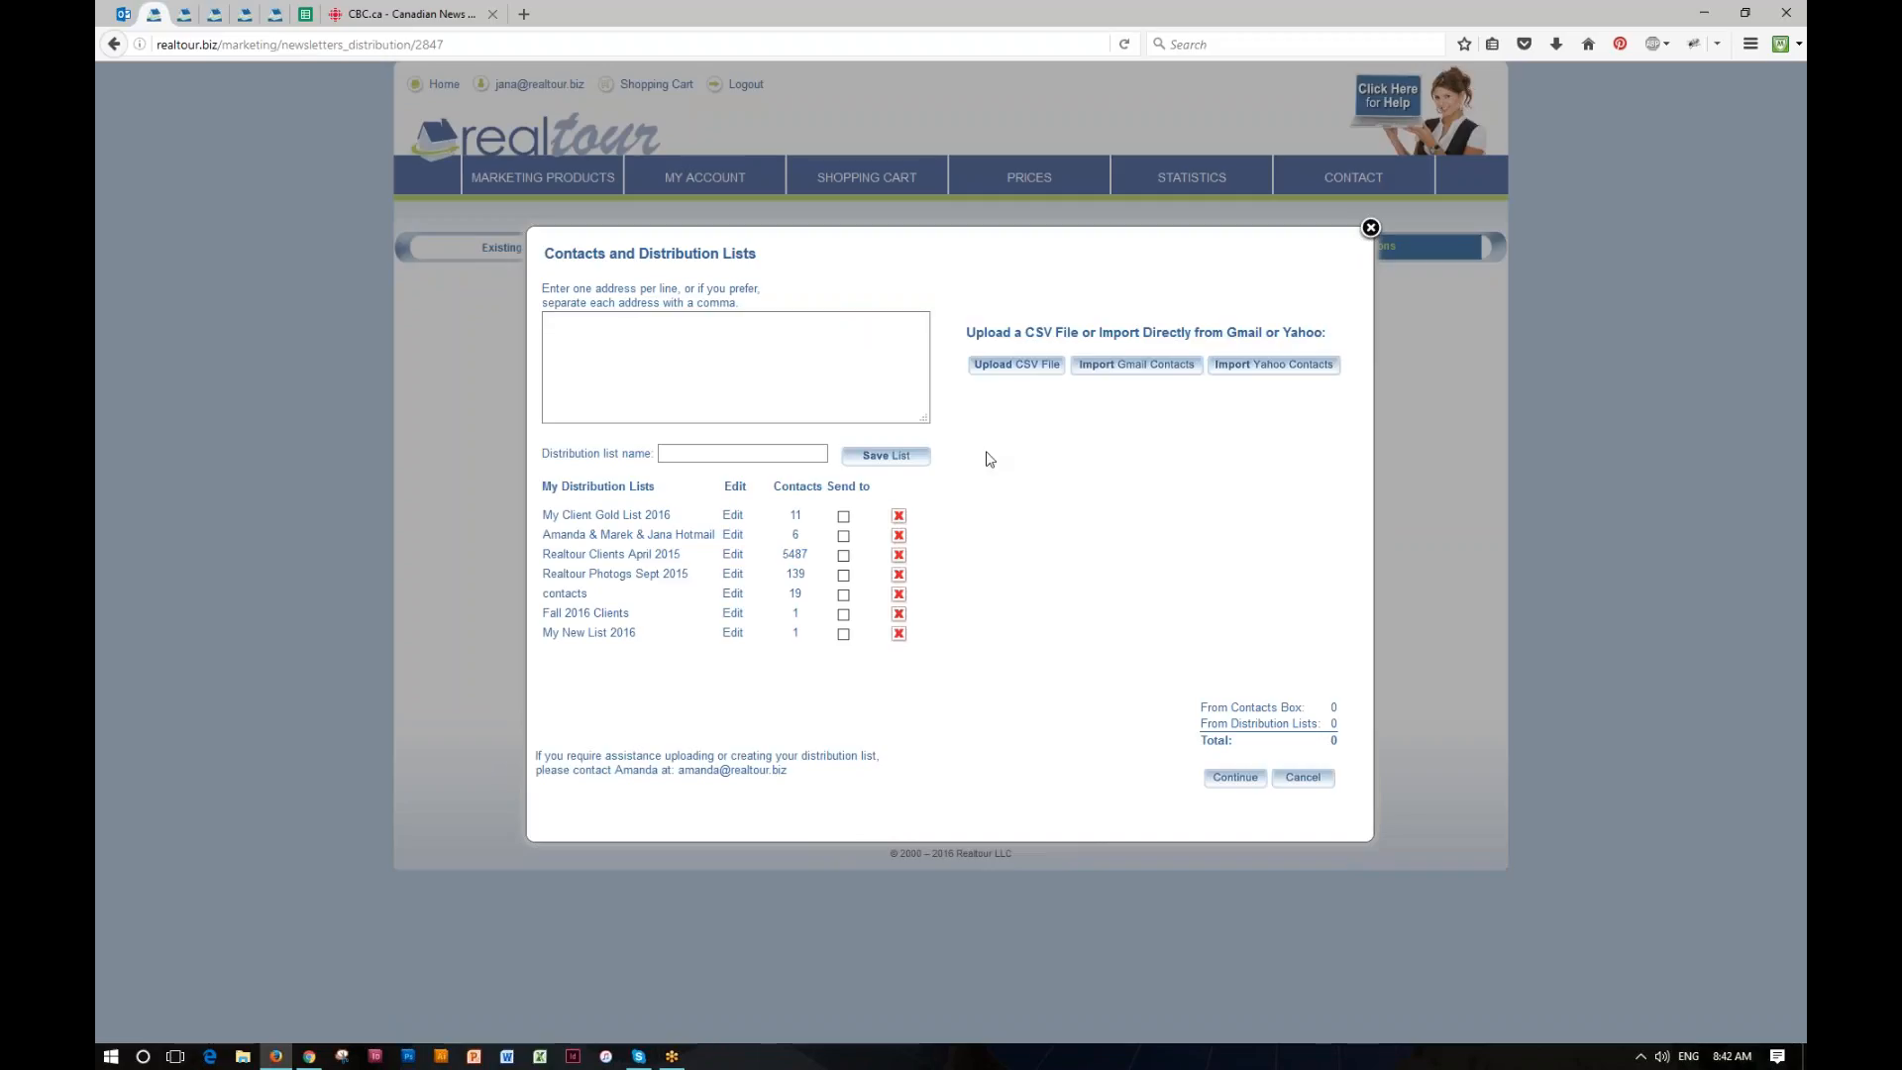
{"action": "left_click", "coordinate": [637, 341]}
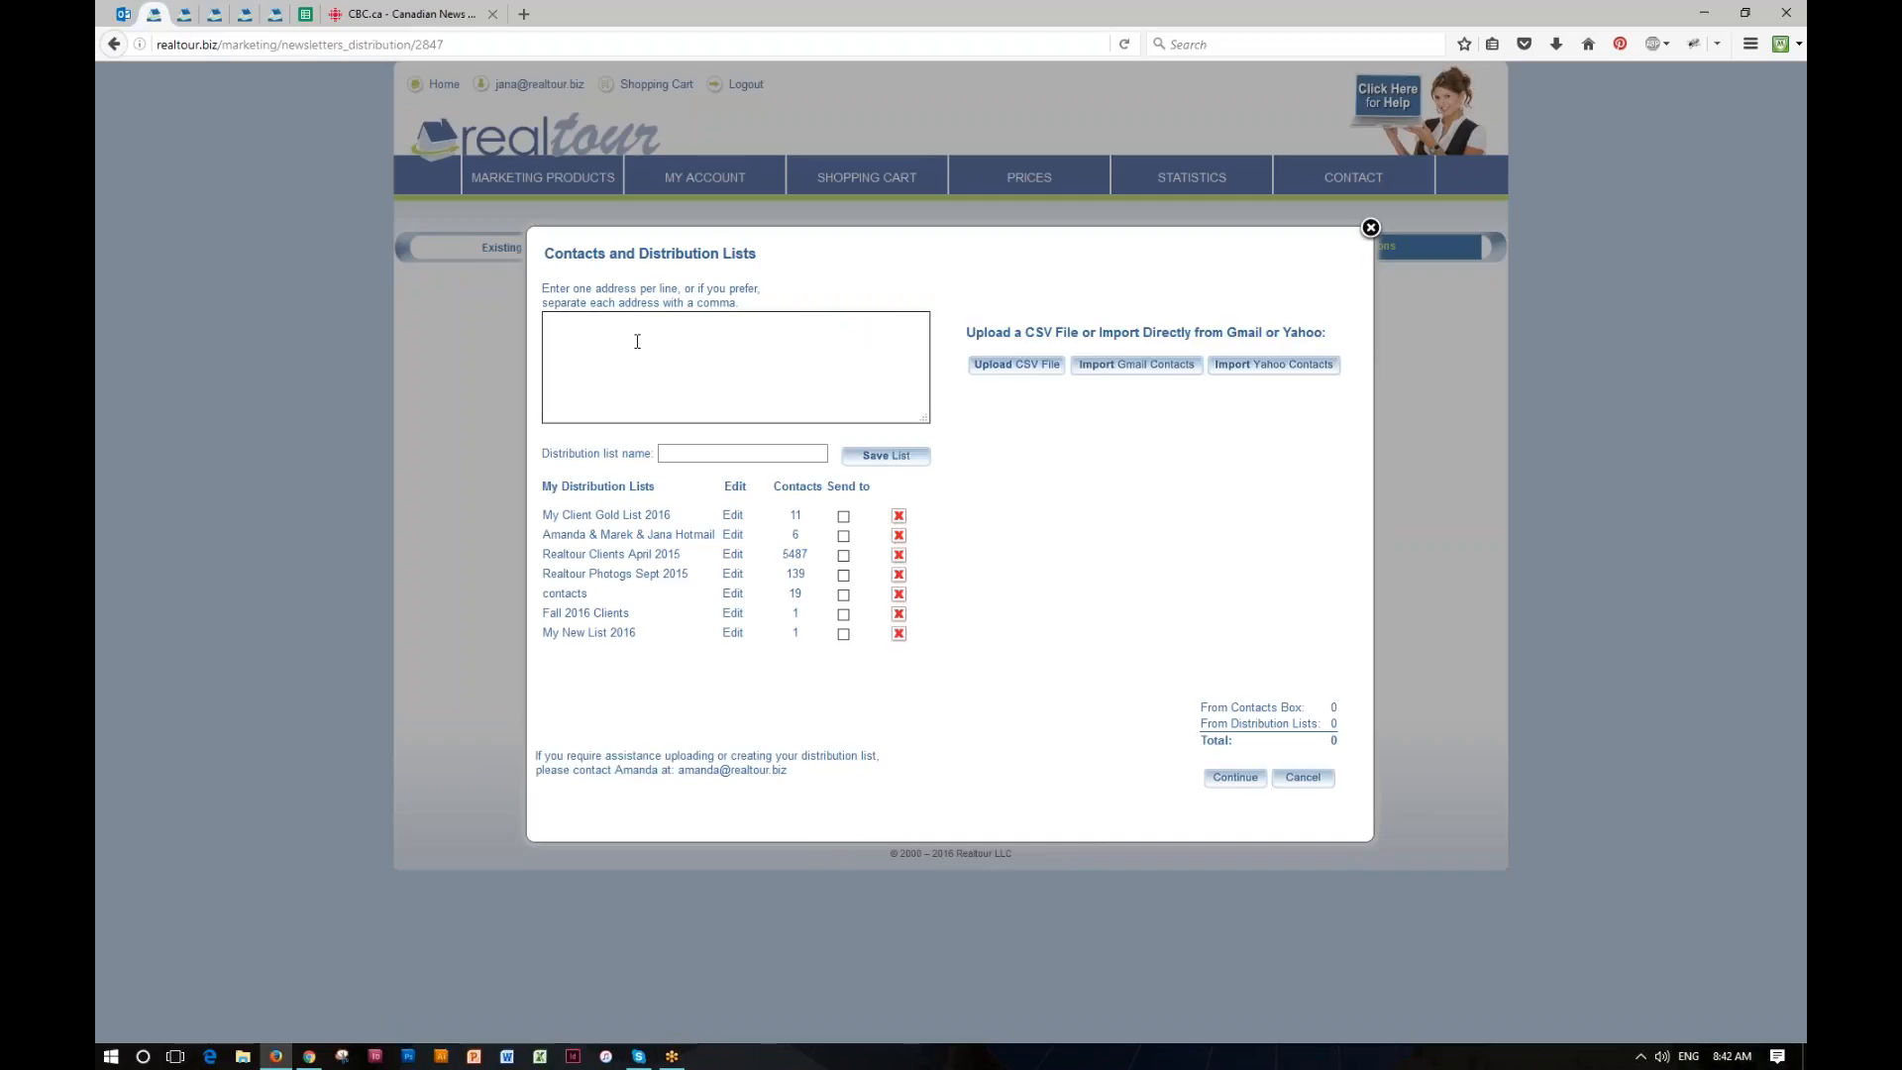
{"action": "left_click", "coordinate": [665, 452]}
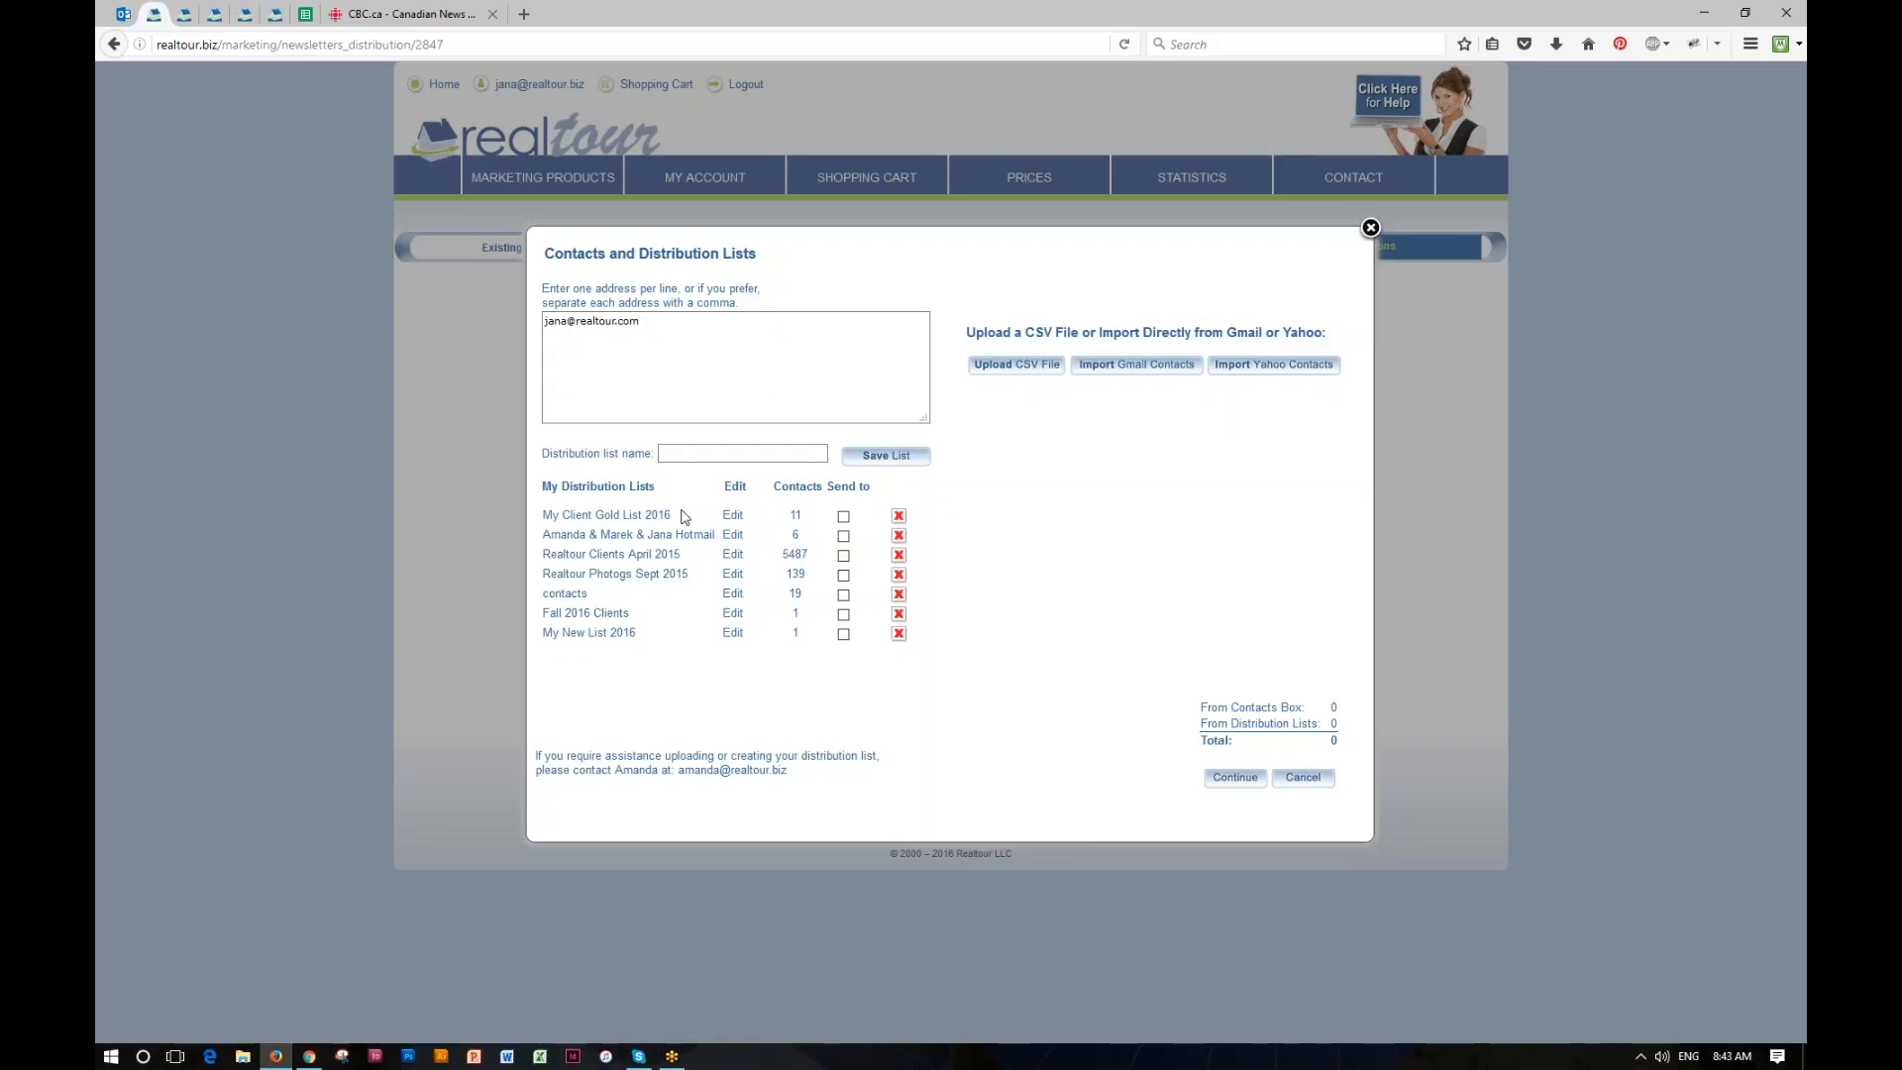
Step: Select My Client Gold List 2016 as the recipients and continue with the manually entered e-mail address removed
{"action": "left_click", "coordinate": [843, 516]}
{"action": "left_click", "coordinate": [1244, 785]}
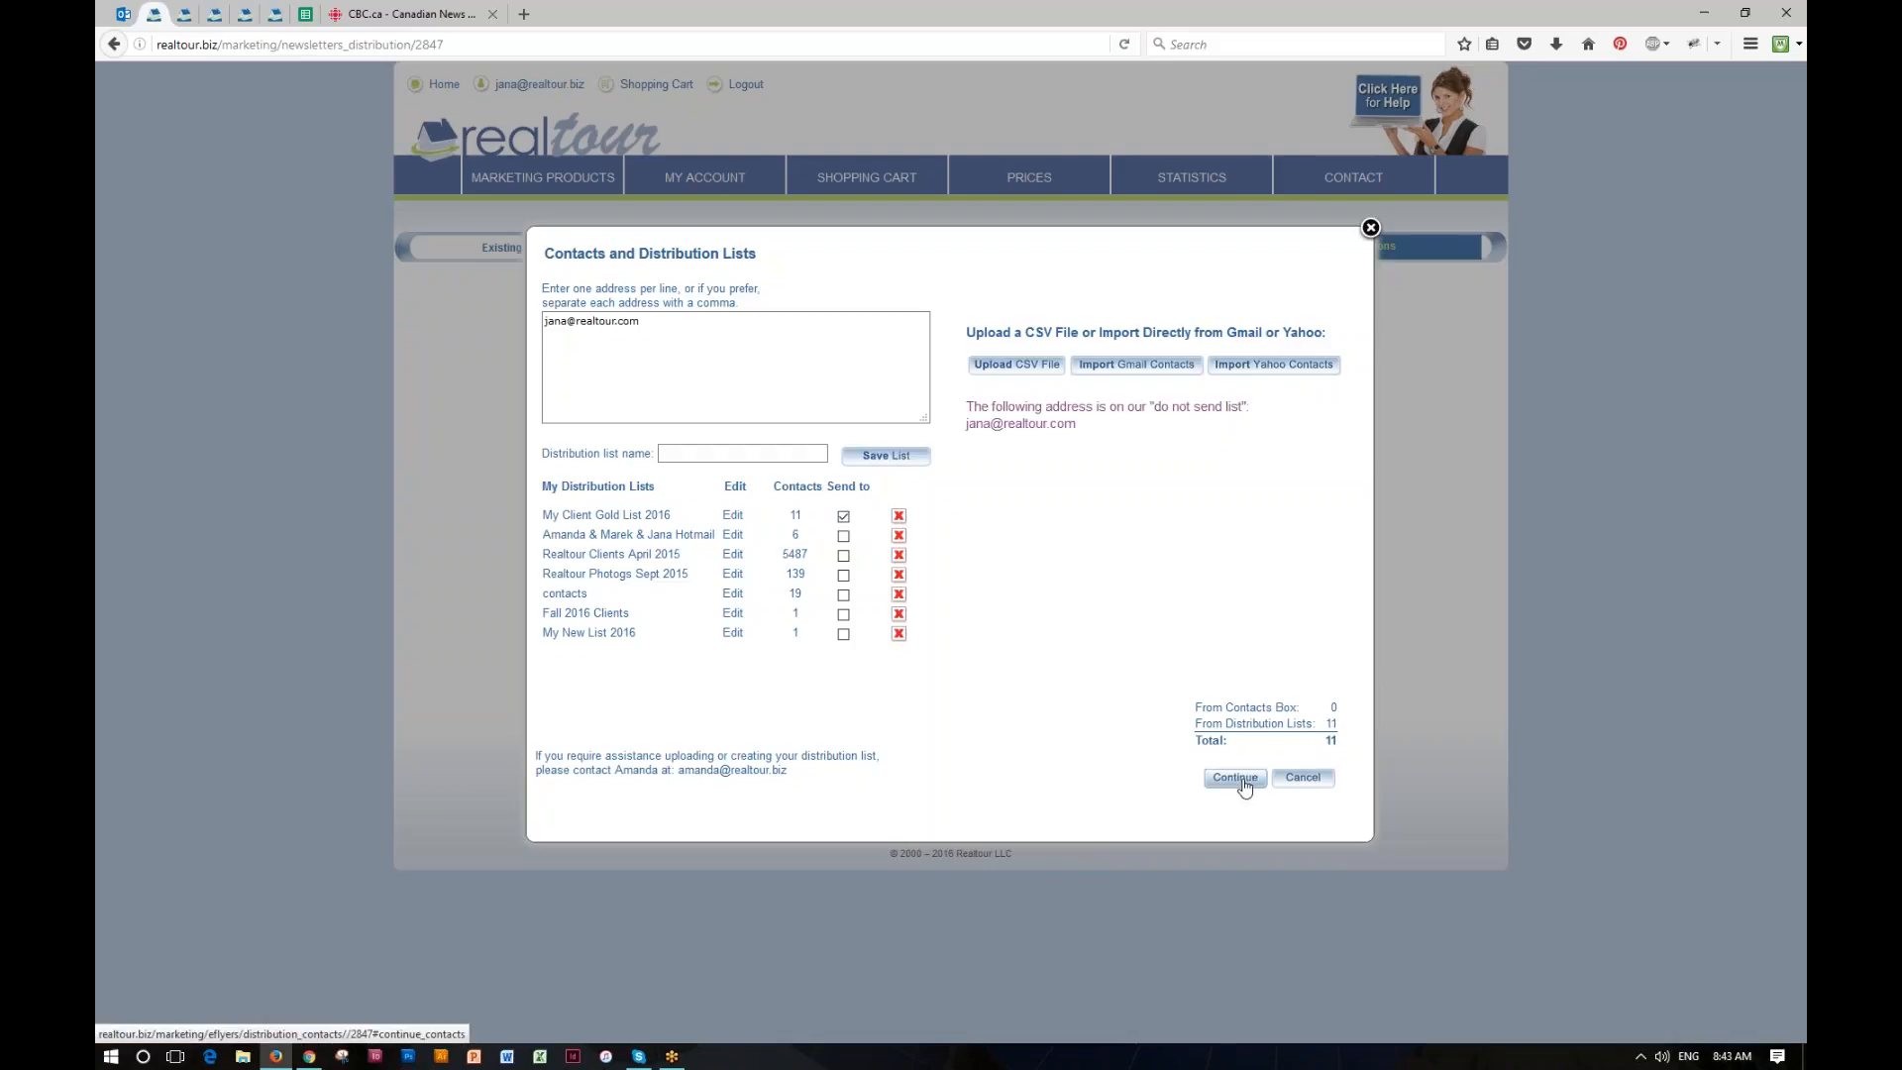
{"action": "triple_click", "coordinate": [649, 318]}
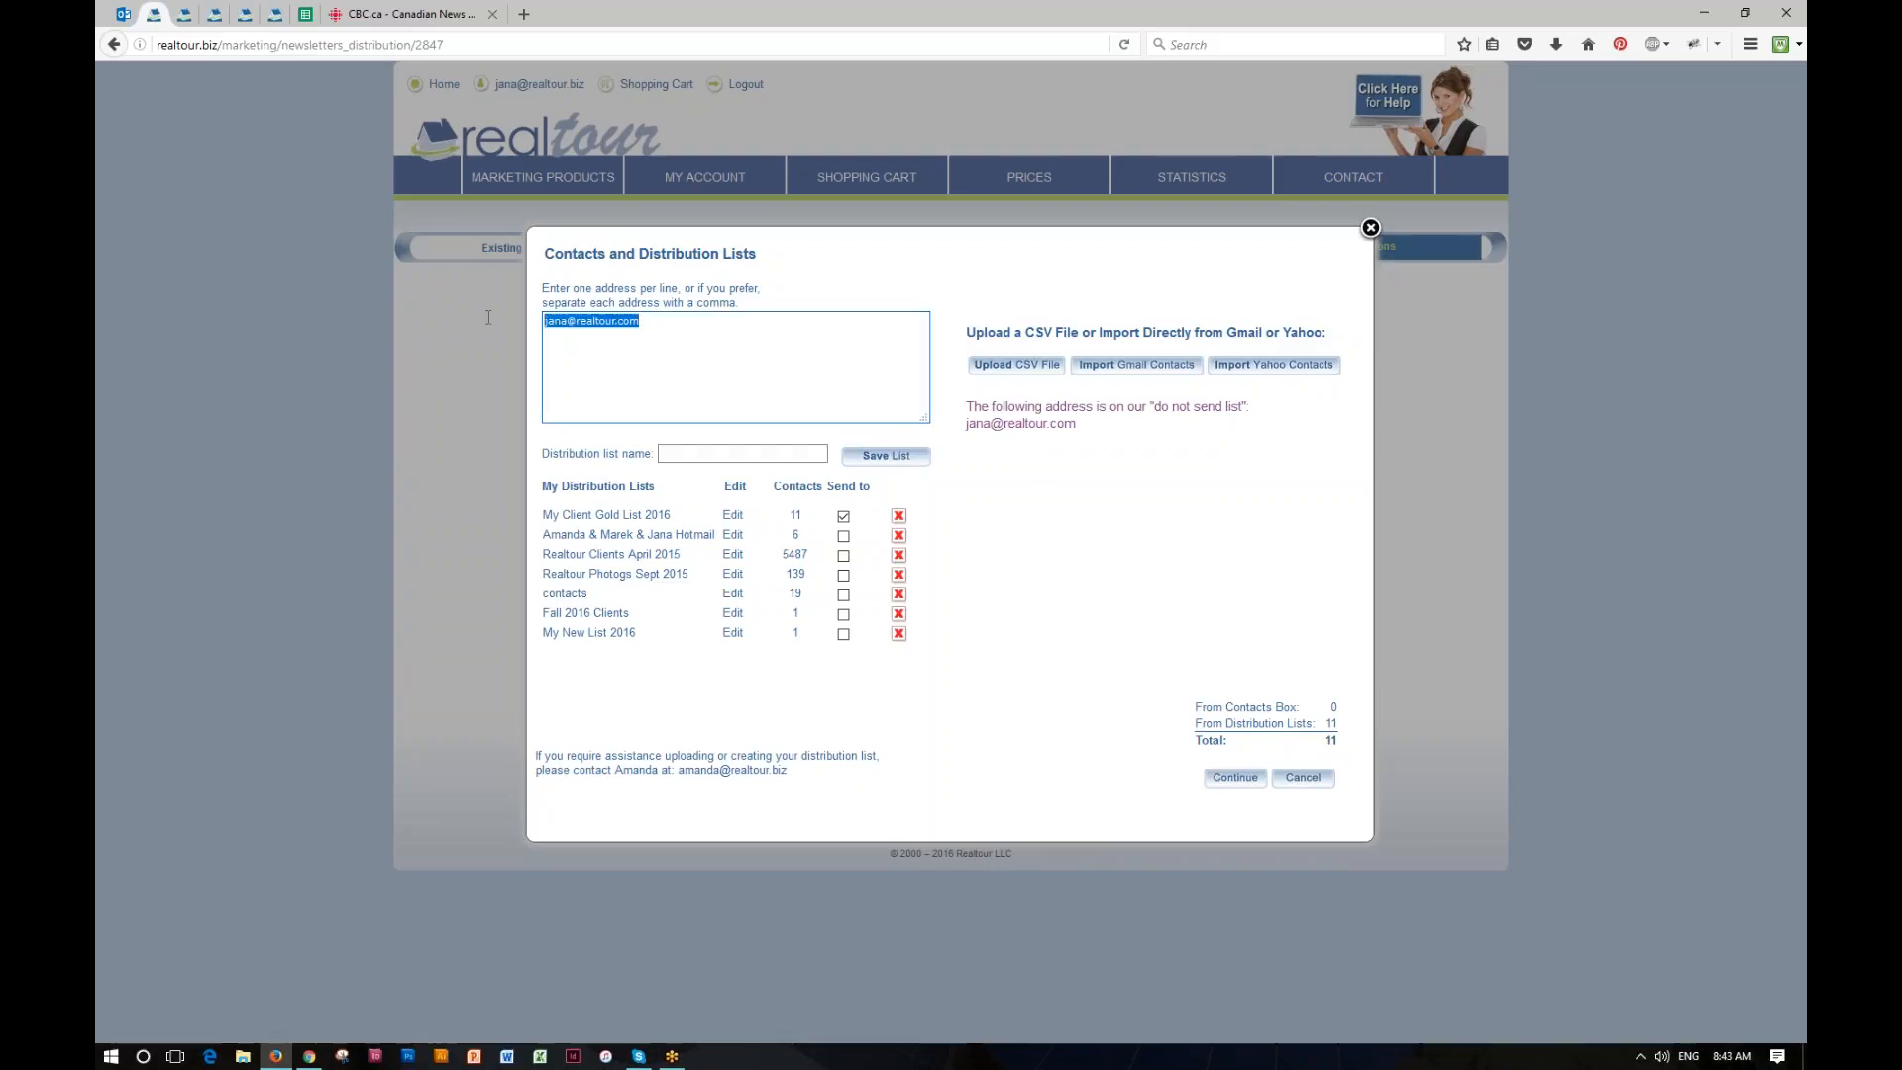
{"action": "key", "text": "BackSpace"}
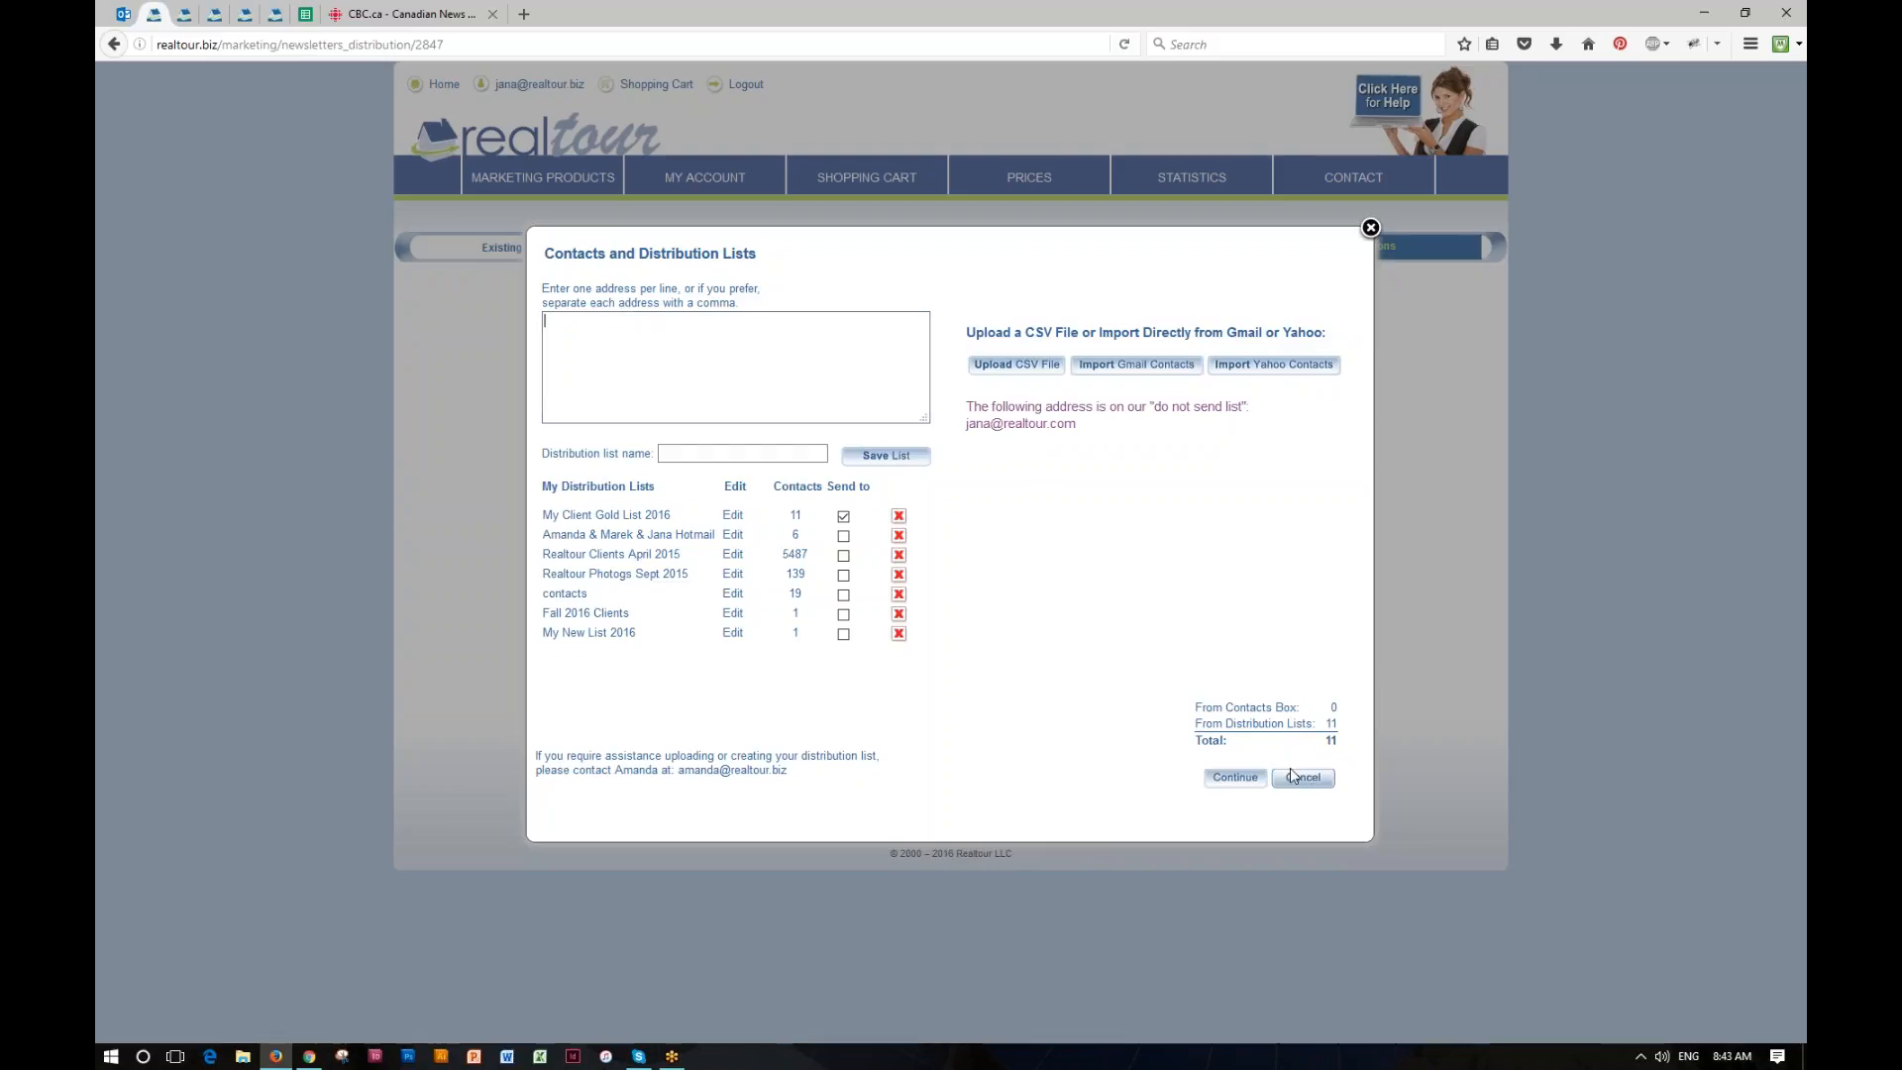
{"action": "left_click", "coordinate": [1235, 777]}
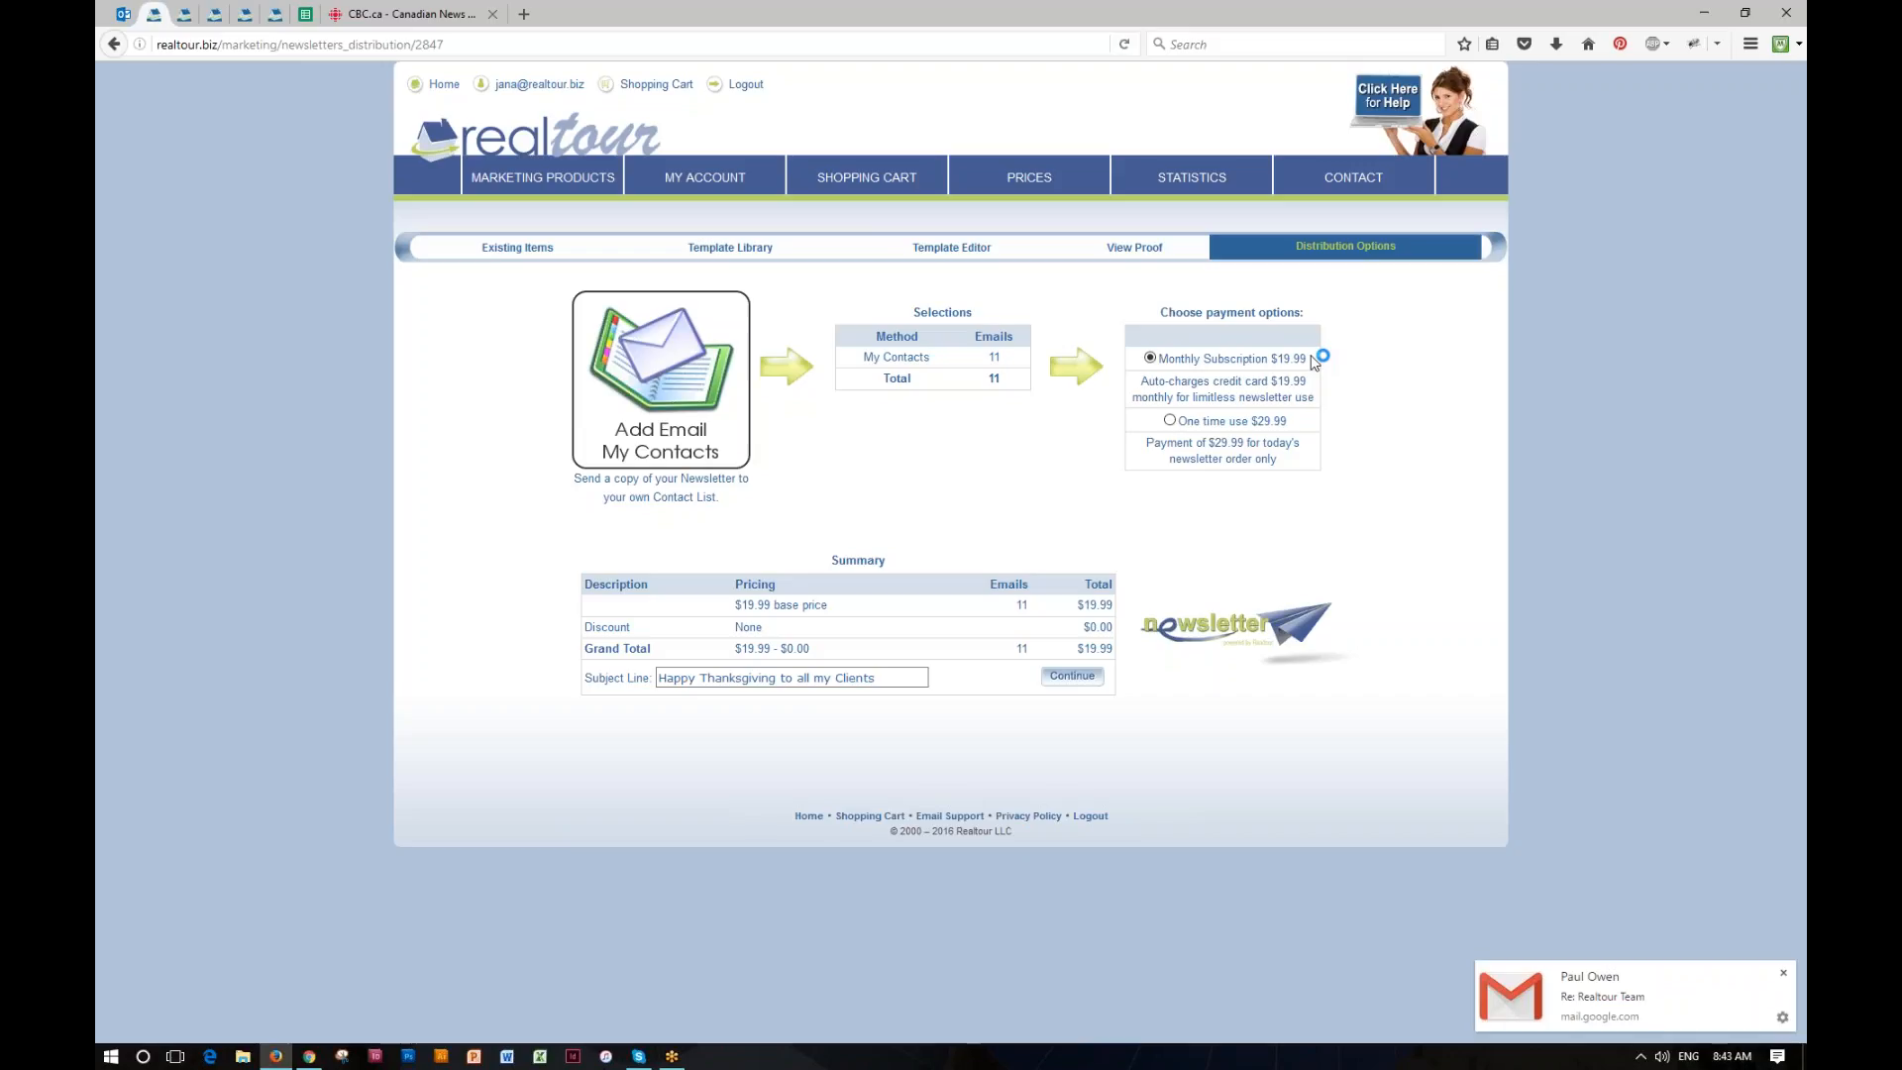
Step: Take the newsletter to the cart with the one time use $29.99 payment option, and delete the Newsletter Blast item there
{"action": "left_click", "coordinate": [1223, 421]}
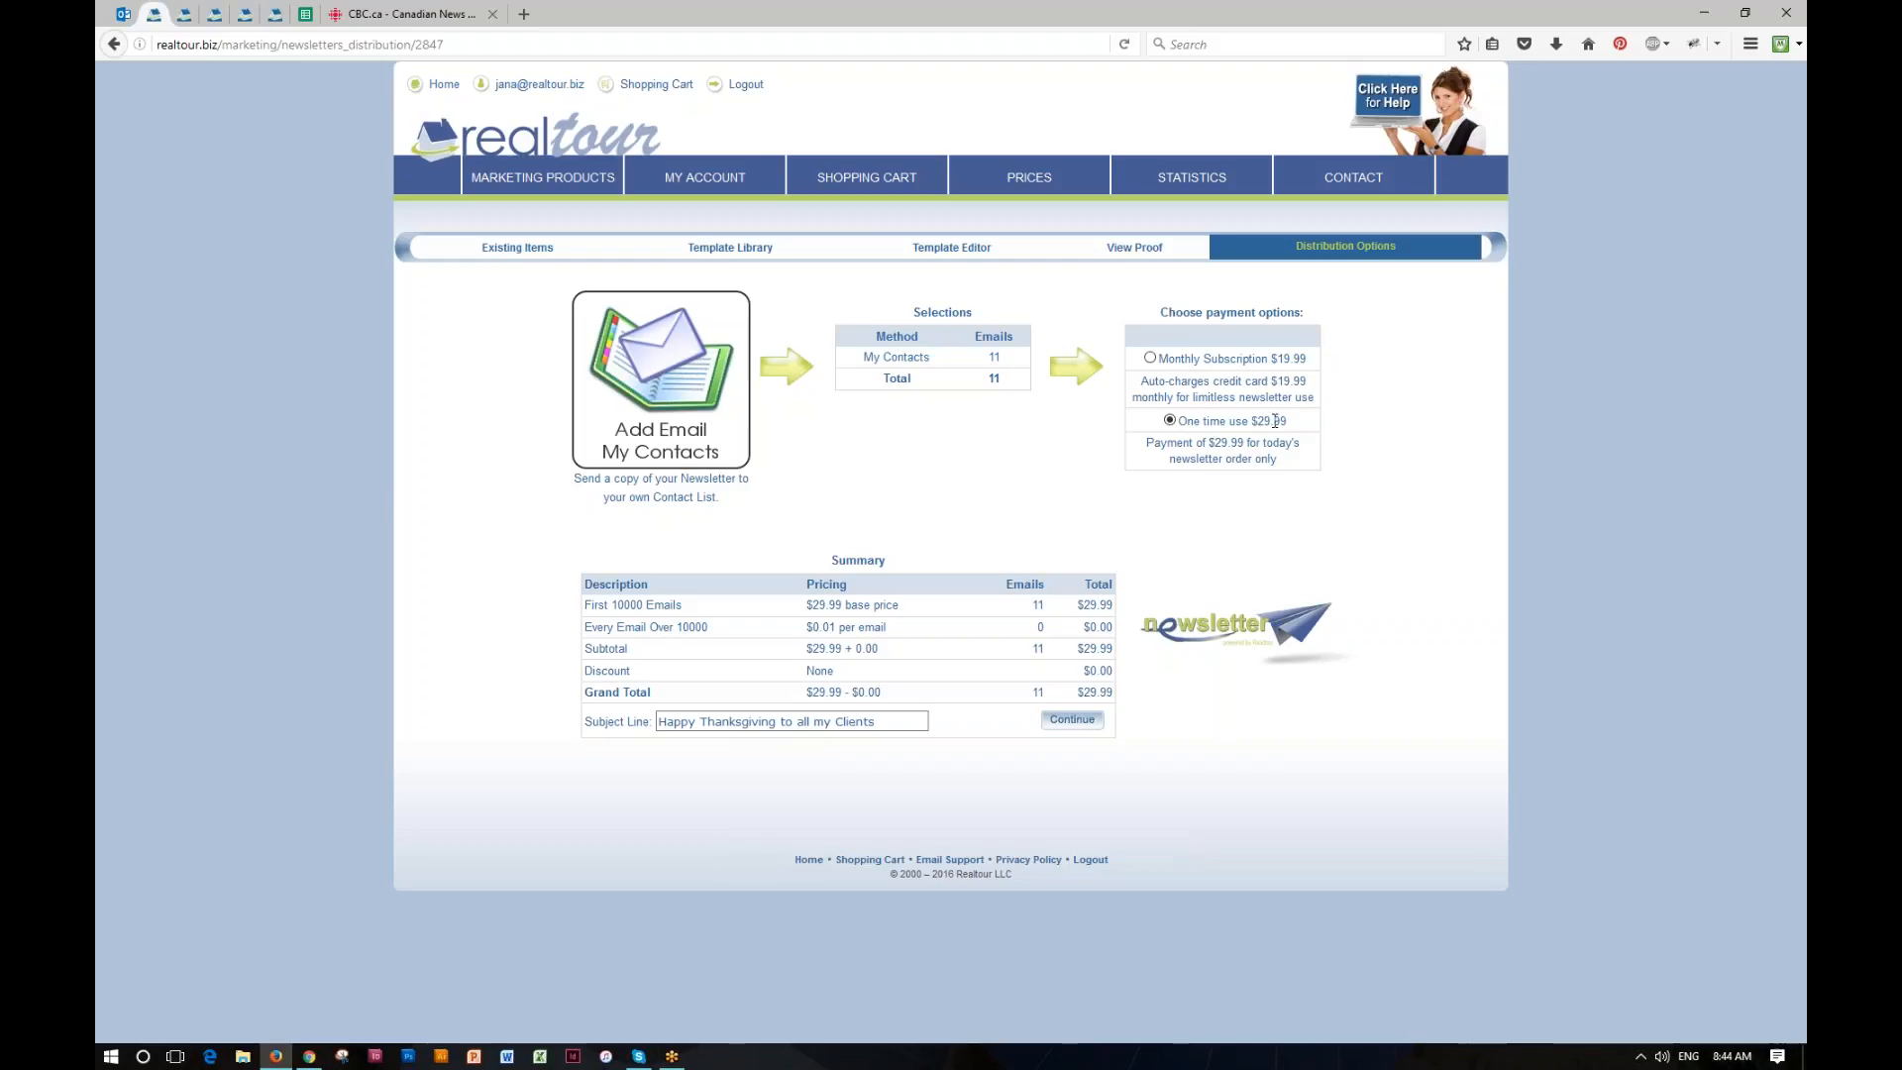
{"action": "left_click", "coordinate": [1150, 359]}
{"action": "left_click", "coordinate": [1170, 420]}
{"action": "left_click", "coordinate": [1069, 723]}
{"action": "left_click", "coordinate": [1072, 720]}
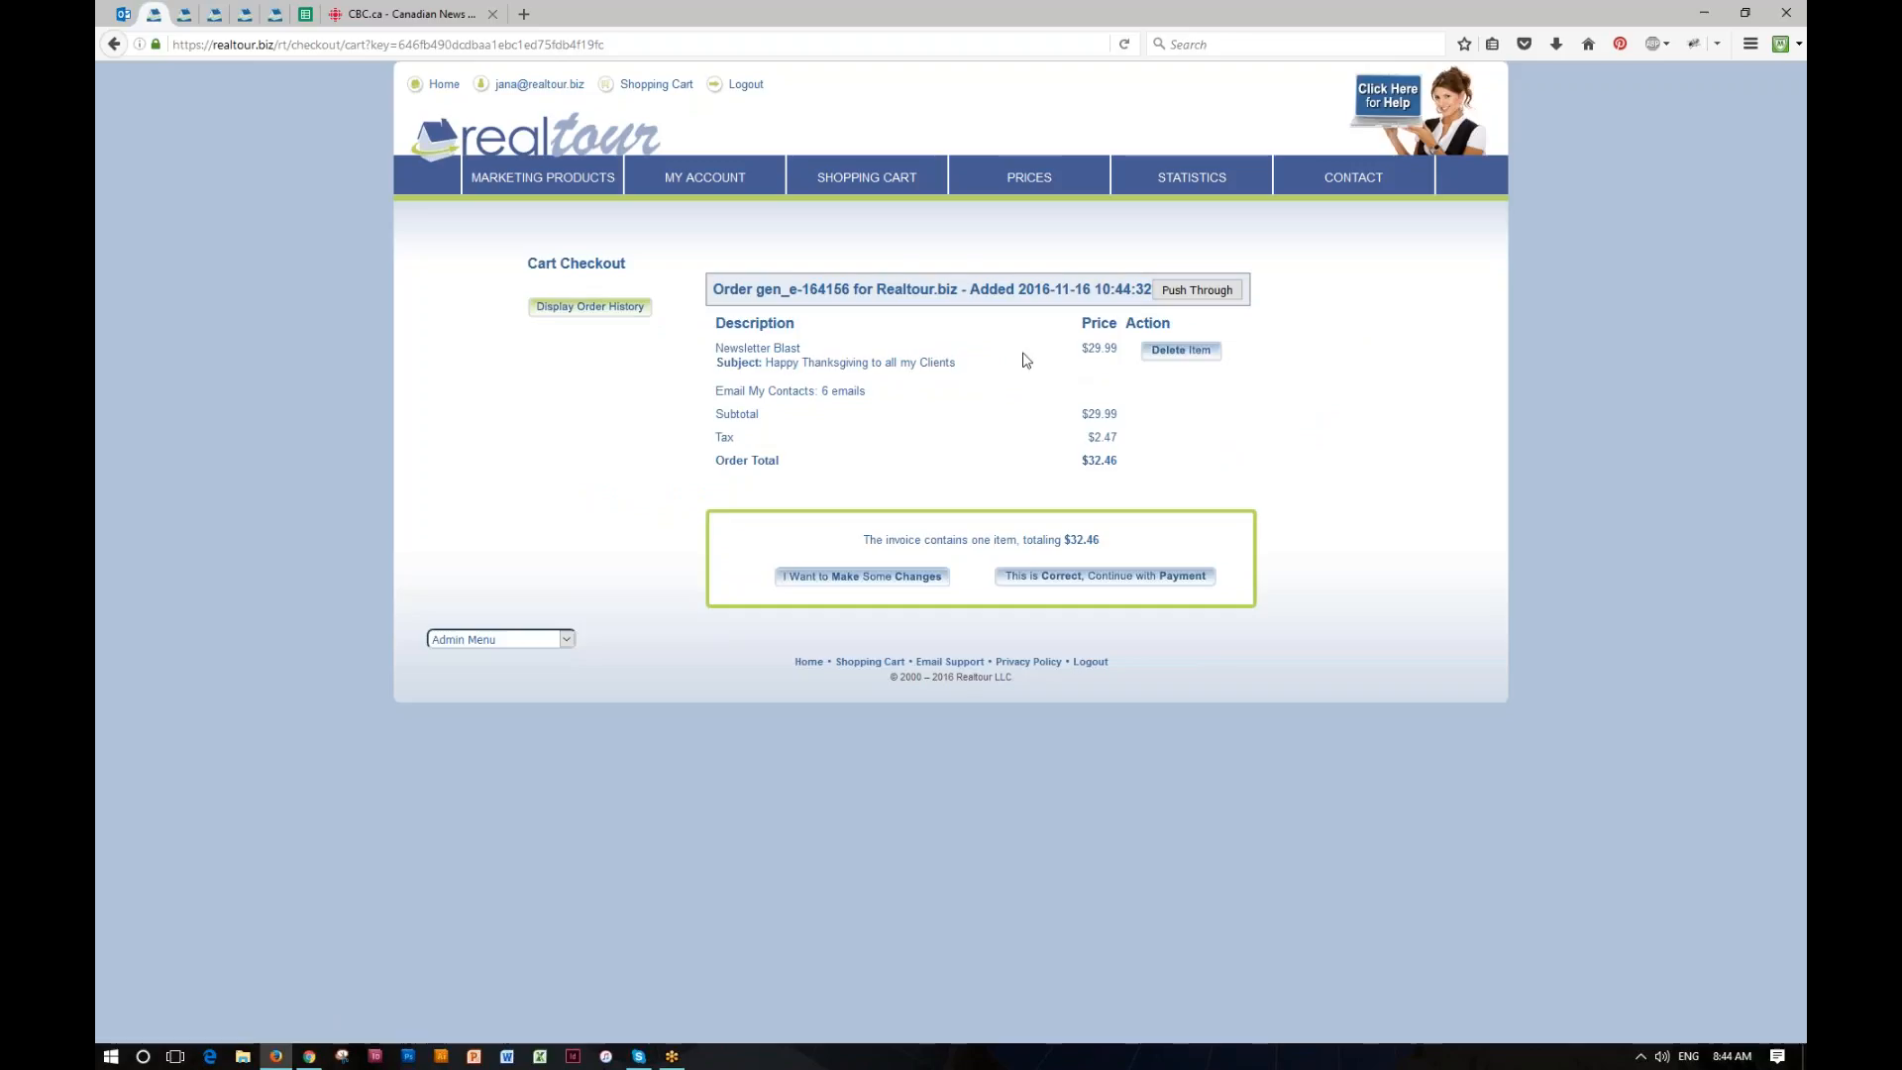
{"action": "left_click", "coordinate": [1184, 354]}
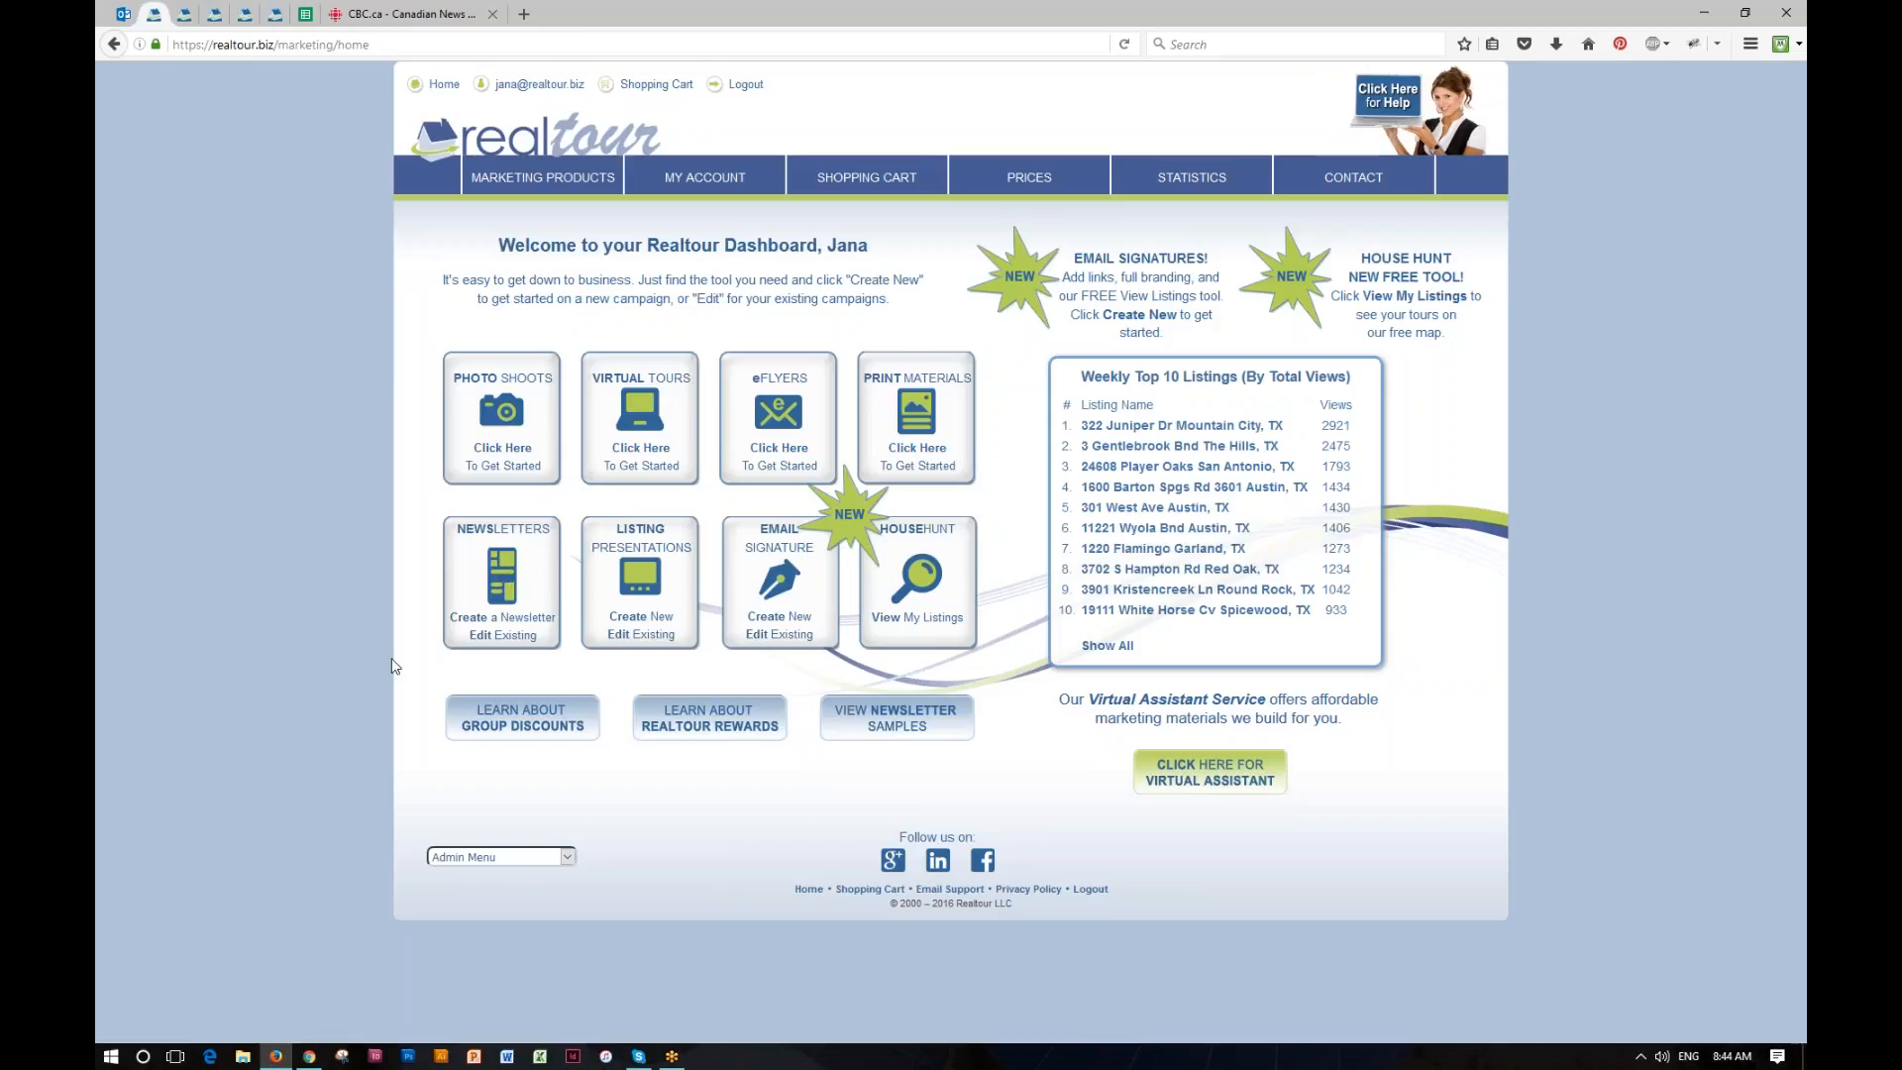
Step: Create a "Build My Own" newsletter named "My Own Newsltr"
{"action": "left_click", "coordinate": [502, 618]}
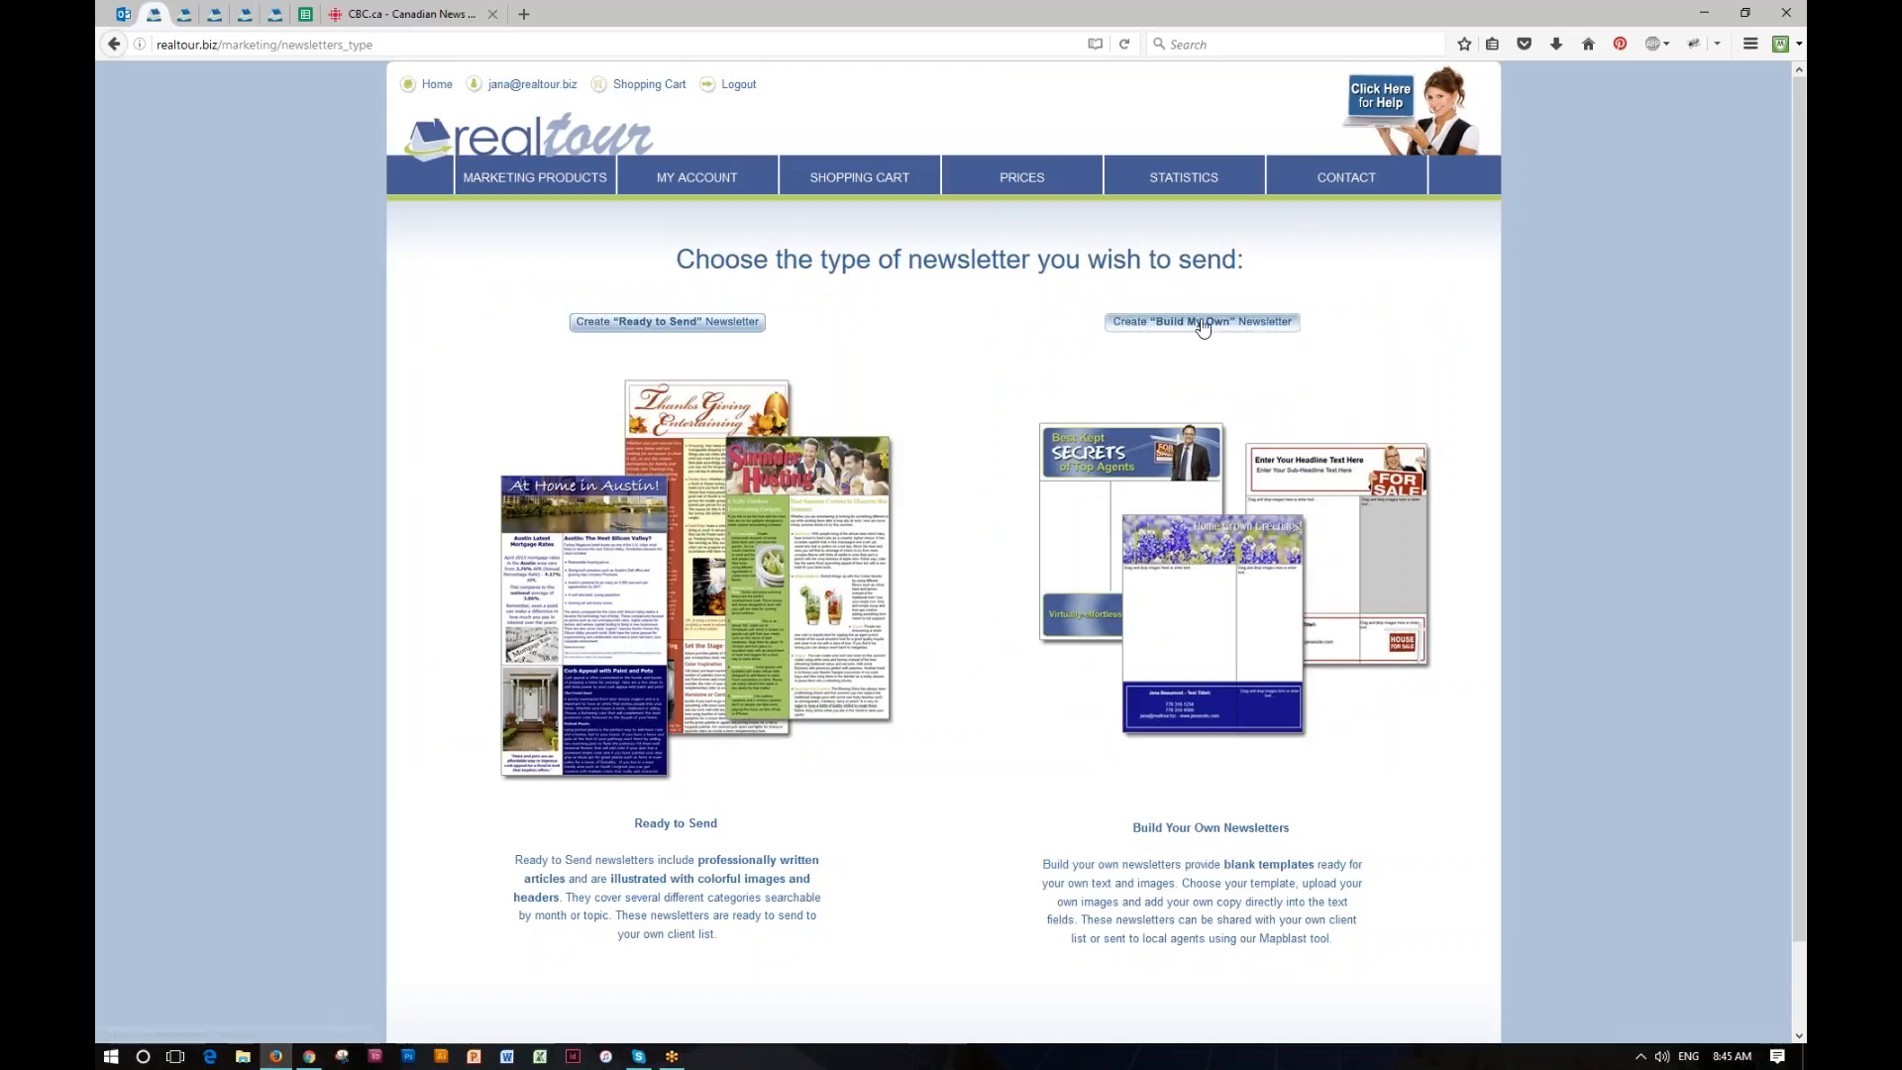
{"action": "left_click", "coordinate": [1201, 323]}
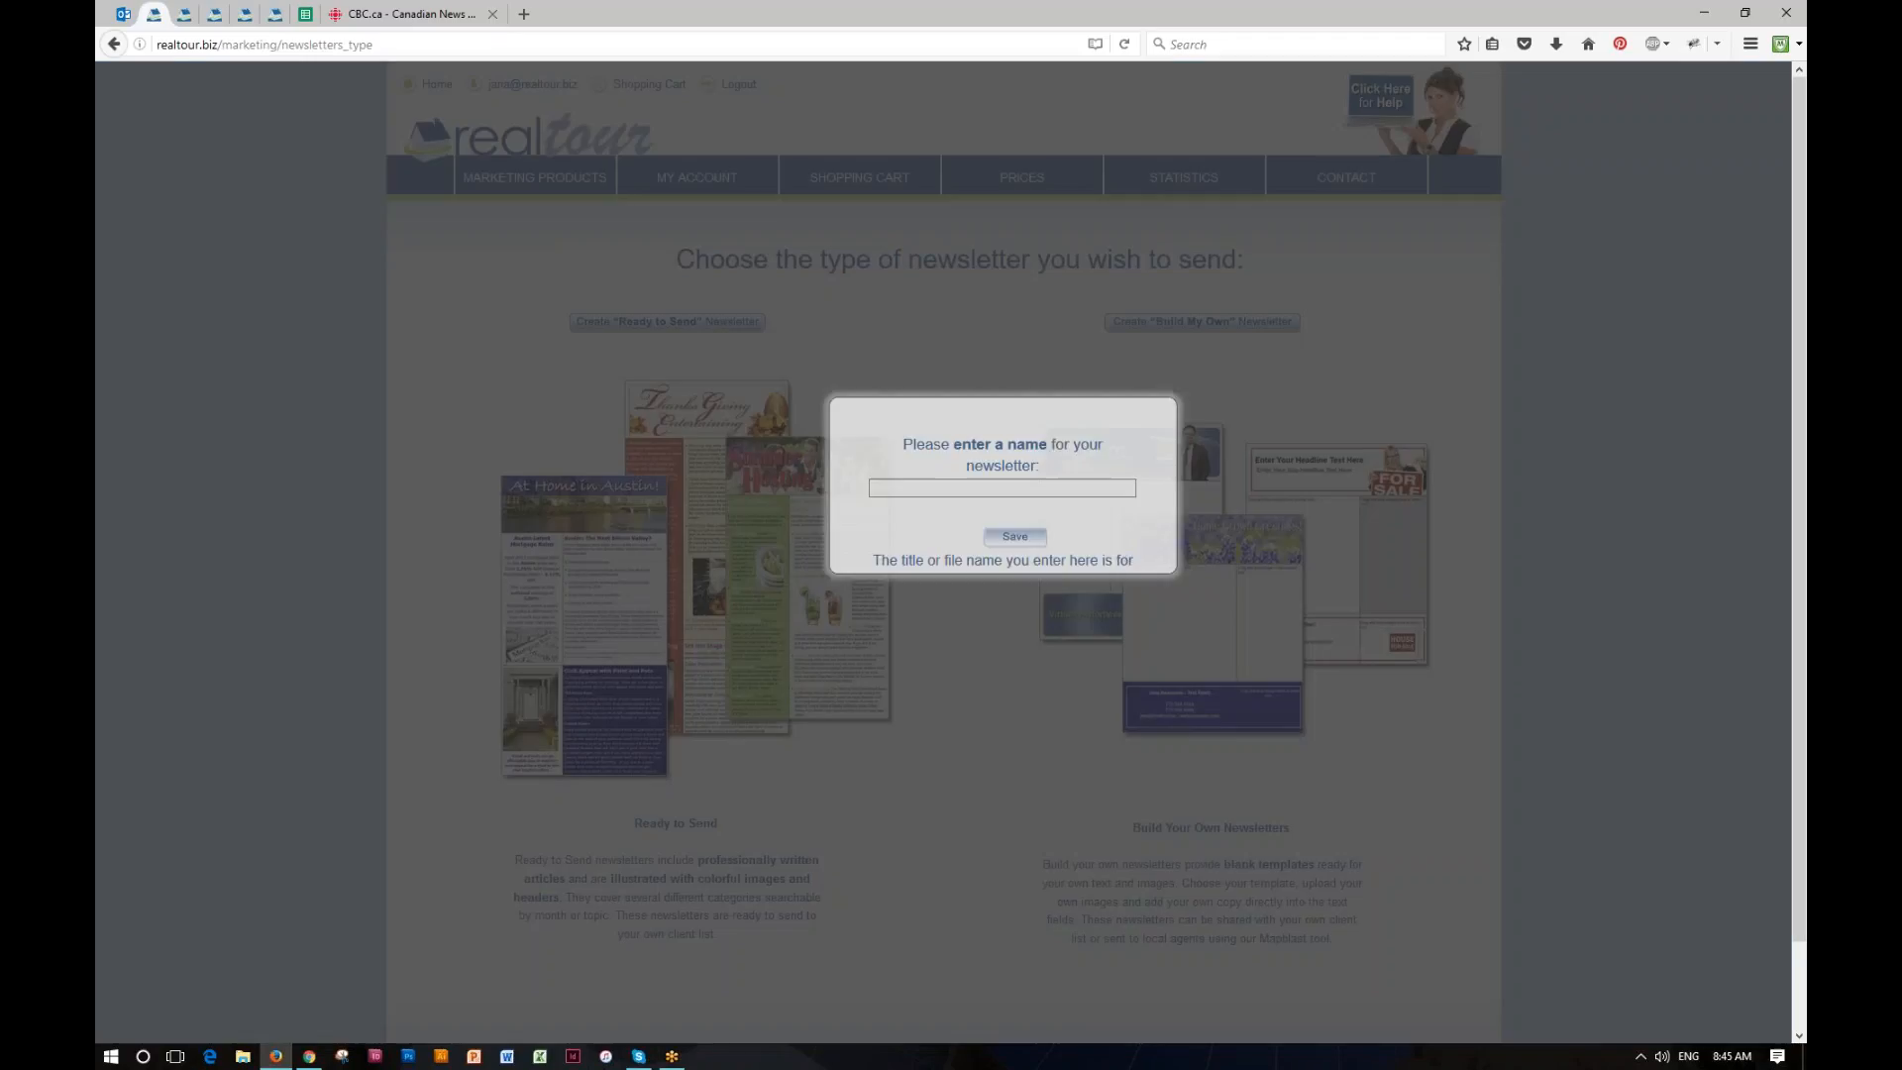
{"action": "left_click", "coordinate": [951, 497]}
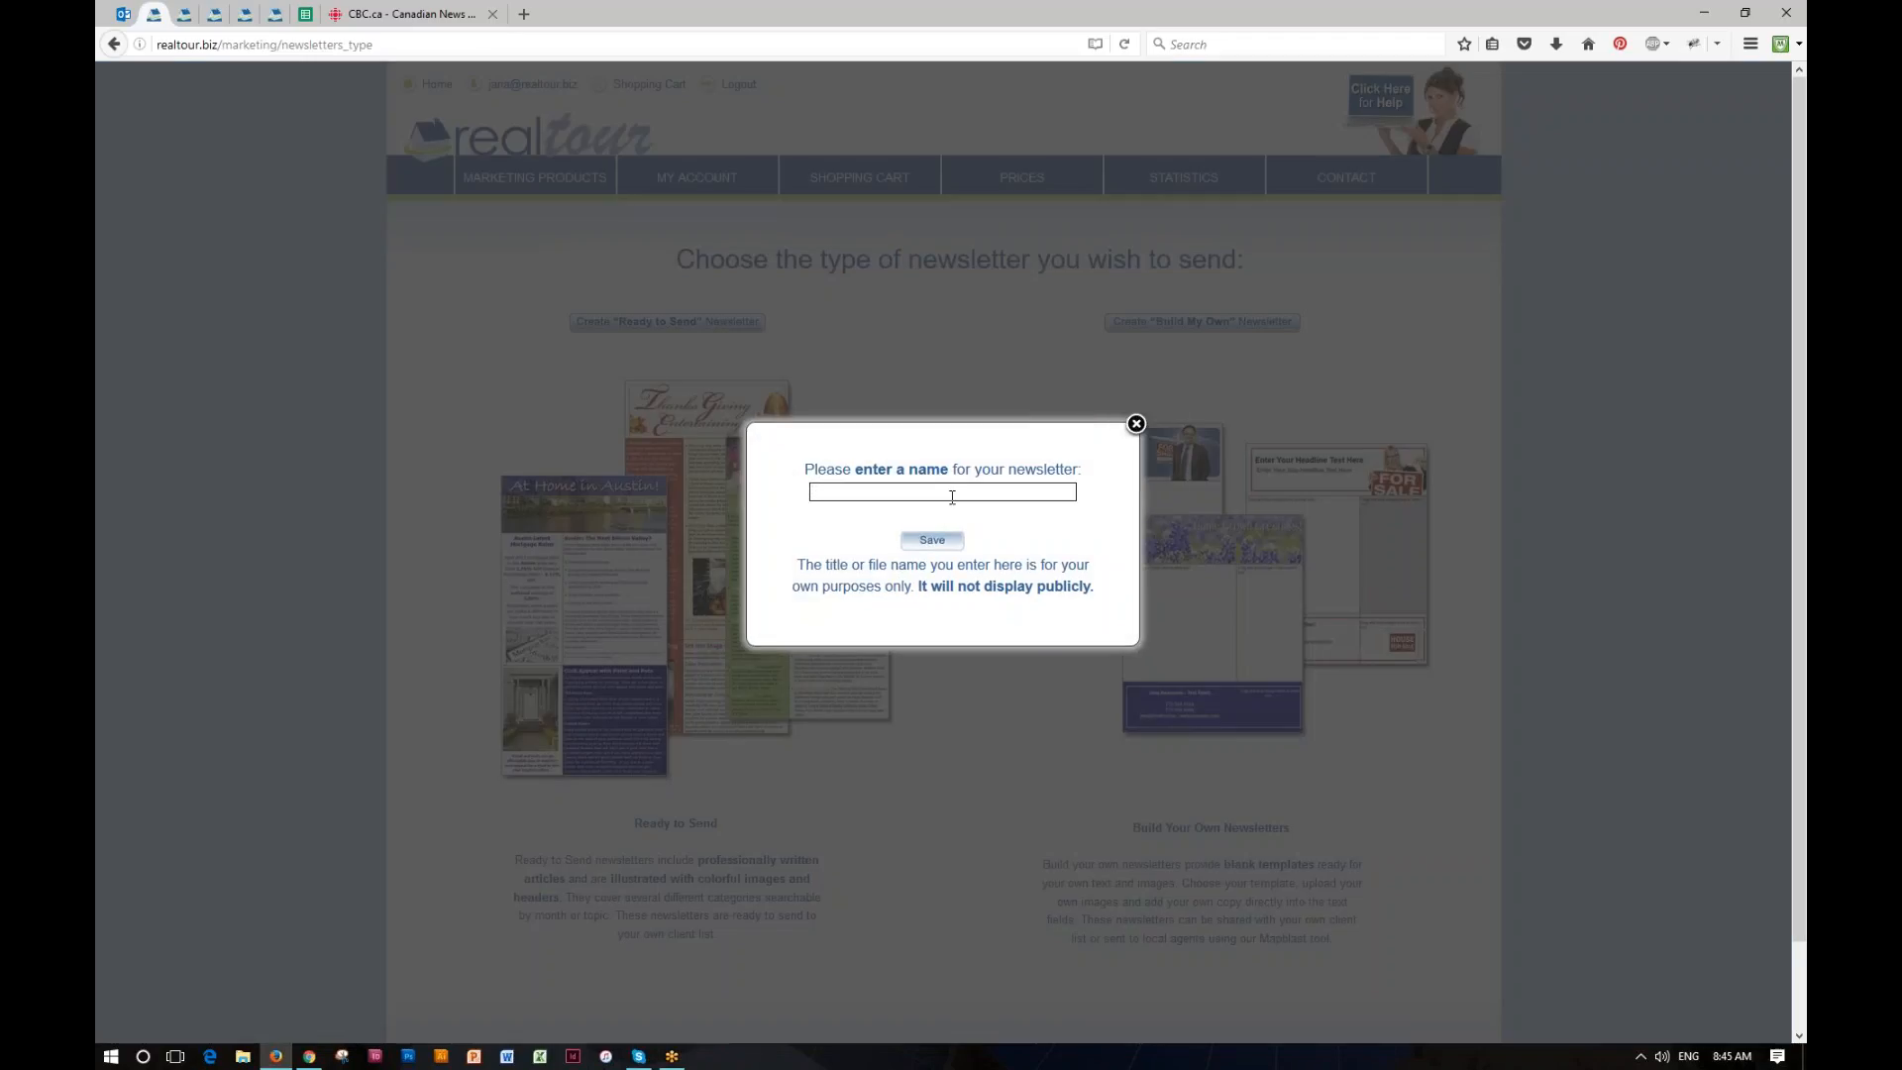
{"action": "type", "text": "My Own Newsltr"}
{"action": "left_click", "coordinate": [932, 540]}
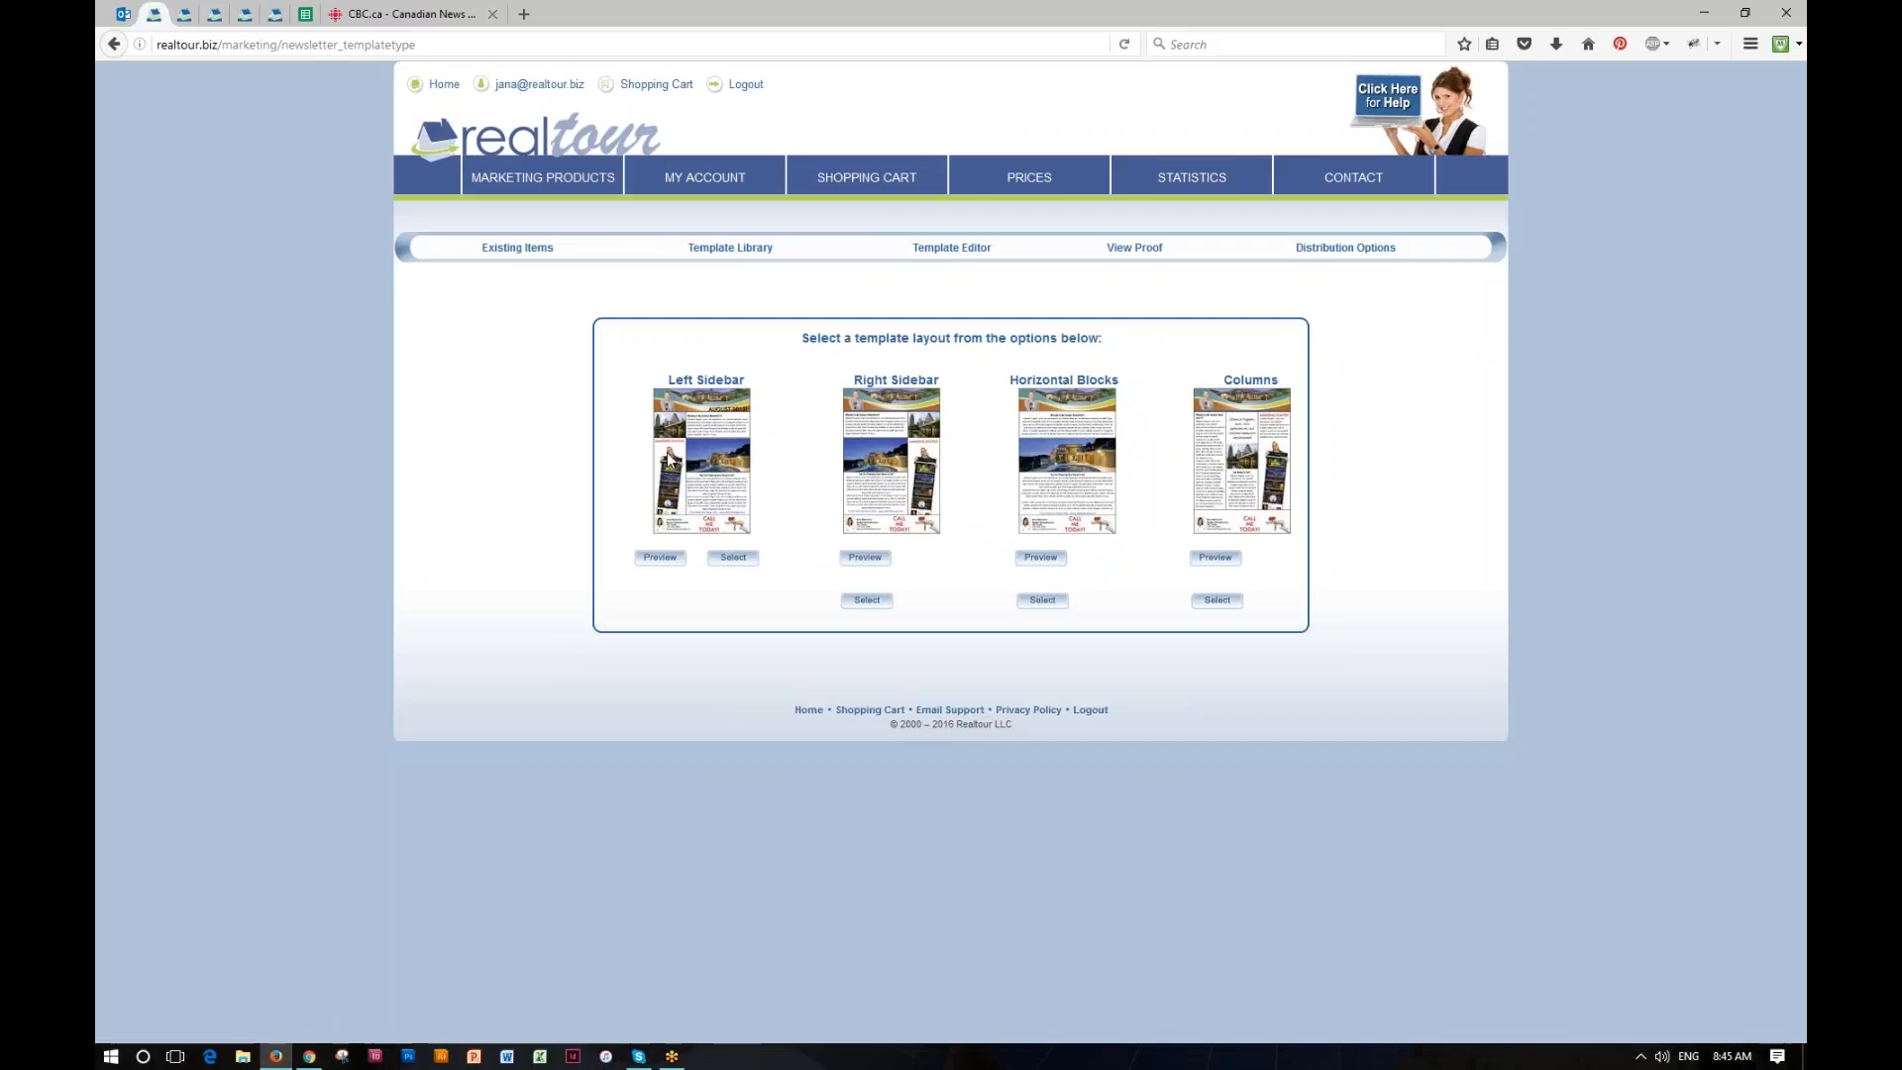
Step: Choose the Left Sidebar layout and the Corporate template with the woman holding a For Sale sign, previewing it before selecting
{"action": "left_click", "coordinate": [734, 561]}
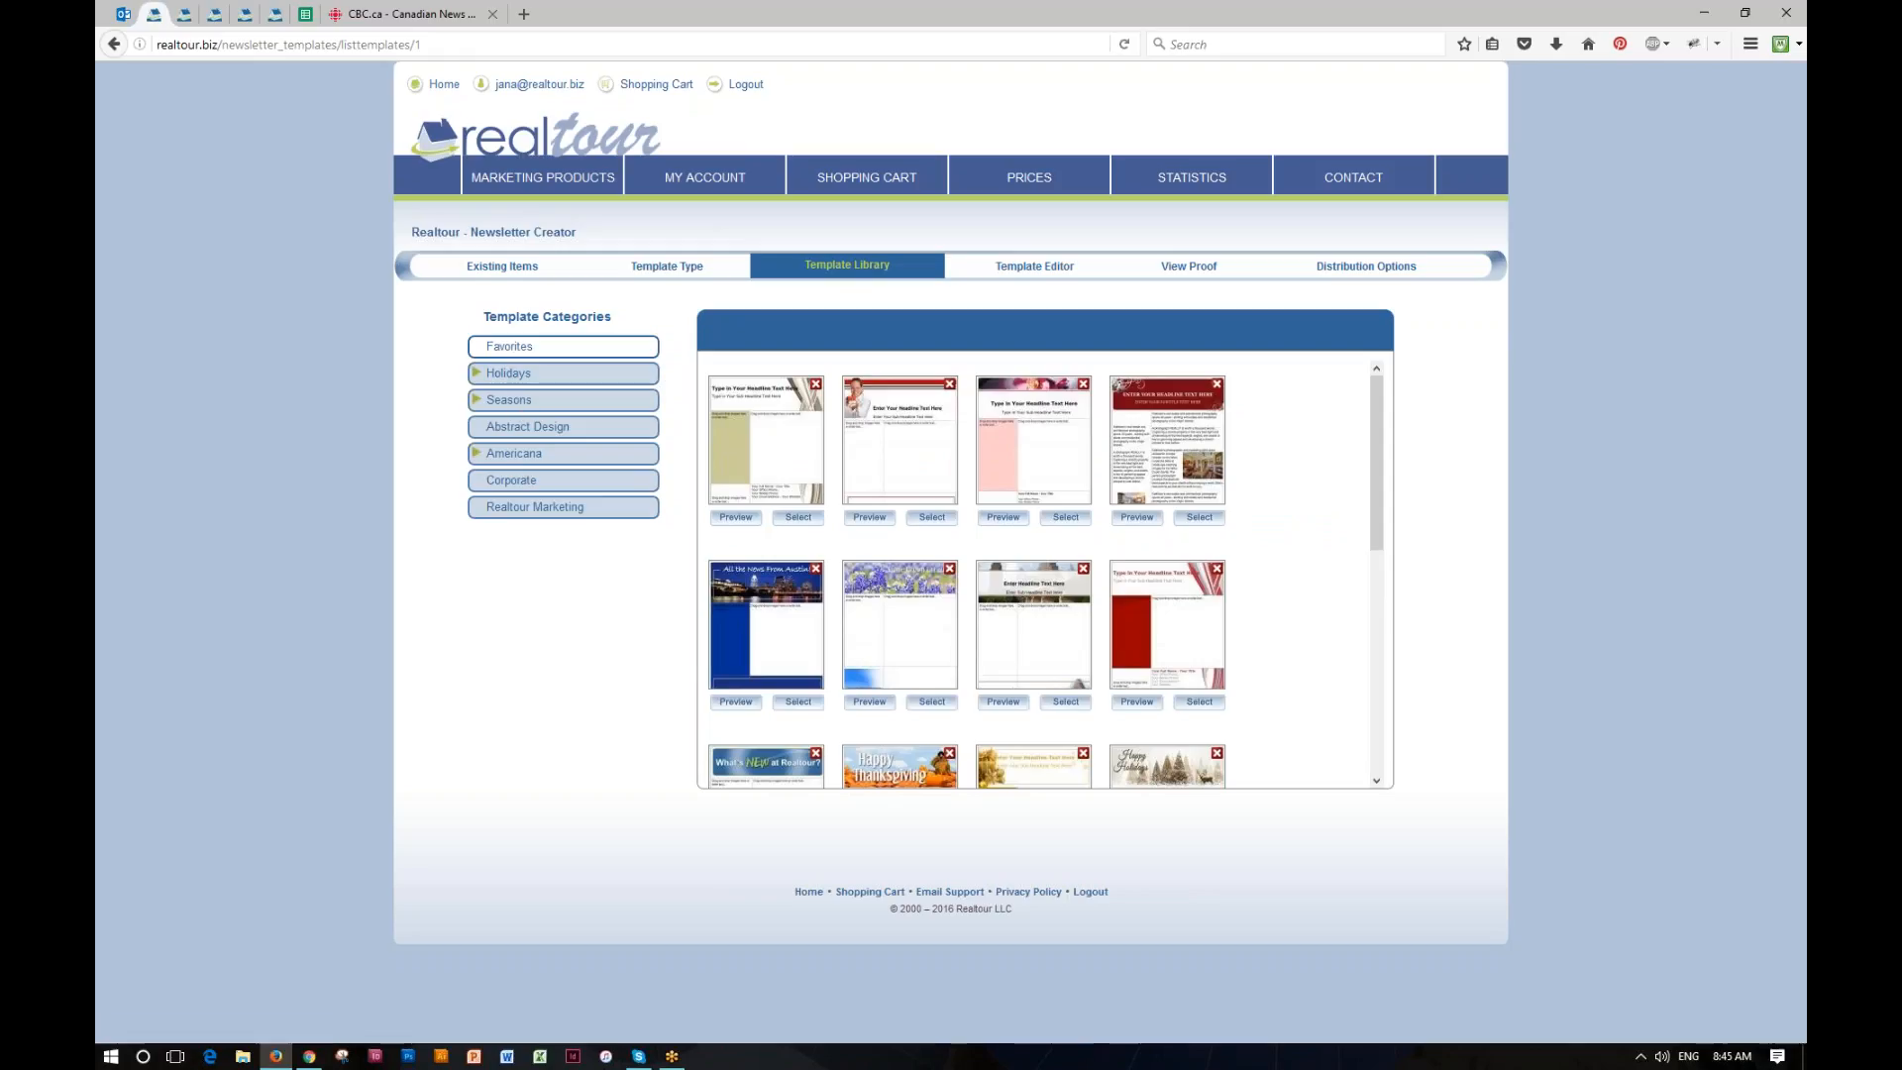
{"action": "left_click", "coordinate": [513, 481]}
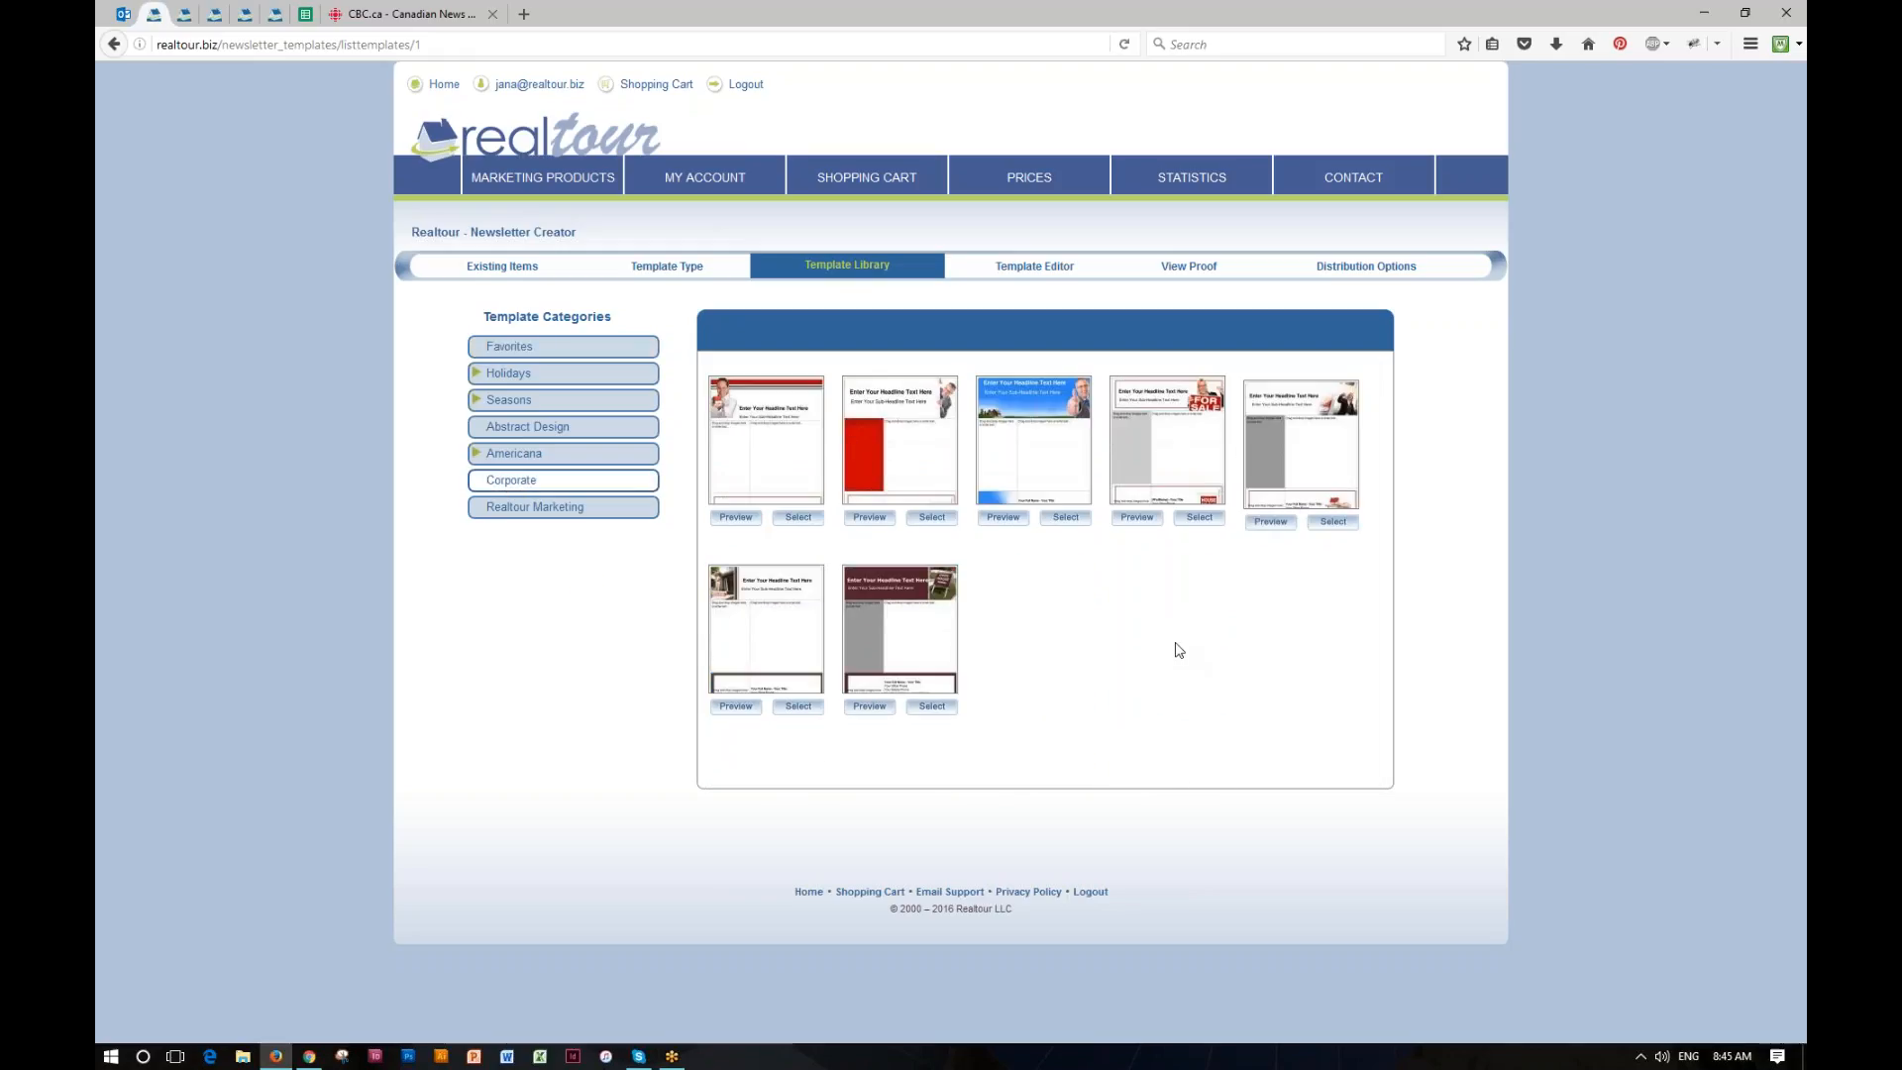
{"action": "left_click", "coordinate": [1136, 518]}
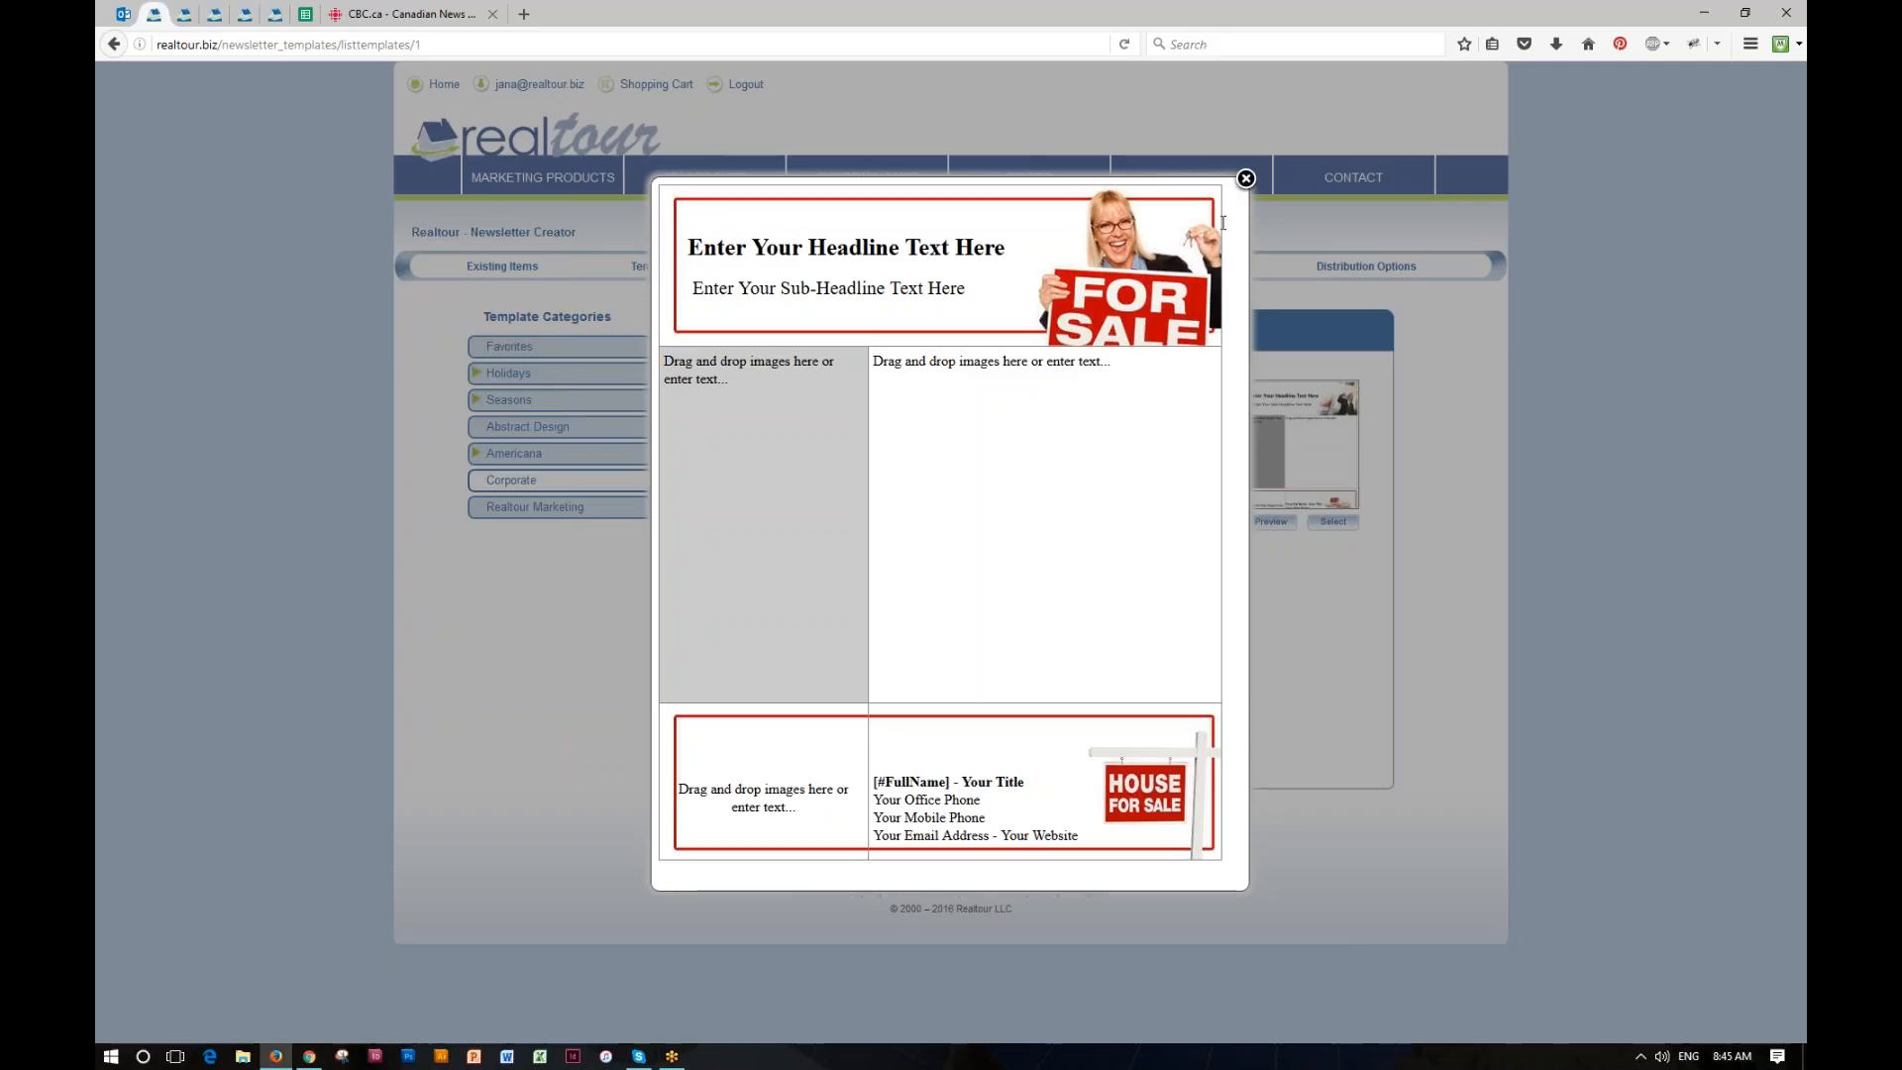
{"action": "left_click", "coordinate": [1246, 178]}
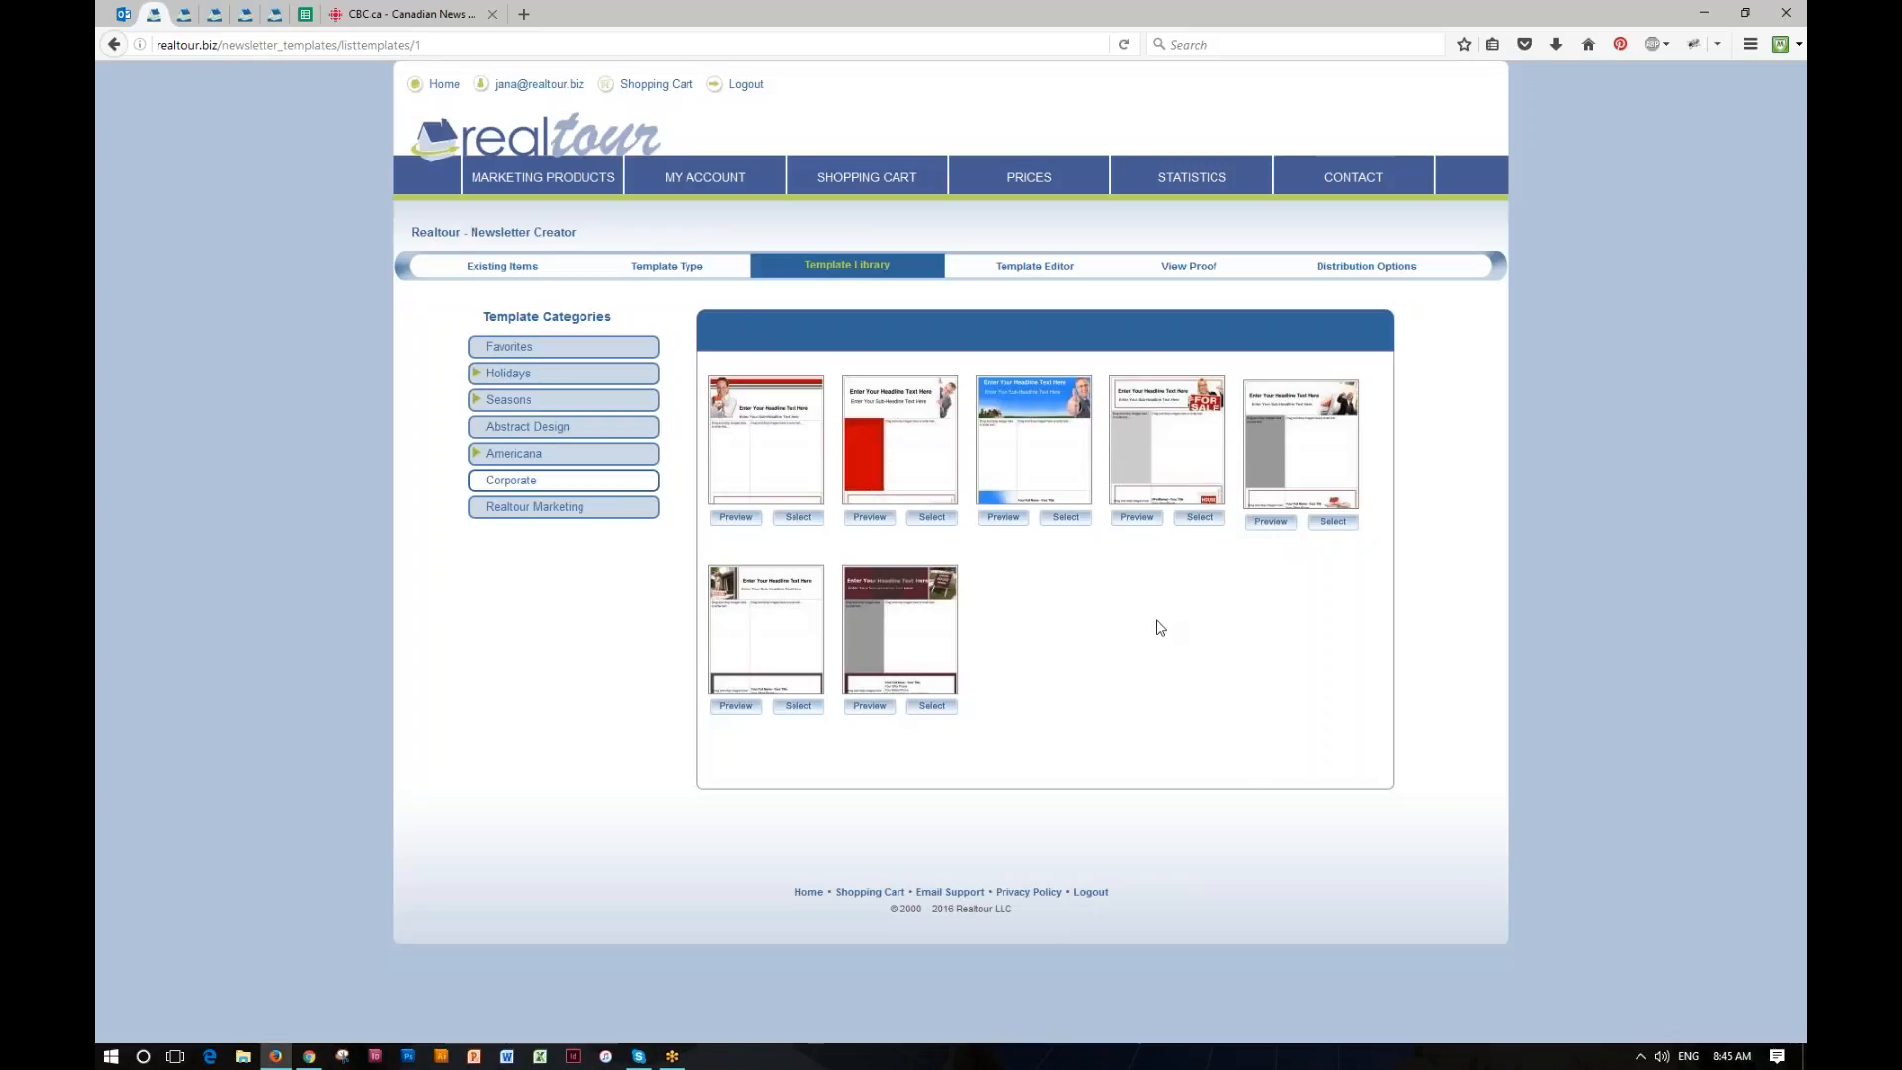
{"action": "left_click", "coordinate": [1201, 519]}
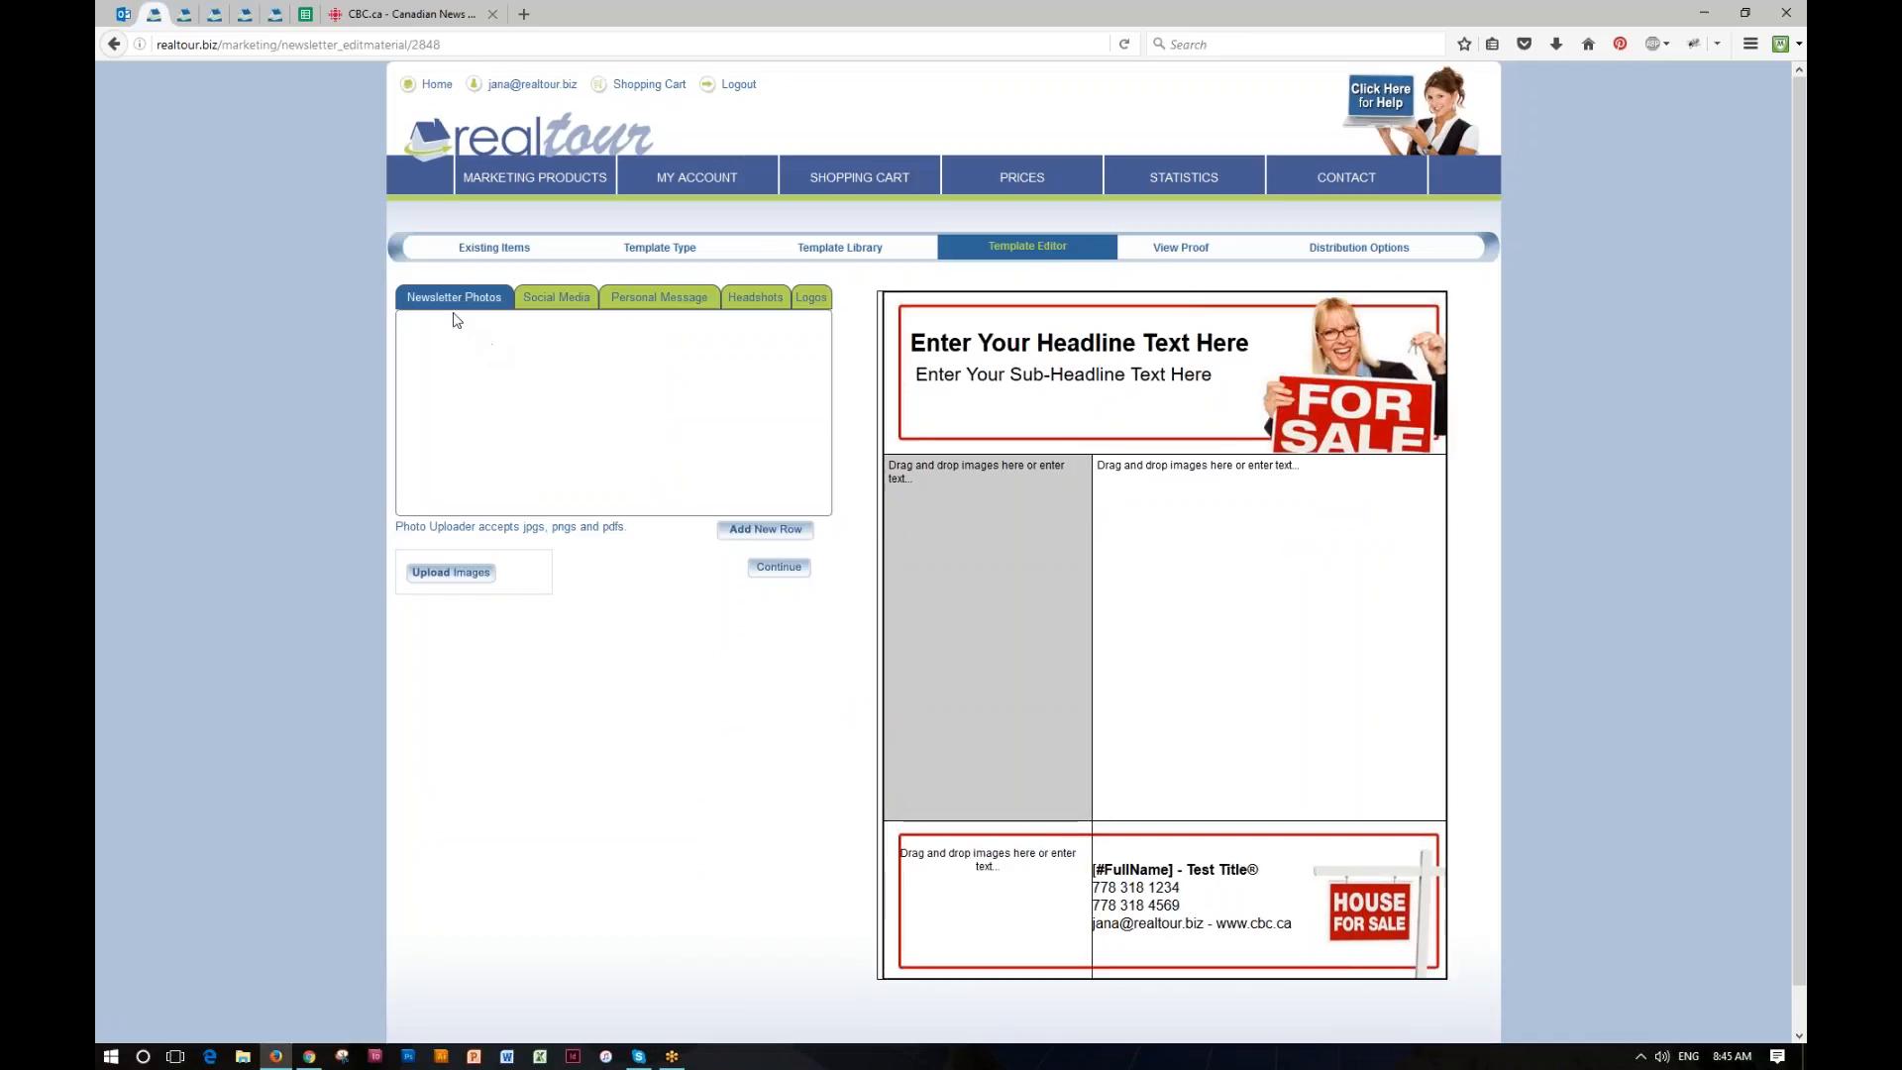
Step: Upload the house photo _DSC0245 from the Desktop Images folder to the newsletter photos
{"action": "left_click", "coordinate": [471, 580]}
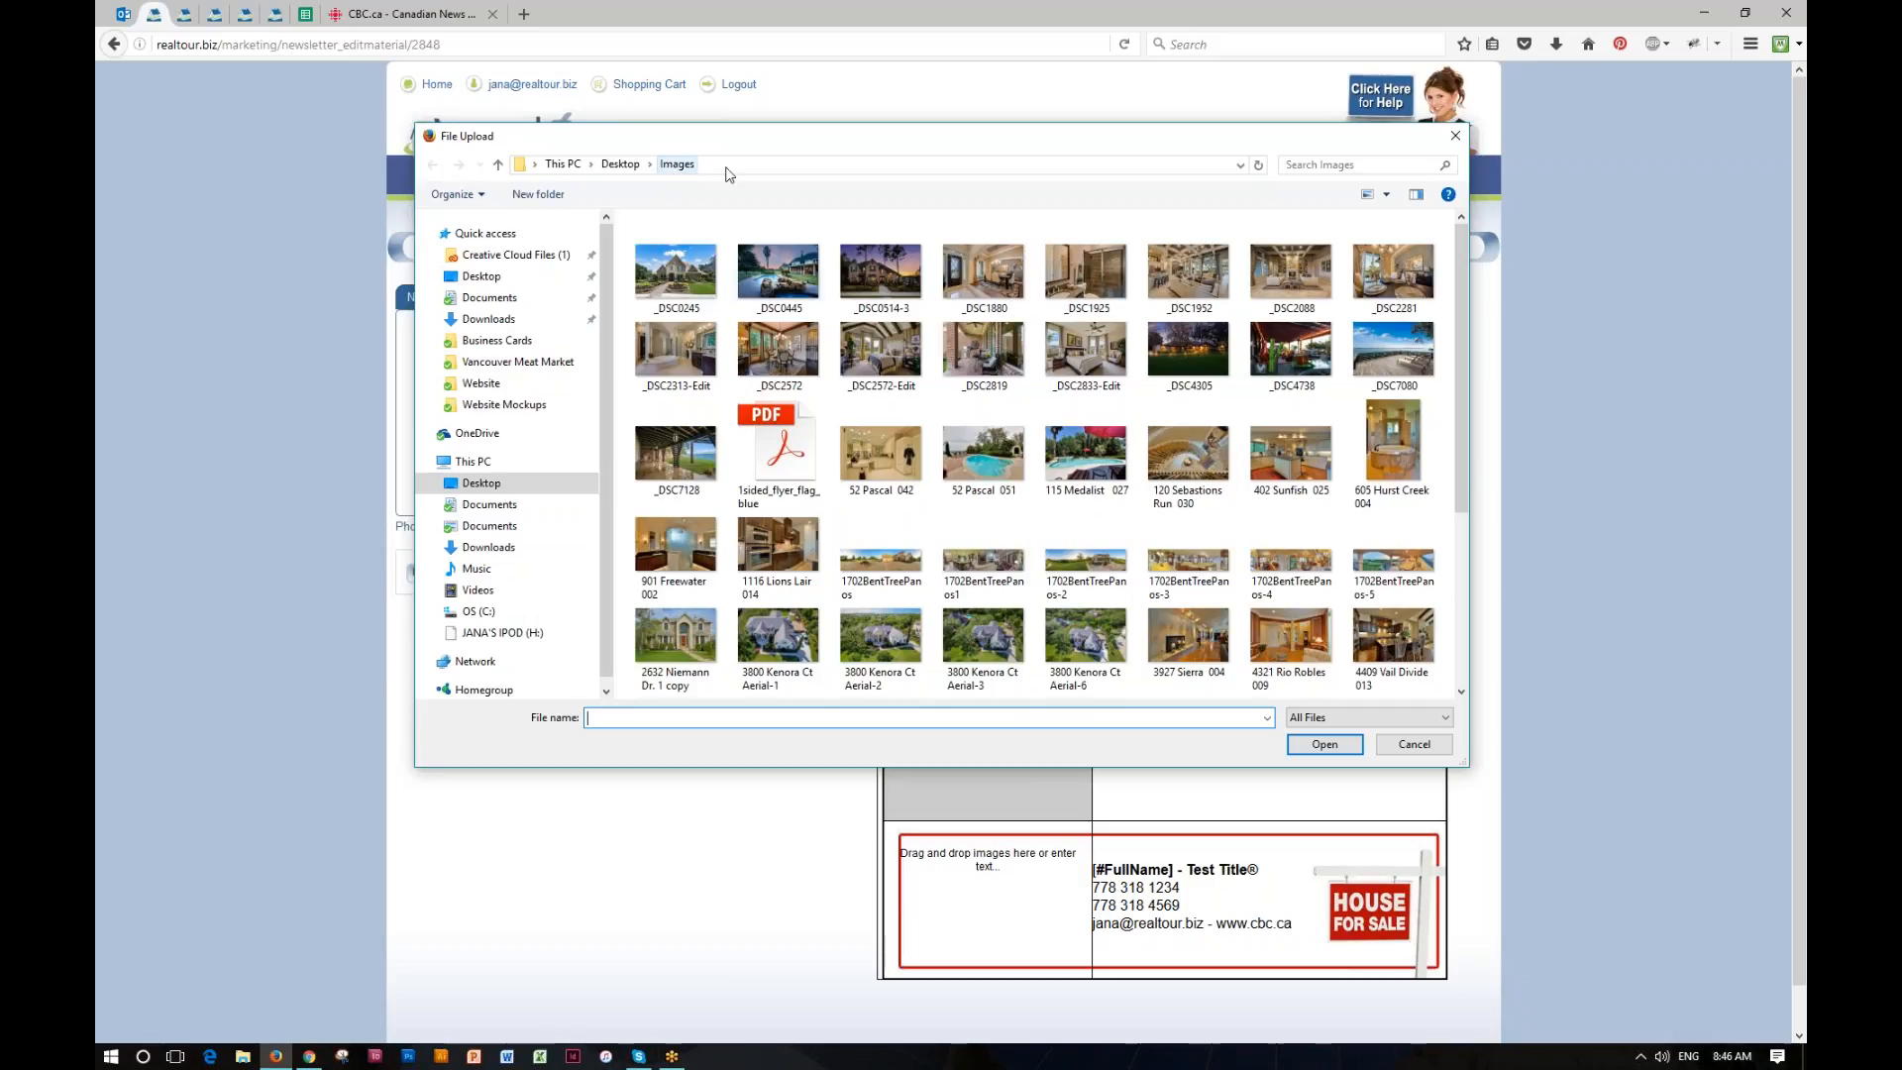
{"action": "left_click", "coordinate": [676, 270]}
{"action": "left_click", "coordinate": [1326, 744]}
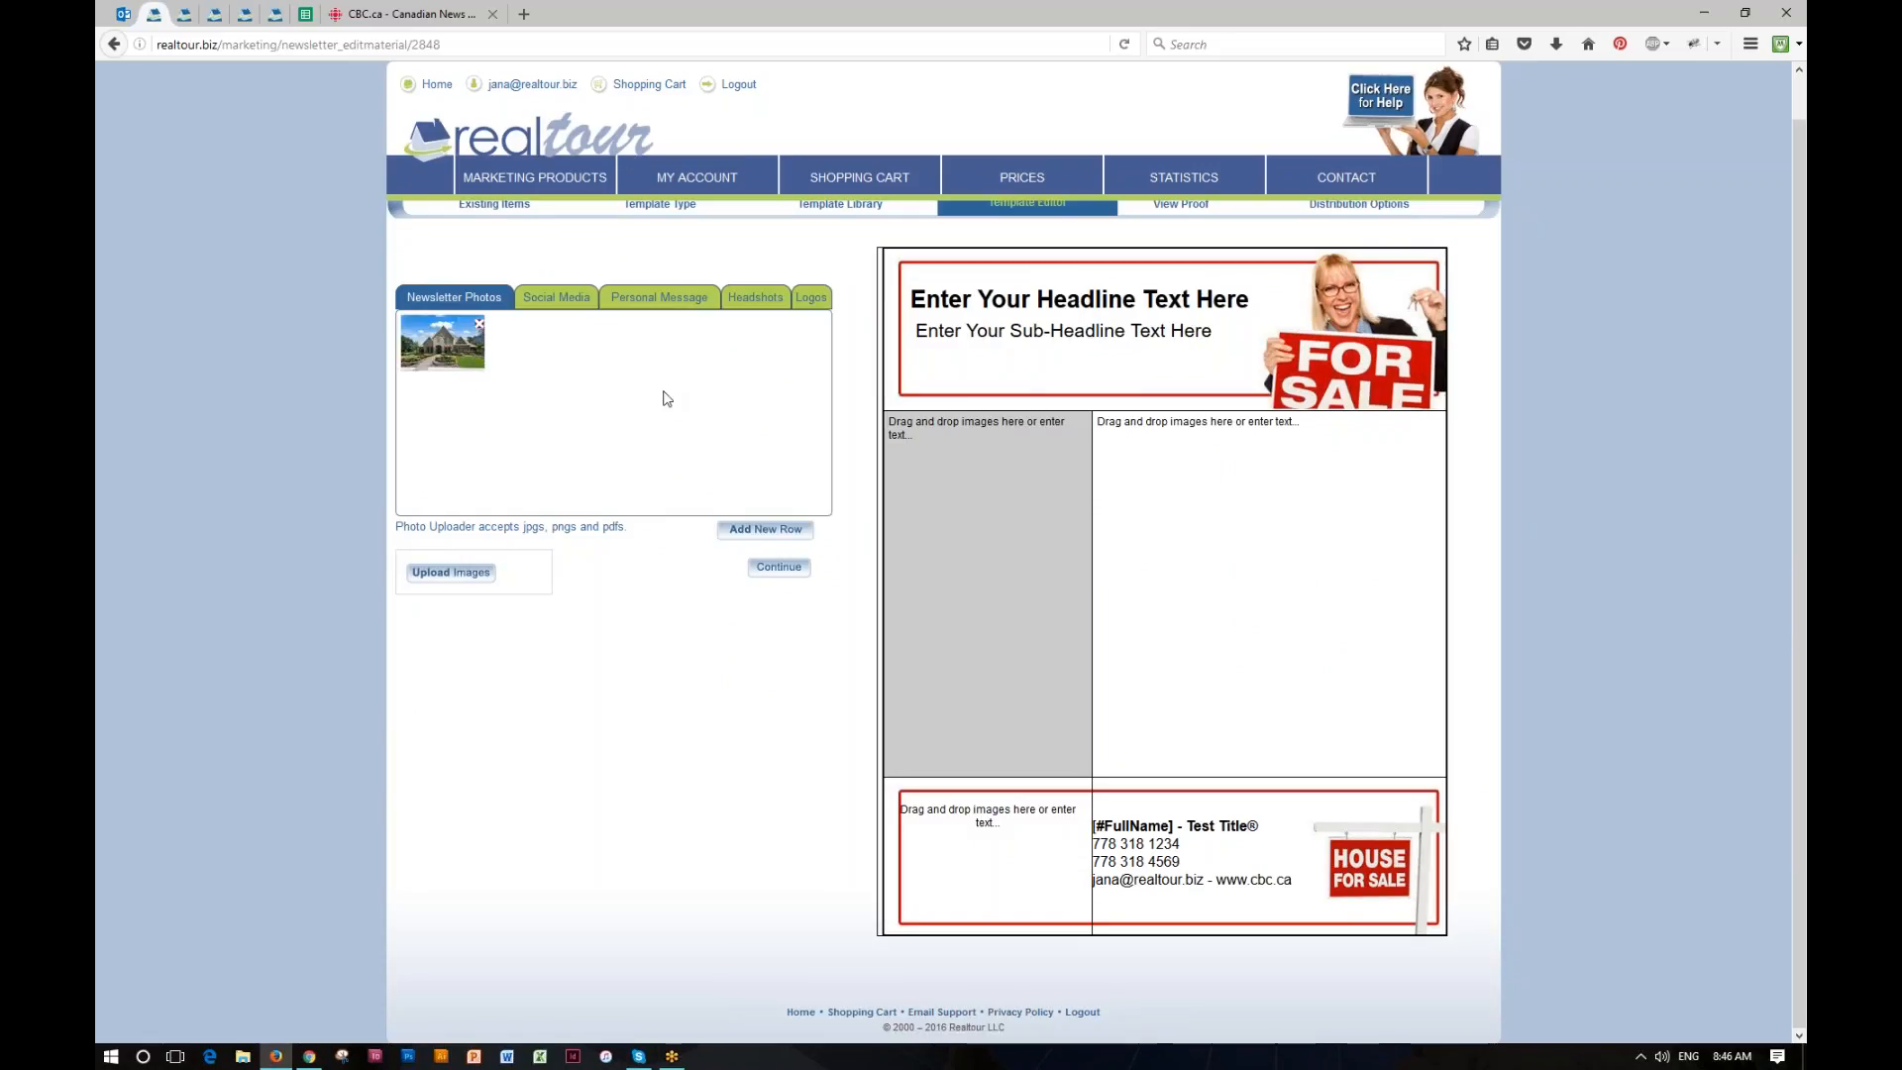
Step: Place the uploaded house photo in the newsletter's main column and enlarge it to nearly the full column width
{"action": "mouse_move", "coordinate": [472, 354]}
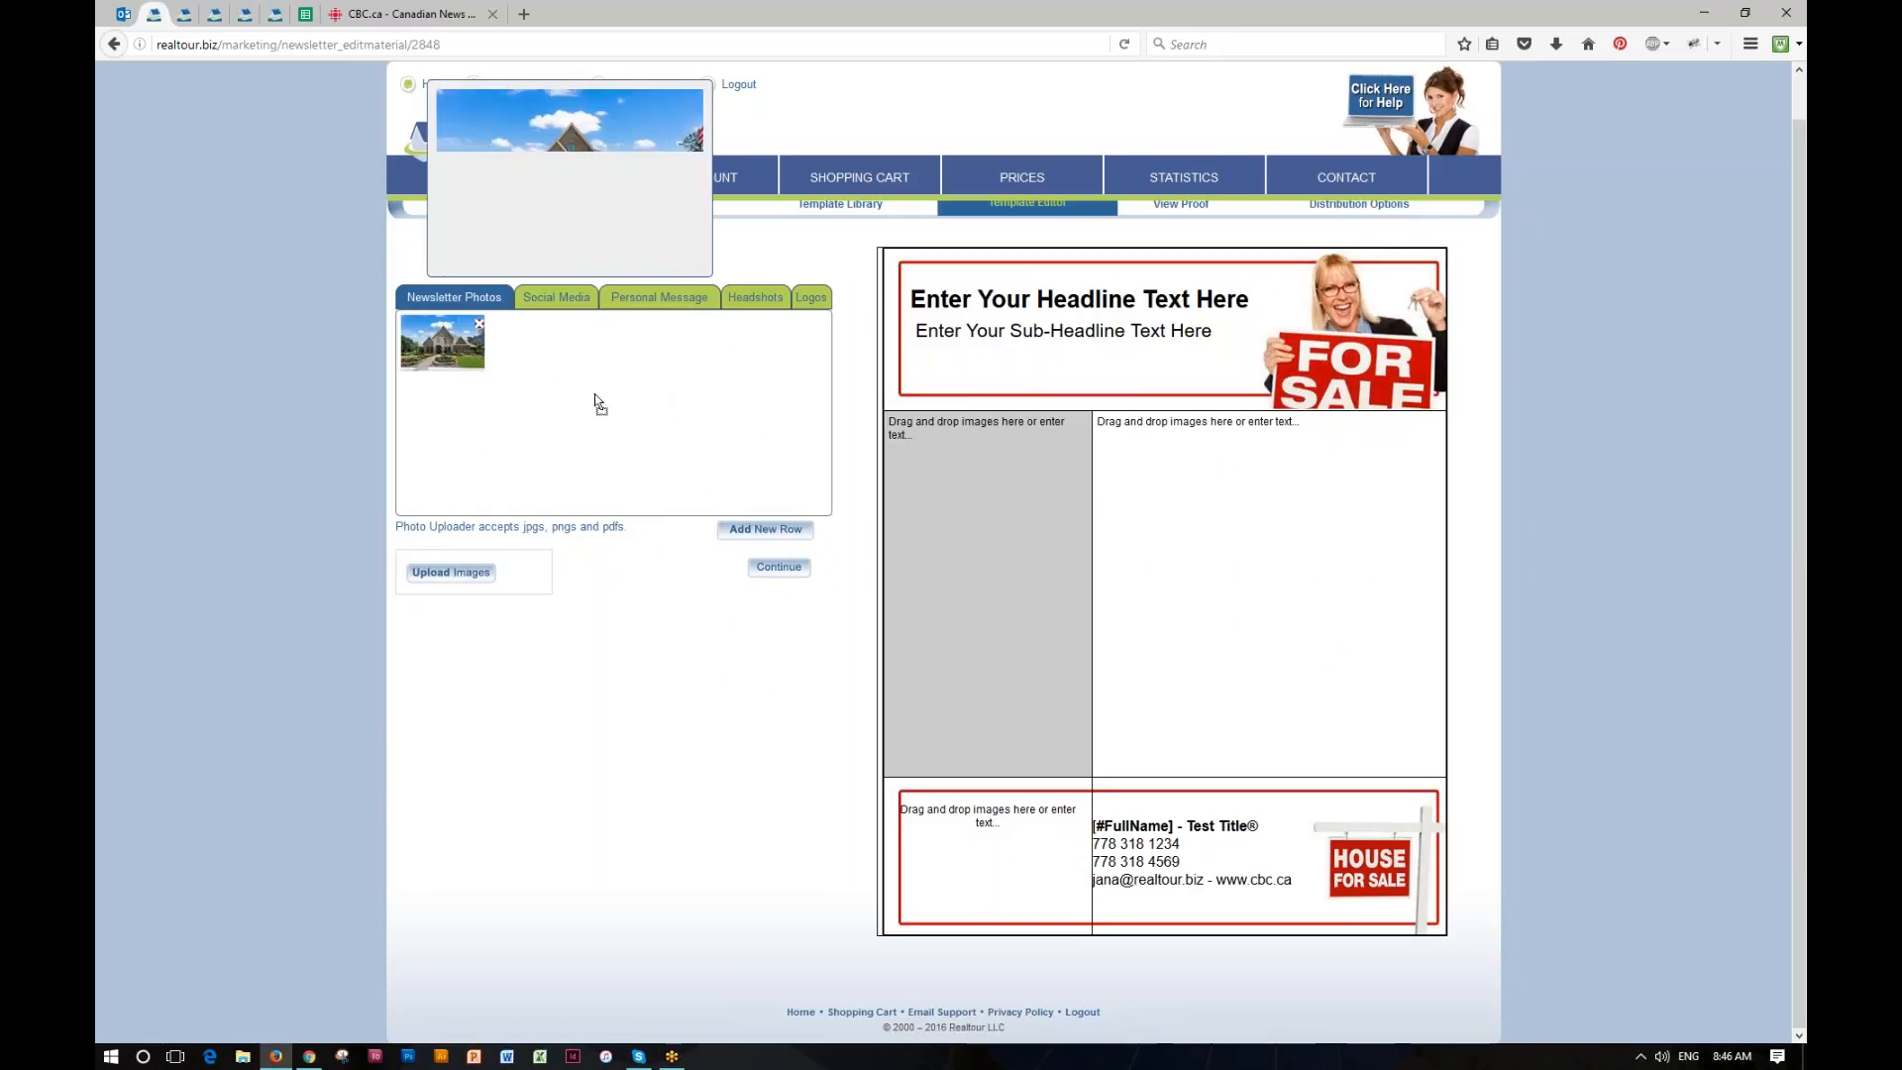
{"action": "left_click_drag", "start_coordinate": [459, 342], "coordinate": [1127, 477]}
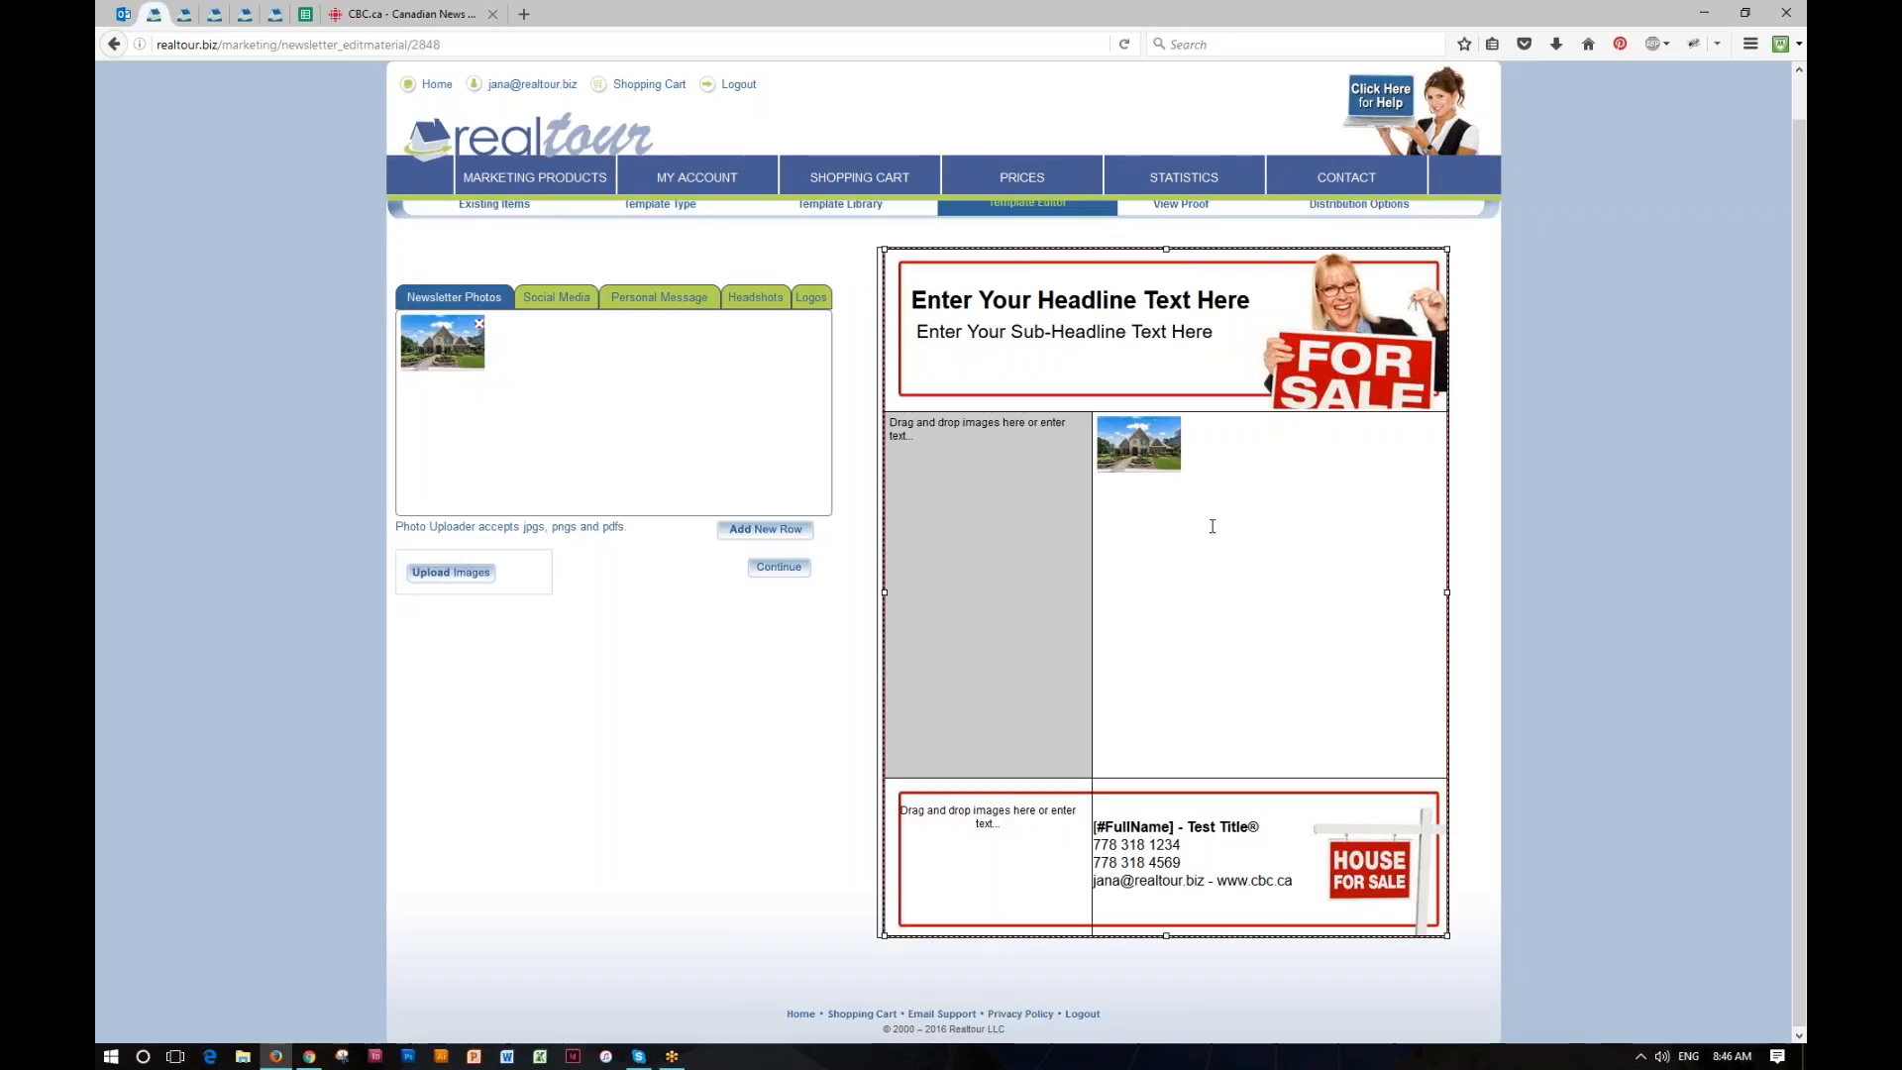
{"action": "left_click", "coordinate": [1170, 462]}
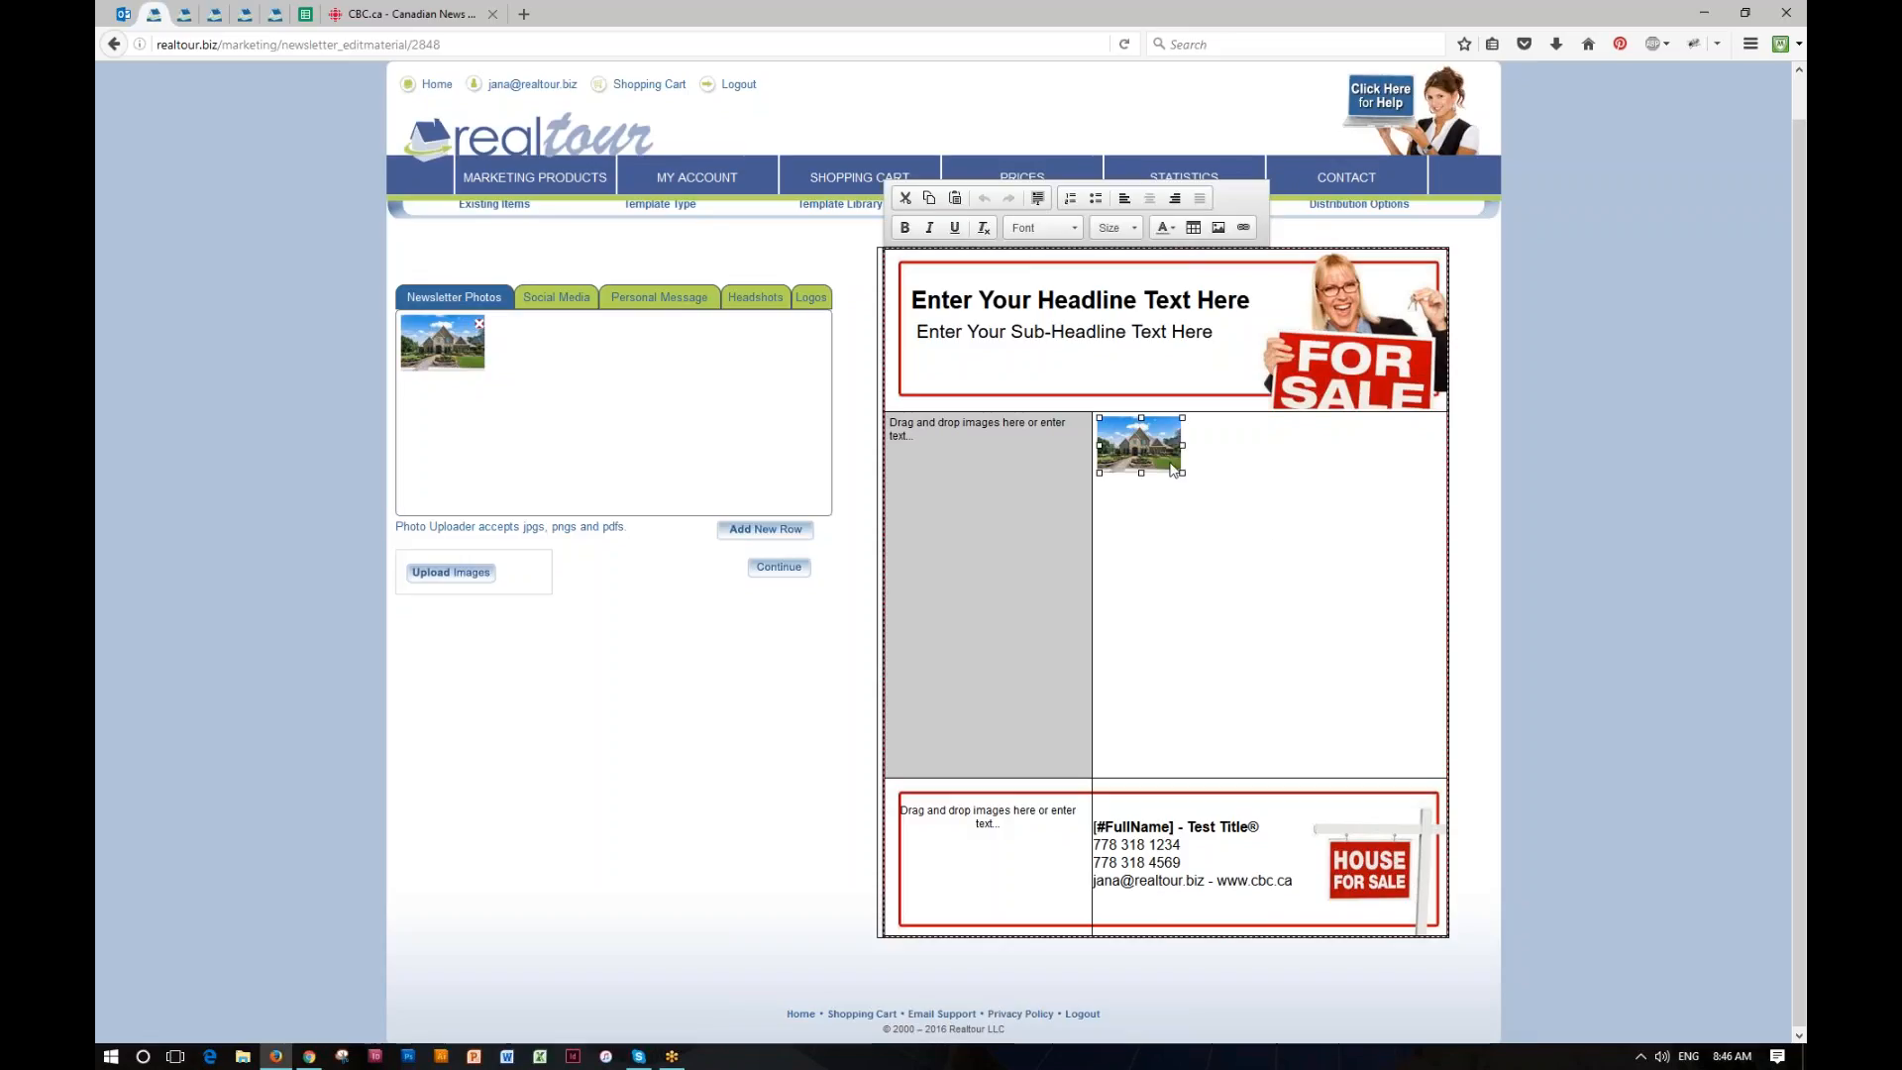
{"action": "left_click_drag", "start_coordinate": [1182, 473], "coordinate": [1424, 625]}
Step: Add the text "Add my own text" beneath the house photo in the main column
{"action": "left_click", "coordinate": [1418, 626]}
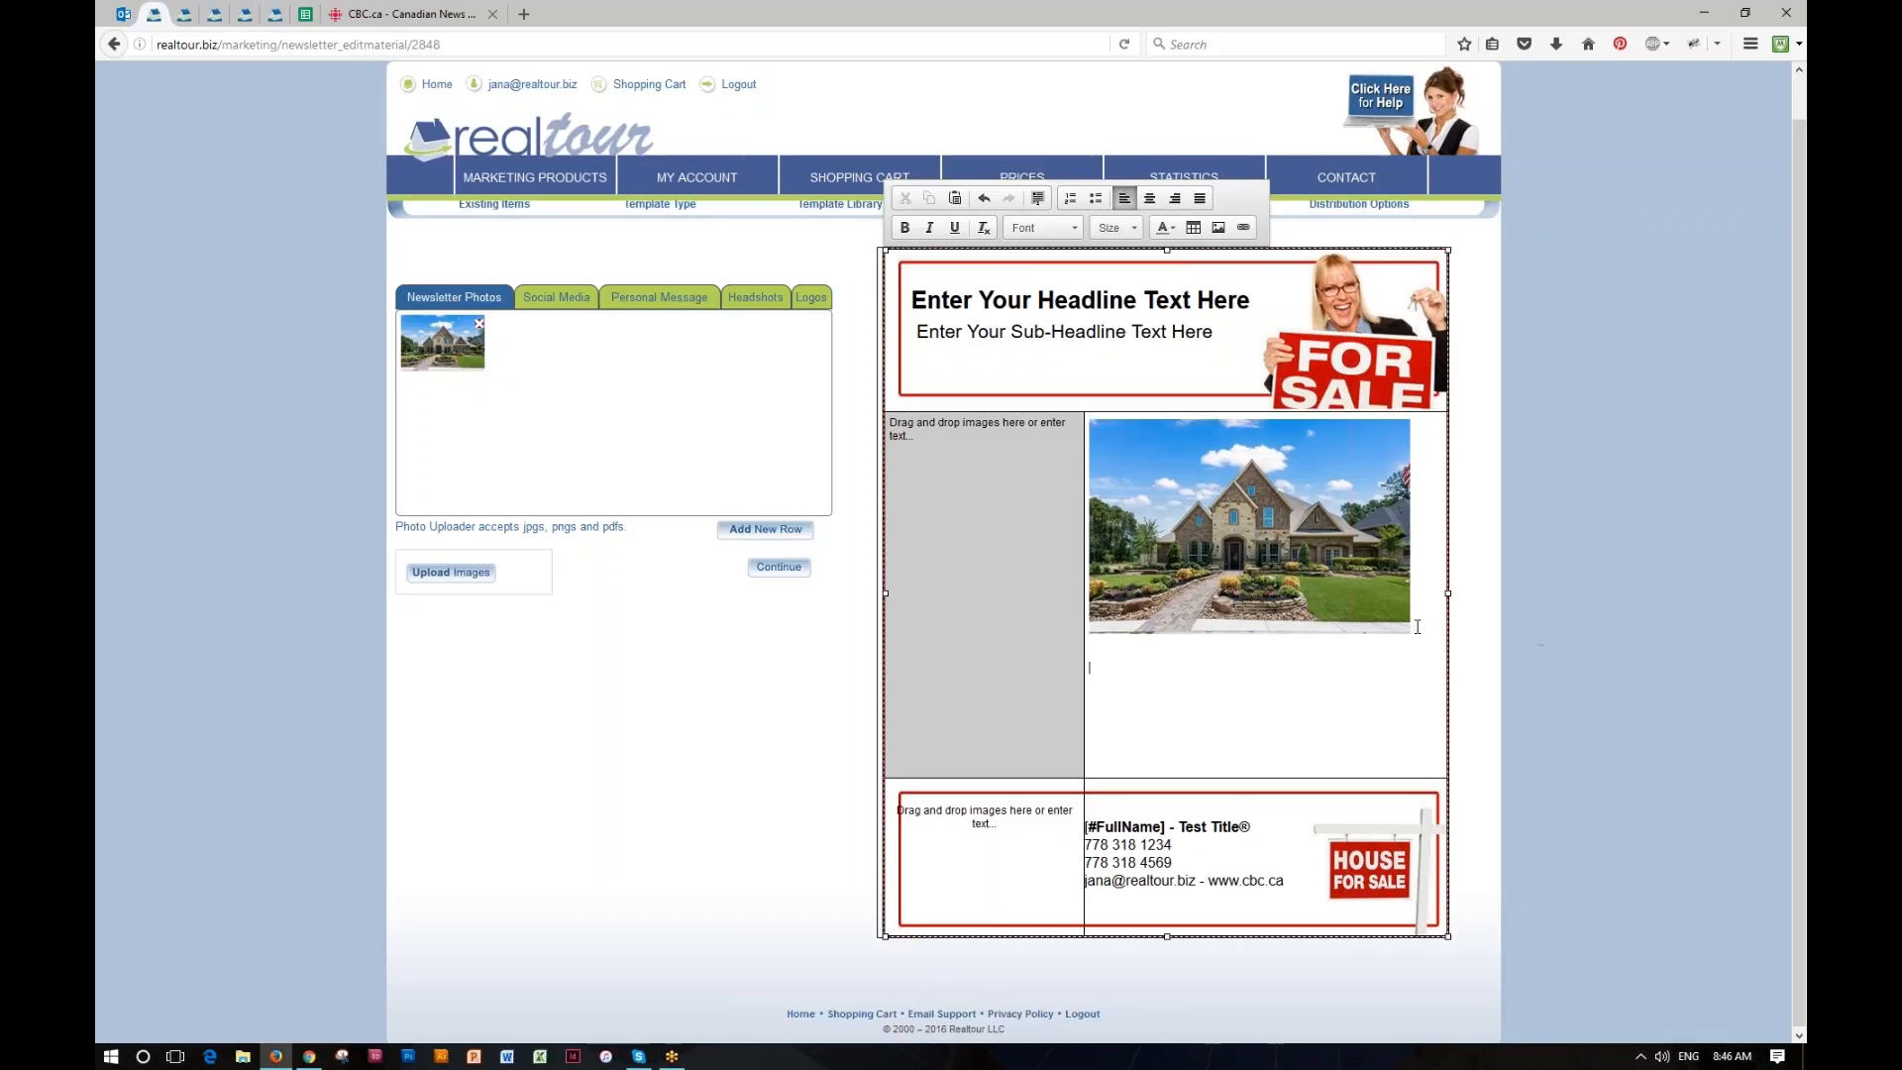
{"action": "type", "text": "Add my own text"}
Step: Replace the placeholder headline in the newsletter header with "My New Headline"
{"action": "left_click_drag", "start_coordinate": [912, 300], "coordinate": [1240, 305]}
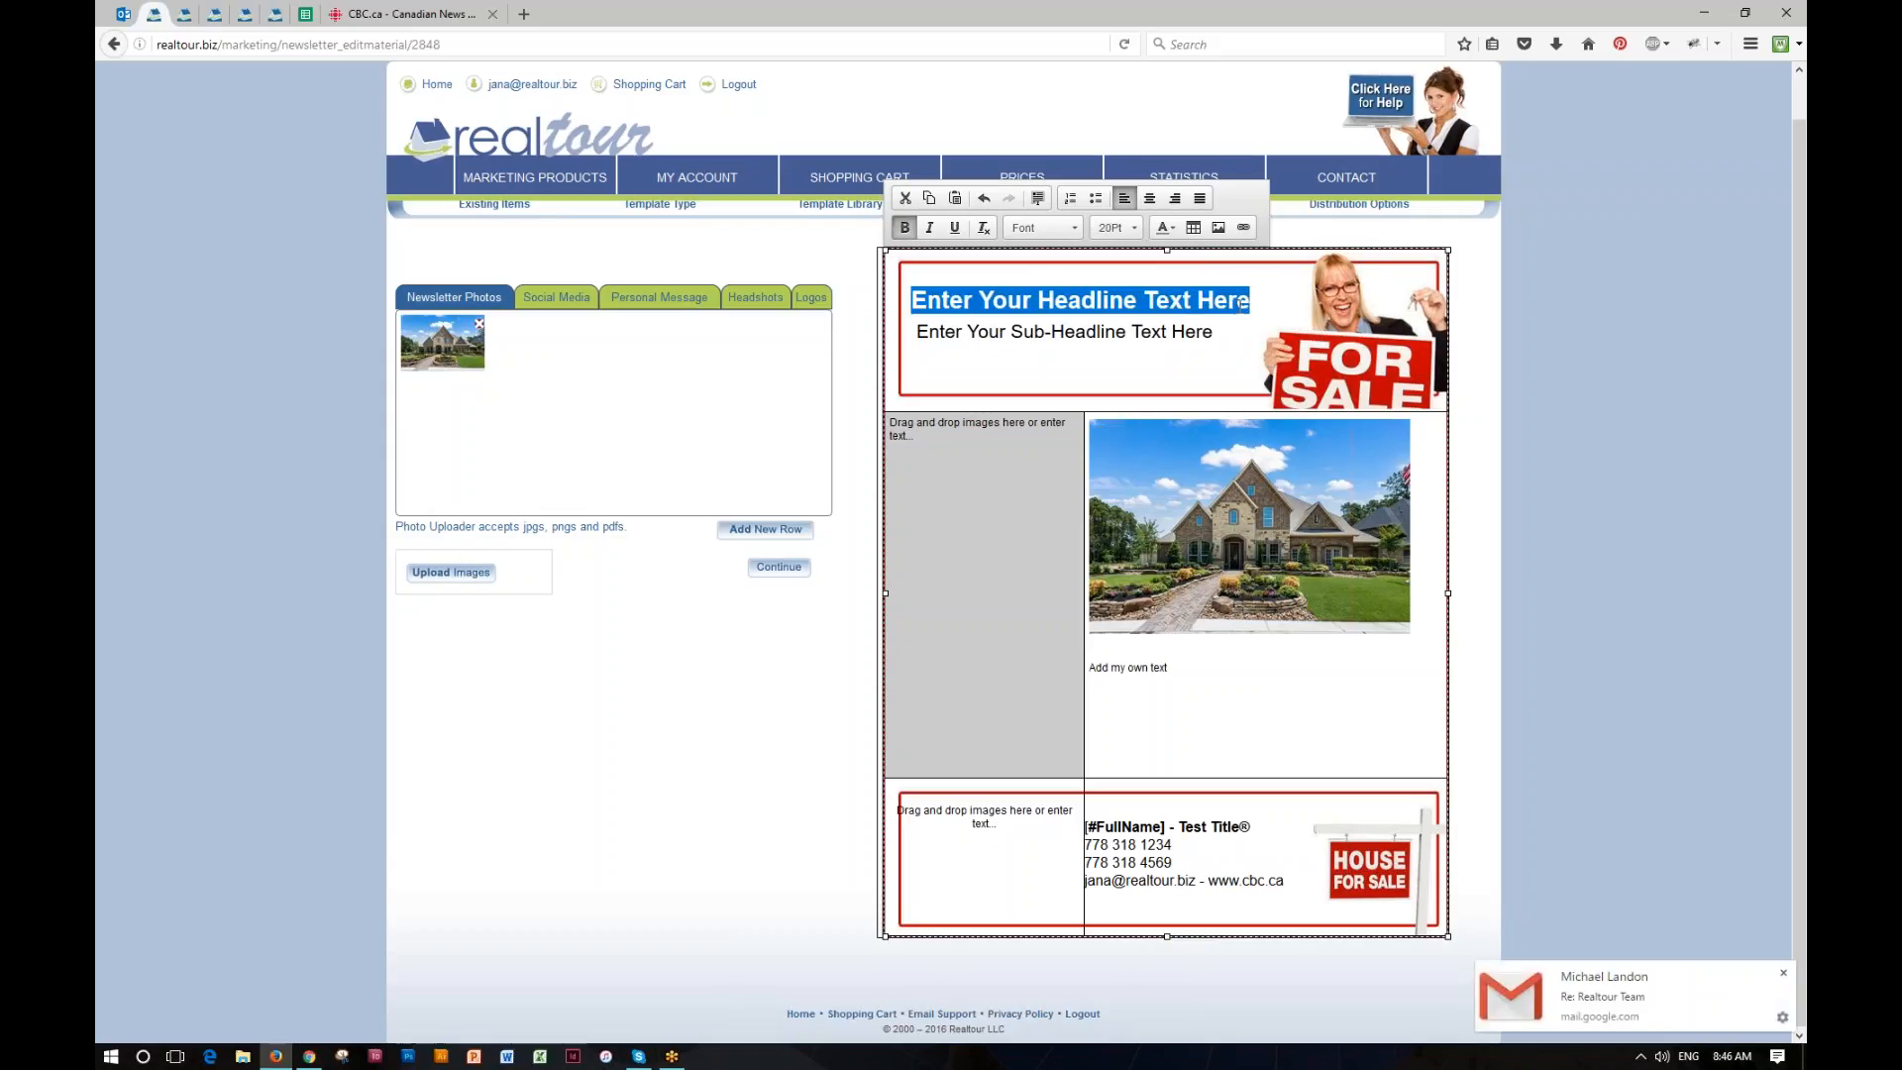
{"action": "type", "text": "My New Headline"}
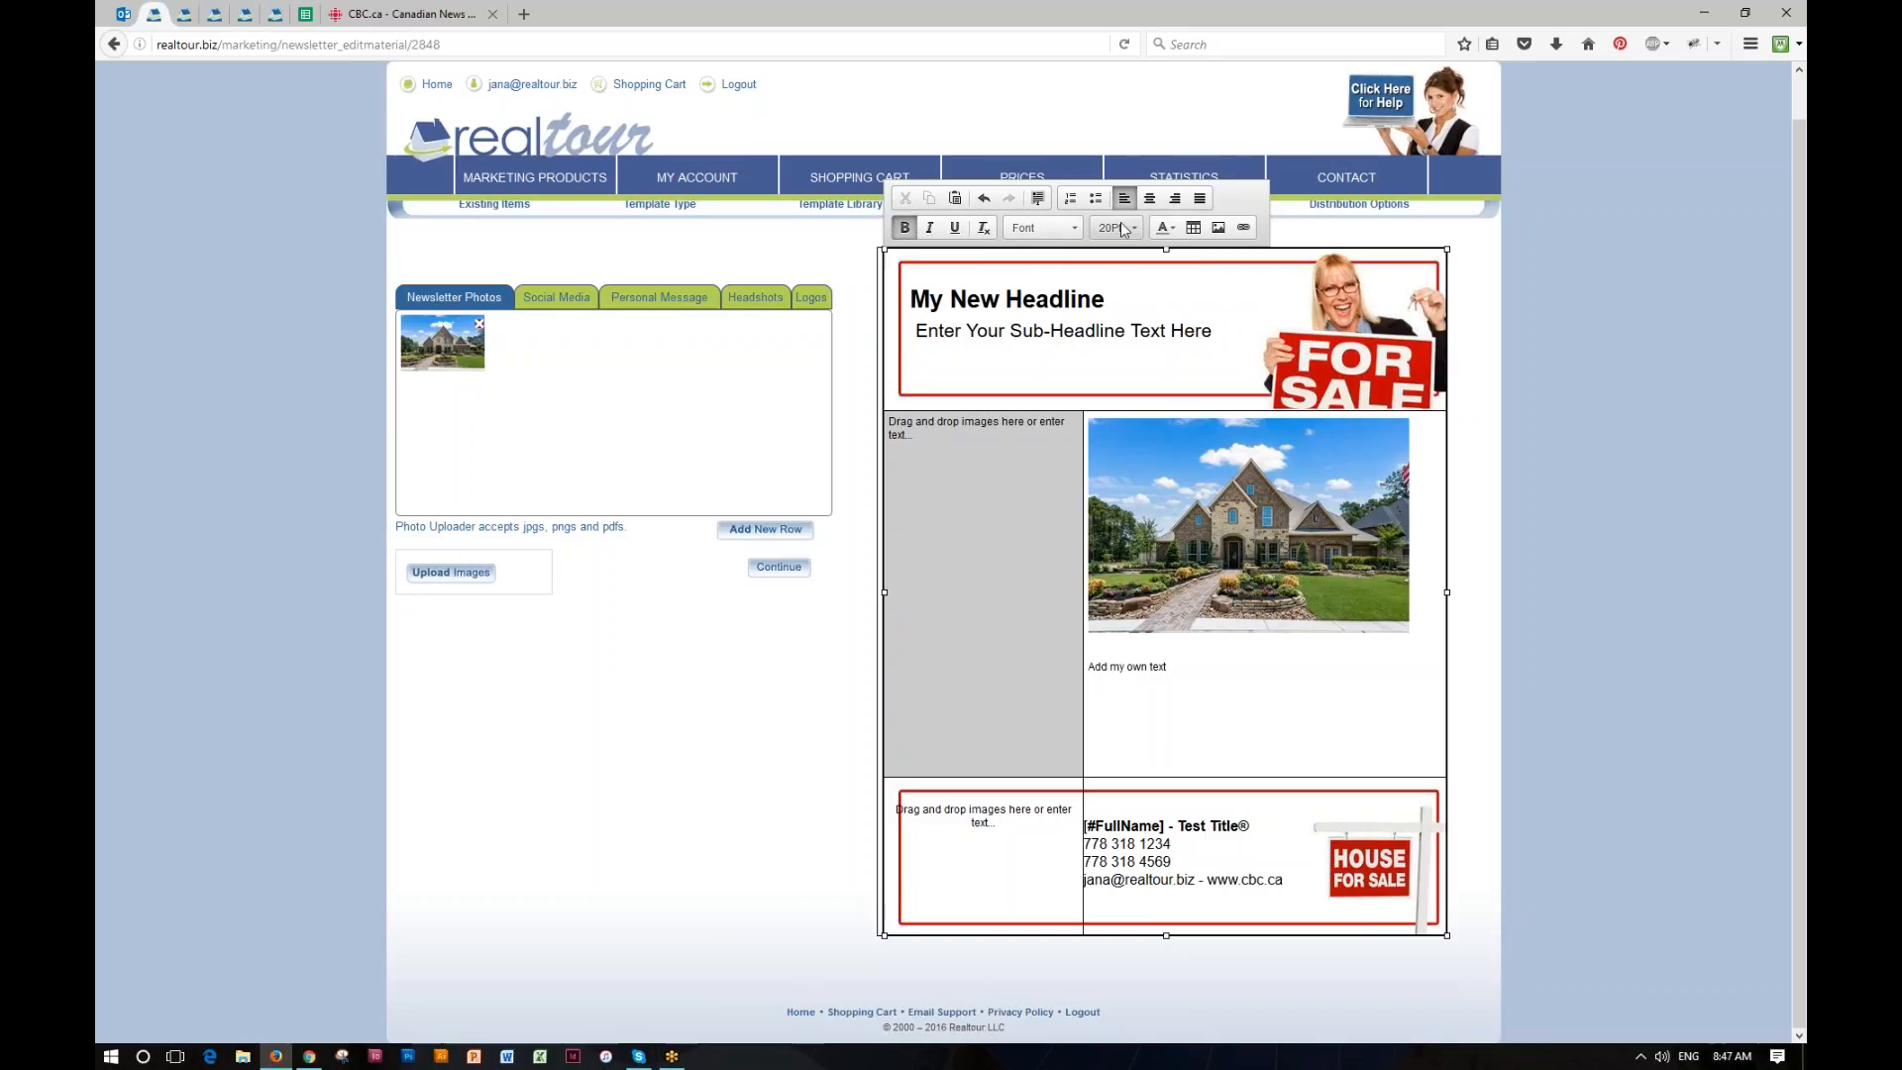
{"action": "left_click", "coordinate": [1065, 227]}
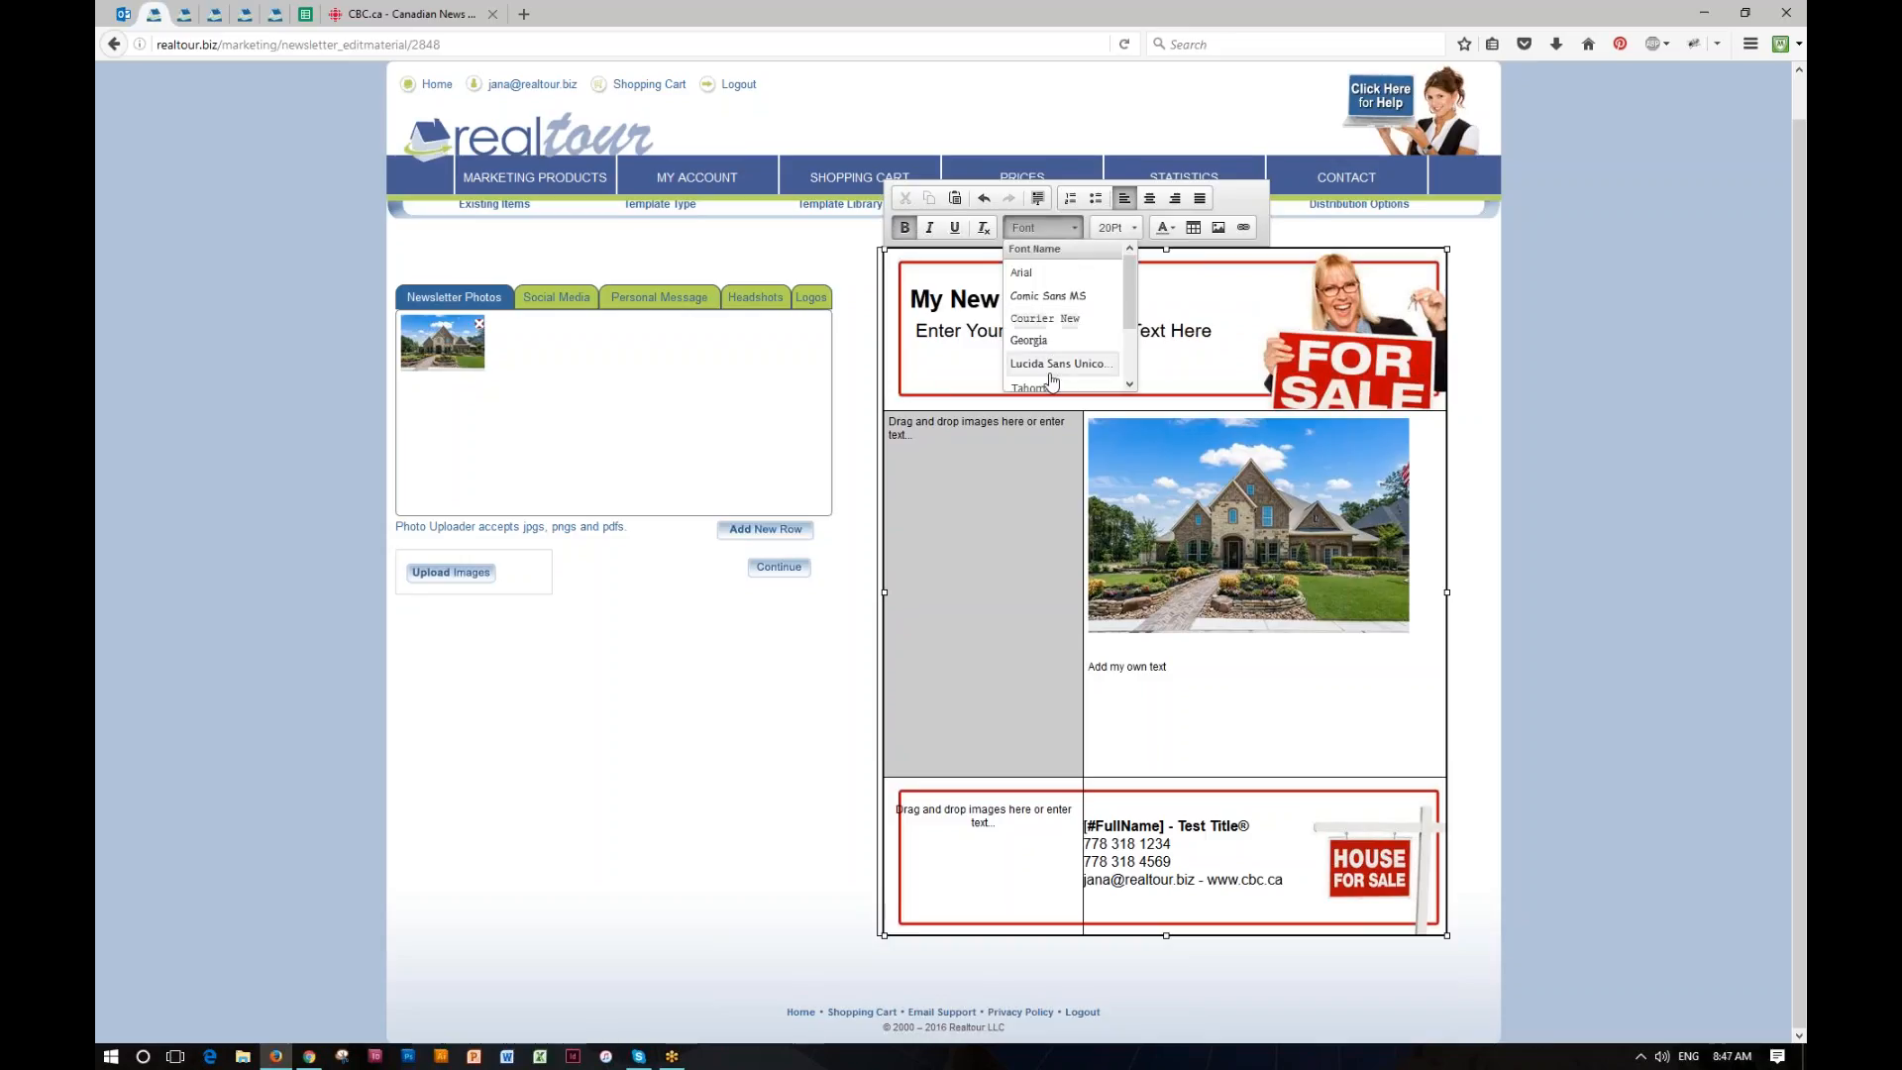
{"action": "mouse_move", "coordinate": [1132, 287]}
{"action": "left_mouse_down"}
{"action": "mouse_move", "coordinate": [1133, 310]}
{"action": "mouse_move", "coordinate": [1133, 291]}
{"action": "left_mouse_up"}
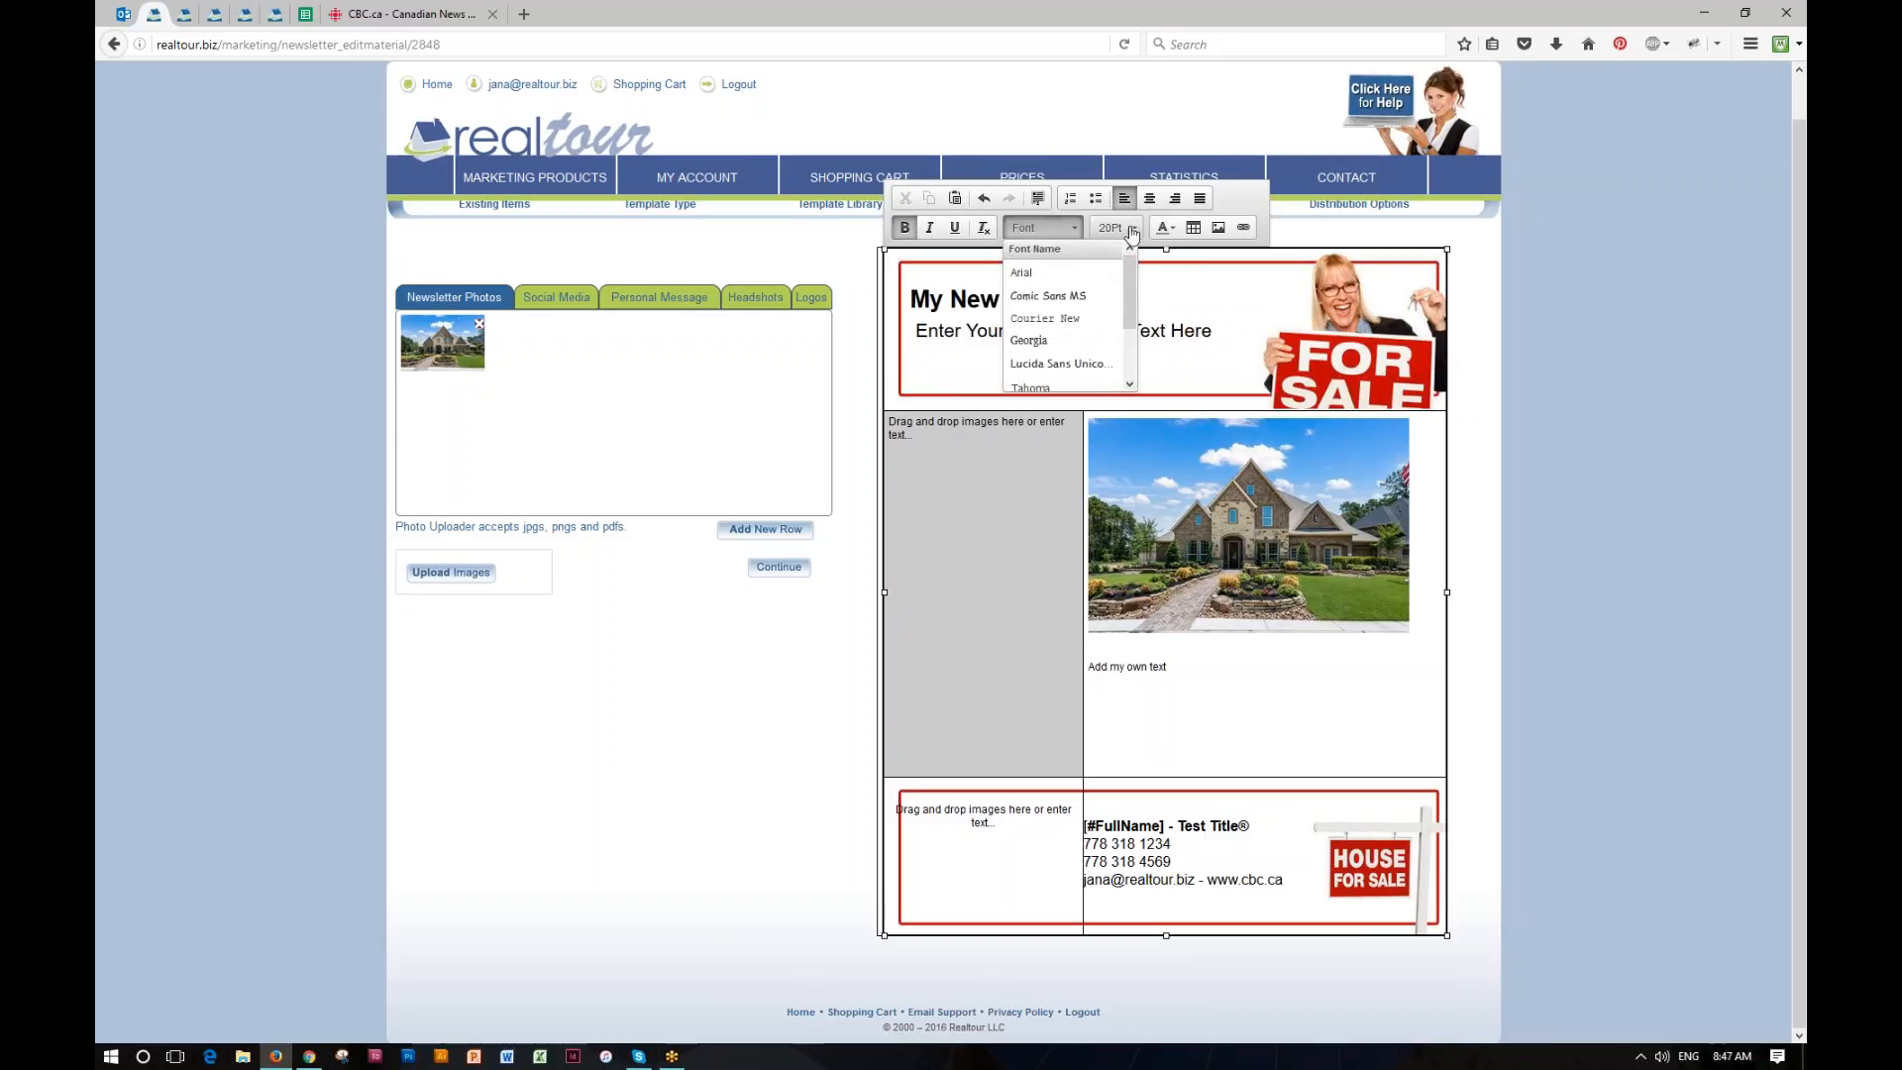
{"action": "left_click", "coordinate": [1167, 228]}
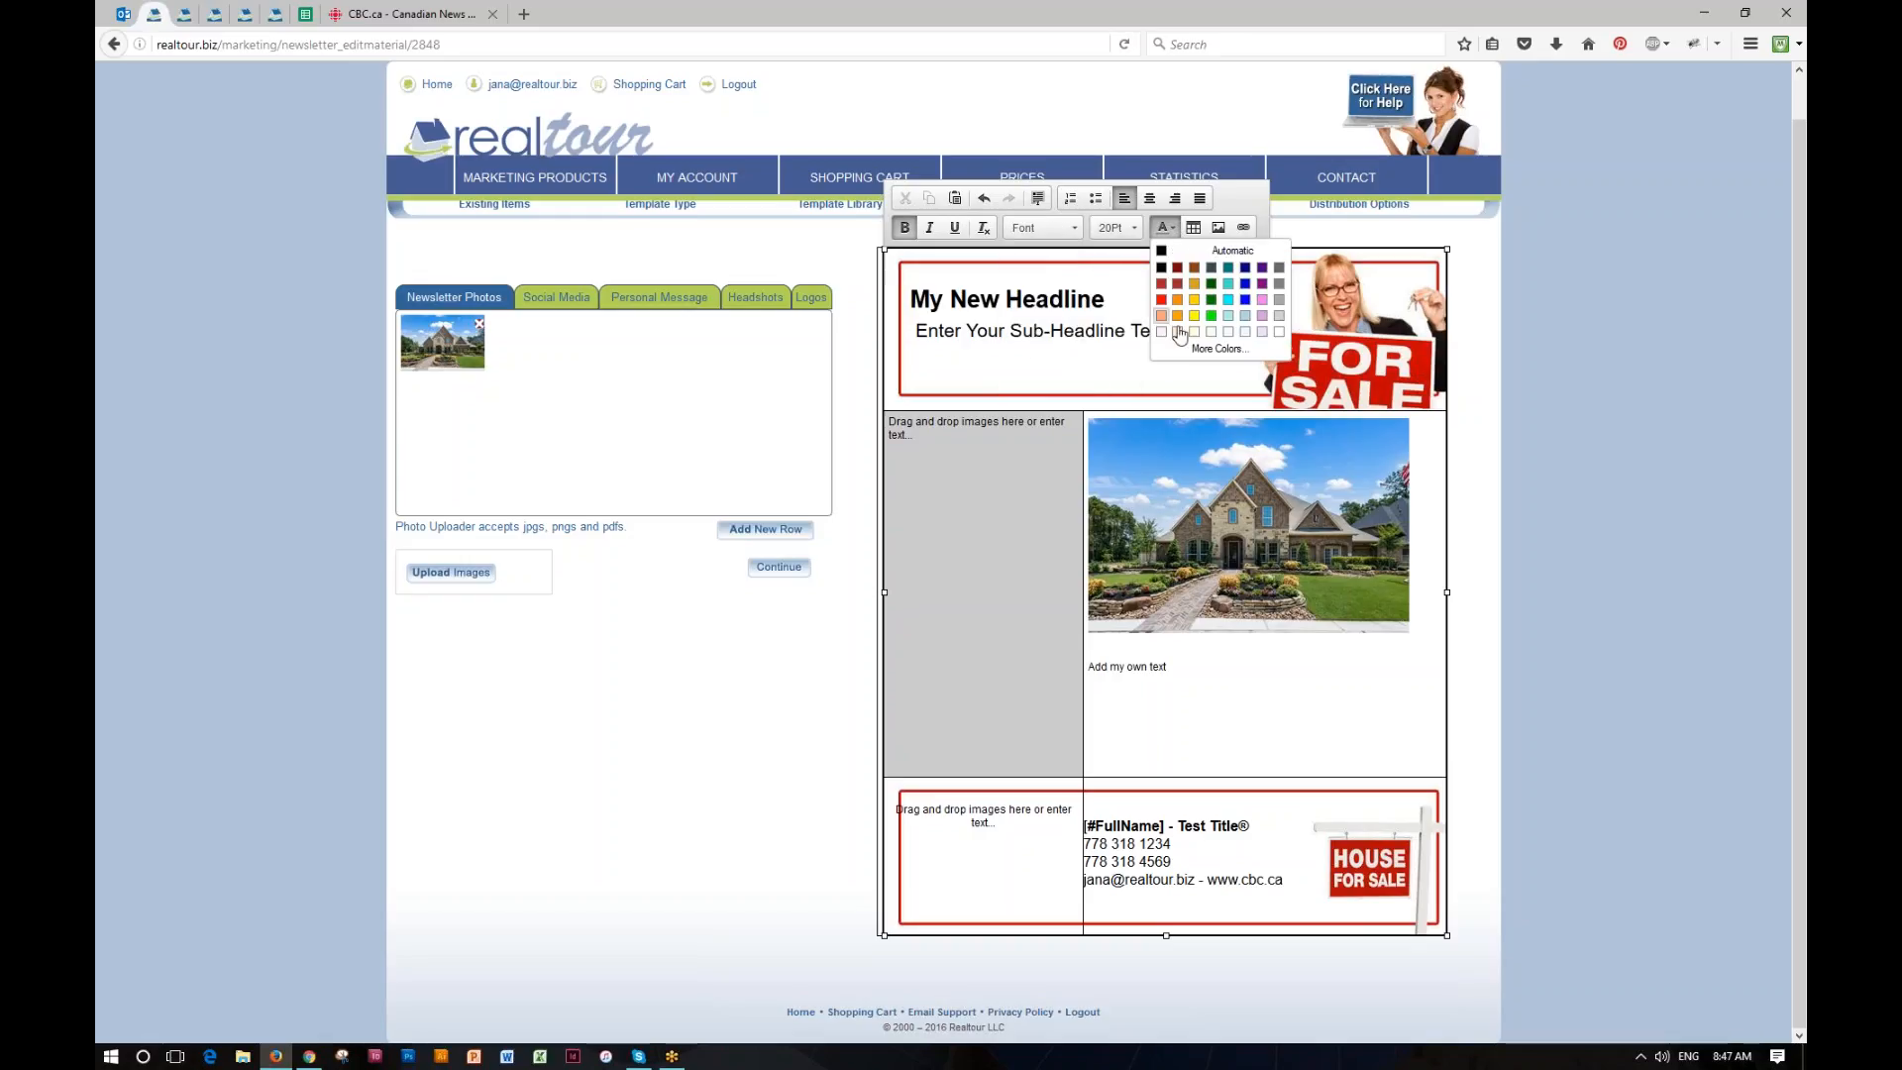
{"action": "left_click", "coordinate": [1109, 300]}
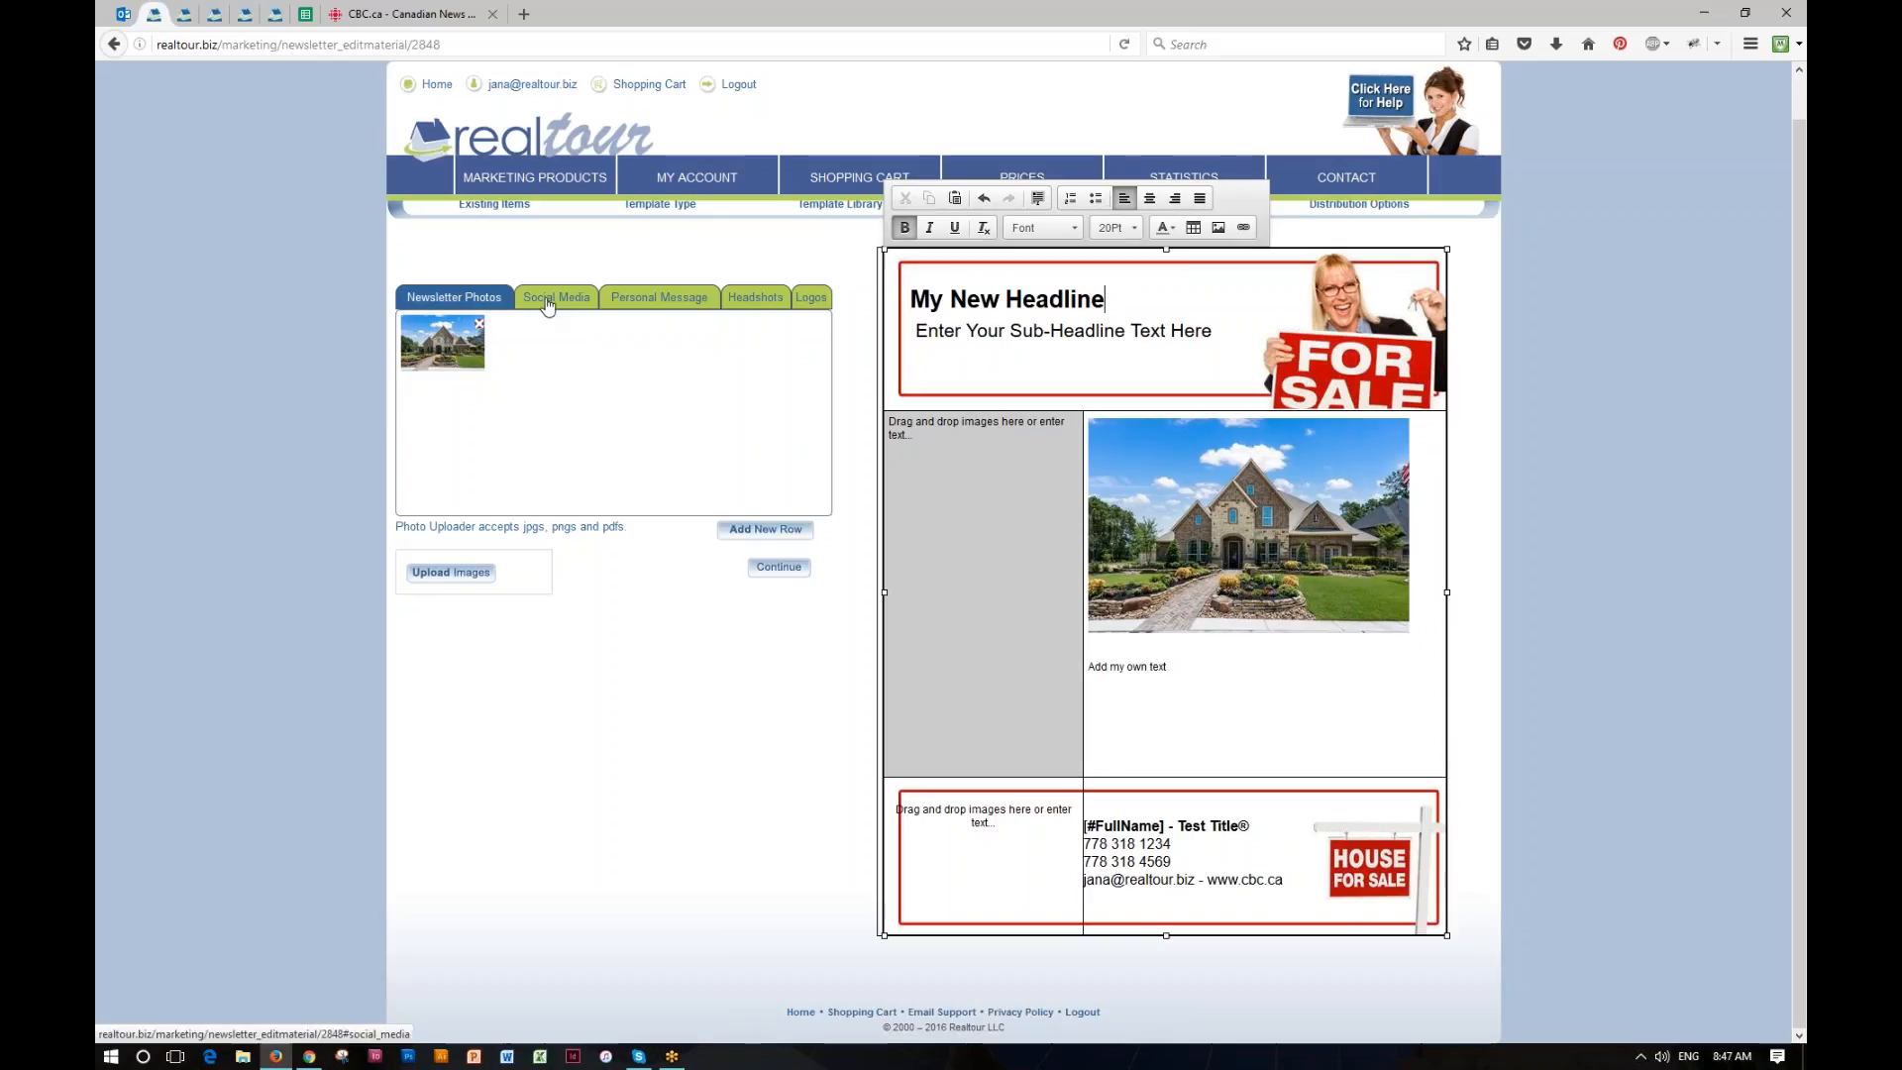
Step: Enter the placeholder "q" for the Facebook, Youtube, Linkedin, Twitter, Instagram and Google+ social media profiles
{"action": "left_click", "coordinate": [550, 299]}
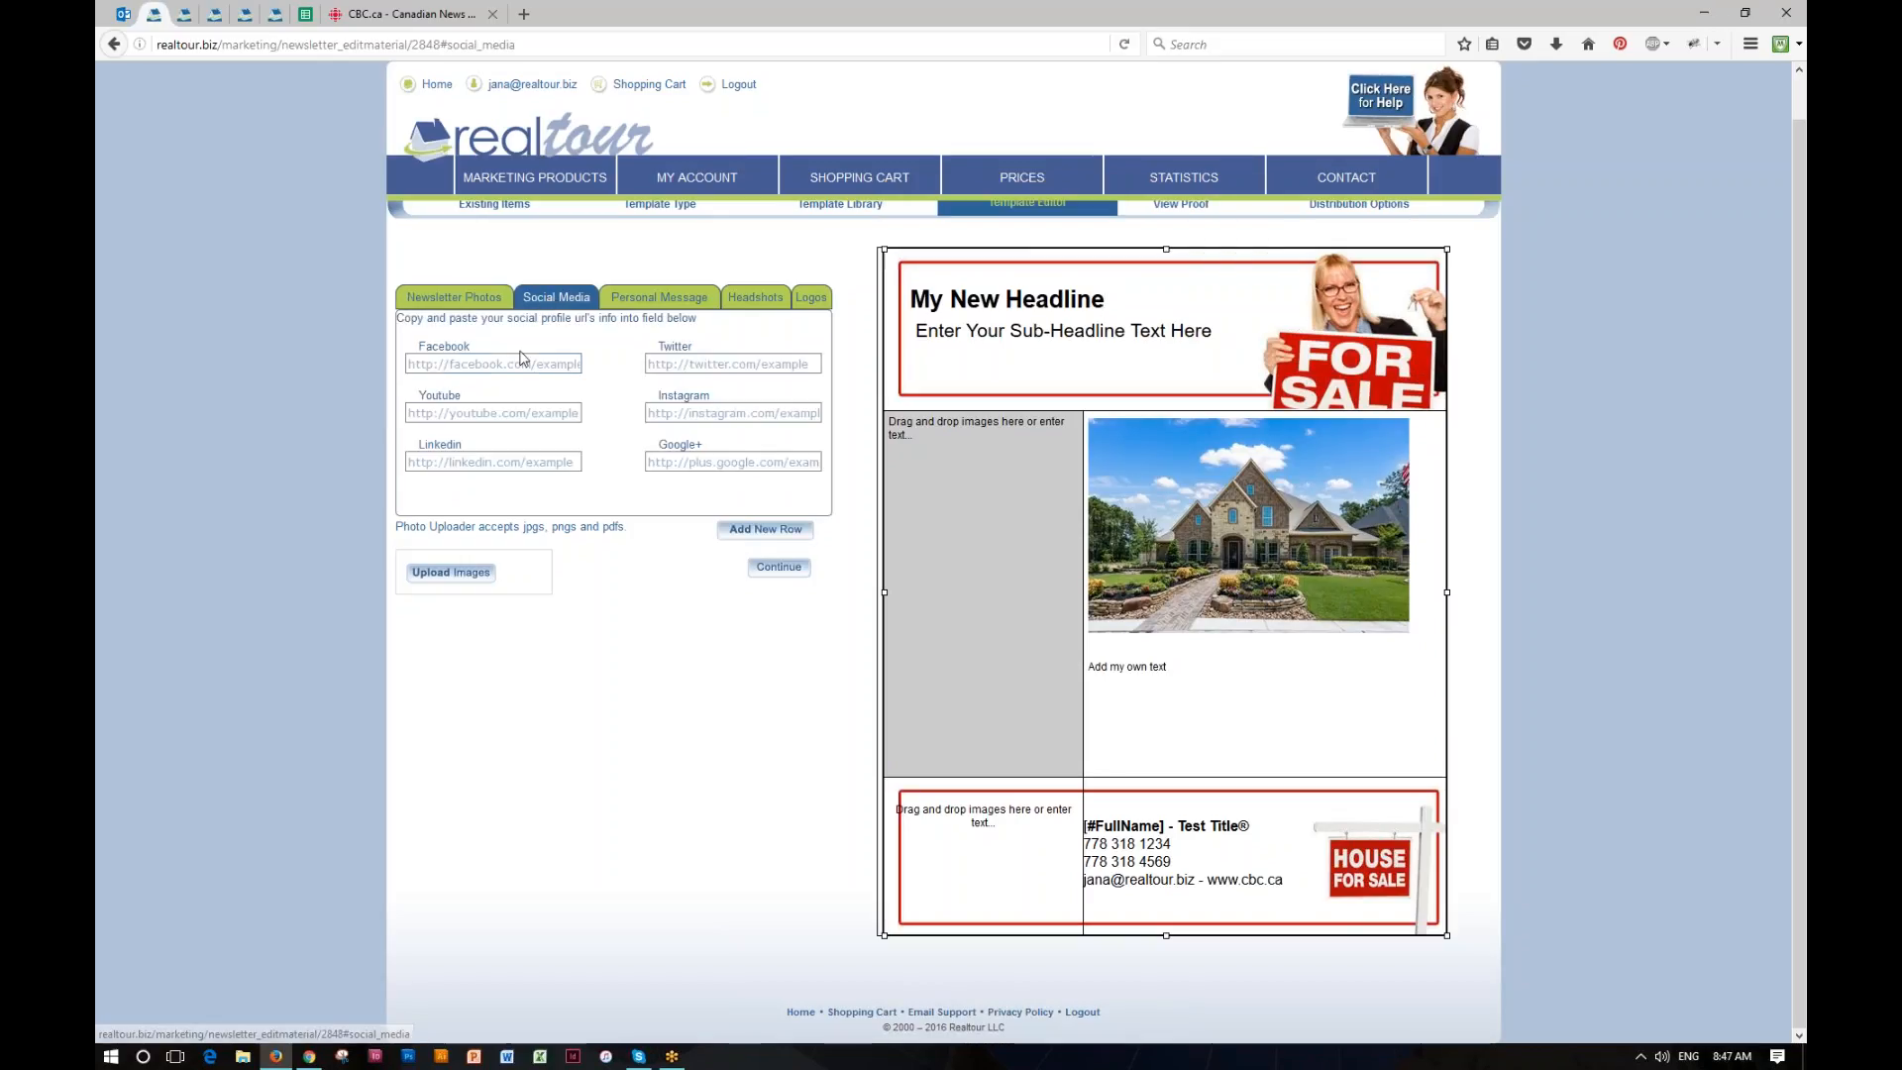
{"action": "type", "text": "q"}
{"action": "left_click", "coordinate": [518, 411]}
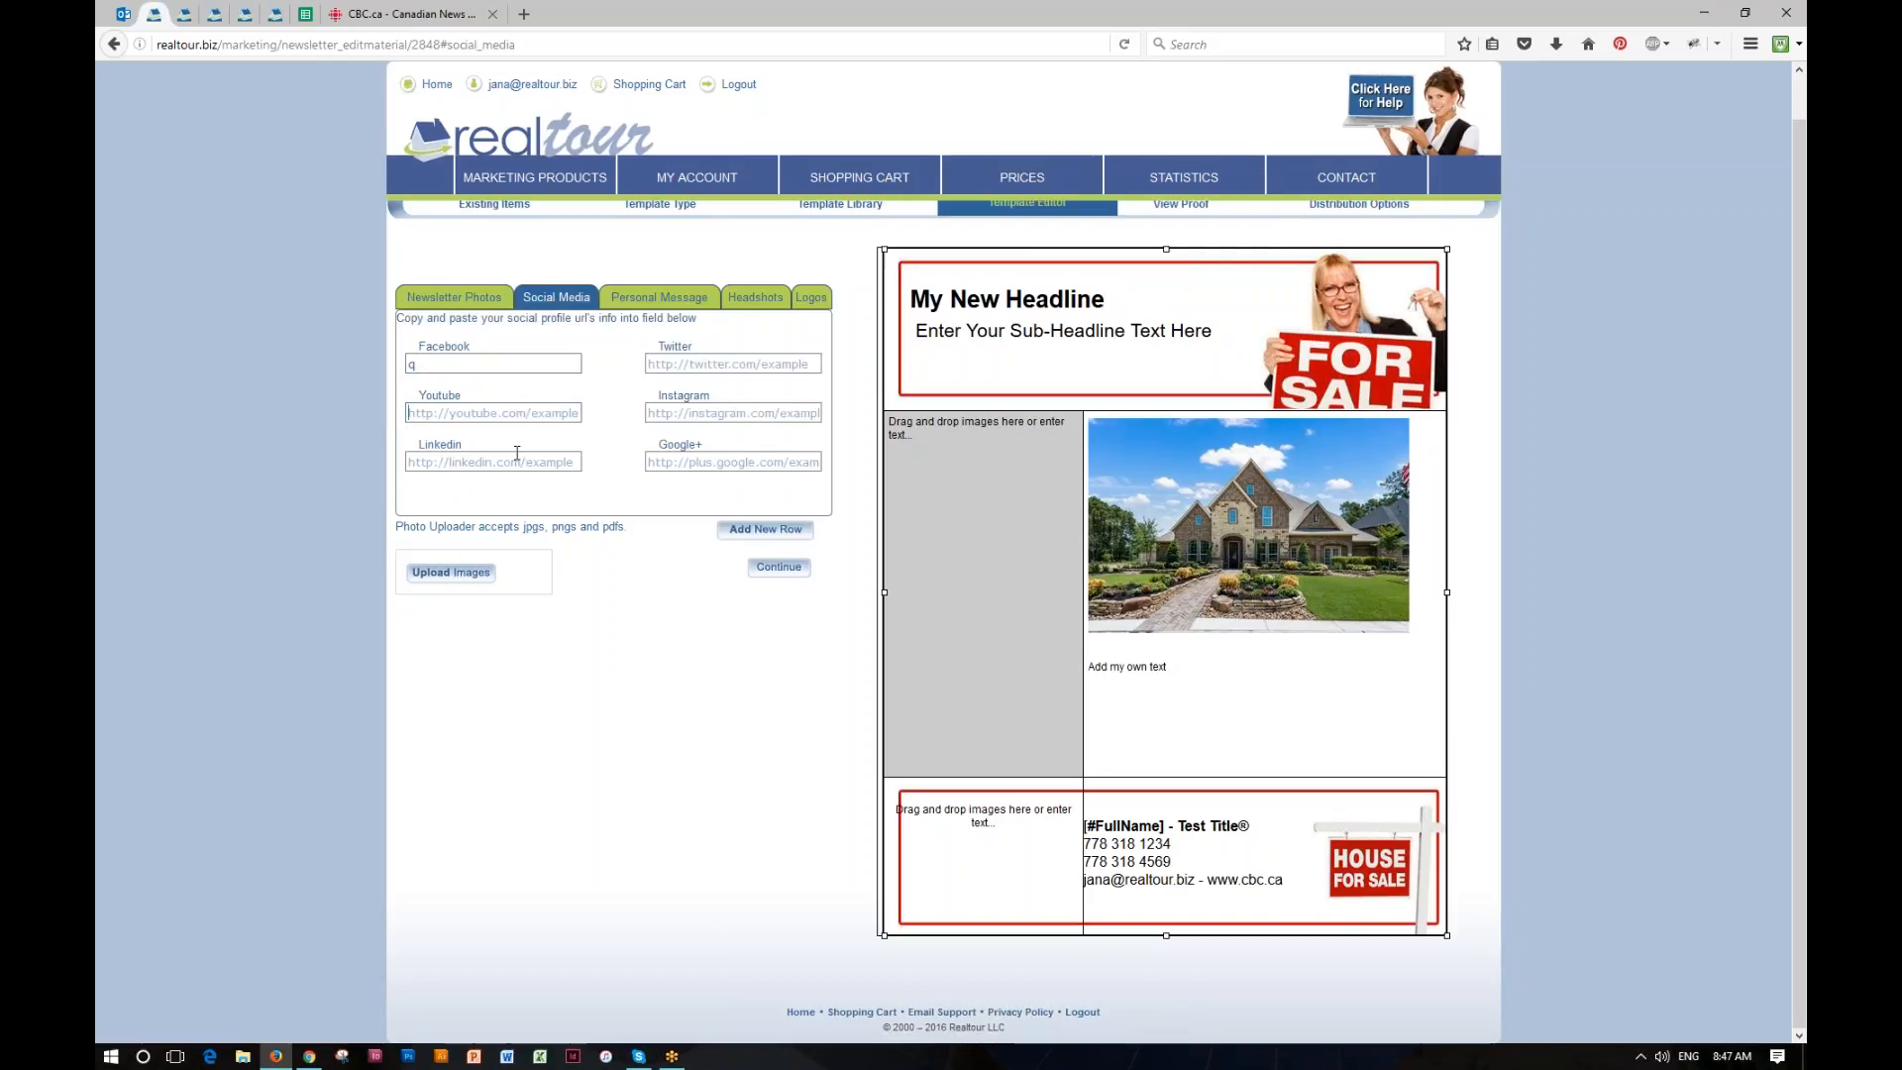
{"action": "type", "text": "q"}
{"action": "left_click", "coordinate": [517, 459]}
{"action": "type", "text": "qq"}
{"action": "left_click", "coordinate": [676, 411]}
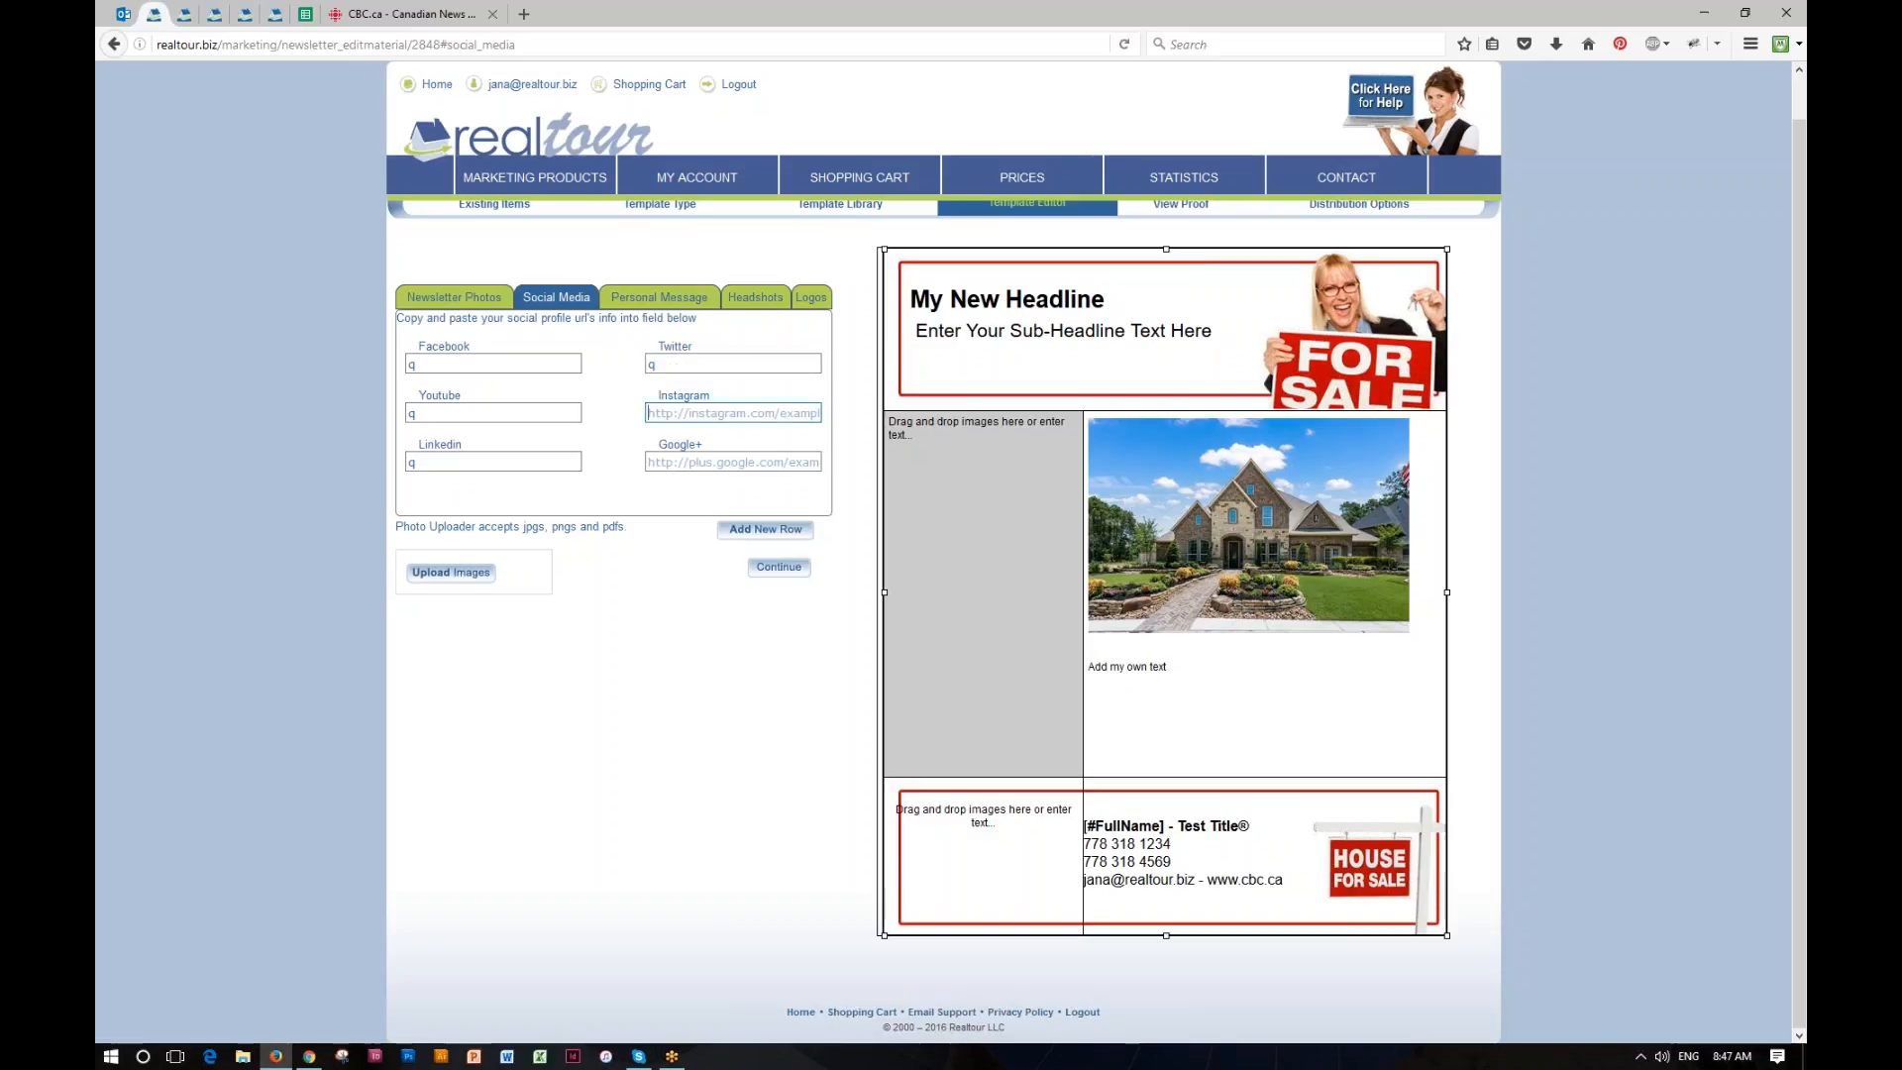
{"action": "type", "text": "q"}
{"action": "left_click", "coordinate": [674, 460]}
{"action": "type", "text": "q"}
Step: Enter the personal message "Add my own message!!!" for the newsletter
{"action": "left_click", "coordinate": [659, 297]}
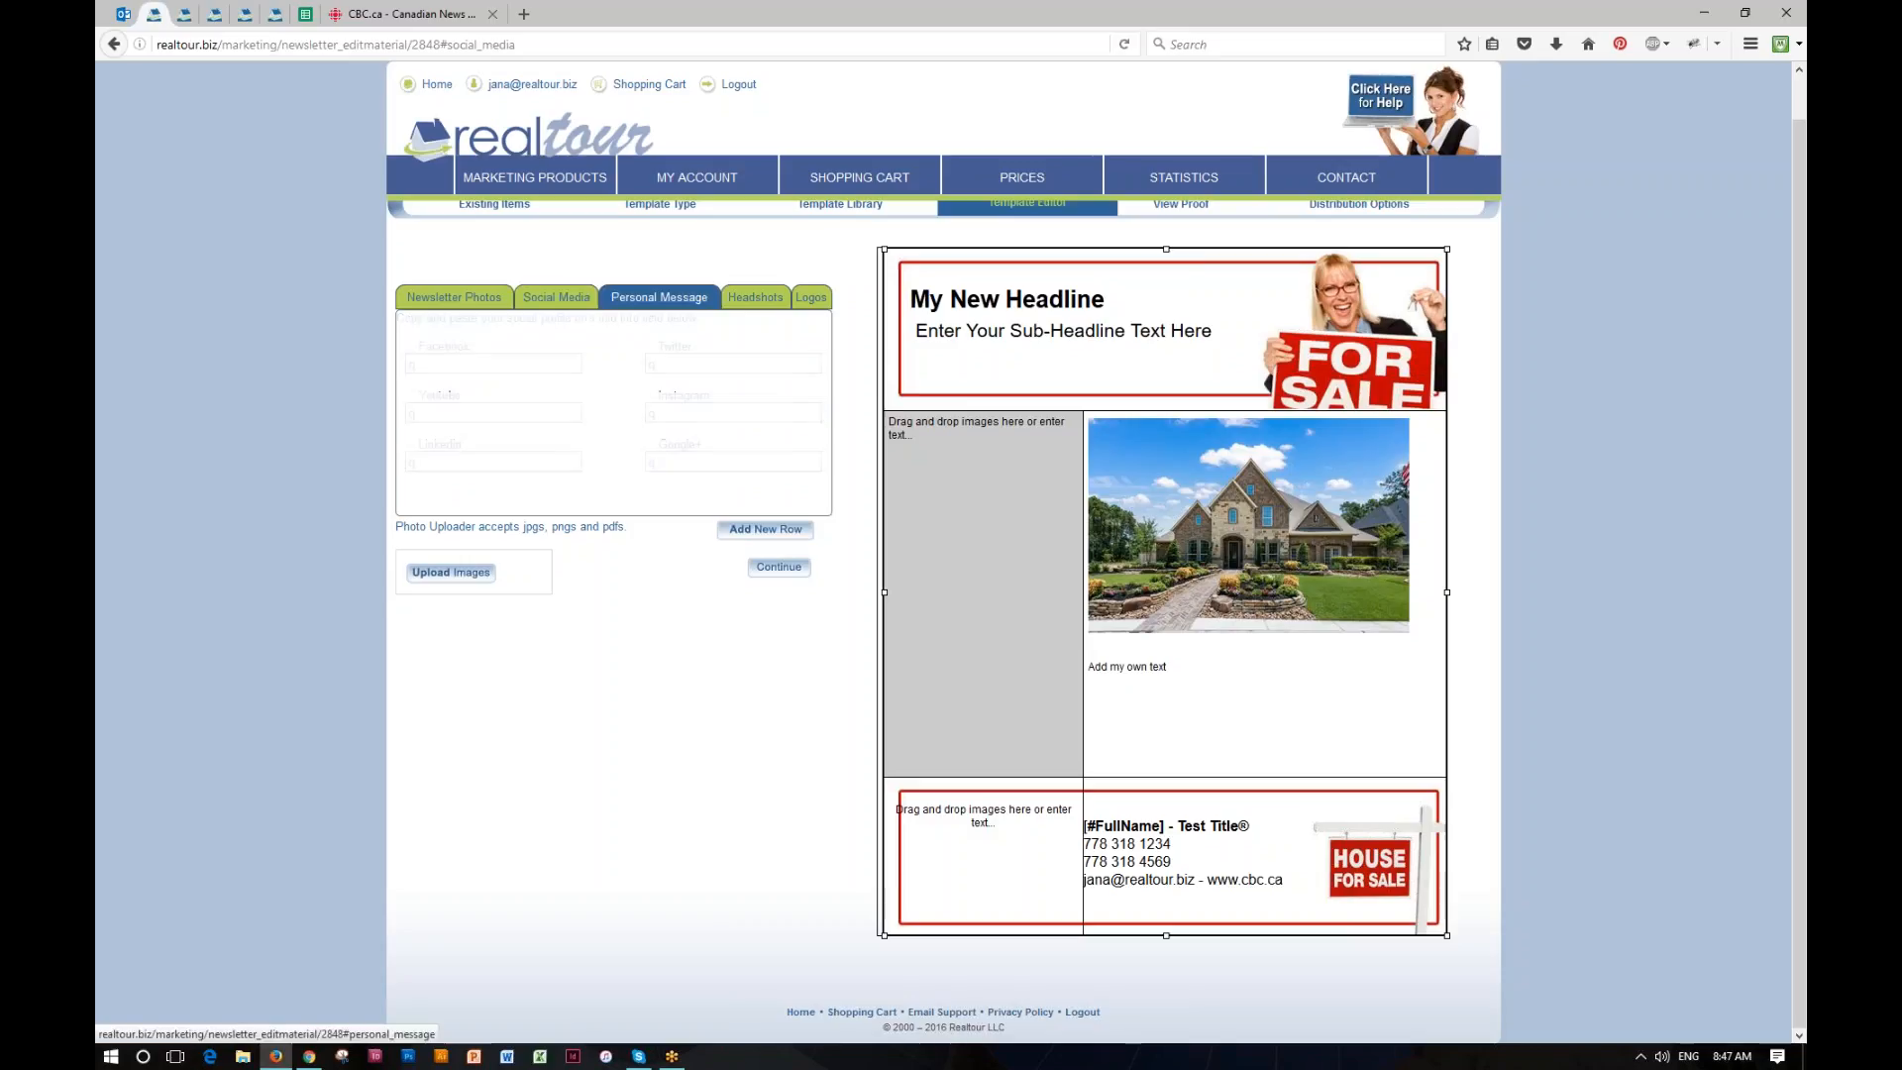
{"action": "type", "text": "A"}
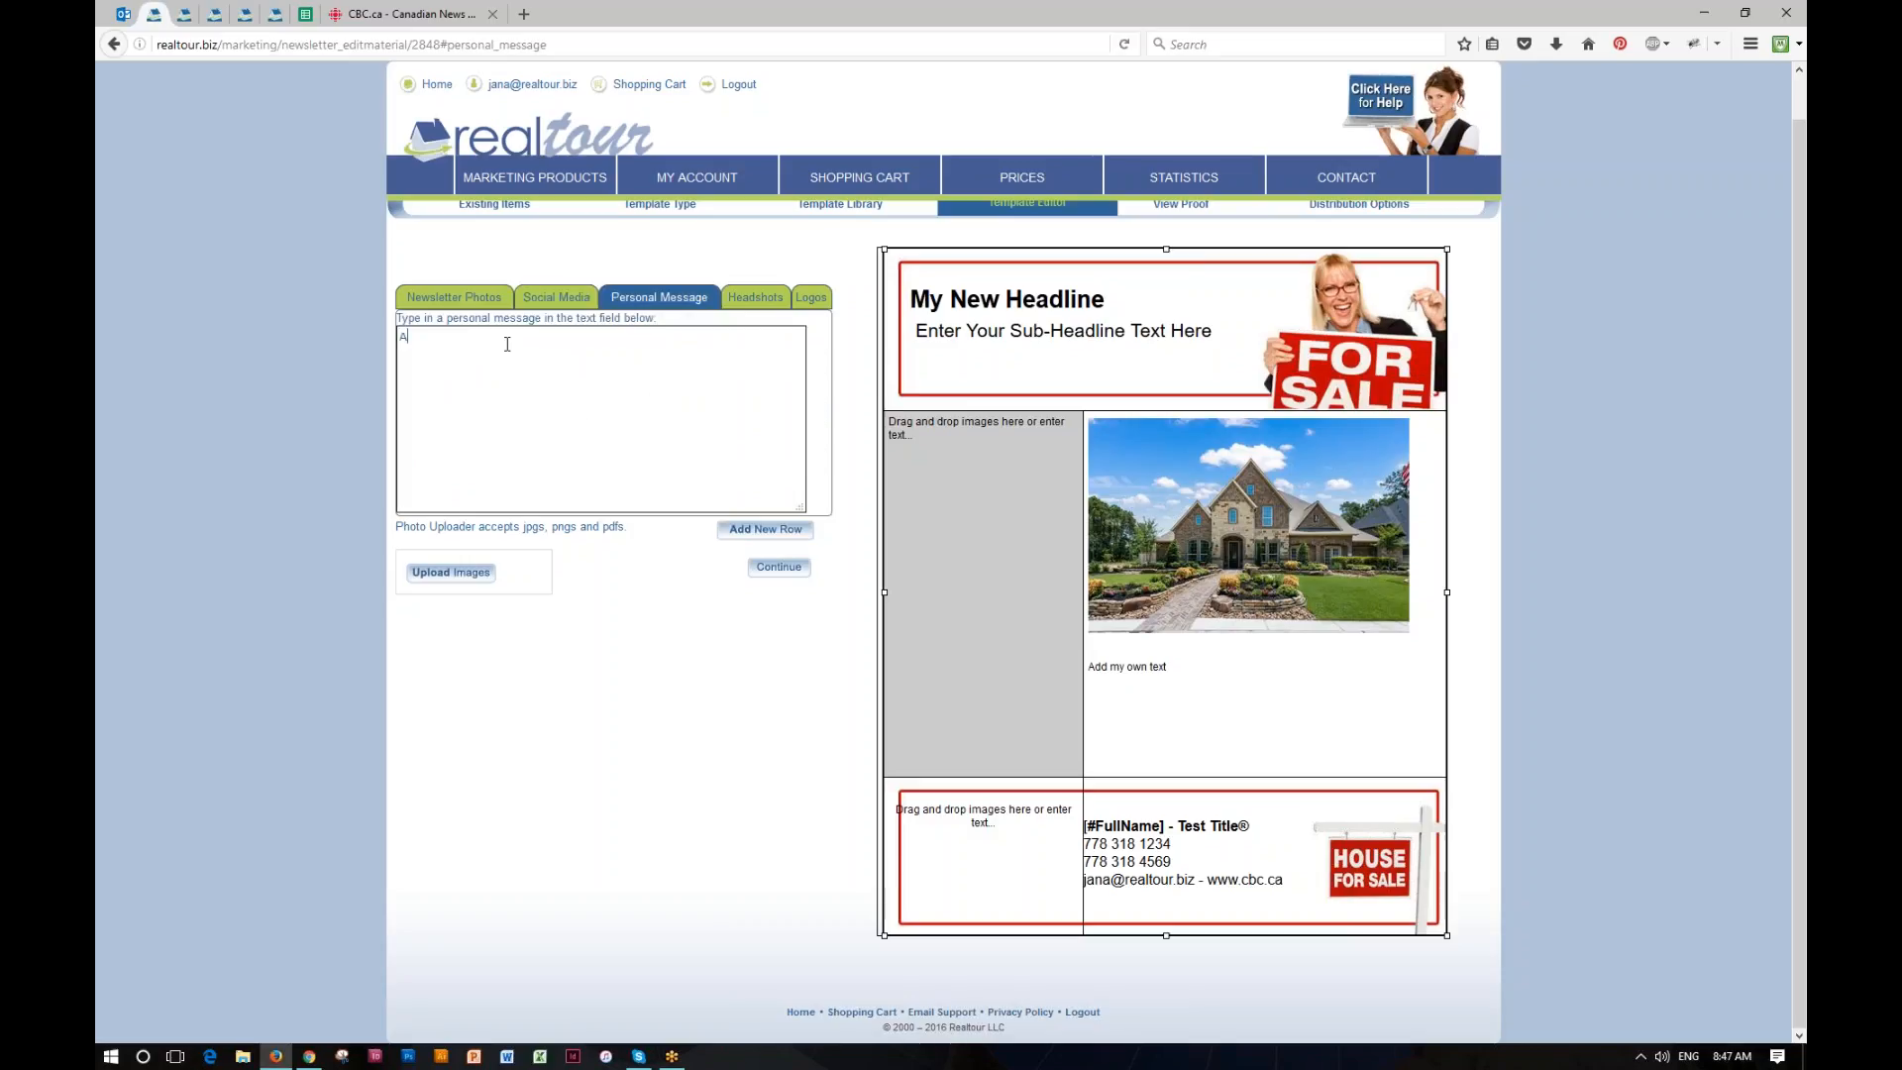
{"action": "type", "text": "dd my own message!!!"}
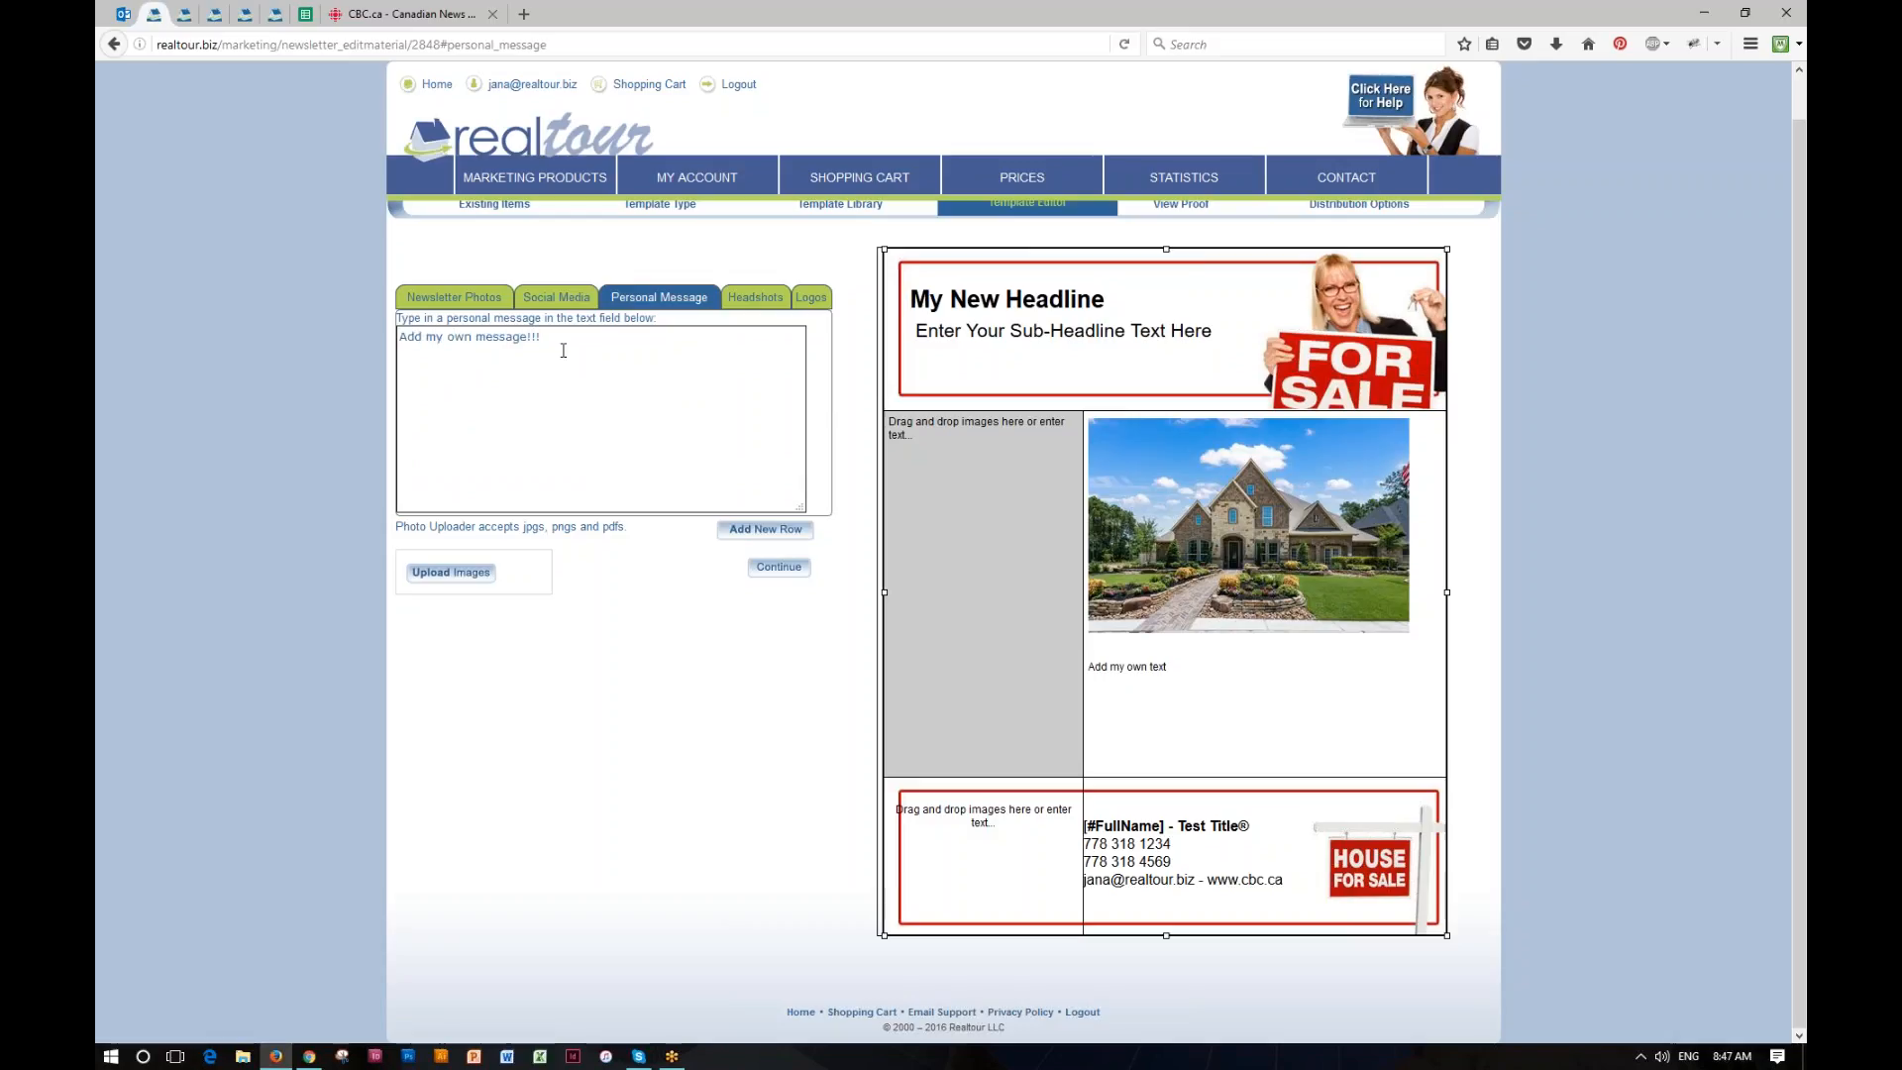
Step: Try to place the dark-haired woman's headshot in the image area of the newsletter's footer
{"action": "left_click", "coordinate": [757, 298]}
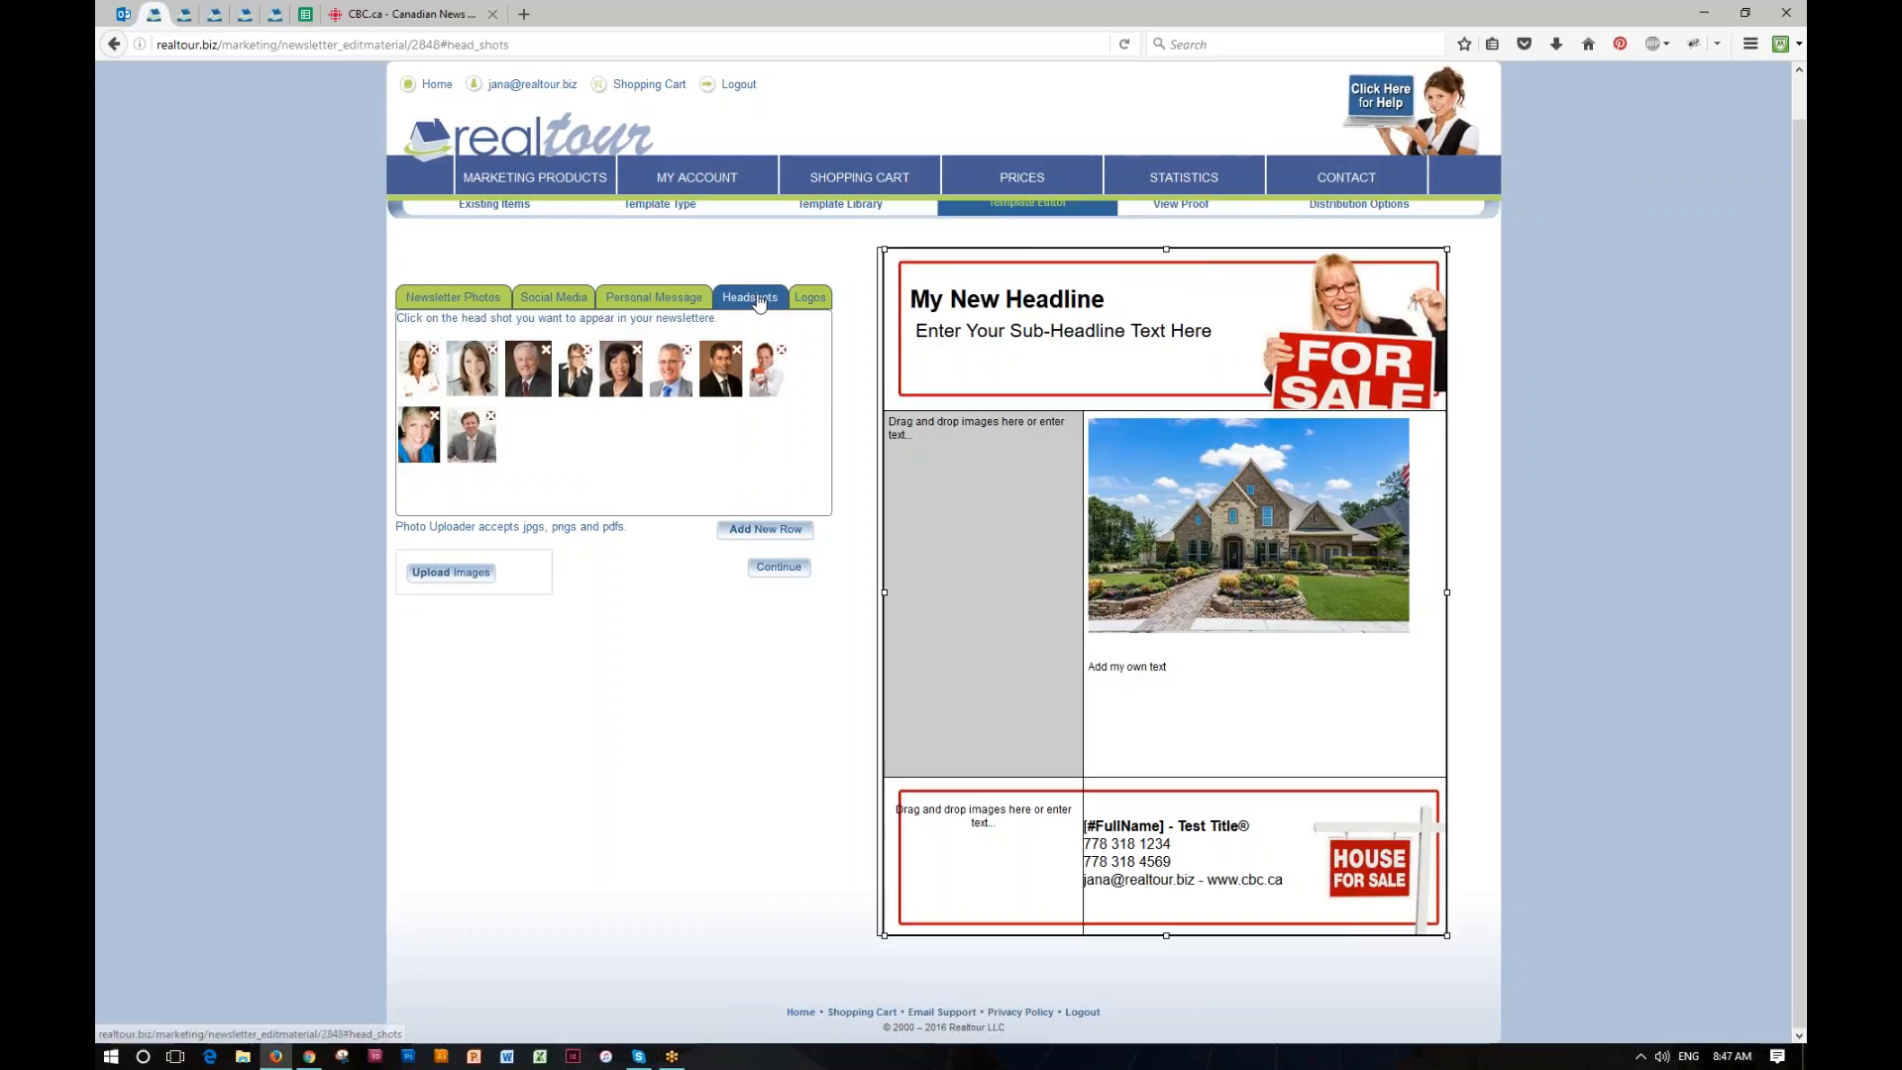
{"action": "left_click_drag", "start_coordinate": [624, 376], "coordinate": [1042, 931]}
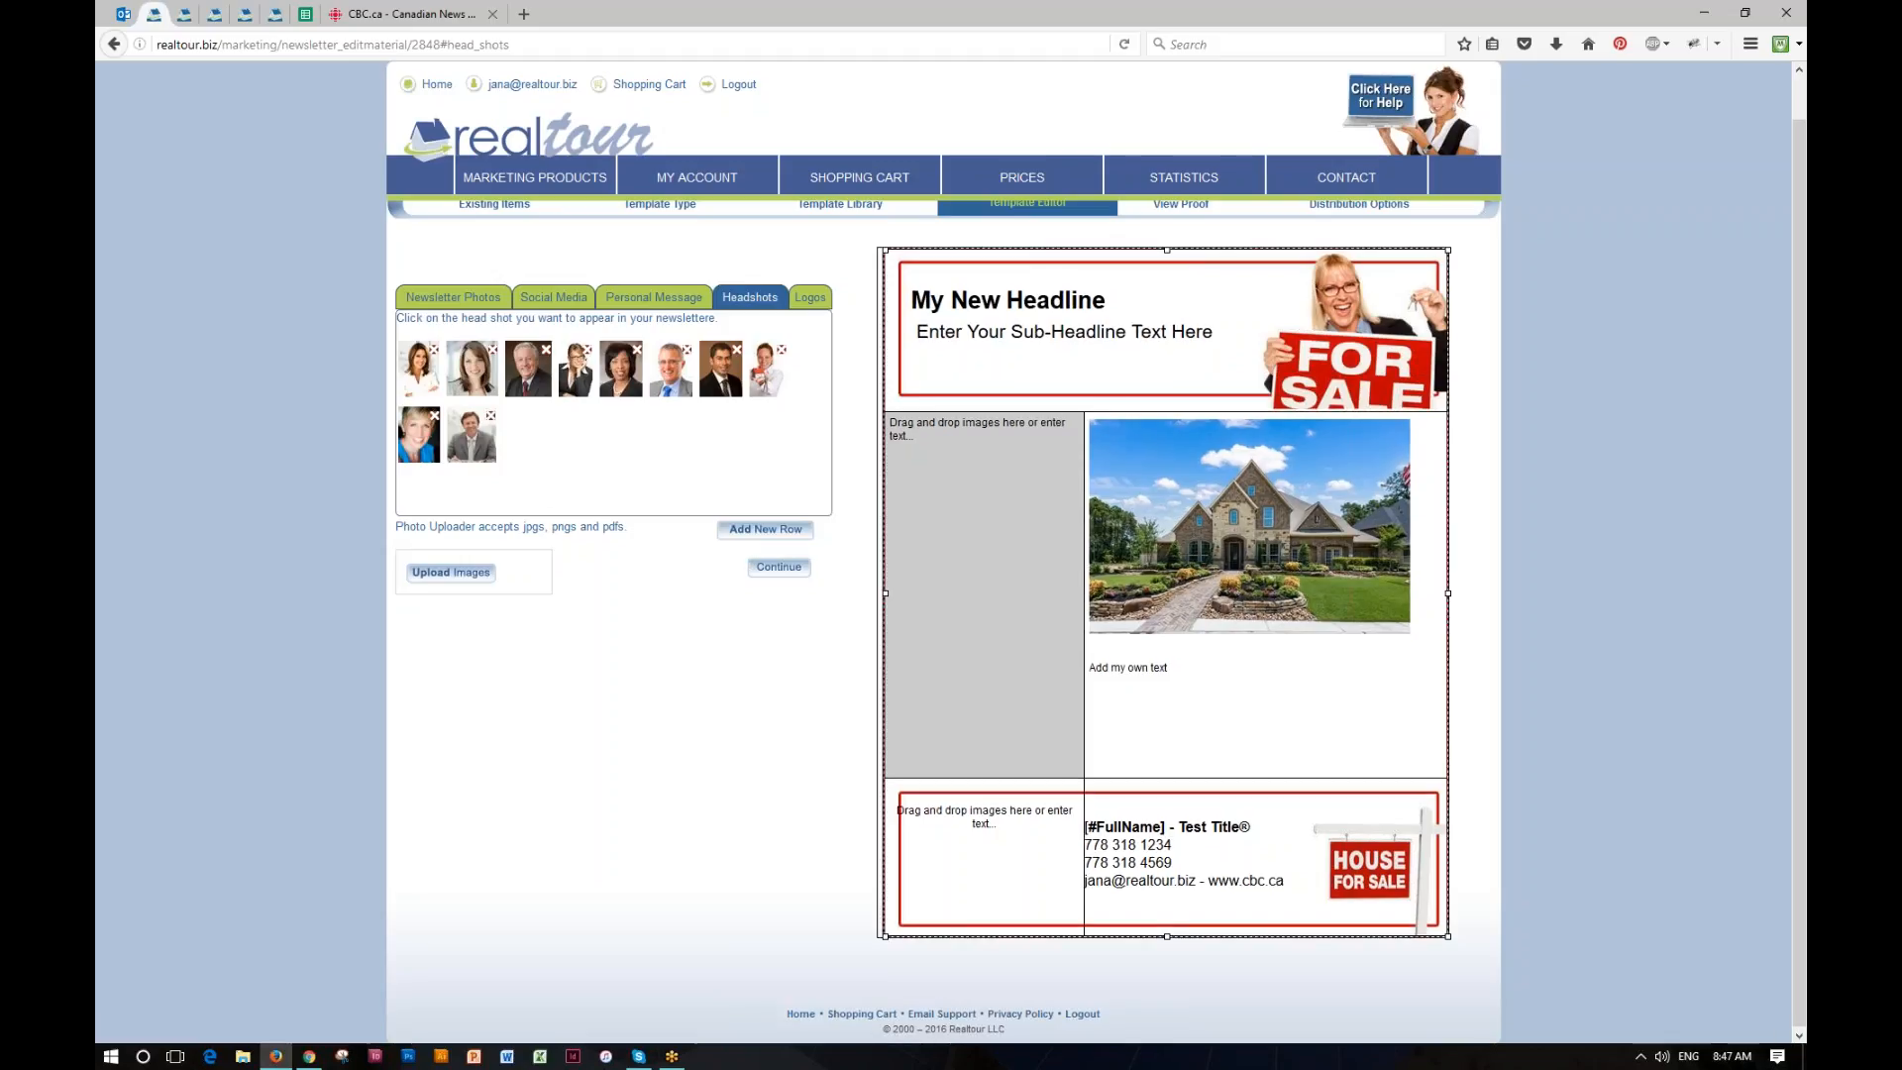
Step: Finish editing the newsletter and save it with the subject line "My Subject"
{"action": "scroll", "coordinate": [963, 566], "scroll_direction": "up", "scroll_amount": 1}
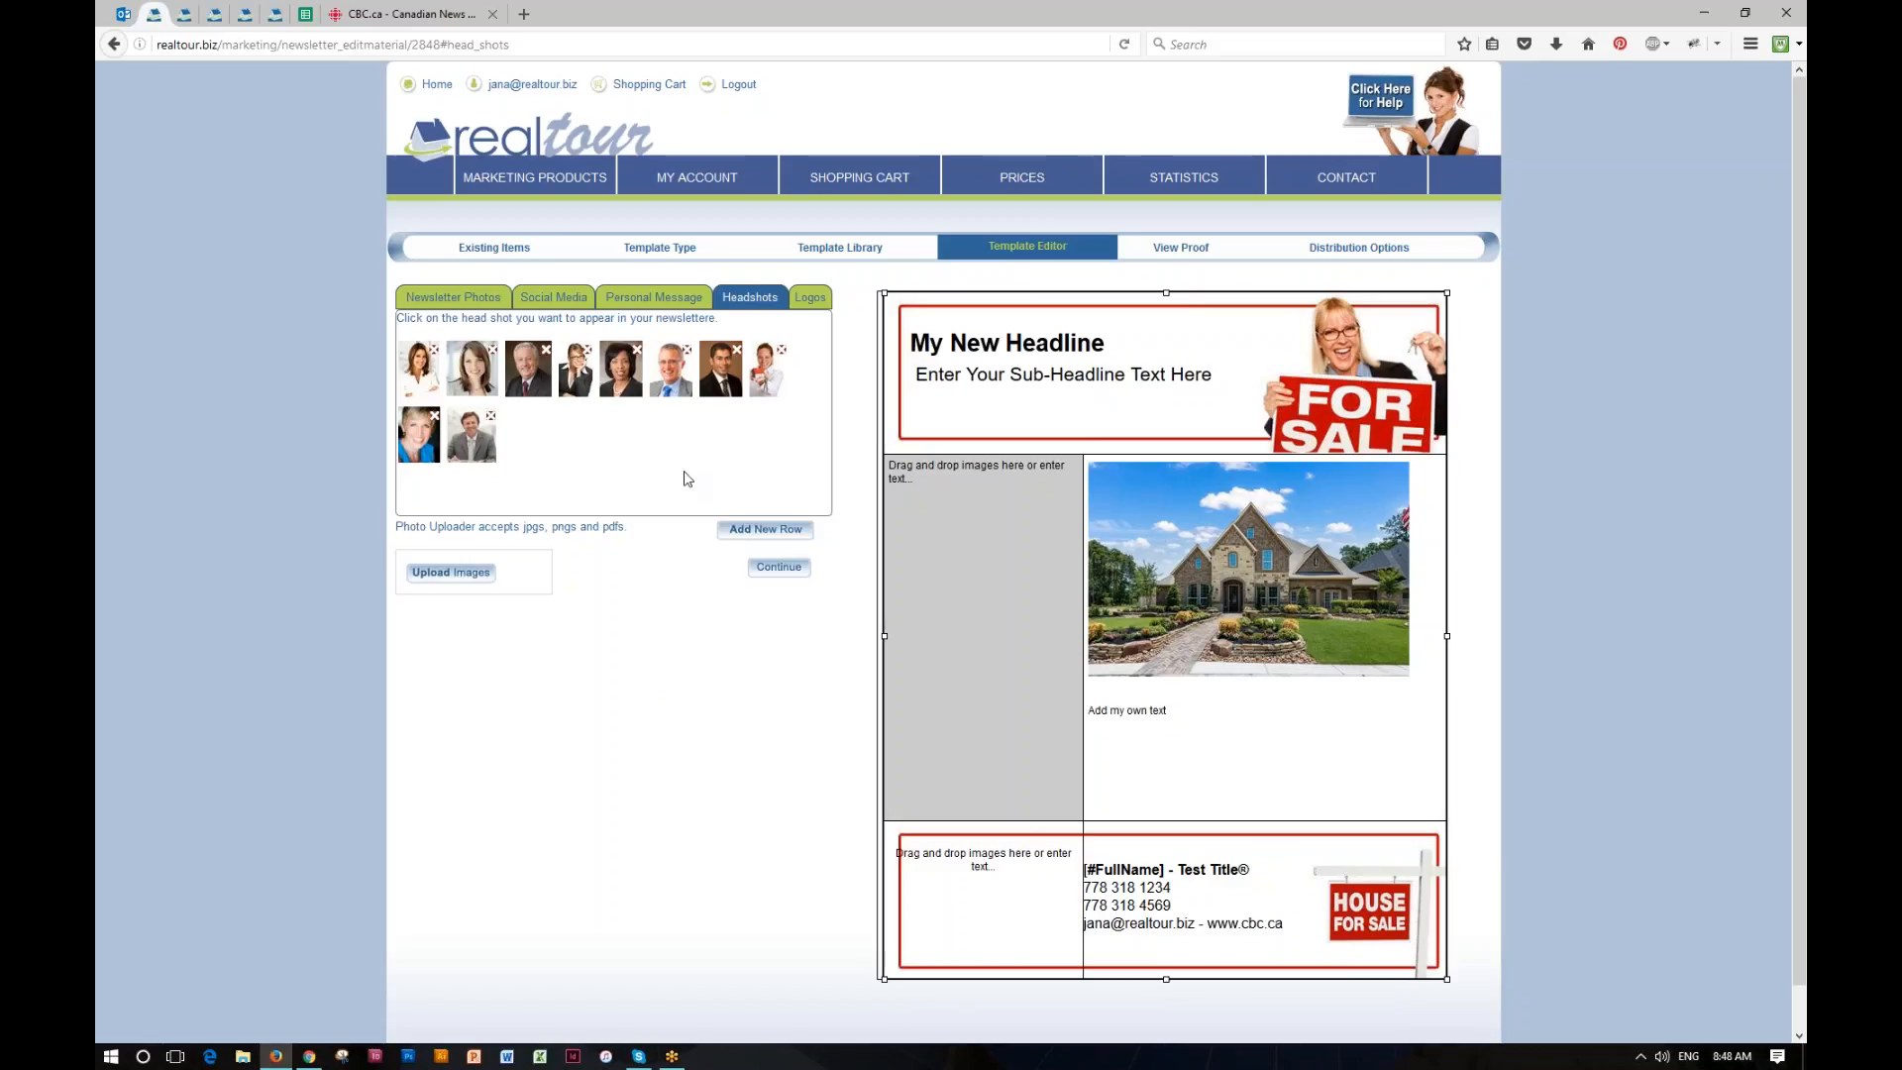
{"action": "left_click", "coordinate": [779, 573]}
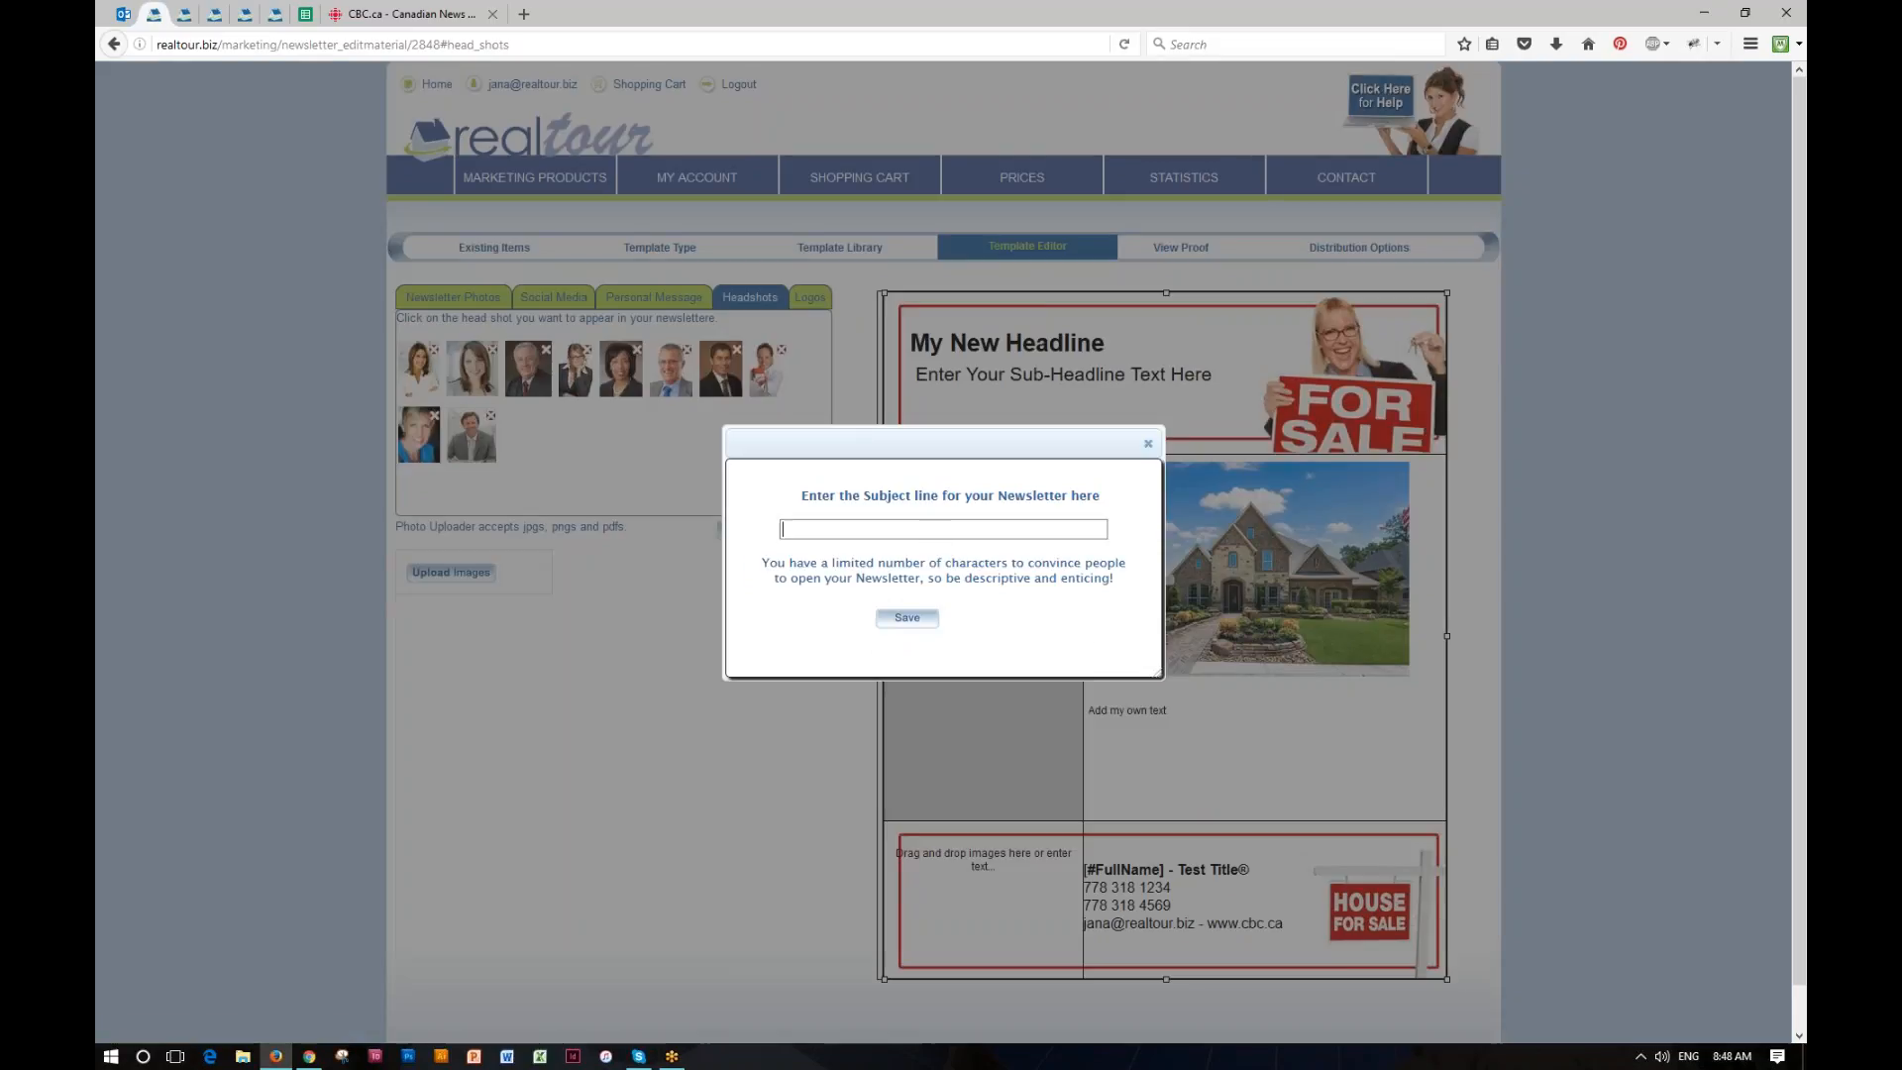
{"action": "type", "text": "My S"}
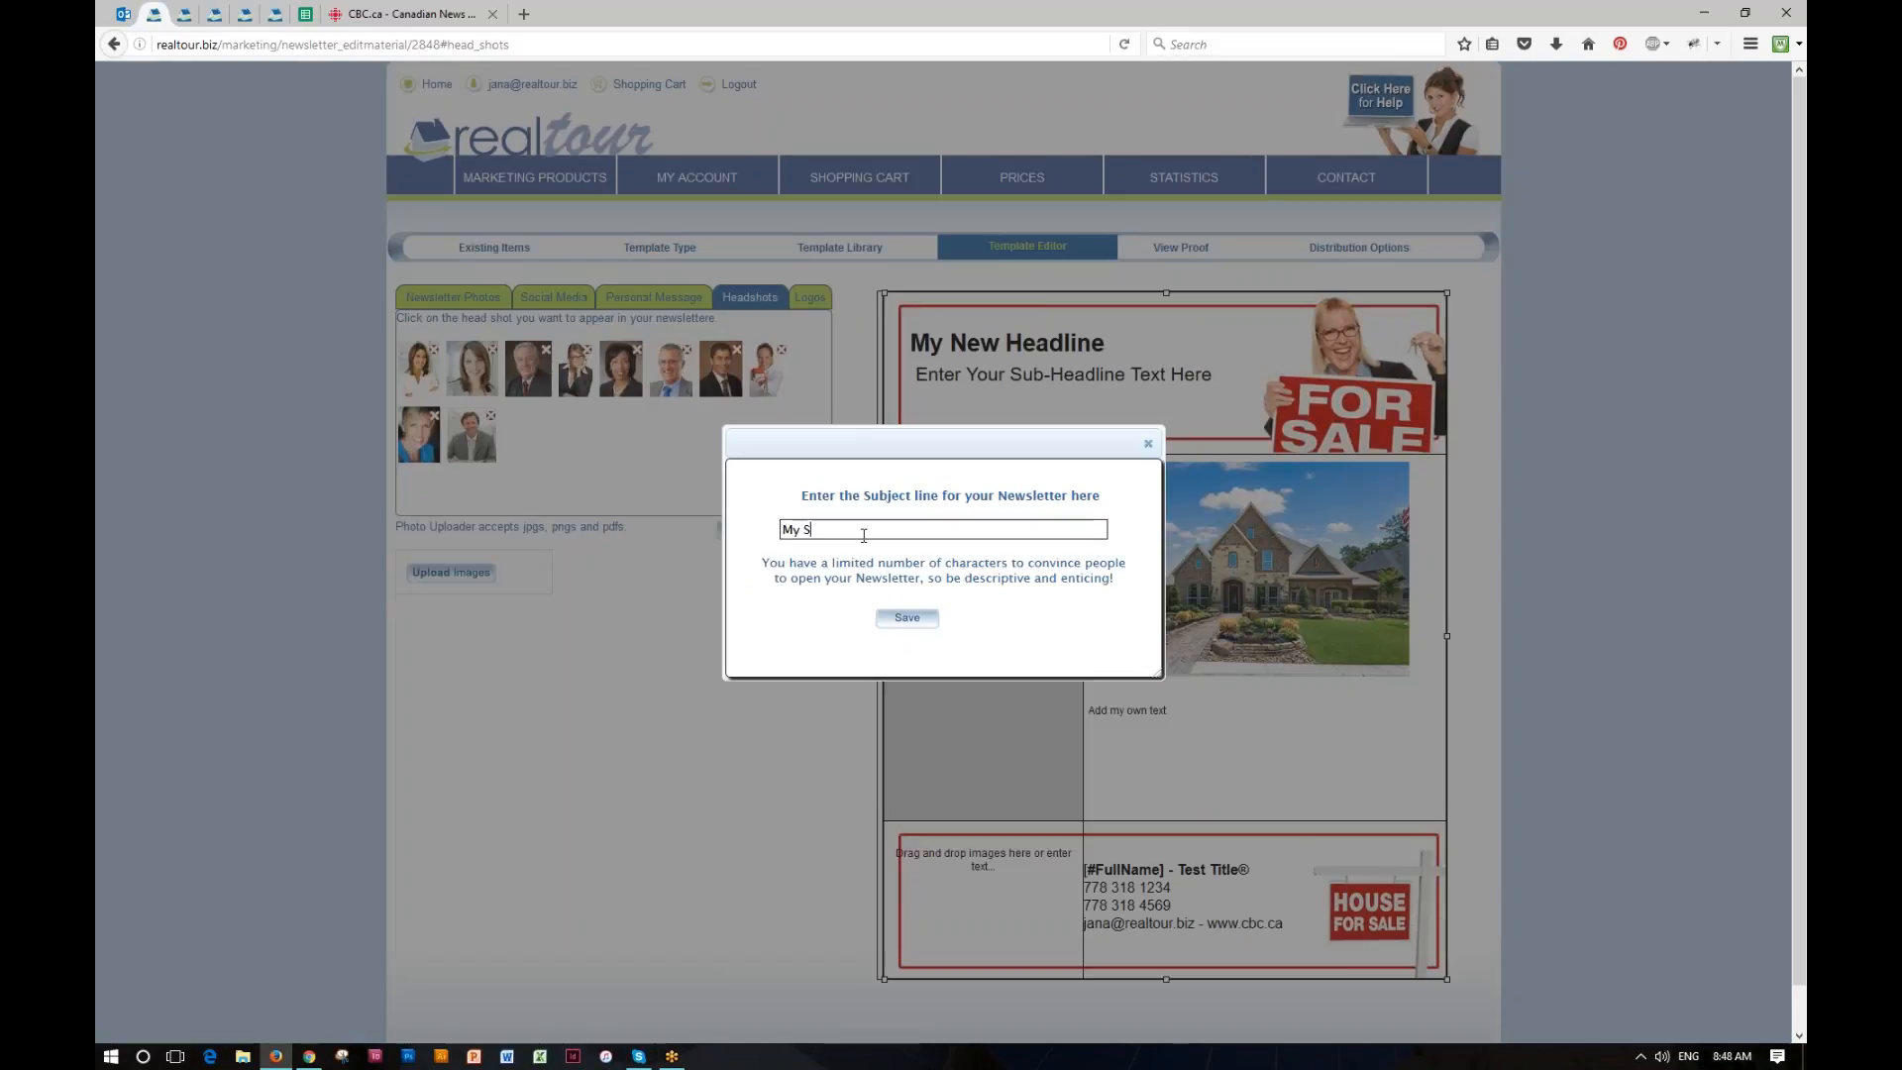
{"action": "type", "text": "ubject"}
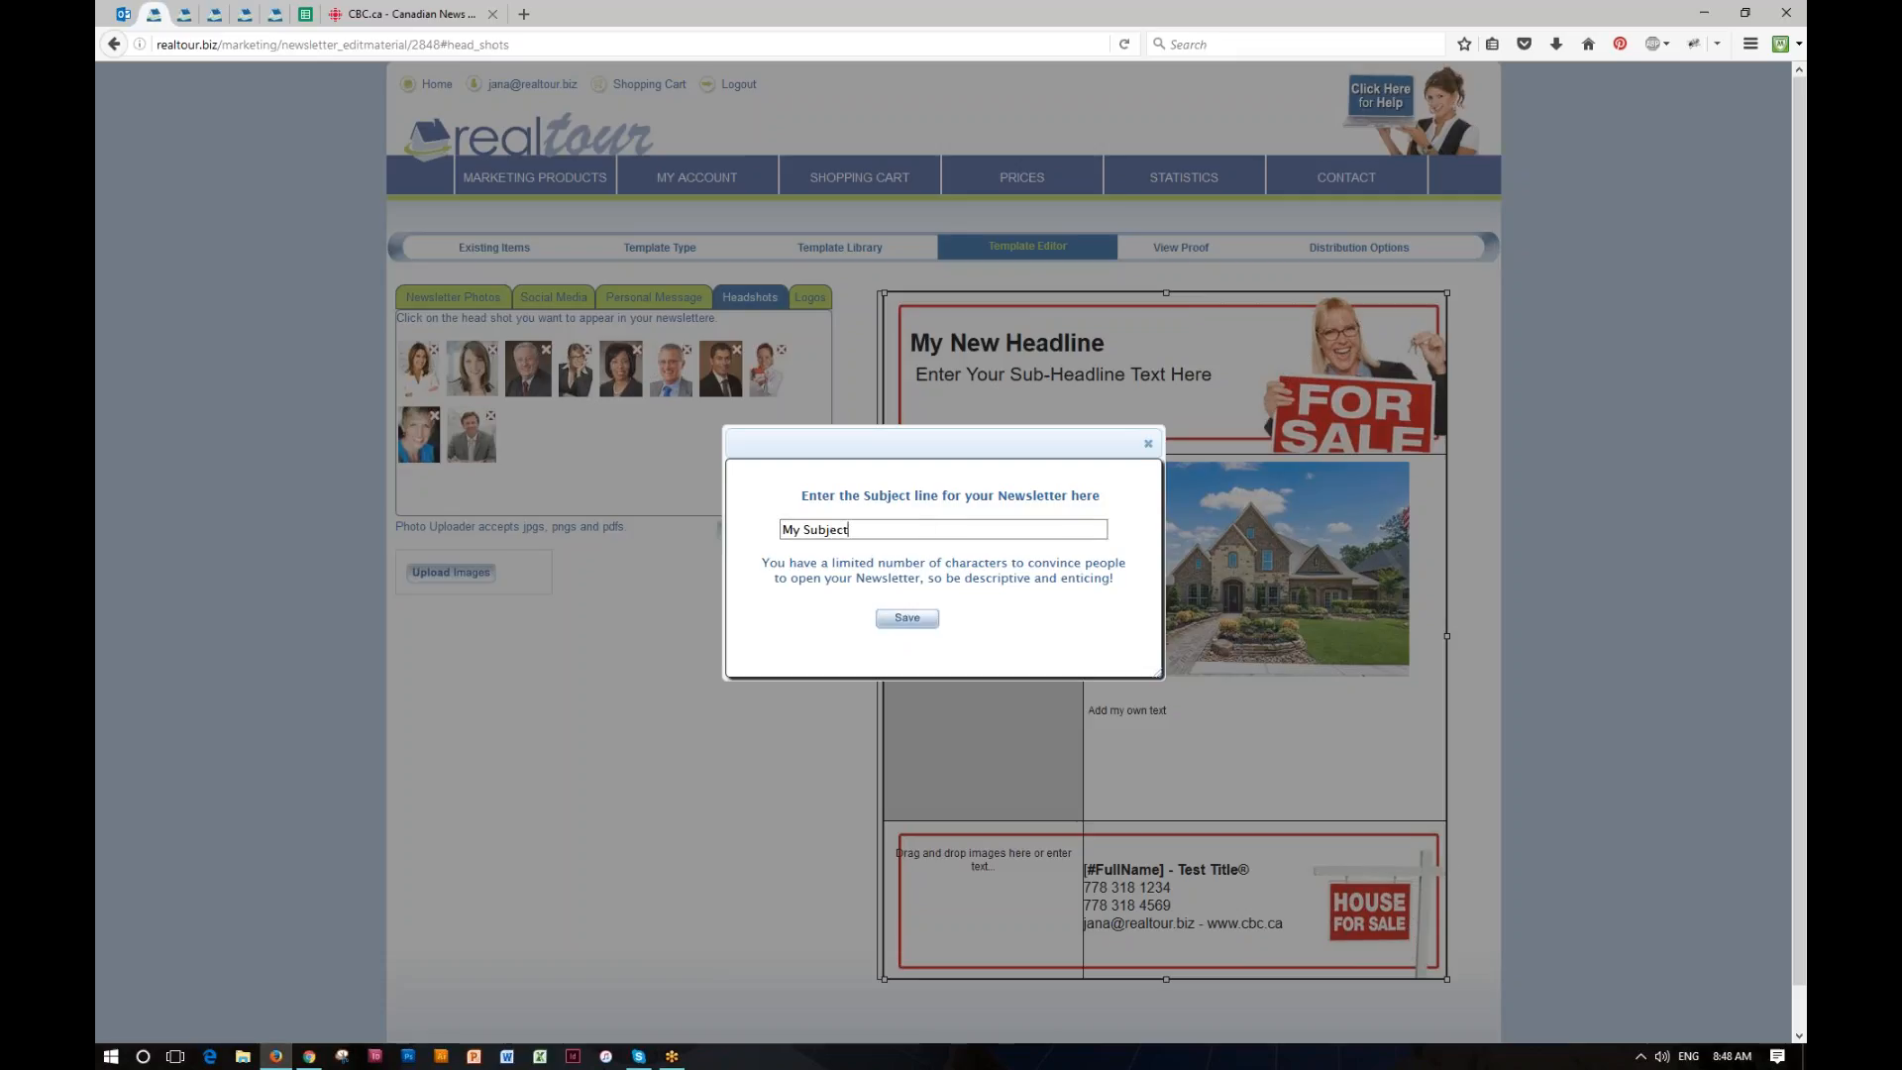
{"action": "key", "text": "Return"}
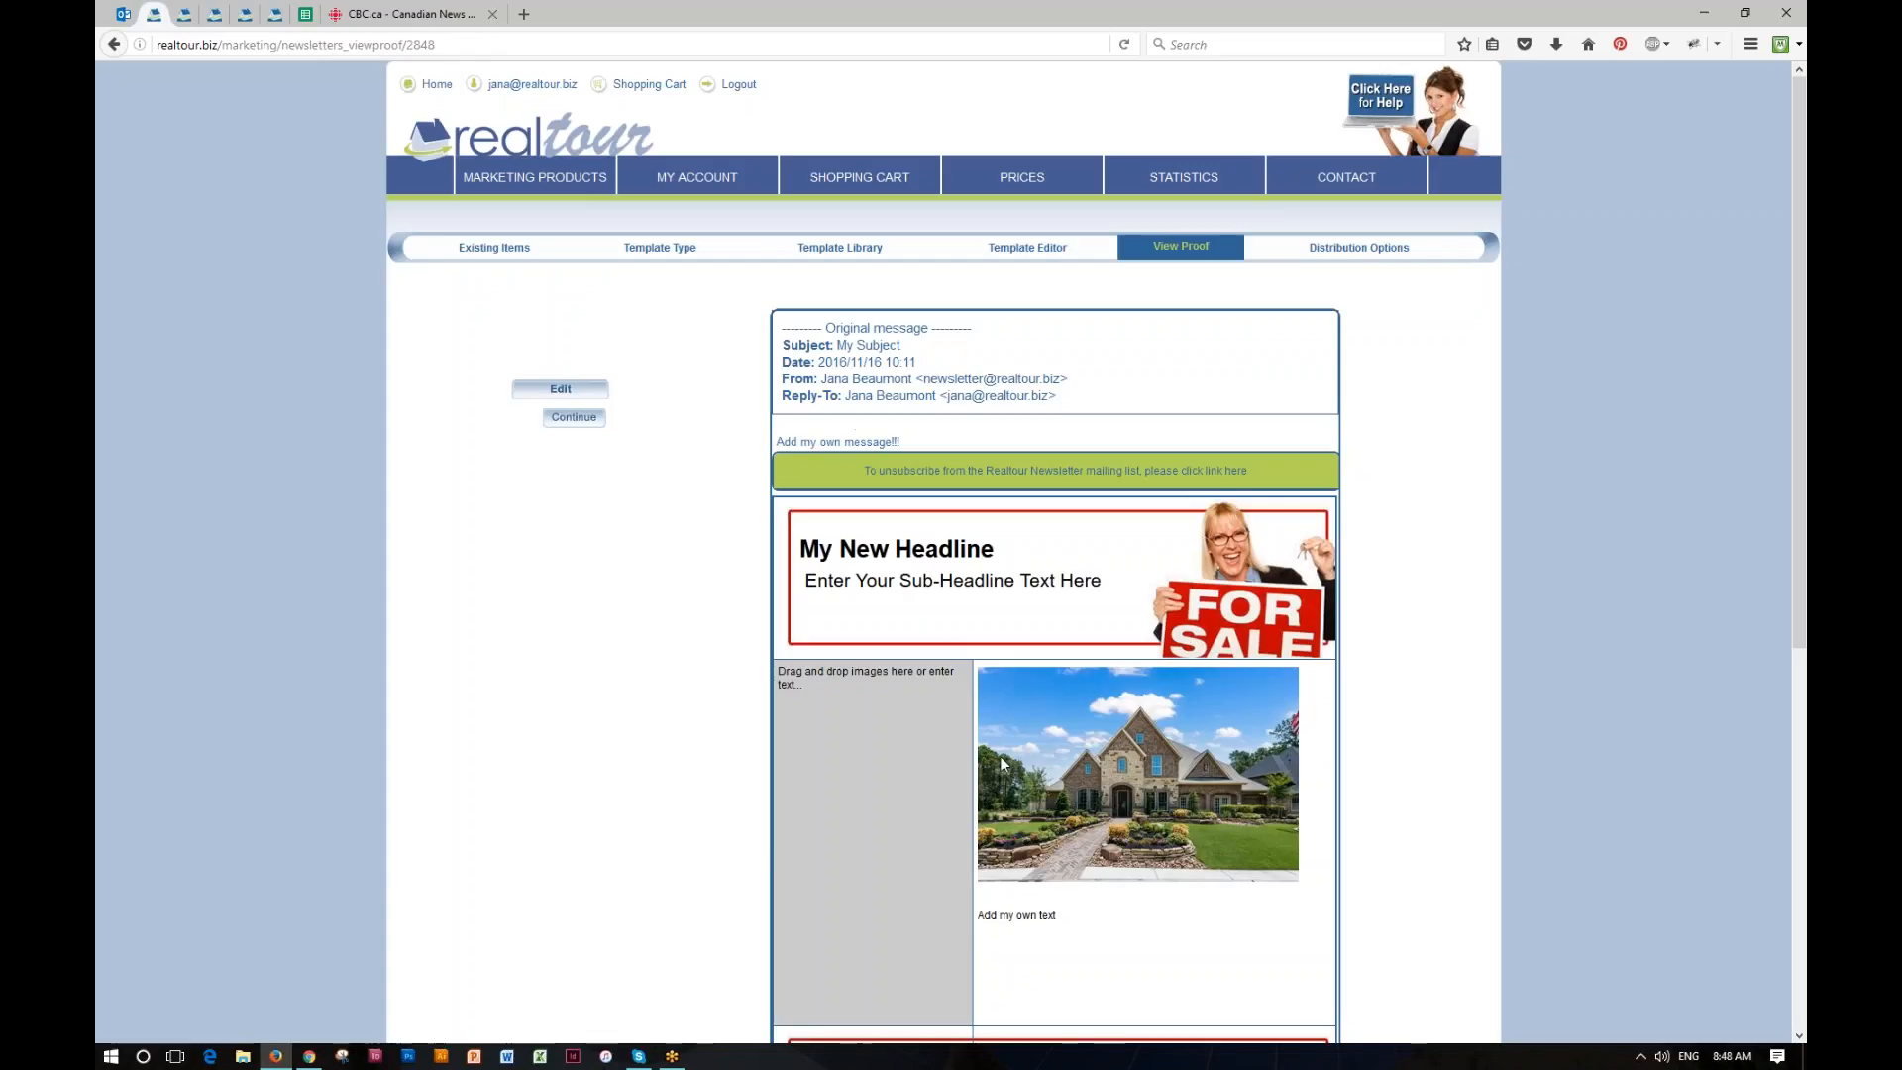
Step: Review the newsletter proof down to its footer and proceed to the distribution options
{"action": "scroll", "coordinate": [961, 822], "scroll_direction": "down", "scroll_amount": 5}
{"action": "scroll", "coordinate": [968, 809], "scroll_direction": "down", "scroll_amount": 1}
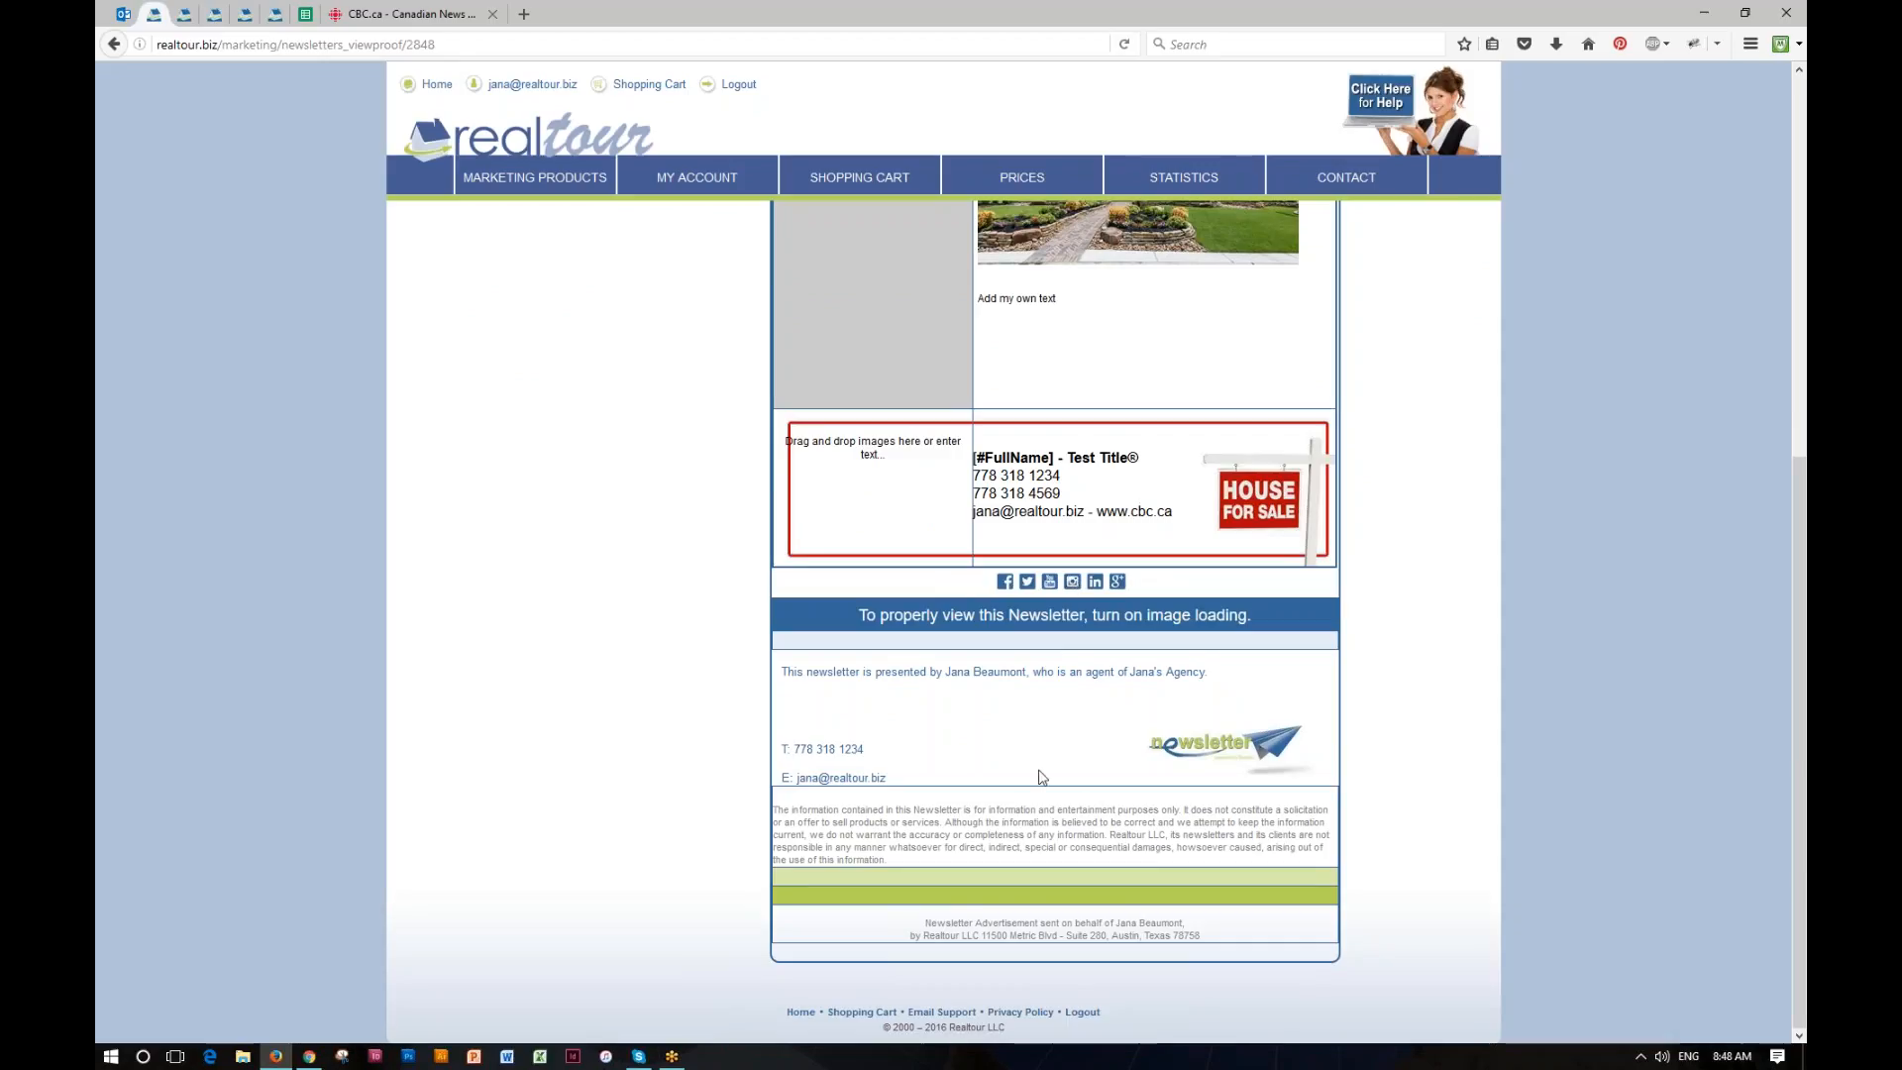
{"action": "scroll", "coordinate": [466, 491], "scroll_direction": "up", "scroll_amount": 6}
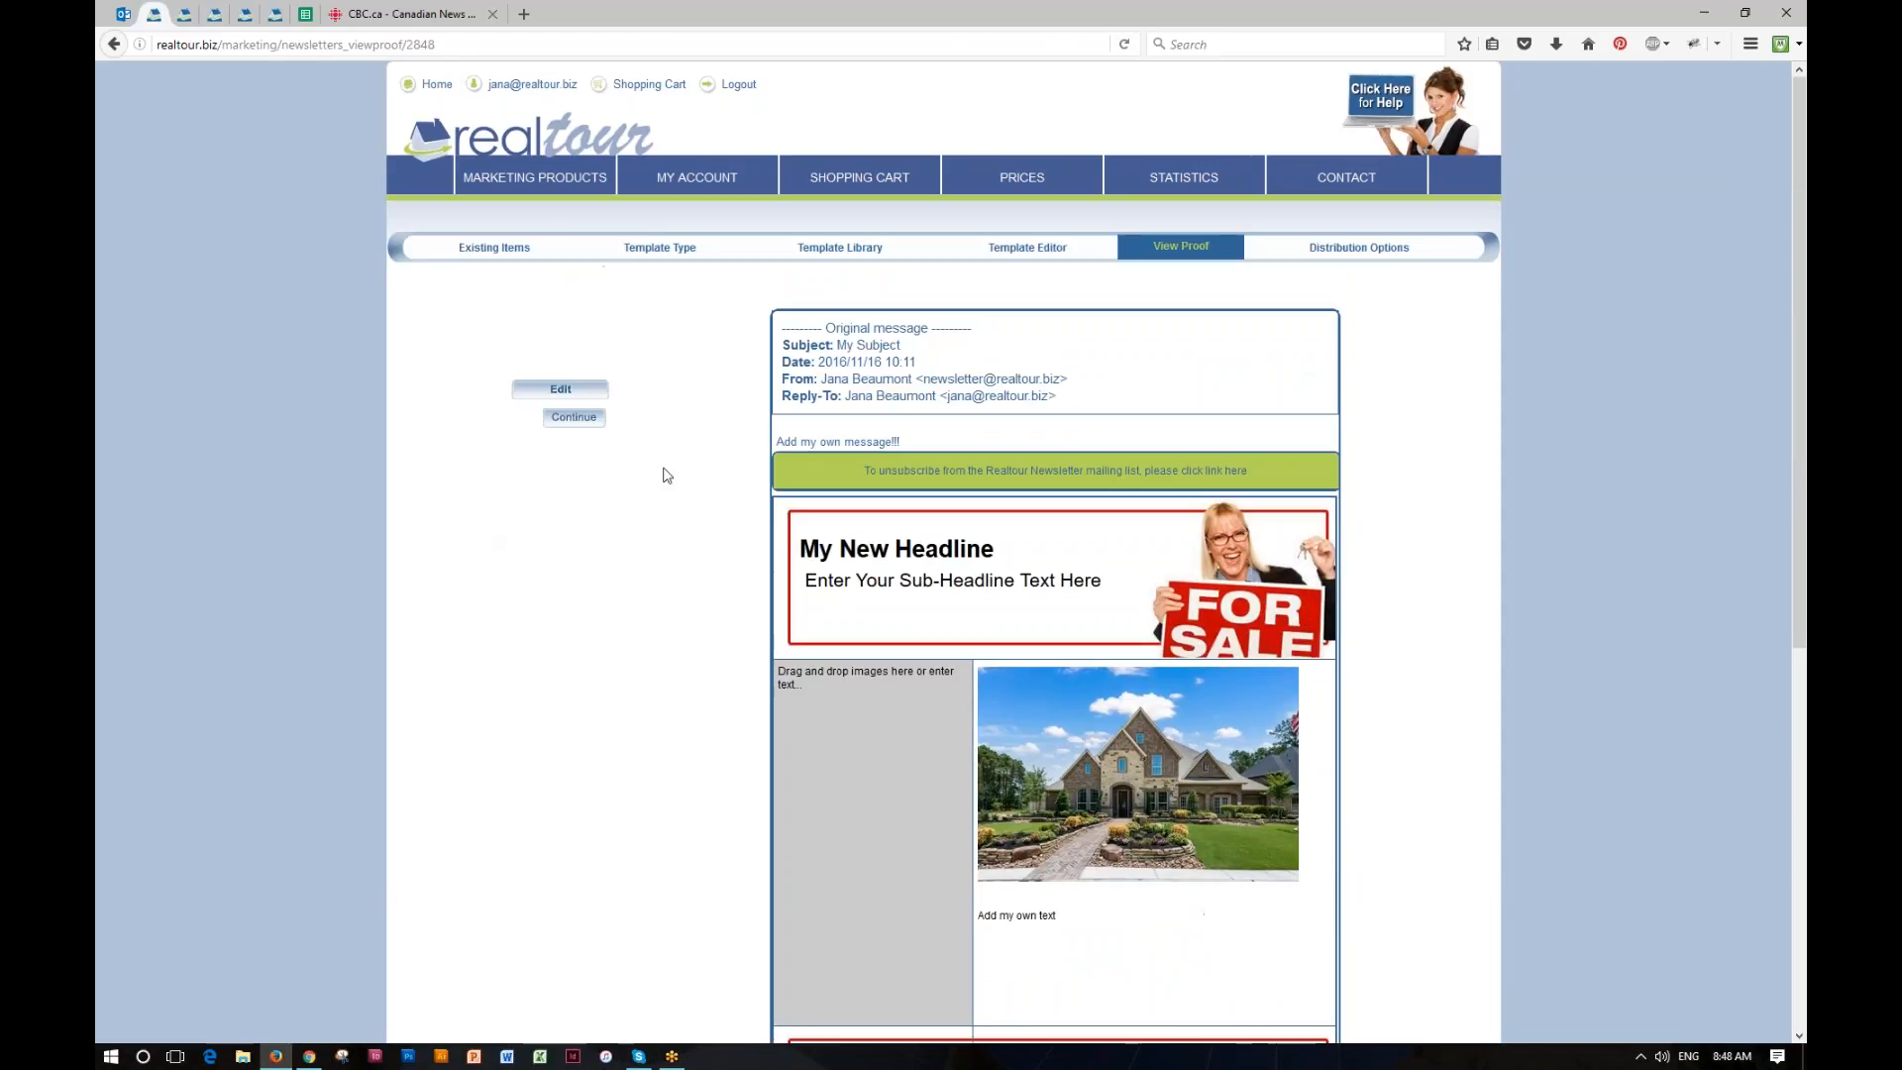
{"action": "left_click", "coordinate": [1377, 249]}
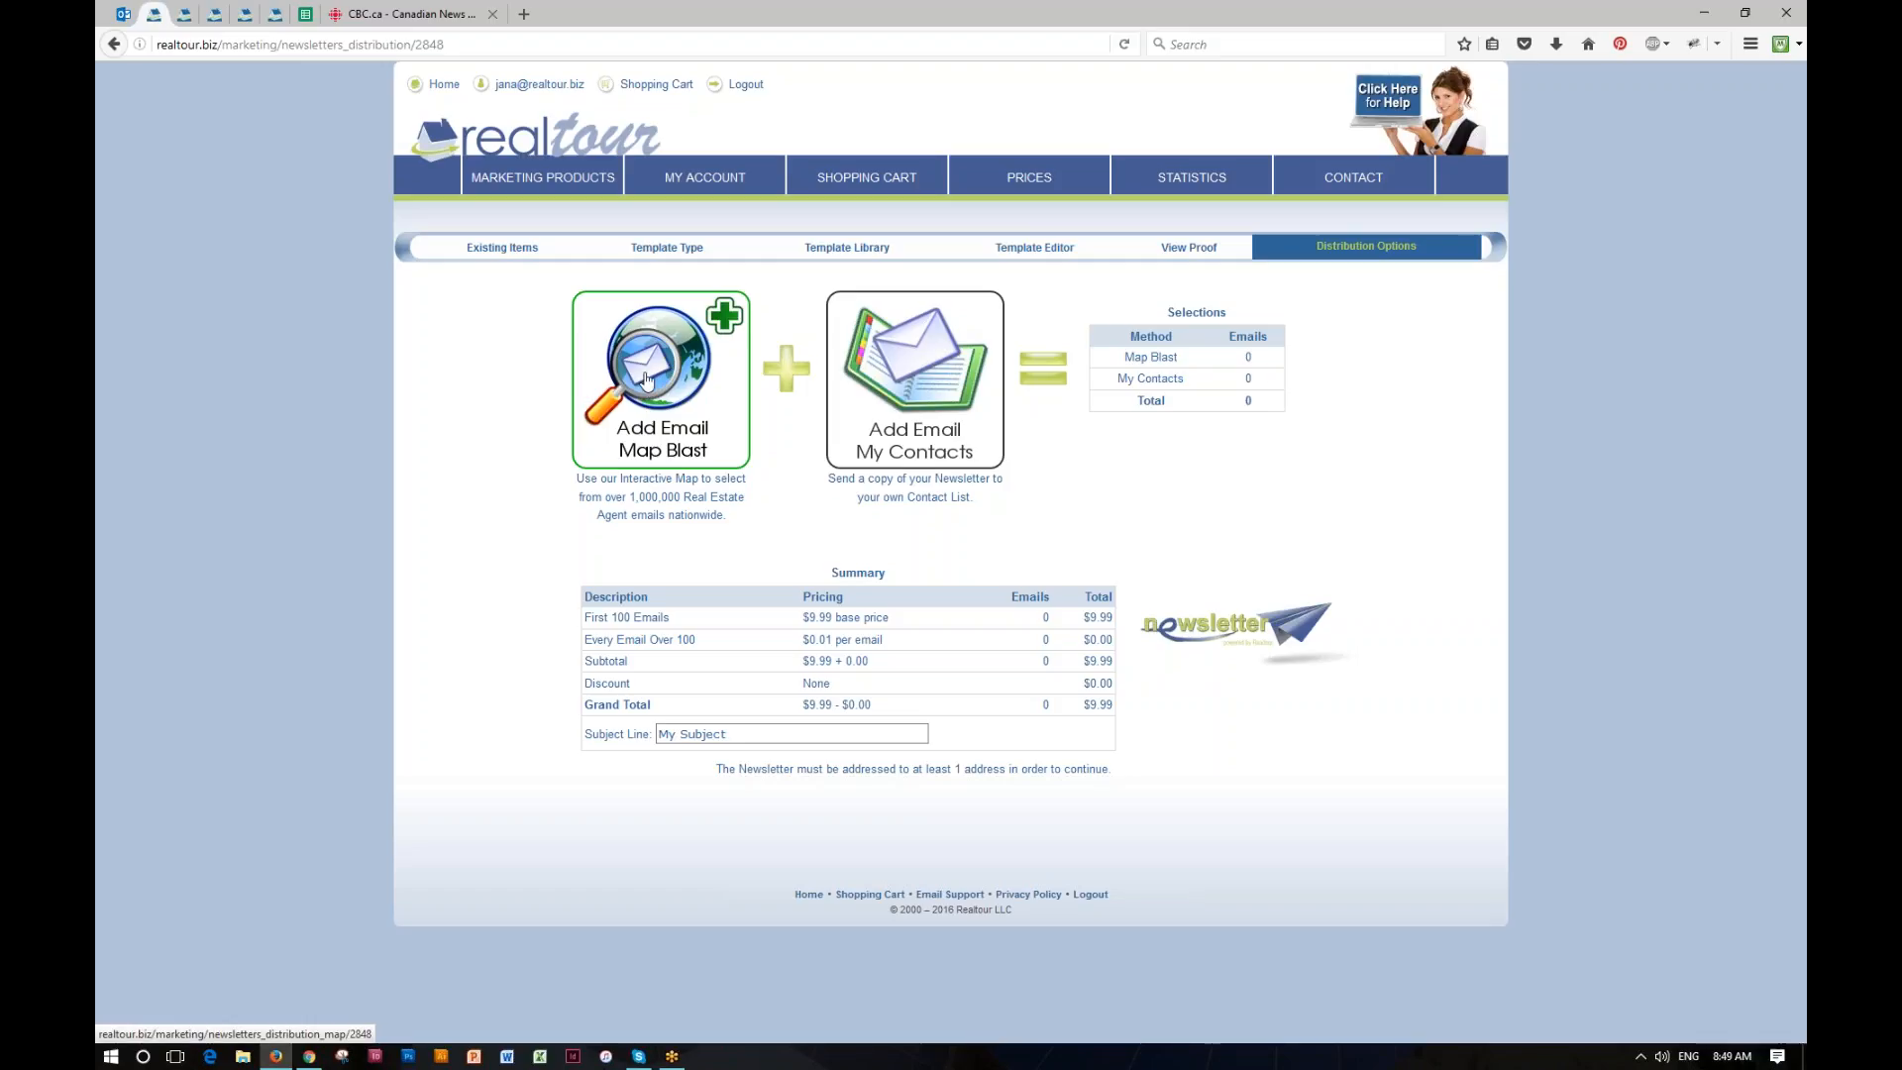
Step: Start an email map blast, shrink its first target area and move it over central Austin
{"action": "left_click", "coordinate": [646, 379]}
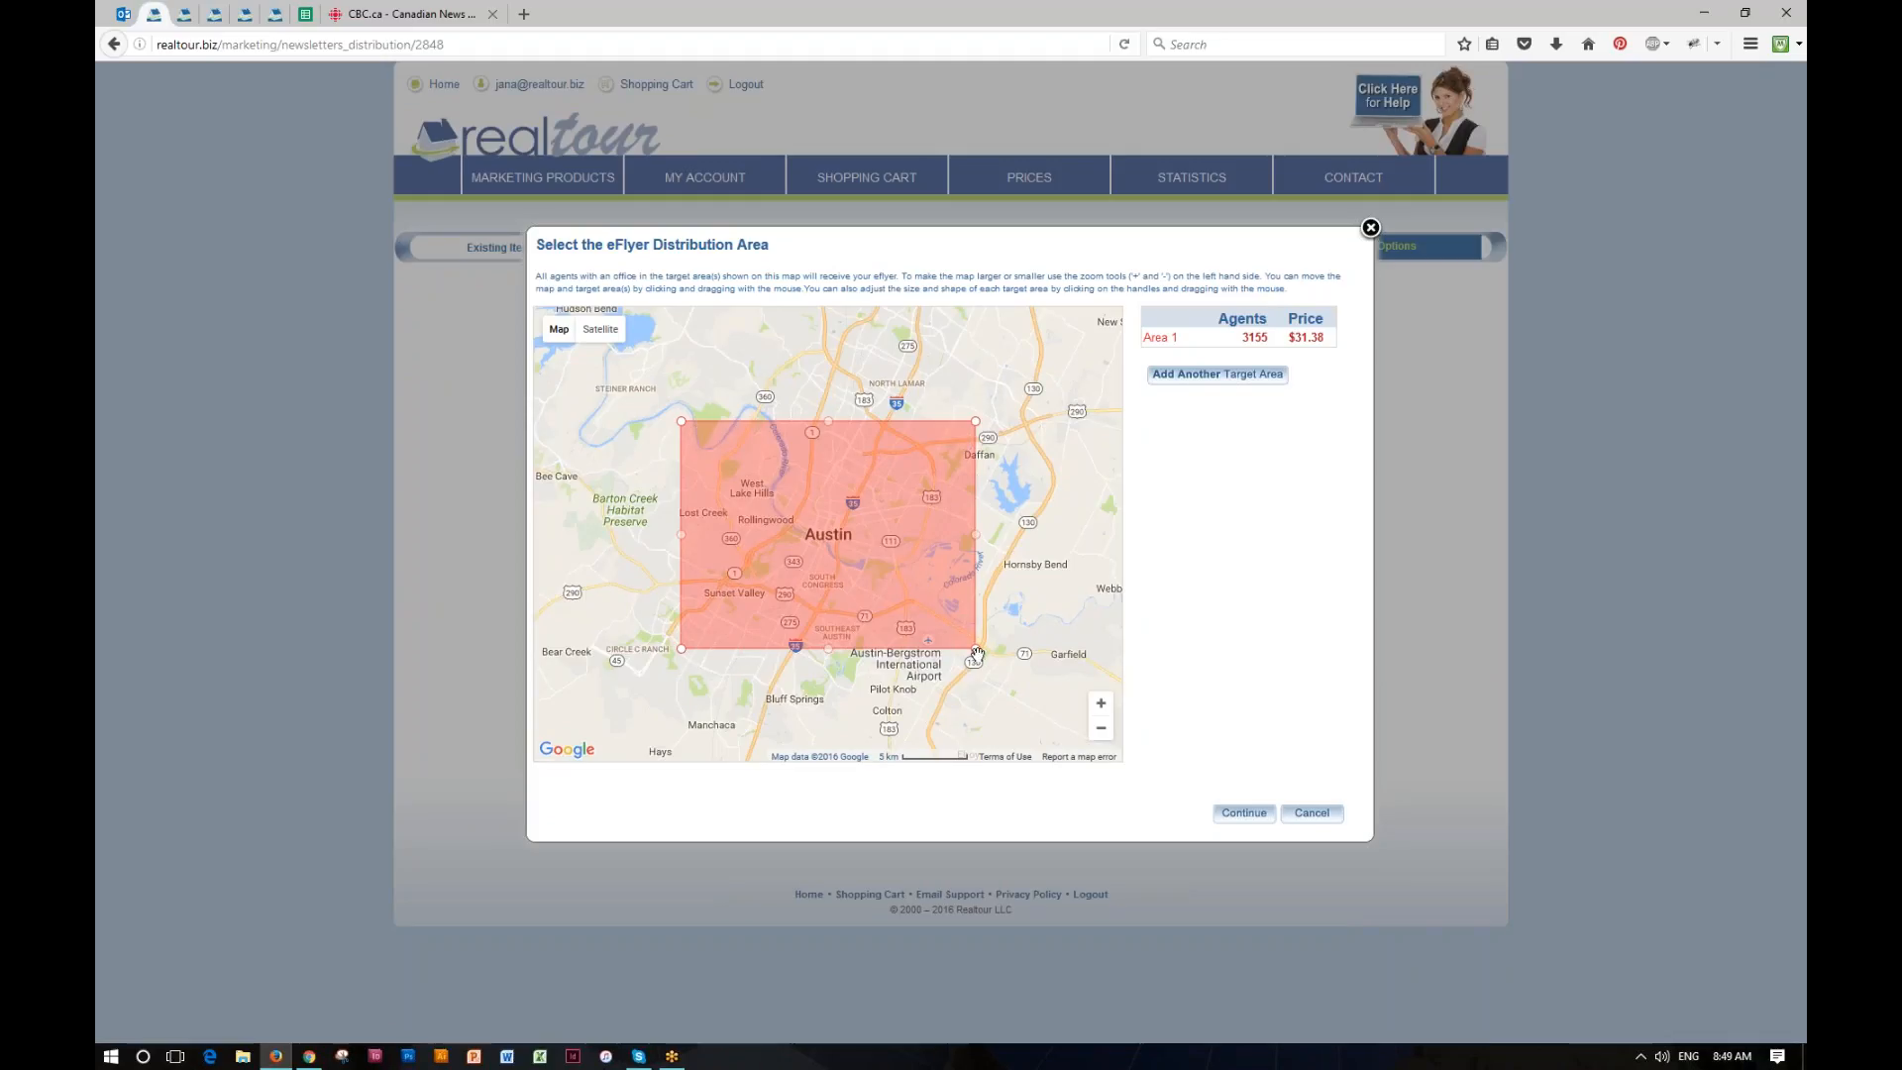
{"action": "left_click_drag", "start_coordinate": [976, 649], "coordinate": [849, 580]}
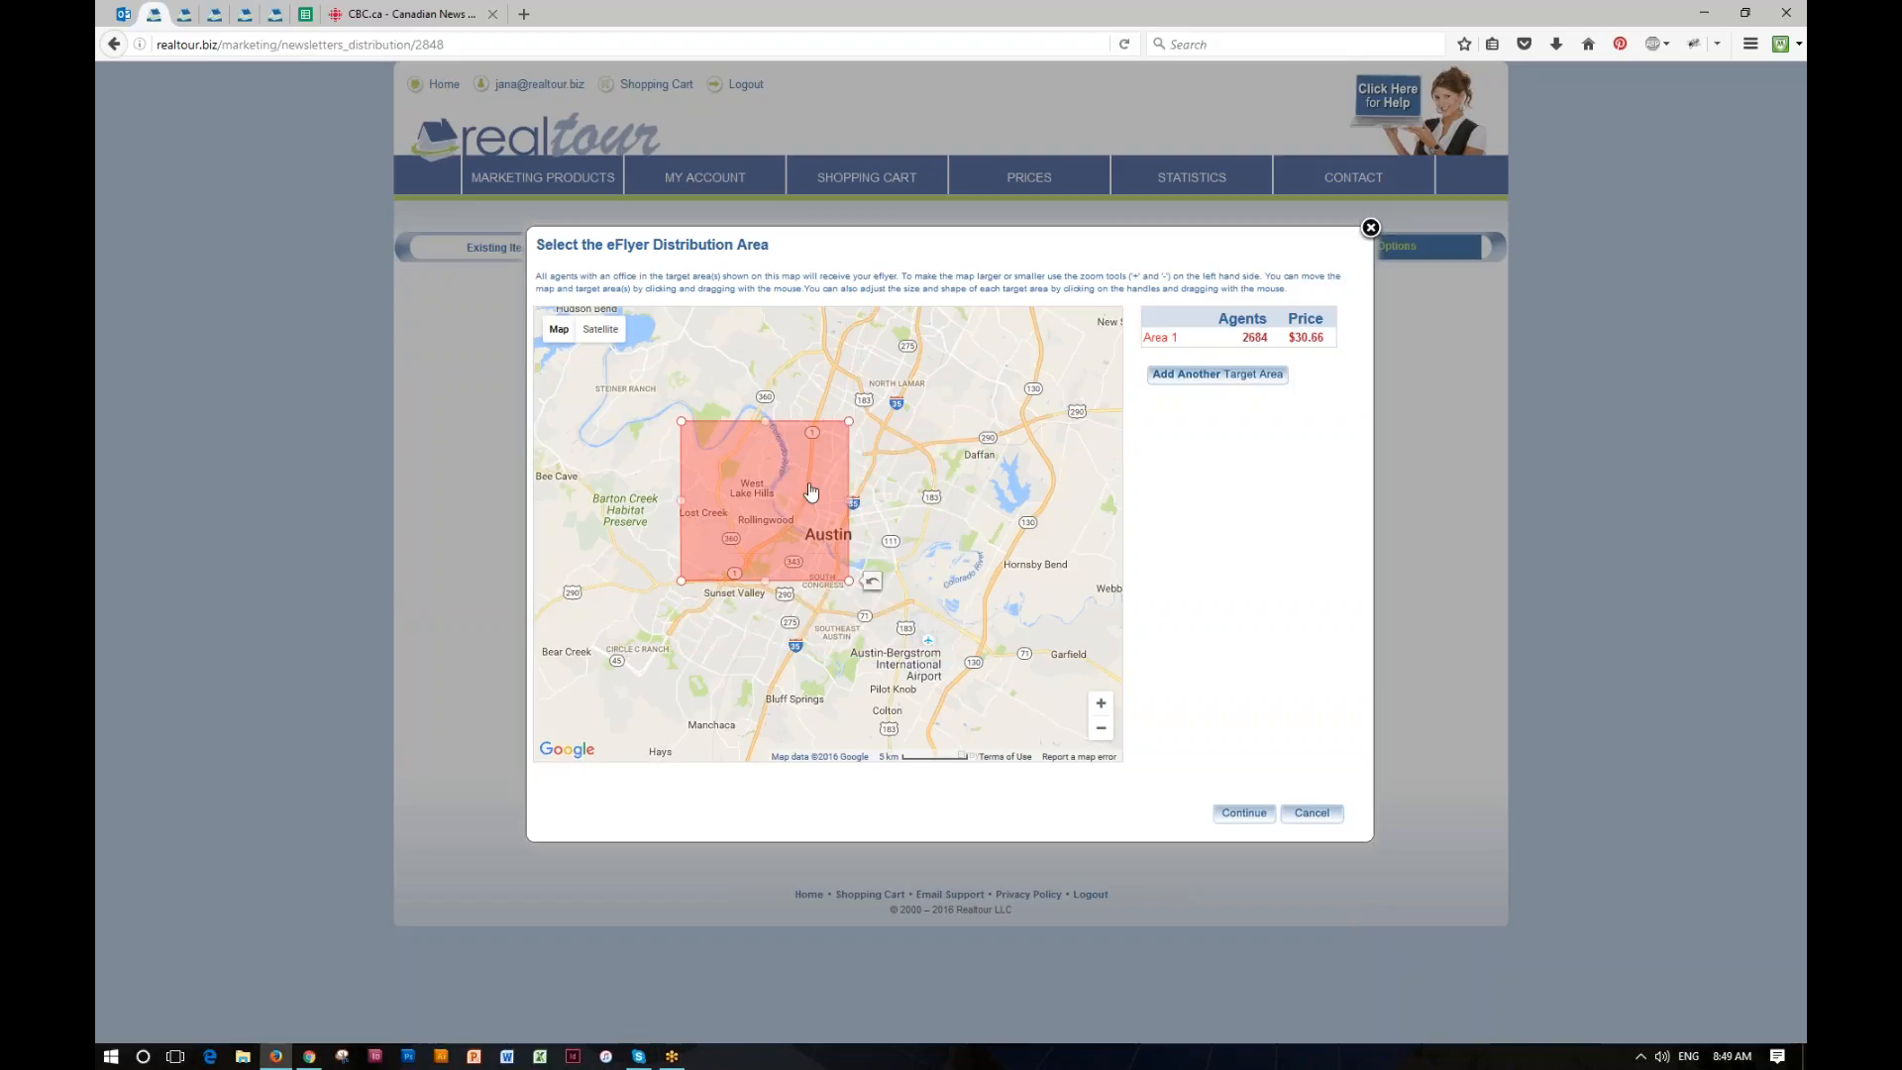
{"action": "left_click_drag", "start_coordinate": [816, 491], "coordinate": [864, 564]}
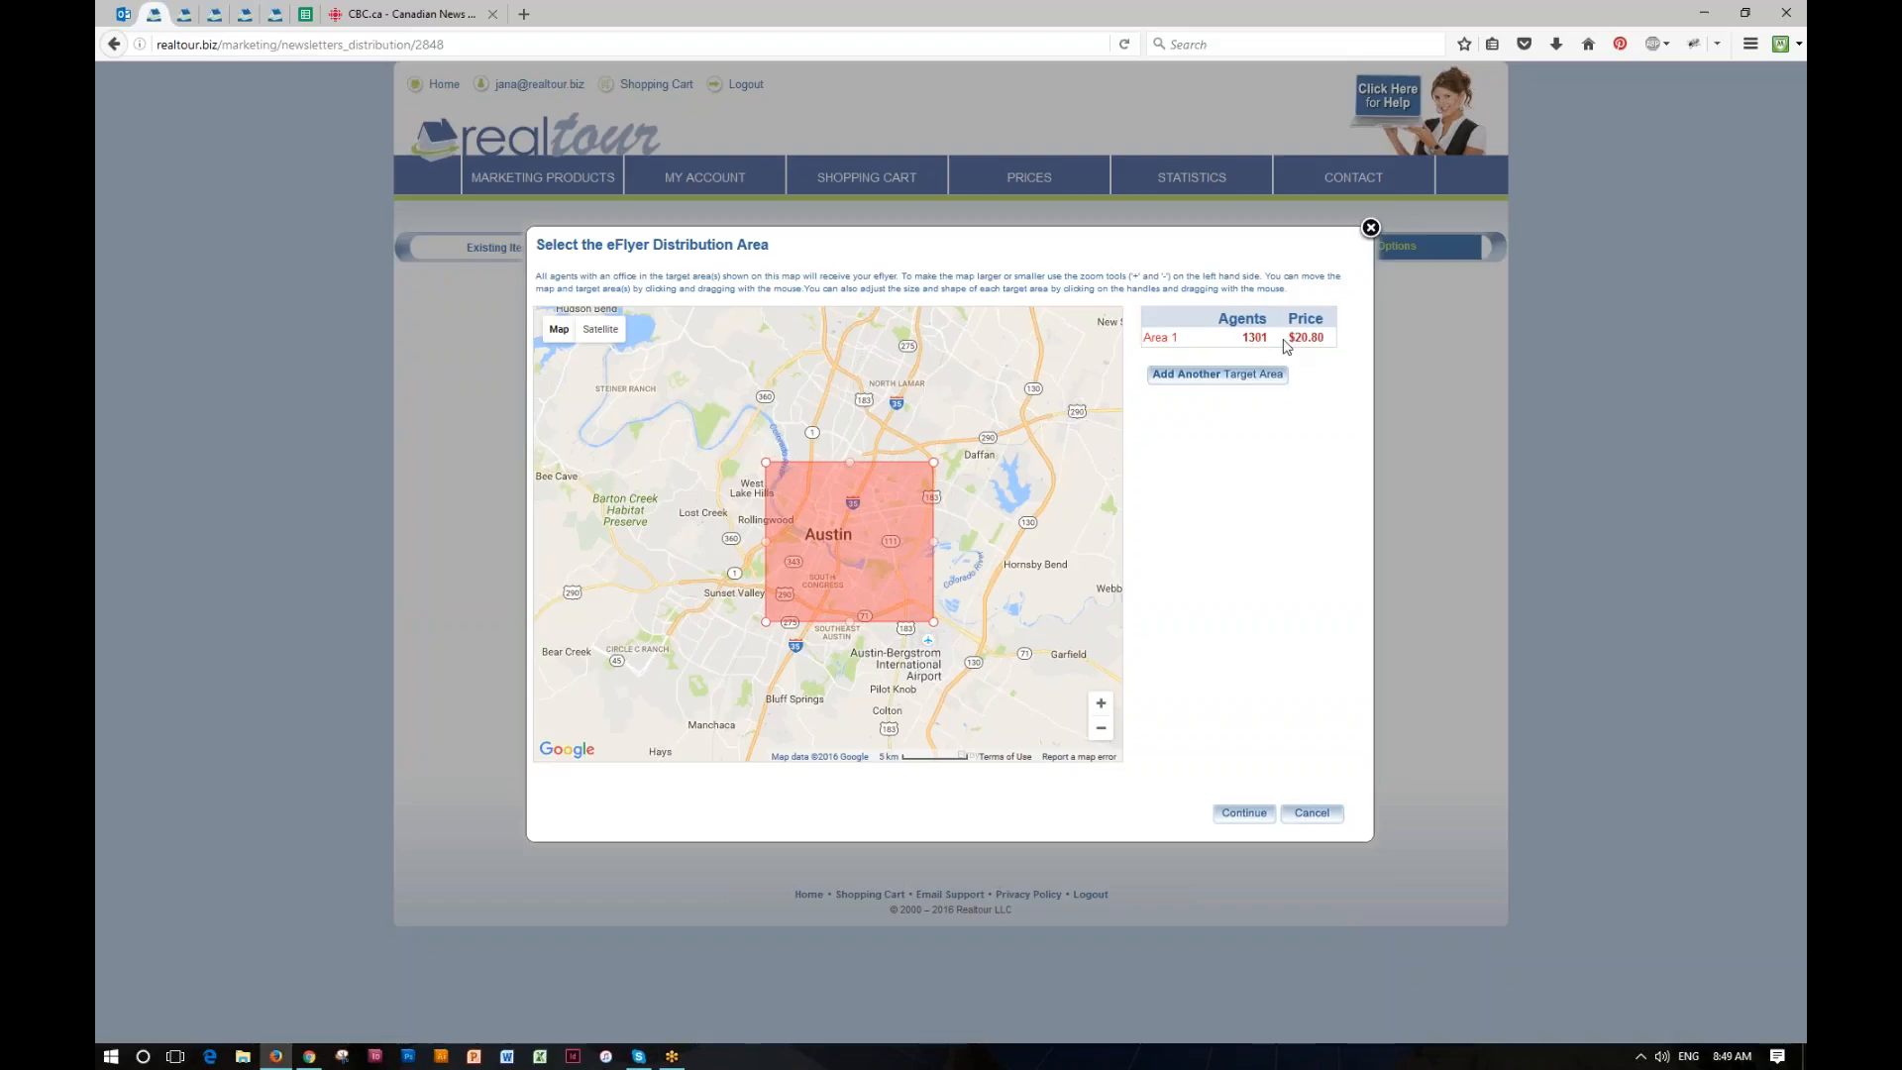
Step: Add a second target area over Round Rock and Pflugerville, and confirm the map blast selection
{"action": "left_click", "coordinate": [1202, 376]}
{"action": "left_click_drag", "start_coordinate": [851, 538], "coordinate": [808, 374]}
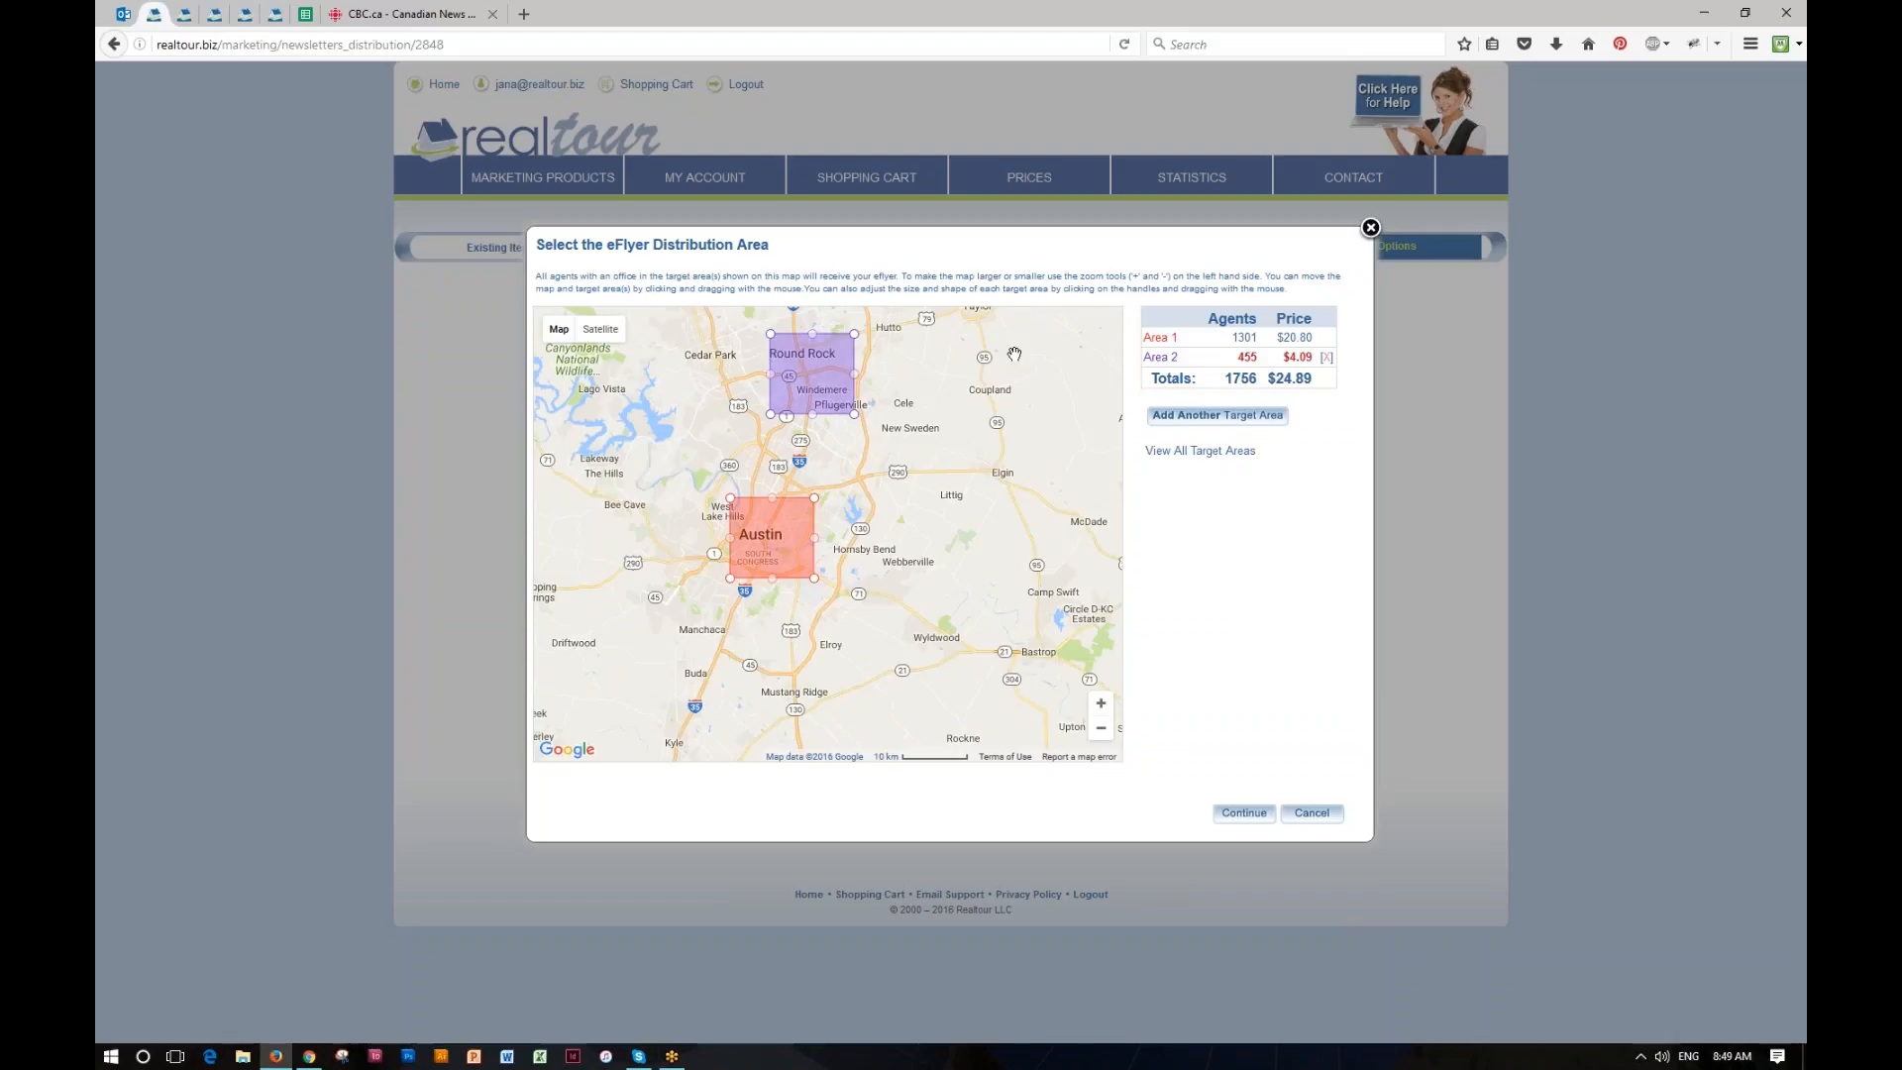
{"action": "left_click", "coordinate": [1244, 814]}
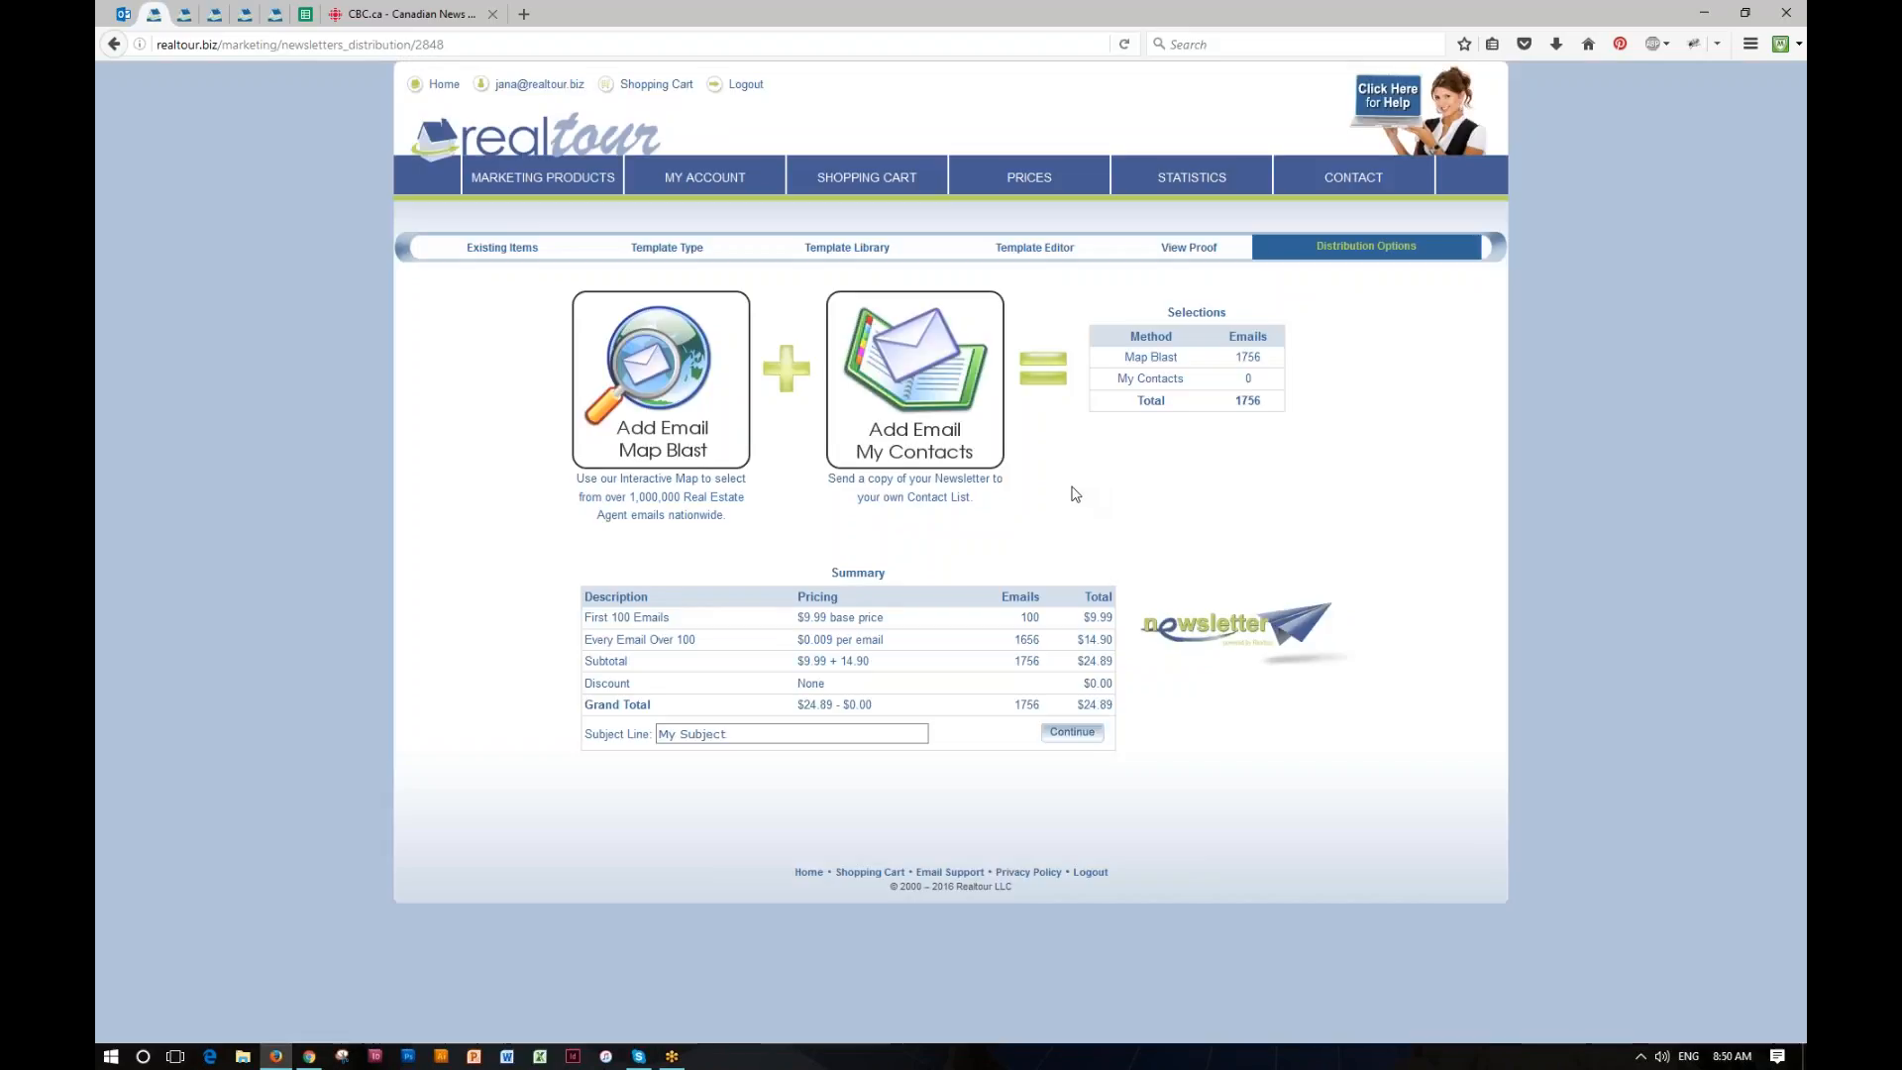
Step: Add the distribution list "My Client Gold List 2016" to the recipients and take the newsletter to the cart checkout
{"action": "left_click", "coordinate": [941, 394]}
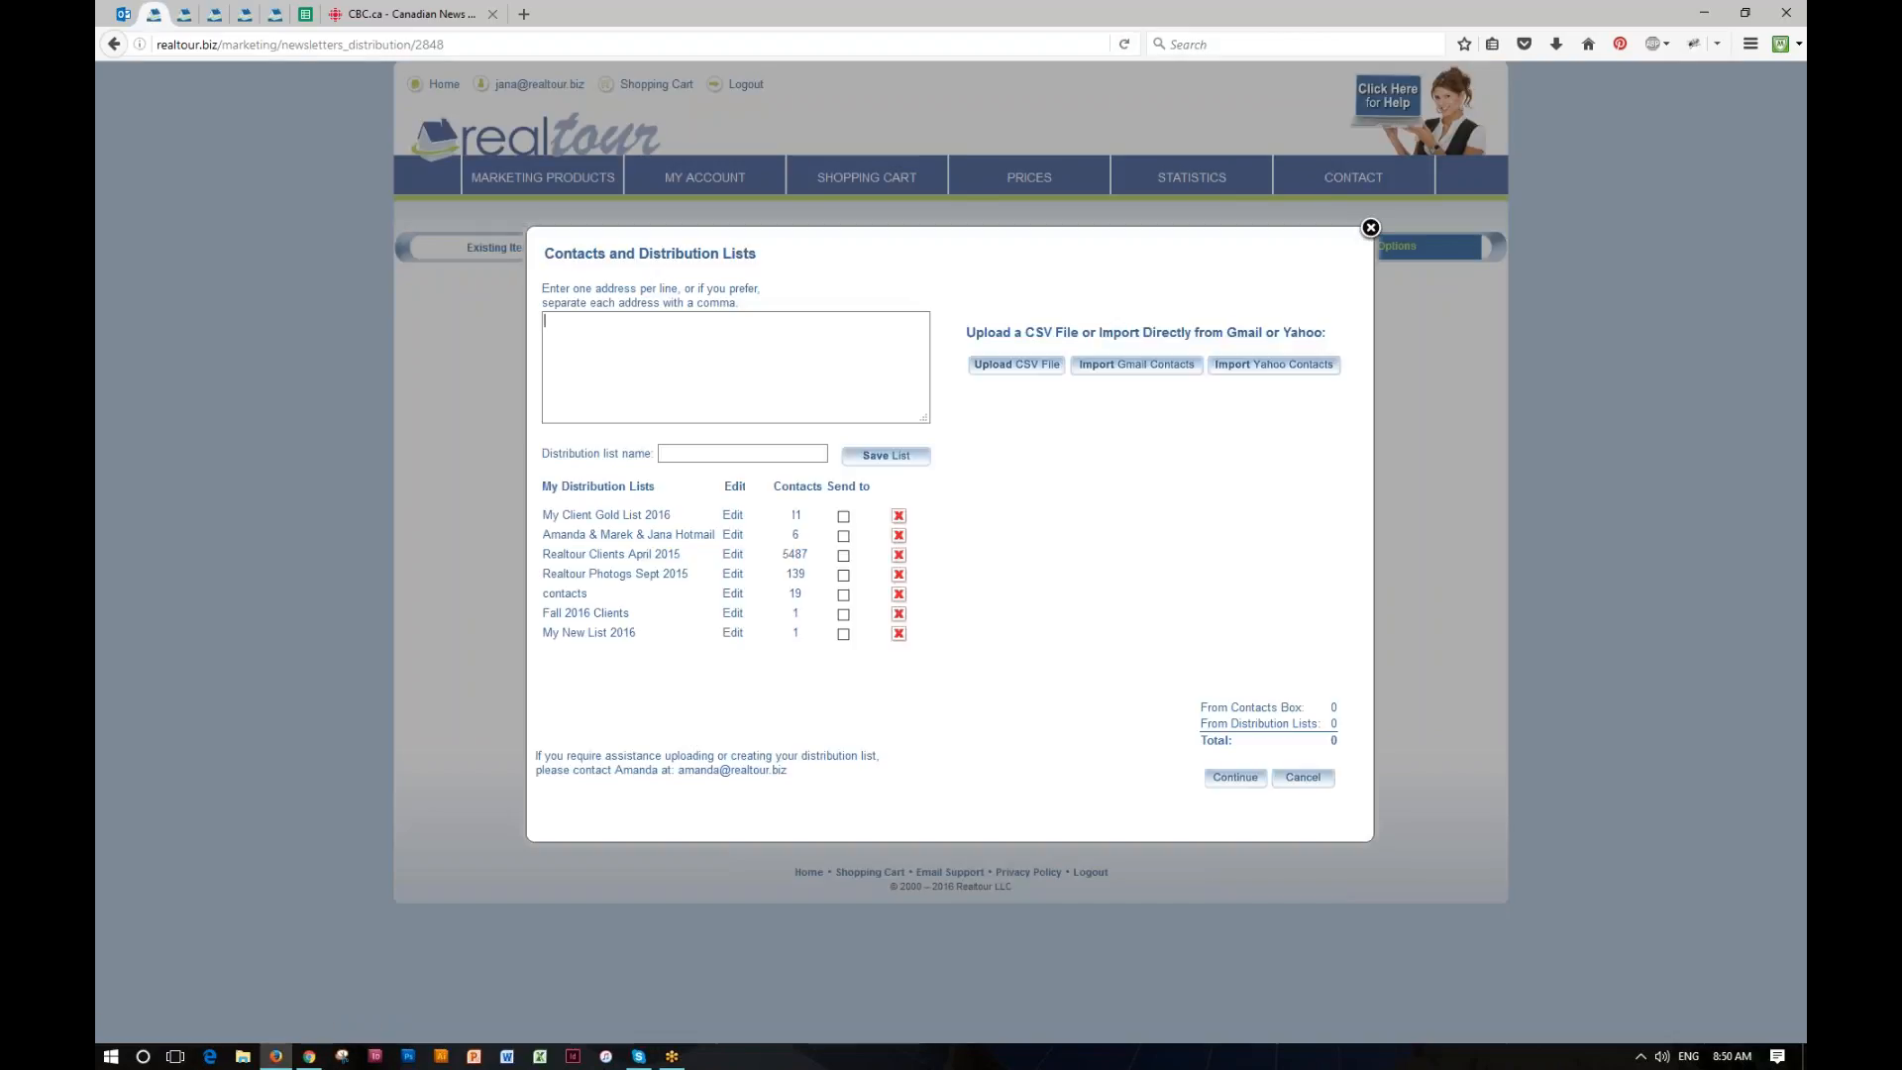
{"action": "left_click", "coordinate": [577, 345]}
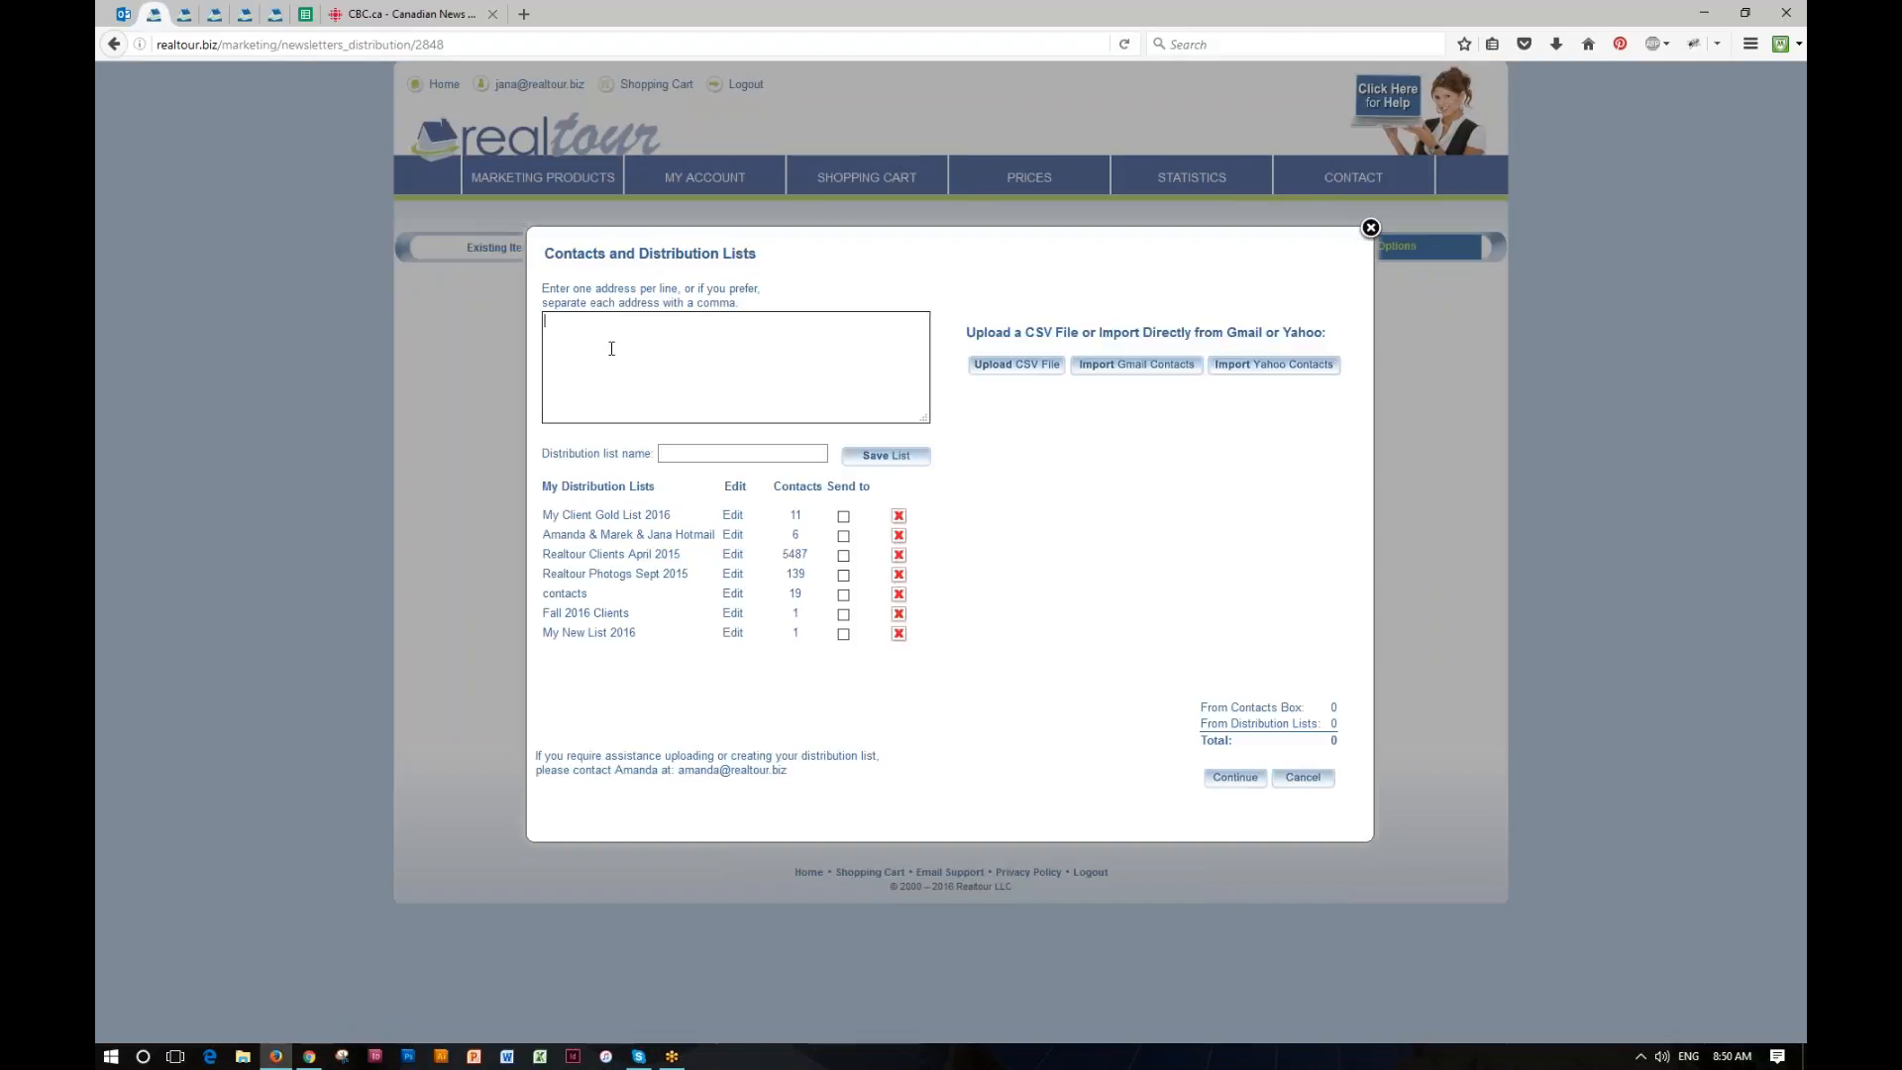
{"action": "left_click", "coordinate": [843, 516]}
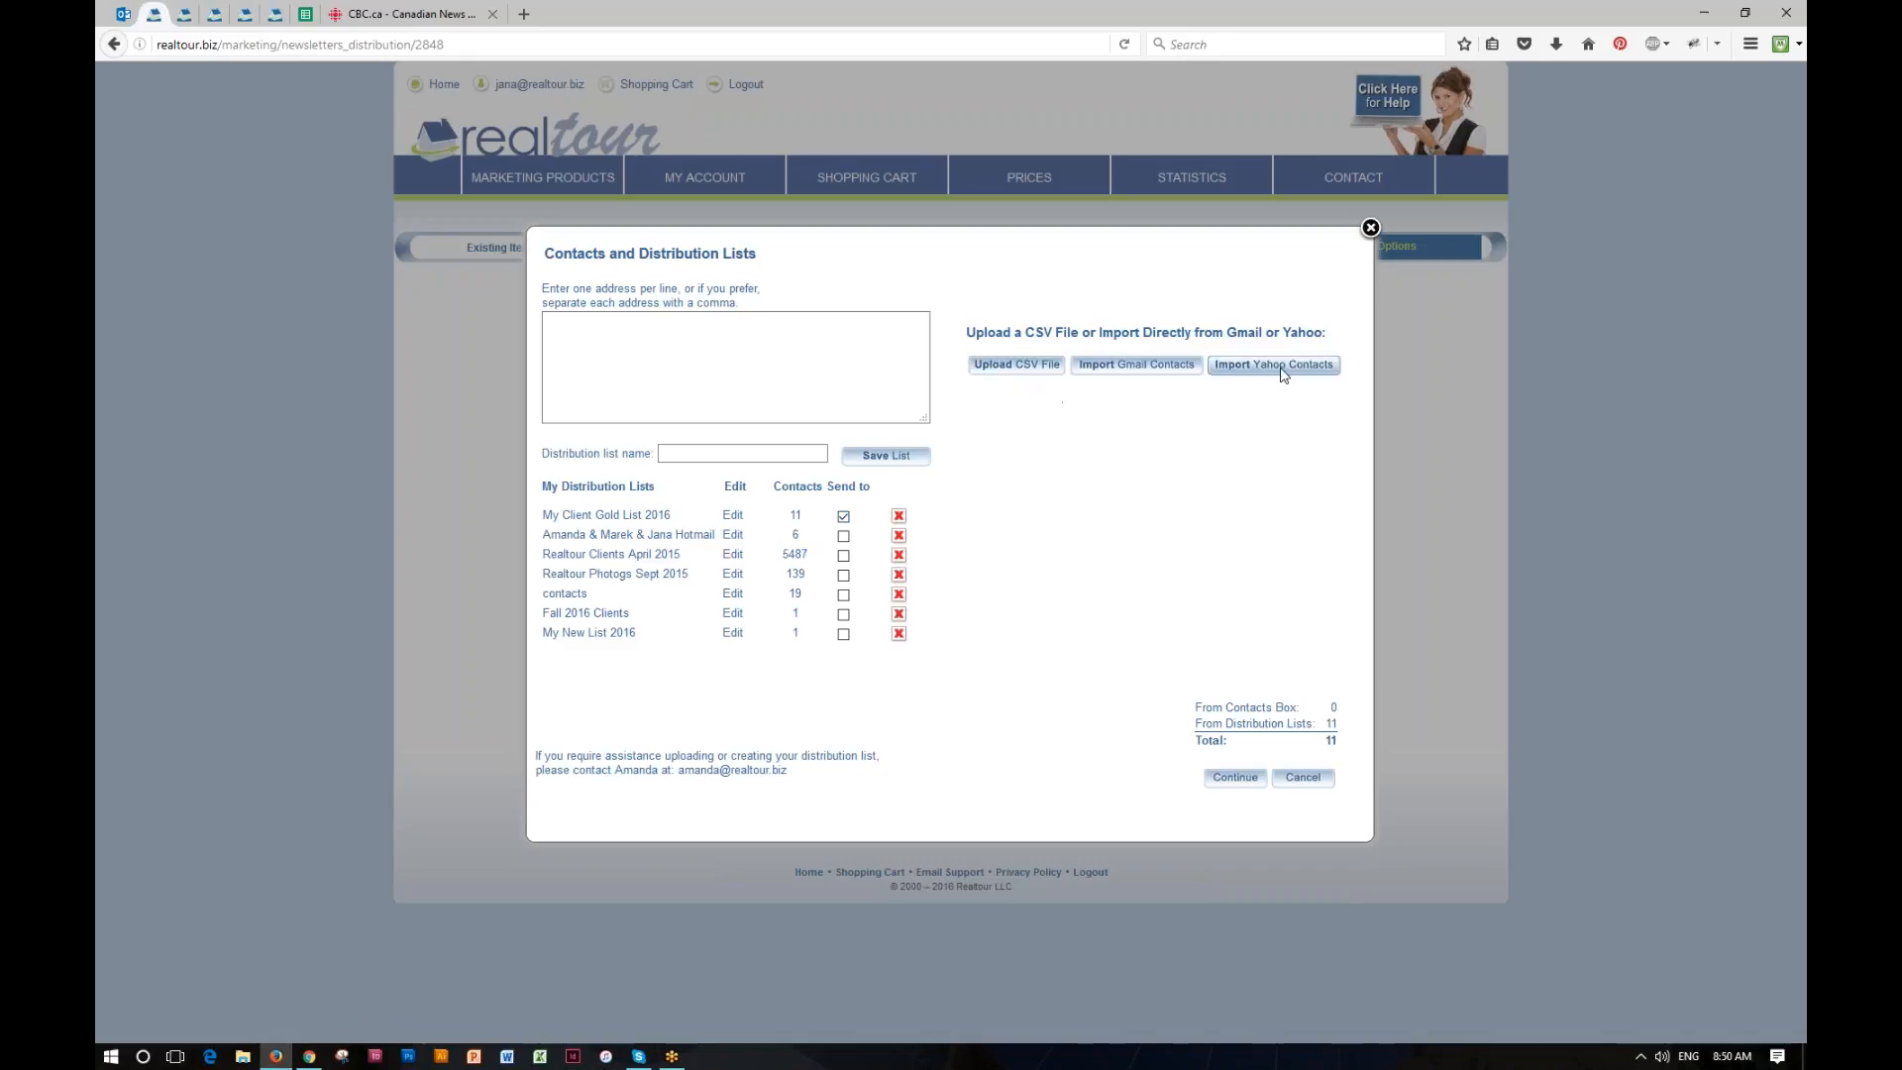
{"action": "left_click", "coordinate": [1235, 777]}
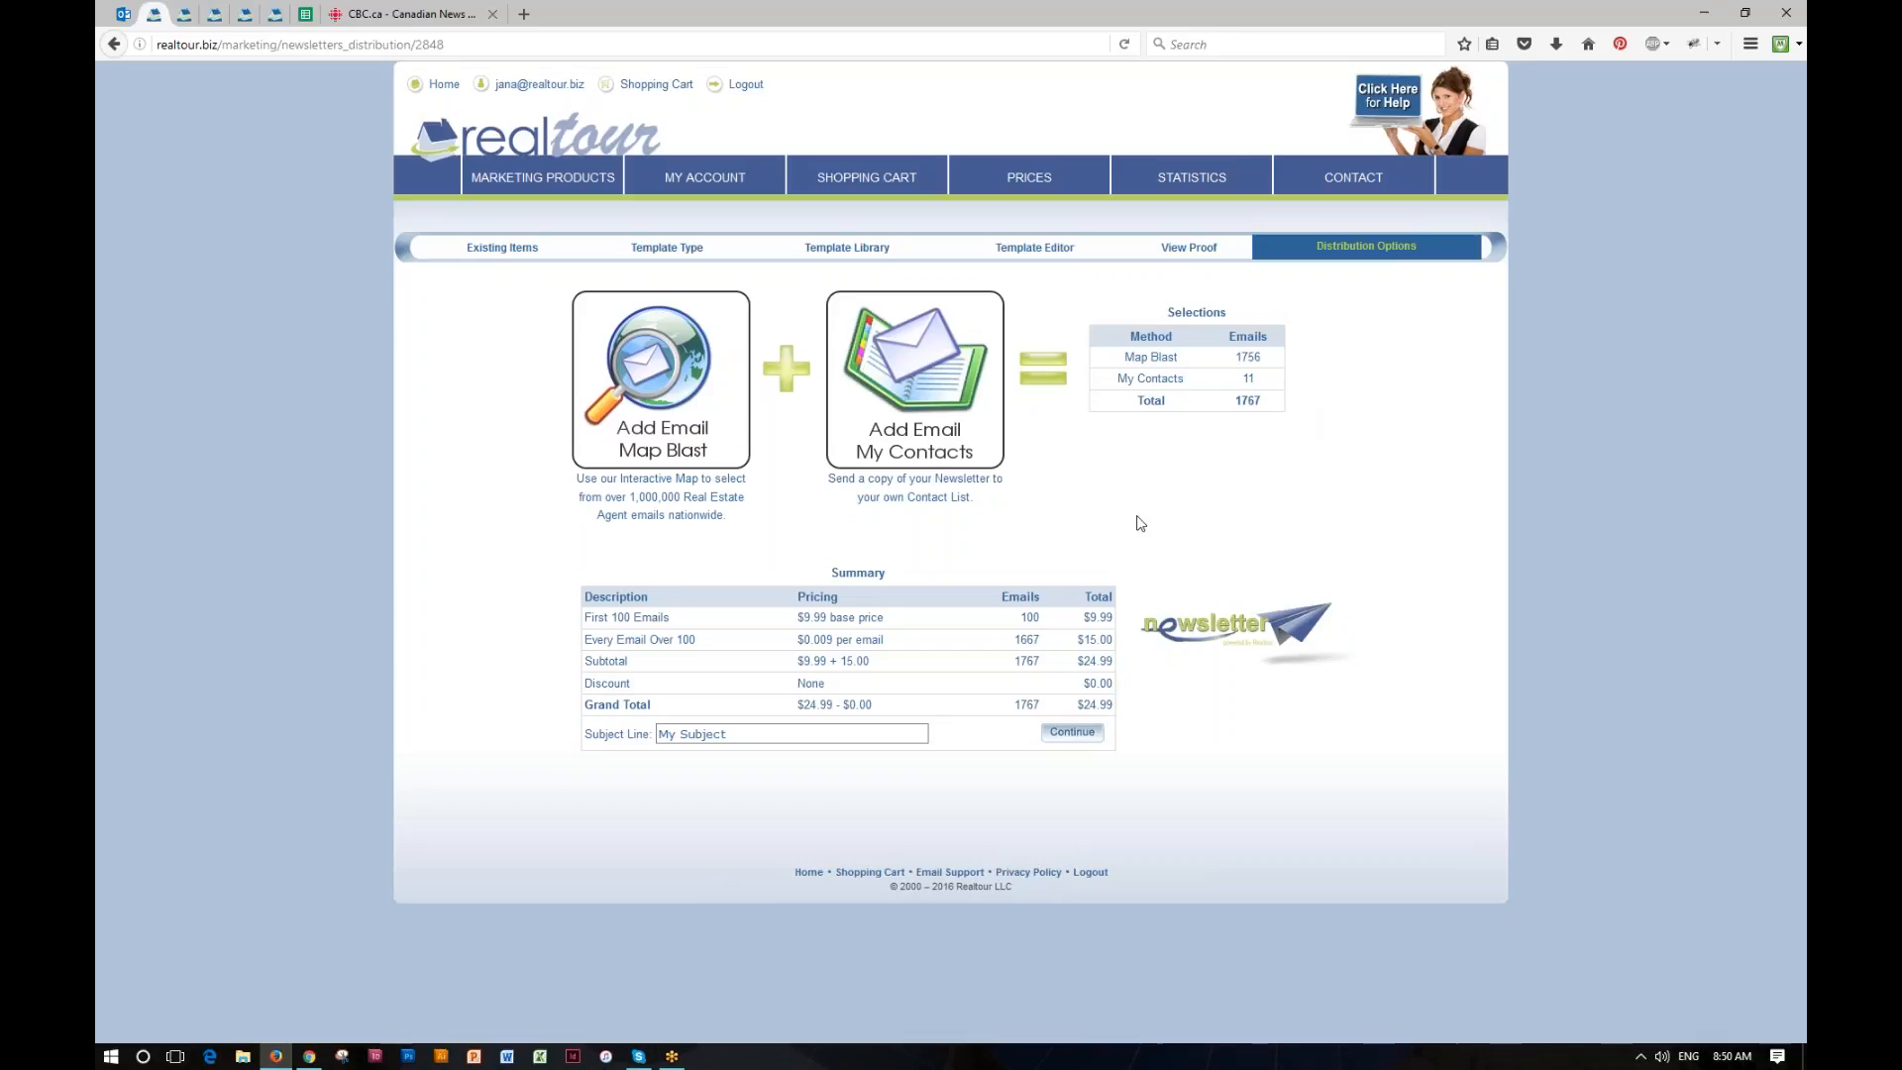
{"action": "left_click", "coordinate": [1077, 733]}
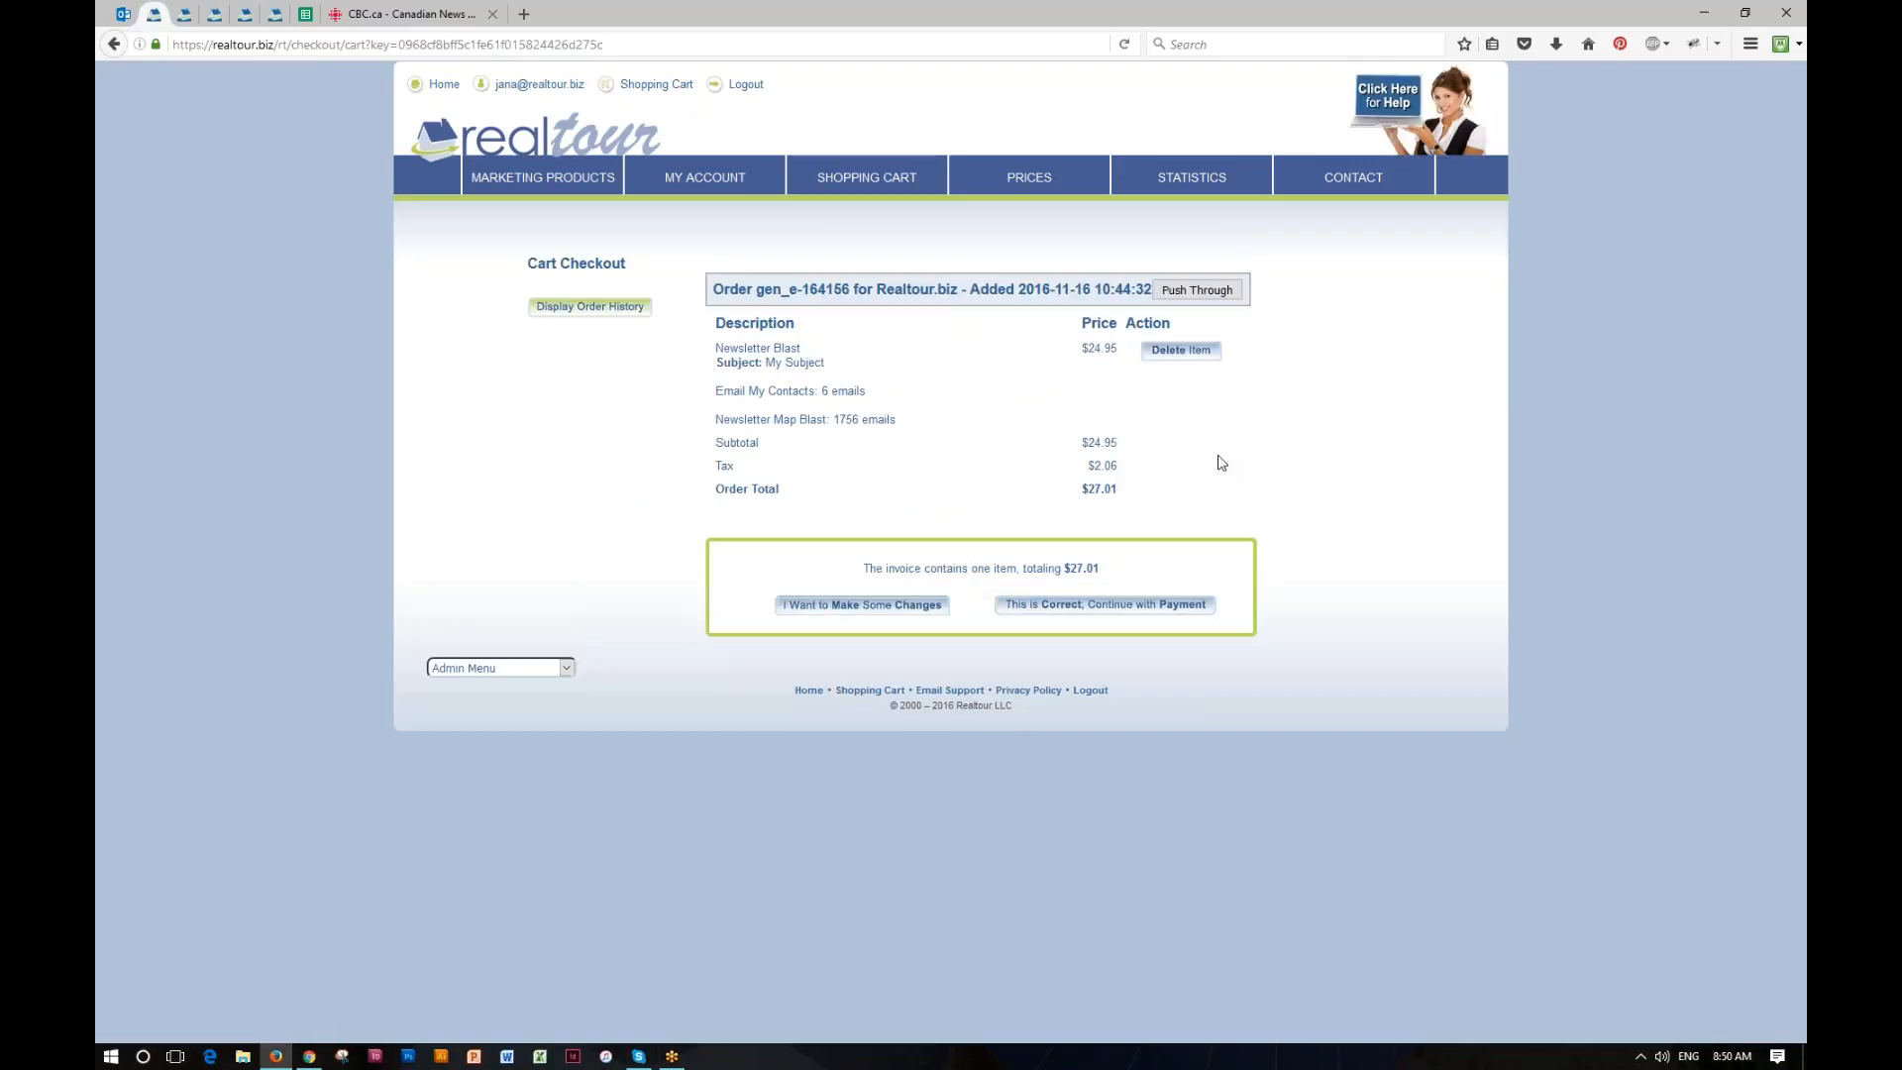
Step: Delete the Newsletter Blast item from the cart and return to the Realtour dashboard
{"action": "left_click", "coordinate": [1179, 353]}
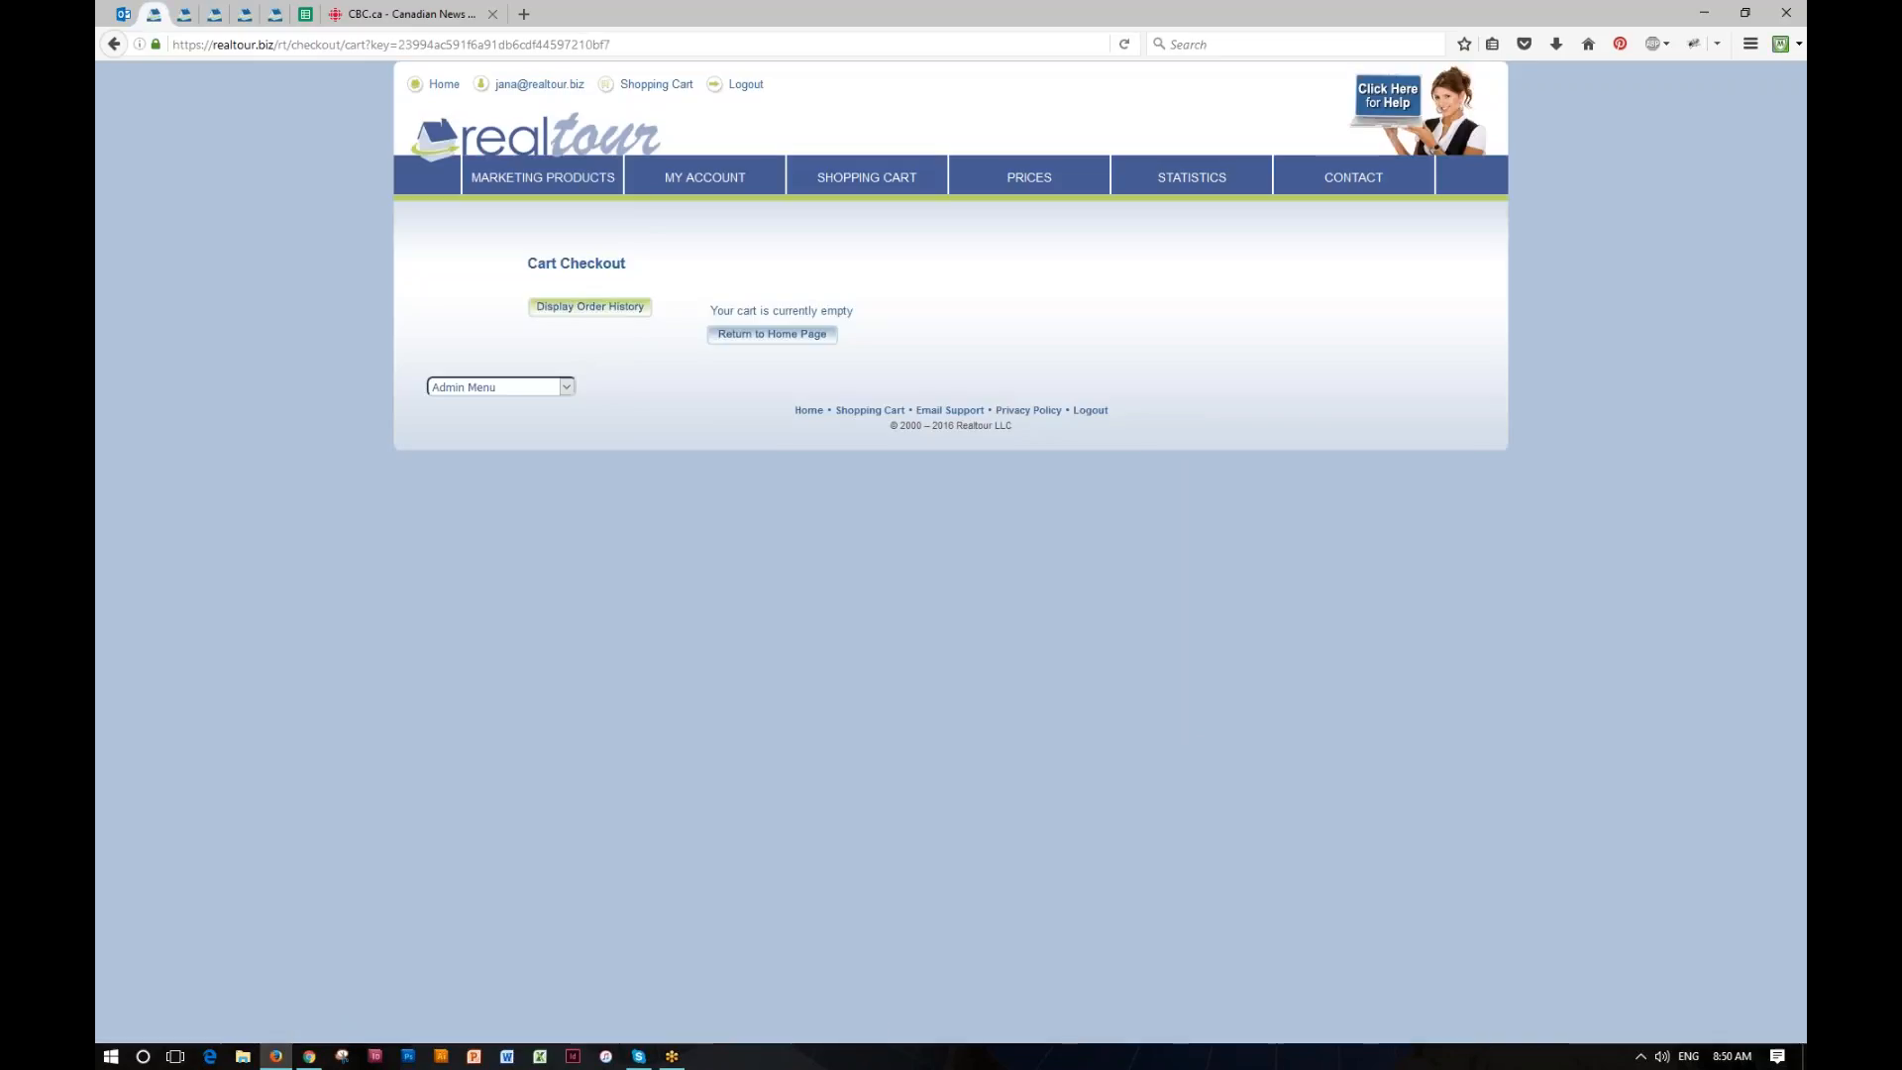
{"action": "left_click", "coordinate": [483, 146]}
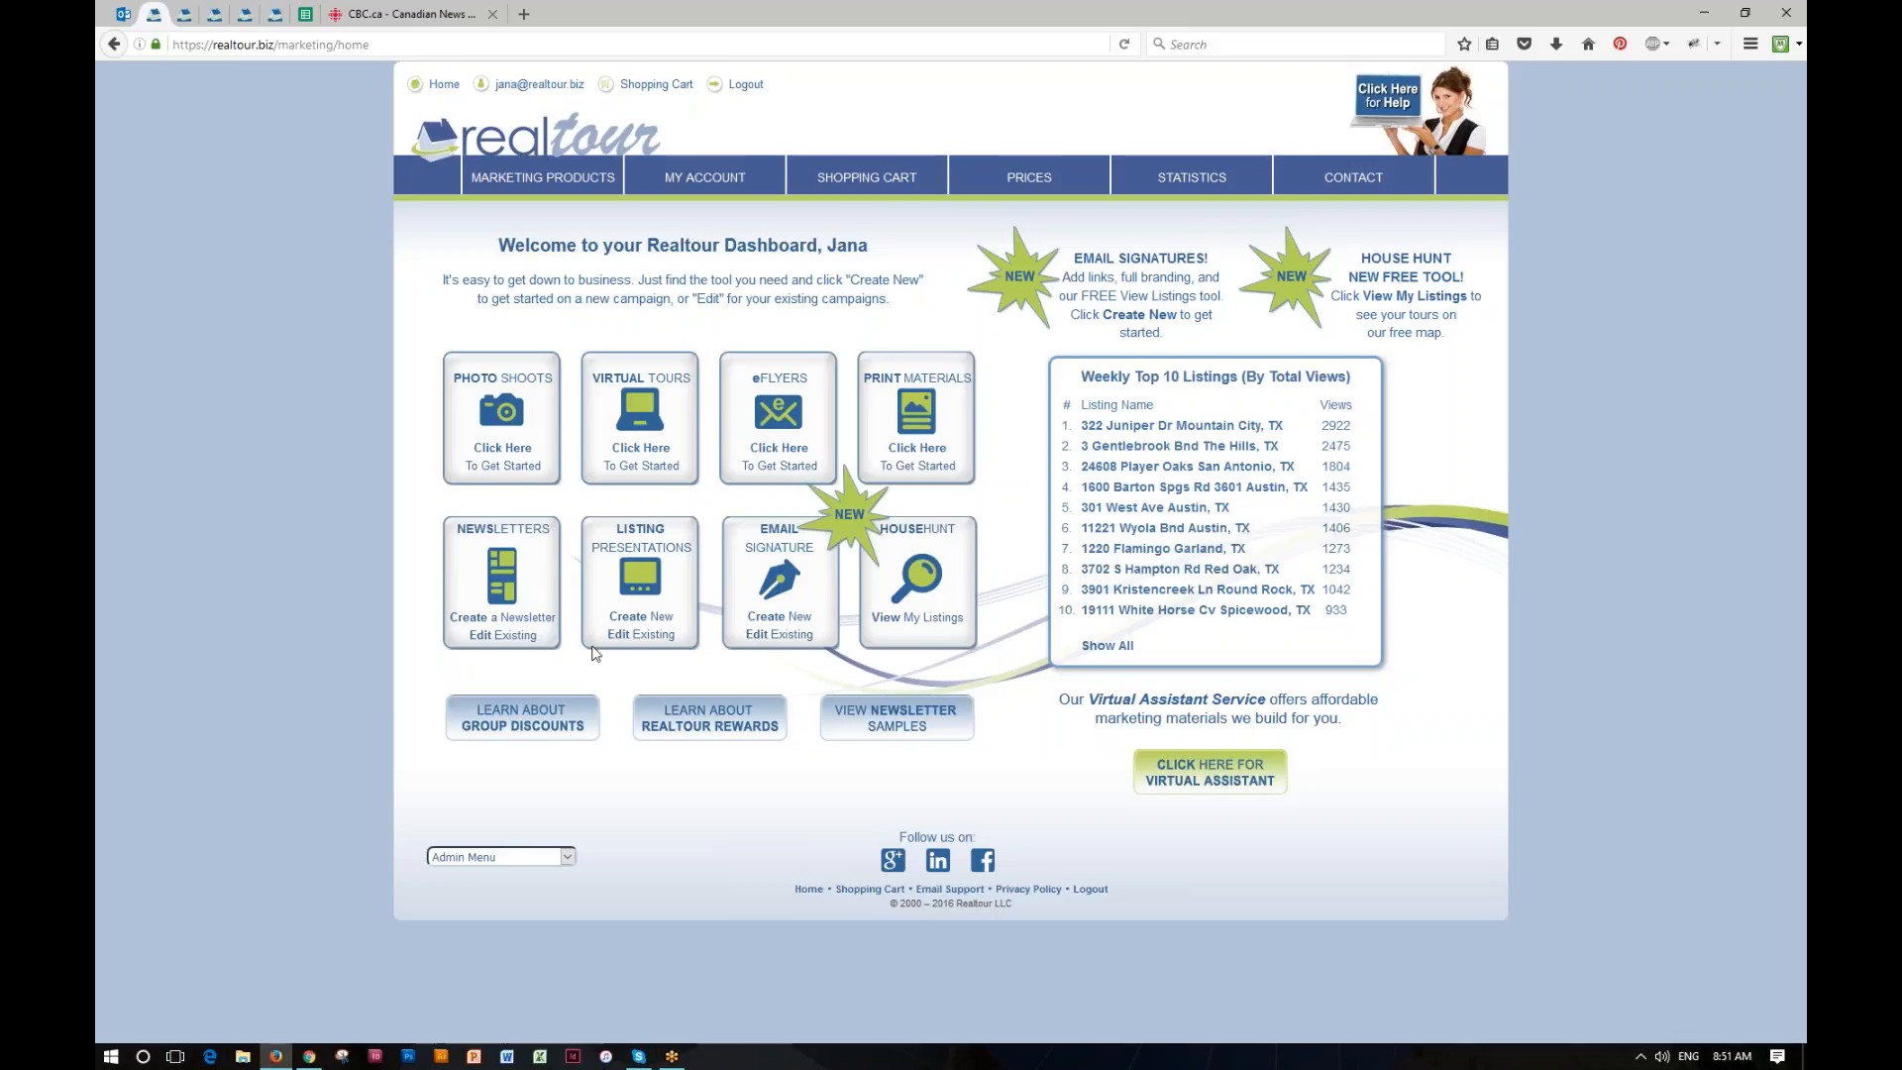
Step: Start a new listing presentation and choose the burgundy colour scheme for its templates
{"action": "left_click", "coordinate": [644, 620]}
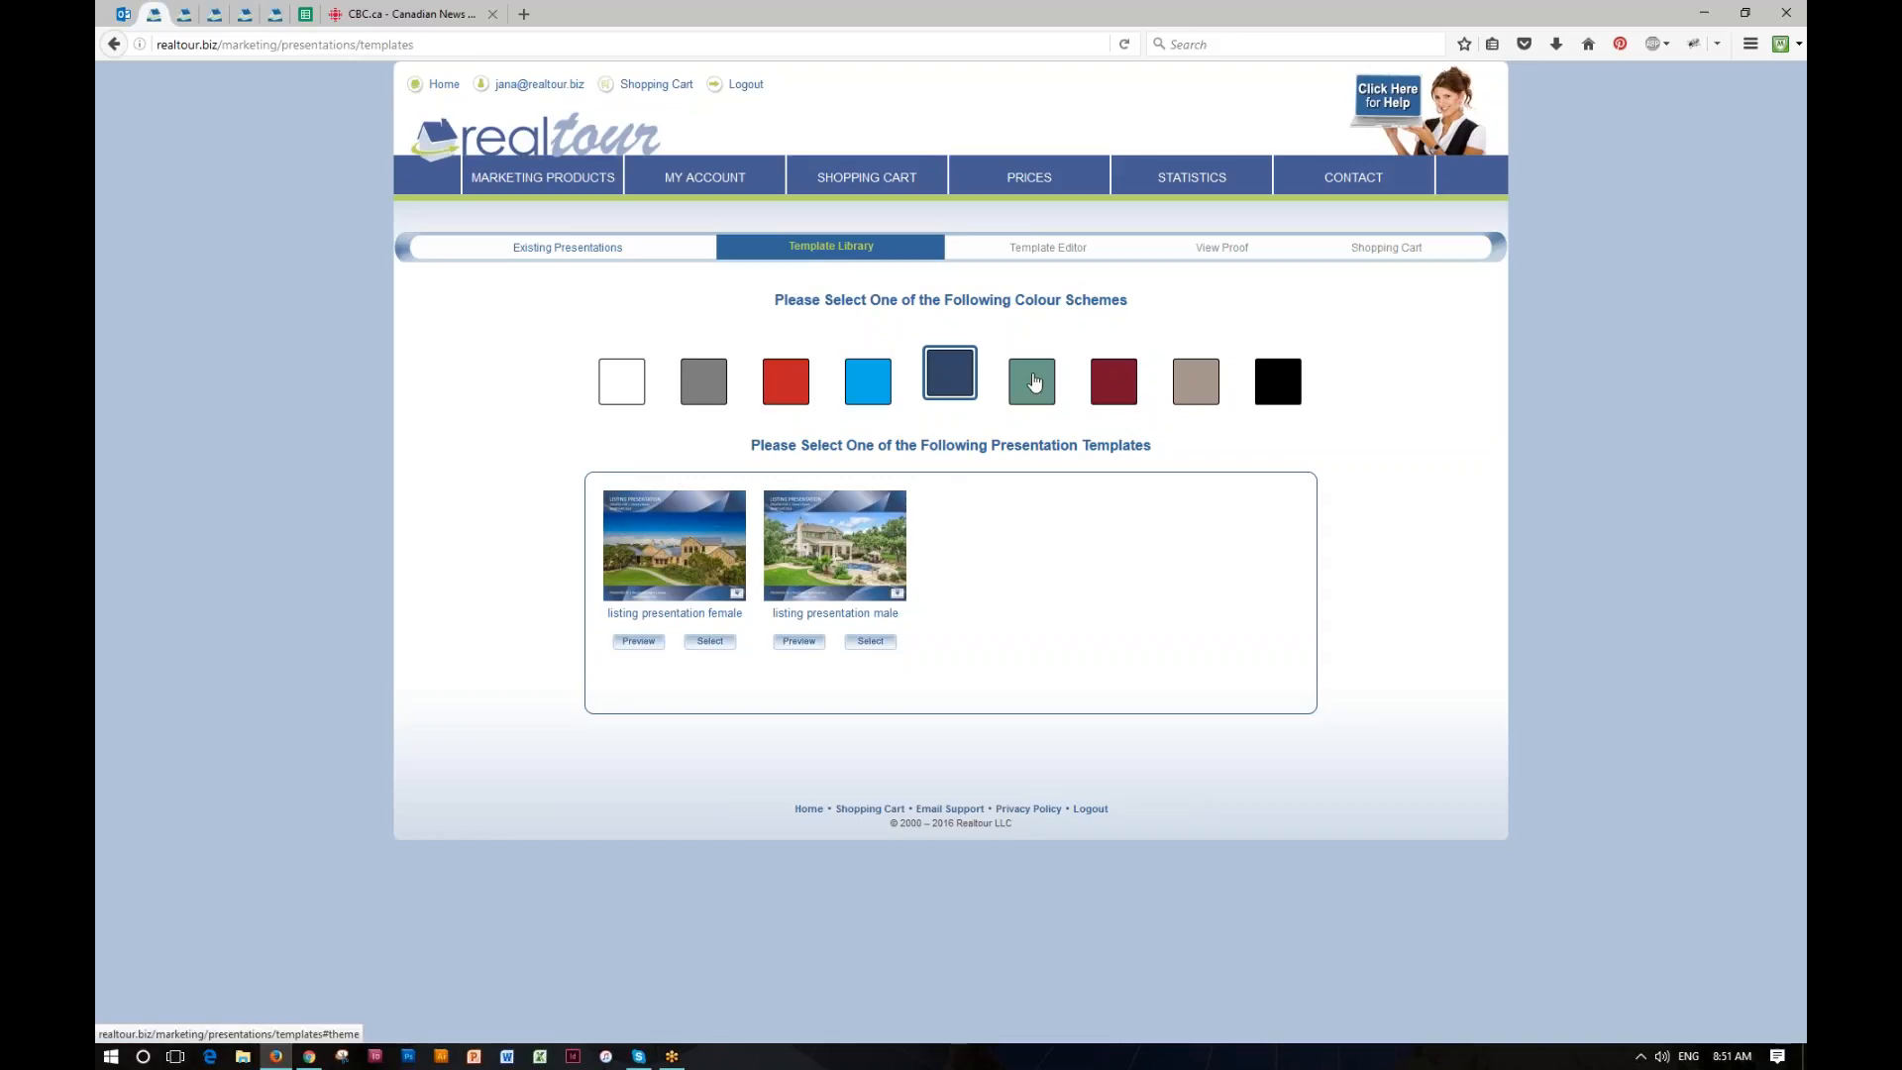
{"action": "left_click", "coordinate": [1033, 382]}
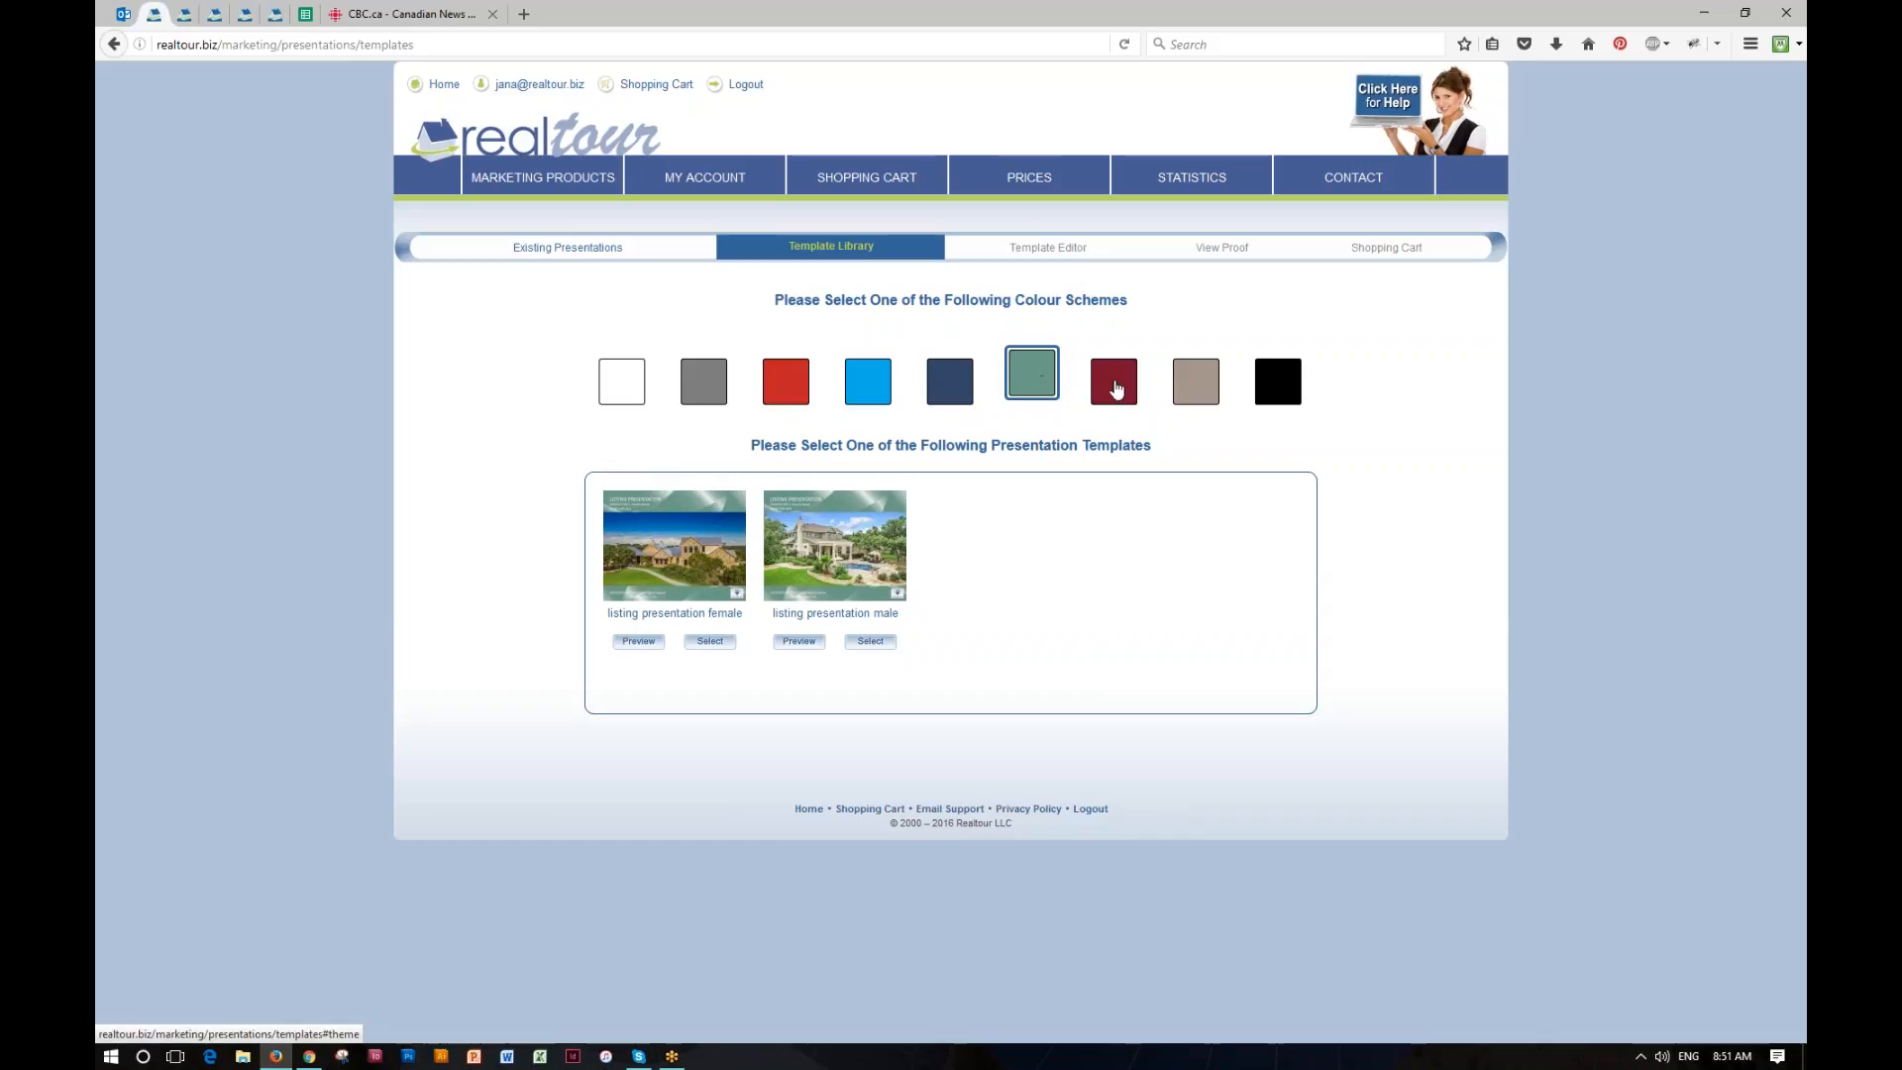
{"action": "left_click", "coordinate": [1115, 384]}
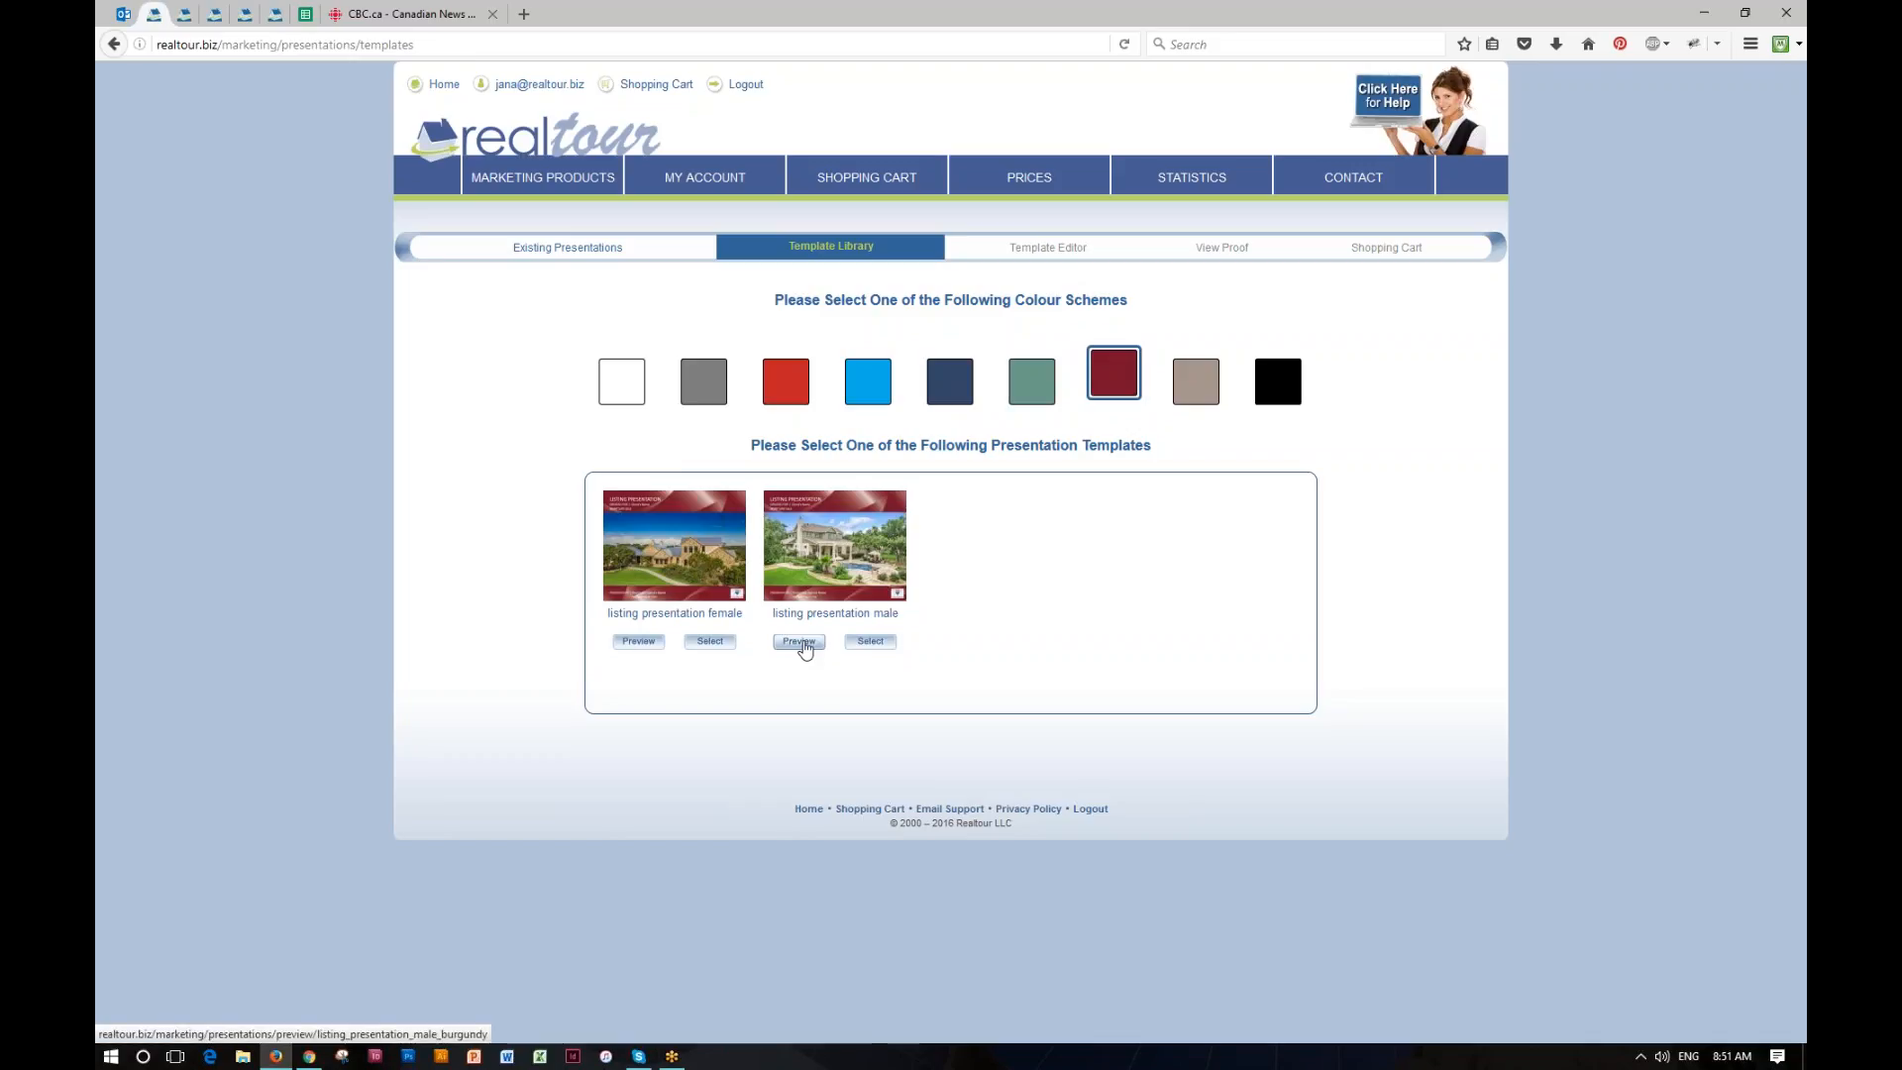
Step: Preview the male burgundy listing presentation and page through its topics, agent profile, agency profile and staging strategy pages
{"action": "left_click", "coordinate": [799, 642]}
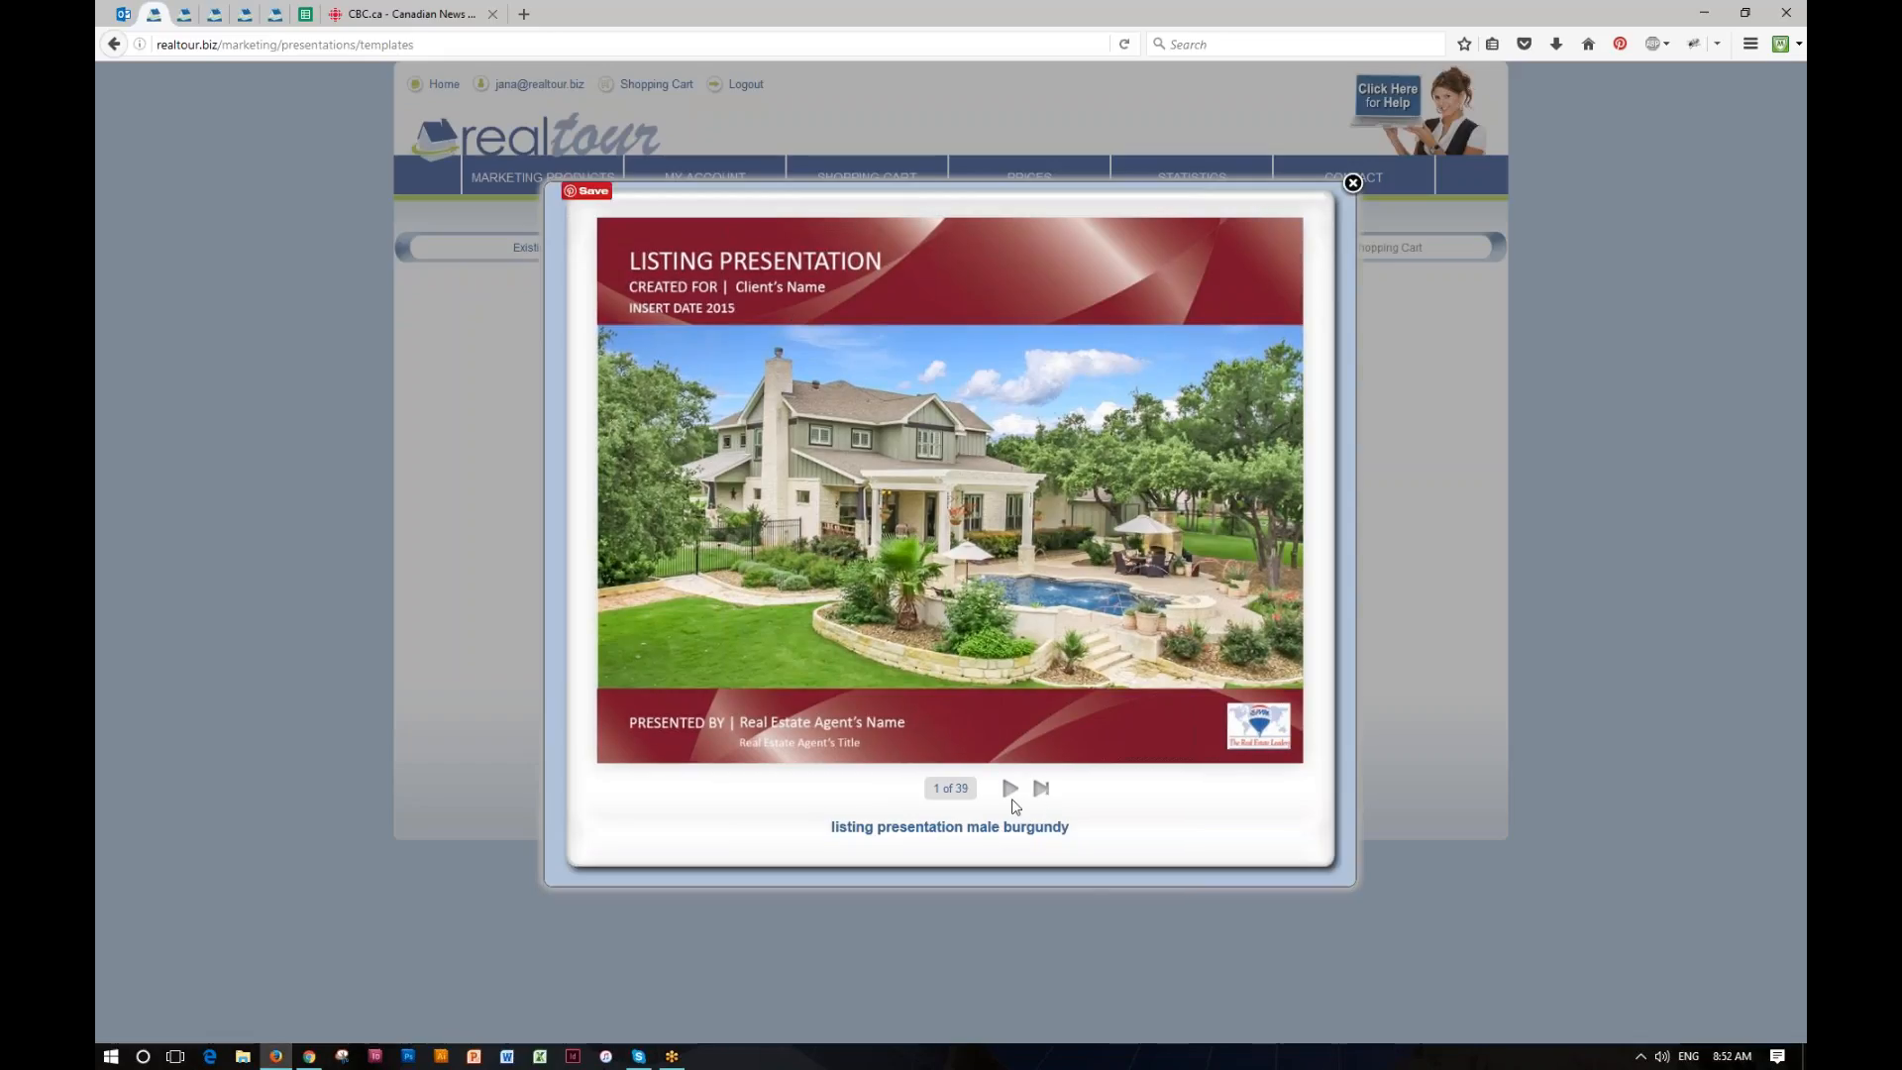
{"action": "left_click", "coordinate": [1276, 739]}
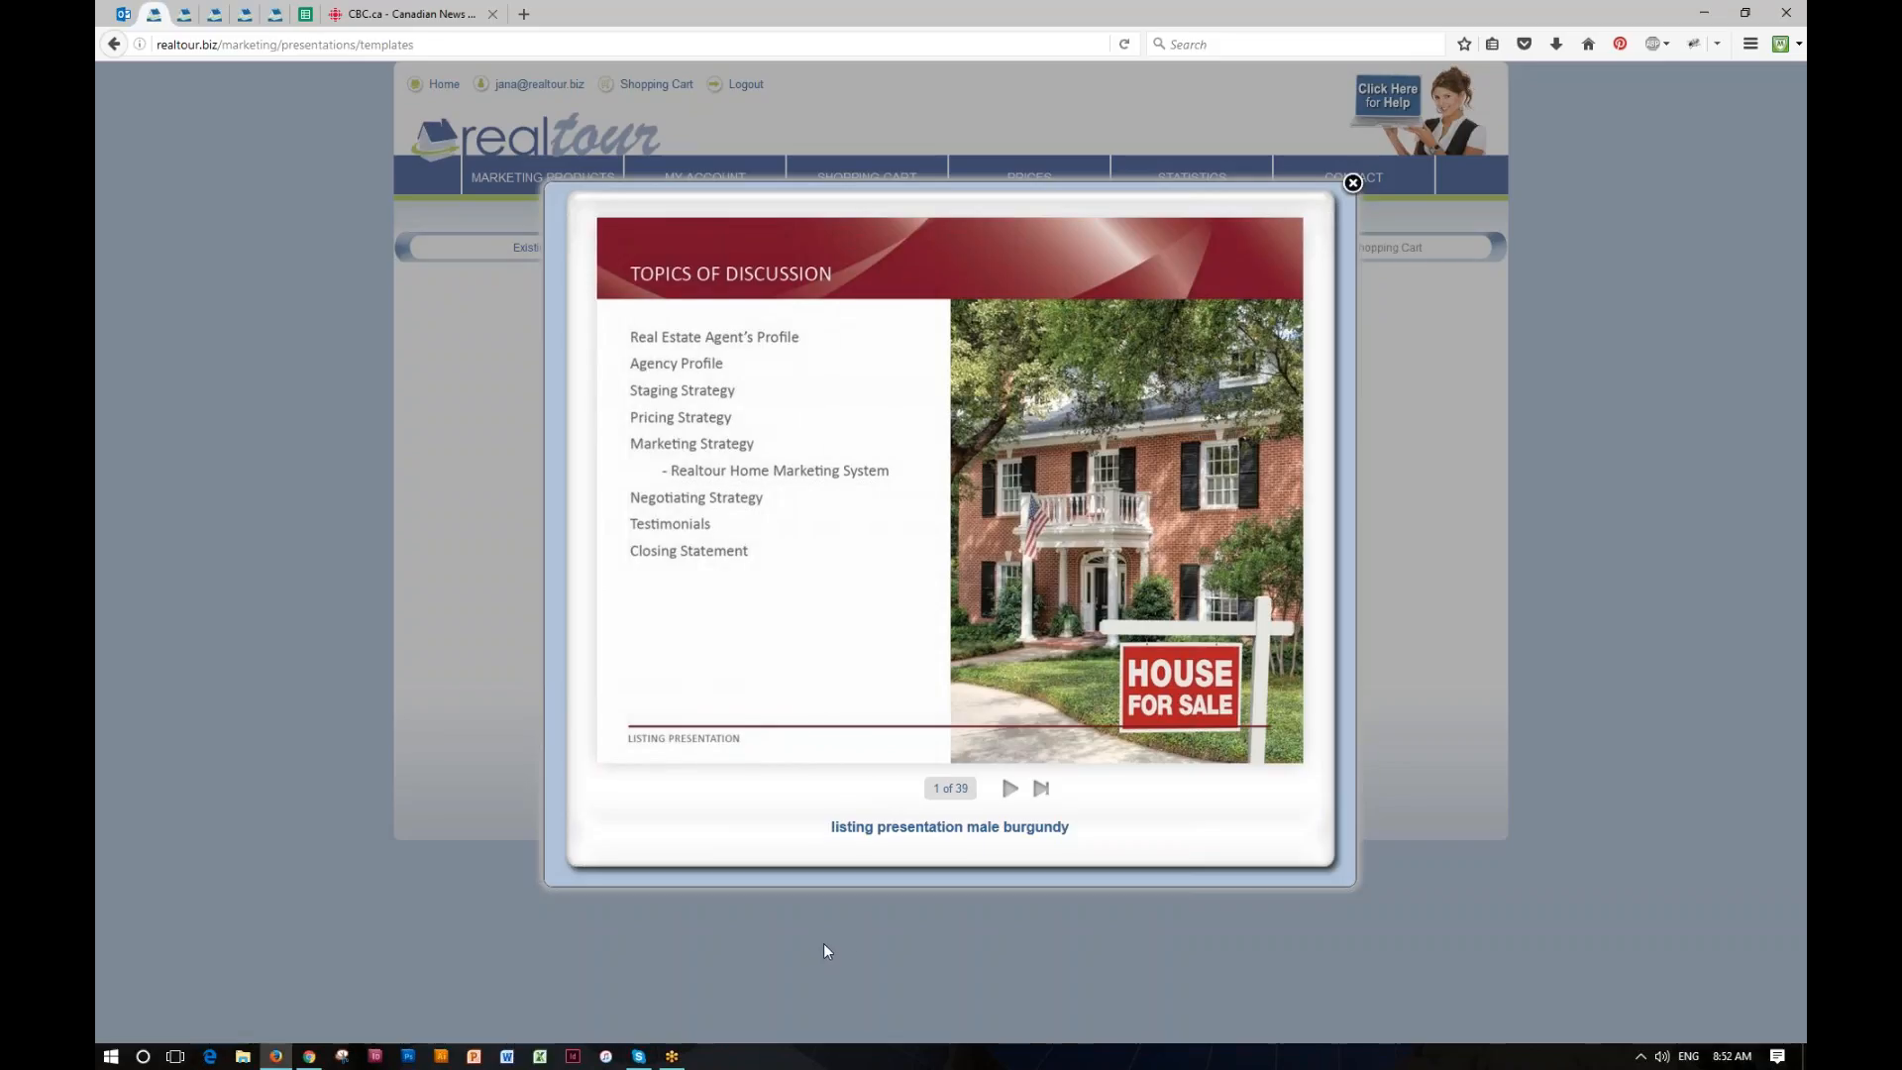
{"action": "left_click", "coordinate": [1010, 791]}
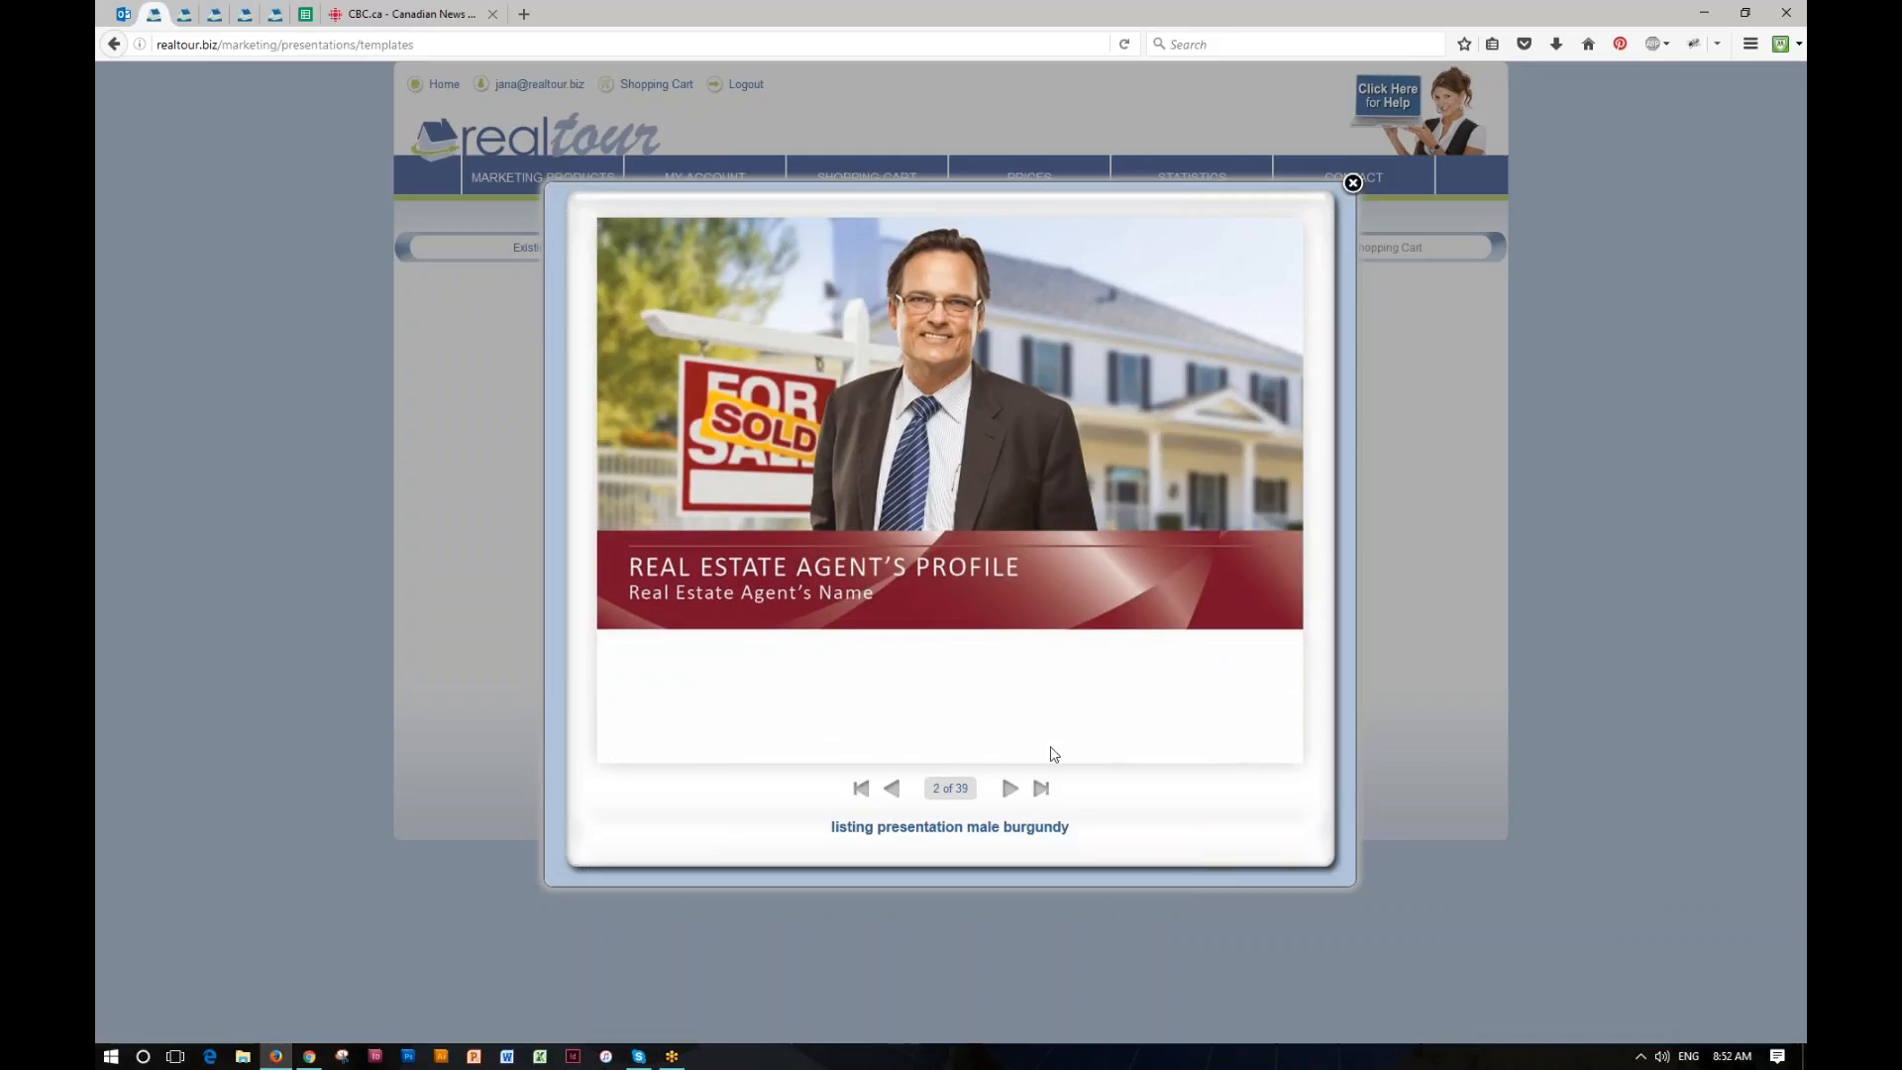
{"action": "left_click", "coordinate": [1010, 790]}
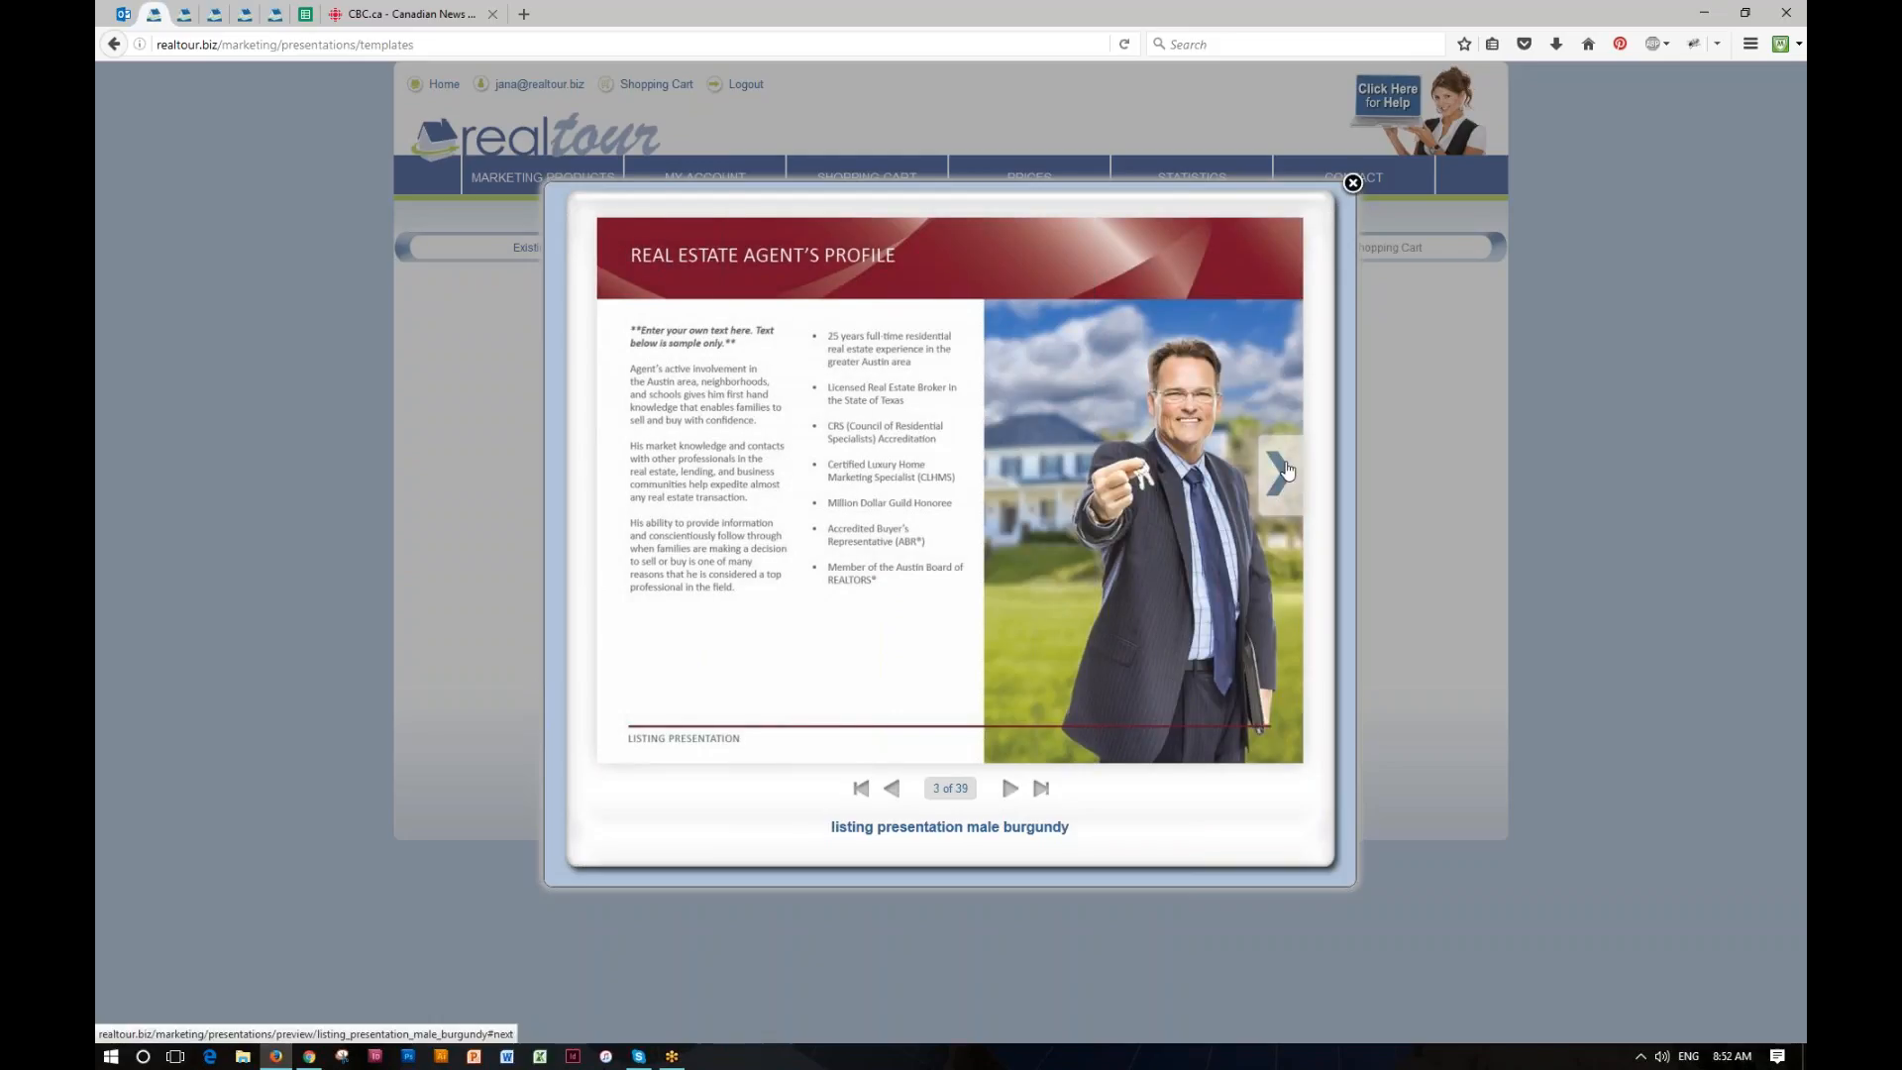
{"action": "left_click", "coordinate": [1284, 471]}
{"action": "left_click", "coordinate": [1284, 471]}
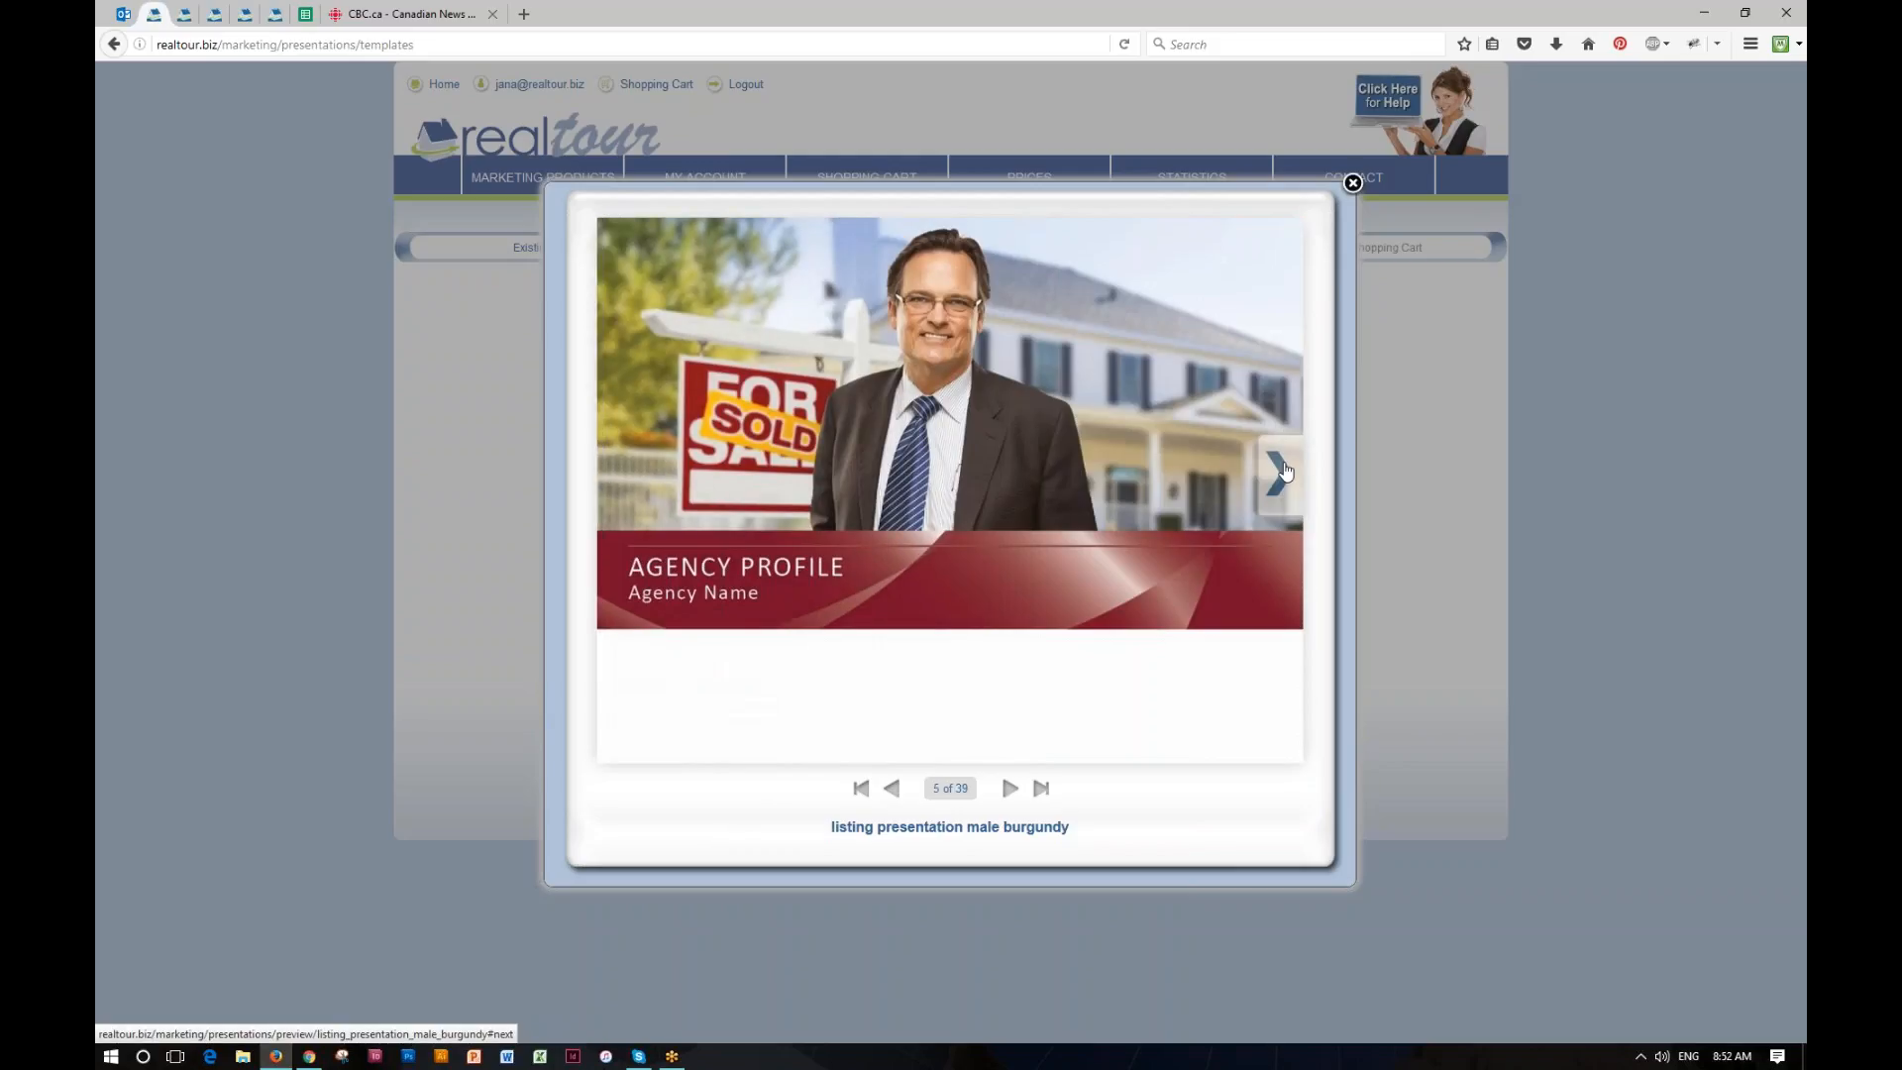
{"action": "left_click", "coordinate": [1284, 471]}
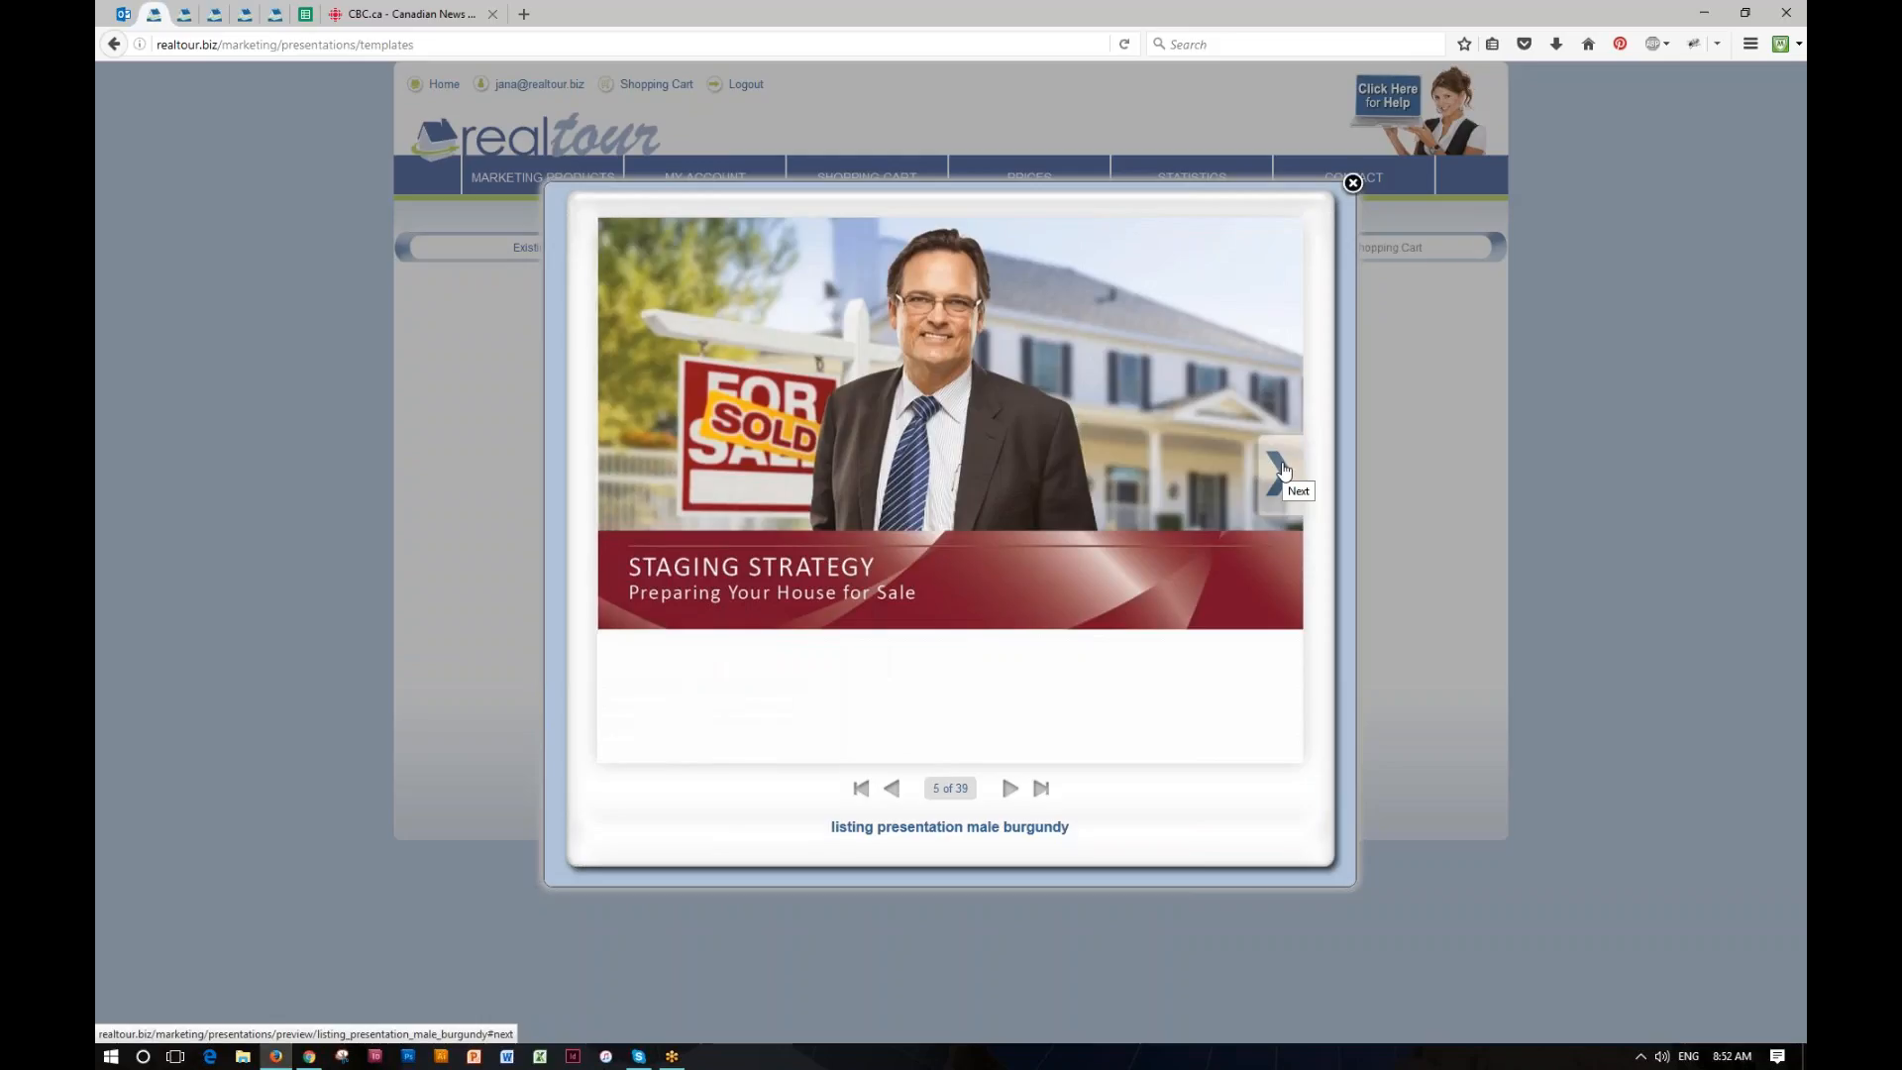
{"action": "left_click", "coordinate": [1281, 474]}
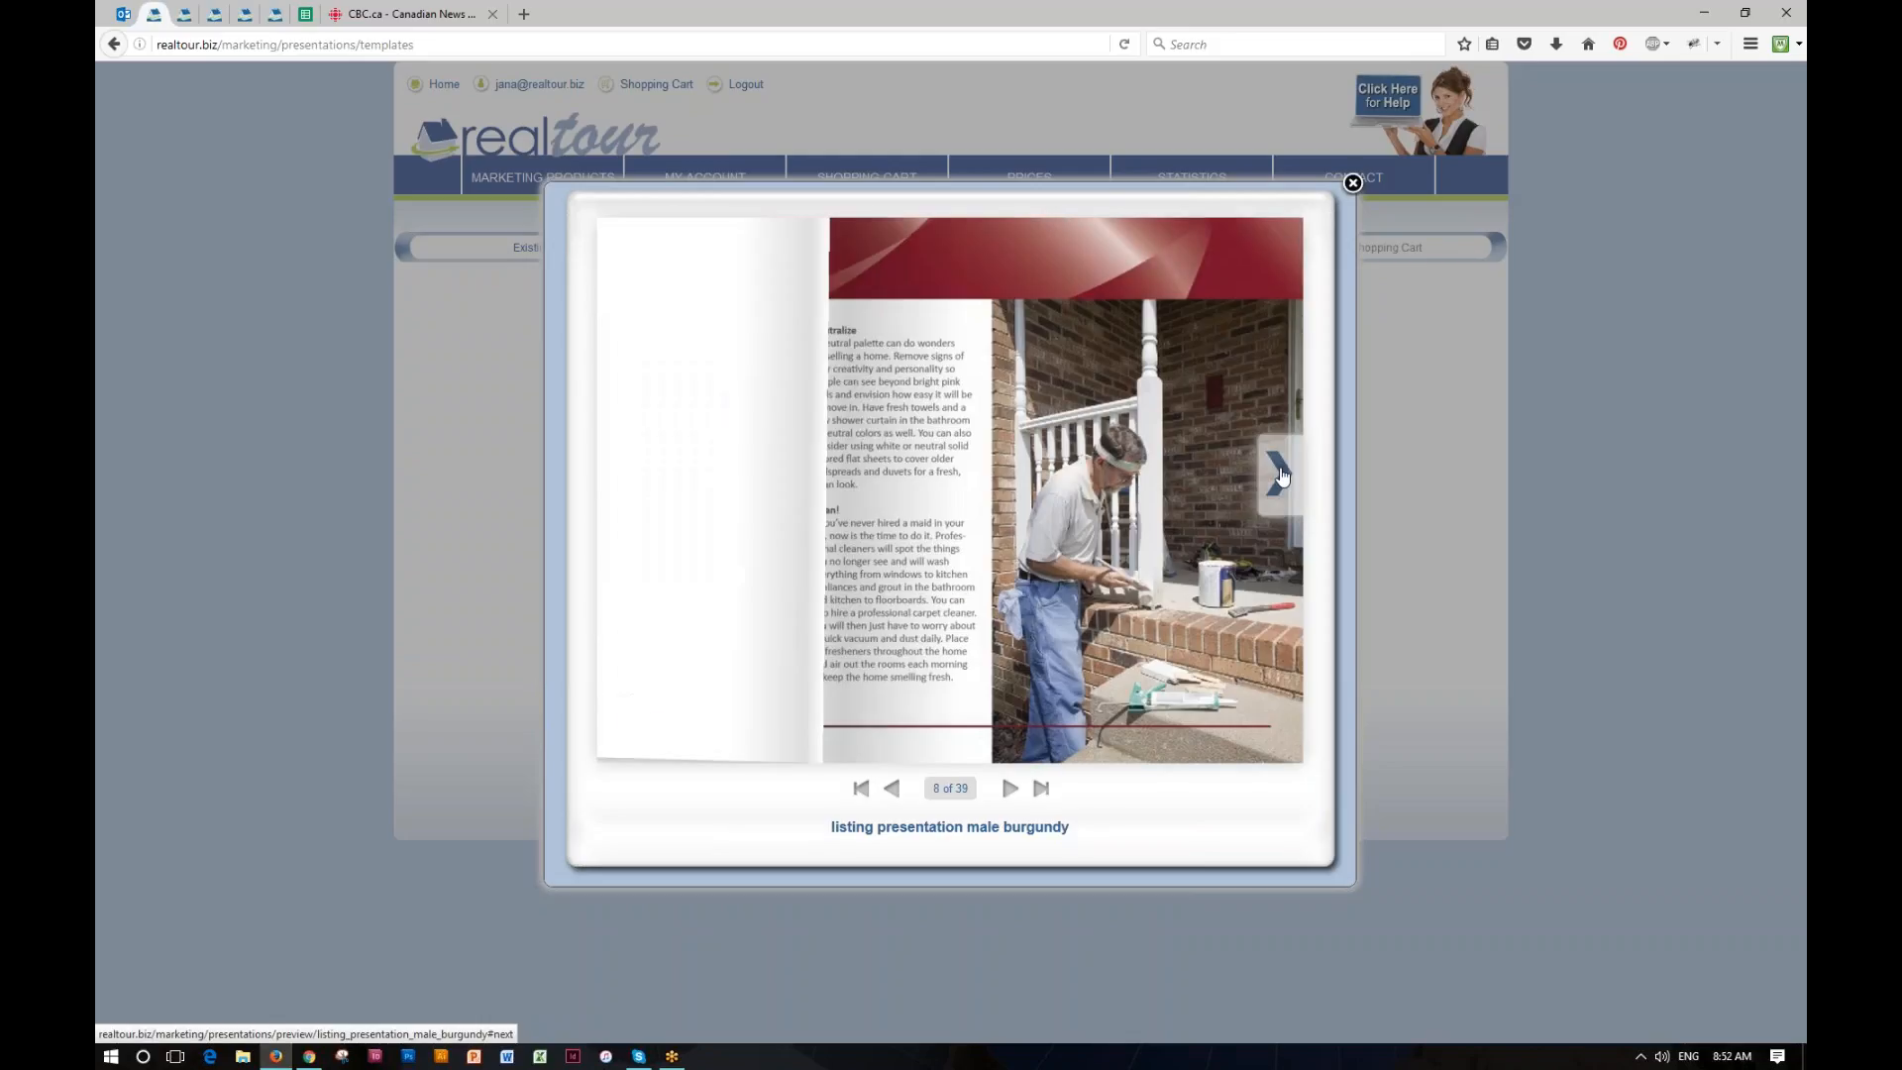
{"action": "left_click", "coordinate": [1281, 475]}
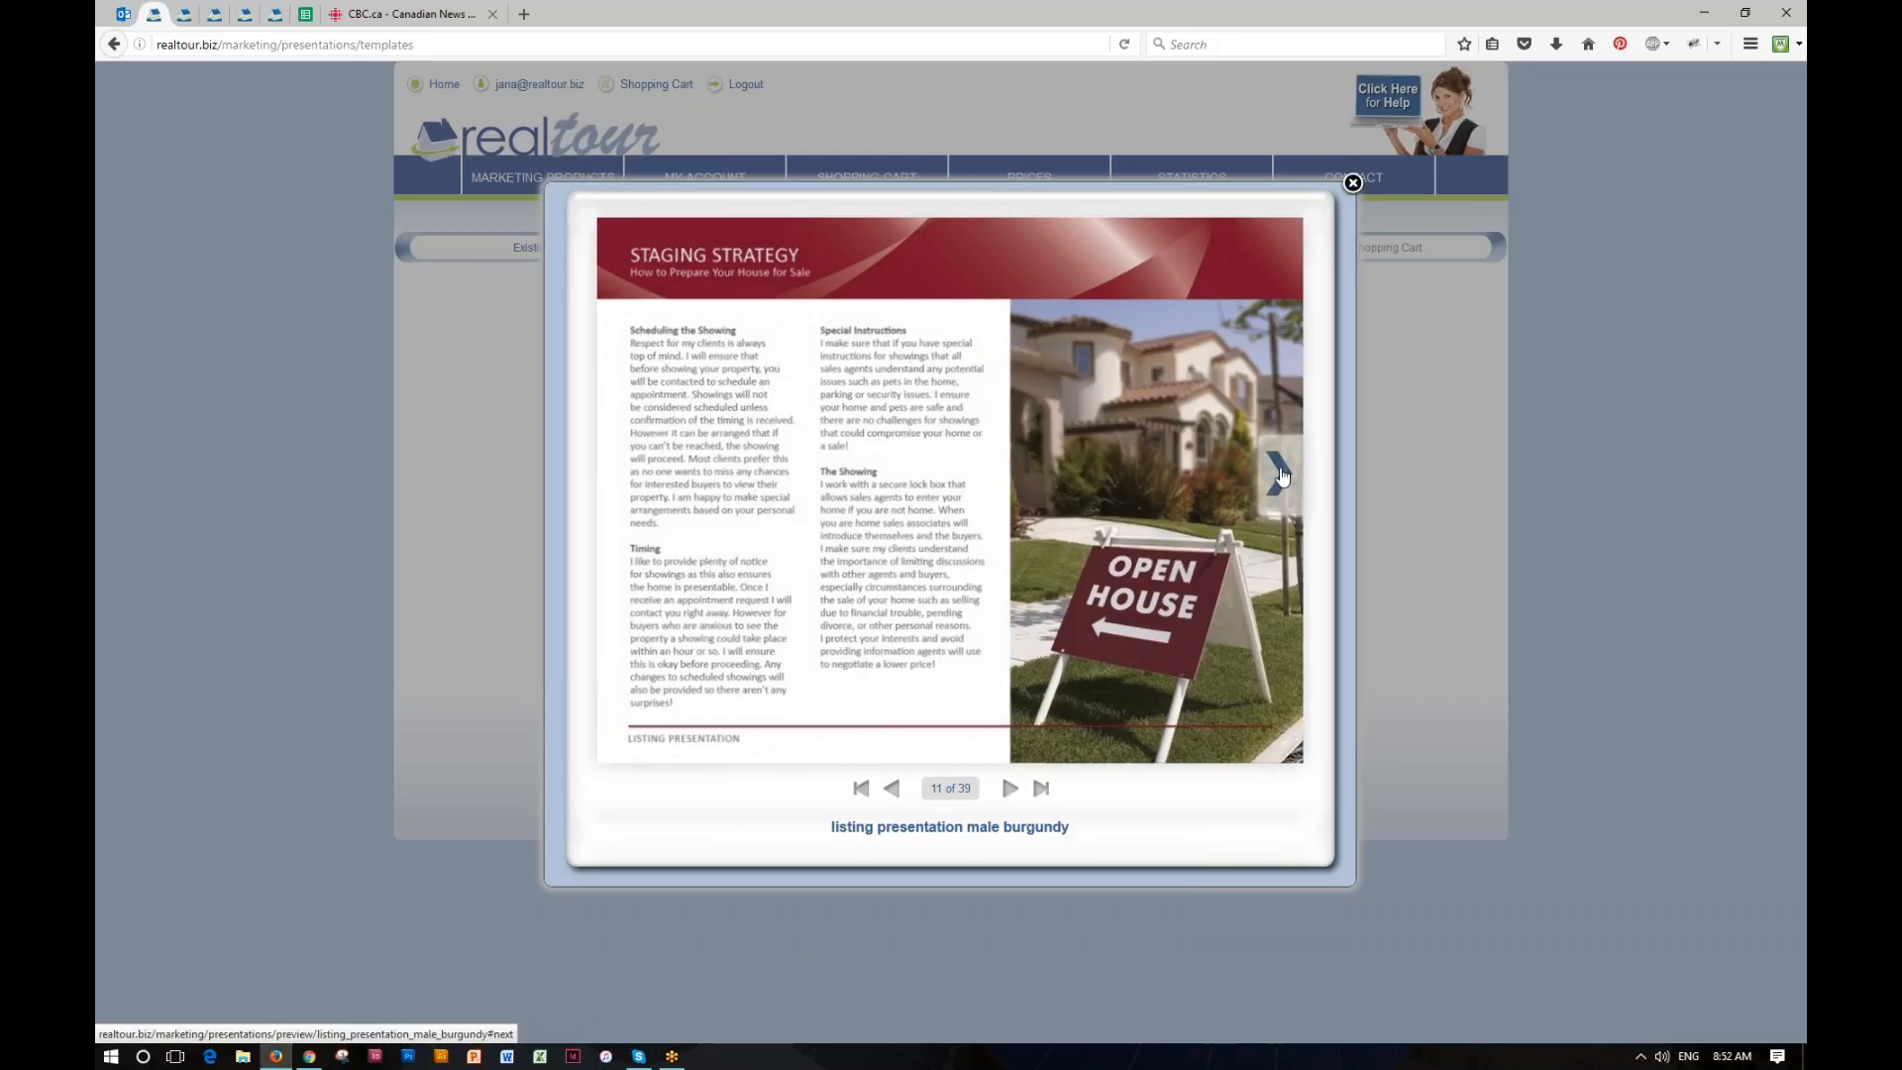
{"action": "left_click", "coordinate": [1283, 476]}
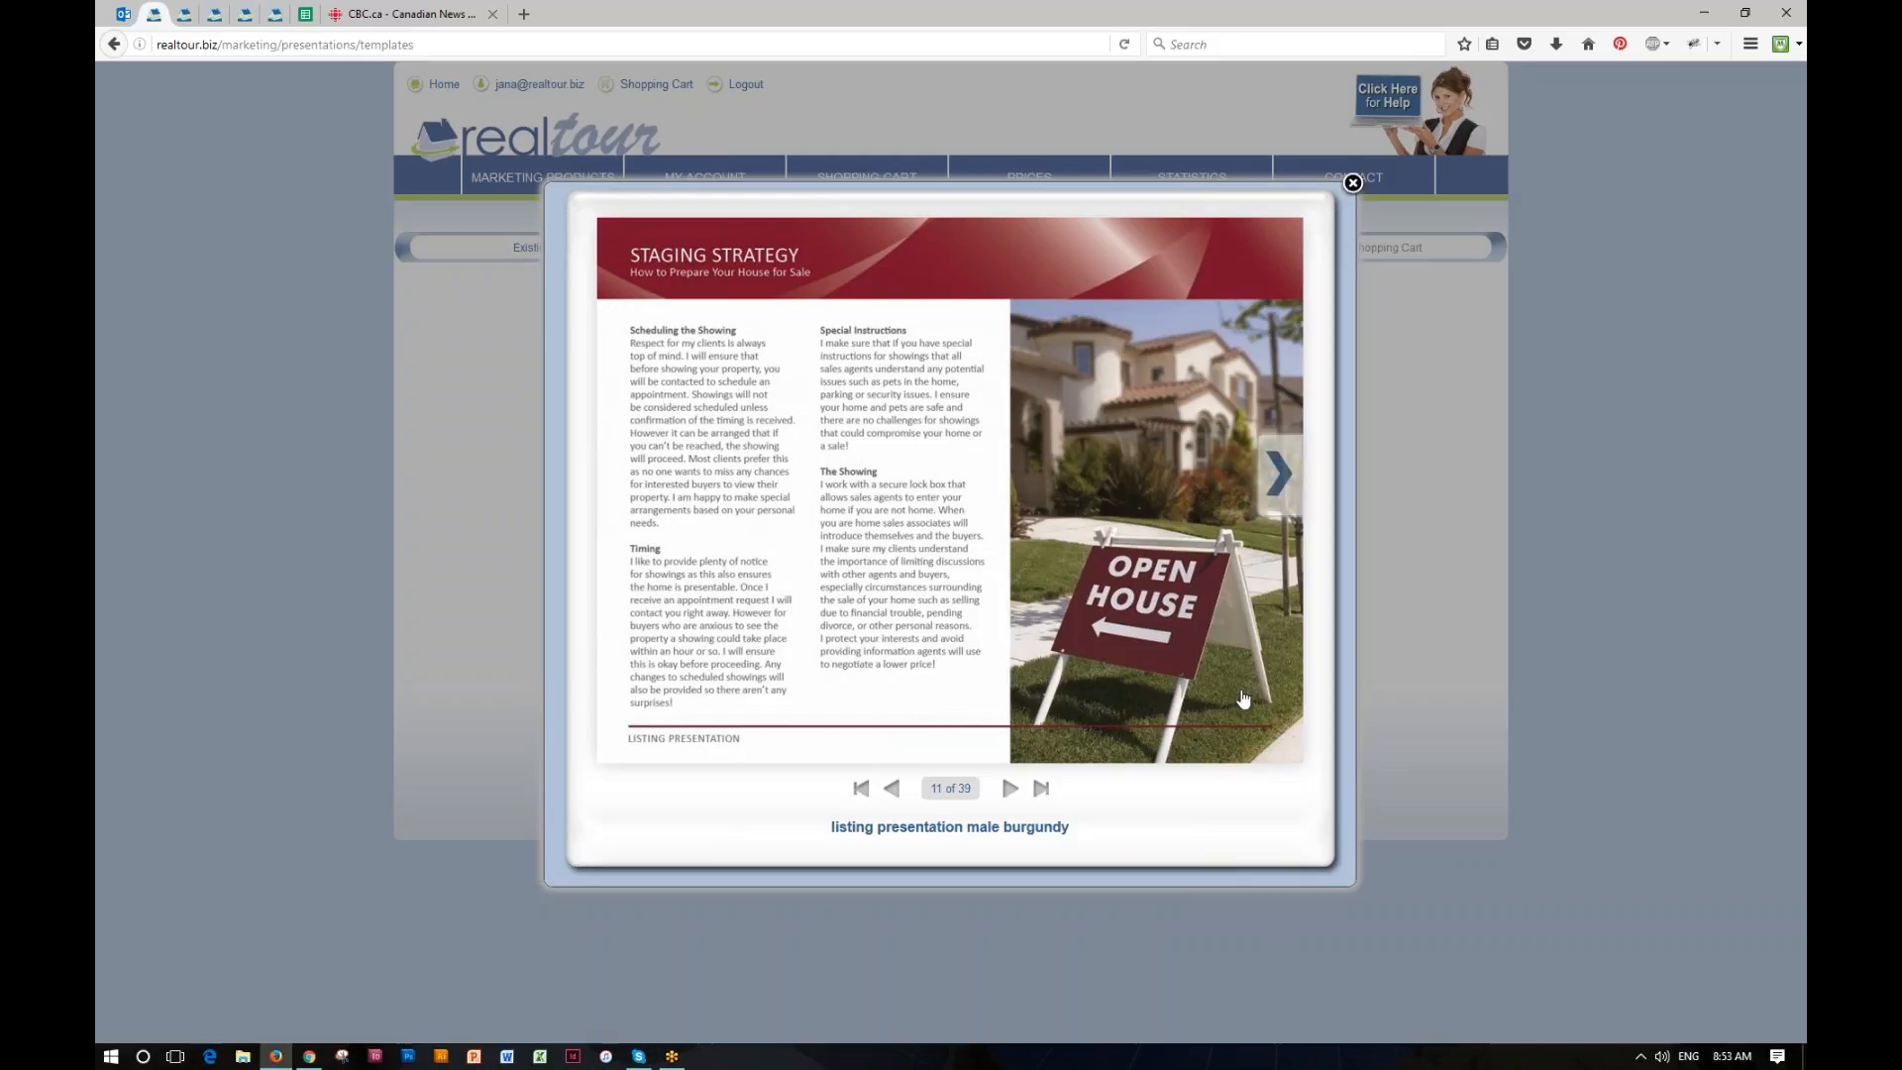
{"action": "left_click", "coordinate": [1272, 738]}
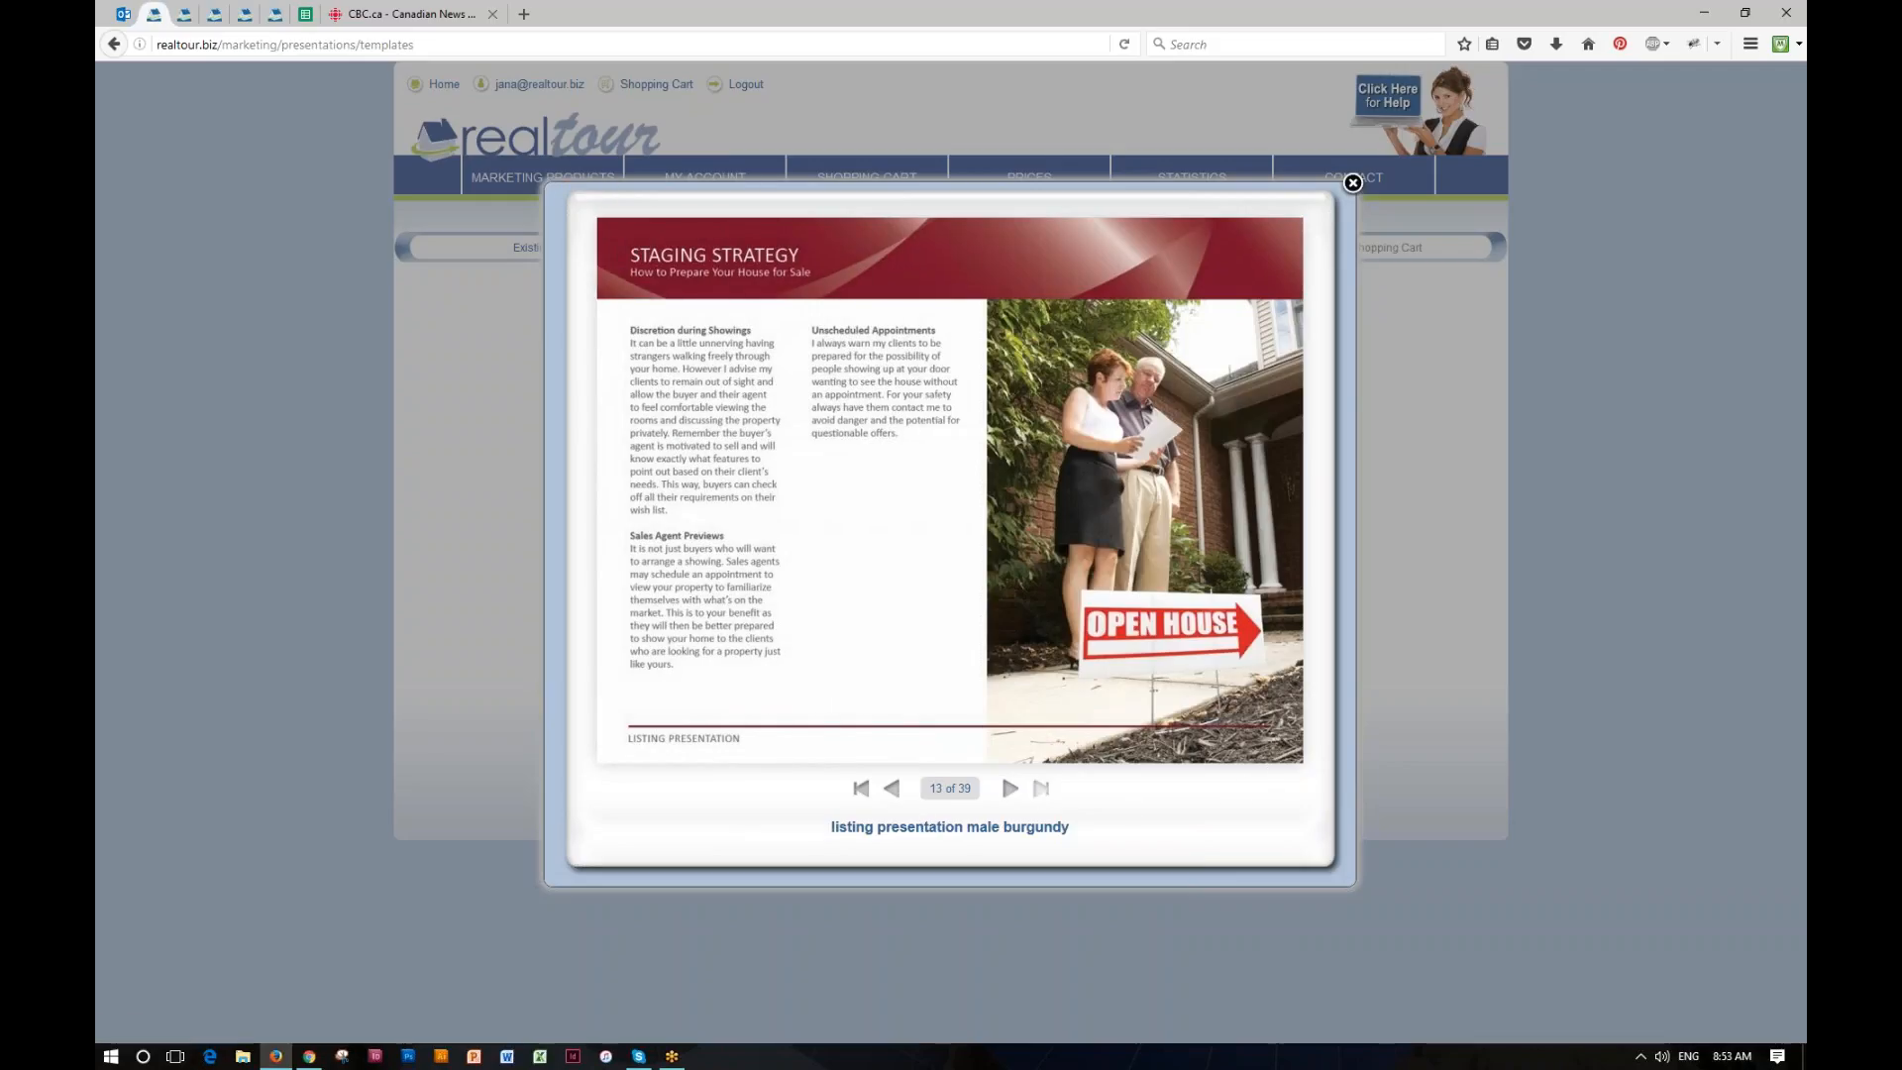
Step: Examine the closing statement, testimonials and final contact page of the template preview, and close the preview
{"action": "left_click", "coordinate": [893, 789]}
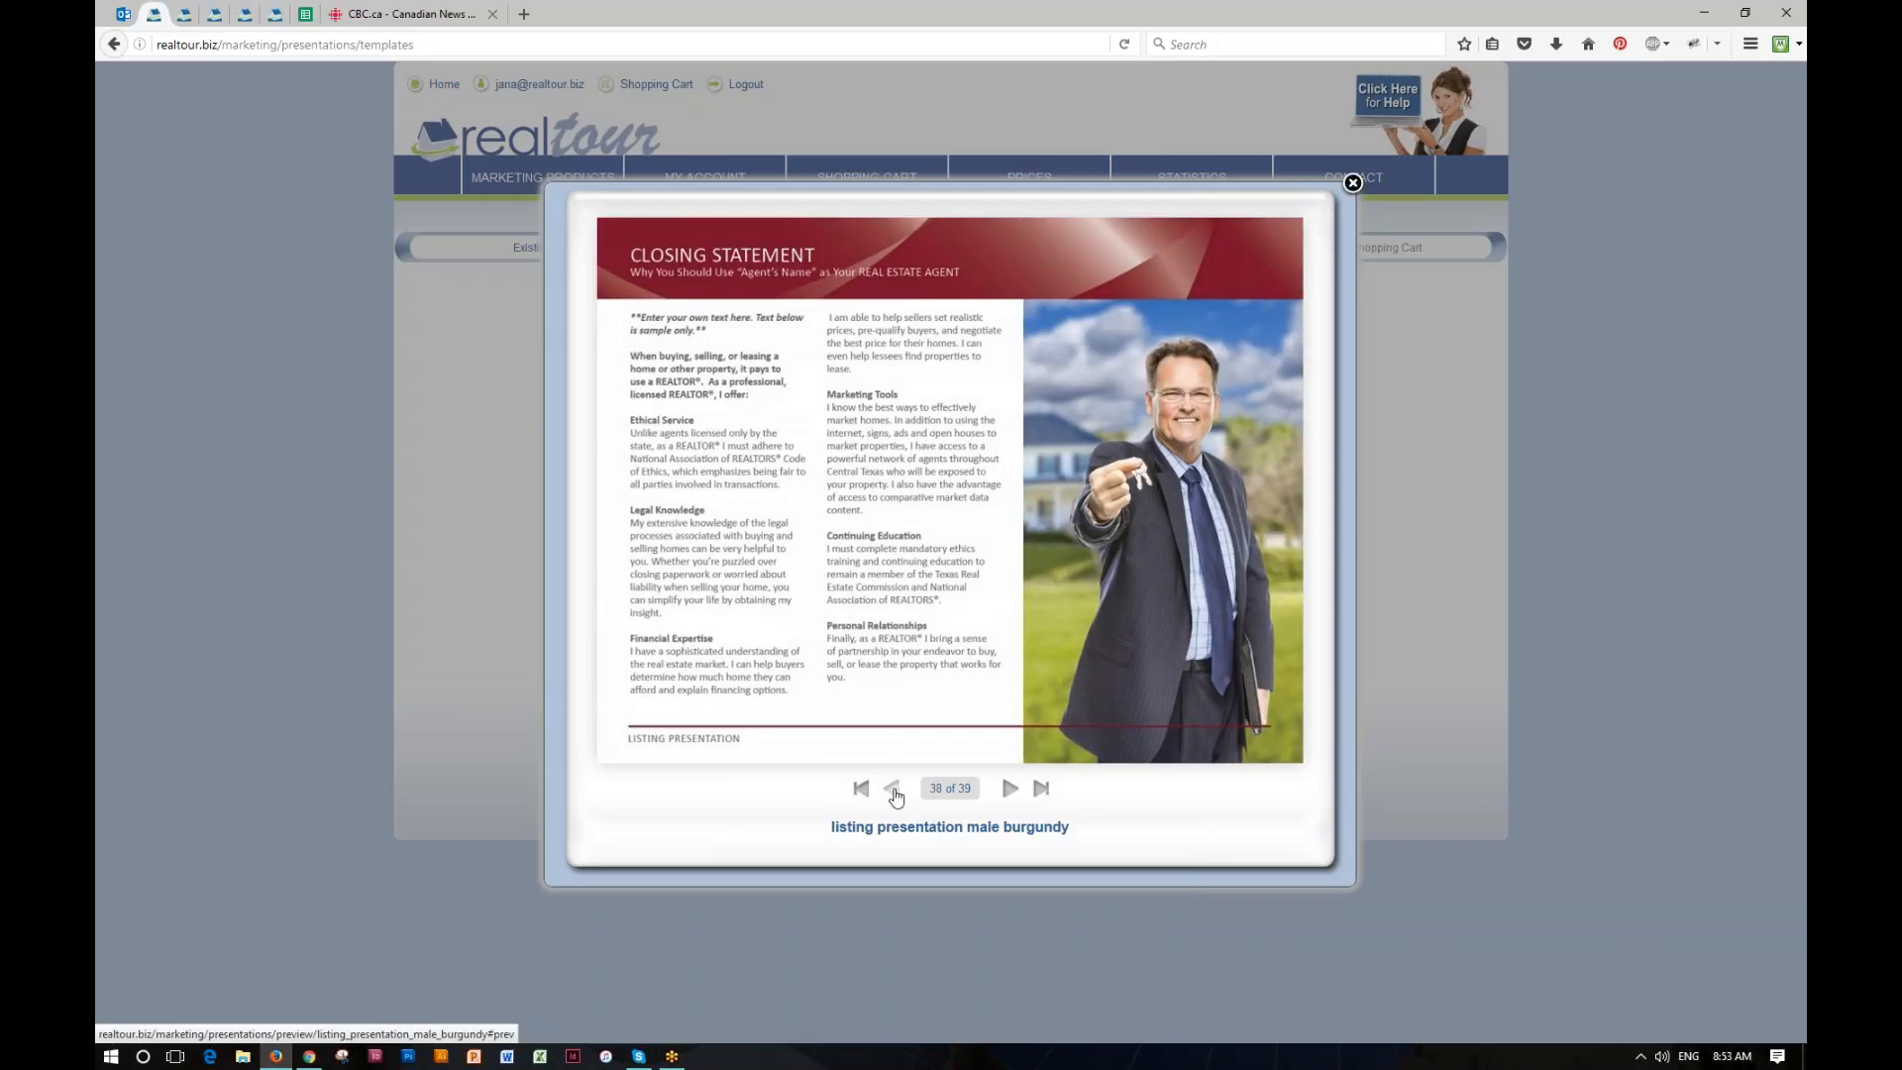
{"action": "left_click", "coordinate": [894, 792]}
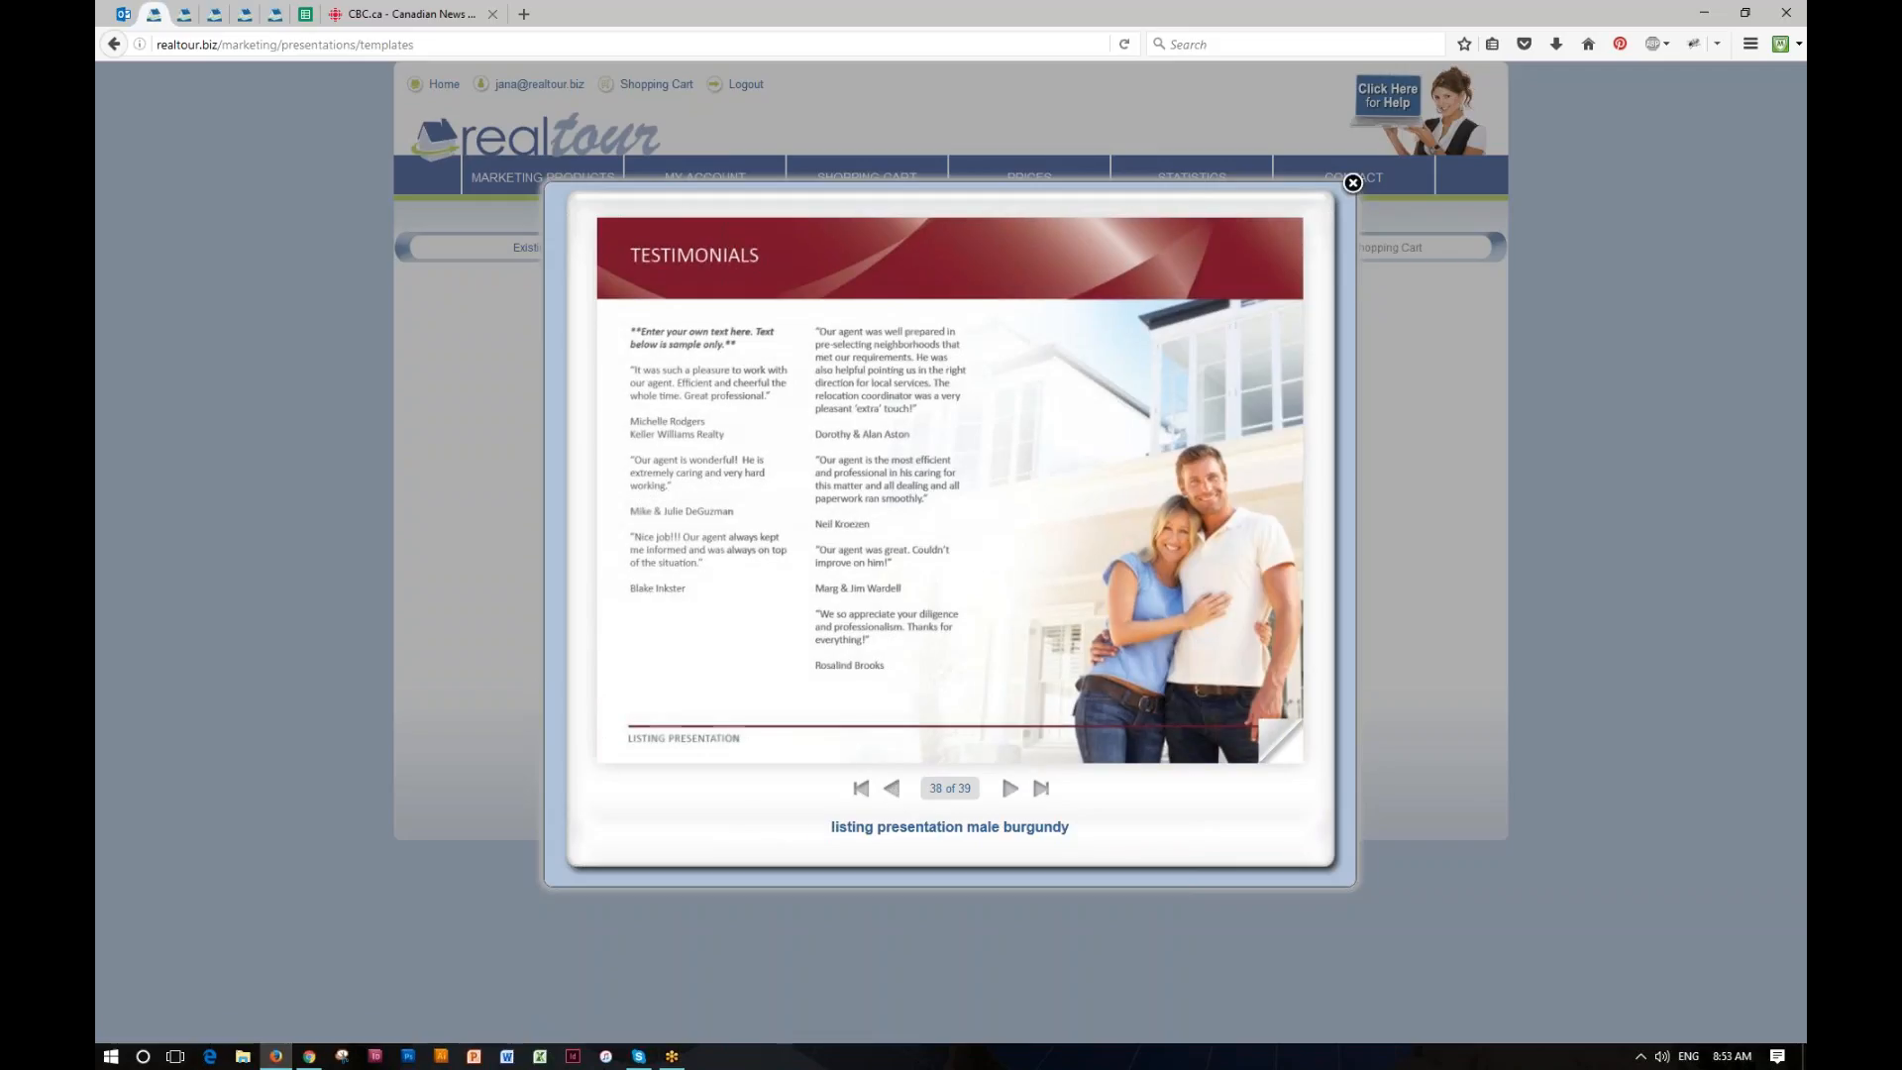
{"action": "left_click", "coordinate": [890, 791]}
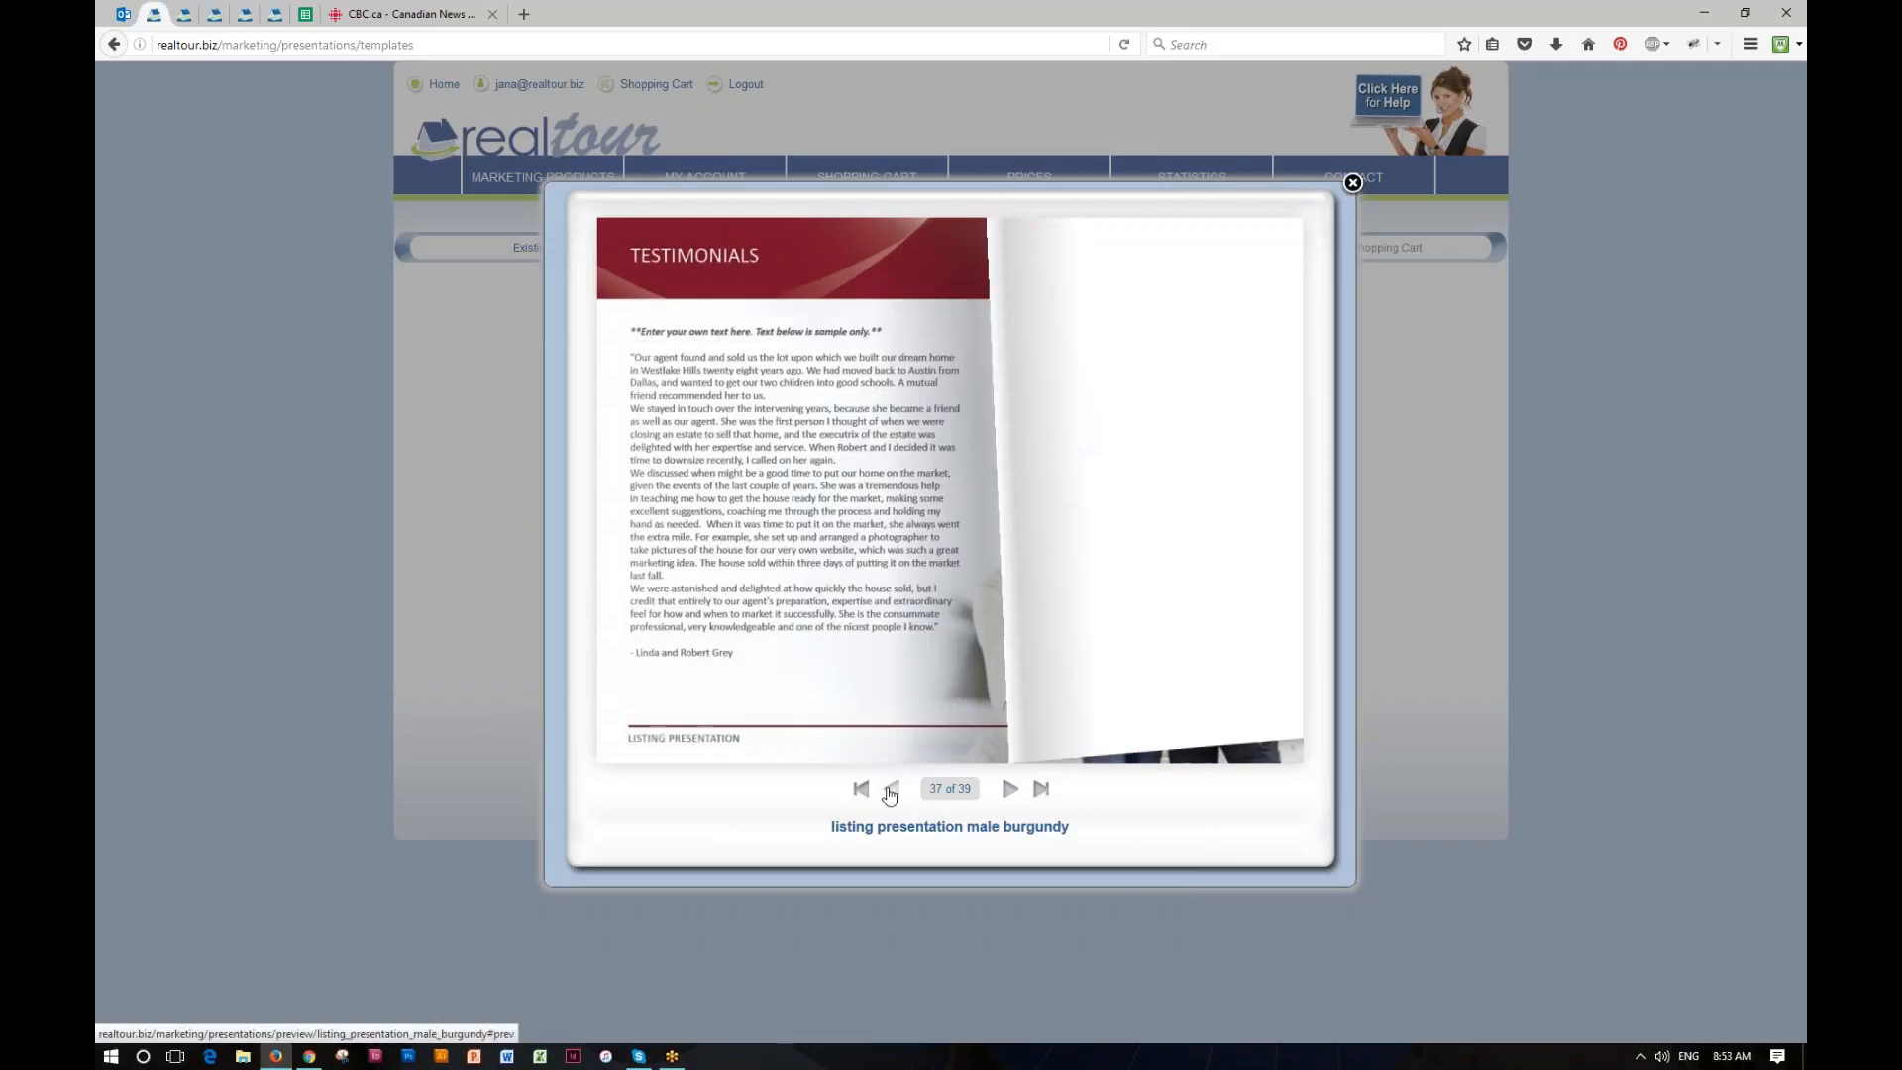
{"action": "left_click", "coordinate": [1042, 788]}
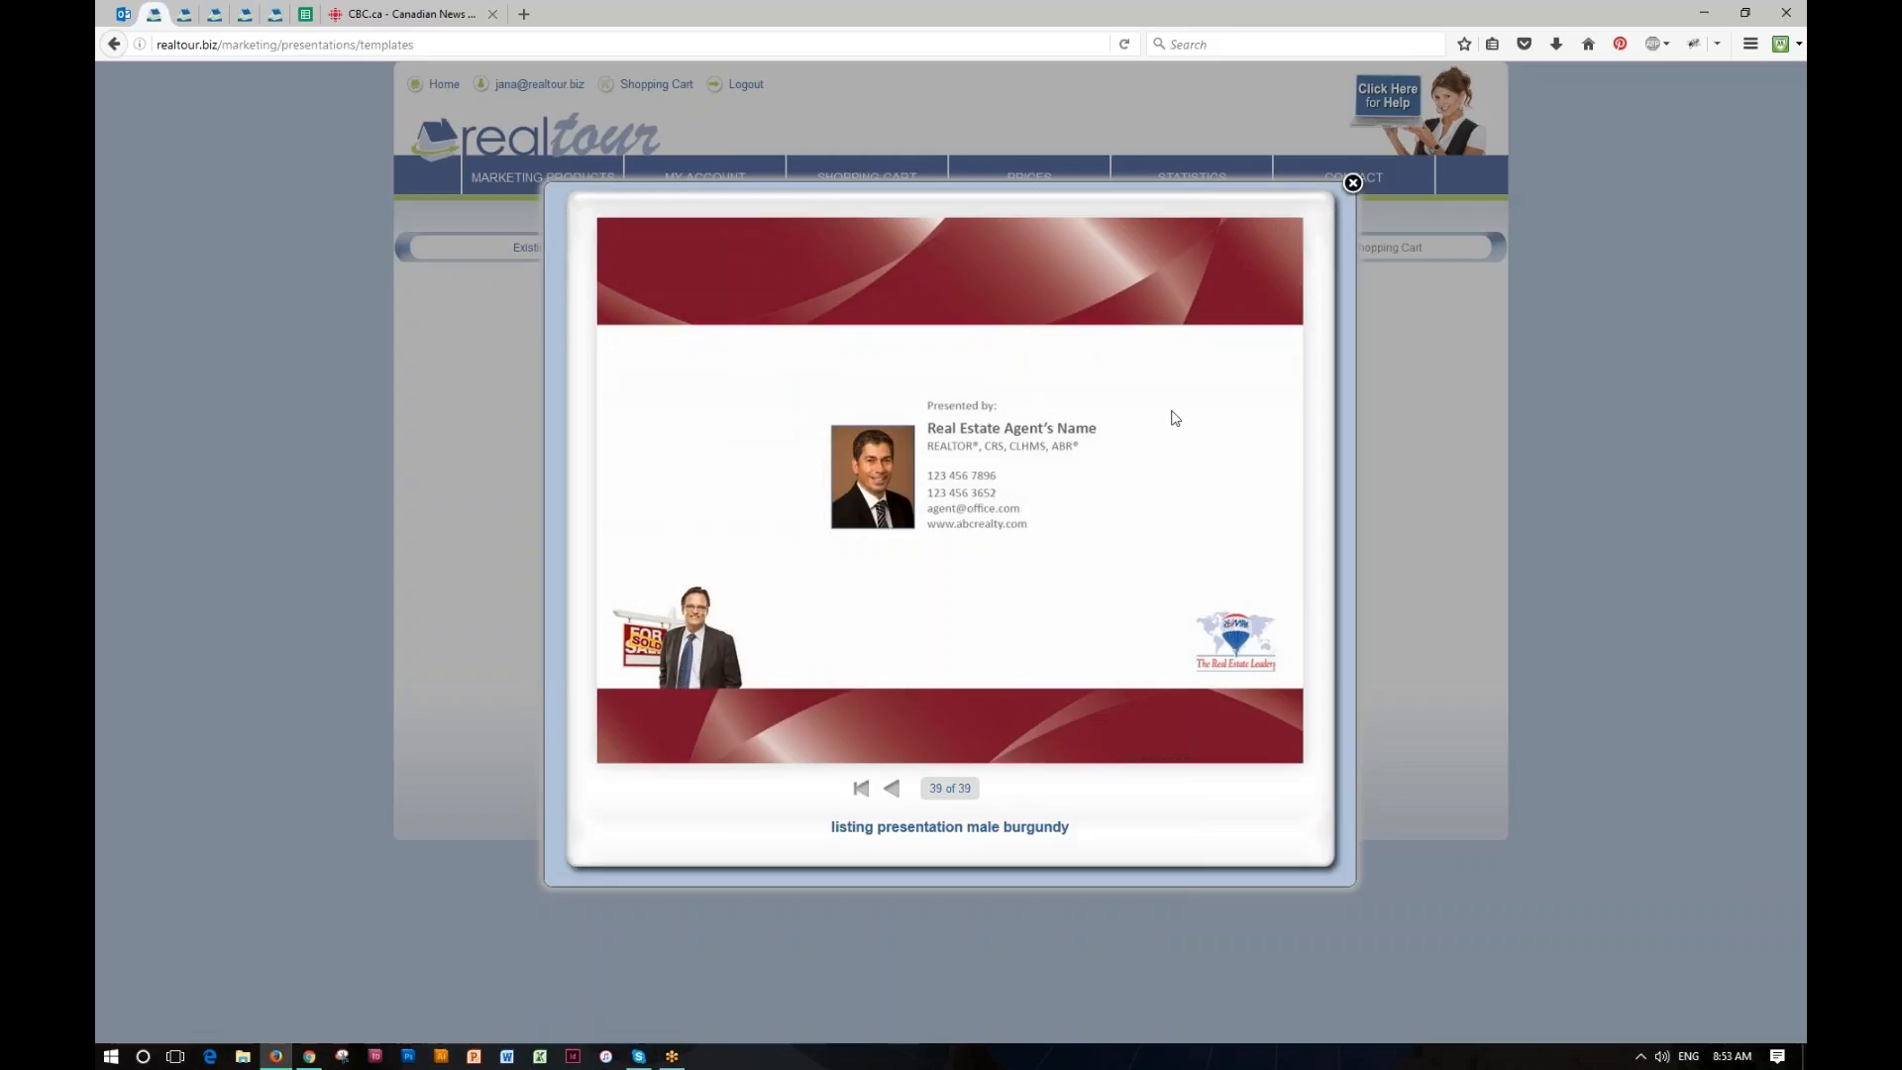
{"action": "left_click", "coordinate": [1353, 183]}
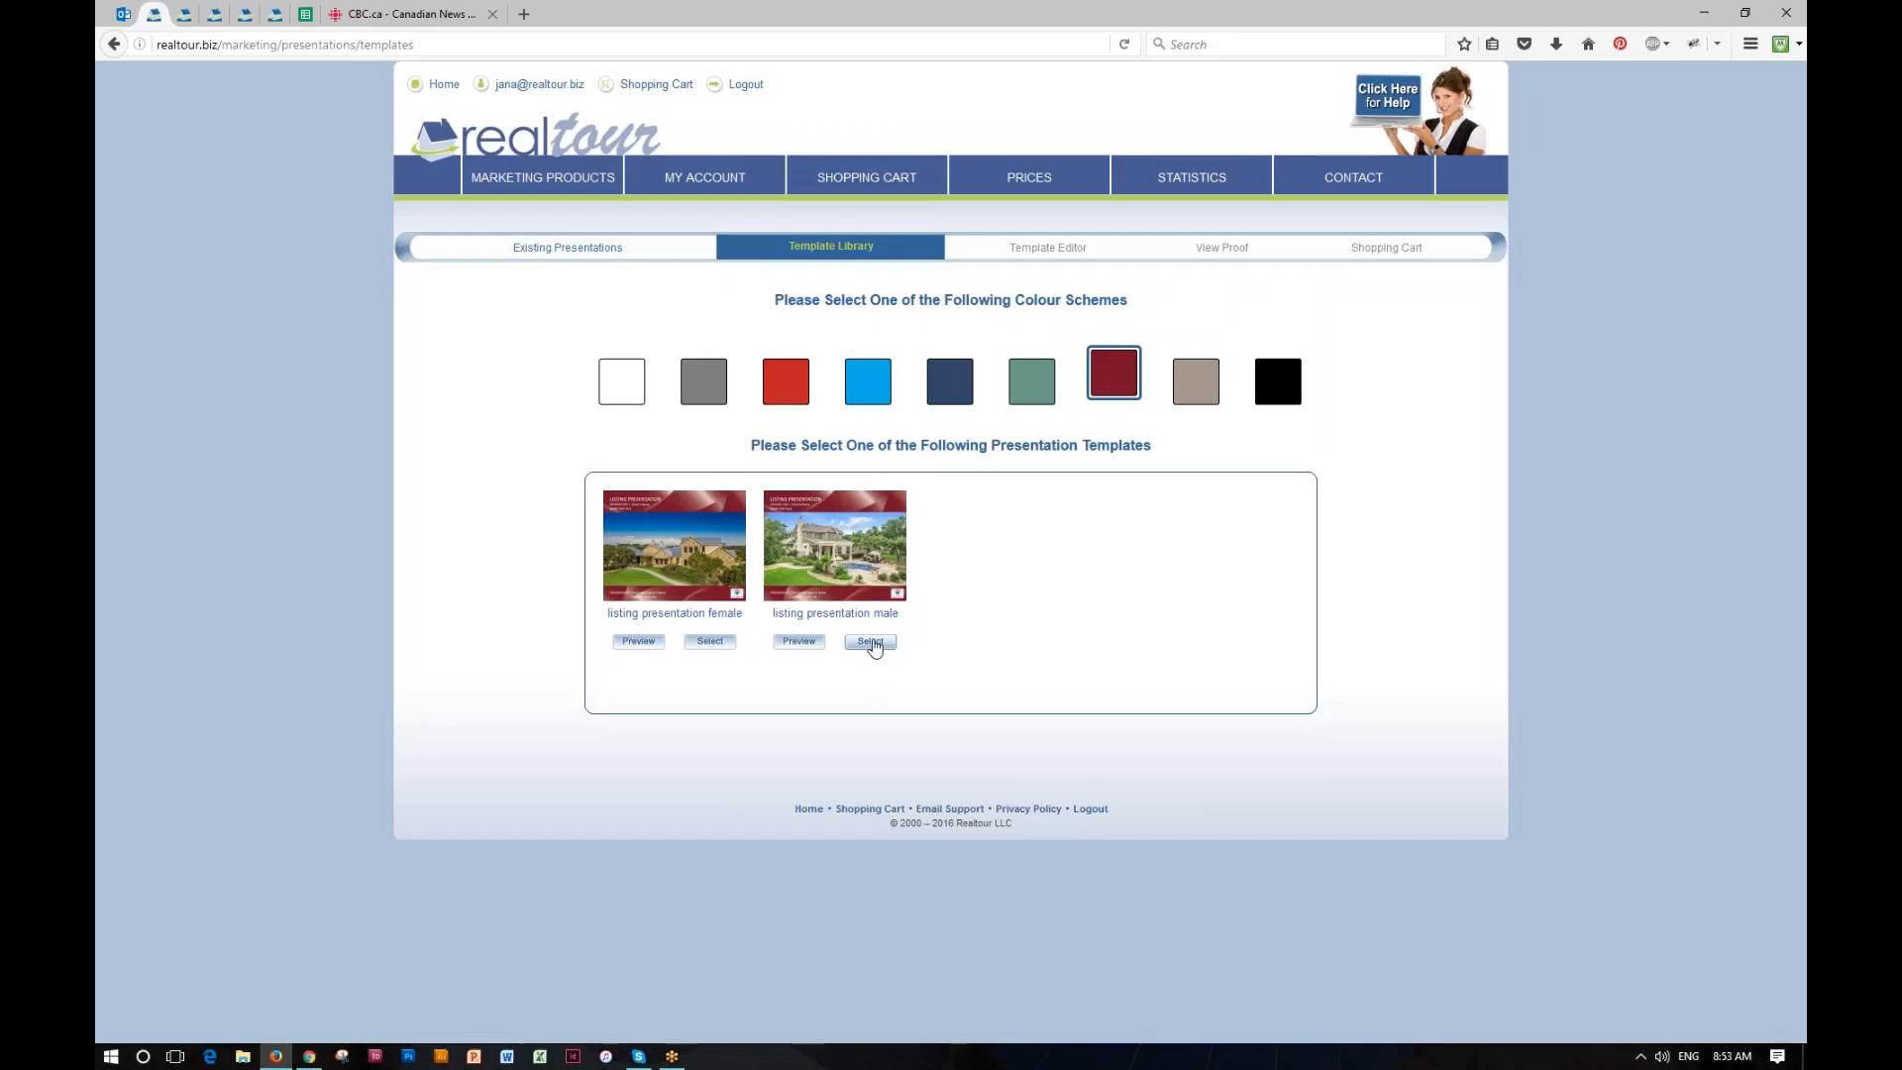
Step: Create a presentation from the male burgundy template with the name "My November 2016"
{"action": "left_click", "coordinate": [872, 643]}
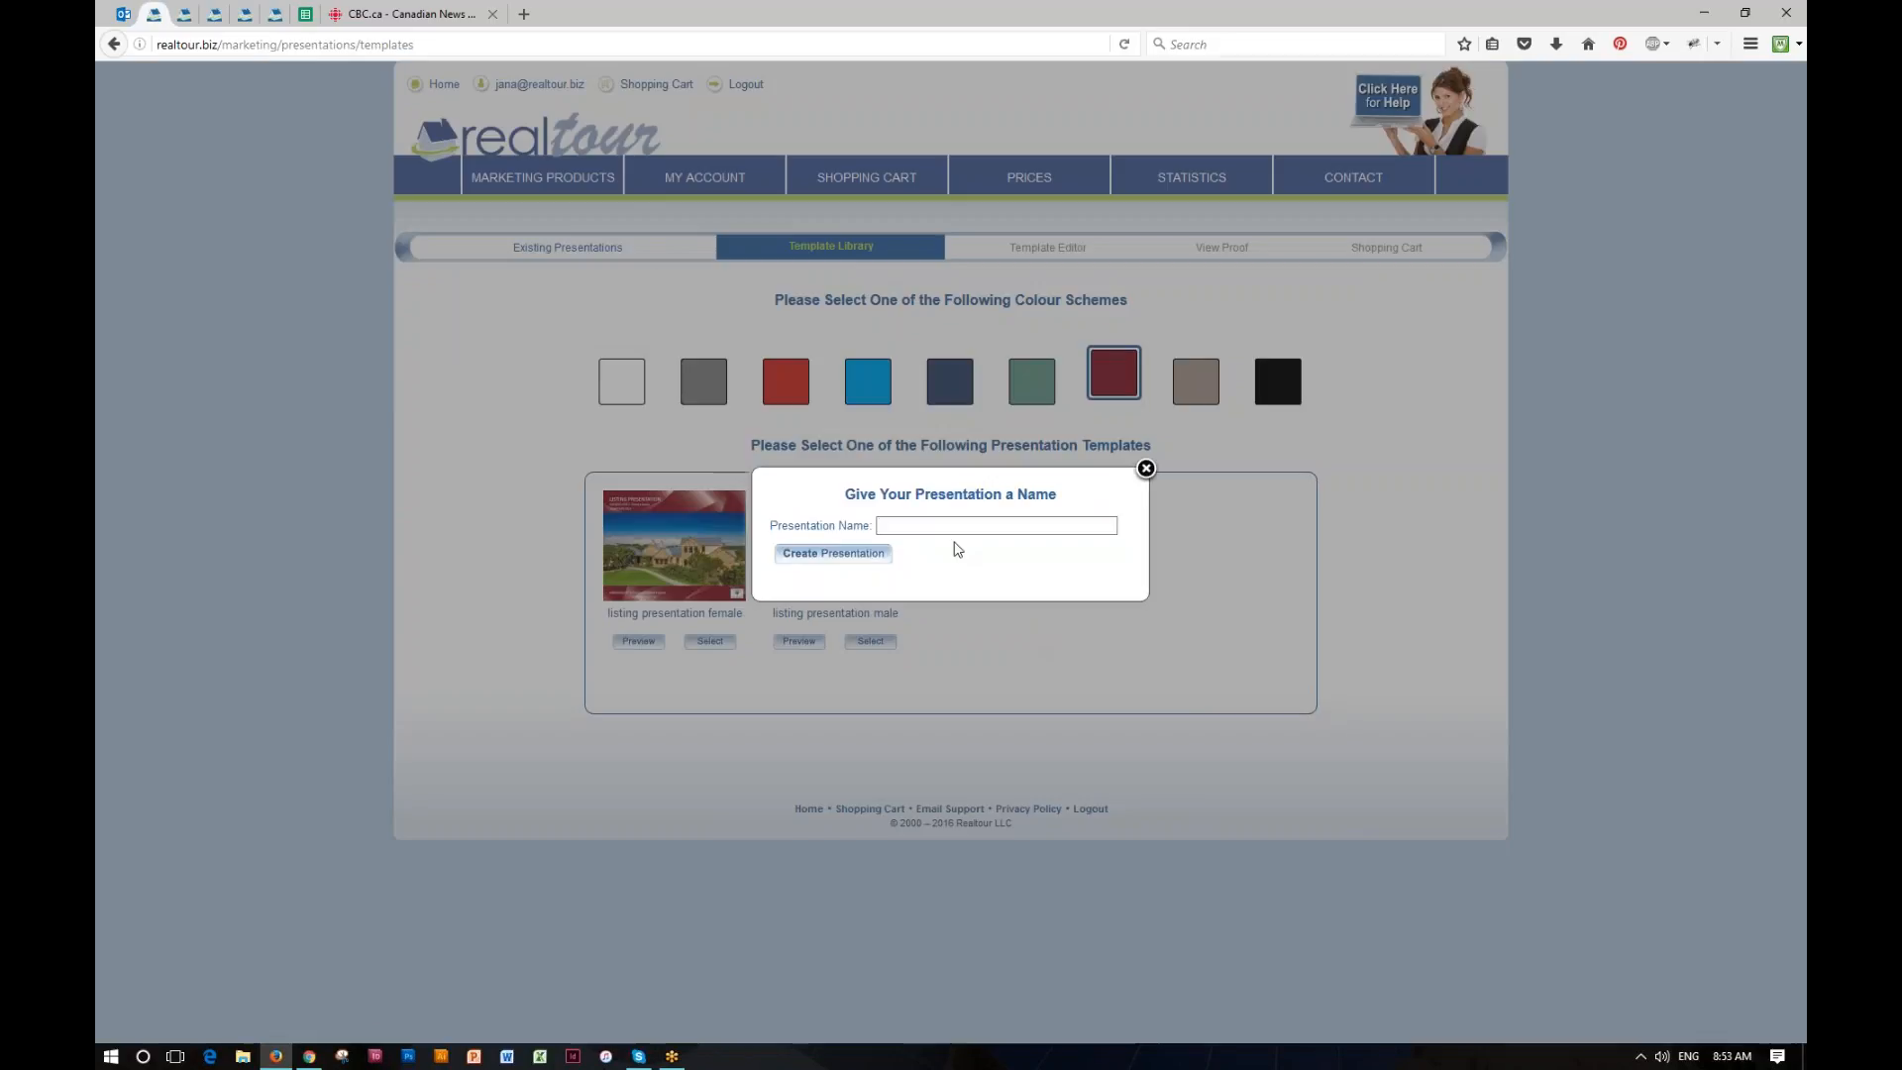
{"action": "type", "text": "My Novembe"}
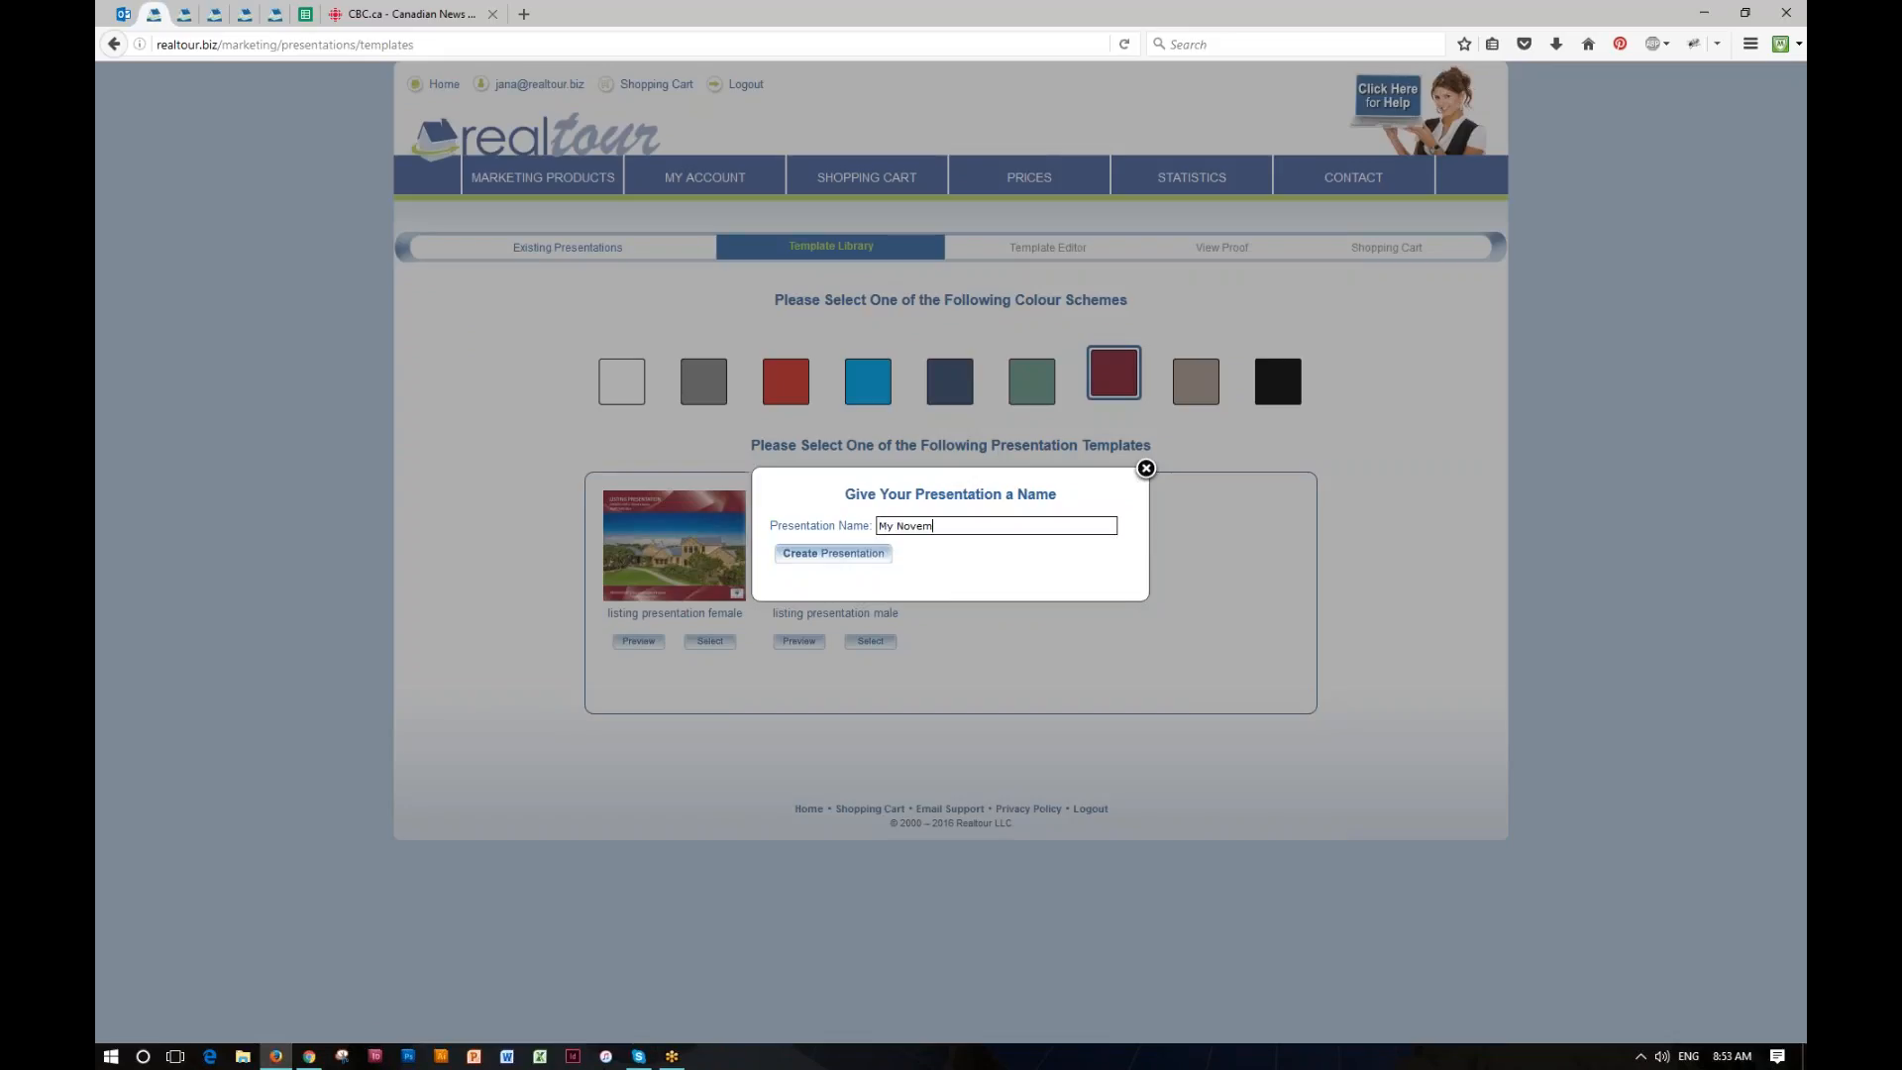
{"action": "type", "text": "r 2016 LP"}
{"action": "left_click", "coordinate": [838, 556]}
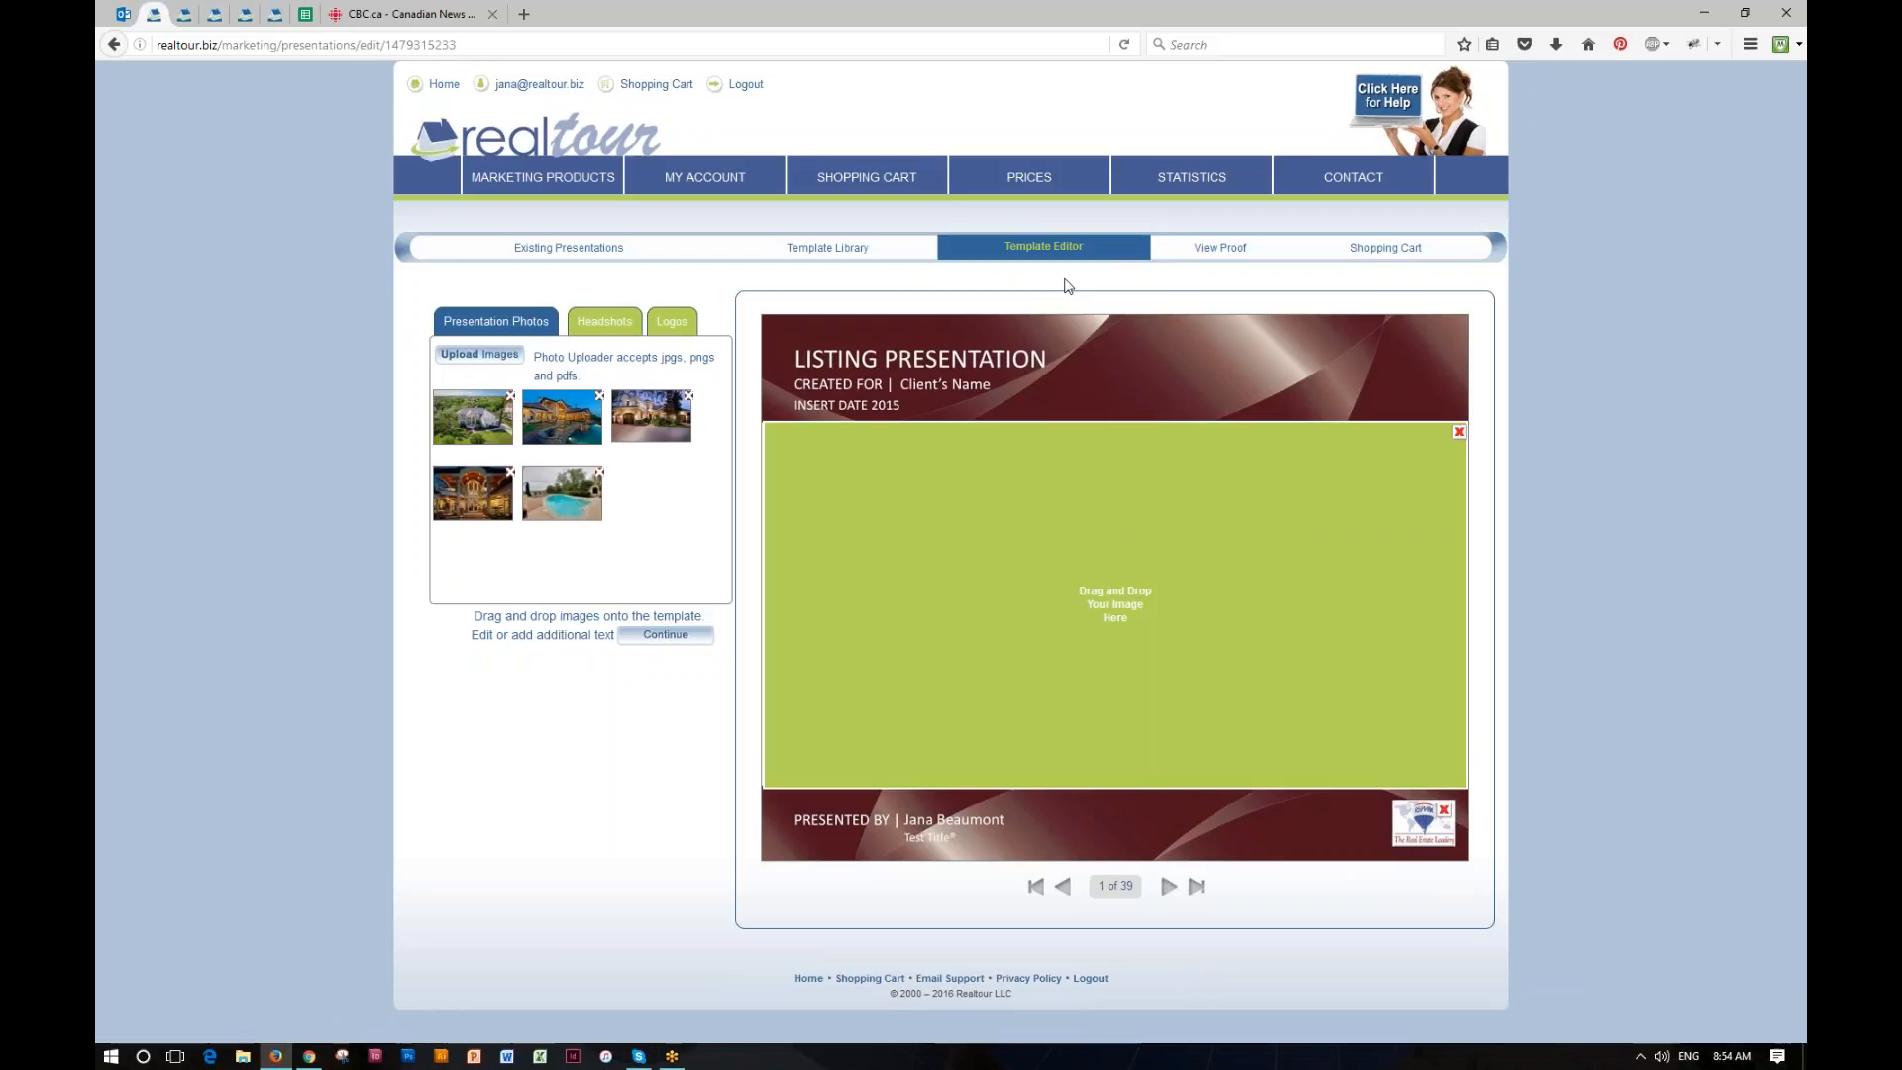
Step: Replace the client name placeholder after "CREATED FOR" on the cover page with the client's full name
{"action": "left_click", "coordinate": [935, 365]}
{"action": "left_click", "coordinate": [941, 387]}
{"action": "left_click", "coordinate": [968, 386]}
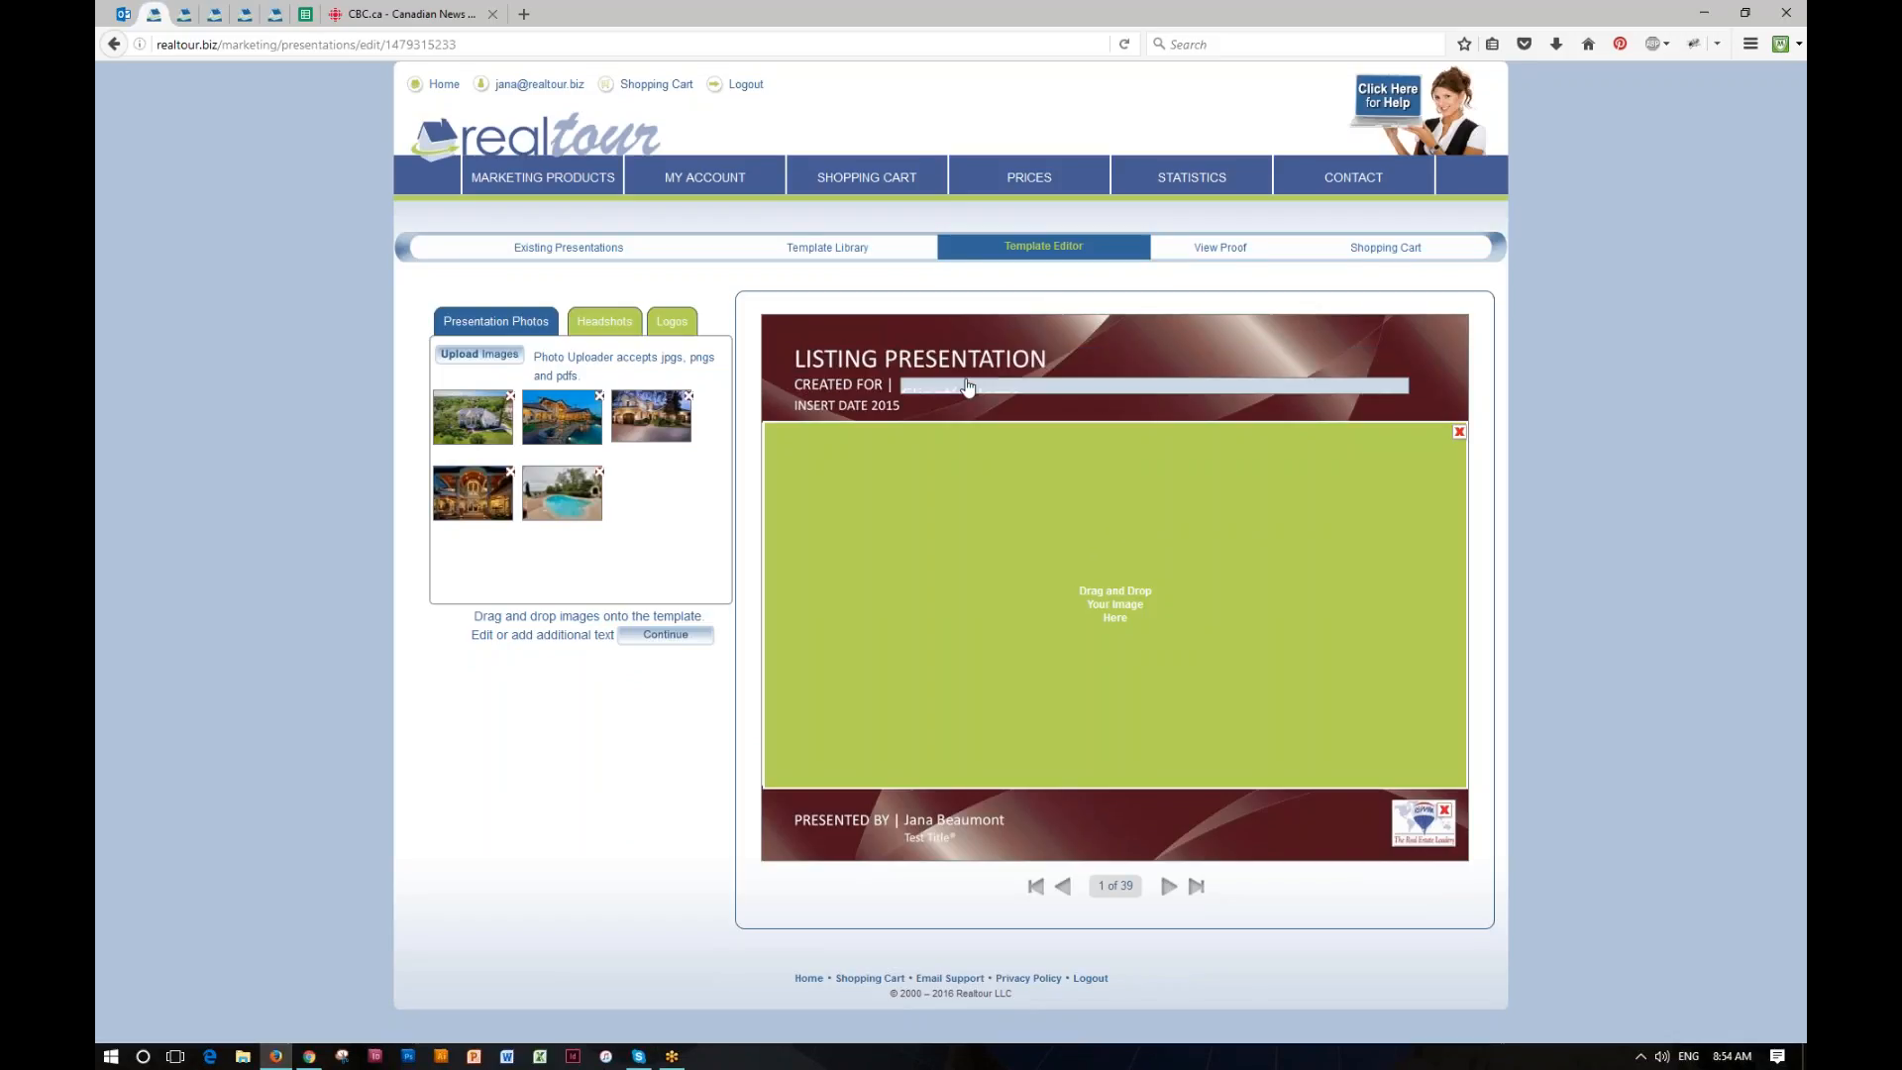
{"action": "left_click_drag", "start_coordinate": [874, 440], "coordinate": [735, 442]}
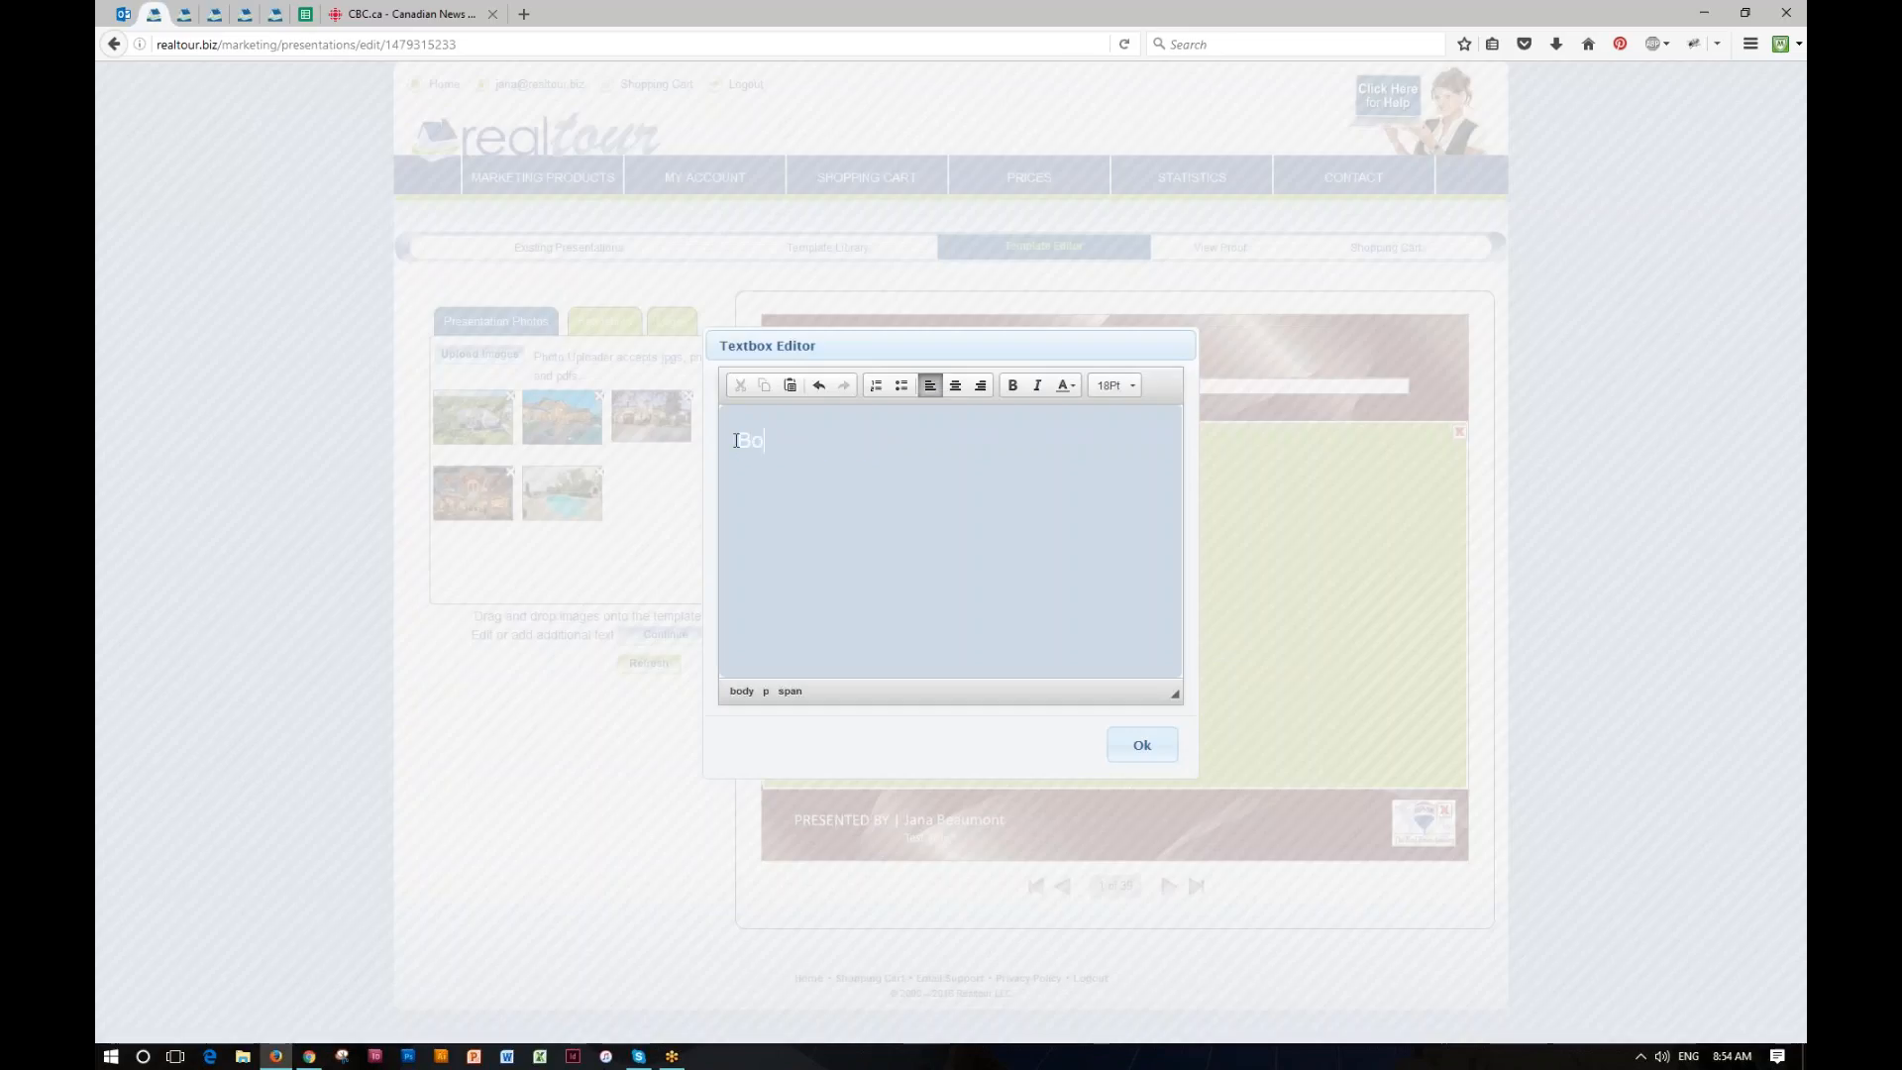
{"action": "left_click", "coordinate": [1145, 747]}
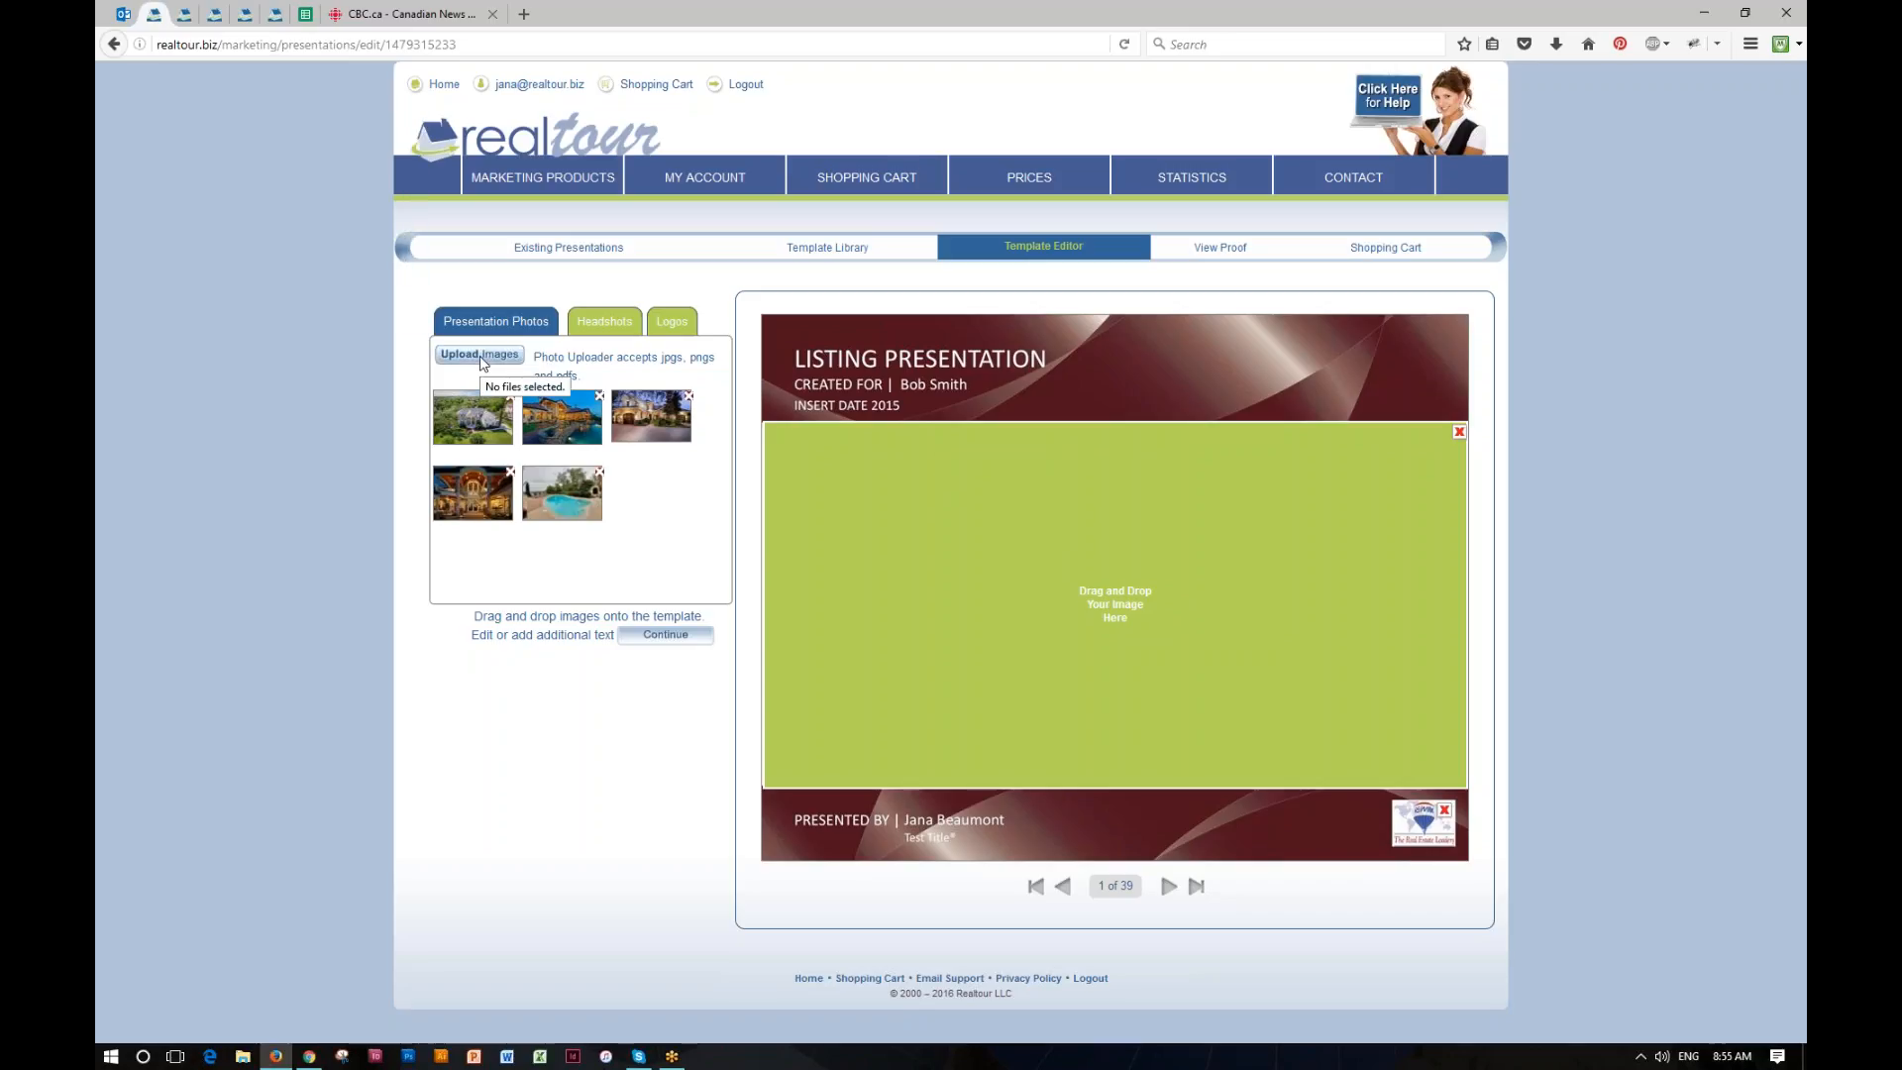
Step: Place the dusk photo of the house with the pond on the cover, refresh it, and replace the cover logo with Keller Williams Realty
{"action": "left_click_drag", "start_coordinate": [555, 418], "coordinate": [1139, 595]}
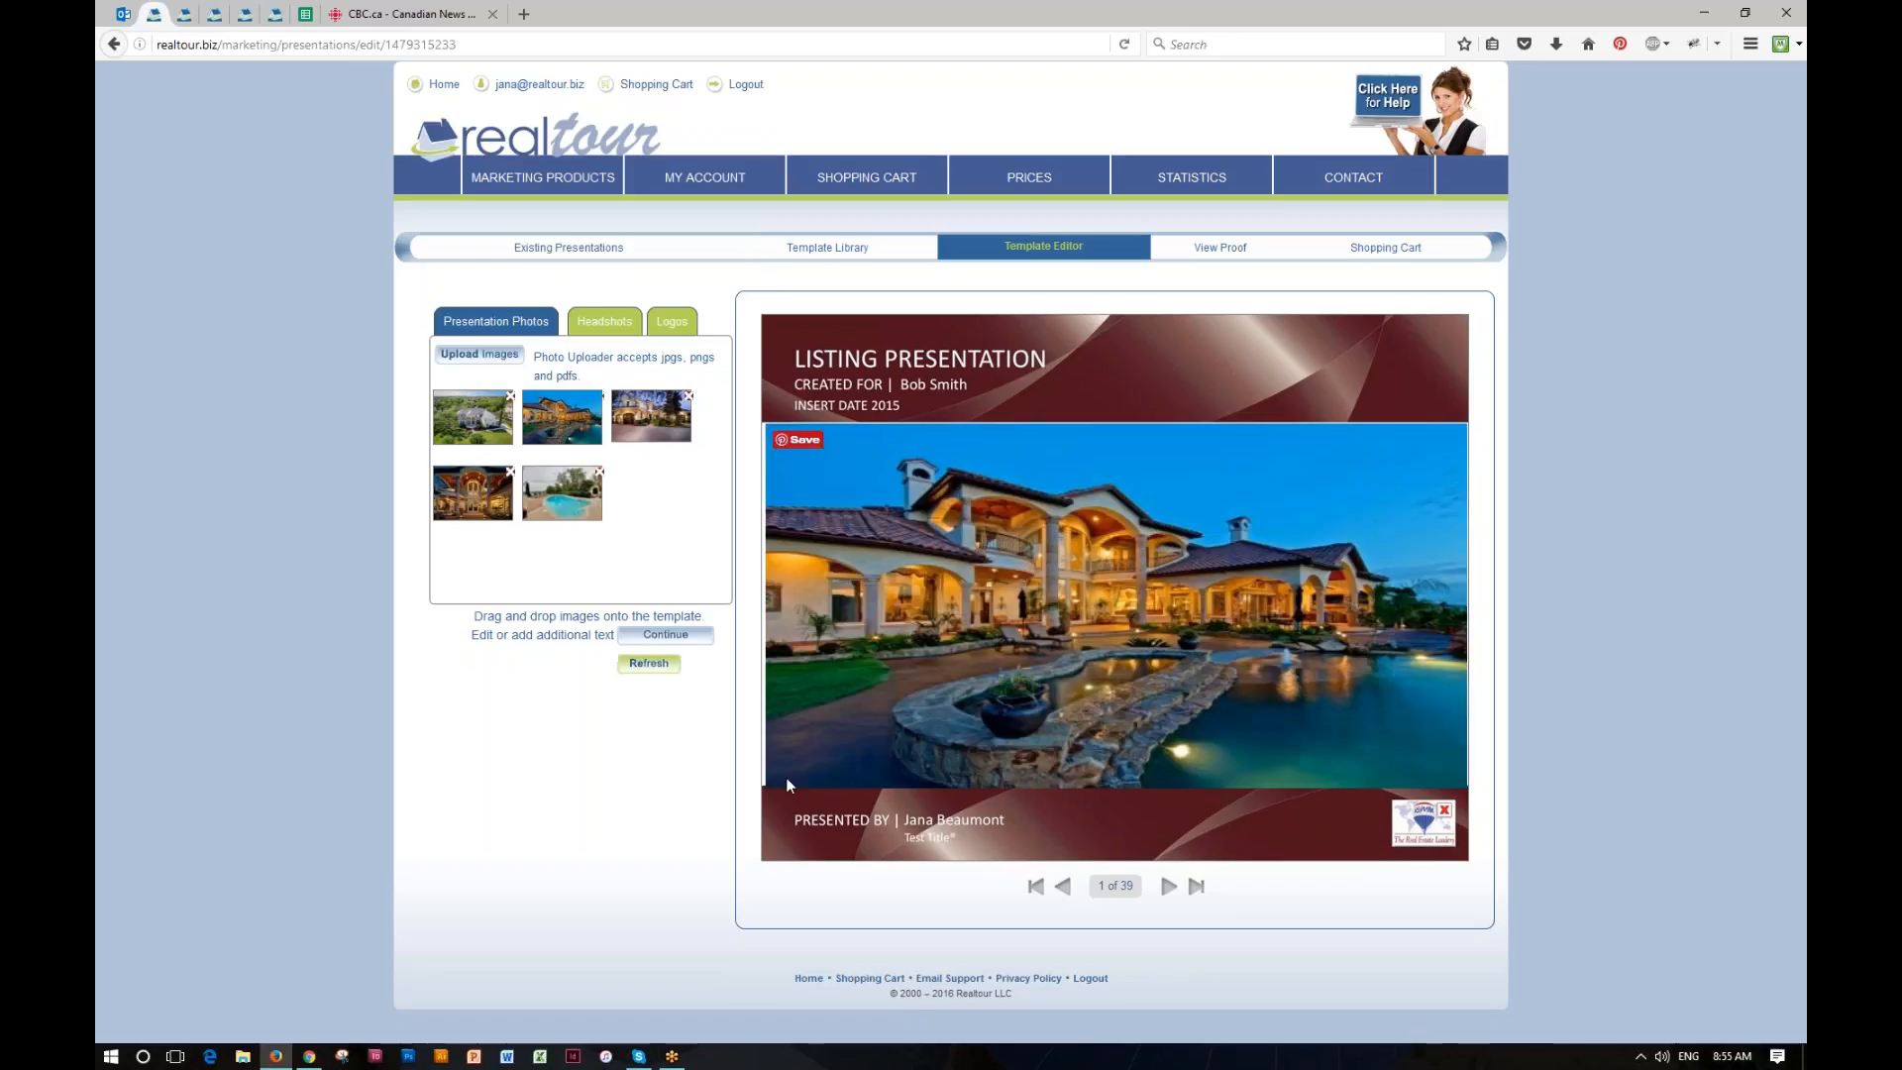
{"action": "left_click", "coordinate": [649, 664]}
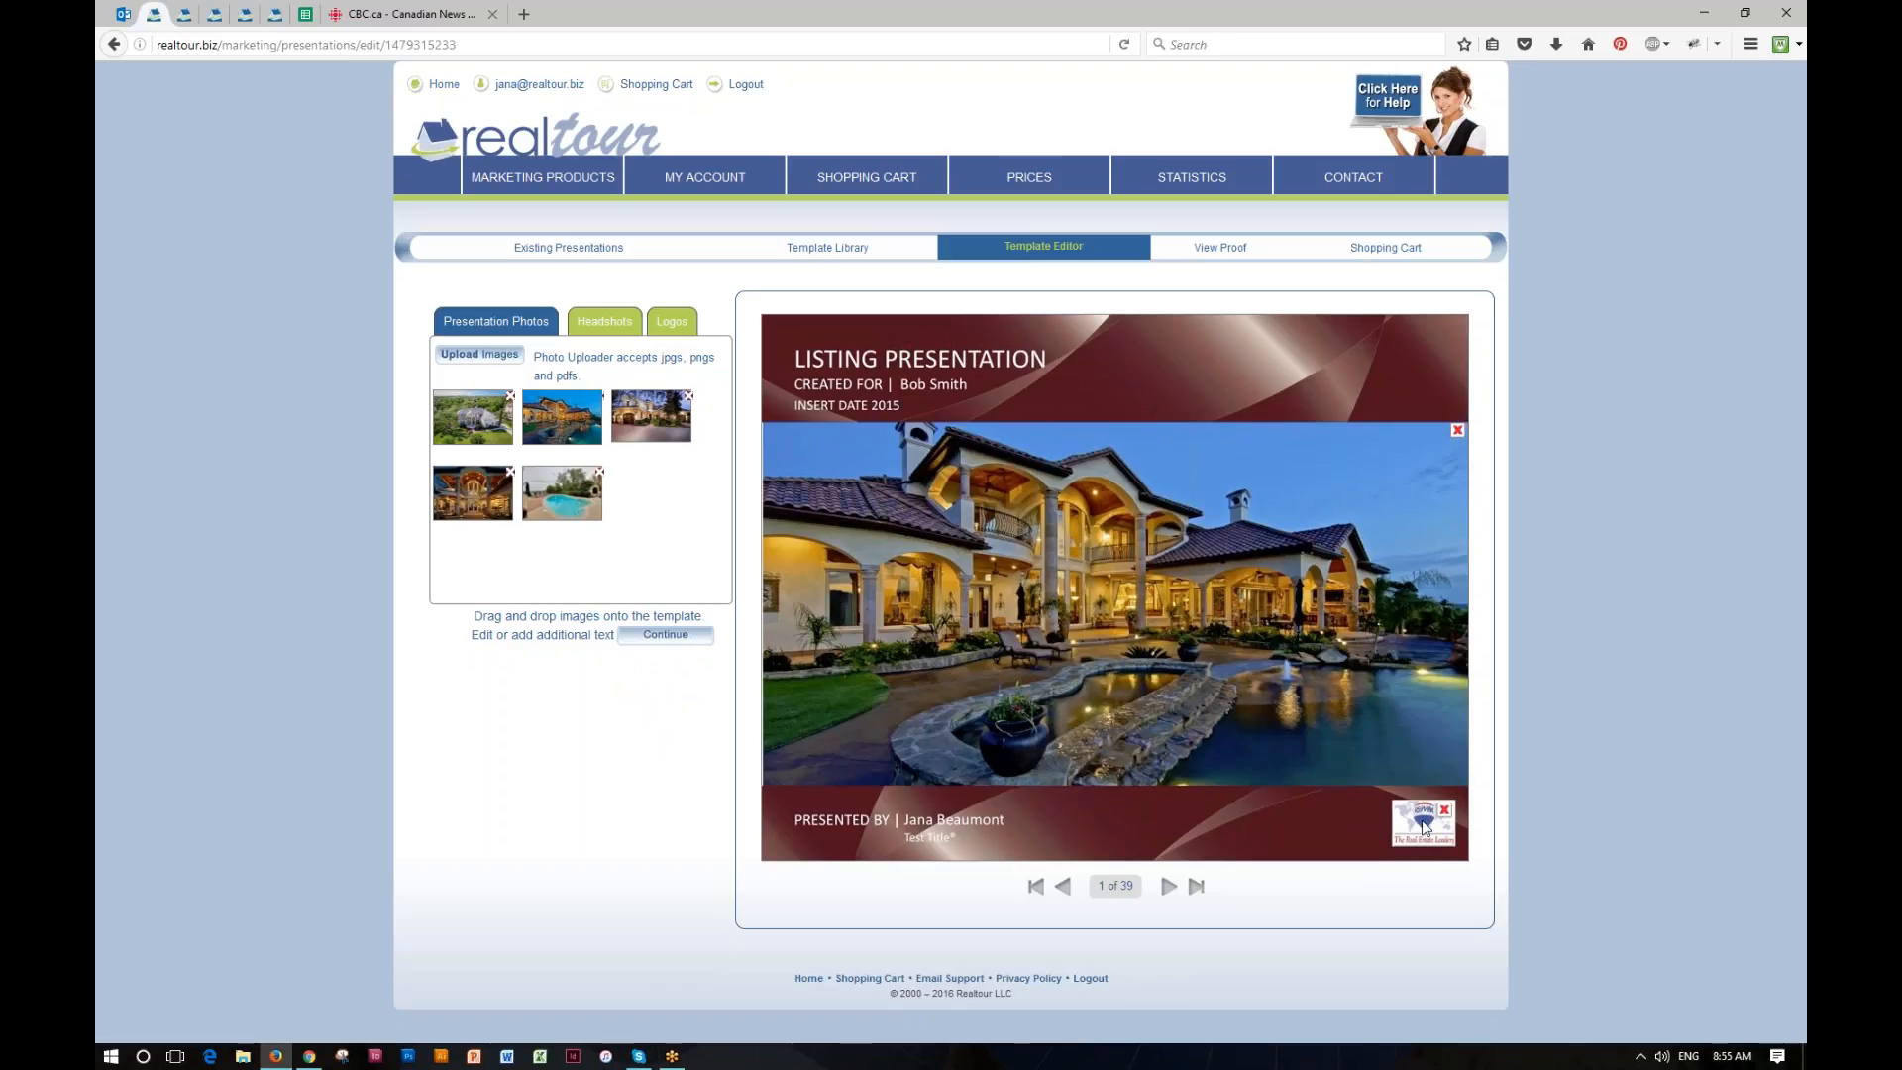
{"action": "left_click", "coordinate": [618, 324]}
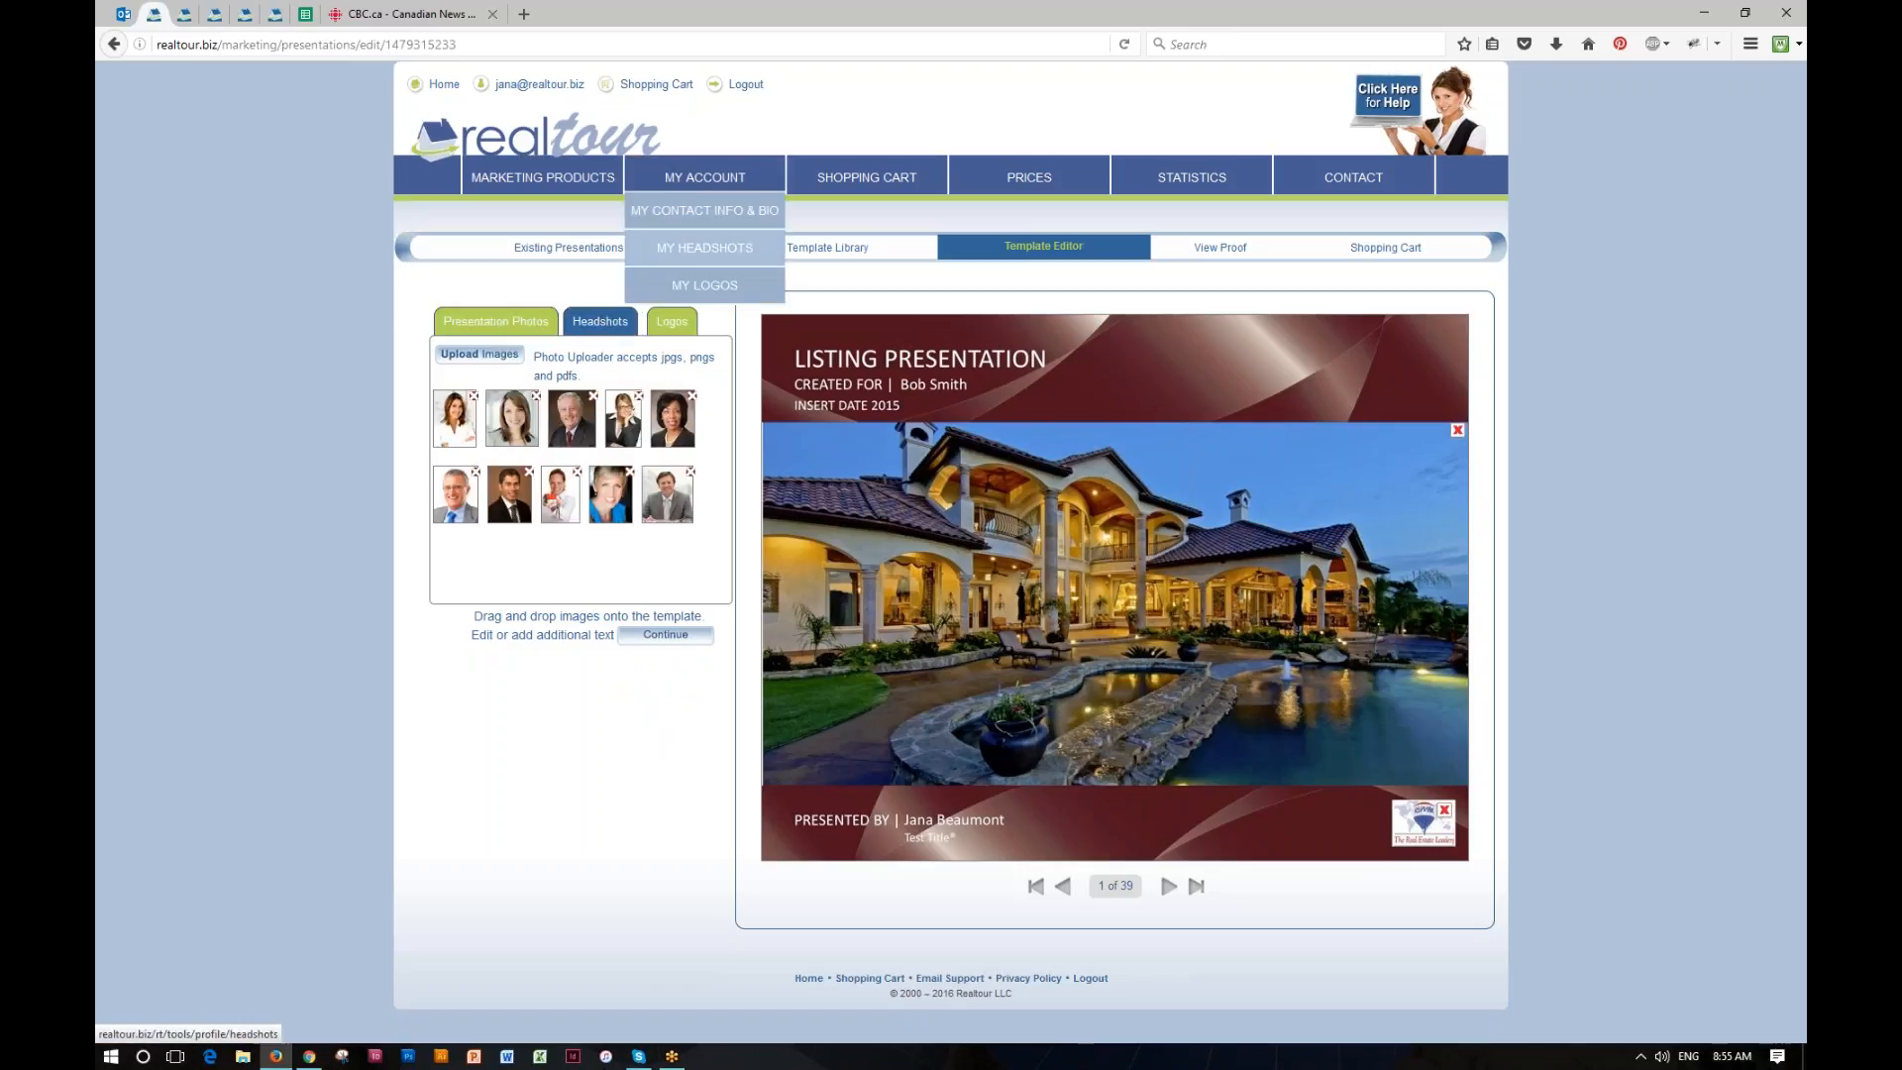
{"action": "left_click", "coordinate": [672, 321]}
{"action": "mouse_move", "coordinate": [663, 421]}
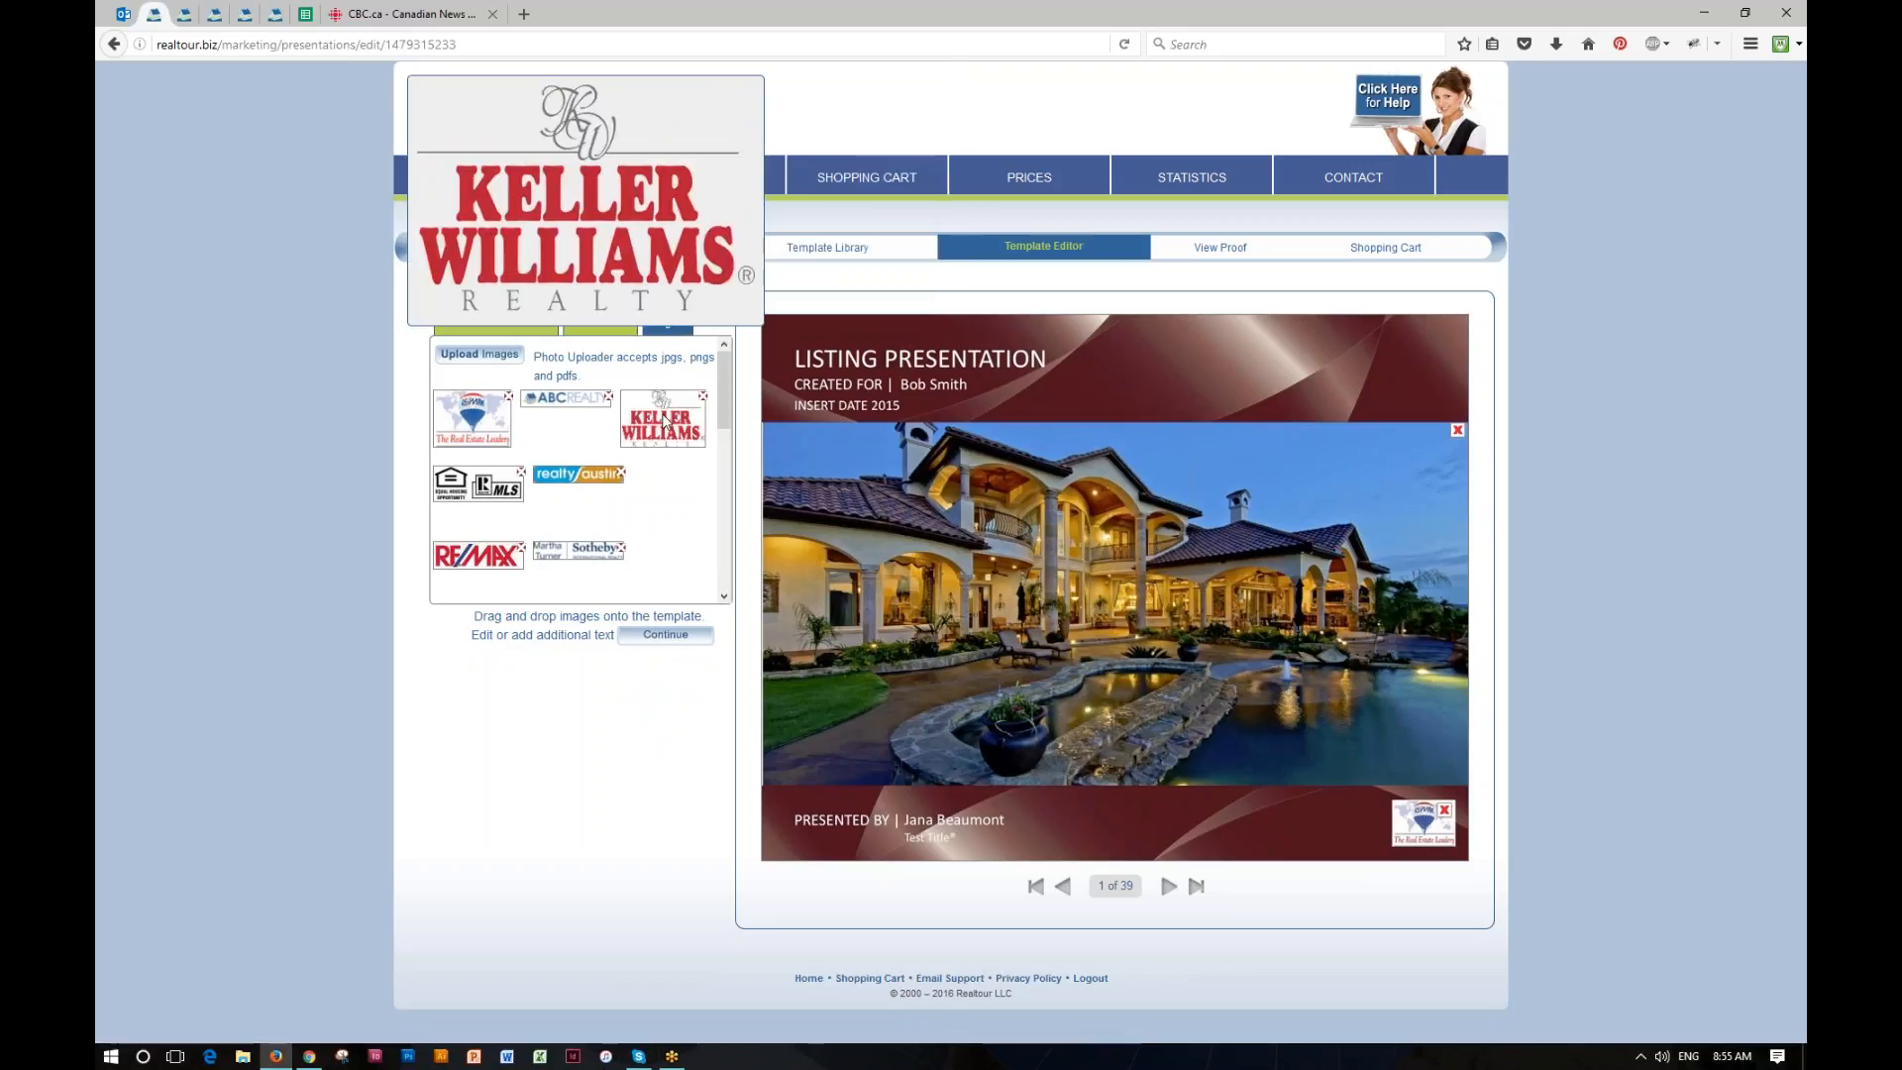
{"action": "left_click_drag", "start_coordinate": [663, 421], "coordinate": [1466, 827]}
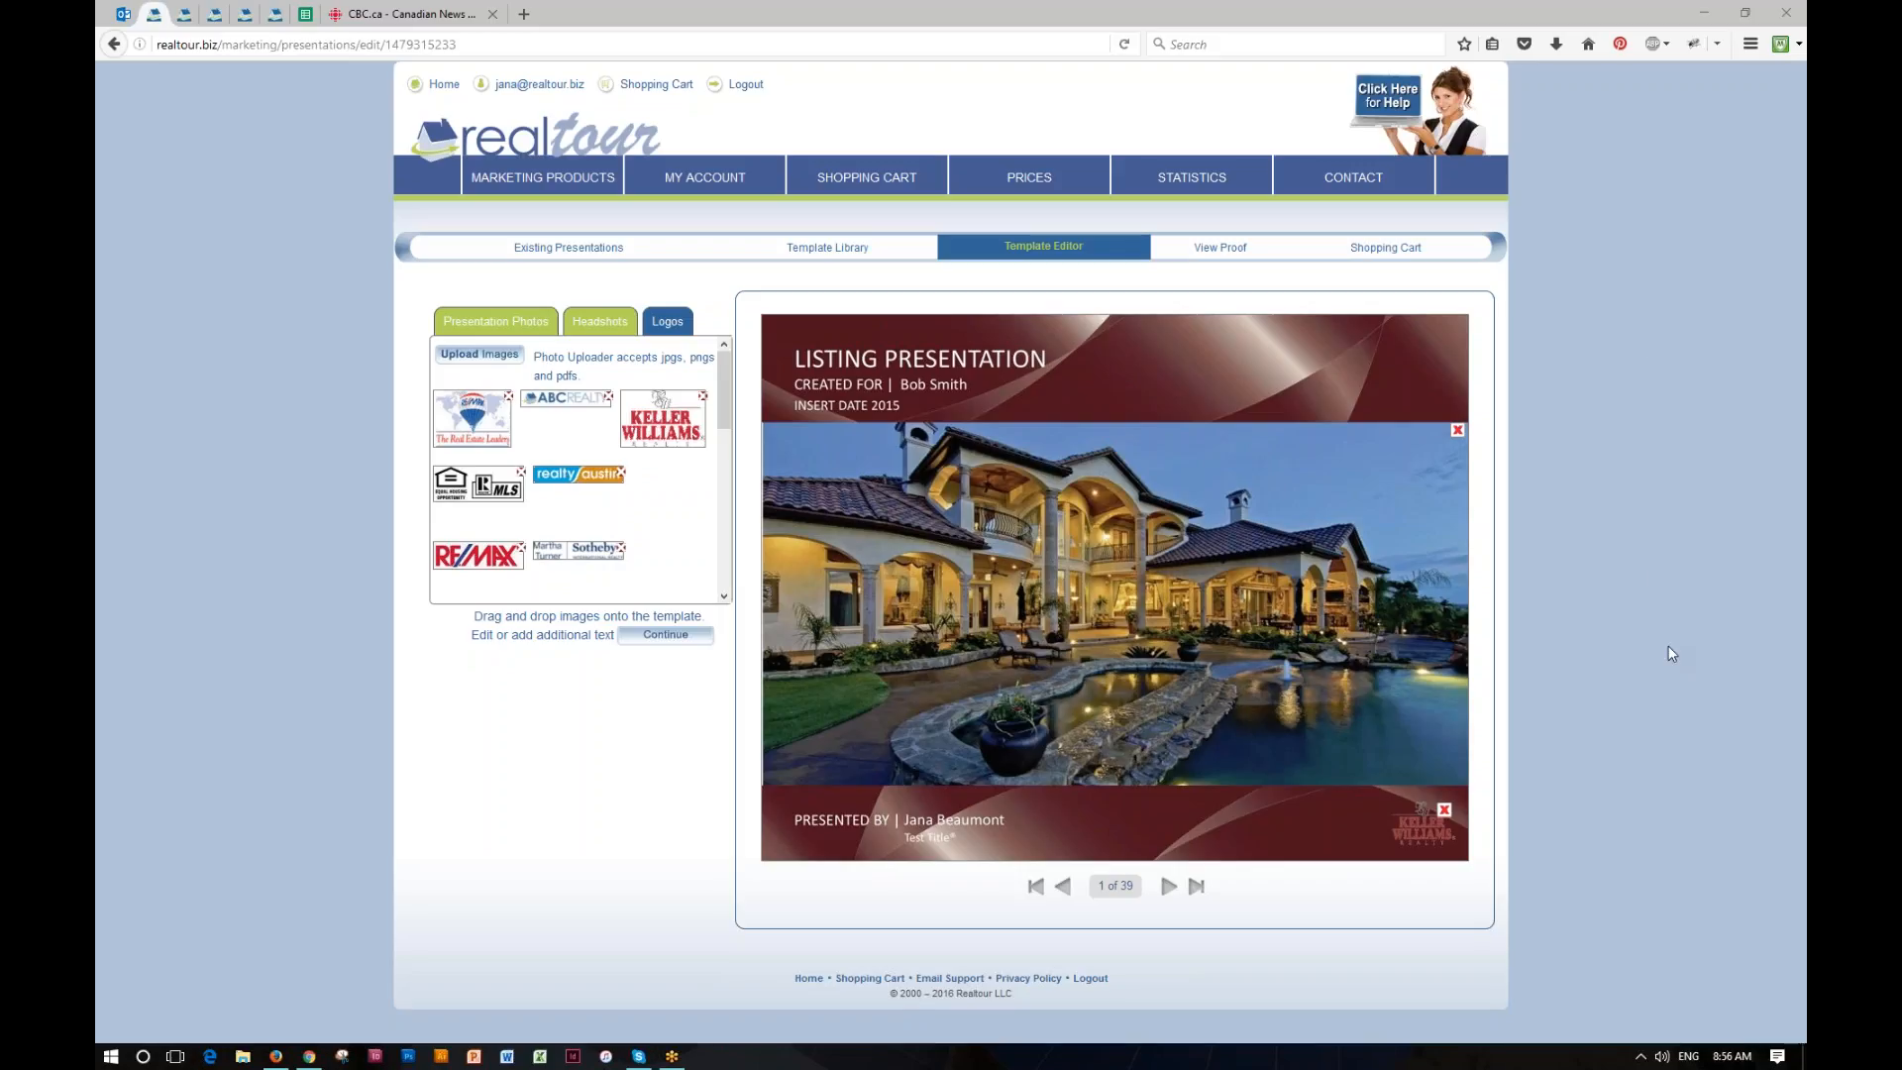
Step: Replace the agent name placeholder under "REAL ESTATE AGENT'S PROFILE" on page 3 with the agent's full name
{"action": "left_click", "coordinate": [1169, 886]}
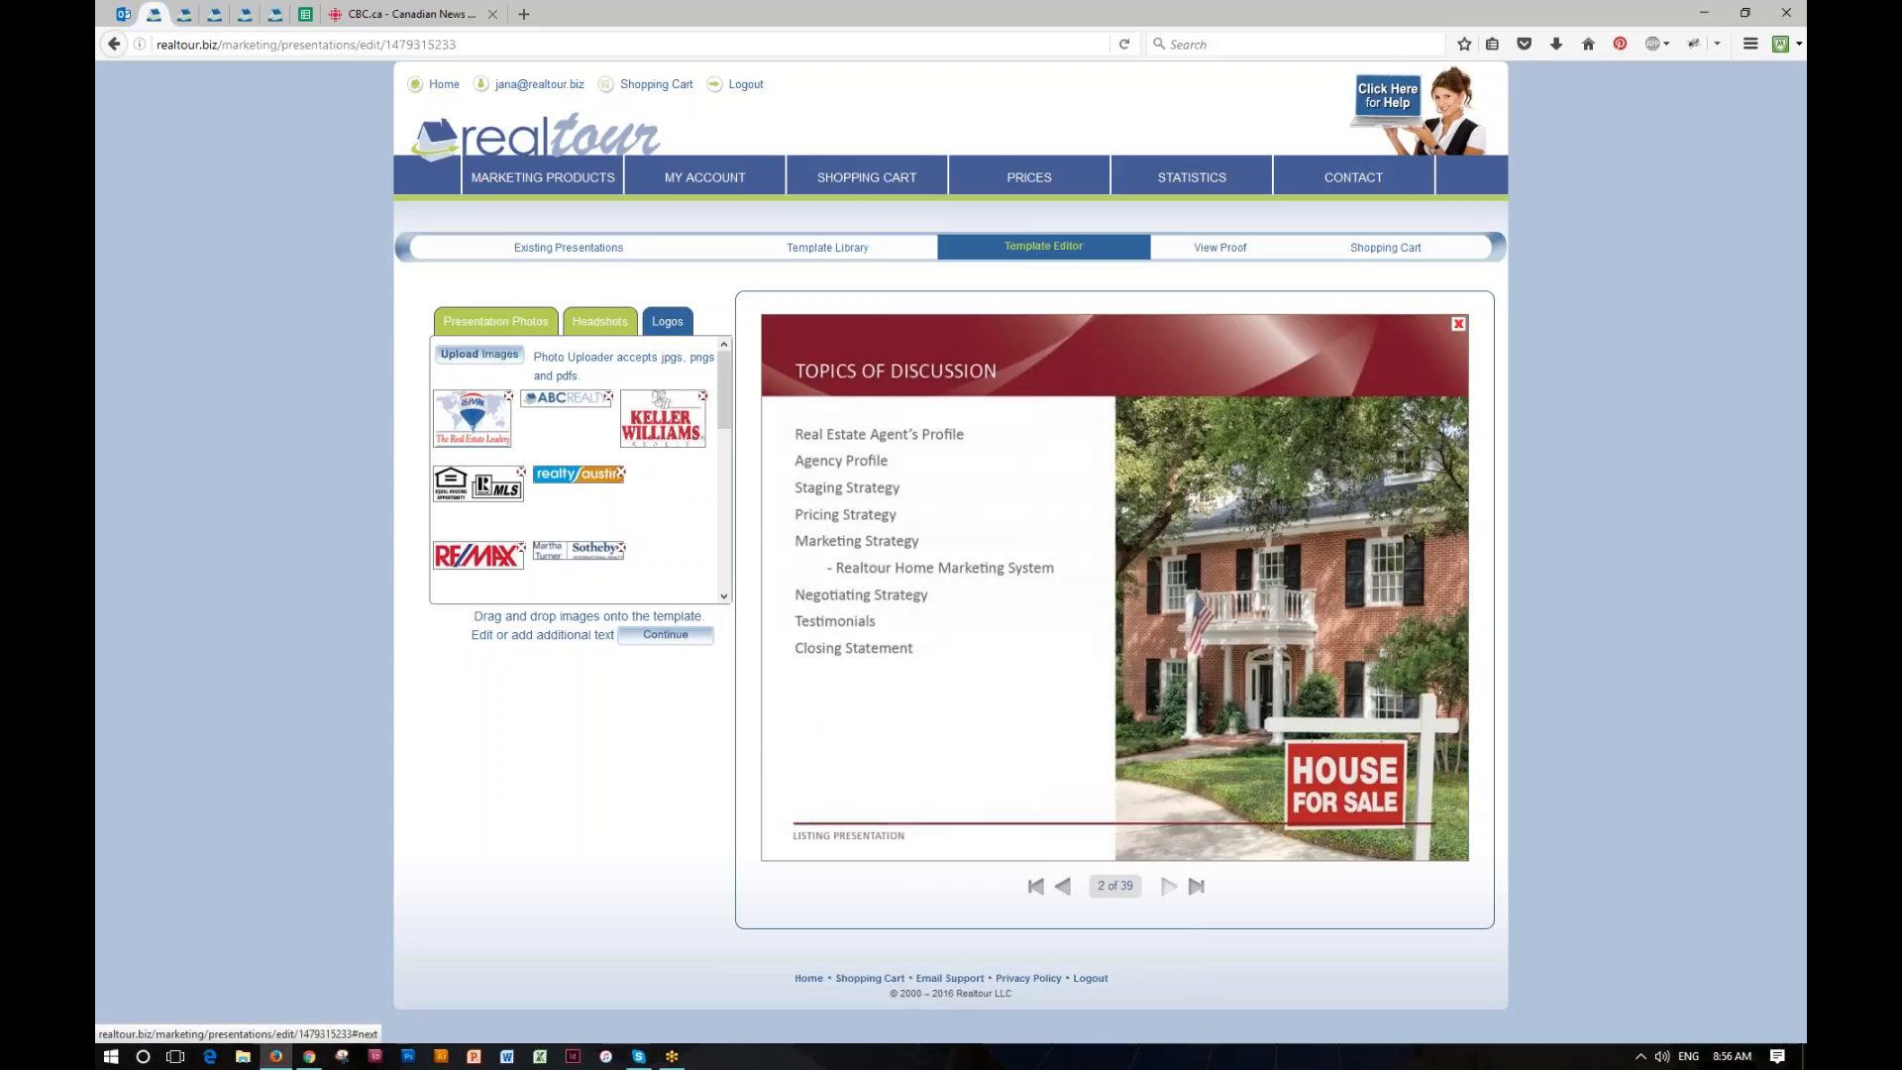
{"action": "left_click", "coordinate": [1090, 767]}
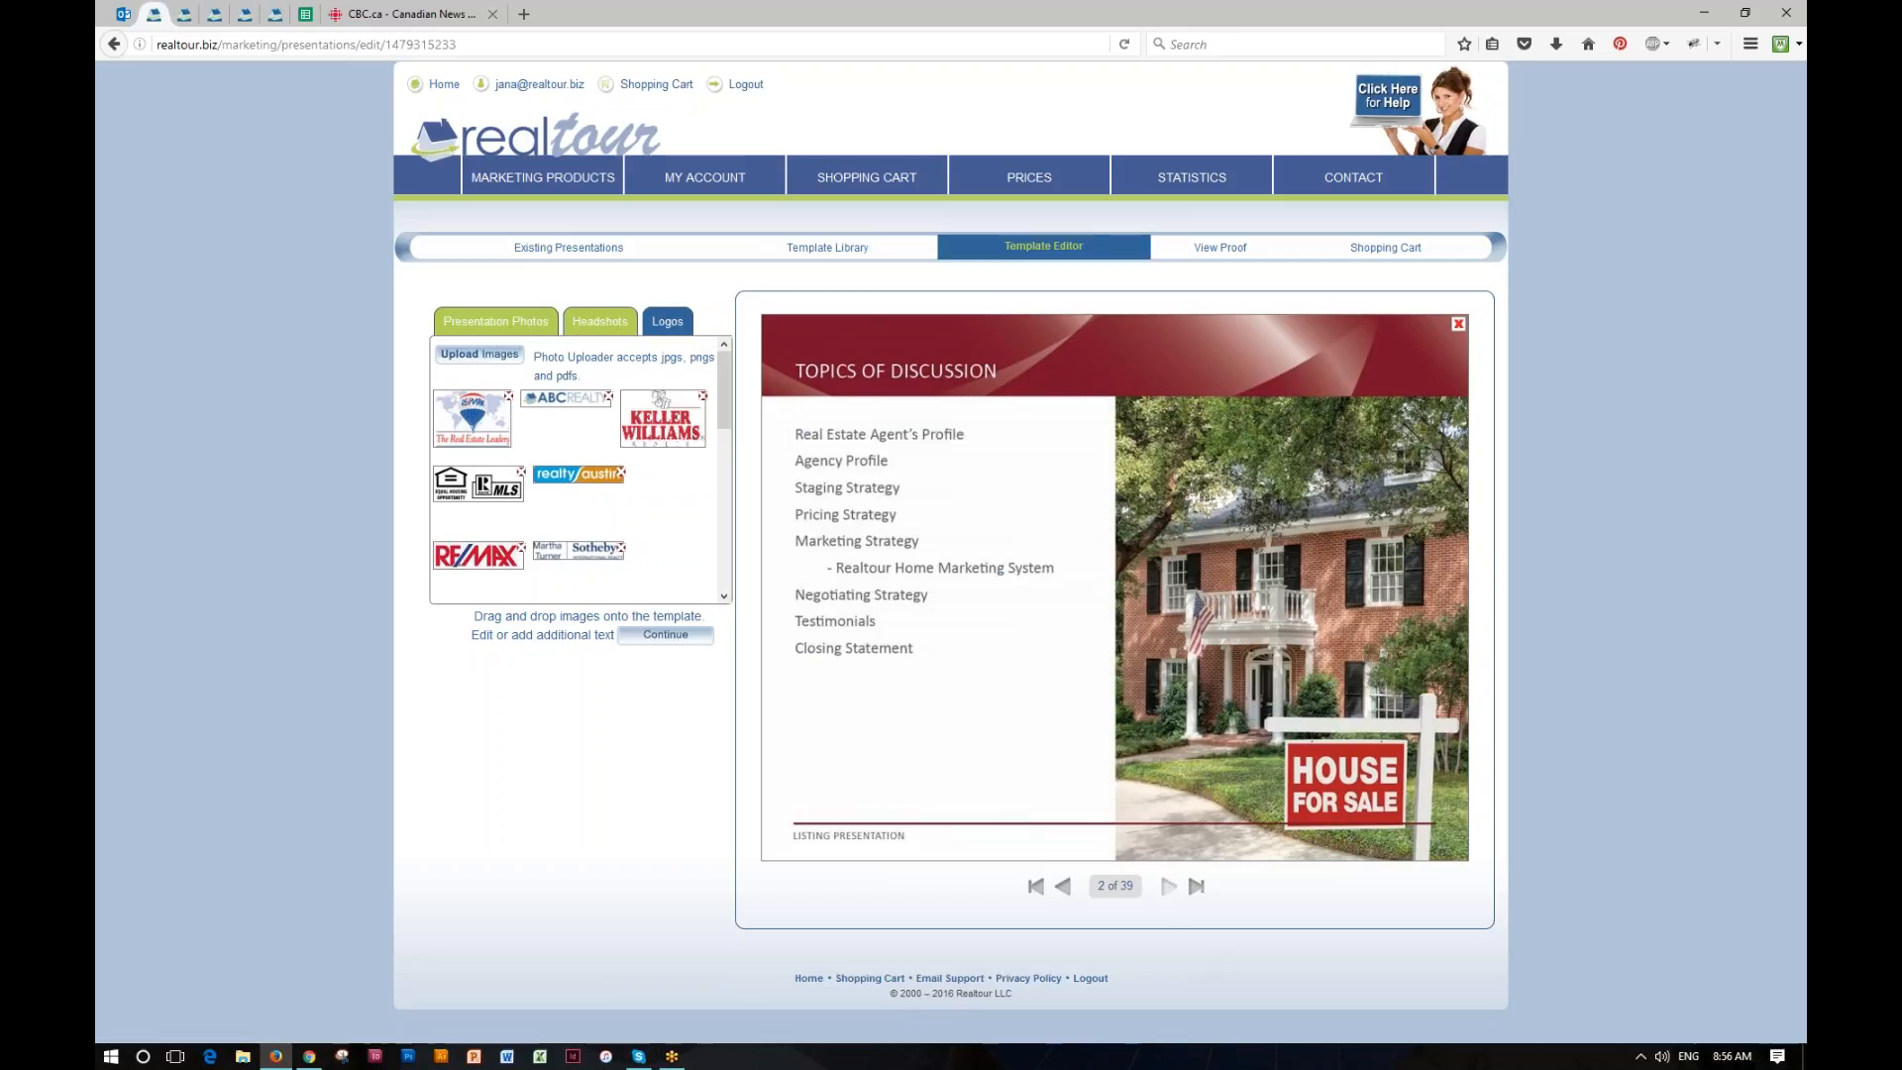
{"action": "left_click", "coordinate": [1169, 889]}
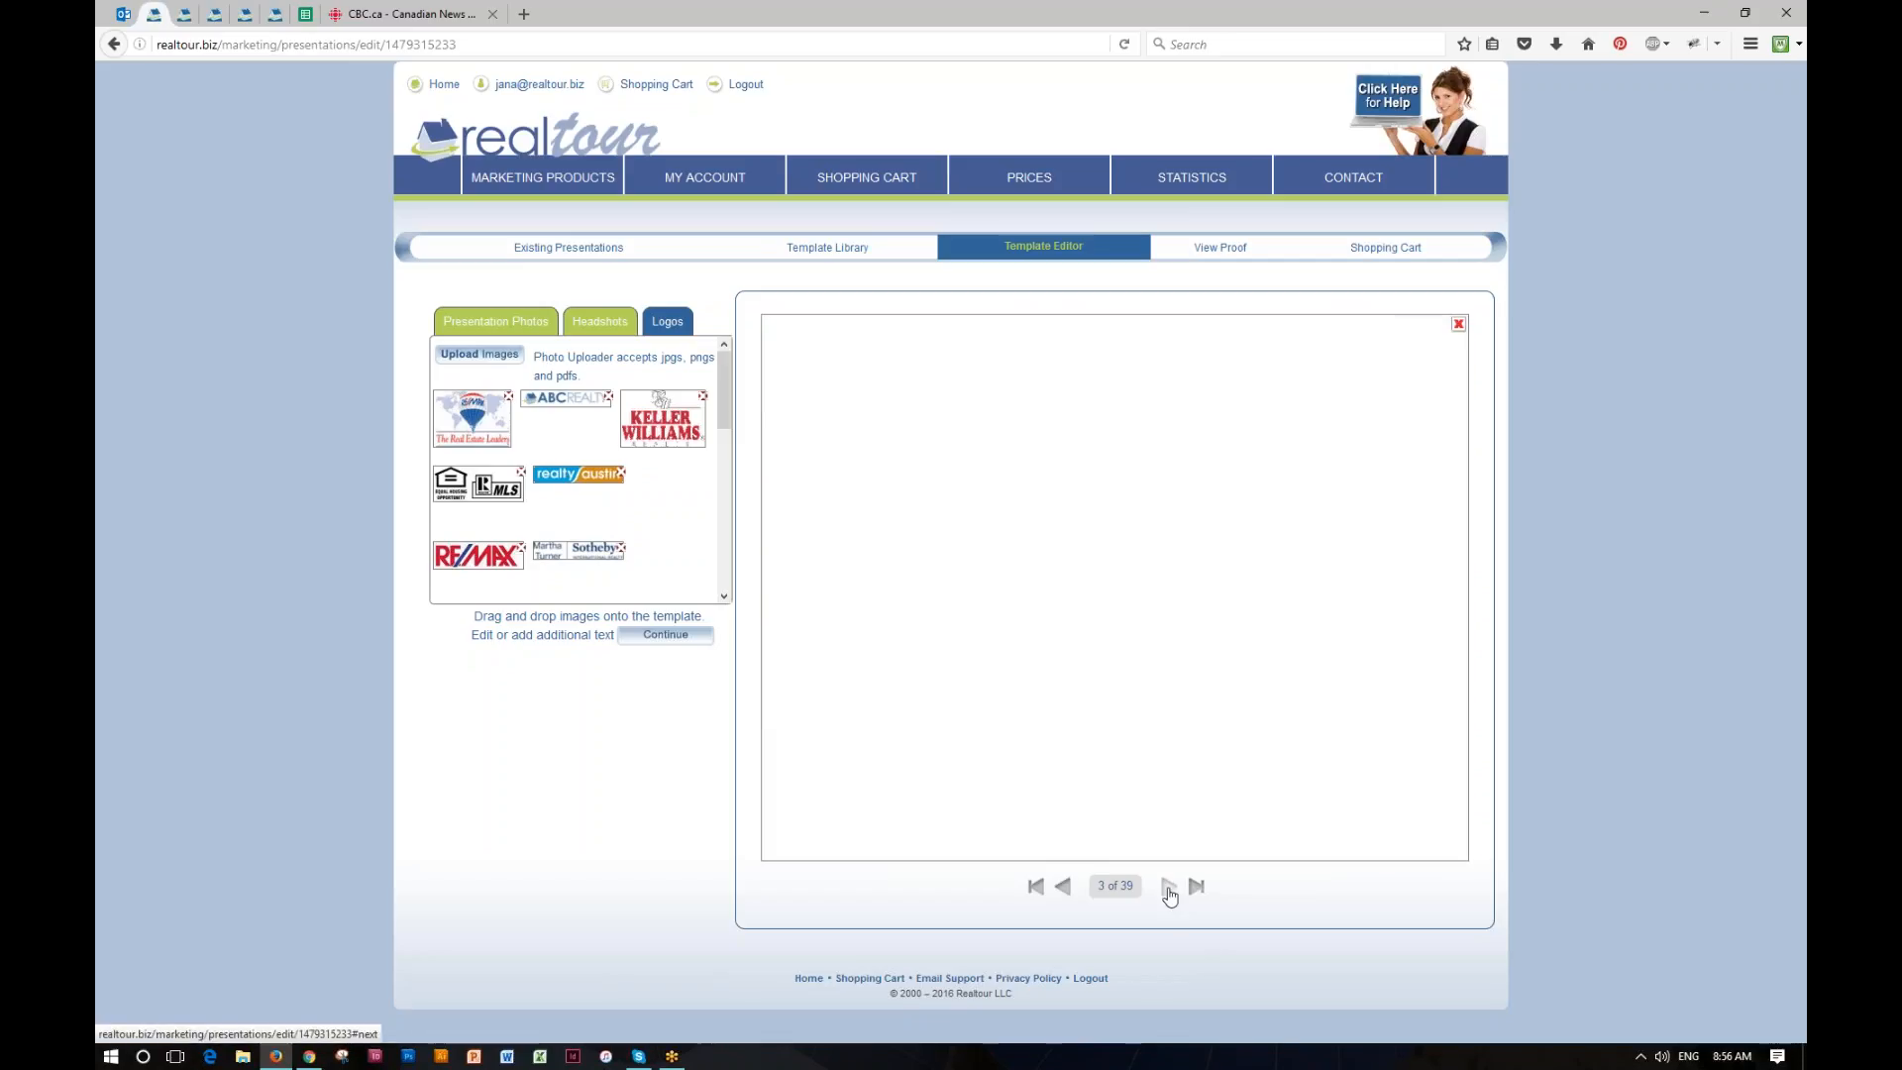
{"action": "double_click", "coordinate": [980, 691]}
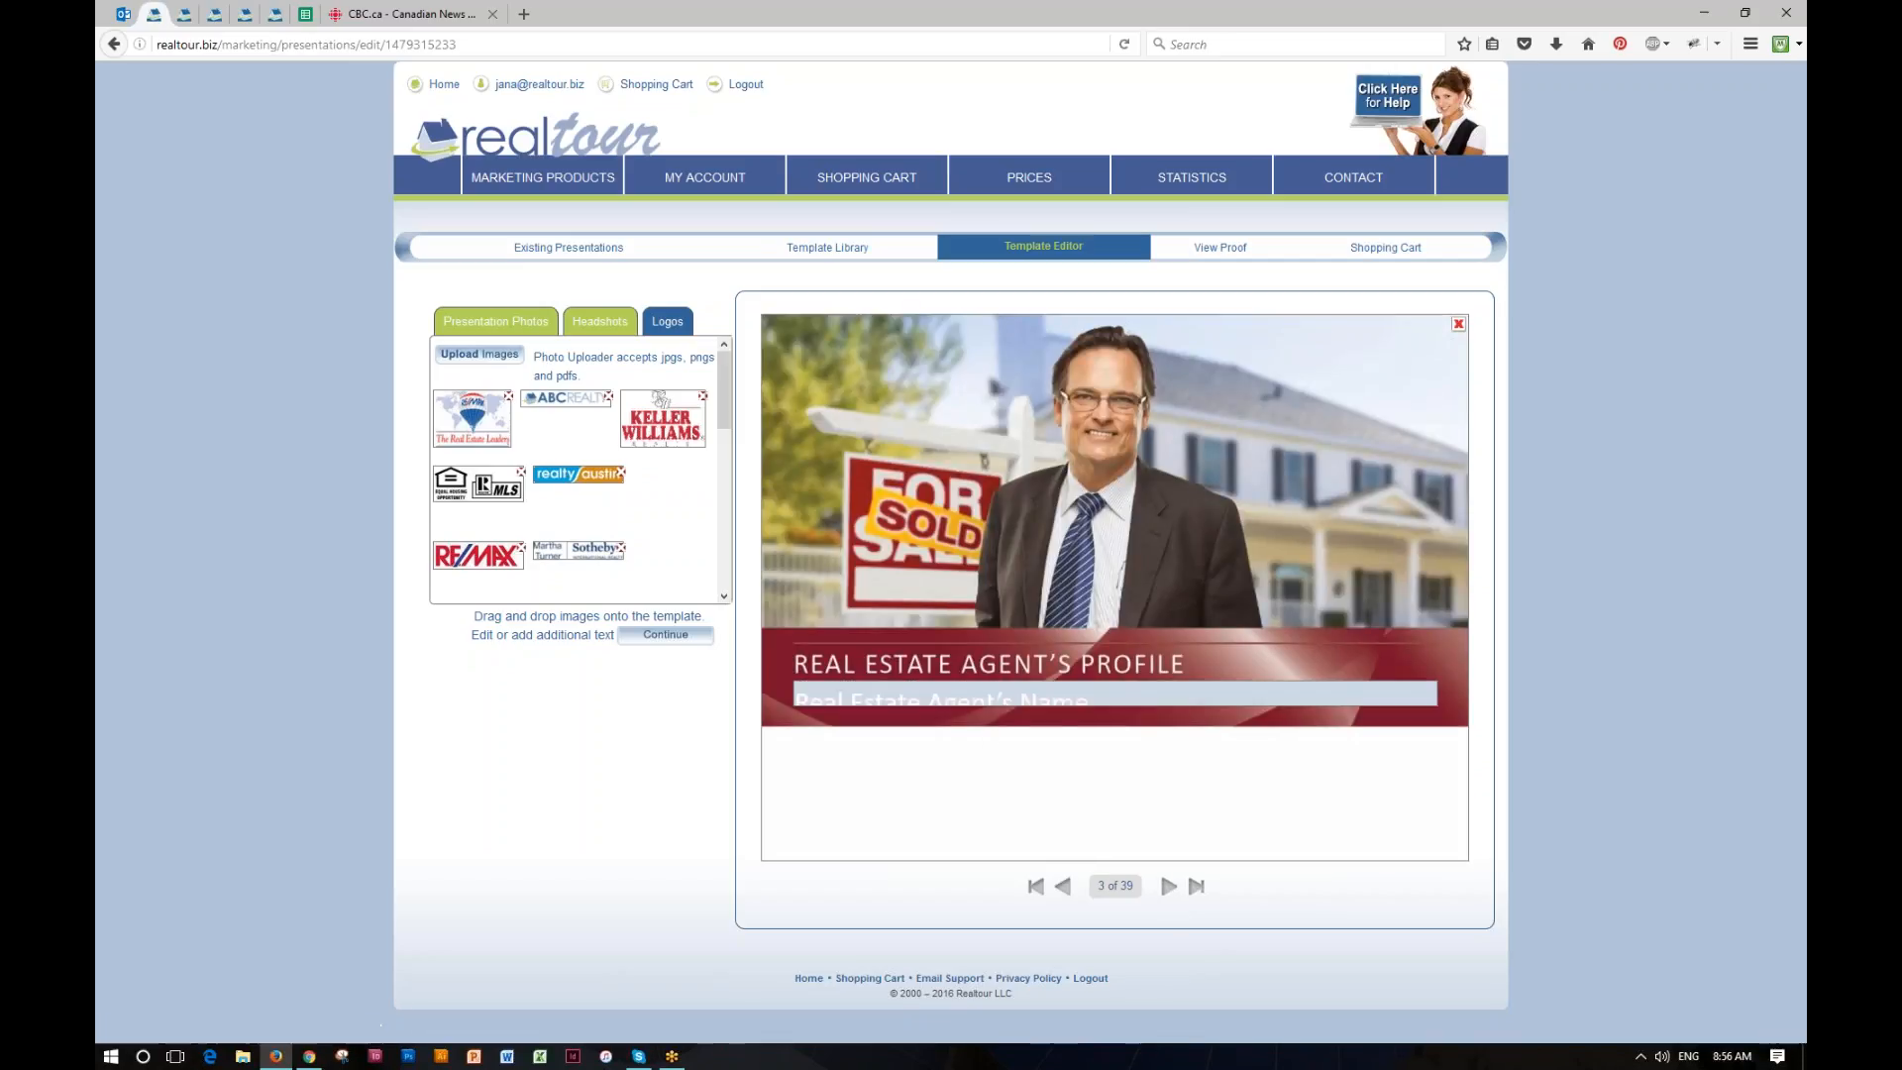
{"action": "left_click_drag", "start_coordinate": [1078, 447], "coordinate": [736, 446]}
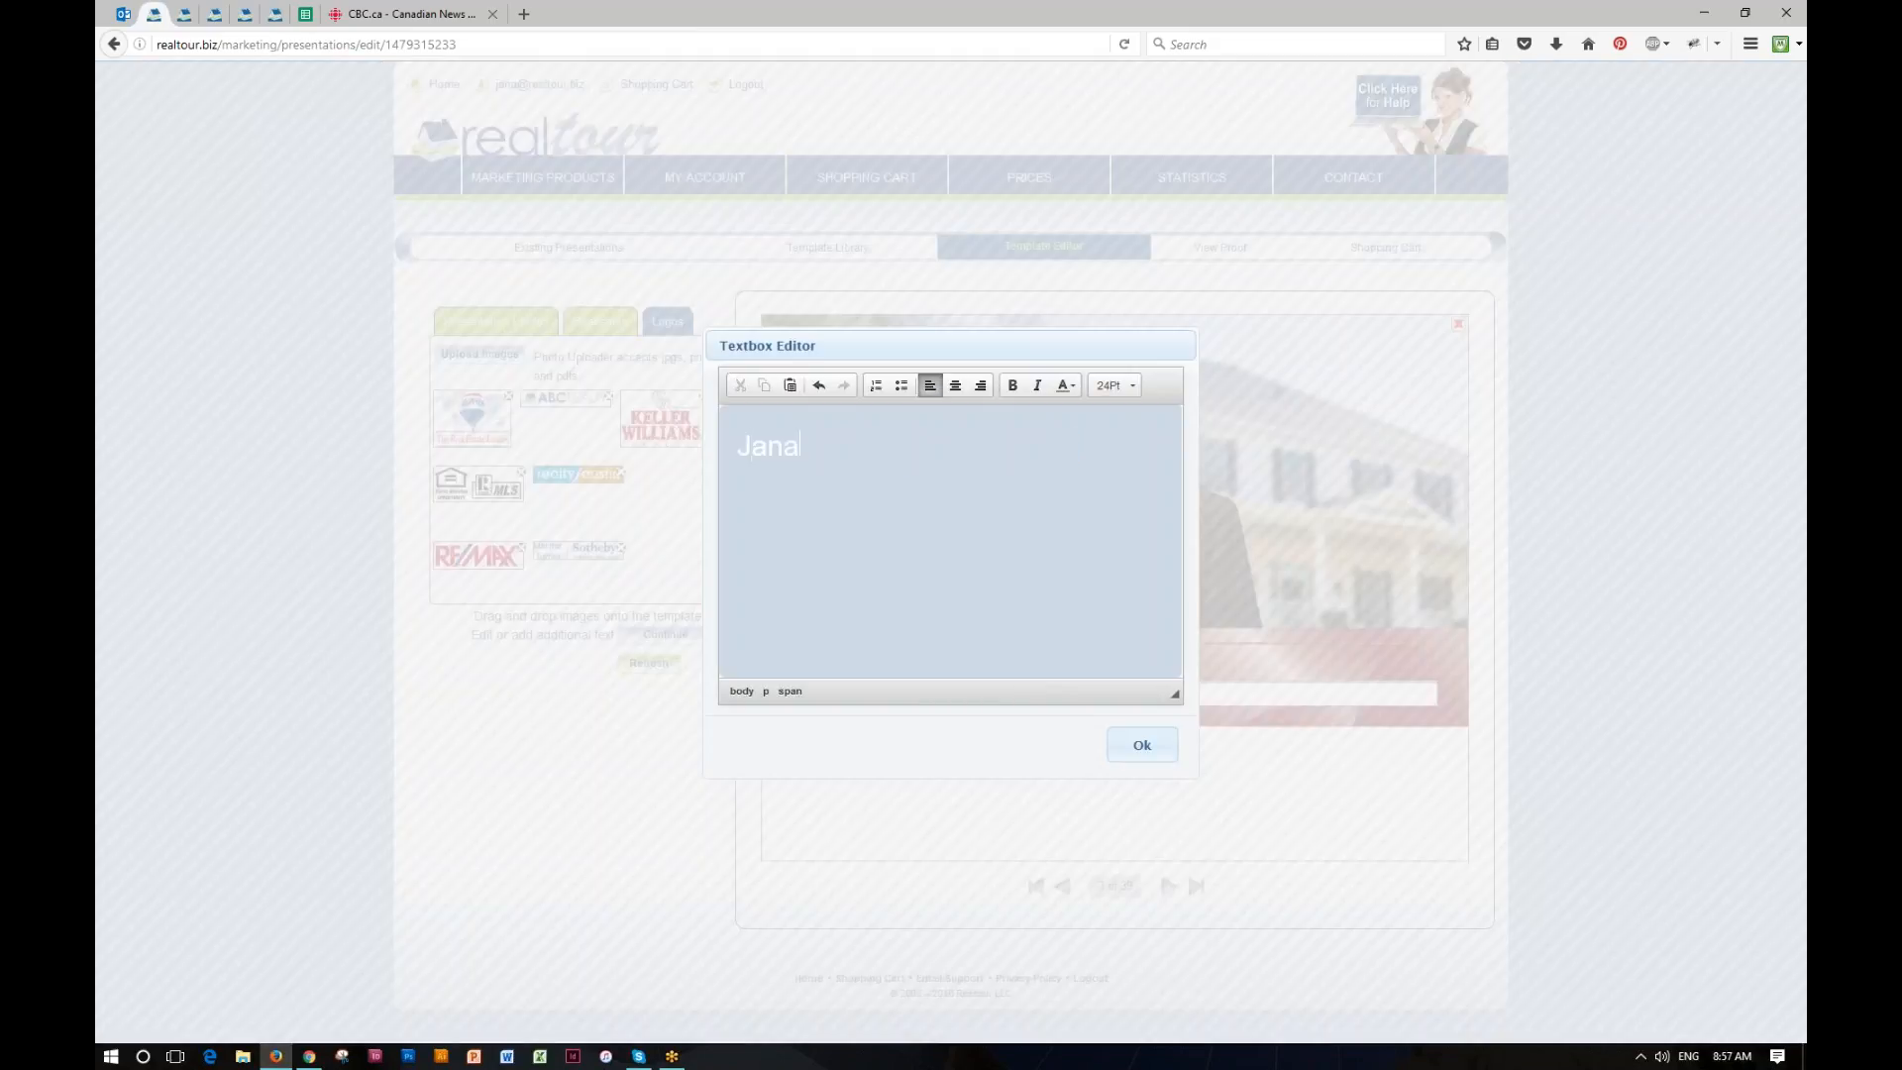
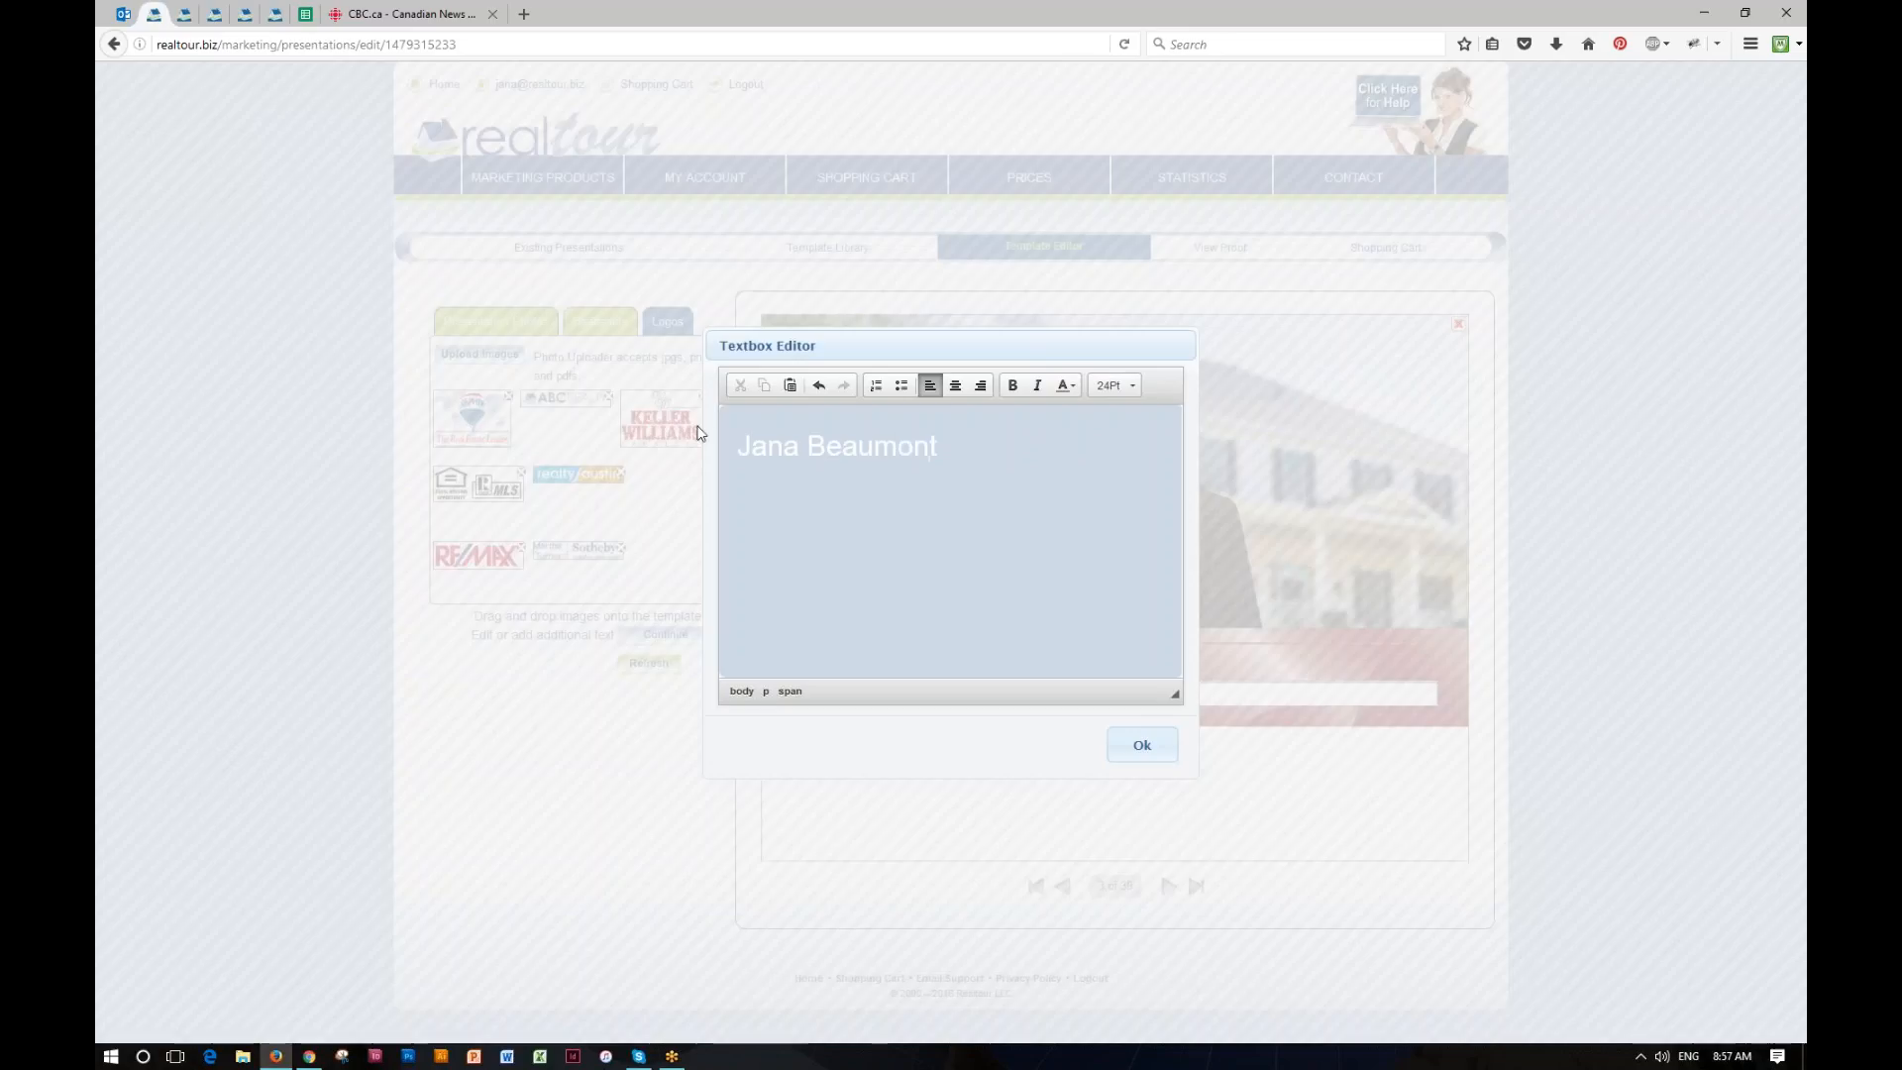
{"action": "left_click", "coordinate": [1137, 747]}
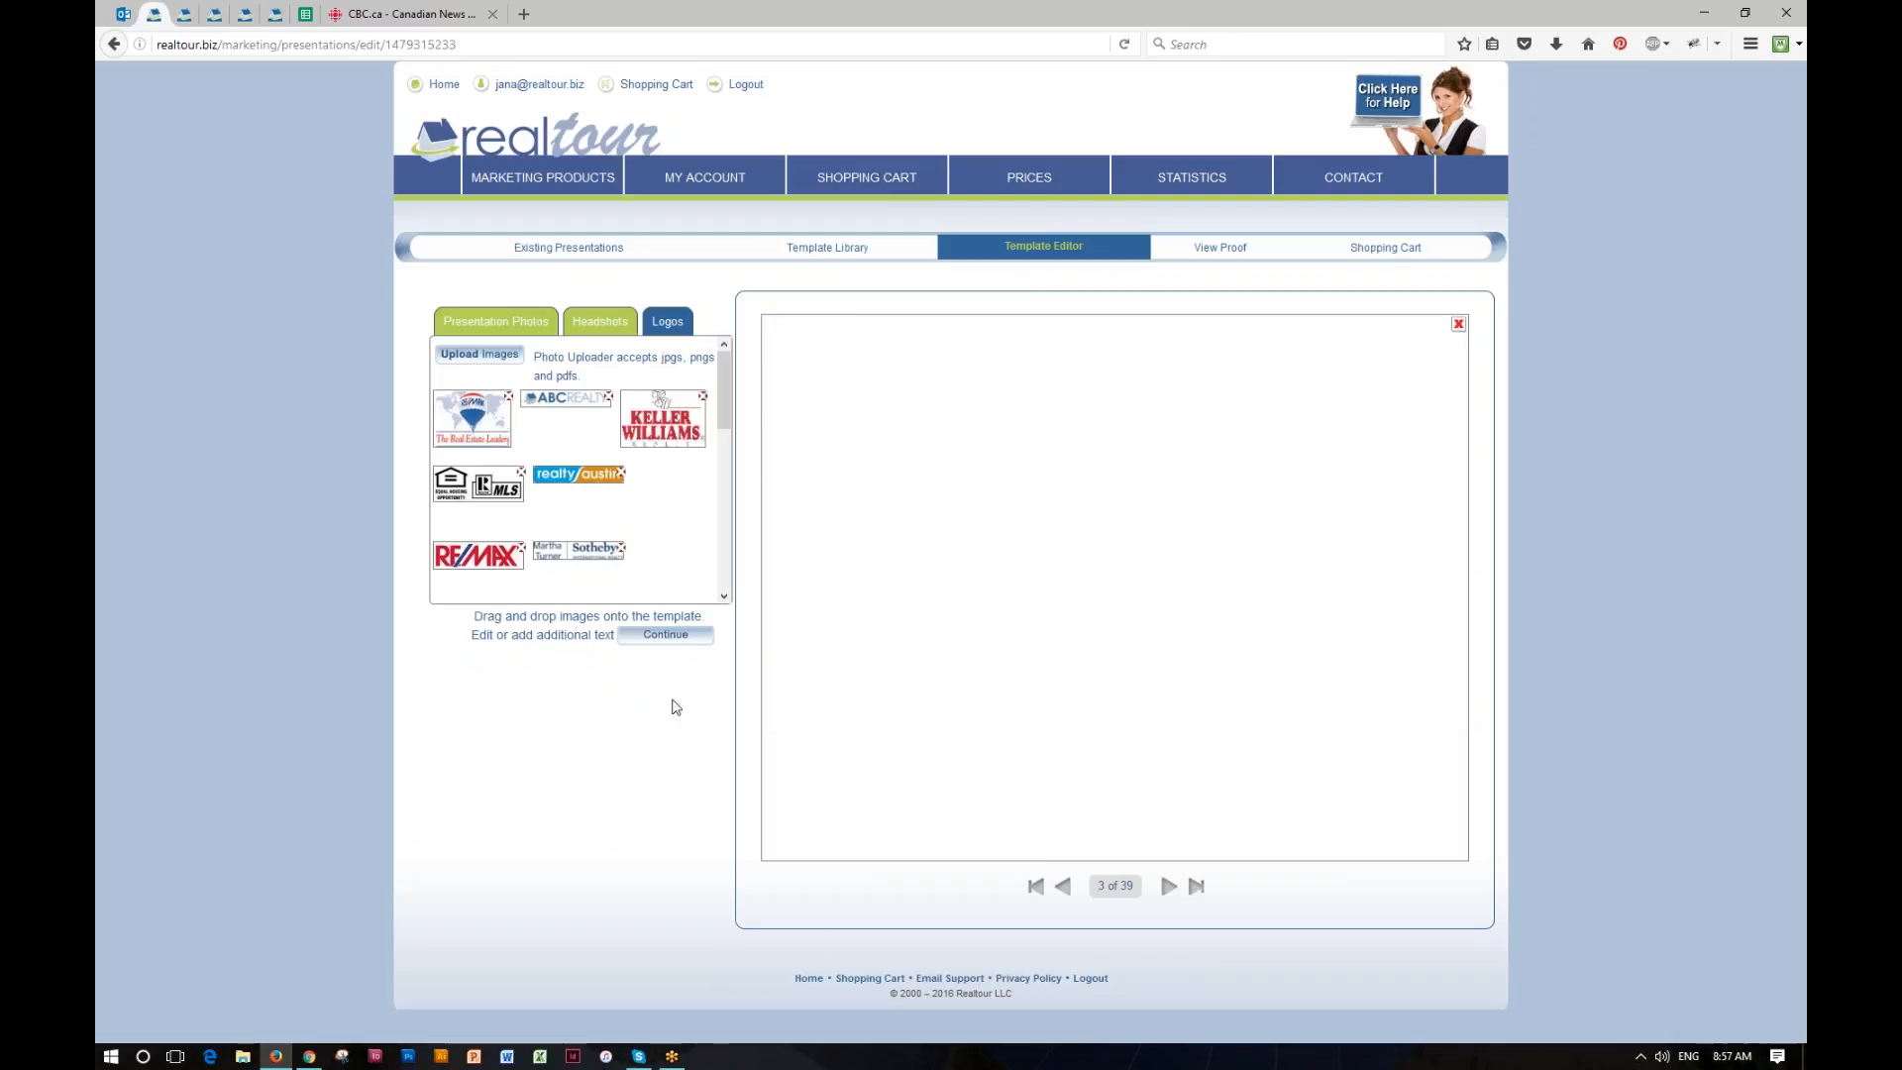
Step: Remove the "AGENCY PROFILE" title page, page 6, from the presentation
{"action": "left_click", "coordinate": [1169, 888]}
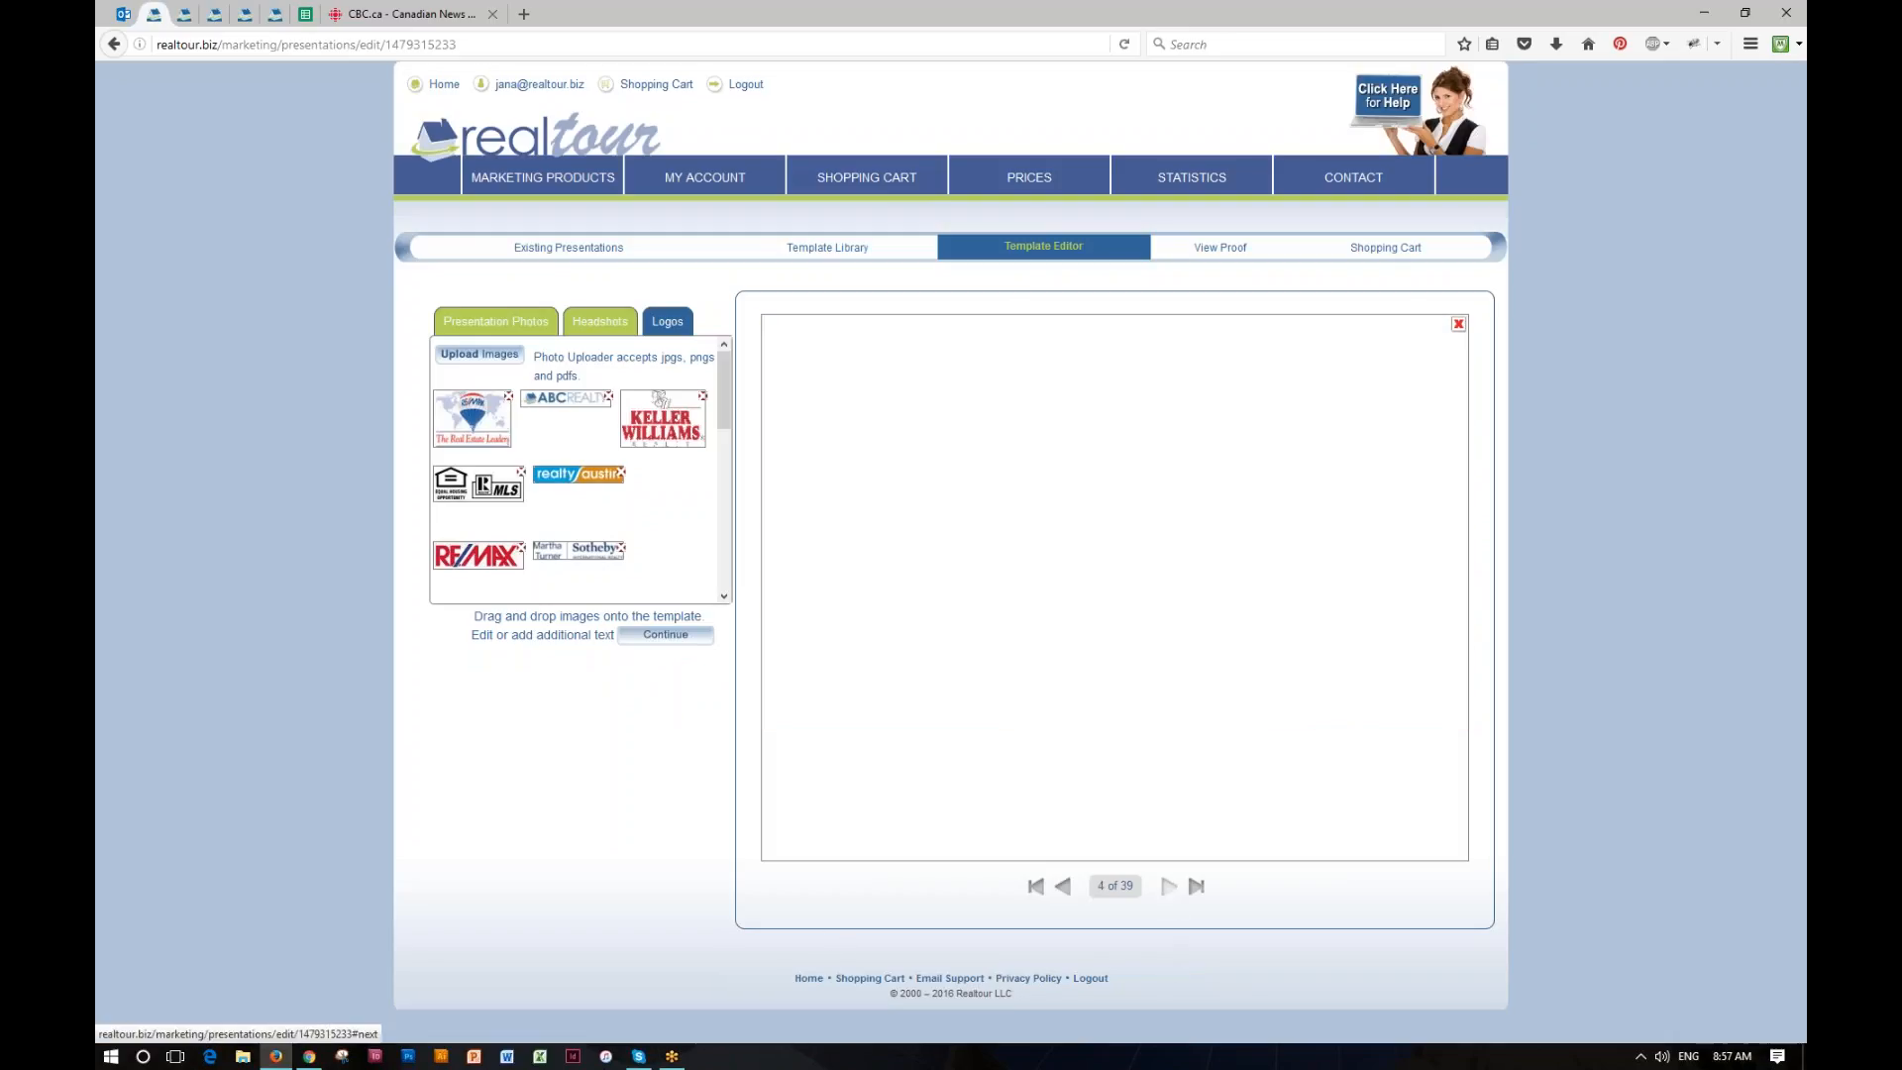
{"action": "left_click", "coordinate": [1168, 887]}
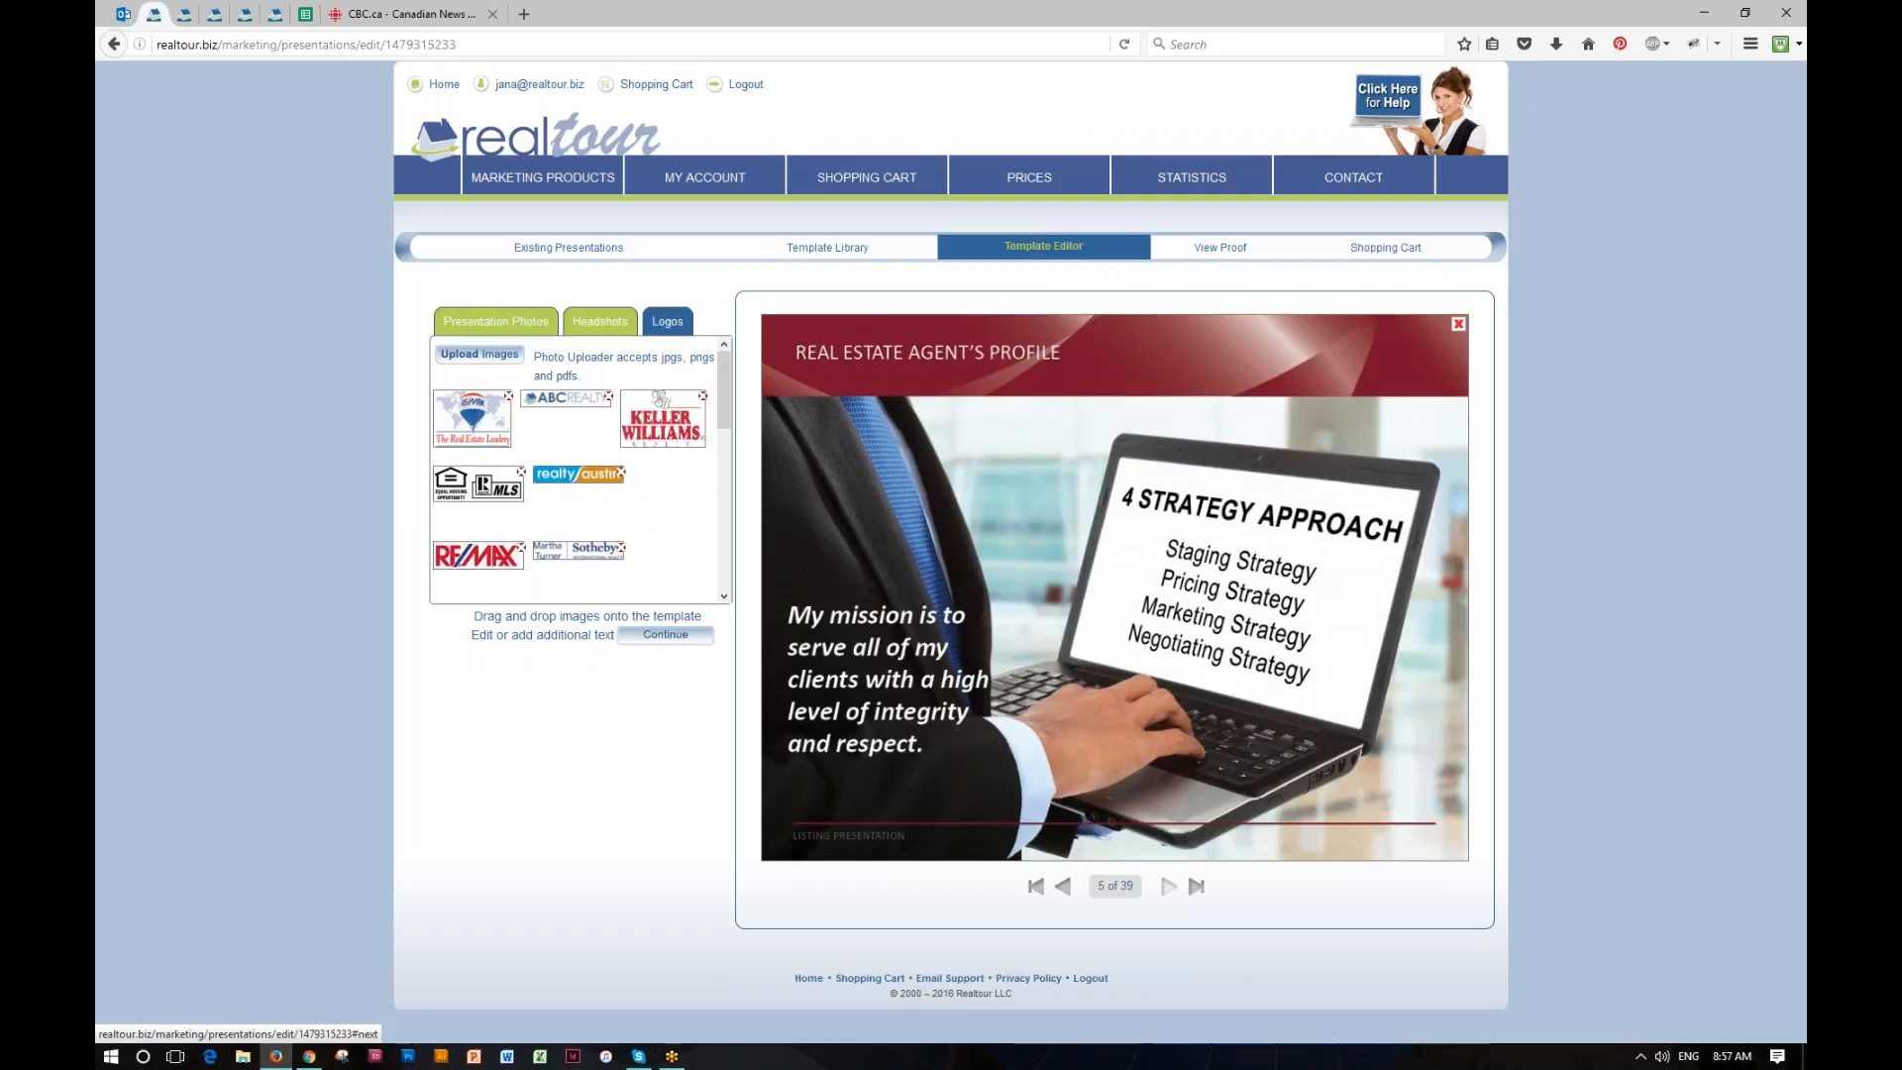
{"action": "left_click", "coordinate": [1169, 886]}
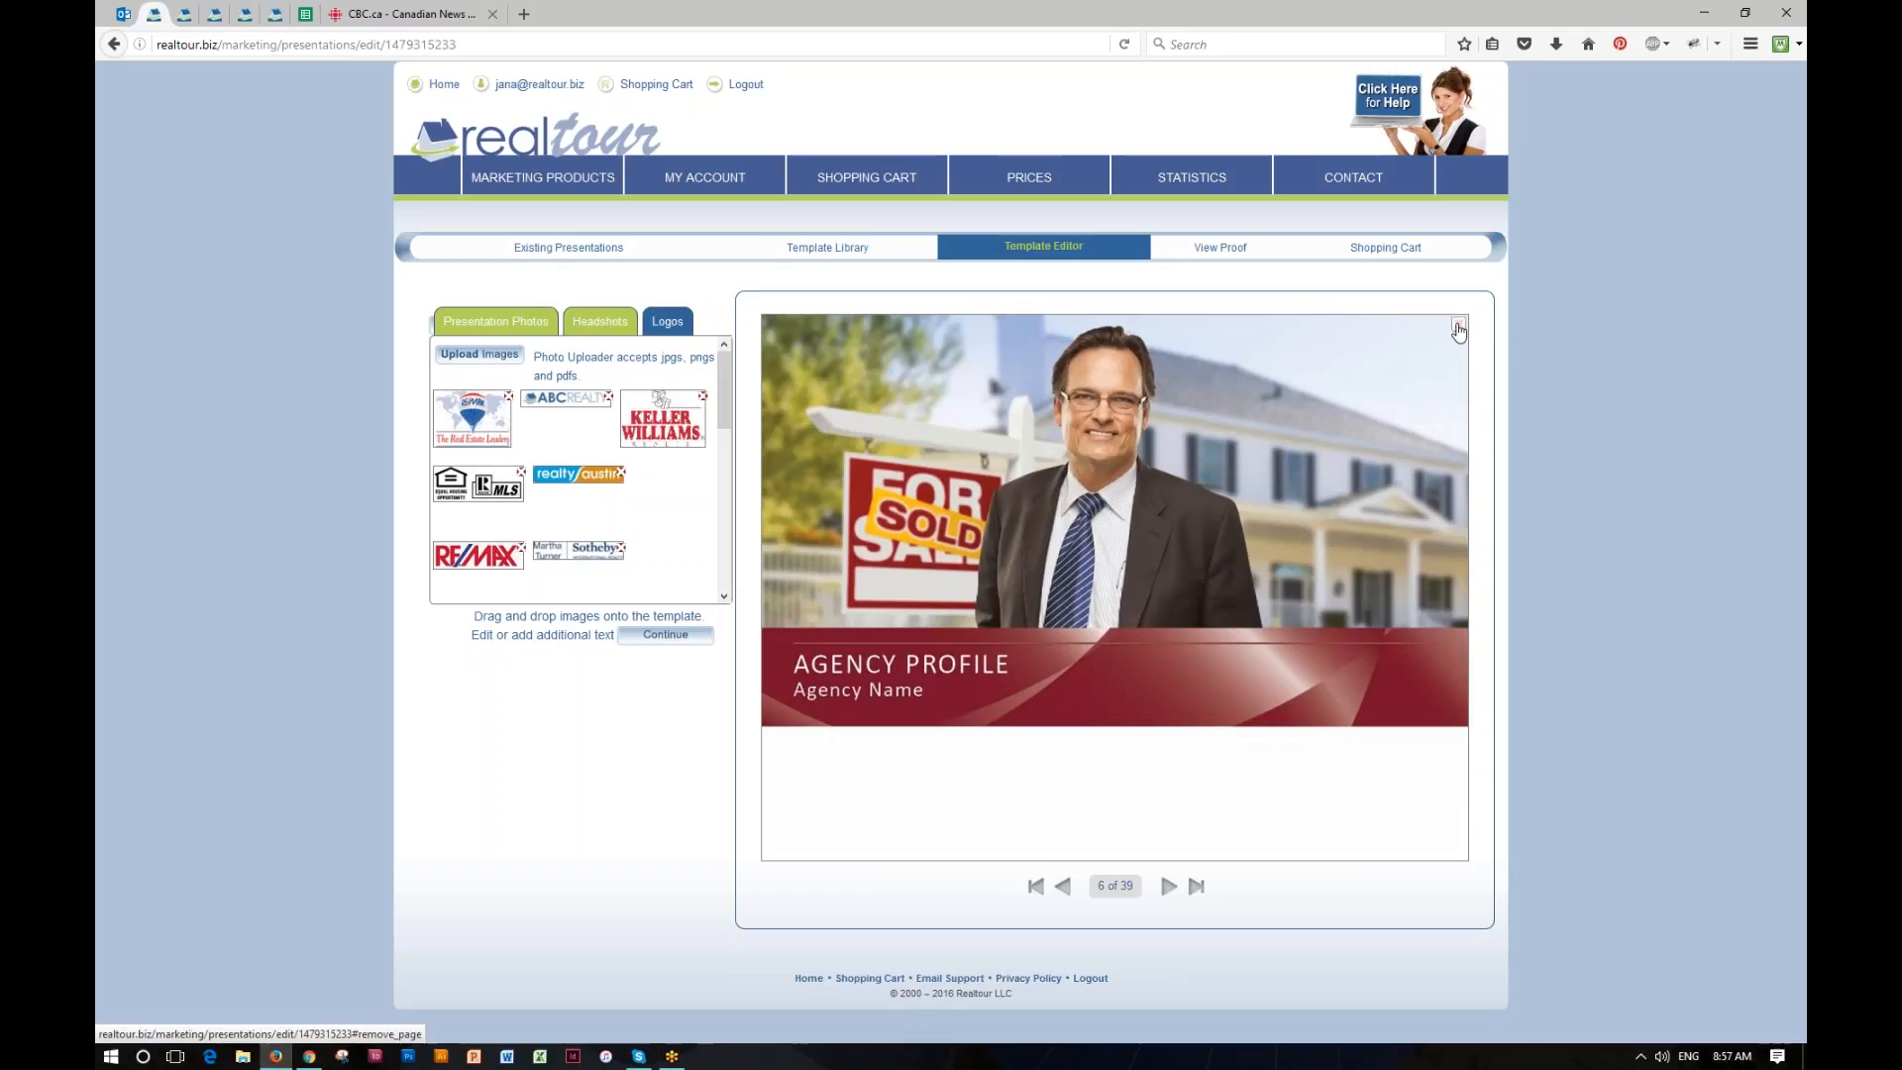
{"action": "left_click", "coordinate": [1458, 324]}
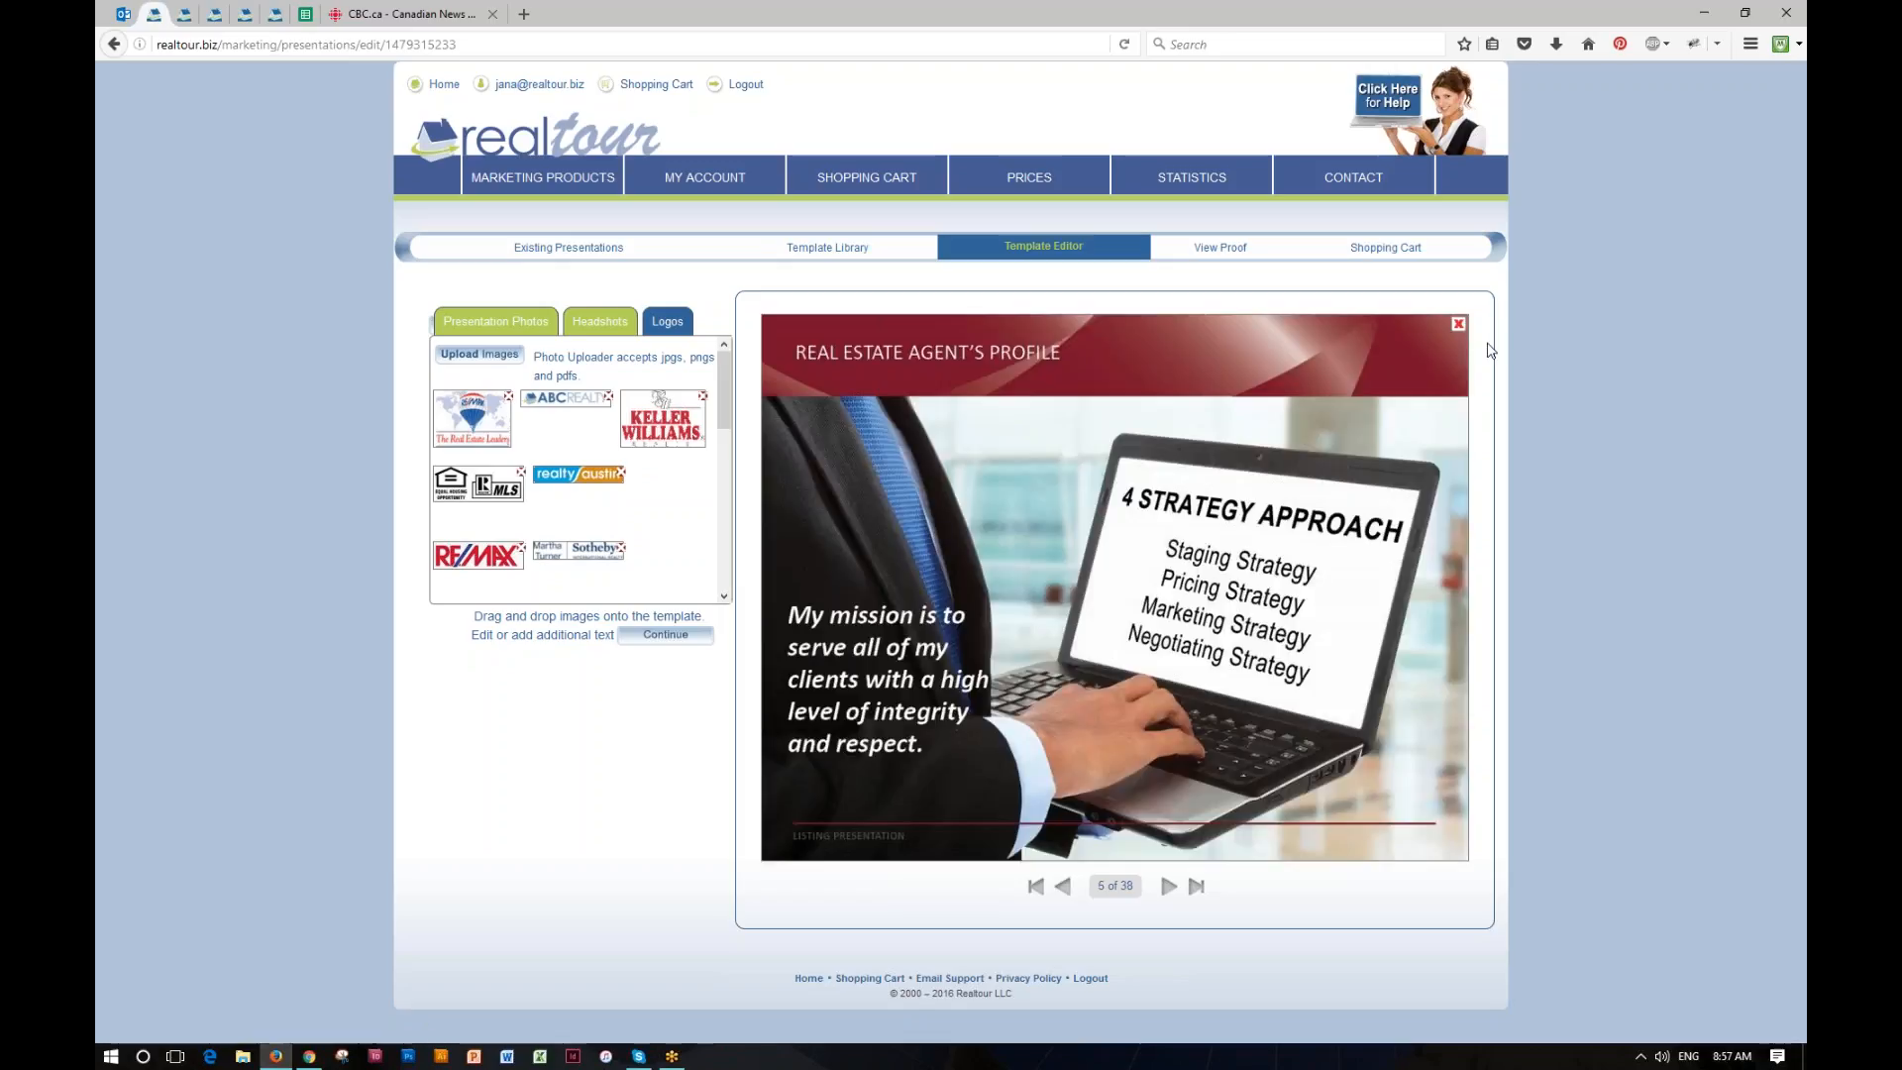
Step: Check the agency profile text and final contact pages, and view the presentation's proof, flipping through to the agent's profile page
{"action": "left_click", "coordinate": [1169, 885]}
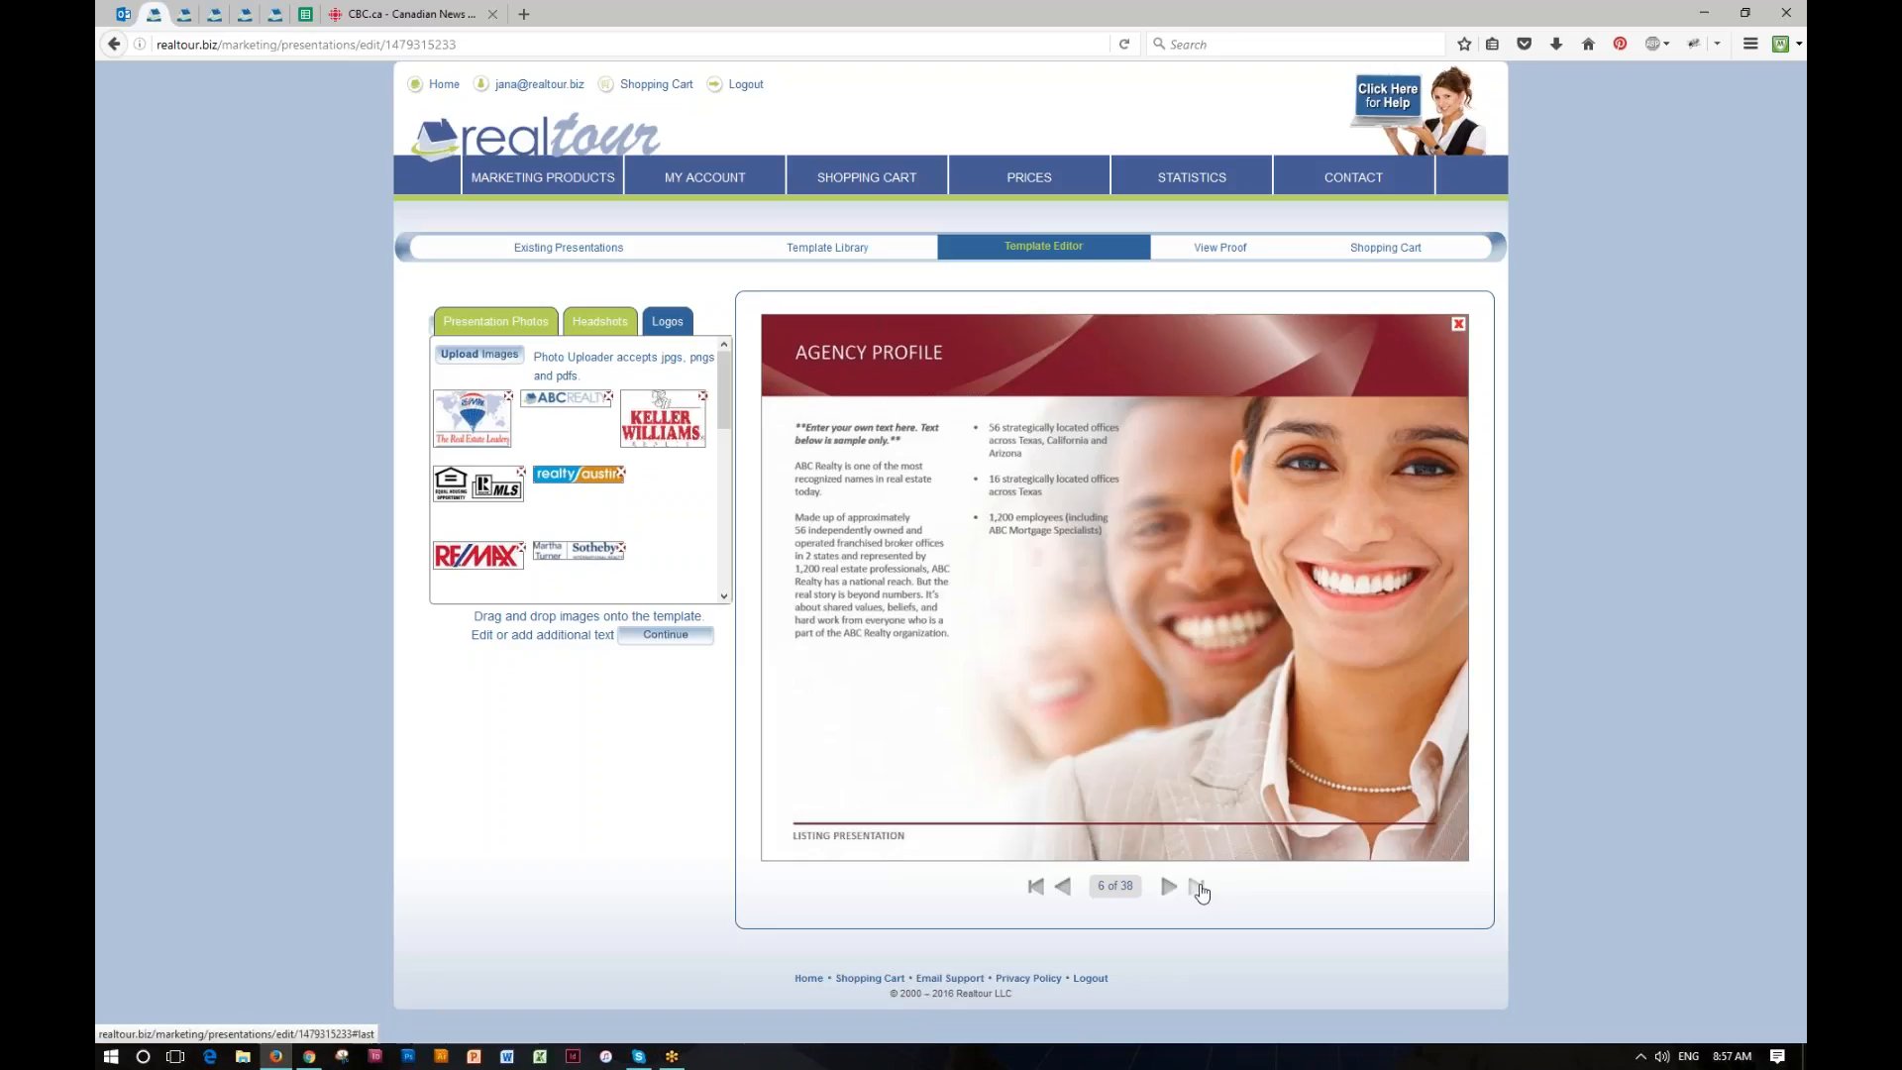
{"action": "left_click", "coordinate": [1199, 886]}
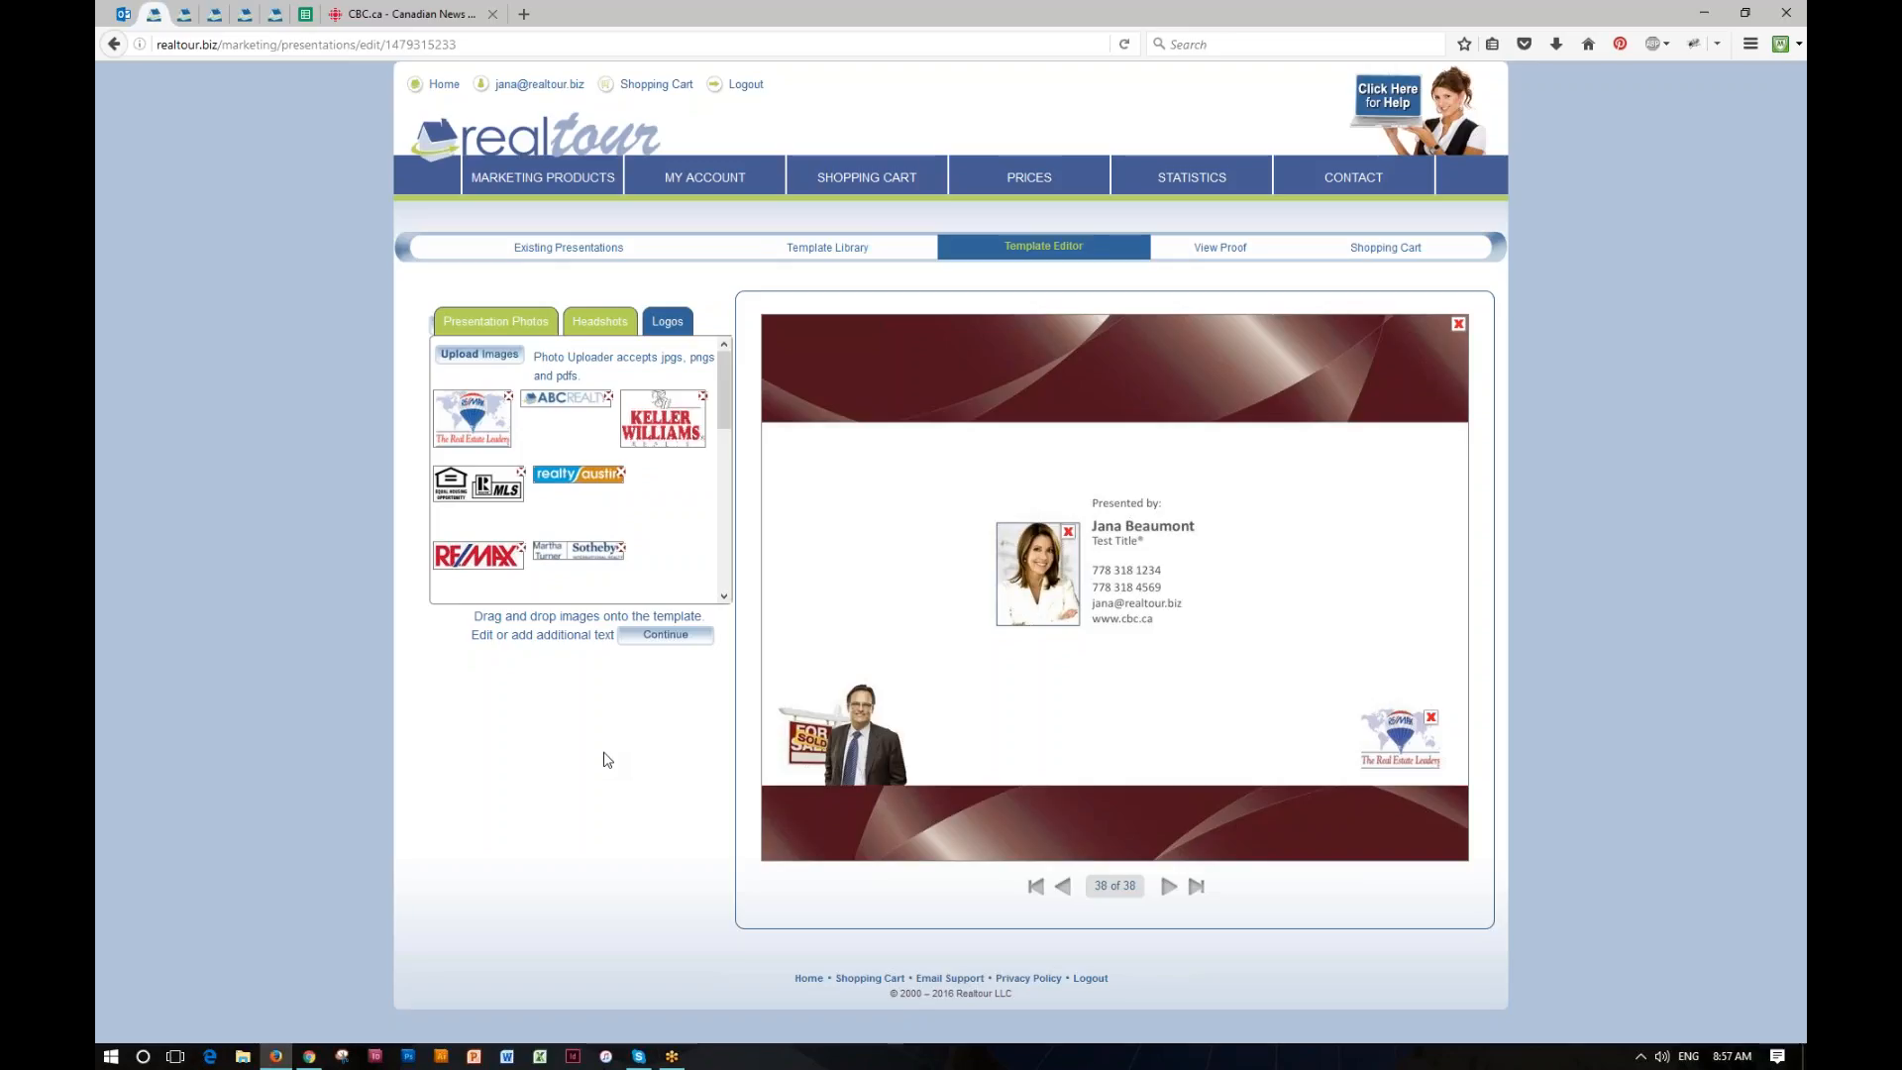
{"action": "left_click", "coordinate": [1221, 249]}
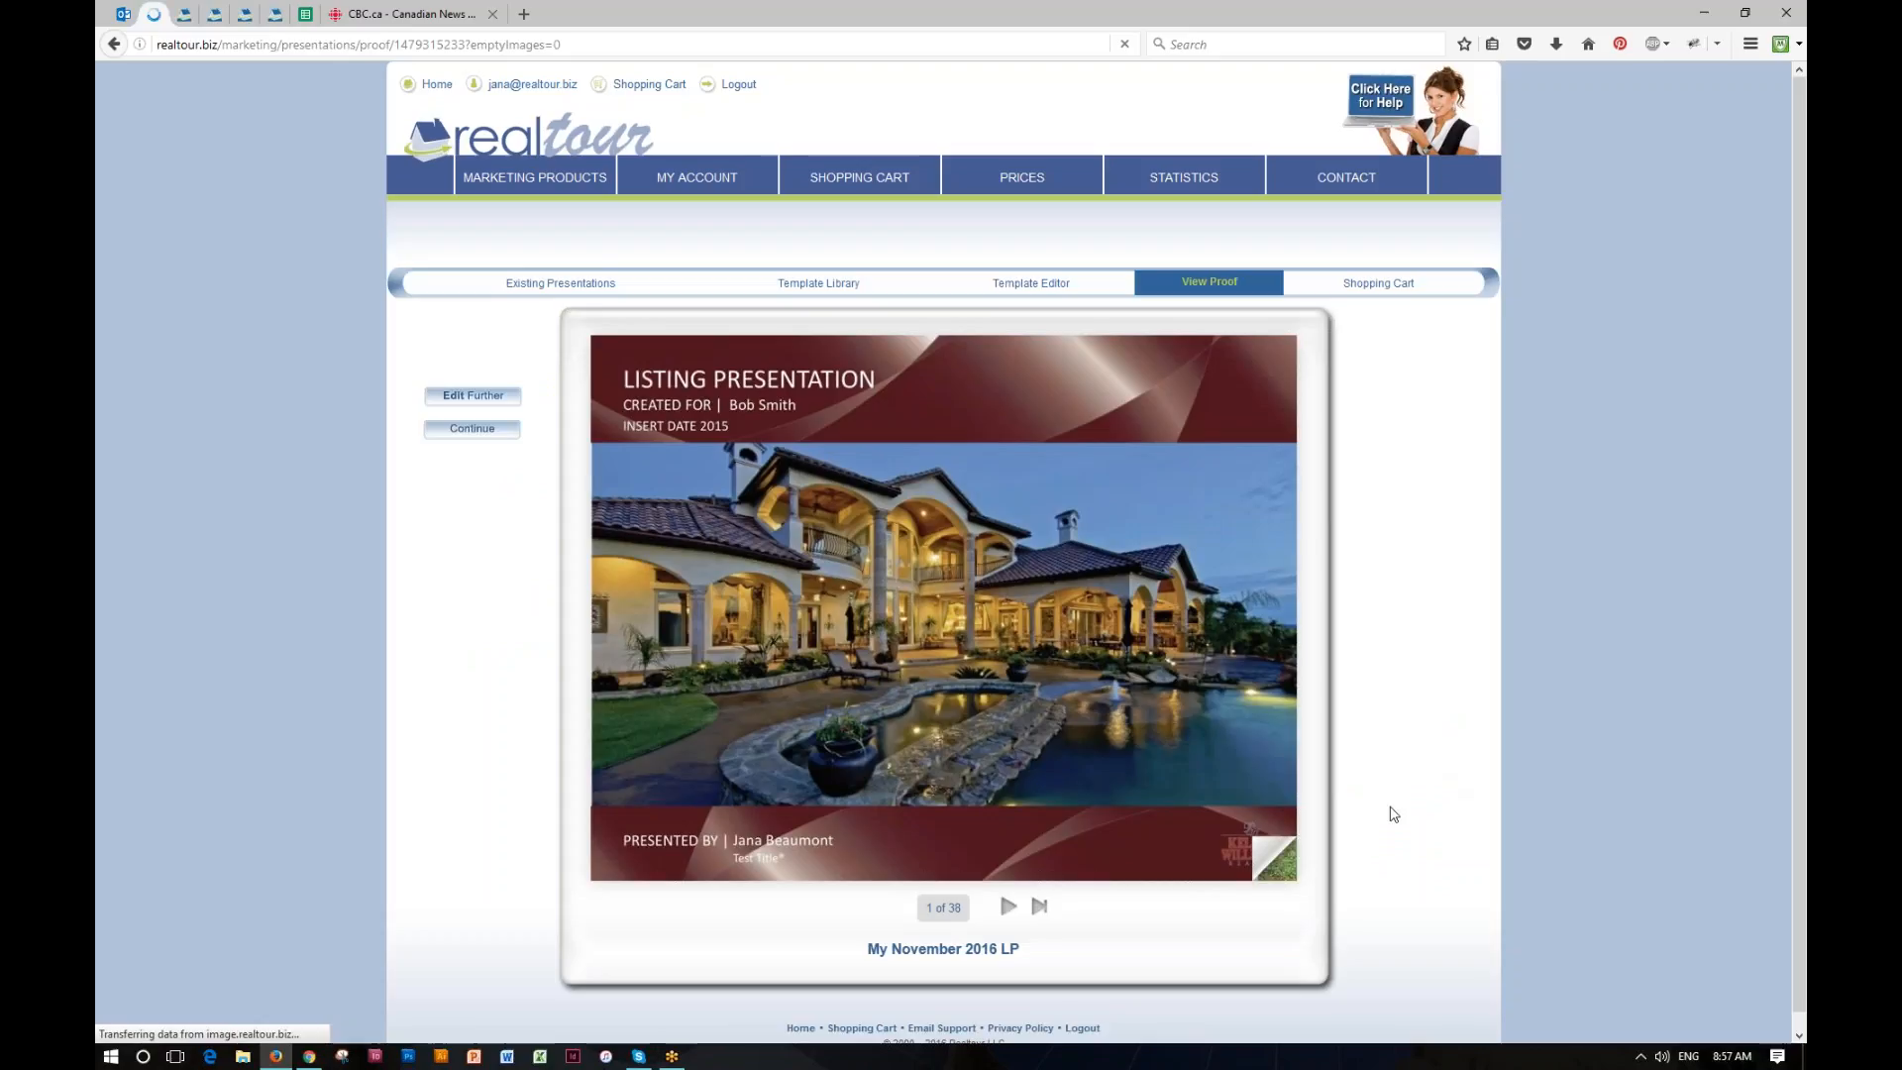
{"action": "left_click", "coordinate": [1277, 854]}
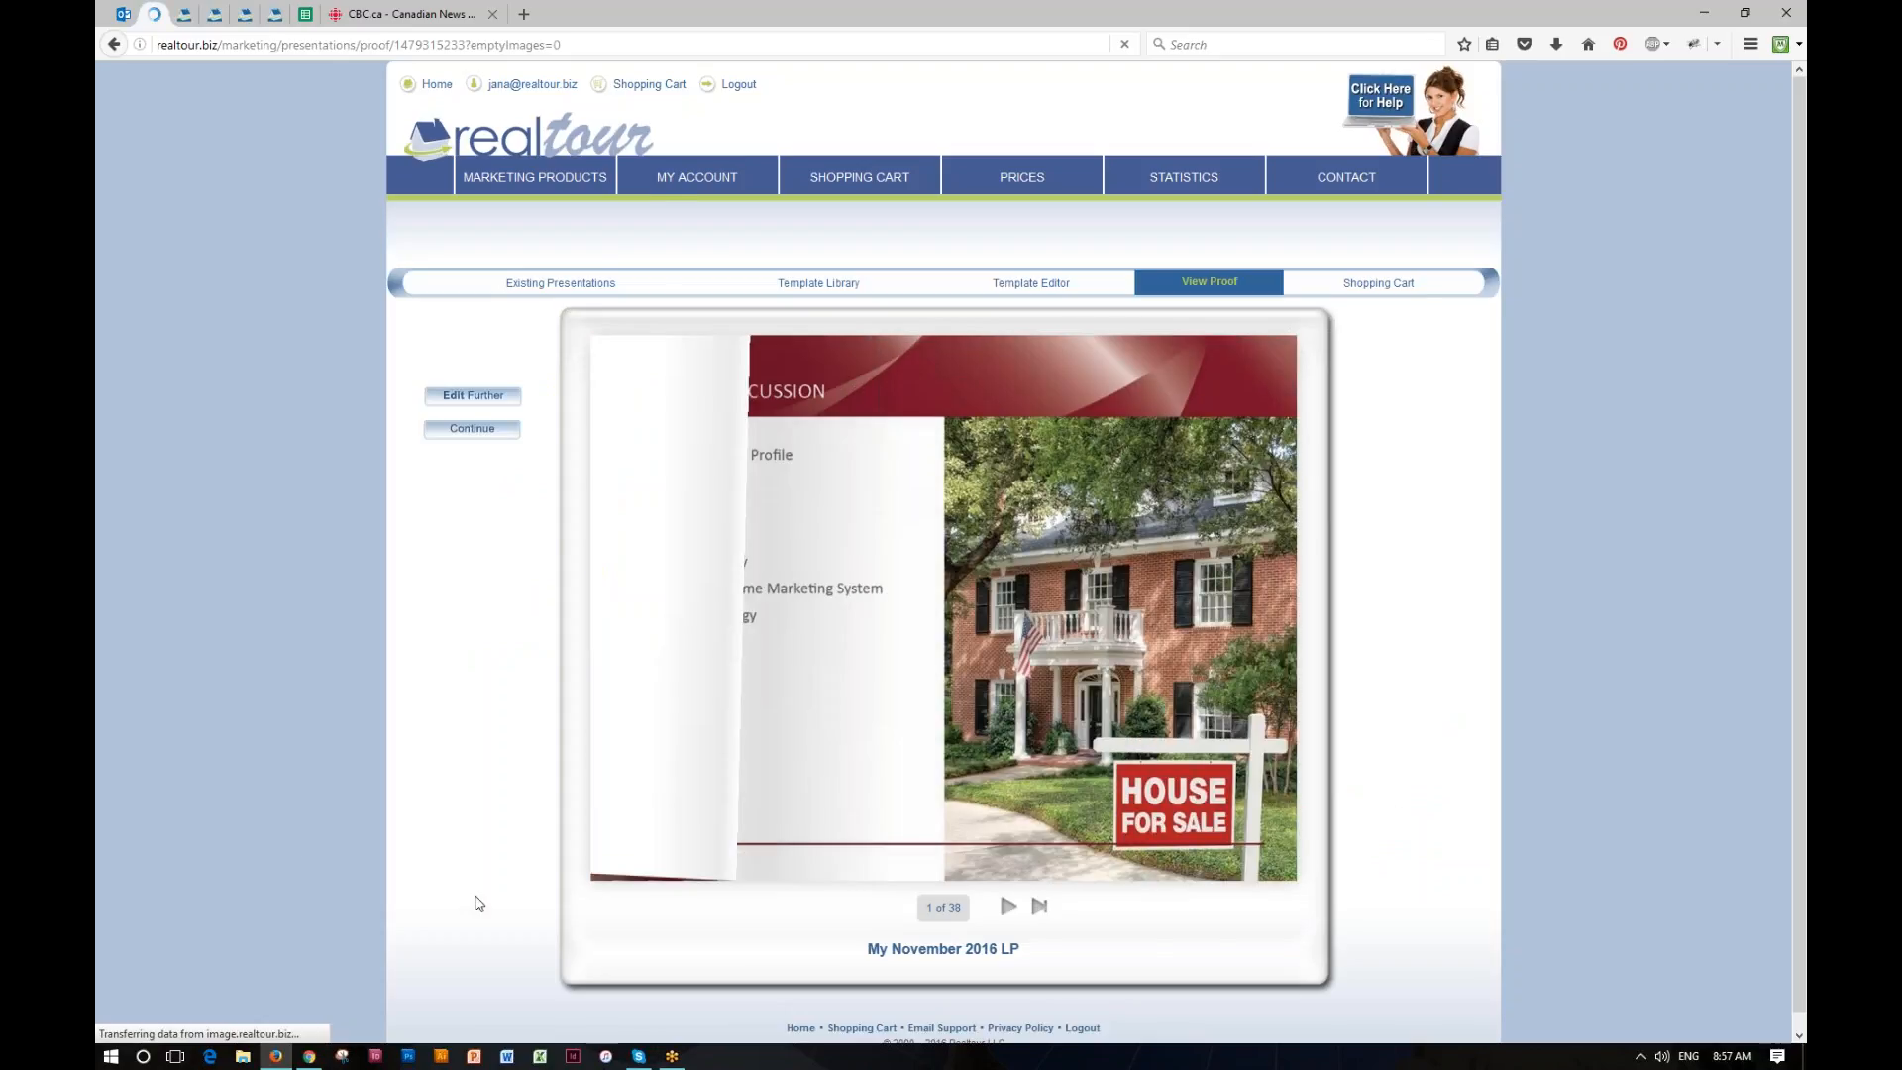
{"action": "left_click", "coordinate": [1286, 869]}
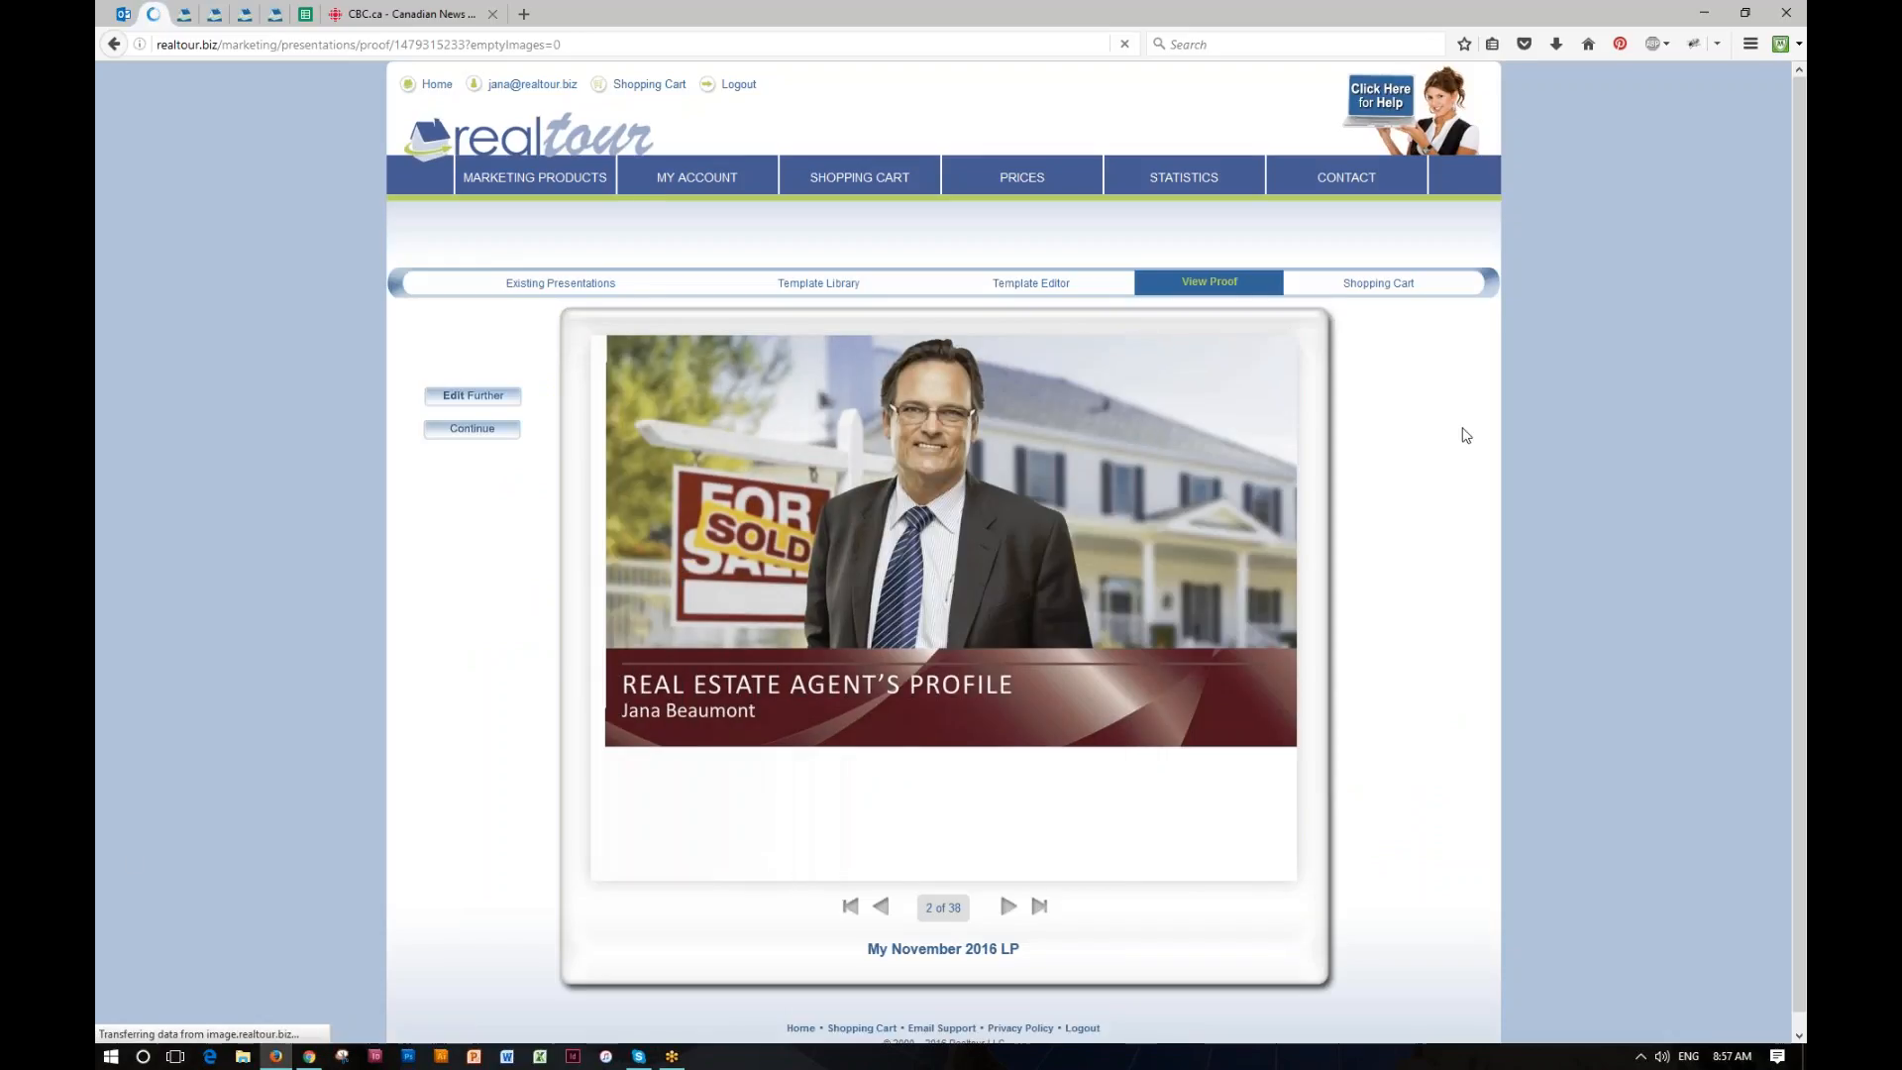
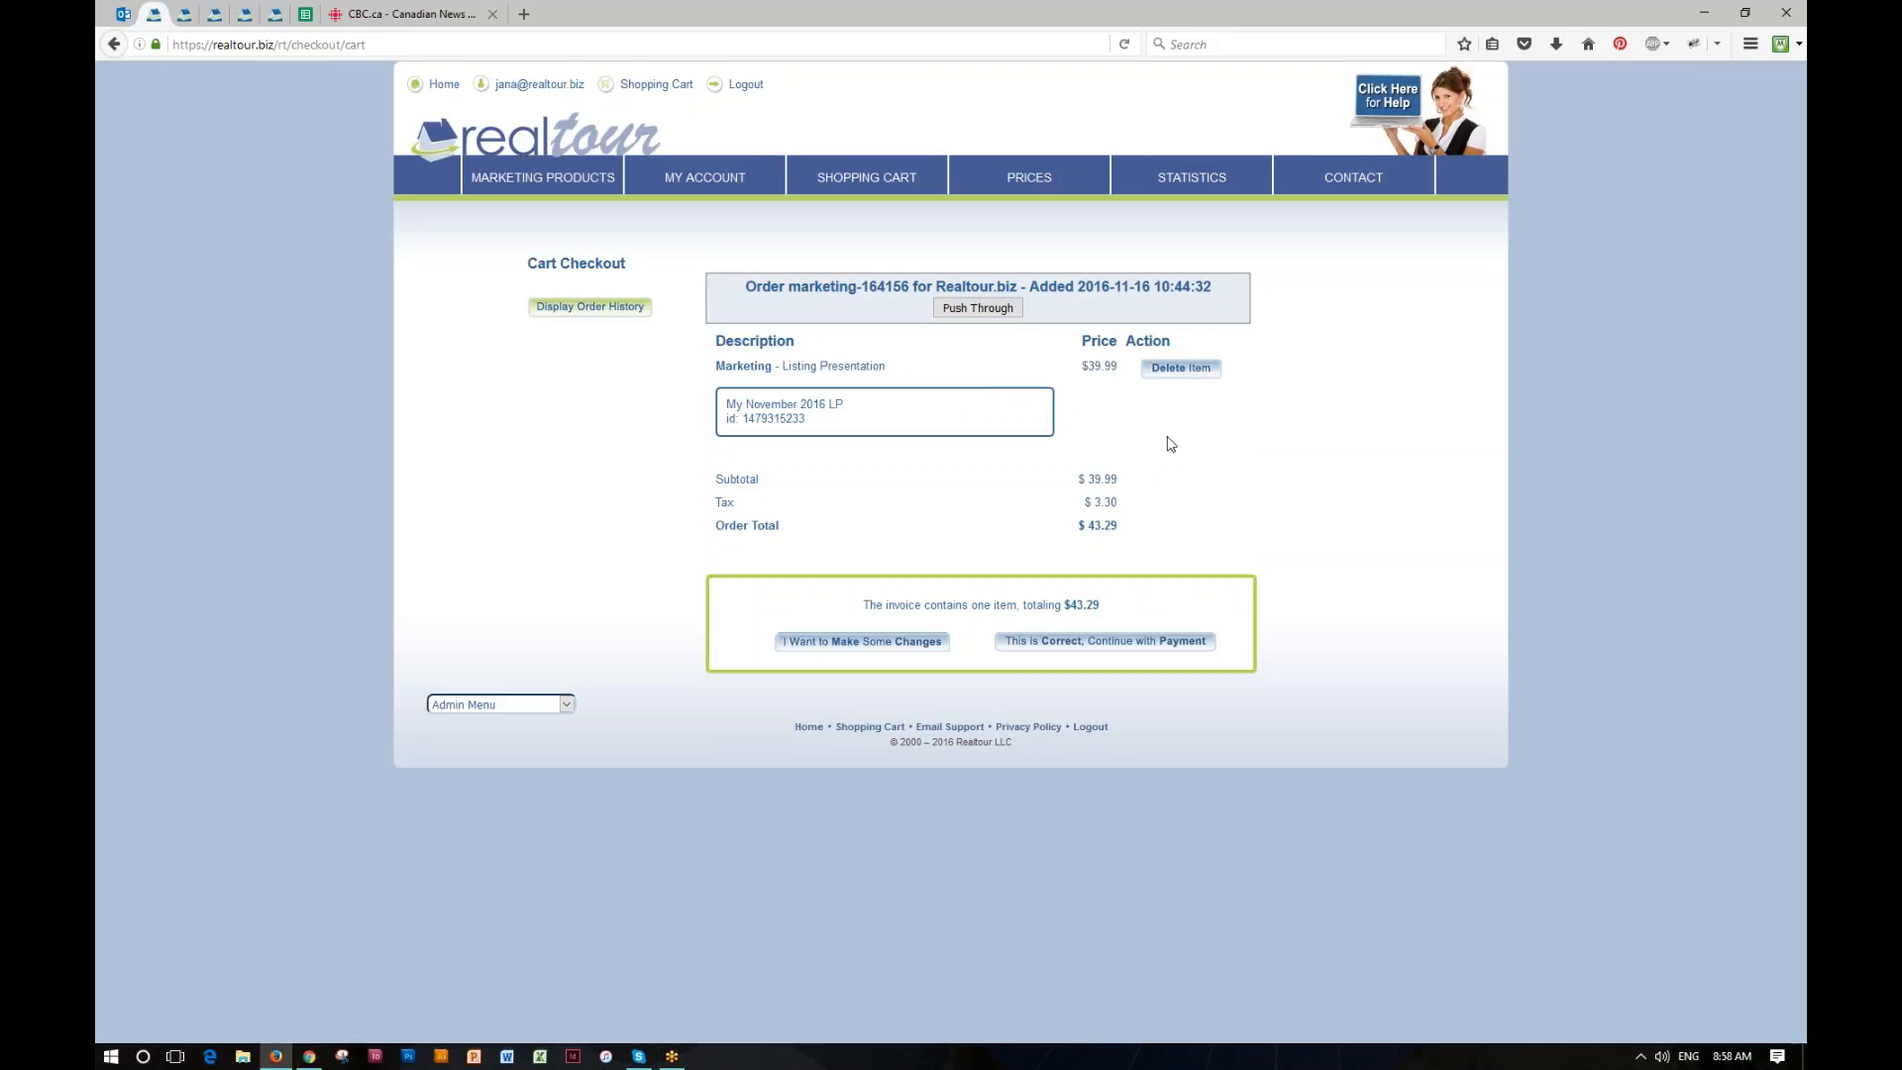
Step: Delete the "My November 2016 LP" listing presentation from the shopping cart and open the list of listing presentations
{"action": "left_click", "coordinate": [1185, 373]}
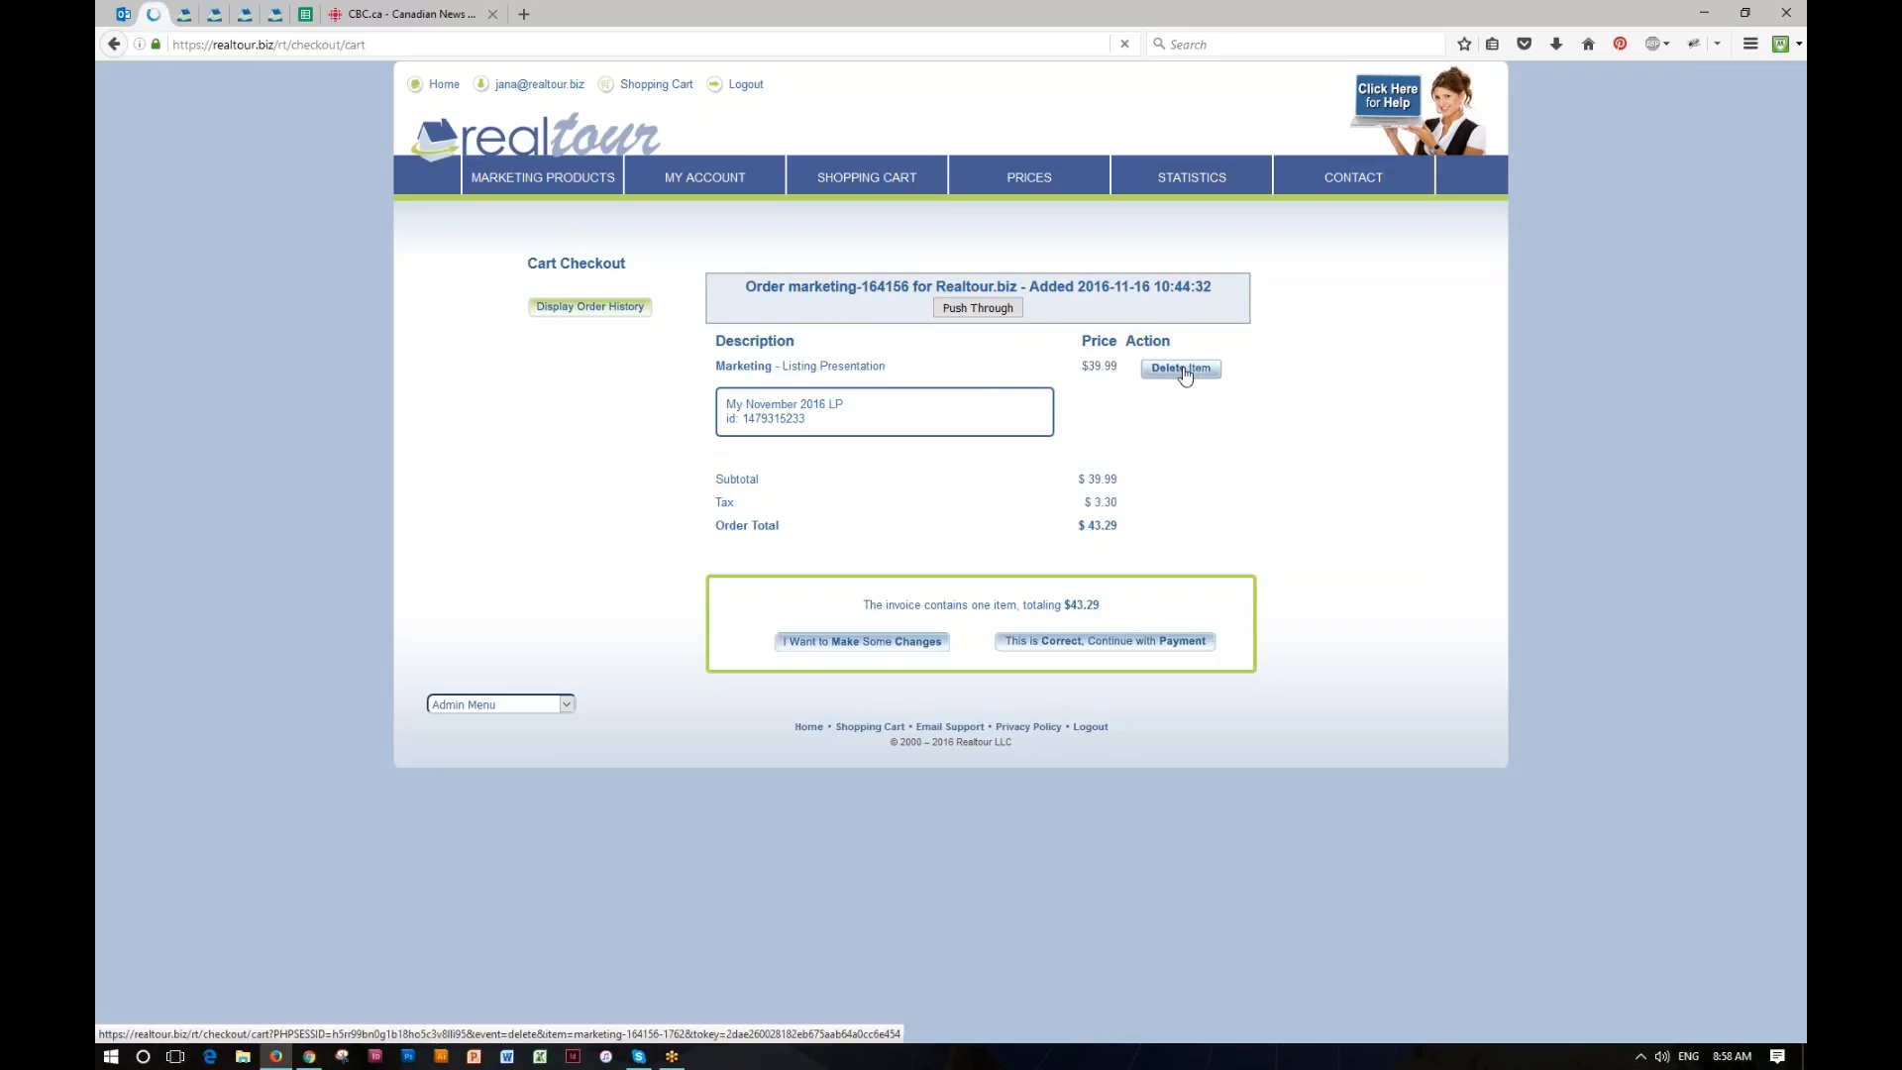
{"action": "mouse_move", "coordinate": [543, 180]}
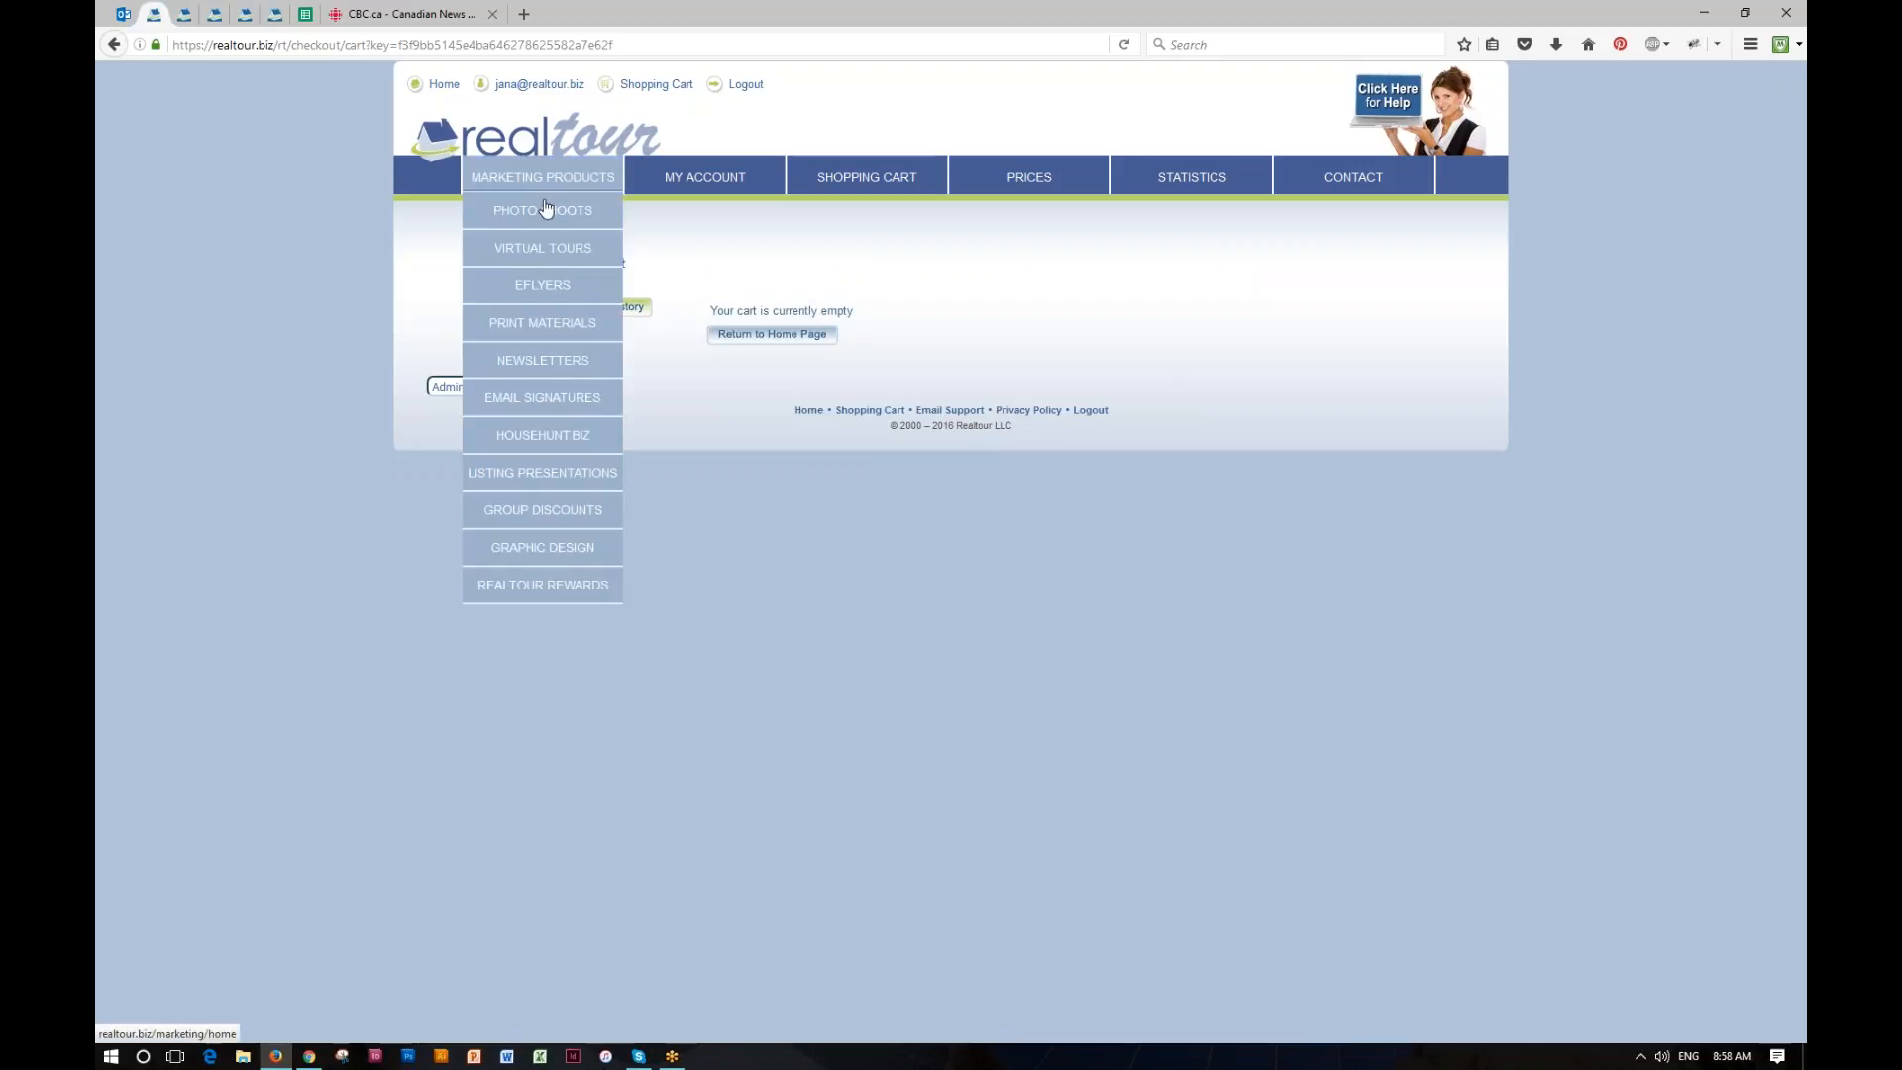
{"action": "left_click", "coordinate": [530, 473]}
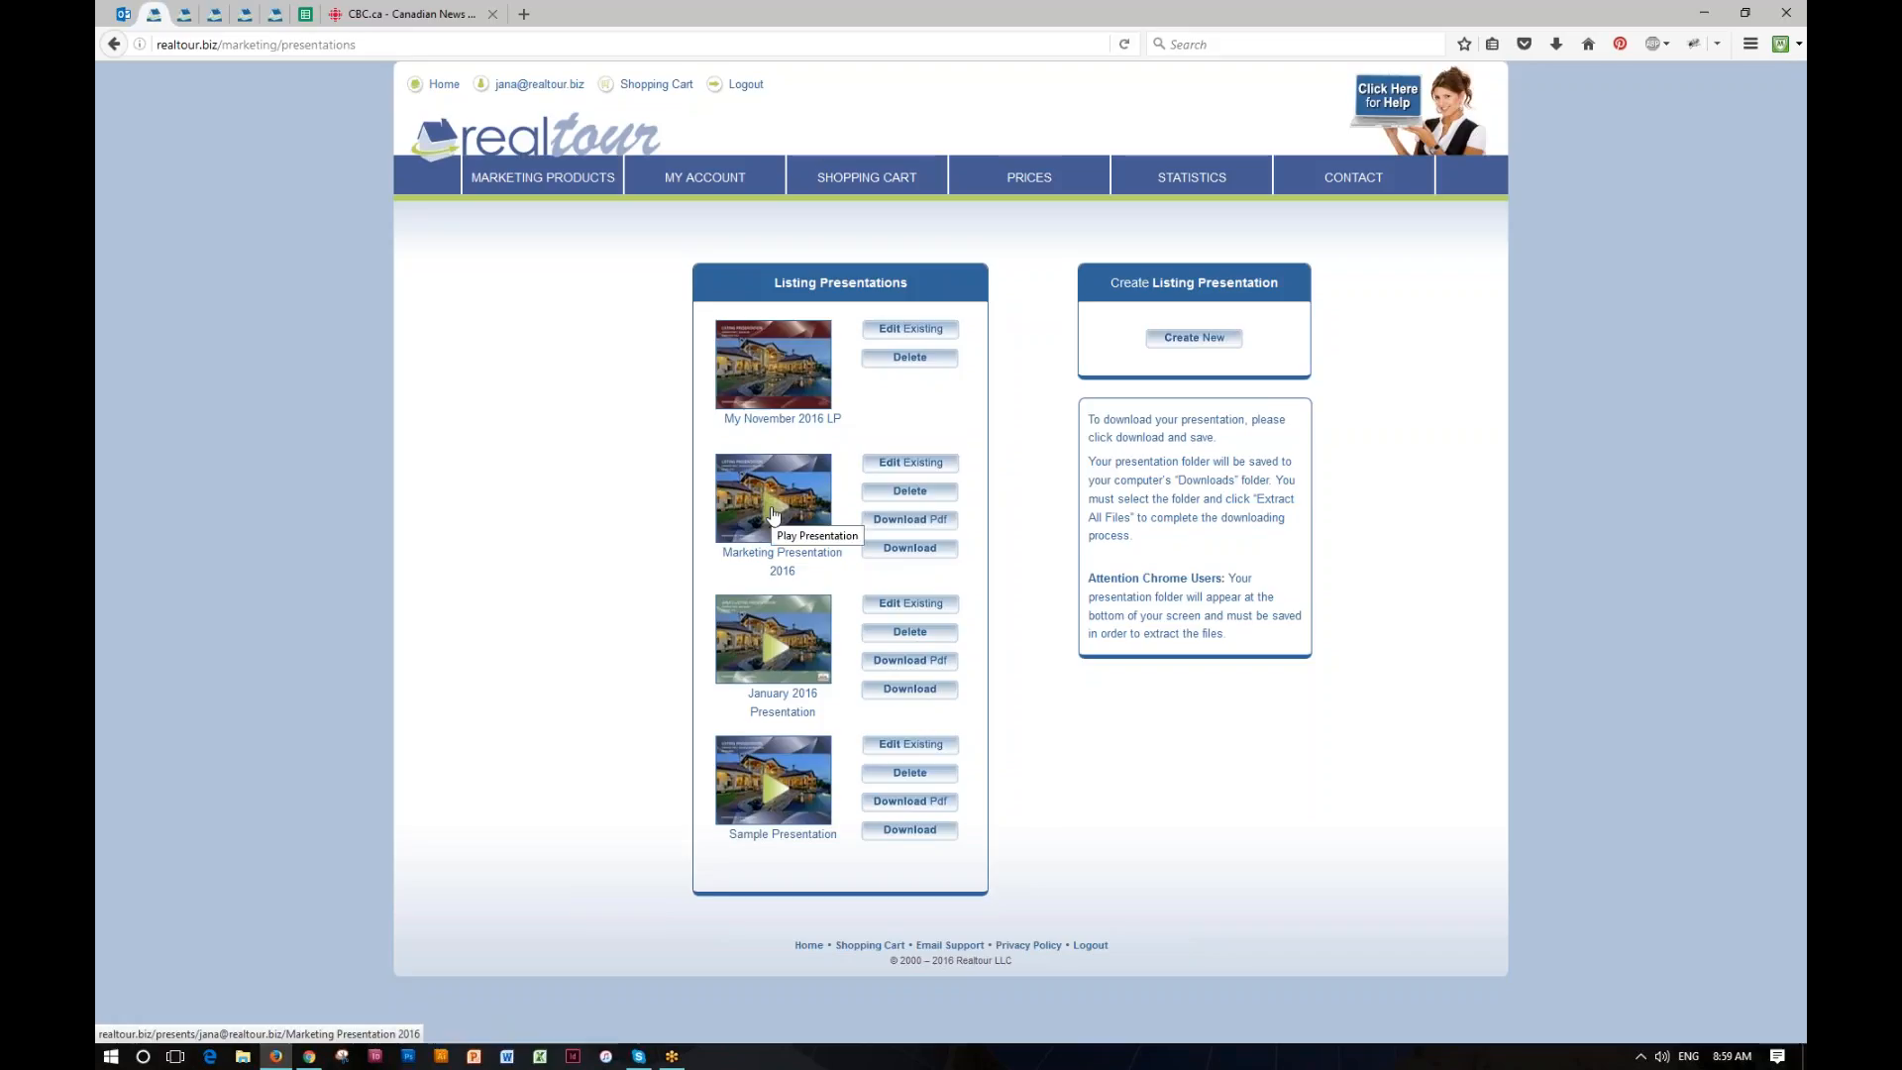
Step: Play "Marketing Presentation 2016" in the online viewer, highlight its web address, and close the viewer
{"action": "left_click", "coordinate": [774, 513]}
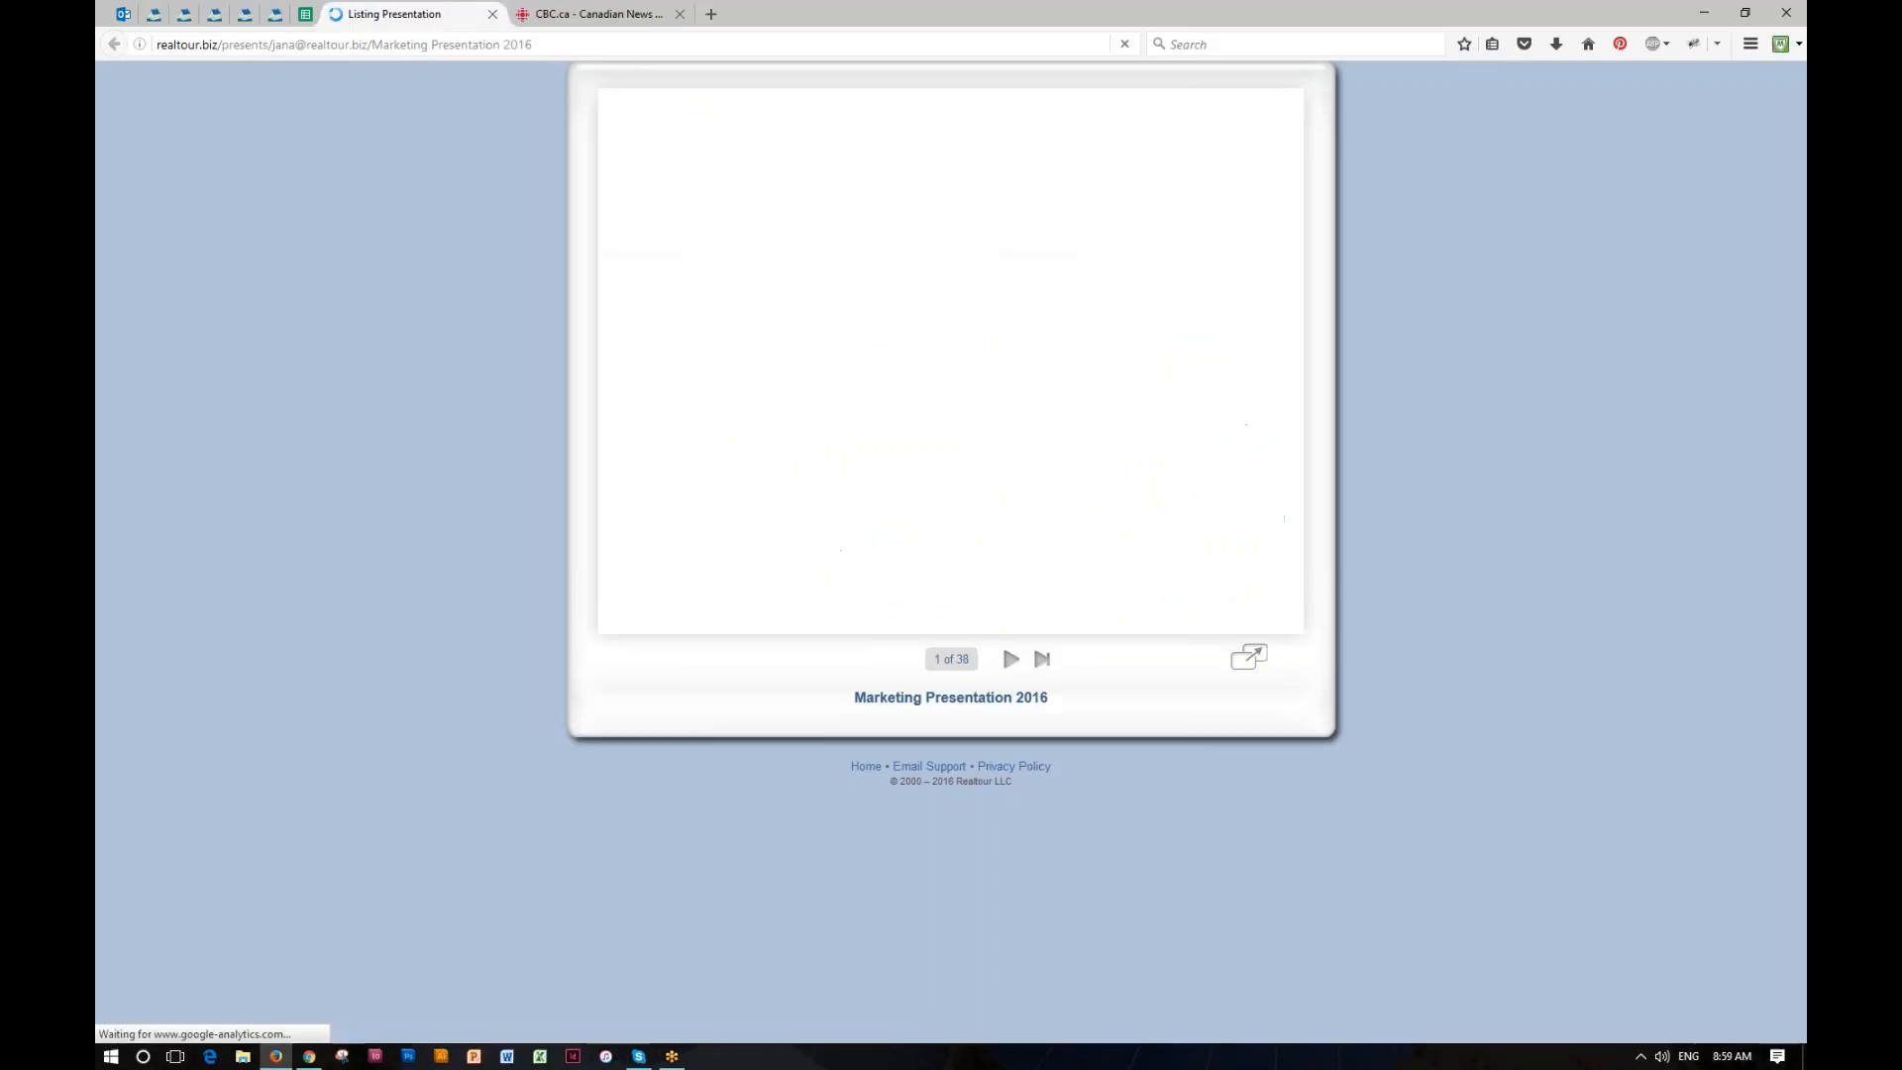
{"action": "left_click", "coordinate": [538, 43]}
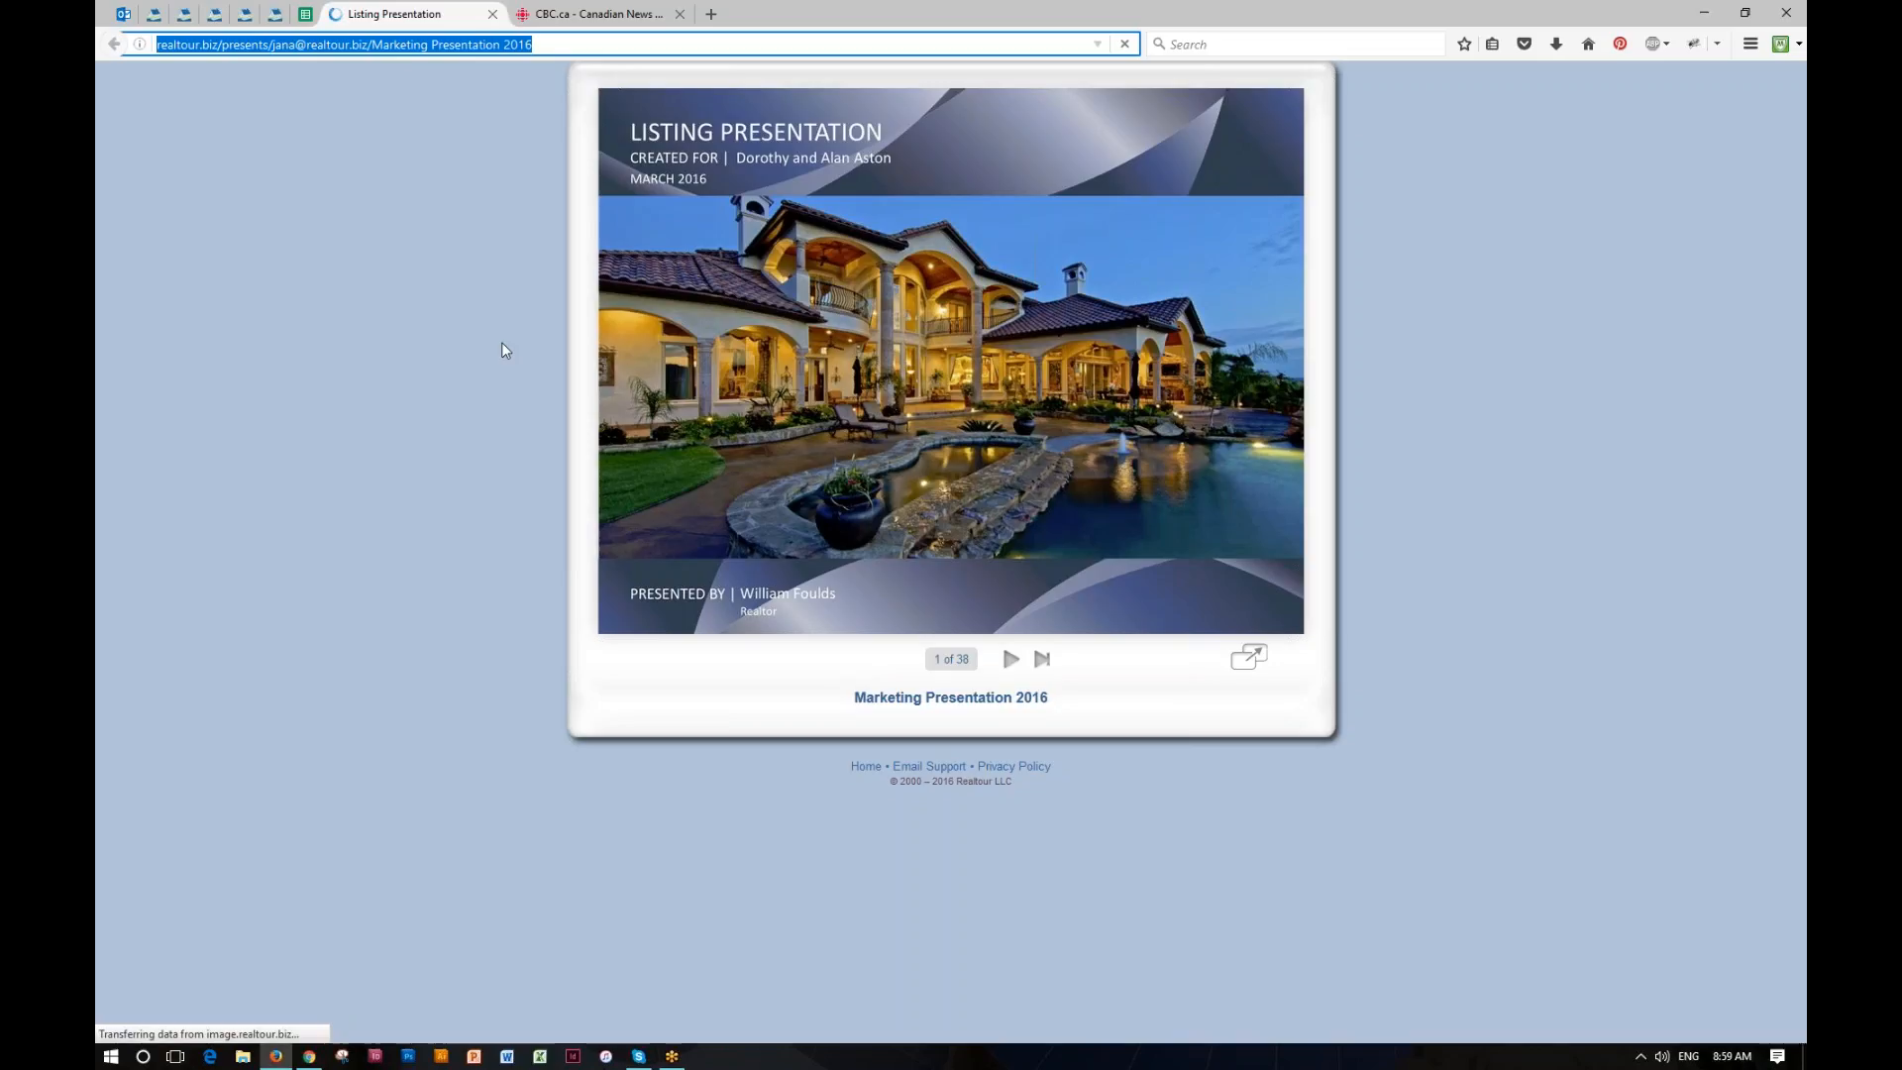
{"action": "left_click", "coordinate": [492, 14]}
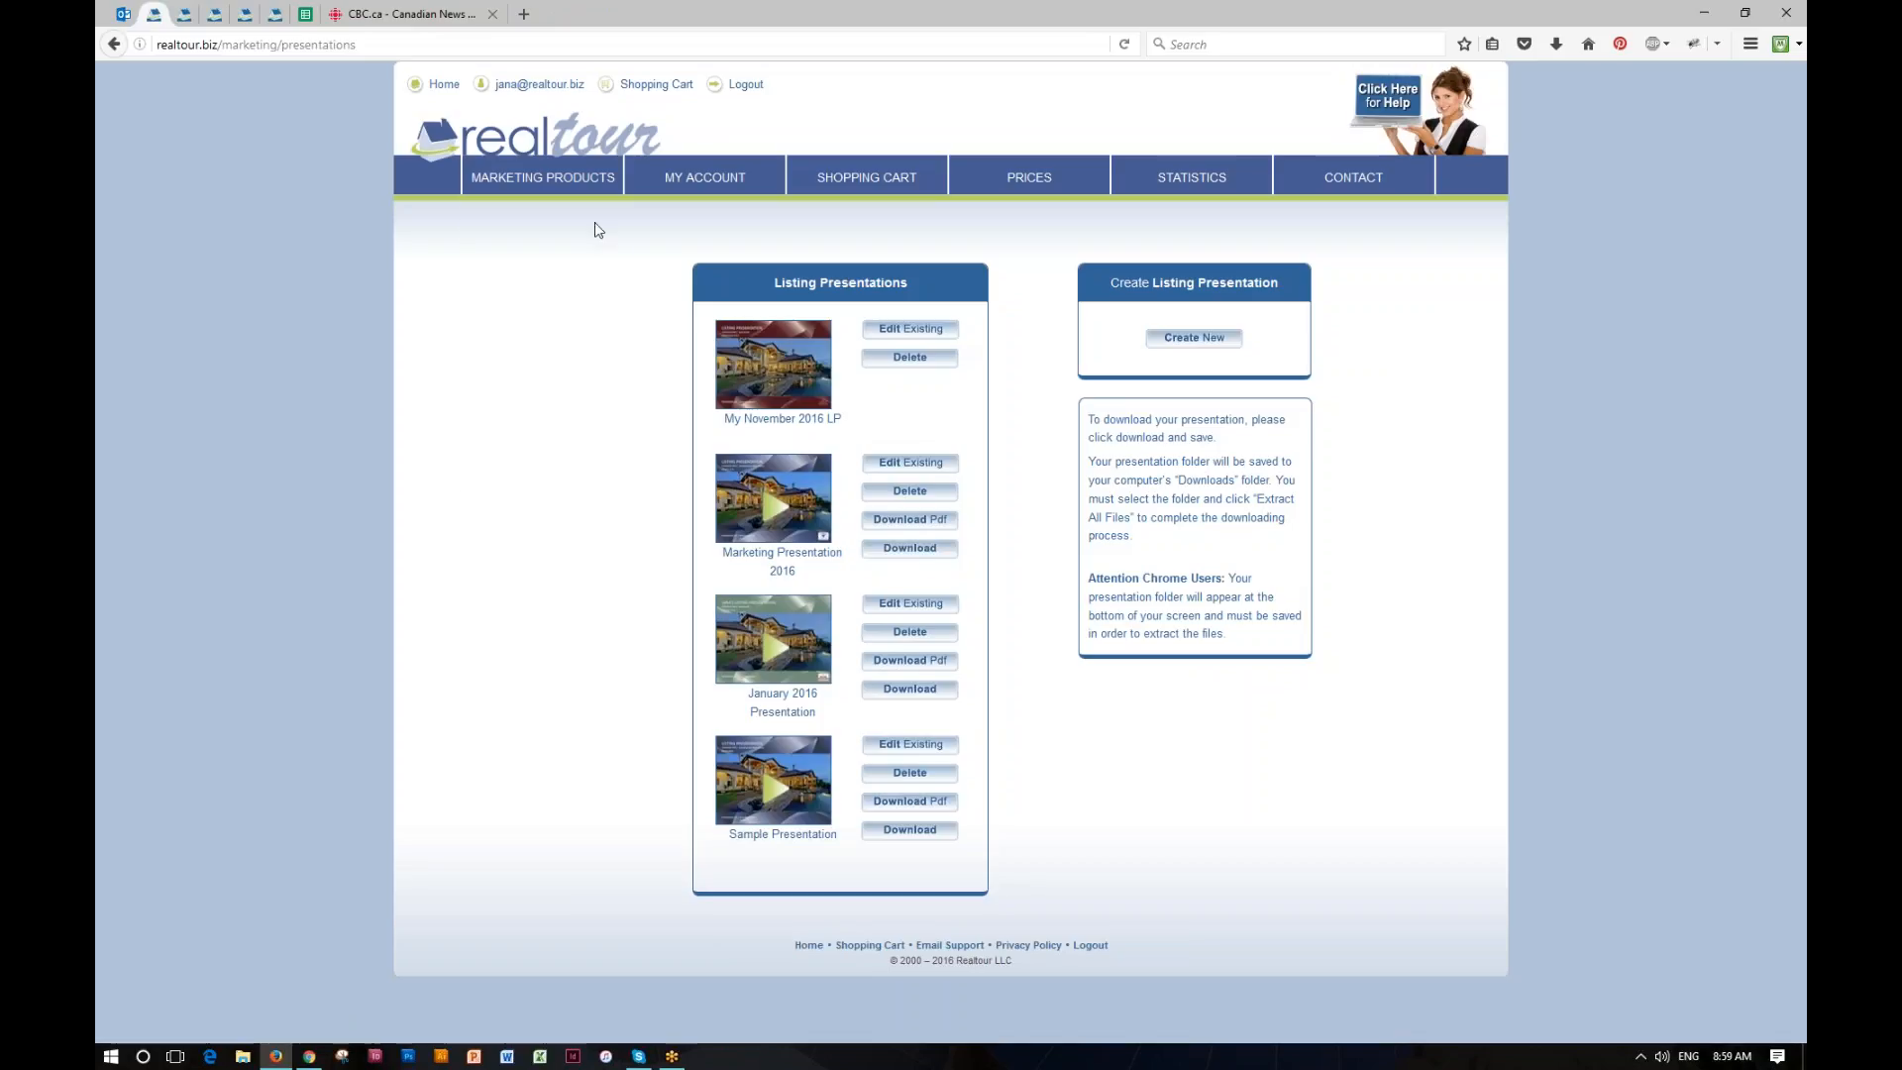
Step: Start a new email signature from the Realtour dashboard and name it "My November Corproate Newsletter"
{"action": "left_click", "coordinate": [544, 132]}
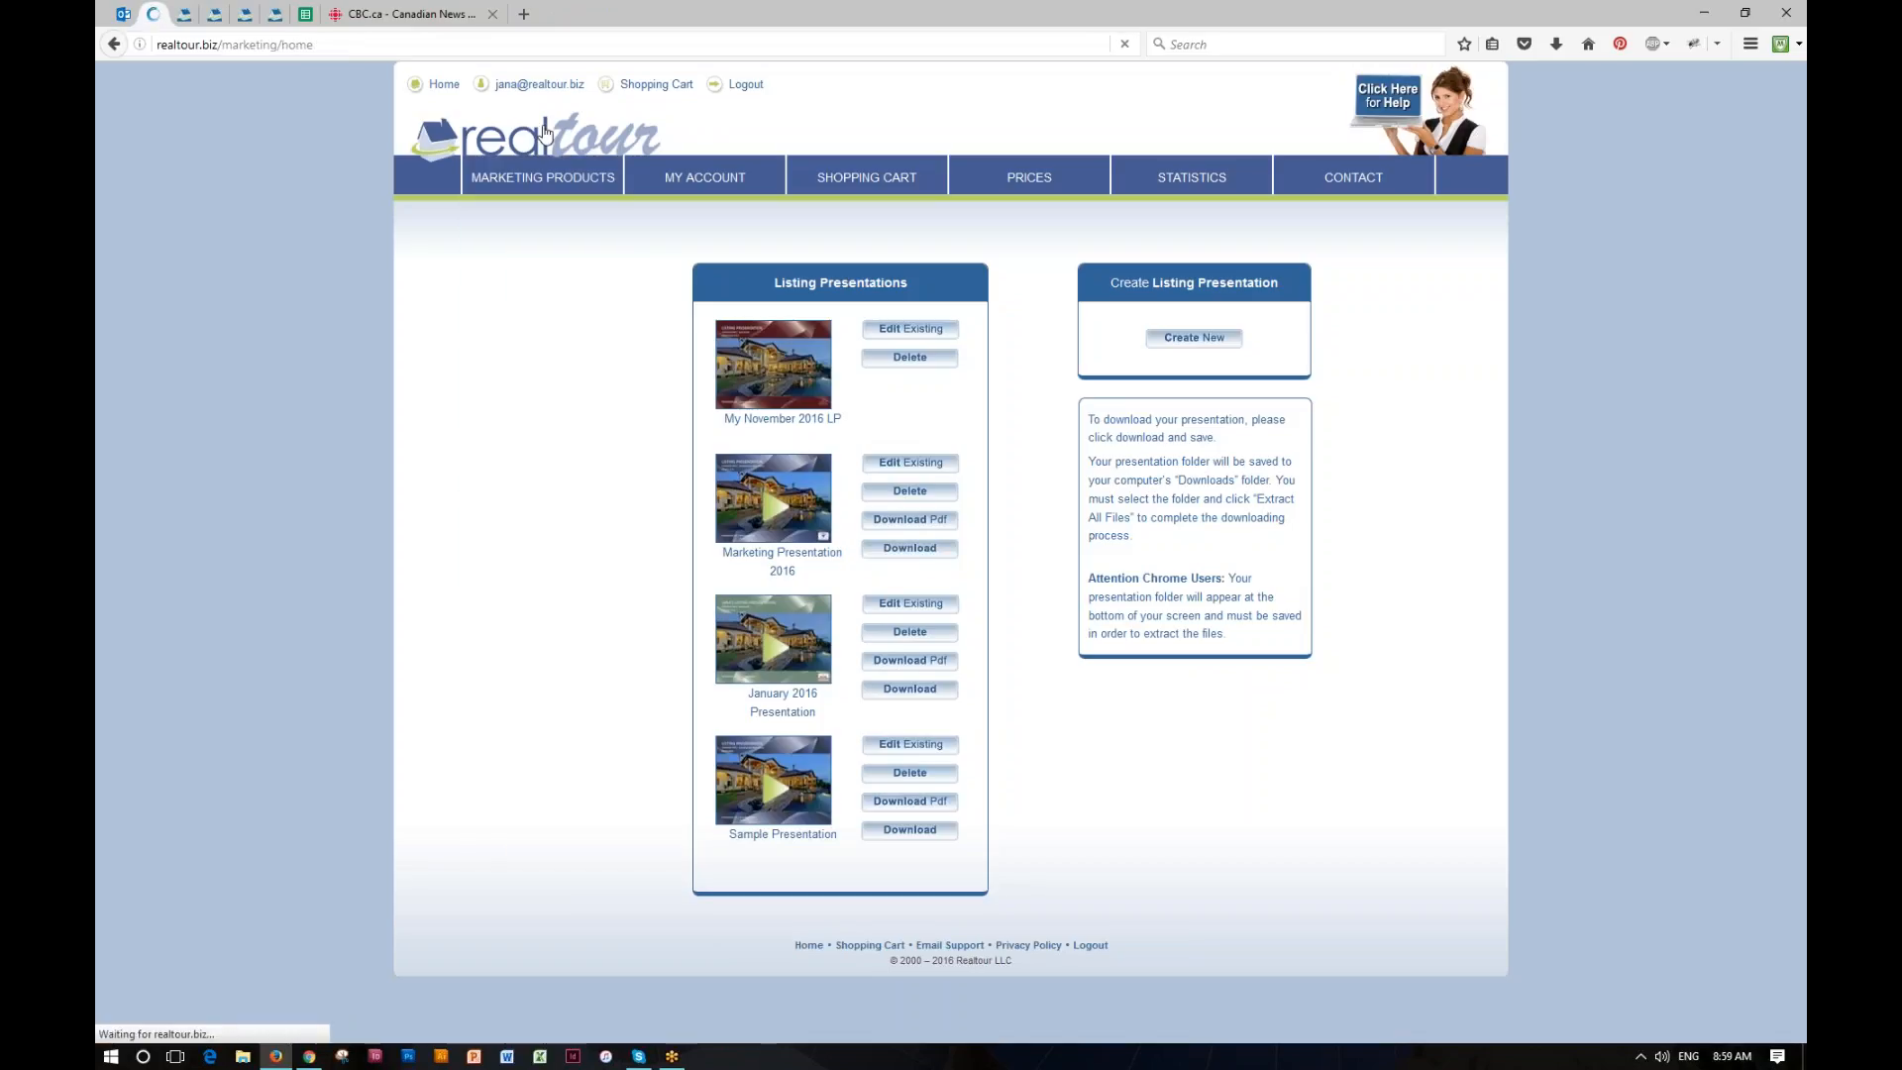
{"action": "mouse_move", "coordinate": [471, 198]}
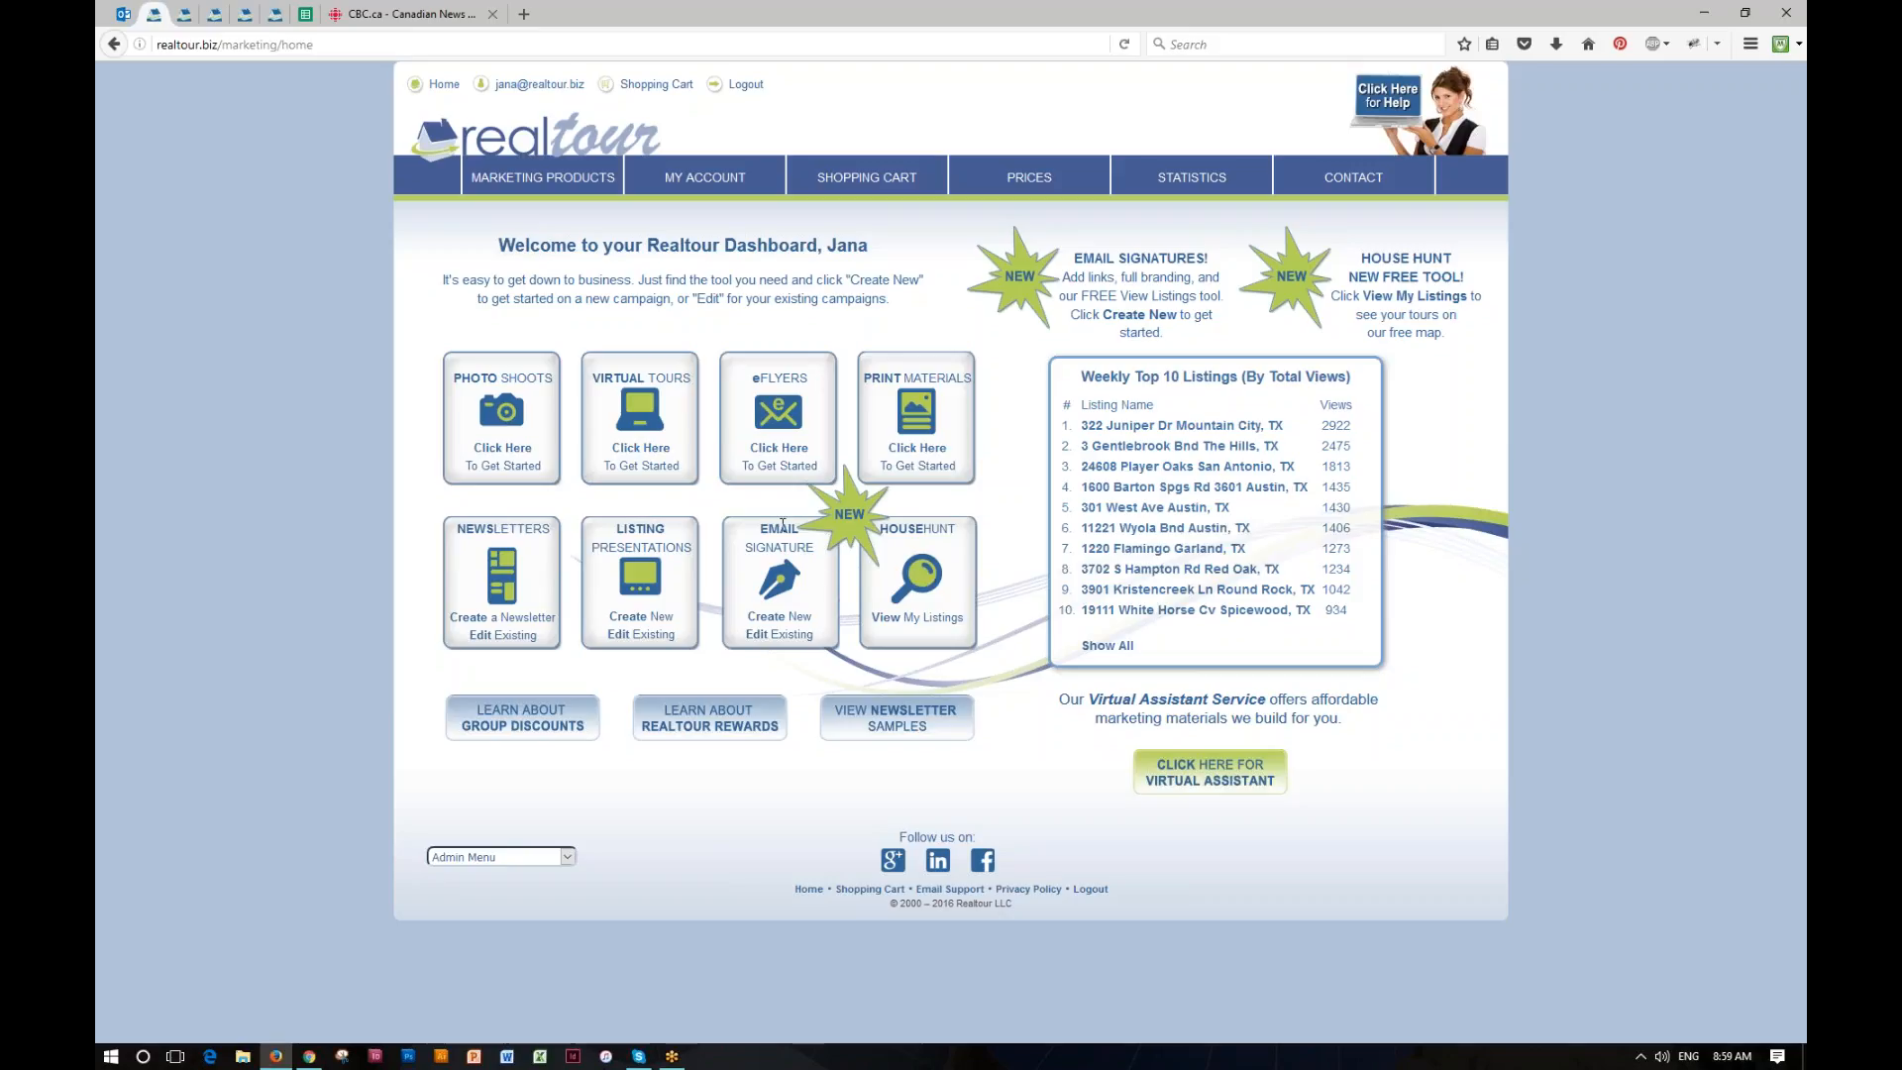
{"action": "left_click", "coordinate": [776, 618]}
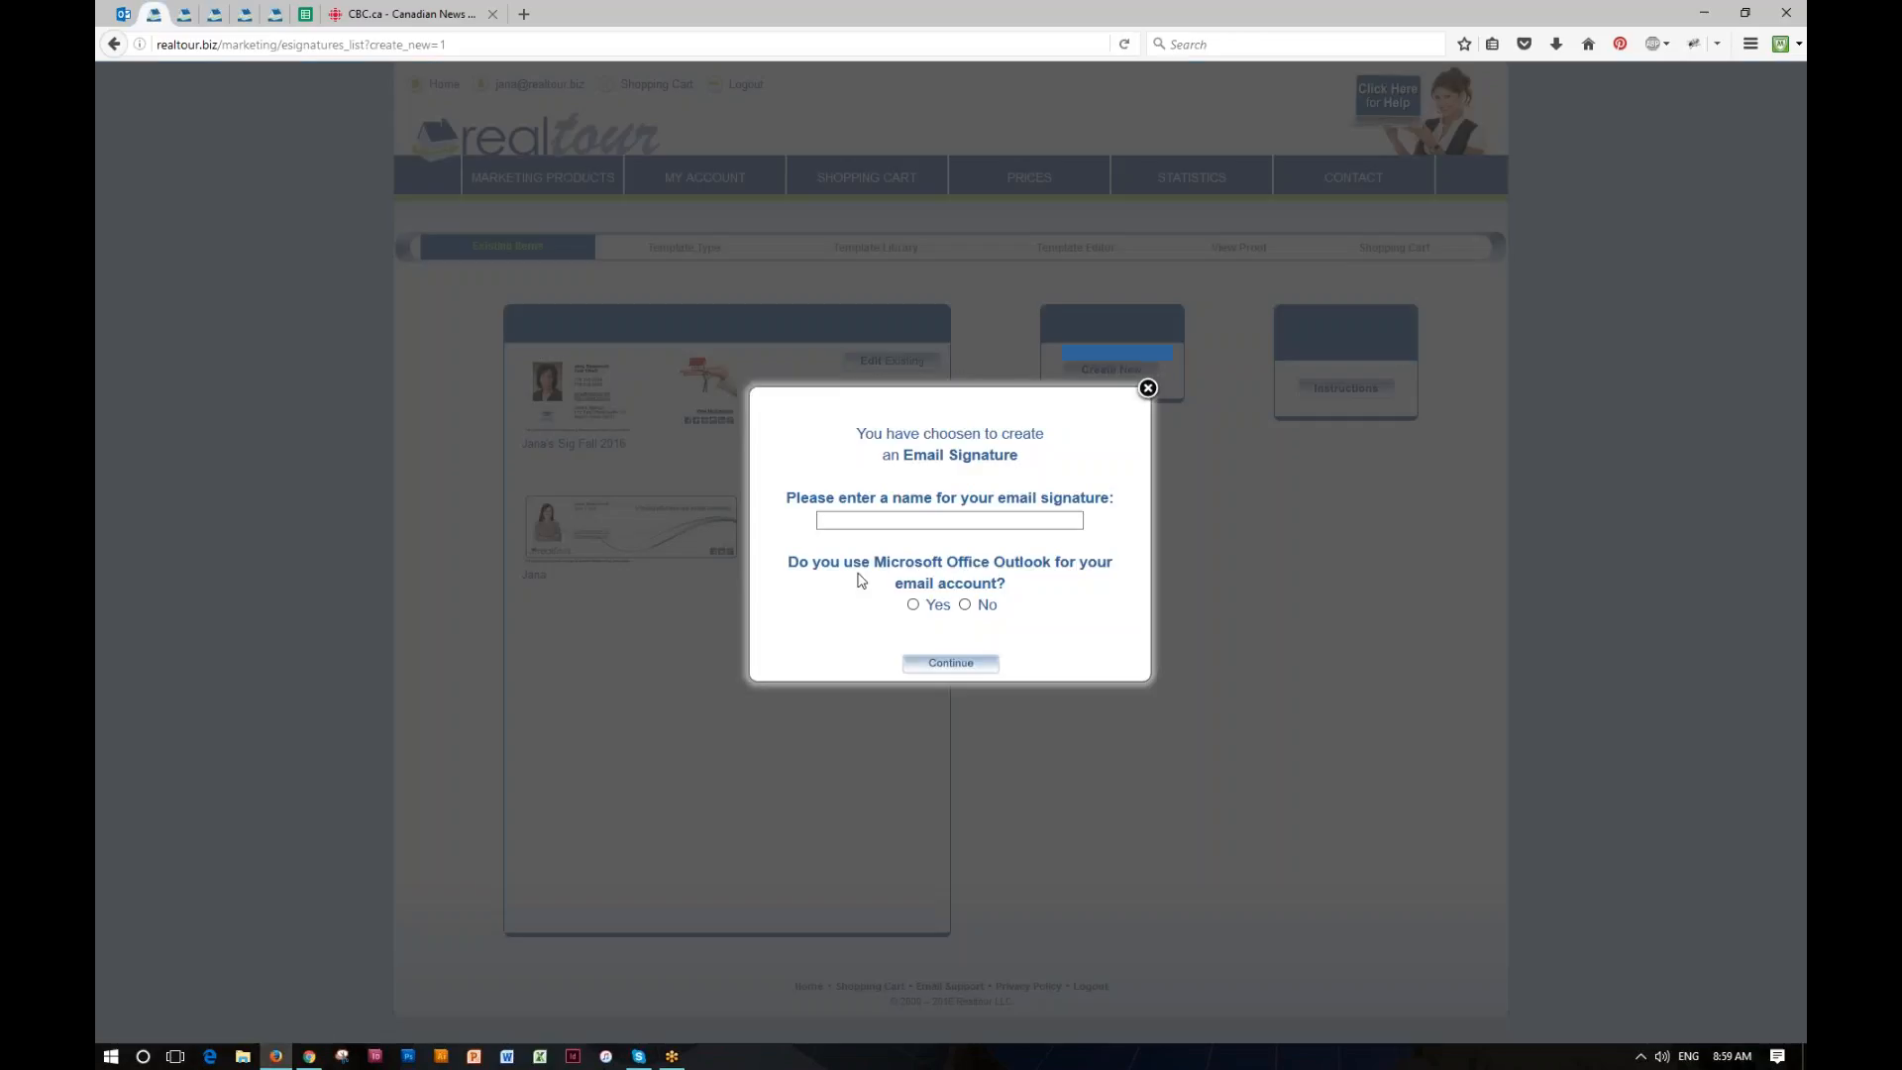
{"action": "left_click", "coordinate": [879, 522]}
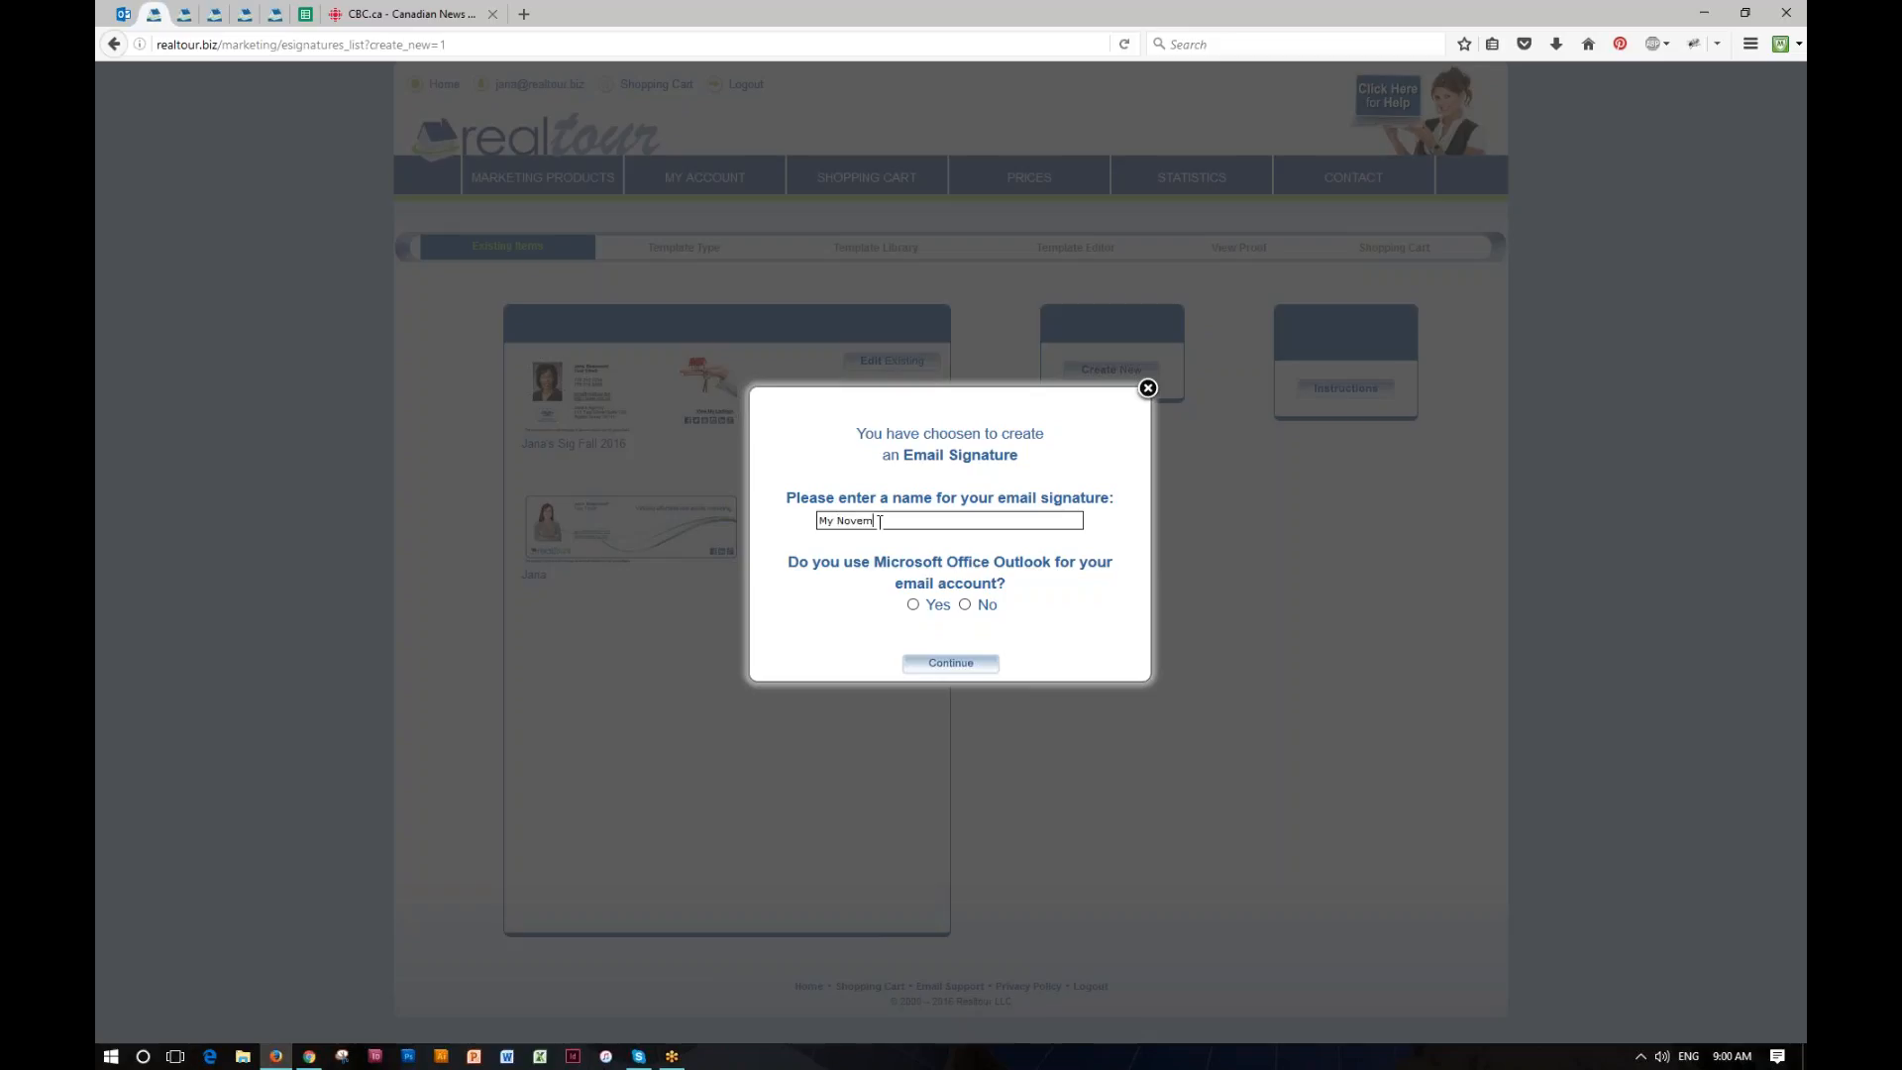
{"action": "type", "text": "orproat"}
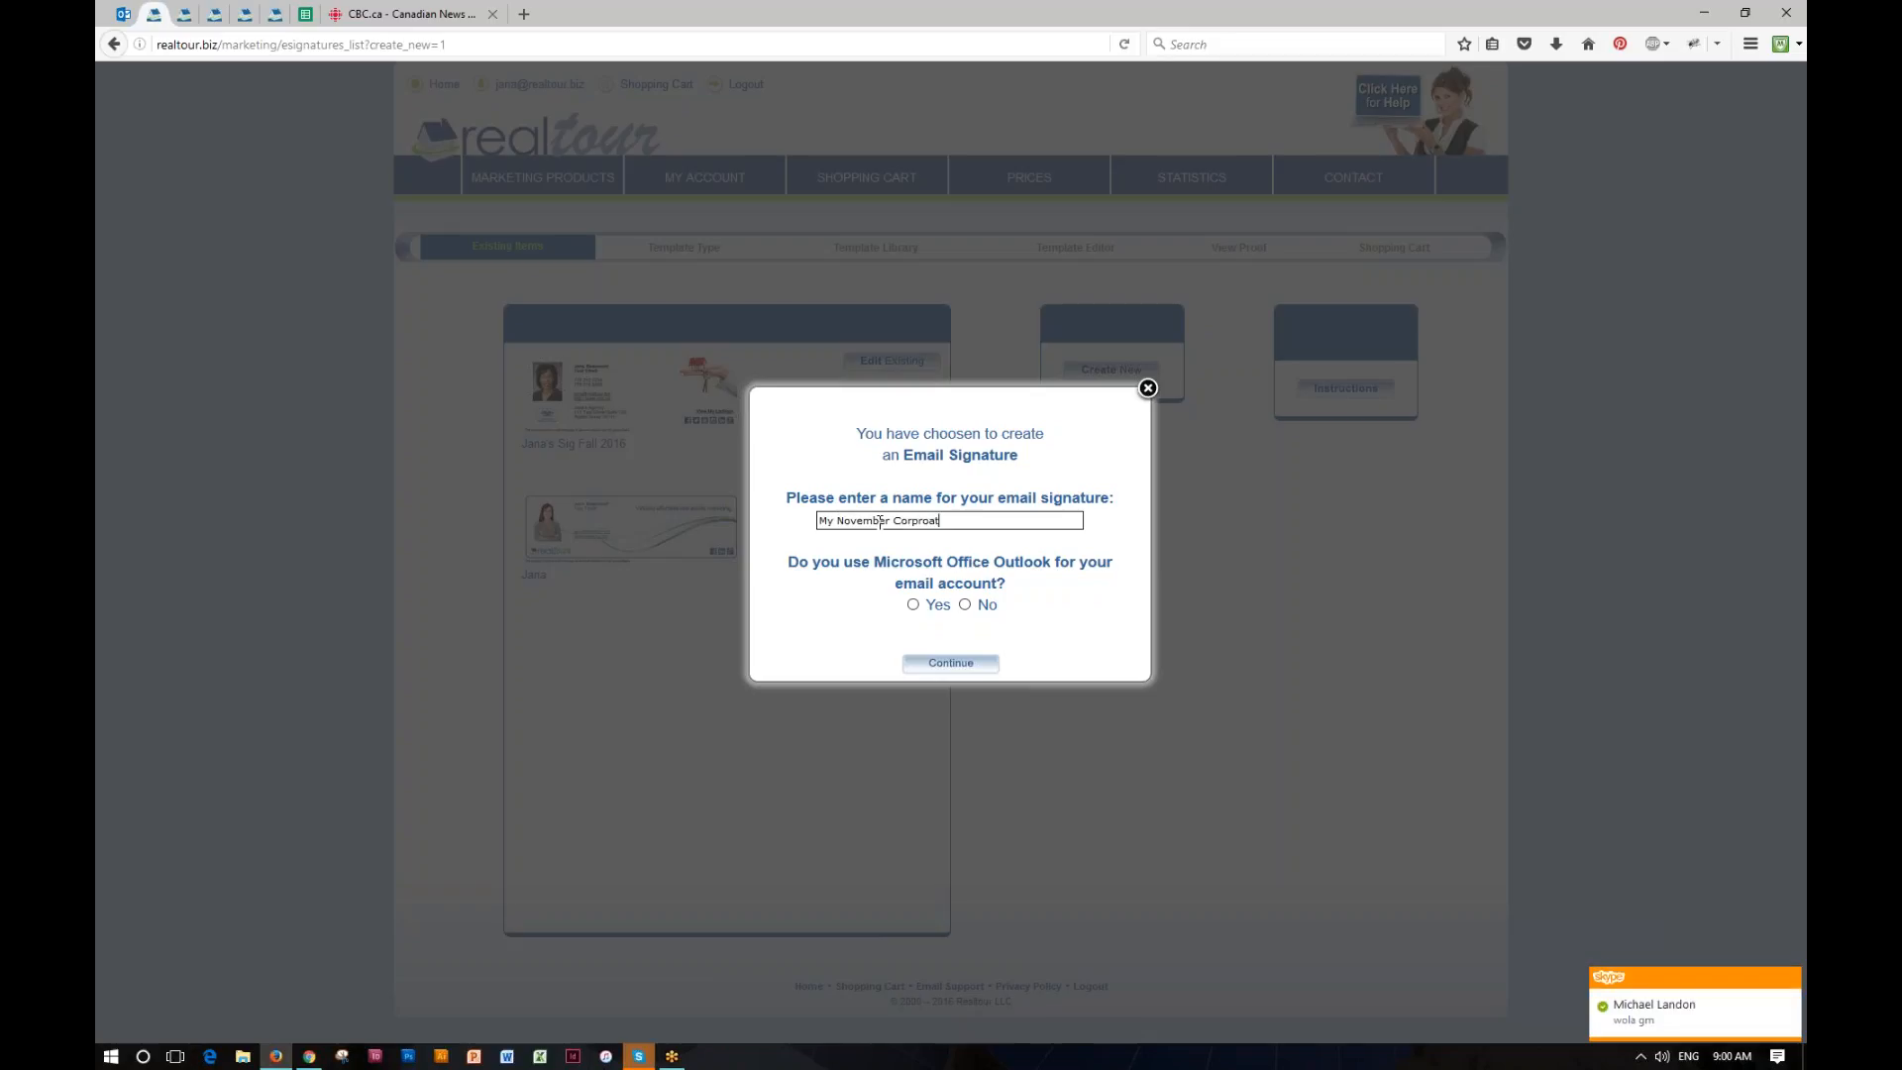
{"action": "type", "text": "e Newsletter"}
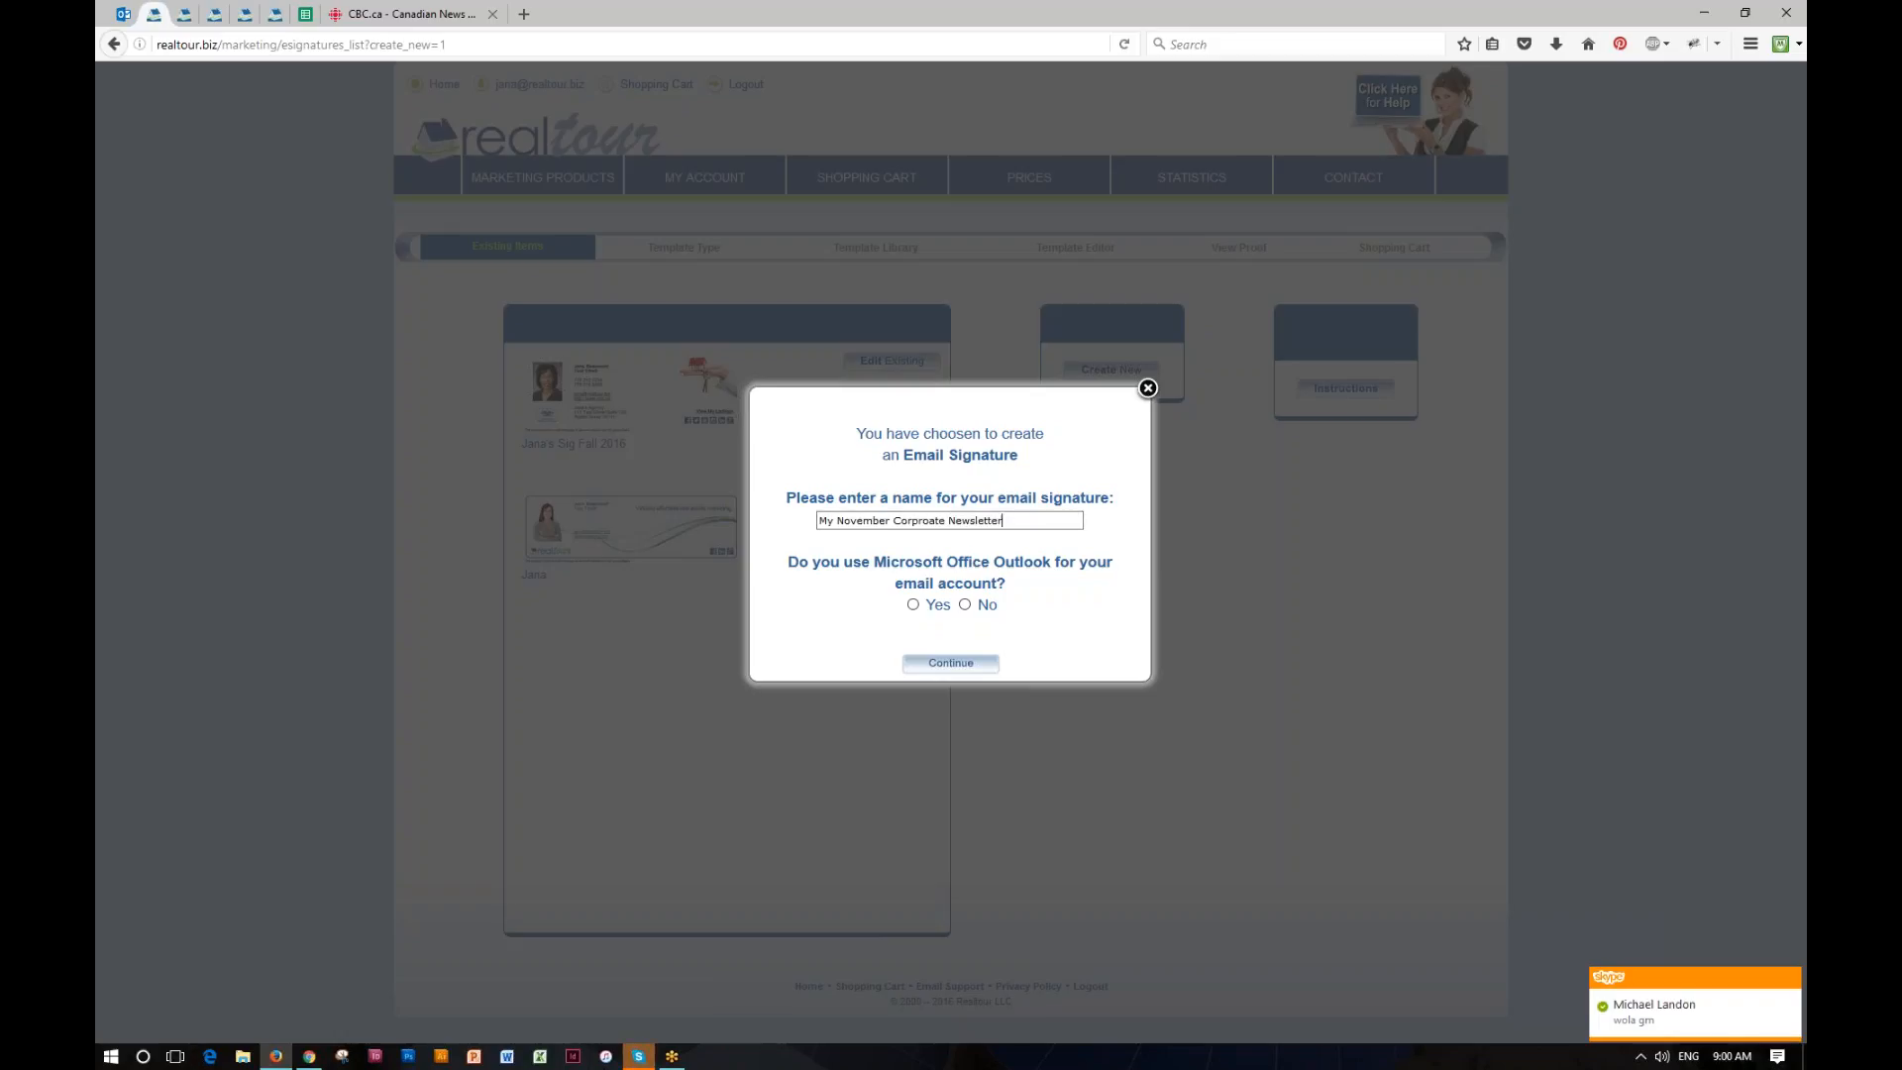
Step: Switch to Skype, reply "am in training session" to the contact's new message, and put the chat and its notification away
{"action": "left_click", "coordinate": [639, 1056]}
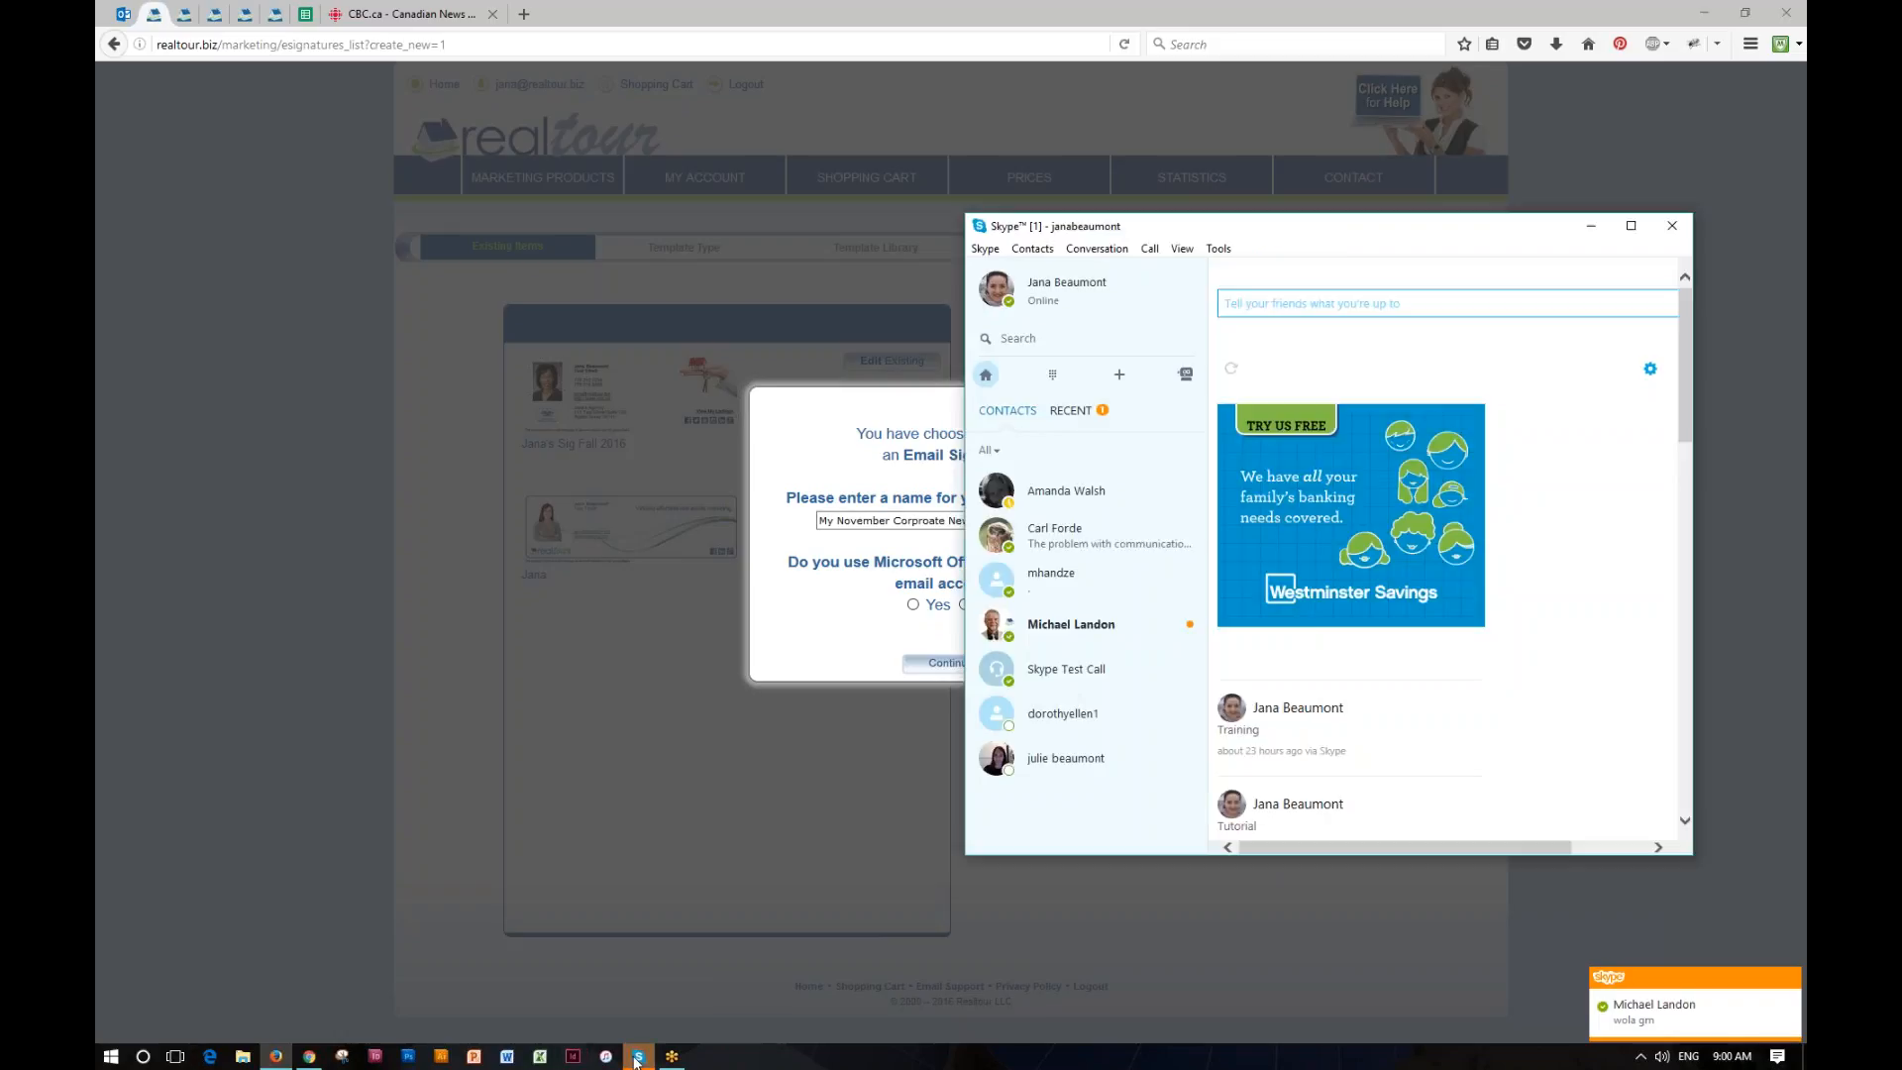
{"action": "left_click", "coordinate": [1118, 631]}
{"action": "type", "text": "am"}
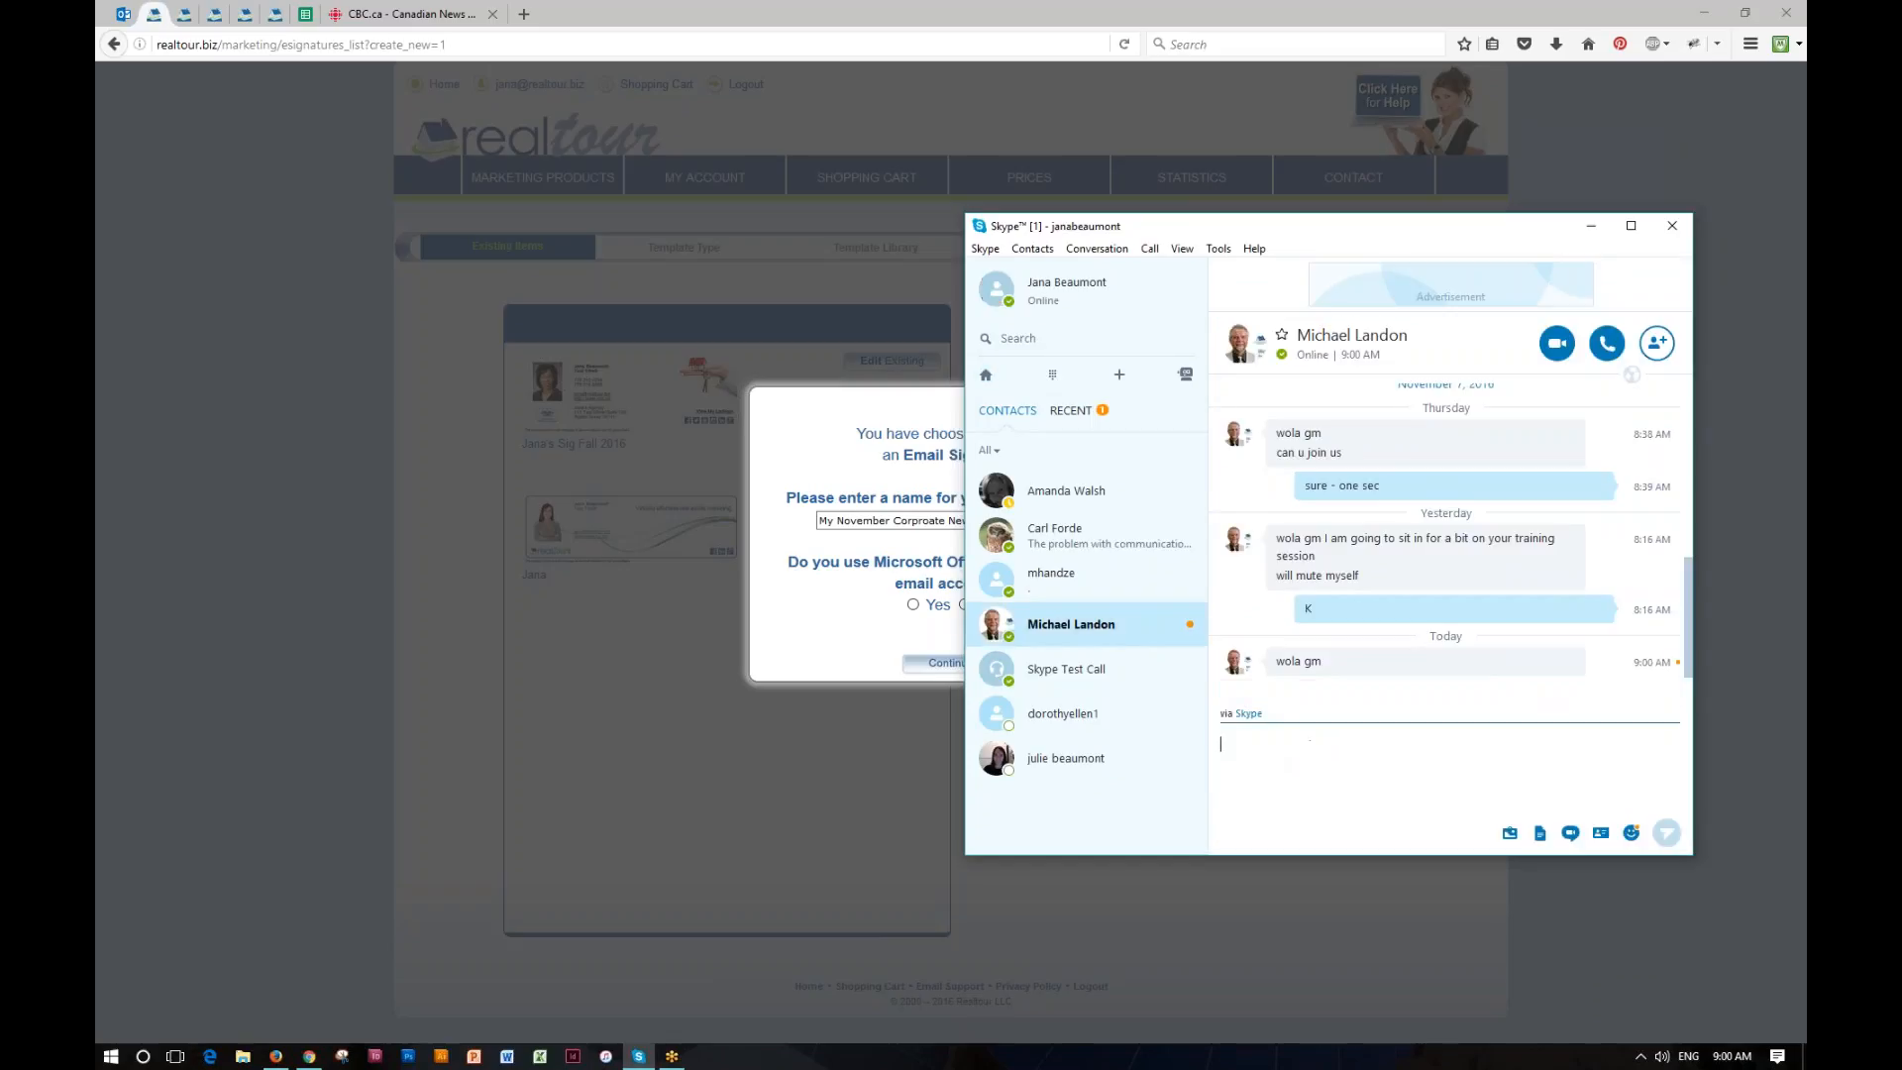
{"action": "type", "text": " in trai"}
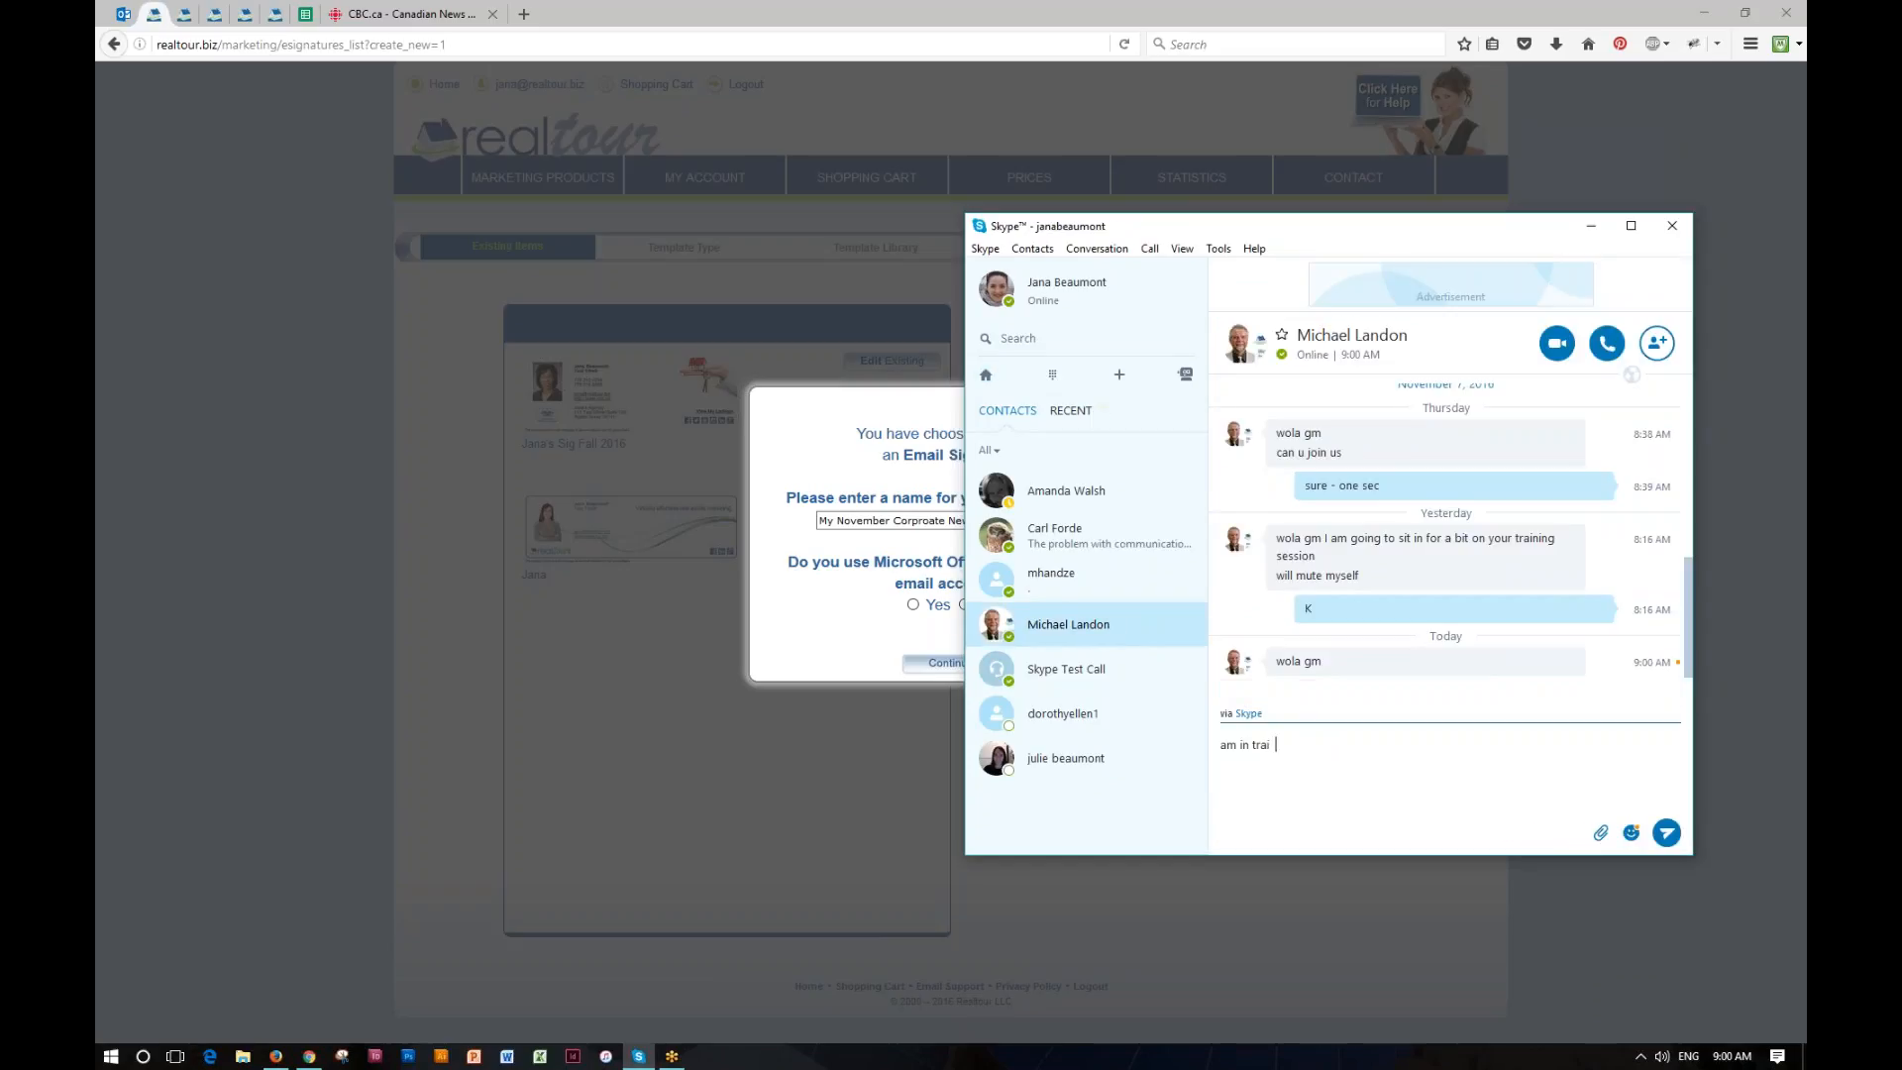
{"action": "type", "text": "ning session"}
{"action": "key", "text": "BackSpace"}
{"action": "key", "text": "BackSpace"}
{"action": "type", "text": "gn session"}
{"action": "key", "text": "Return"}
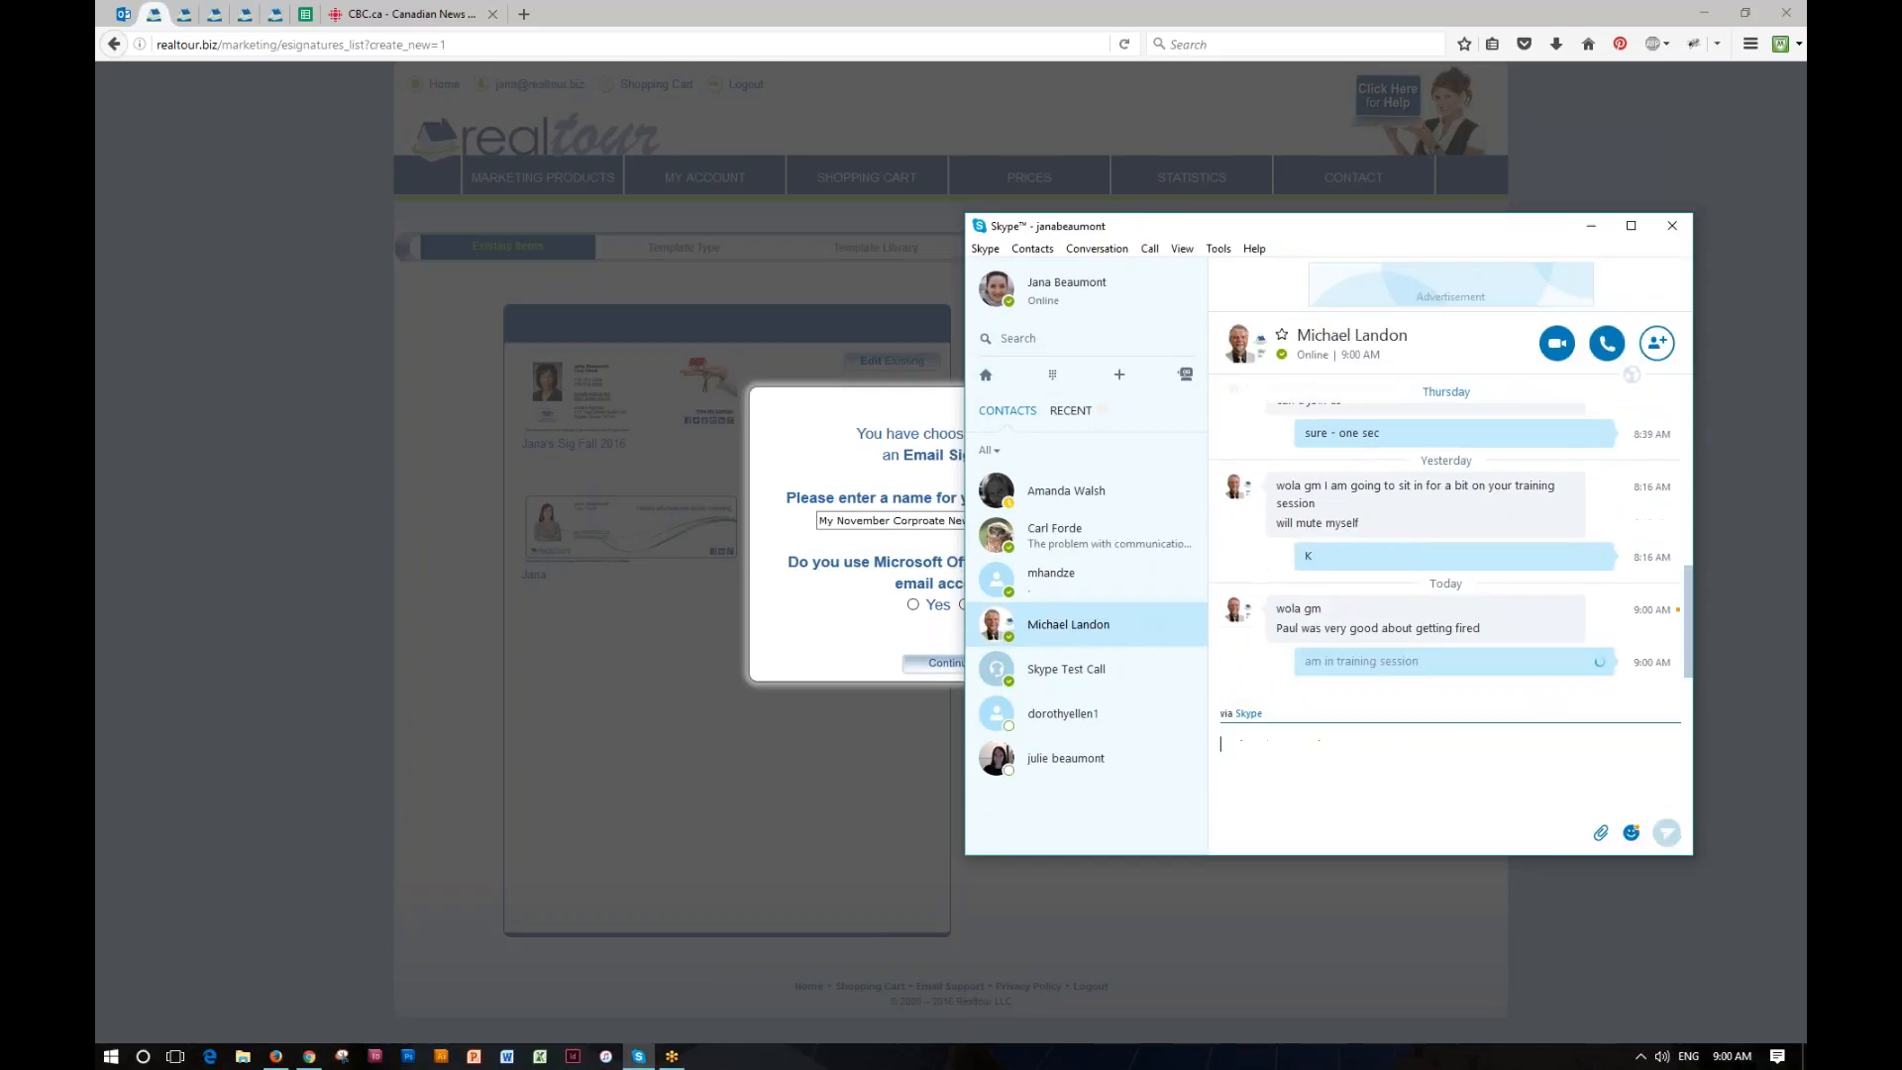
{"action": "left_click", "coordinate": [1591, 226]}
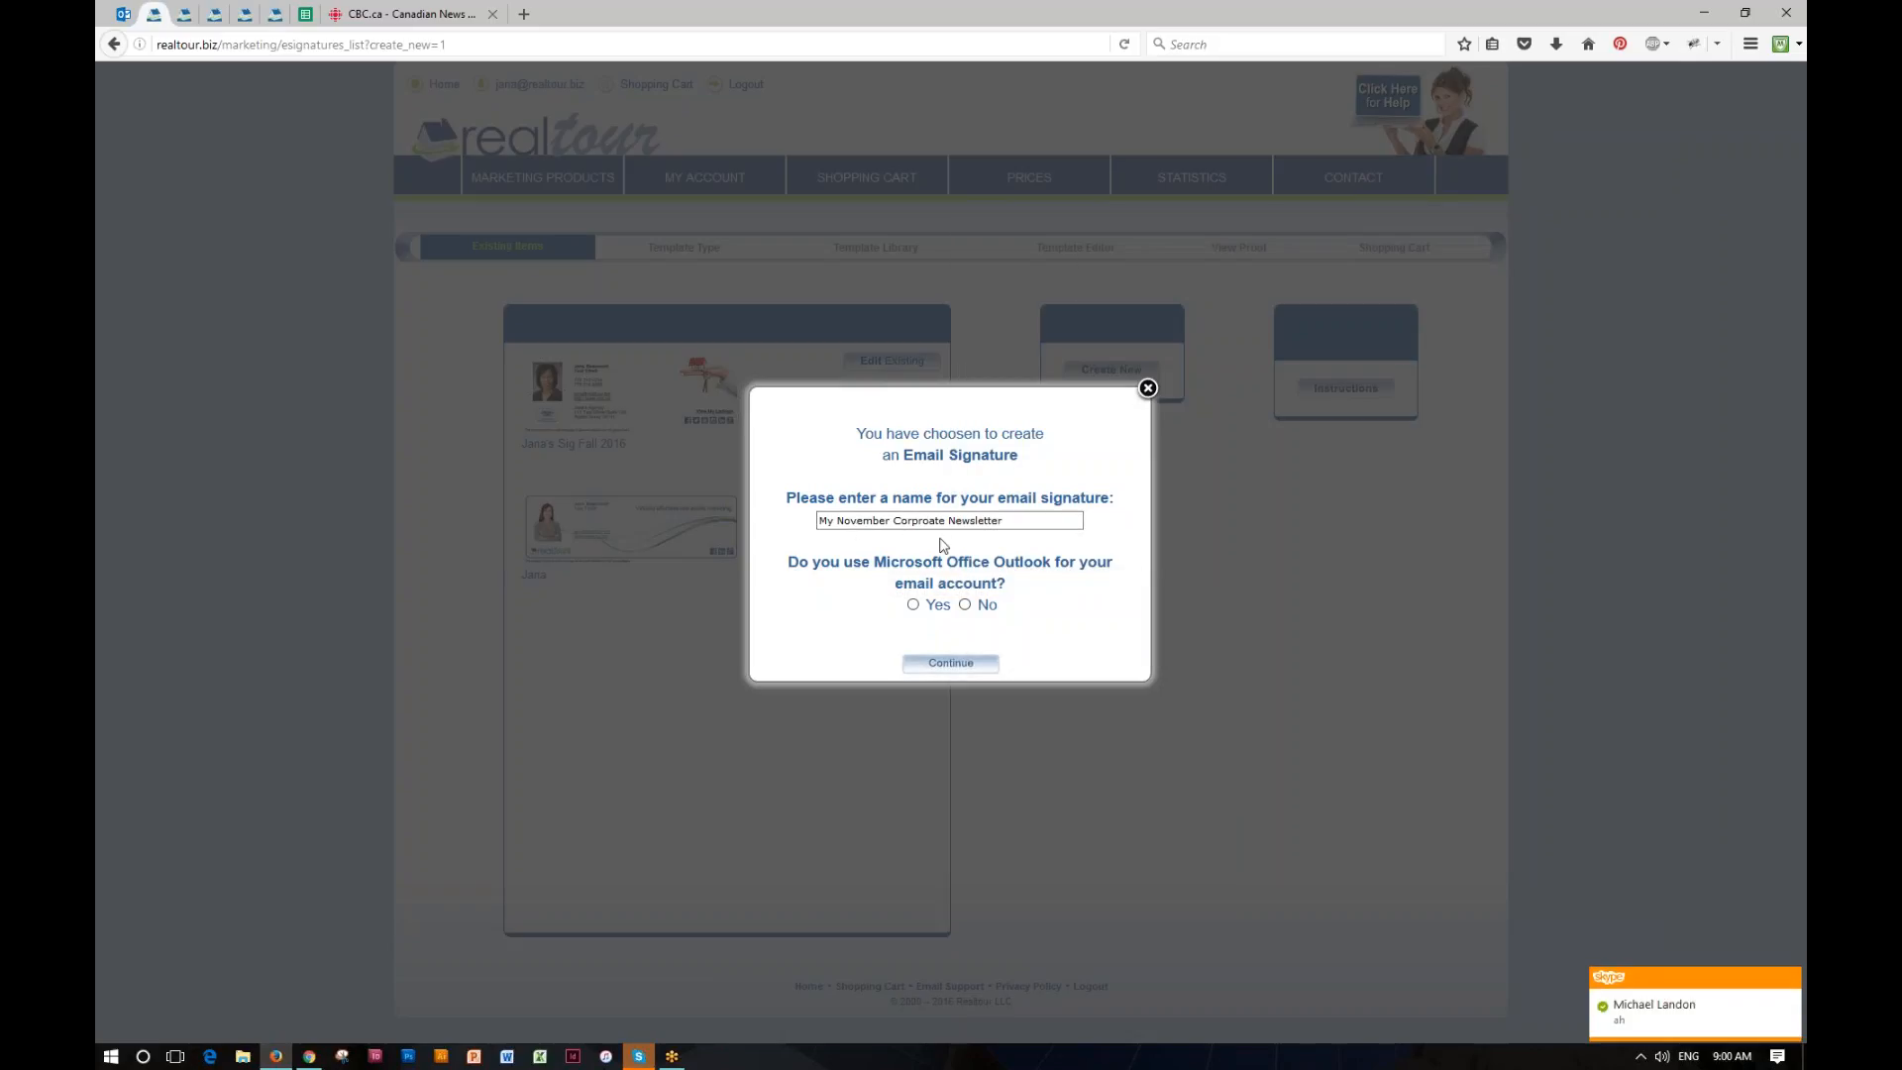
{"action": "left_click", "coordinate": [1791, 979]}
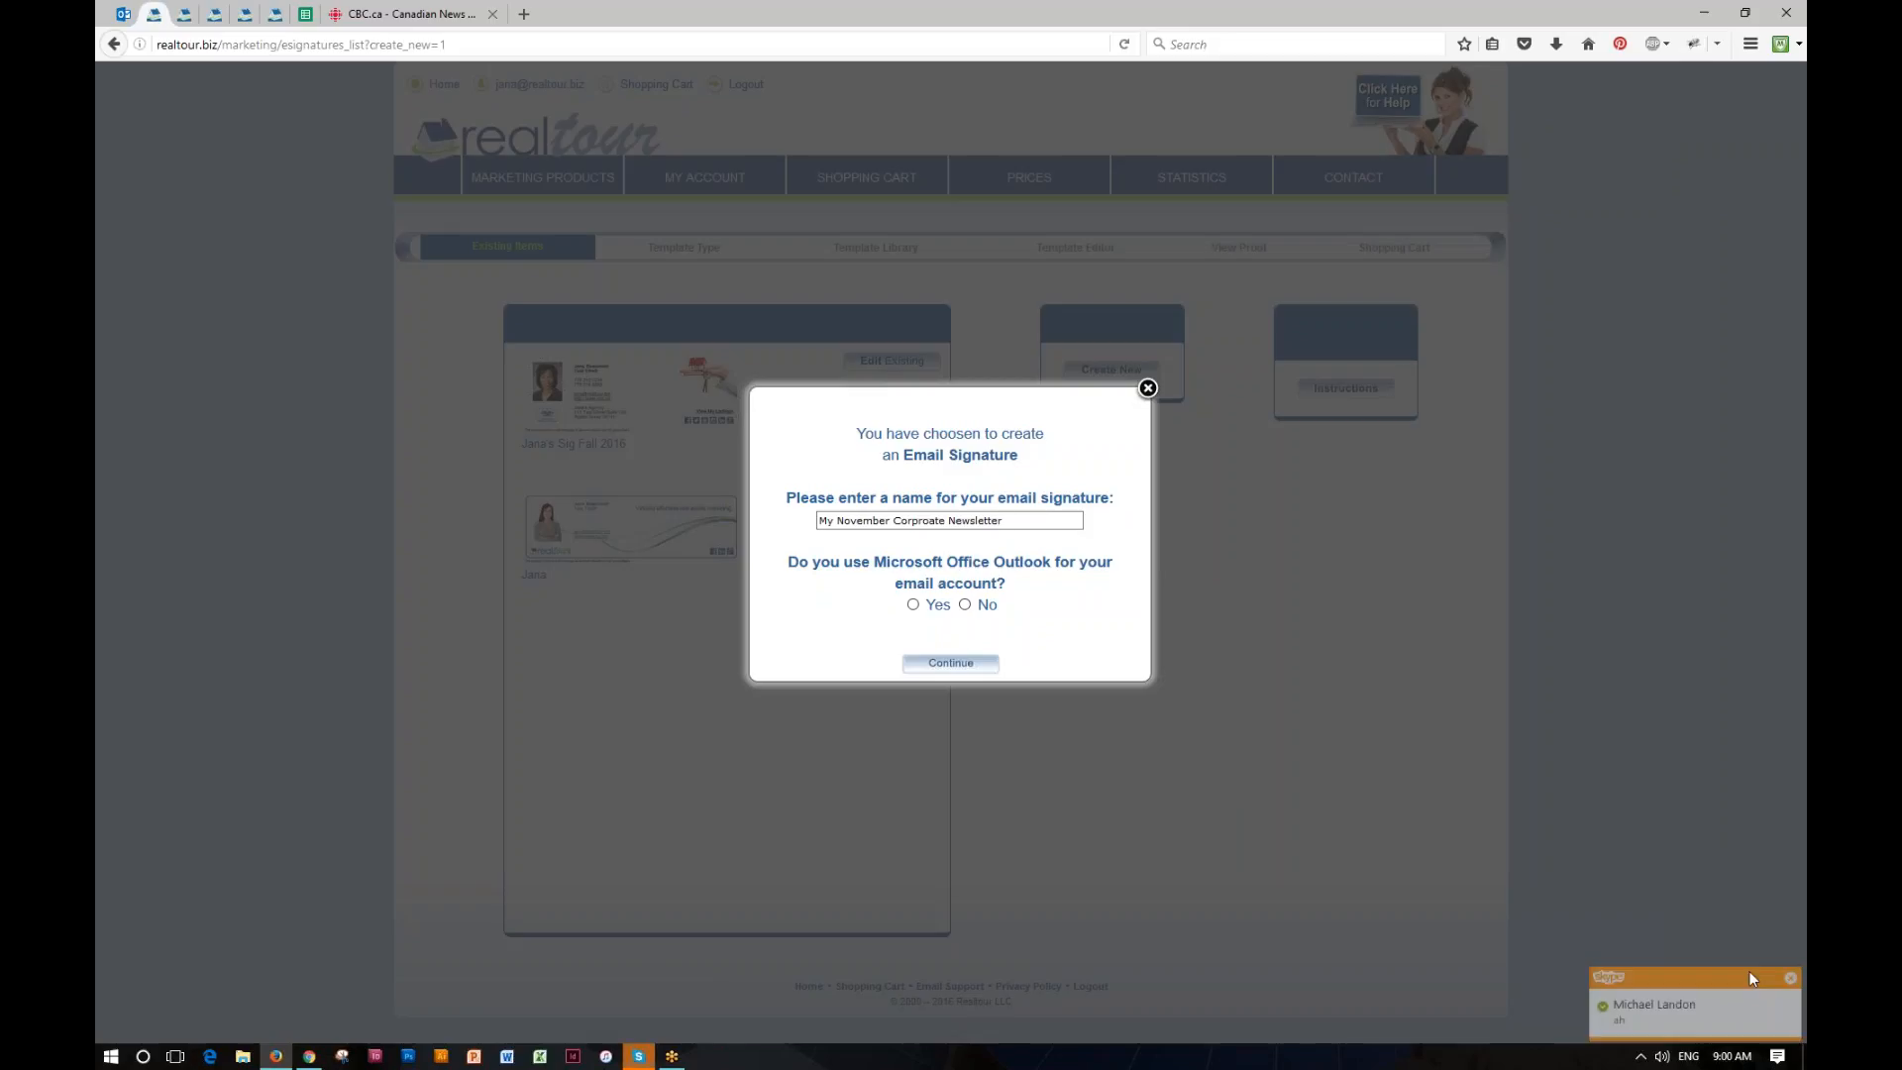
Step: Answer No to using Microsoft Office Outlook for the email account and continue to the template layouts
{"action": "left_click", "coordinate": [879, 525]}
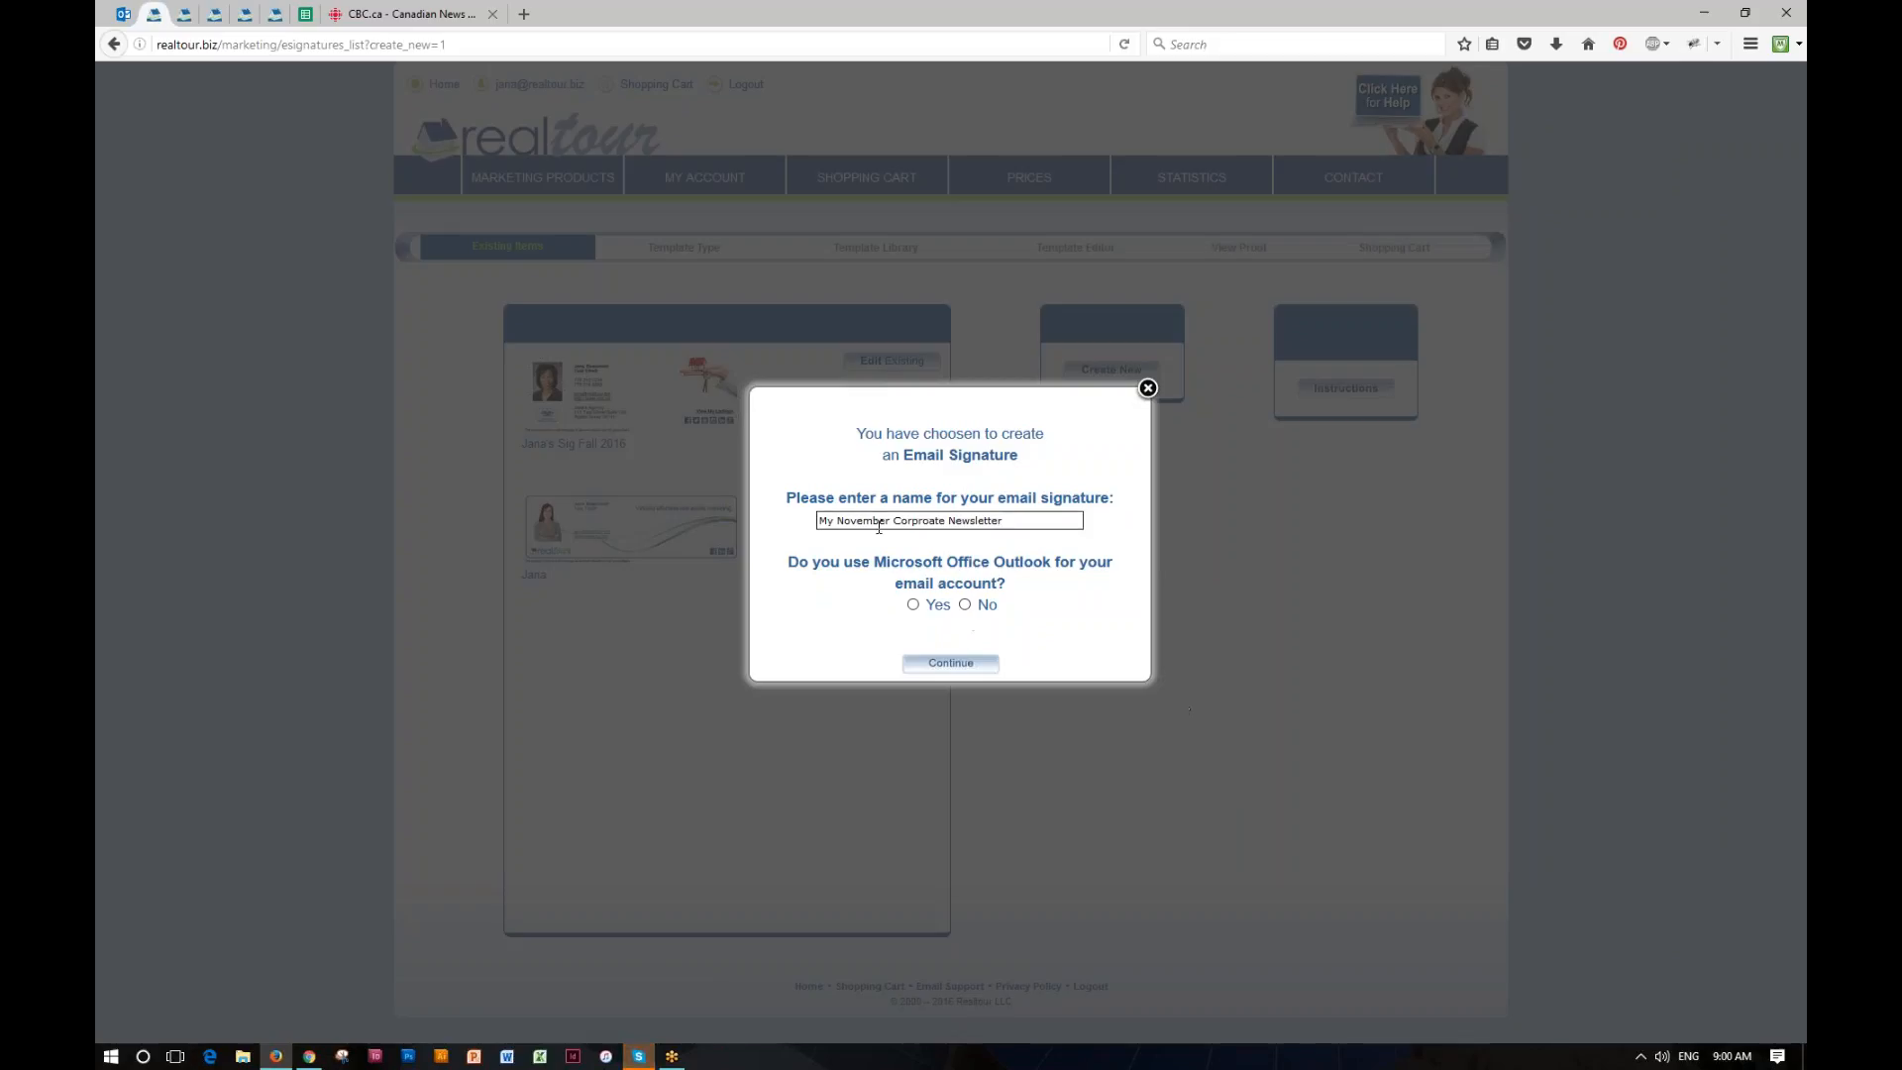
{"action": "left_click", "coordinate": [966, 606]}
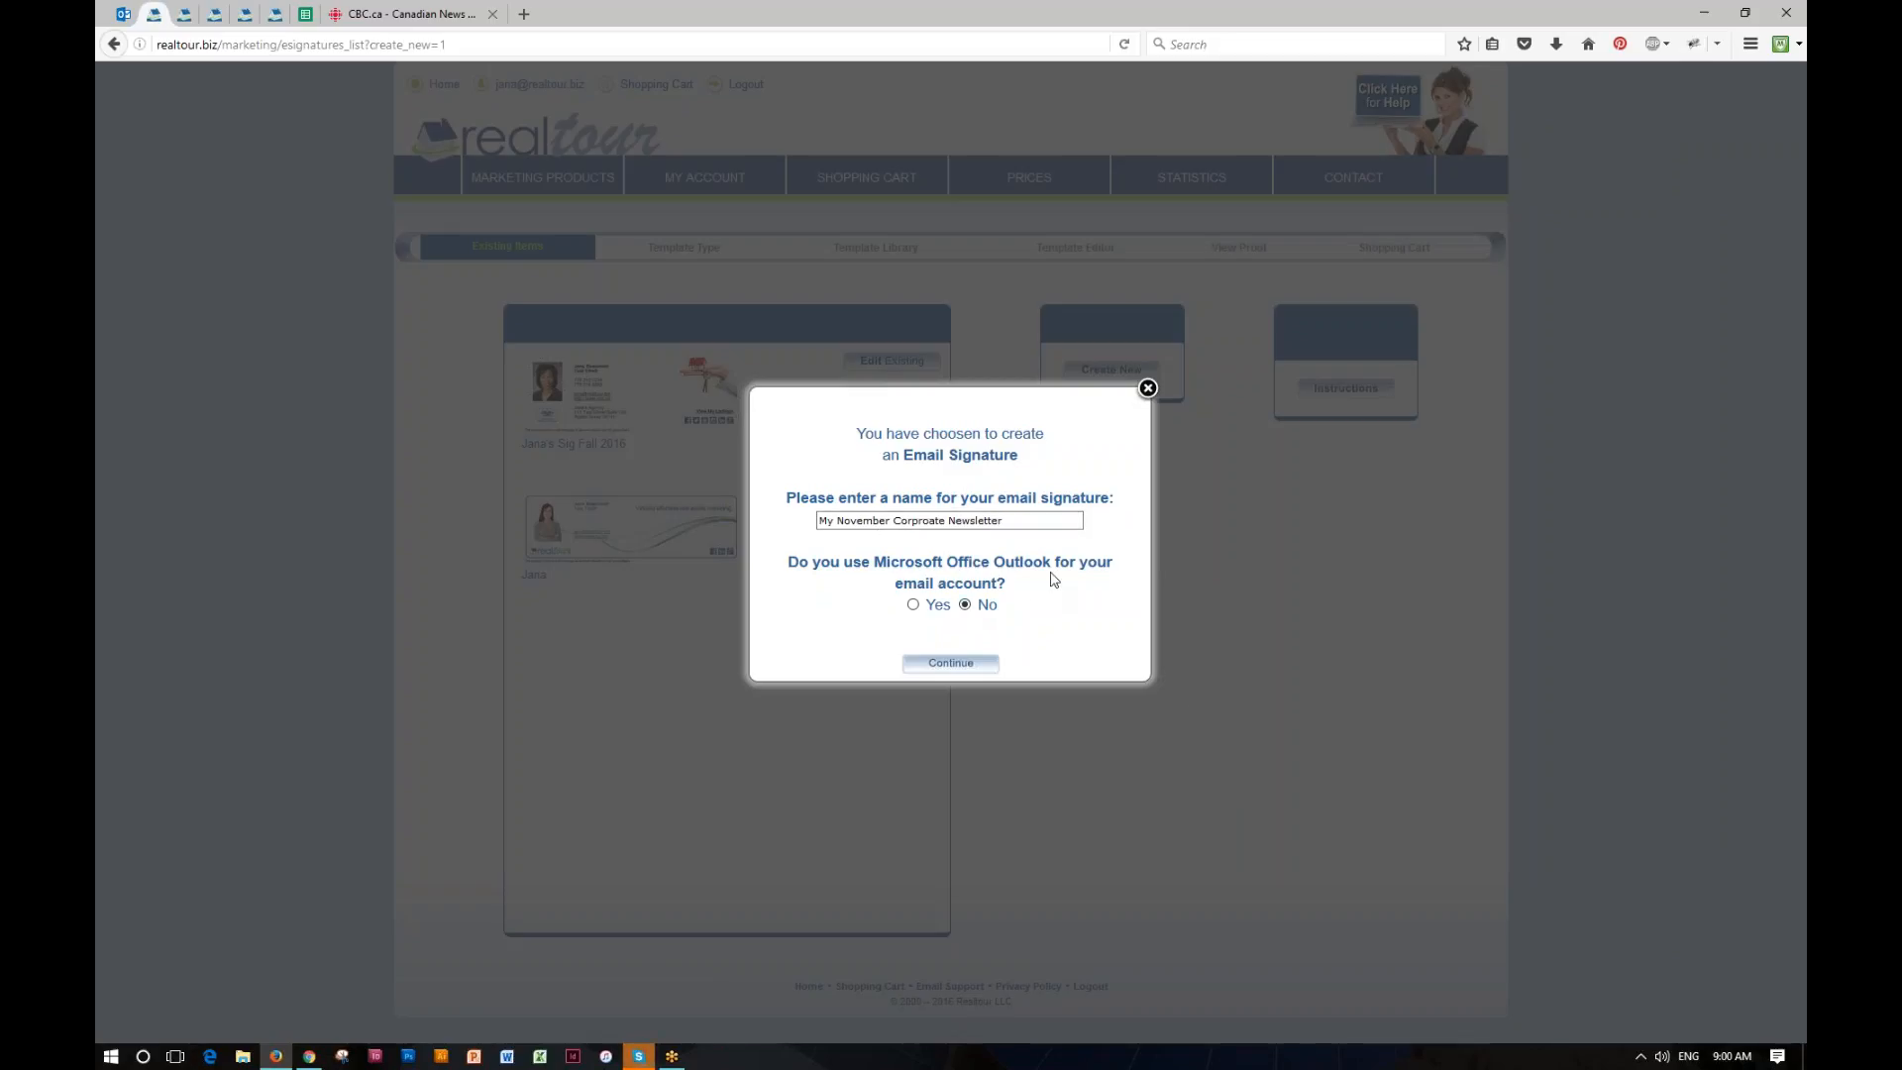
{"action": "left_click", "coordinate": [953, 665]}
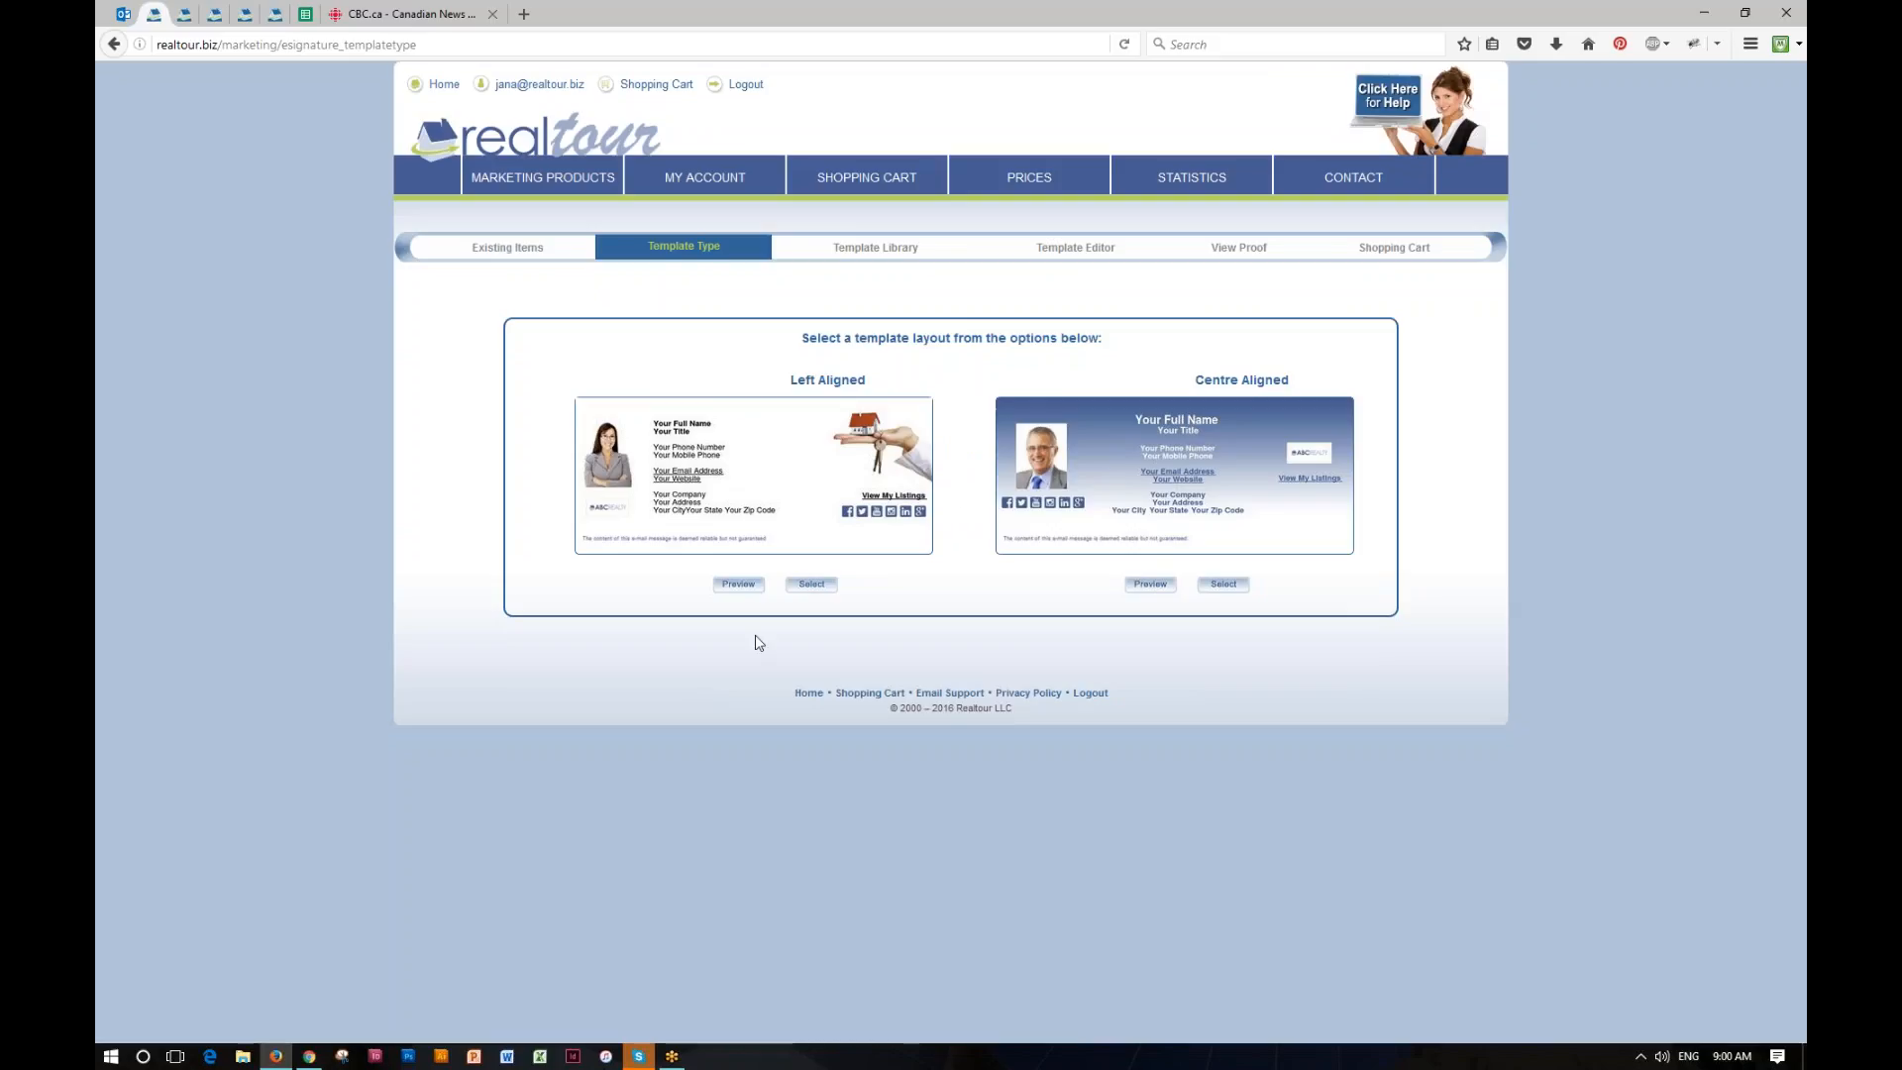
Step: Preview the Left Aligned email signature layout and select it
{"action": "left_click", "coordinate": [736, 584]}
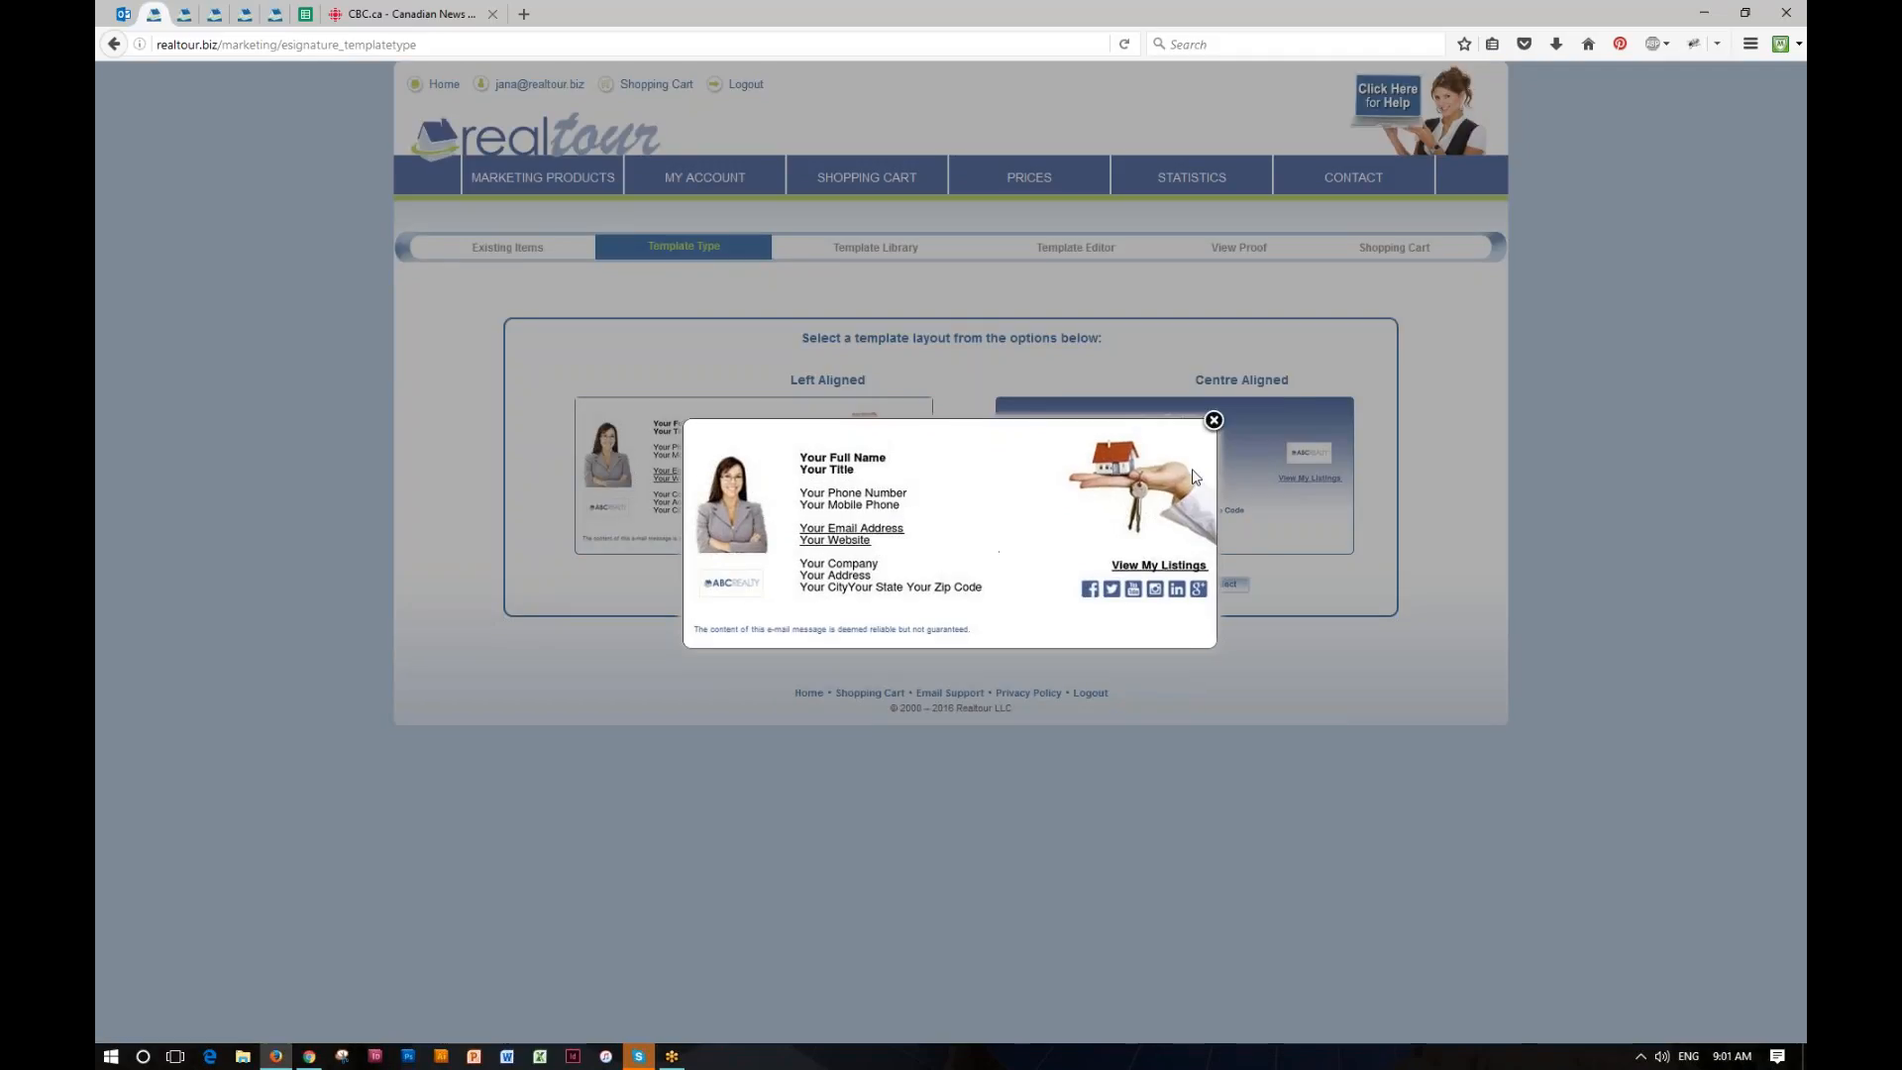
{"action": "left_click", "coordinate": [1213, 420]}
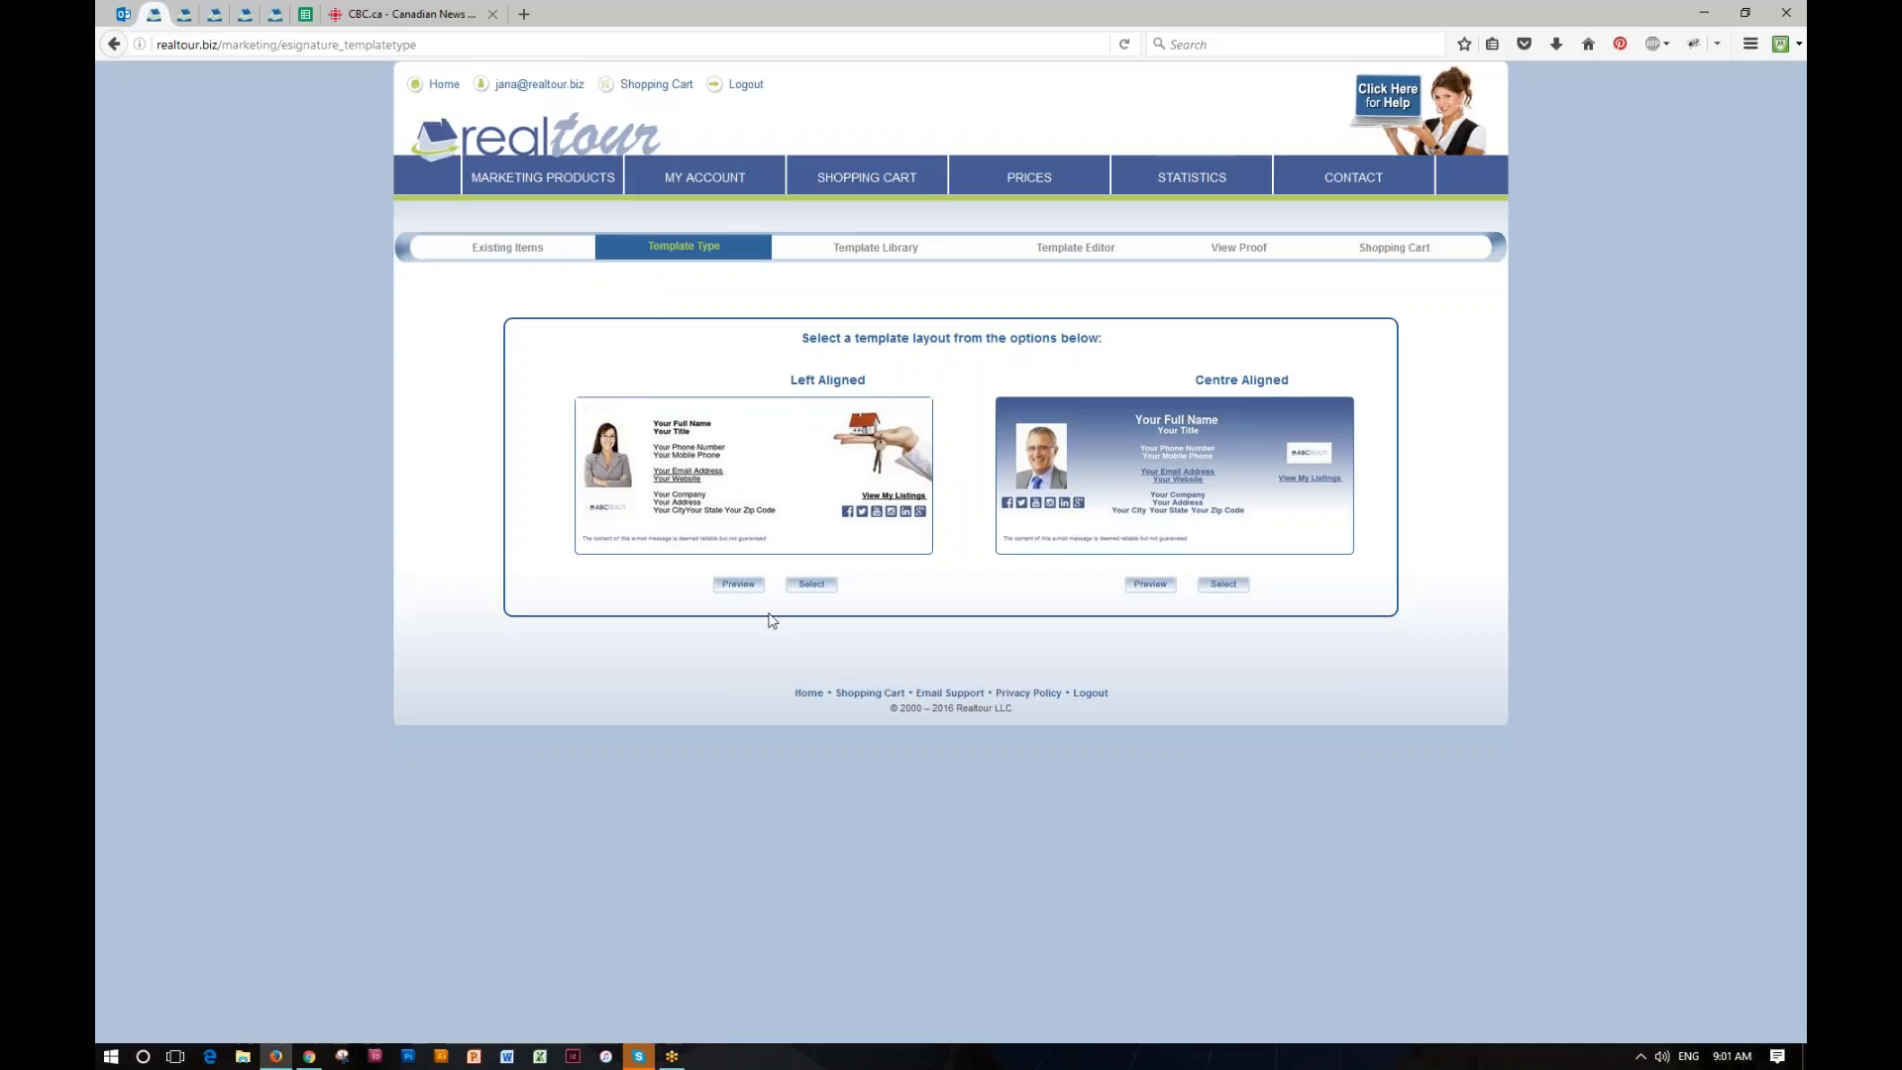
{"action": "left_click", "coordinate": [812, 585]}
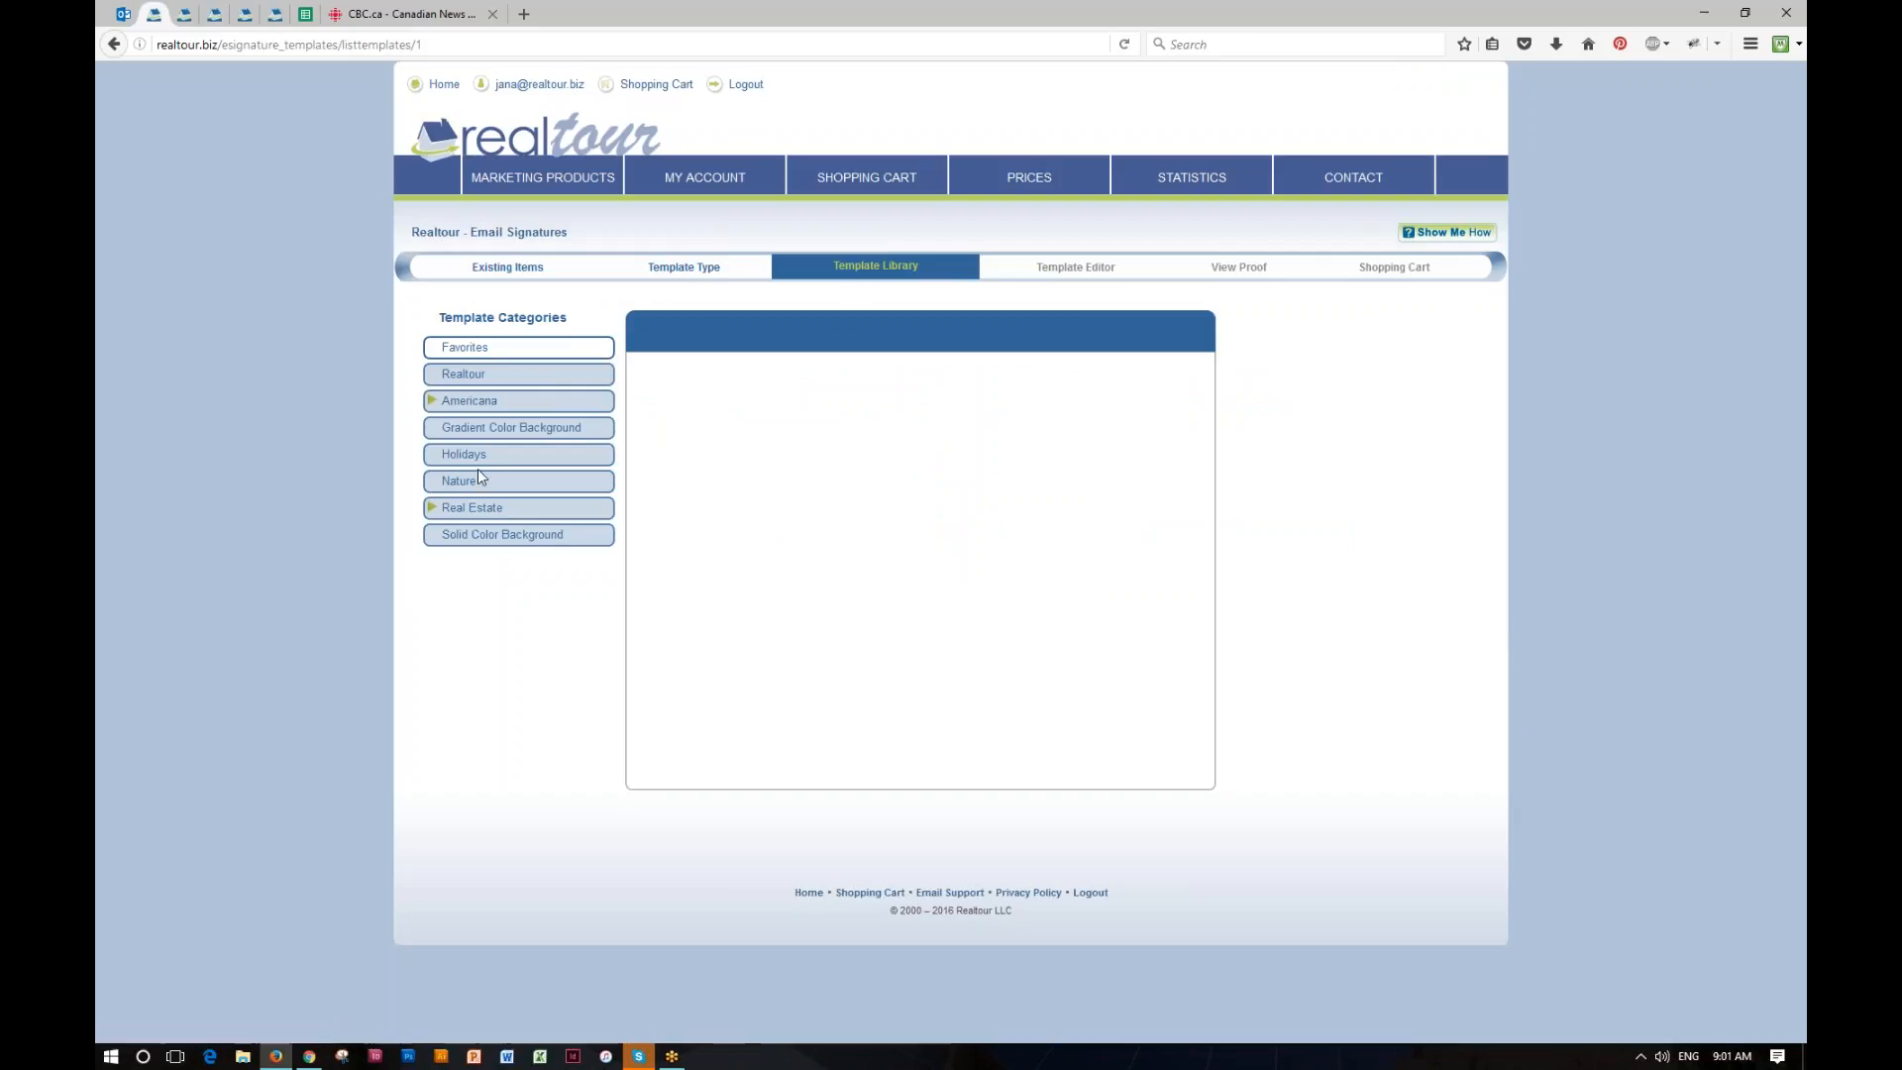
Step: Browse the Real Estate and Holidays signature templates and select the Real Estate template with the "For Sale – Sold" sign
{"action": "left_click", "coordinate": [480, 510]}
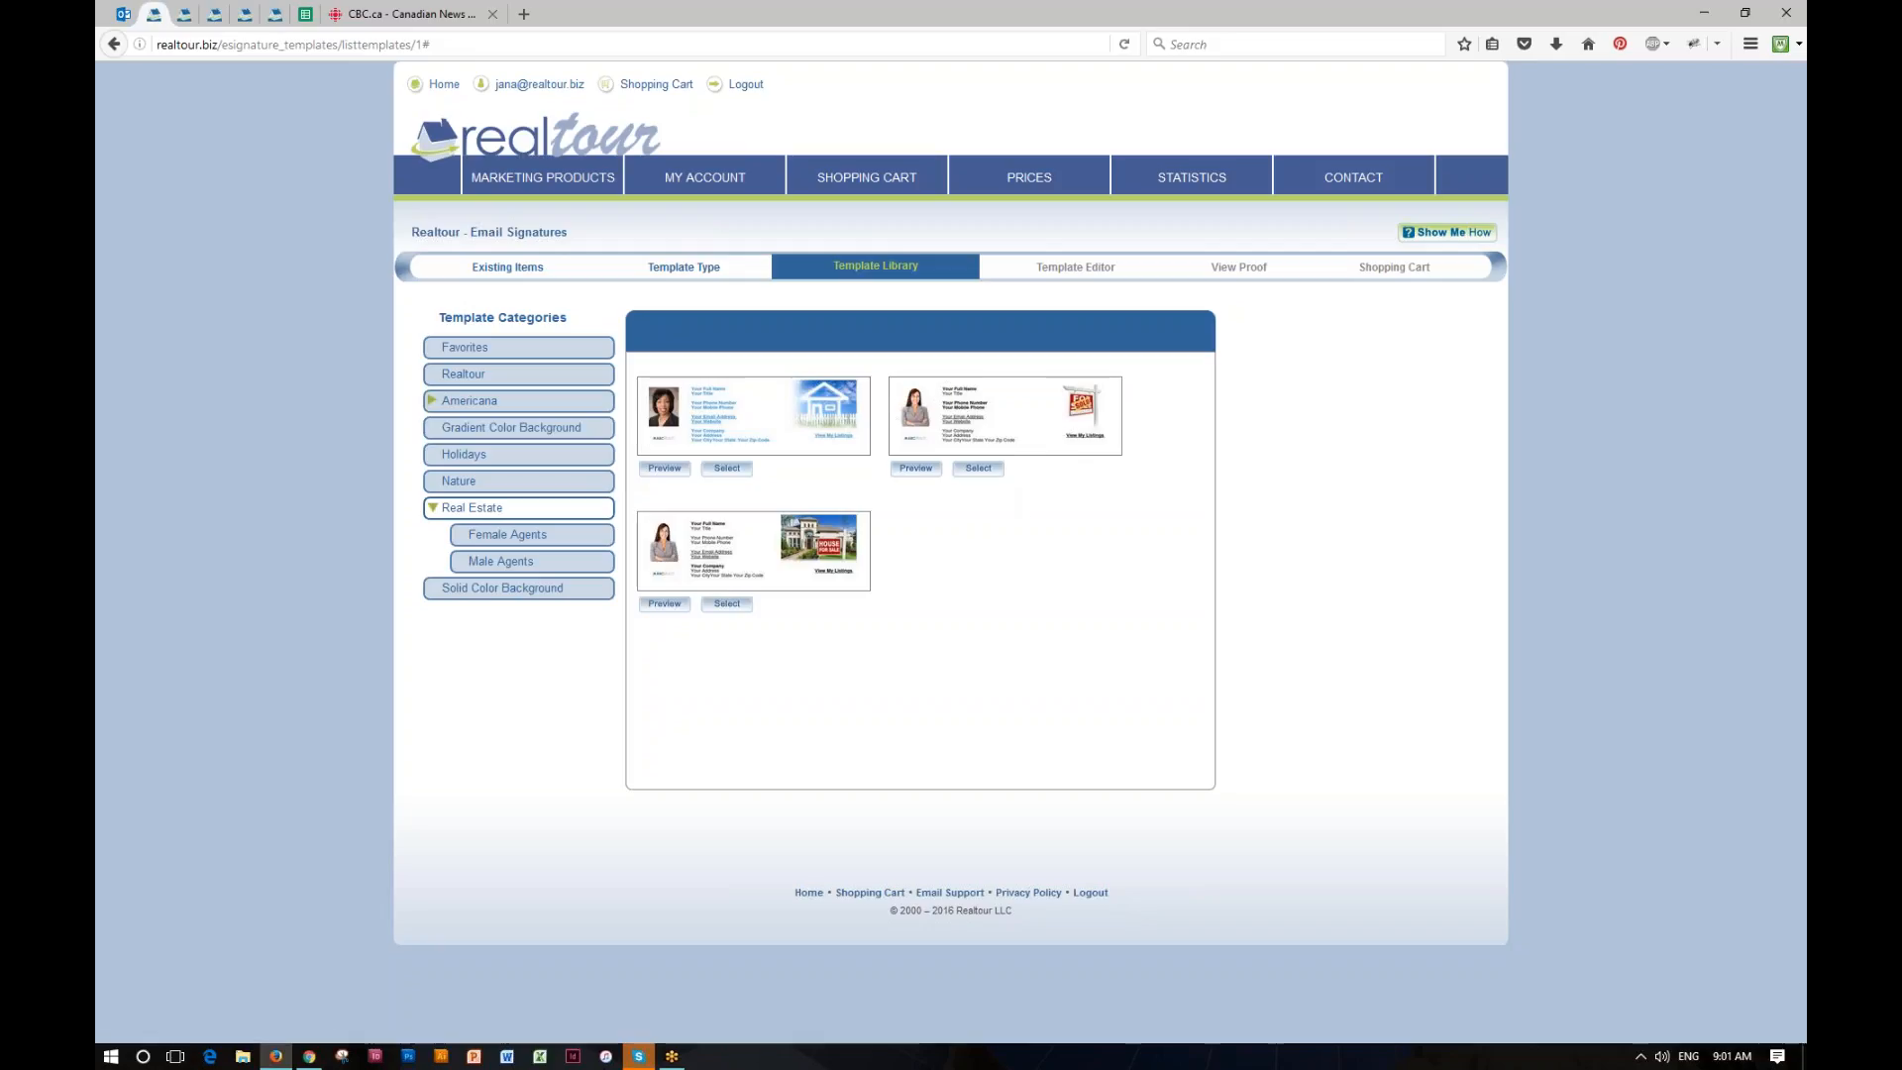
{"action": "left_click", "coordinate": [915, 468]}
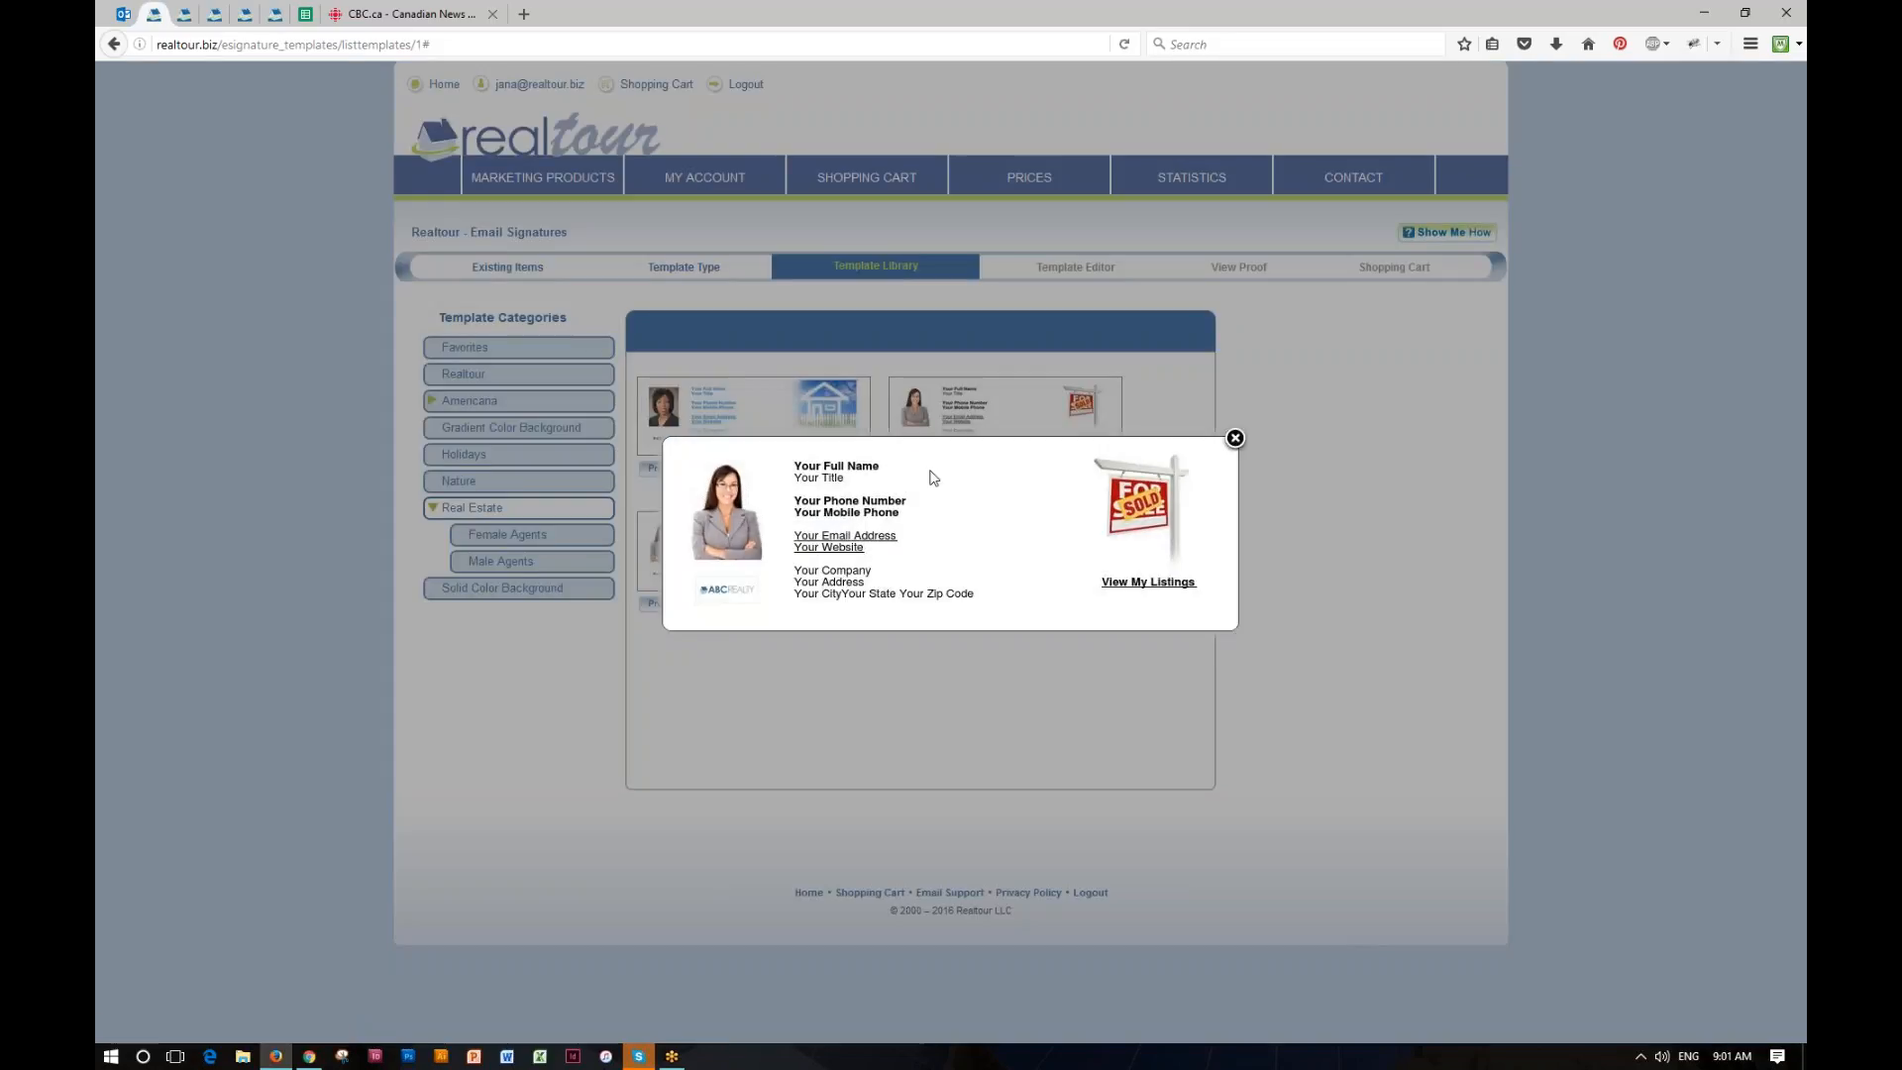
{"action": "left_click", "coordinate": [1234, 439]}
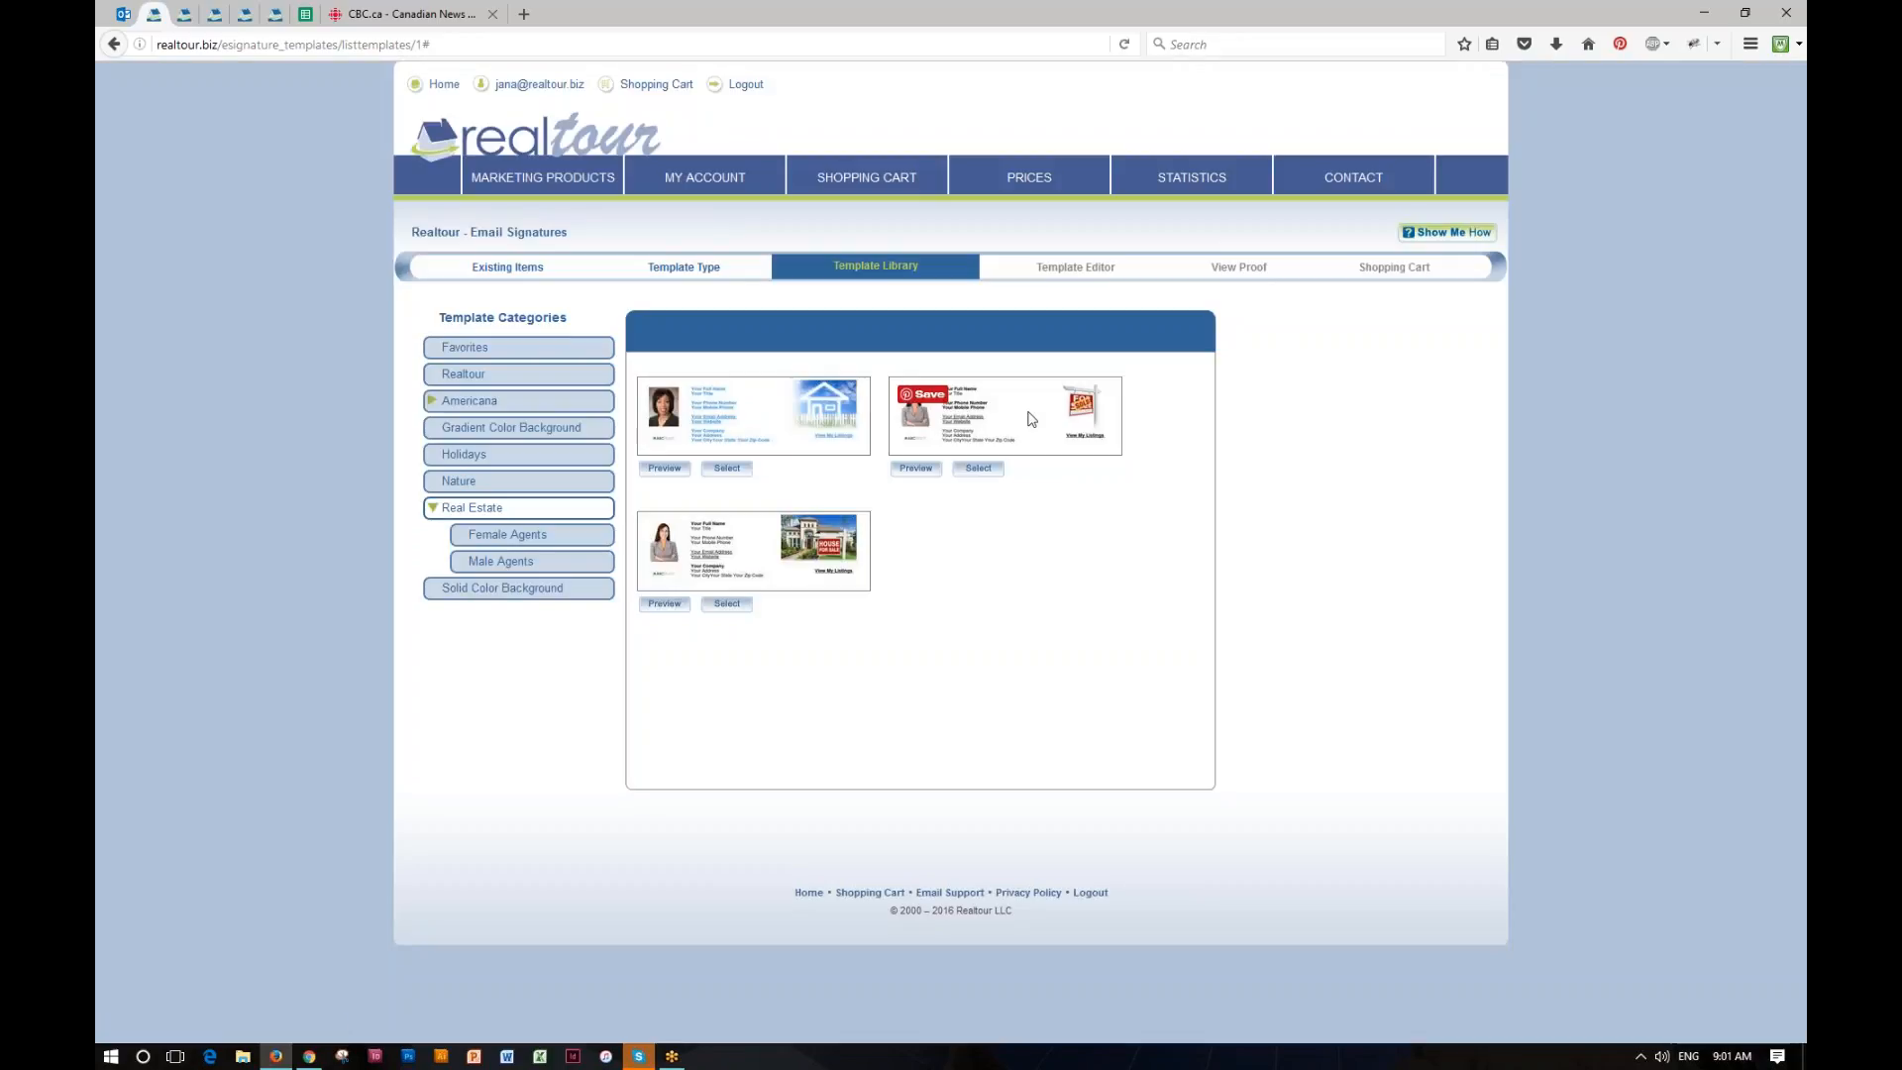
{"action": "left_click", "coordinate": [470, 456]}
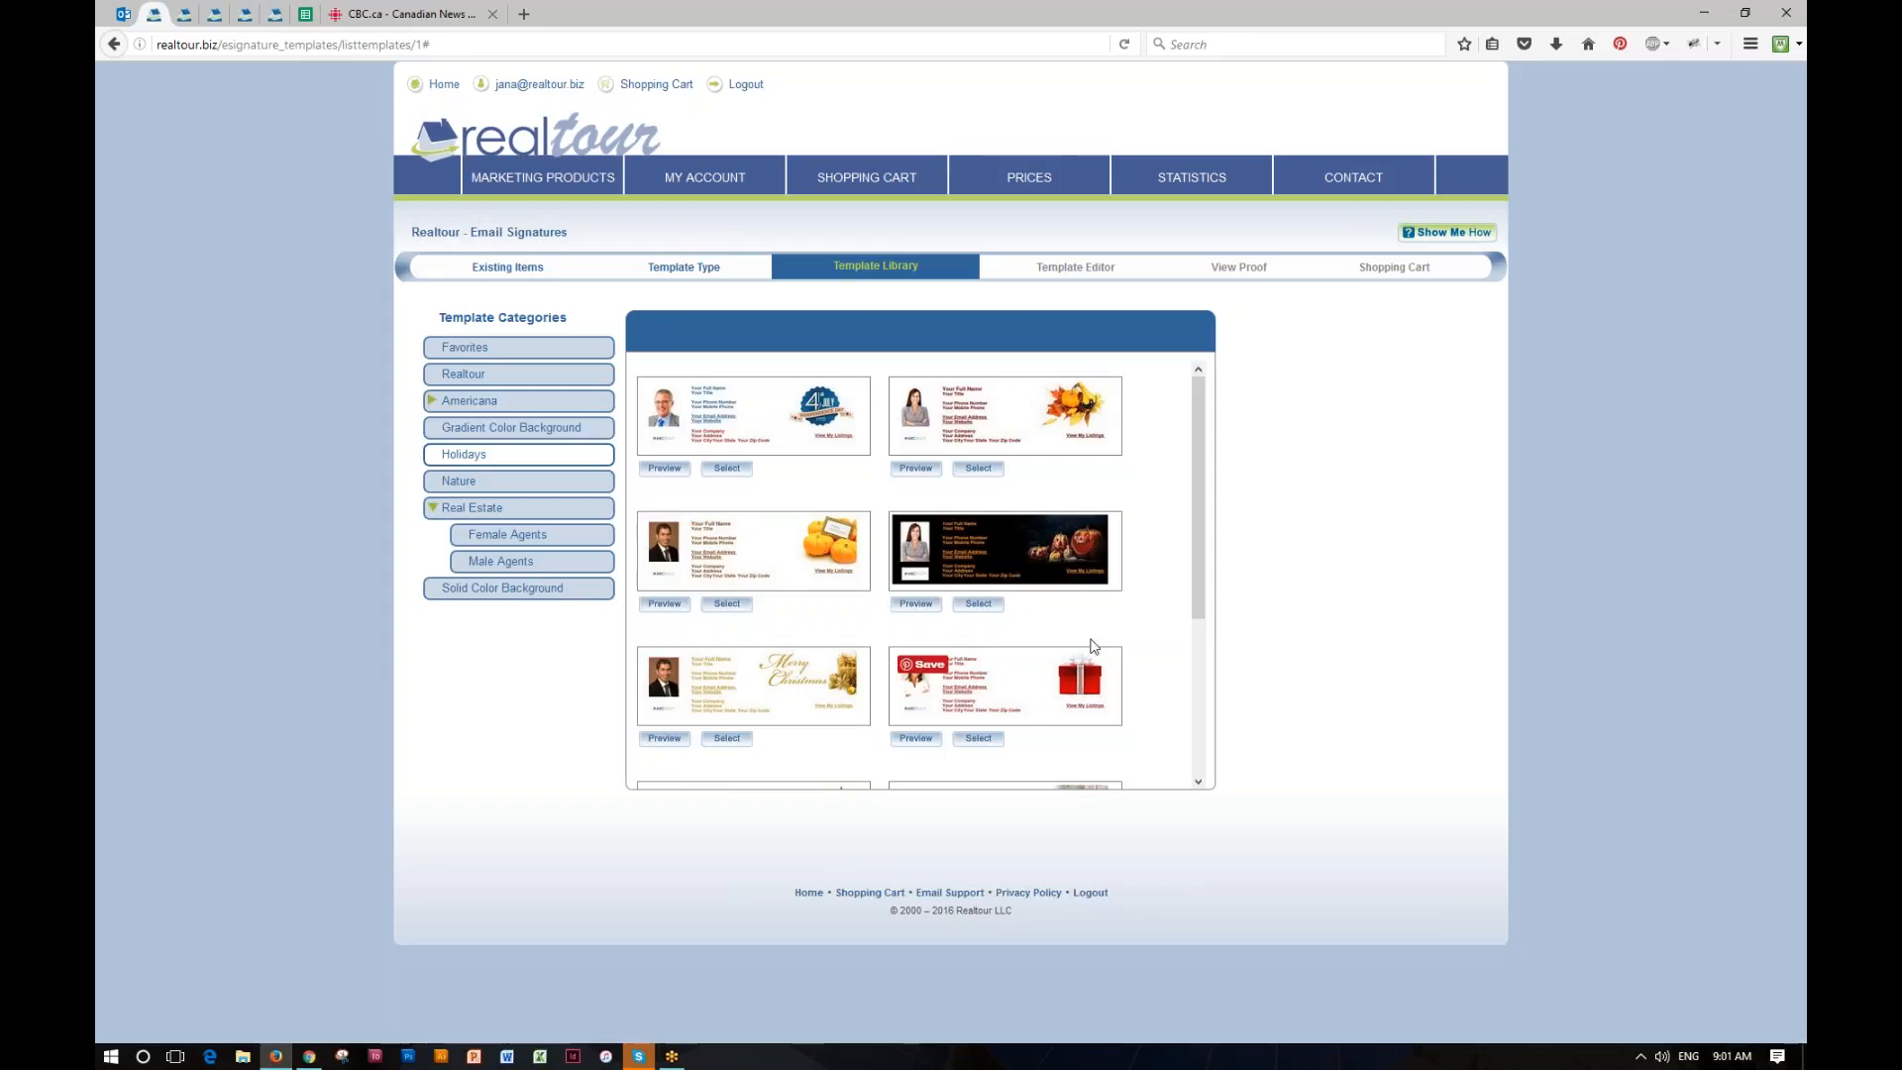
{"action": "left_click_drag", "start_coordinate": [1193, 581], "coordinate": [1199, 510]}
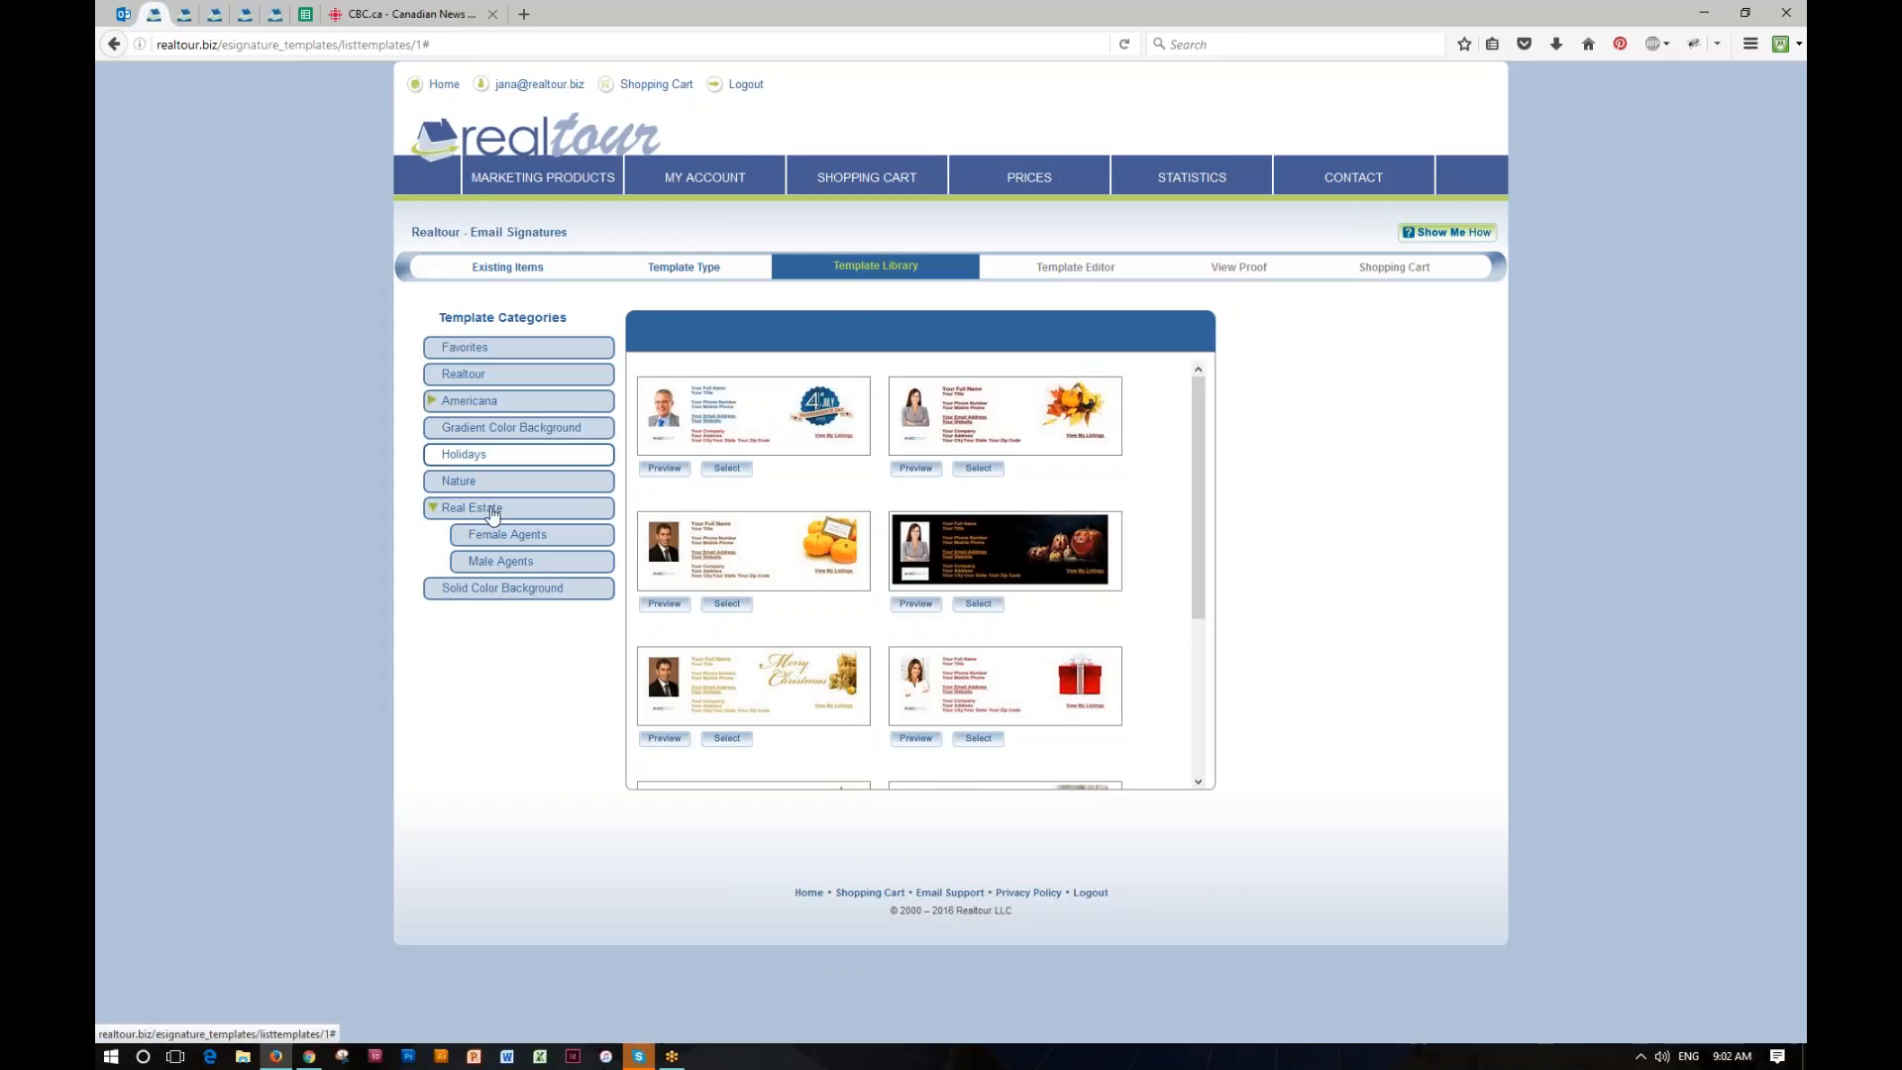
{"action": "left_click", "coordinate": [493, 510]}
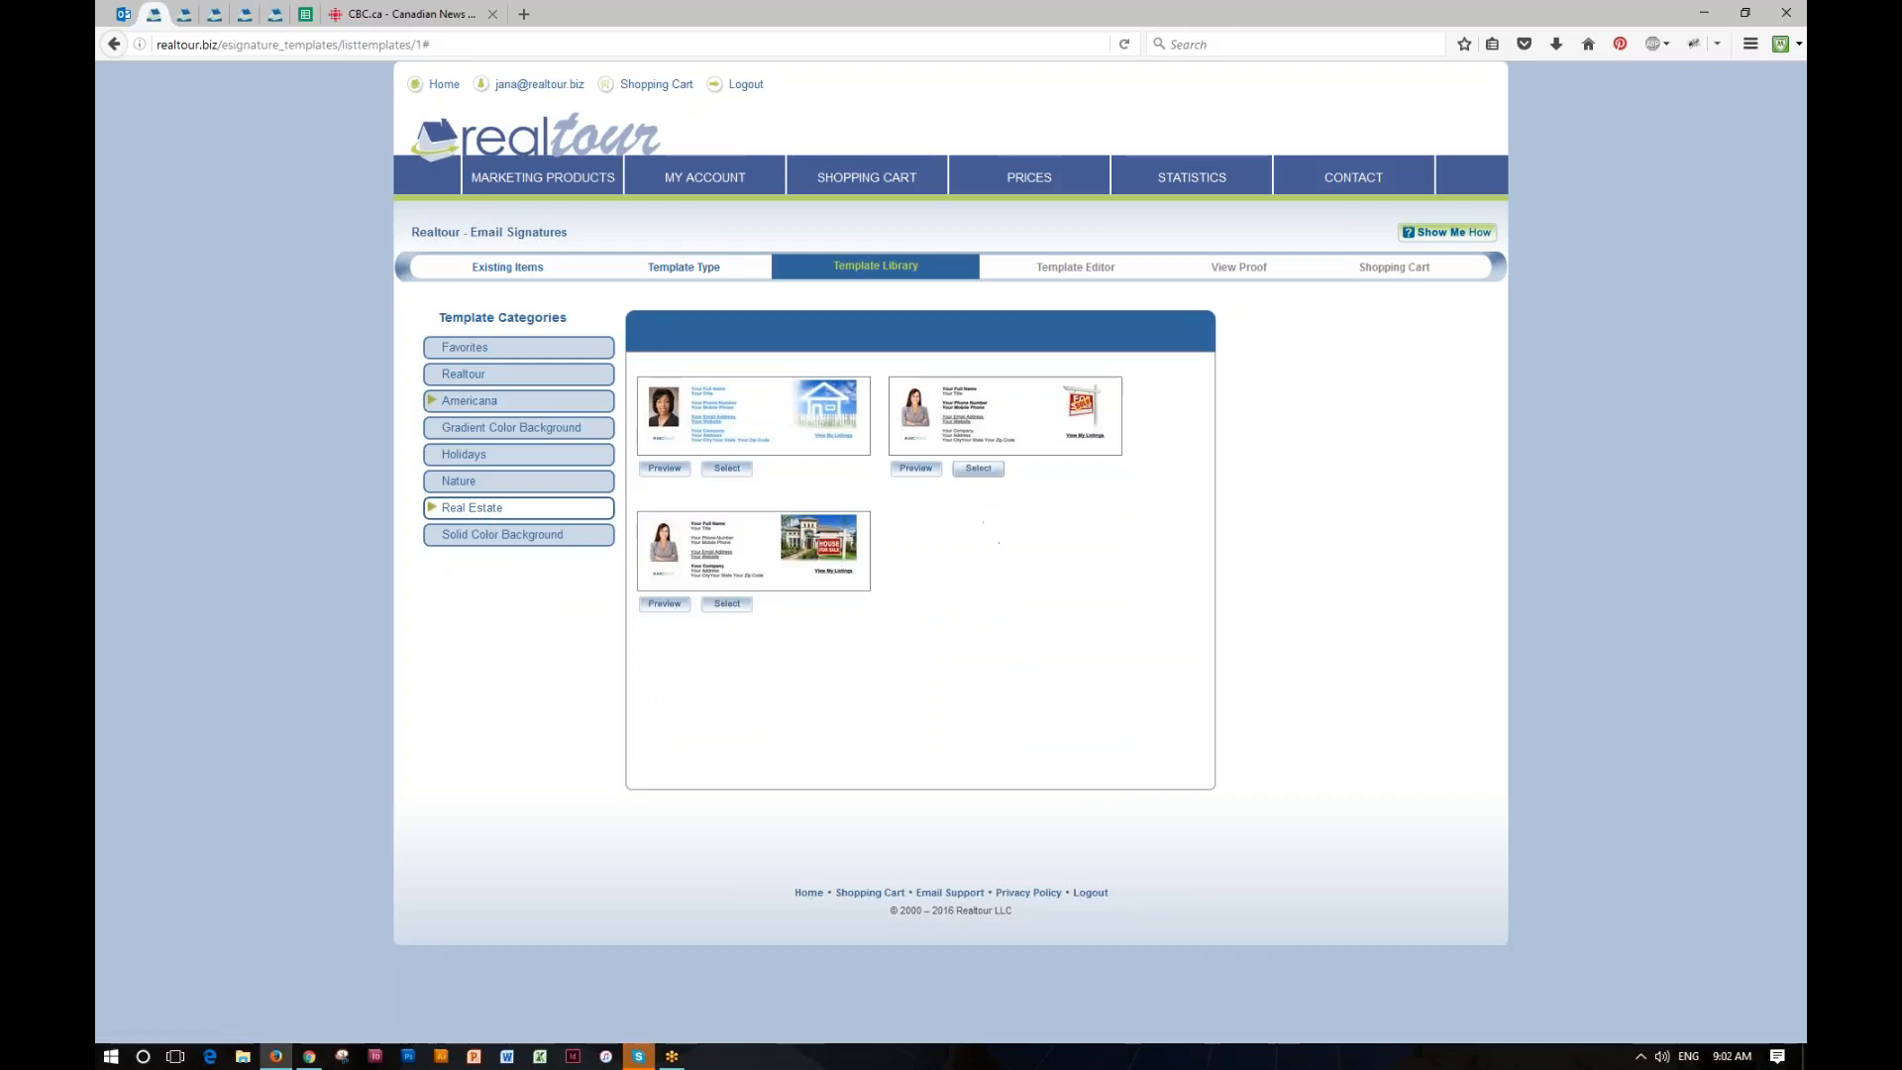
{"action": "left_click", "coordinate": [975, 468]}
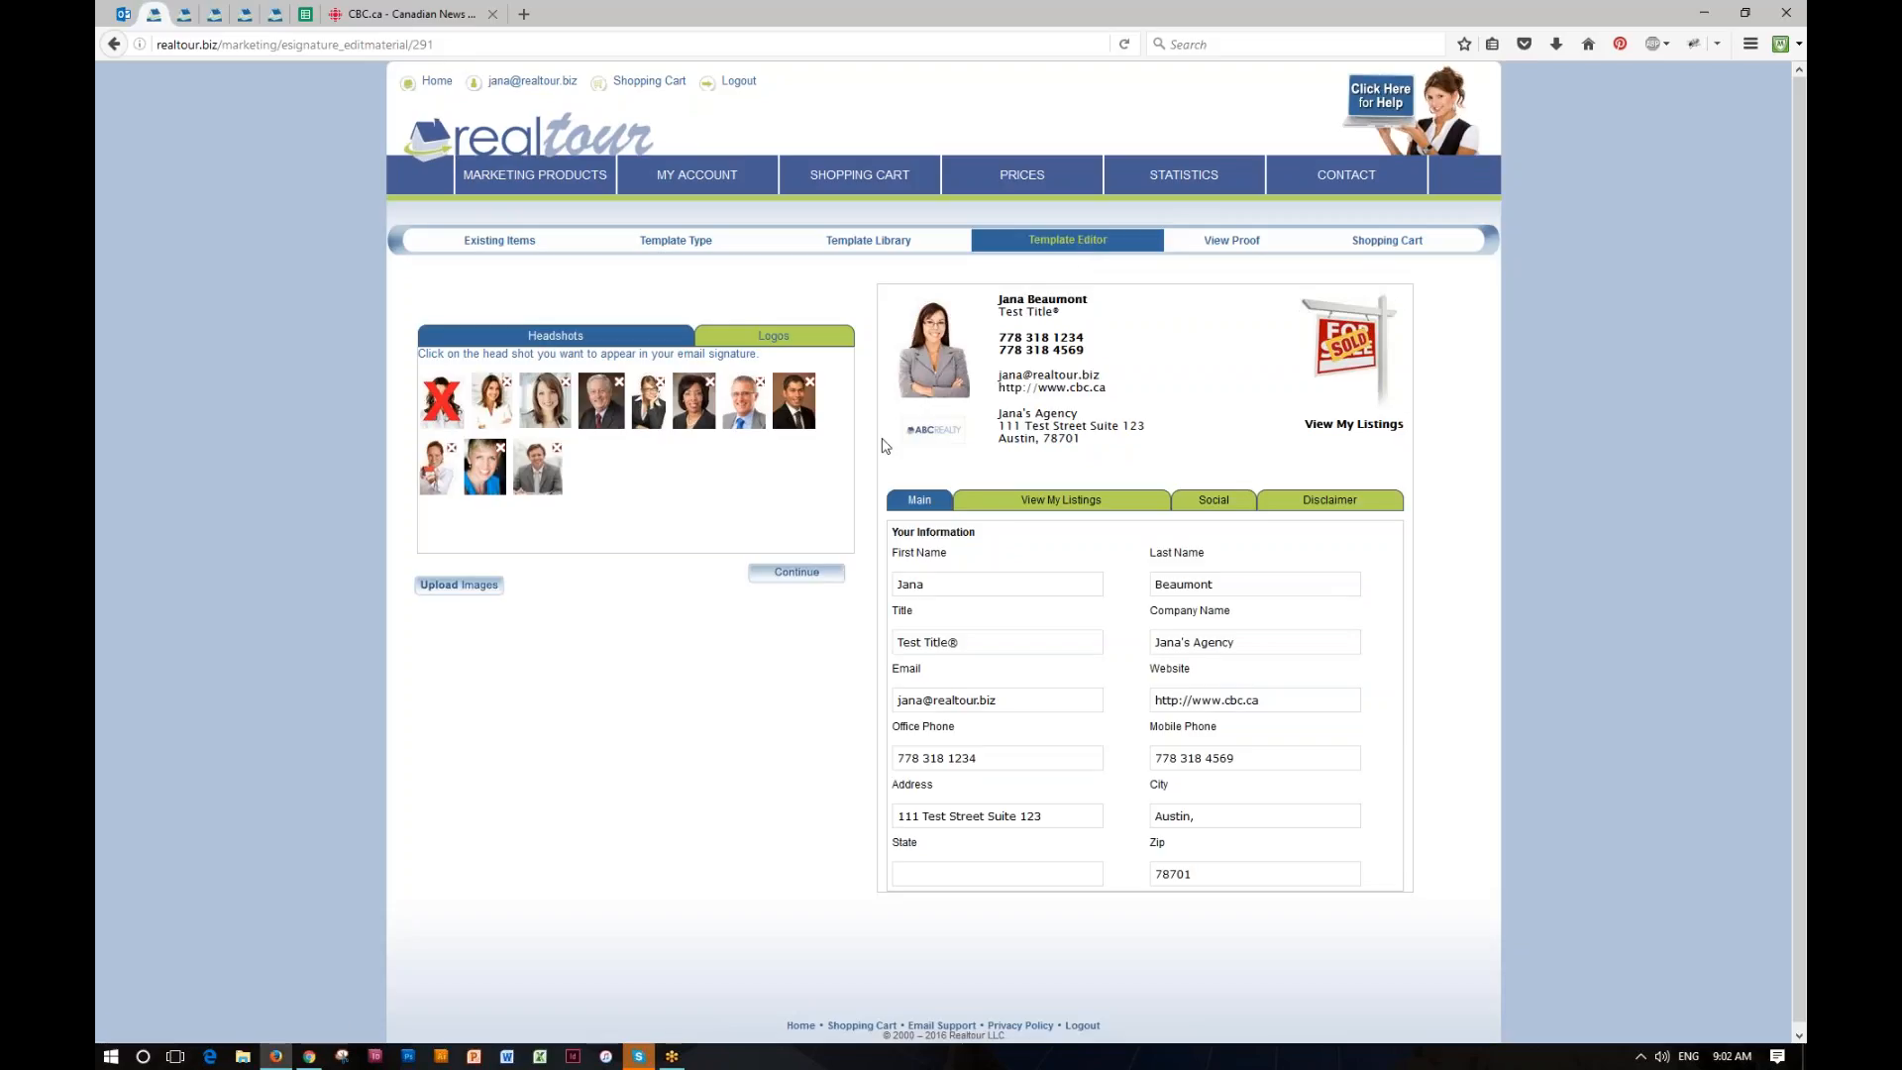
Step: Set the signature's headshot to the grey-haired man in the dark suit and its logo to RE/MAX
{"action": "left_click", "coordinate": [606, 403]}
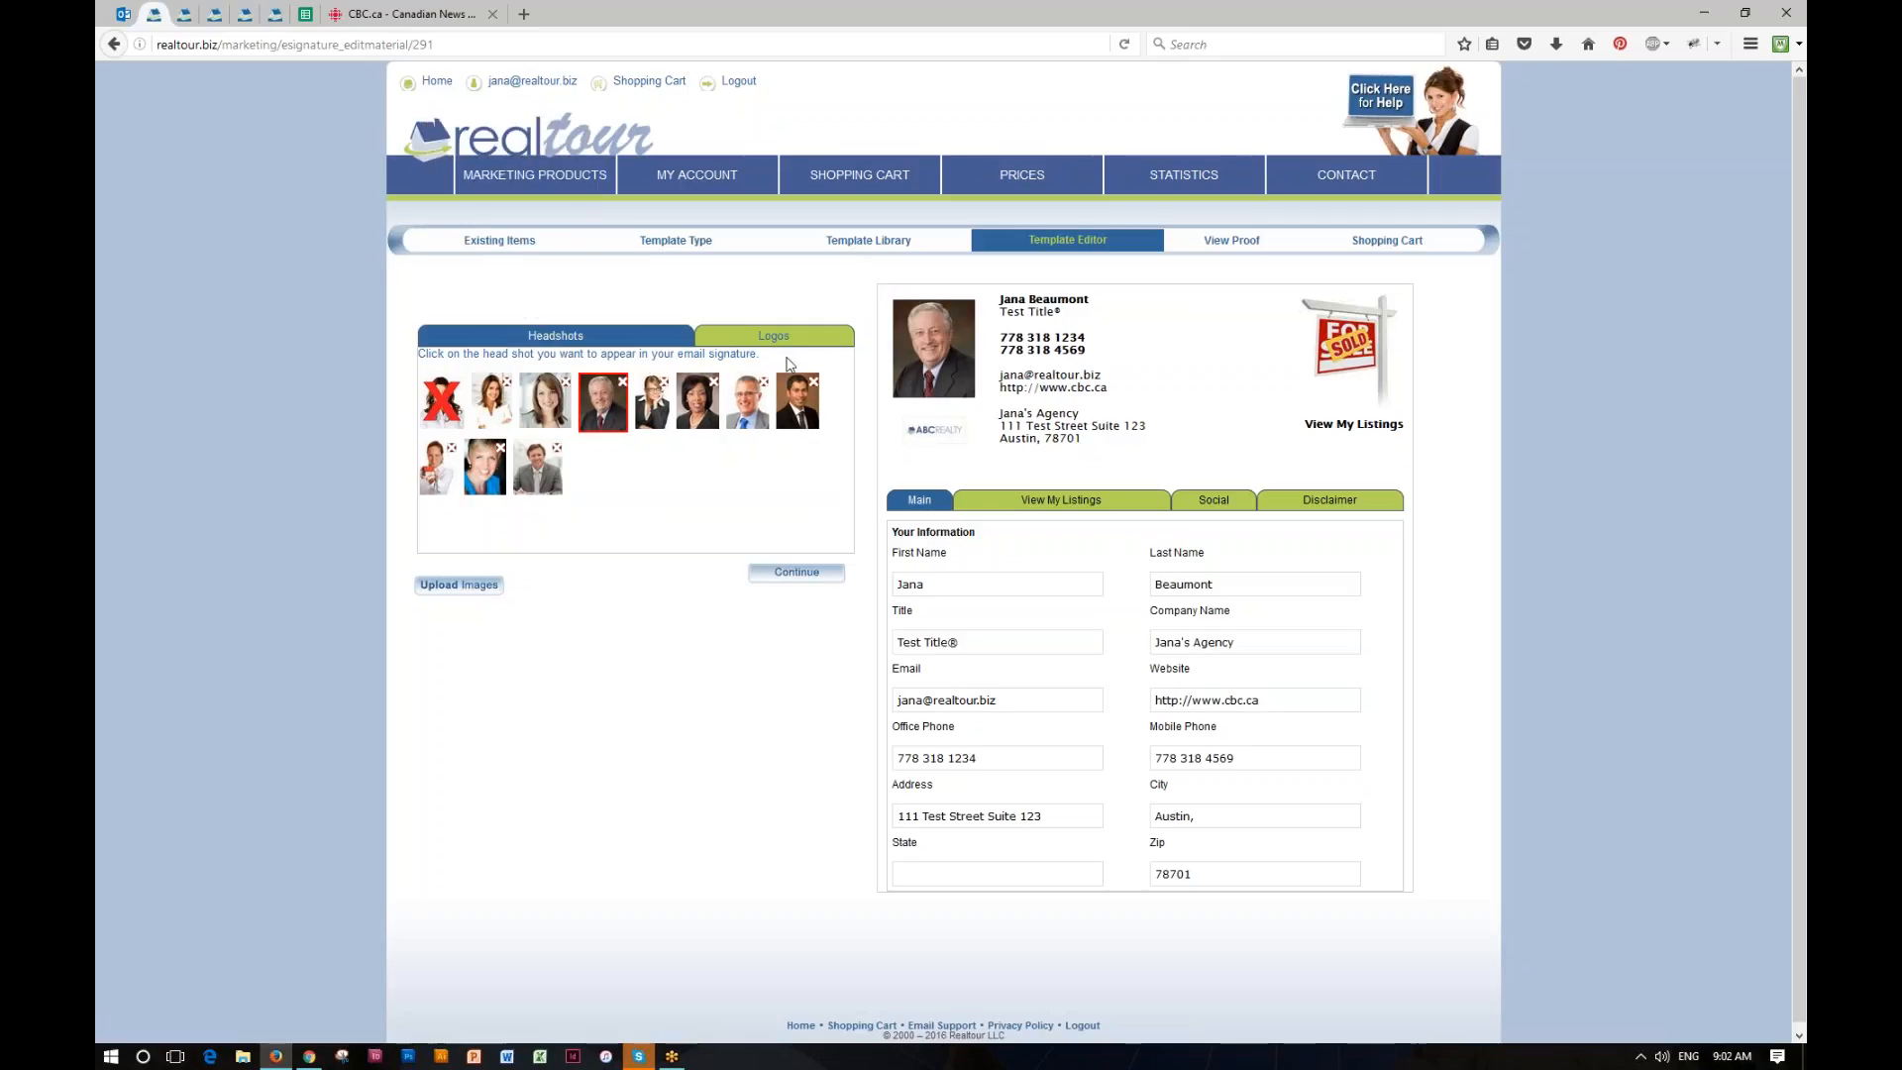
{"action": "left_click", "coordinate": [785, 338]}
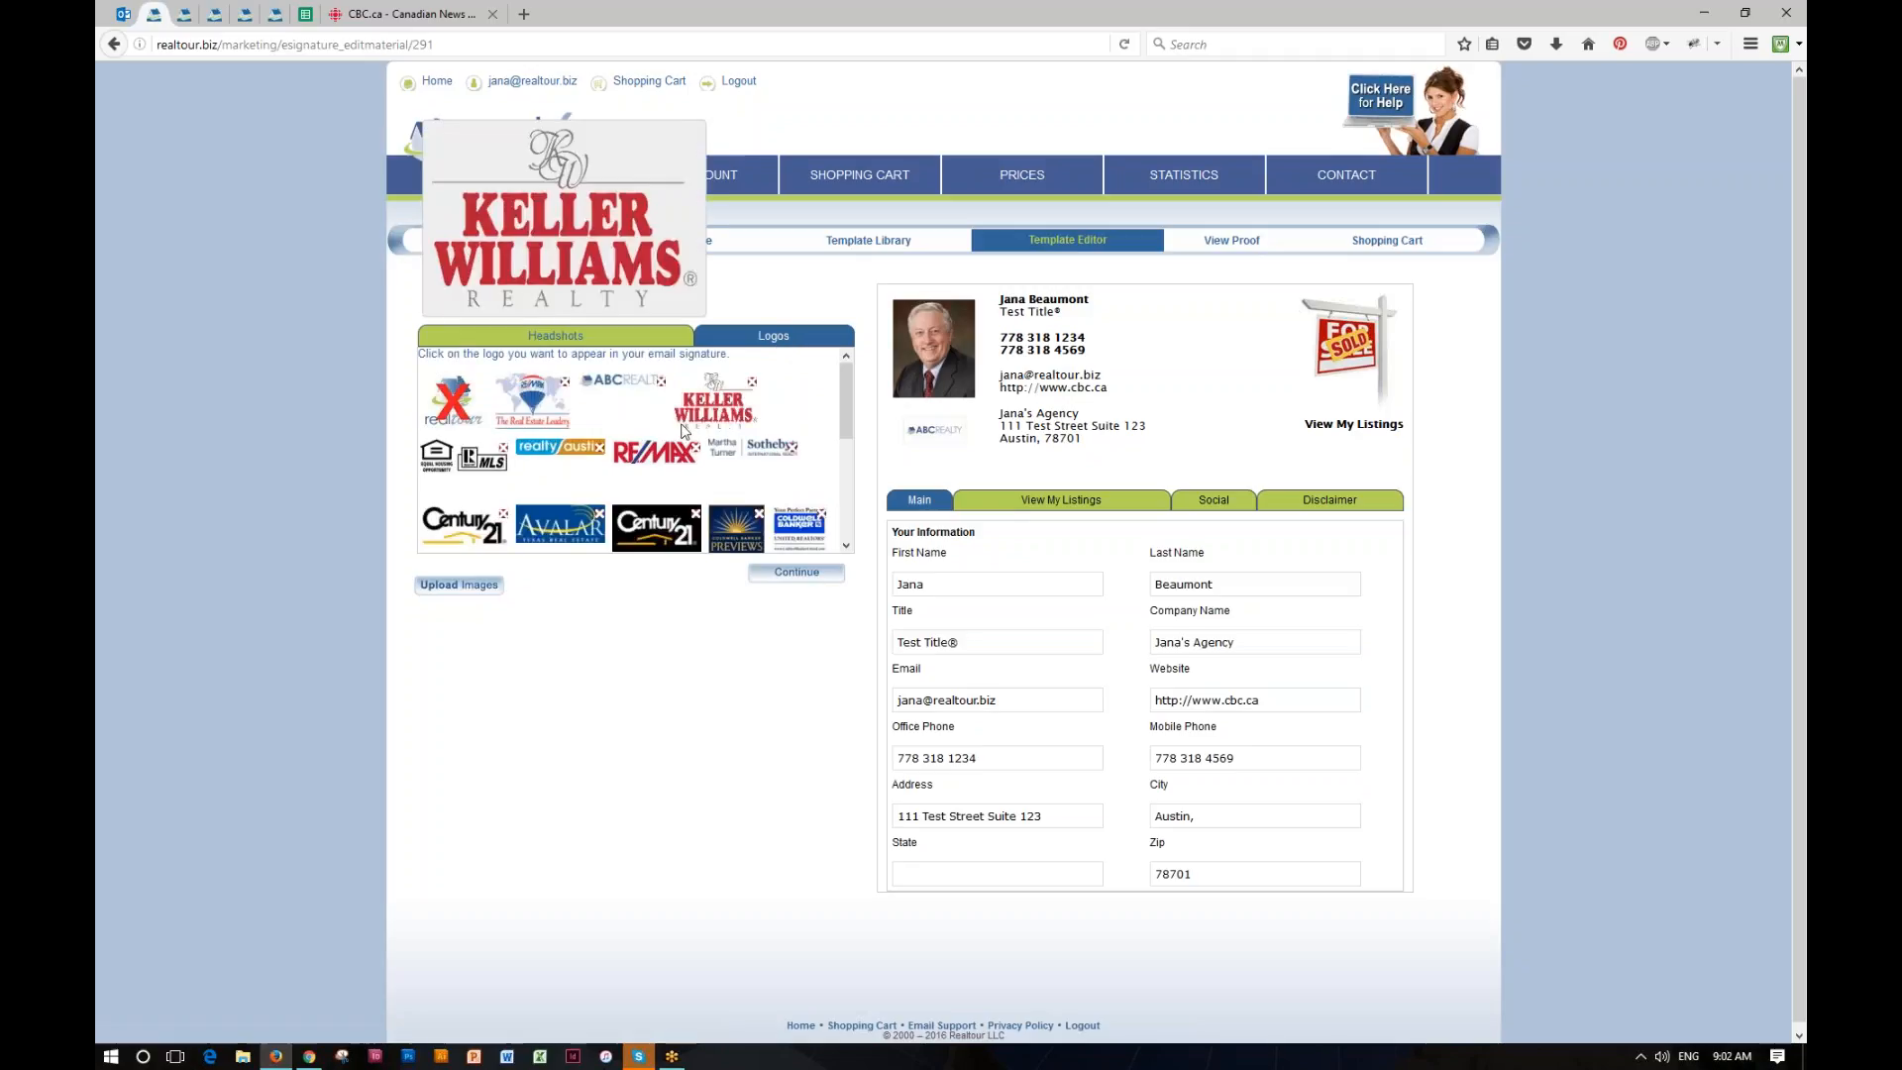
{"action": "left_click", "coordinate": [656, 452]}
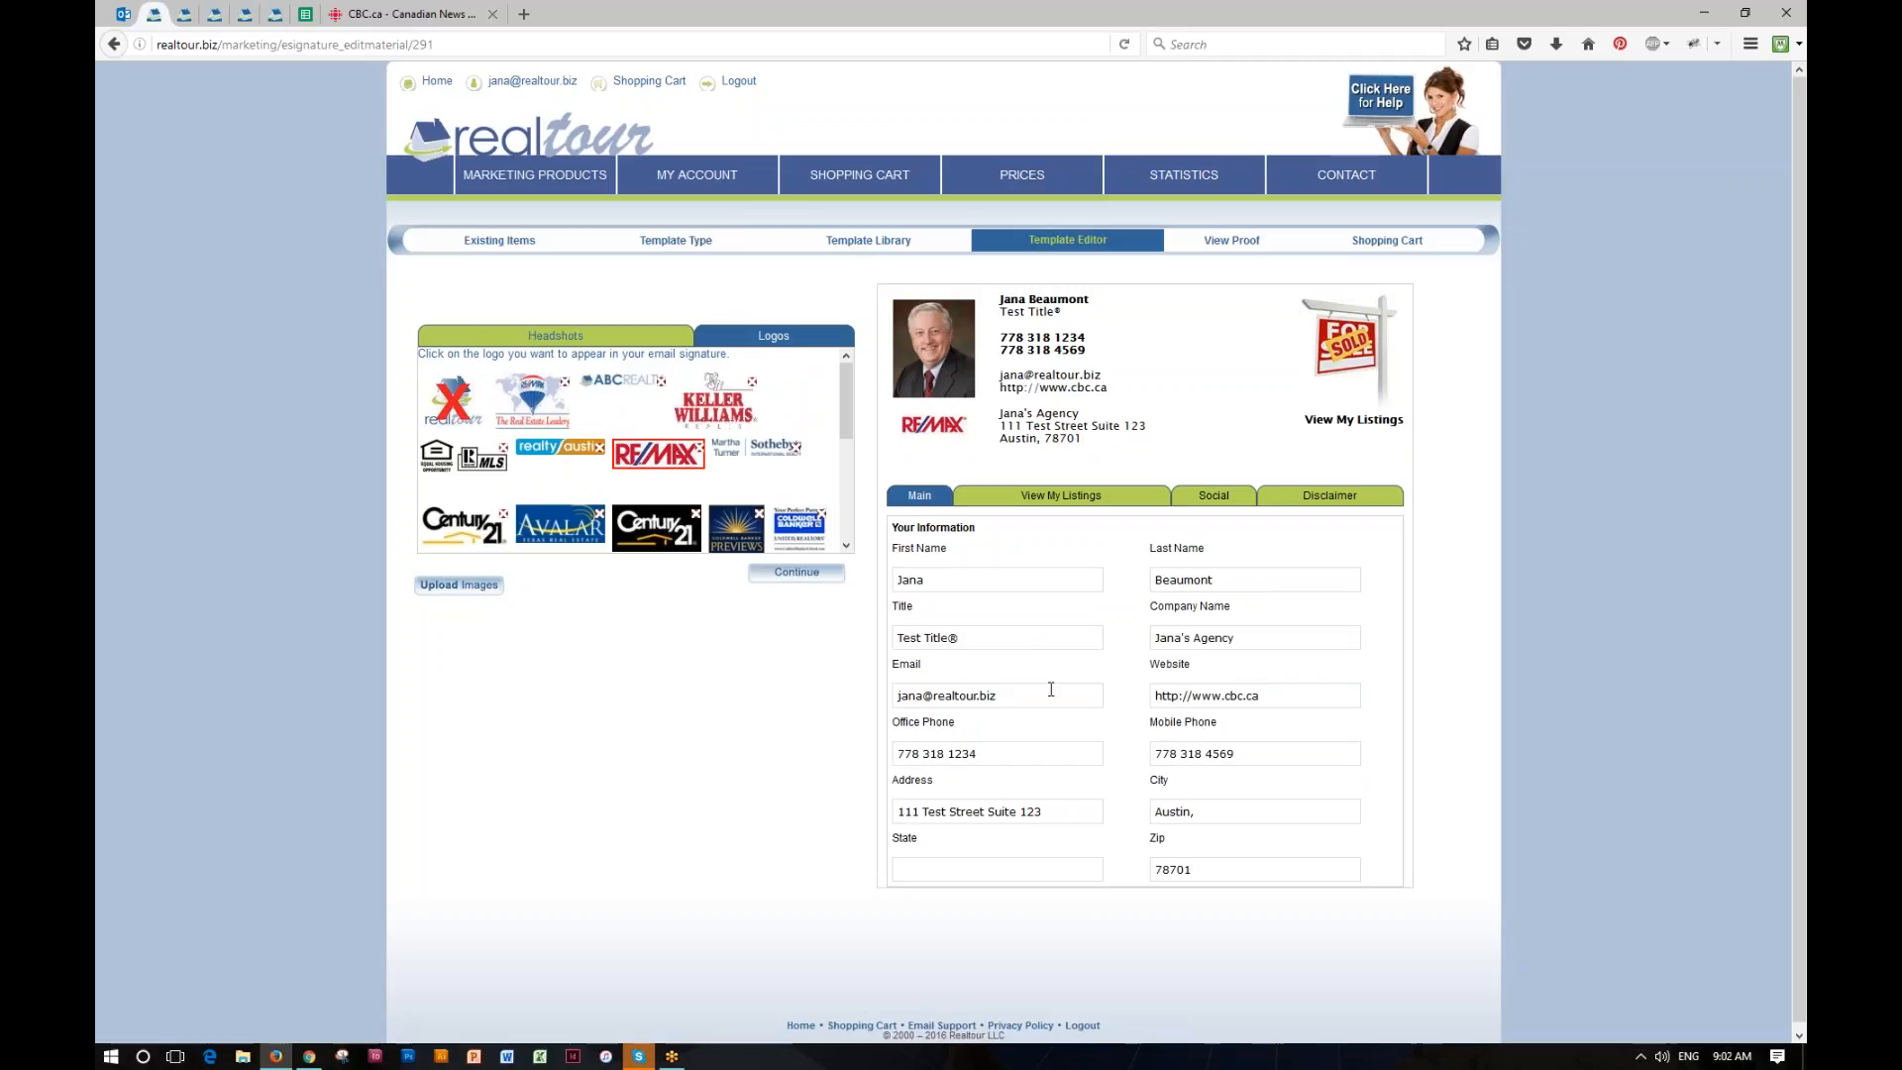
Step: Set the signature's state to Texas and remove the trailing comma from the city Austin
{"action": "left_click", "coordinate": [1004, 871]}
{"action": "type", "text": "Texas"}
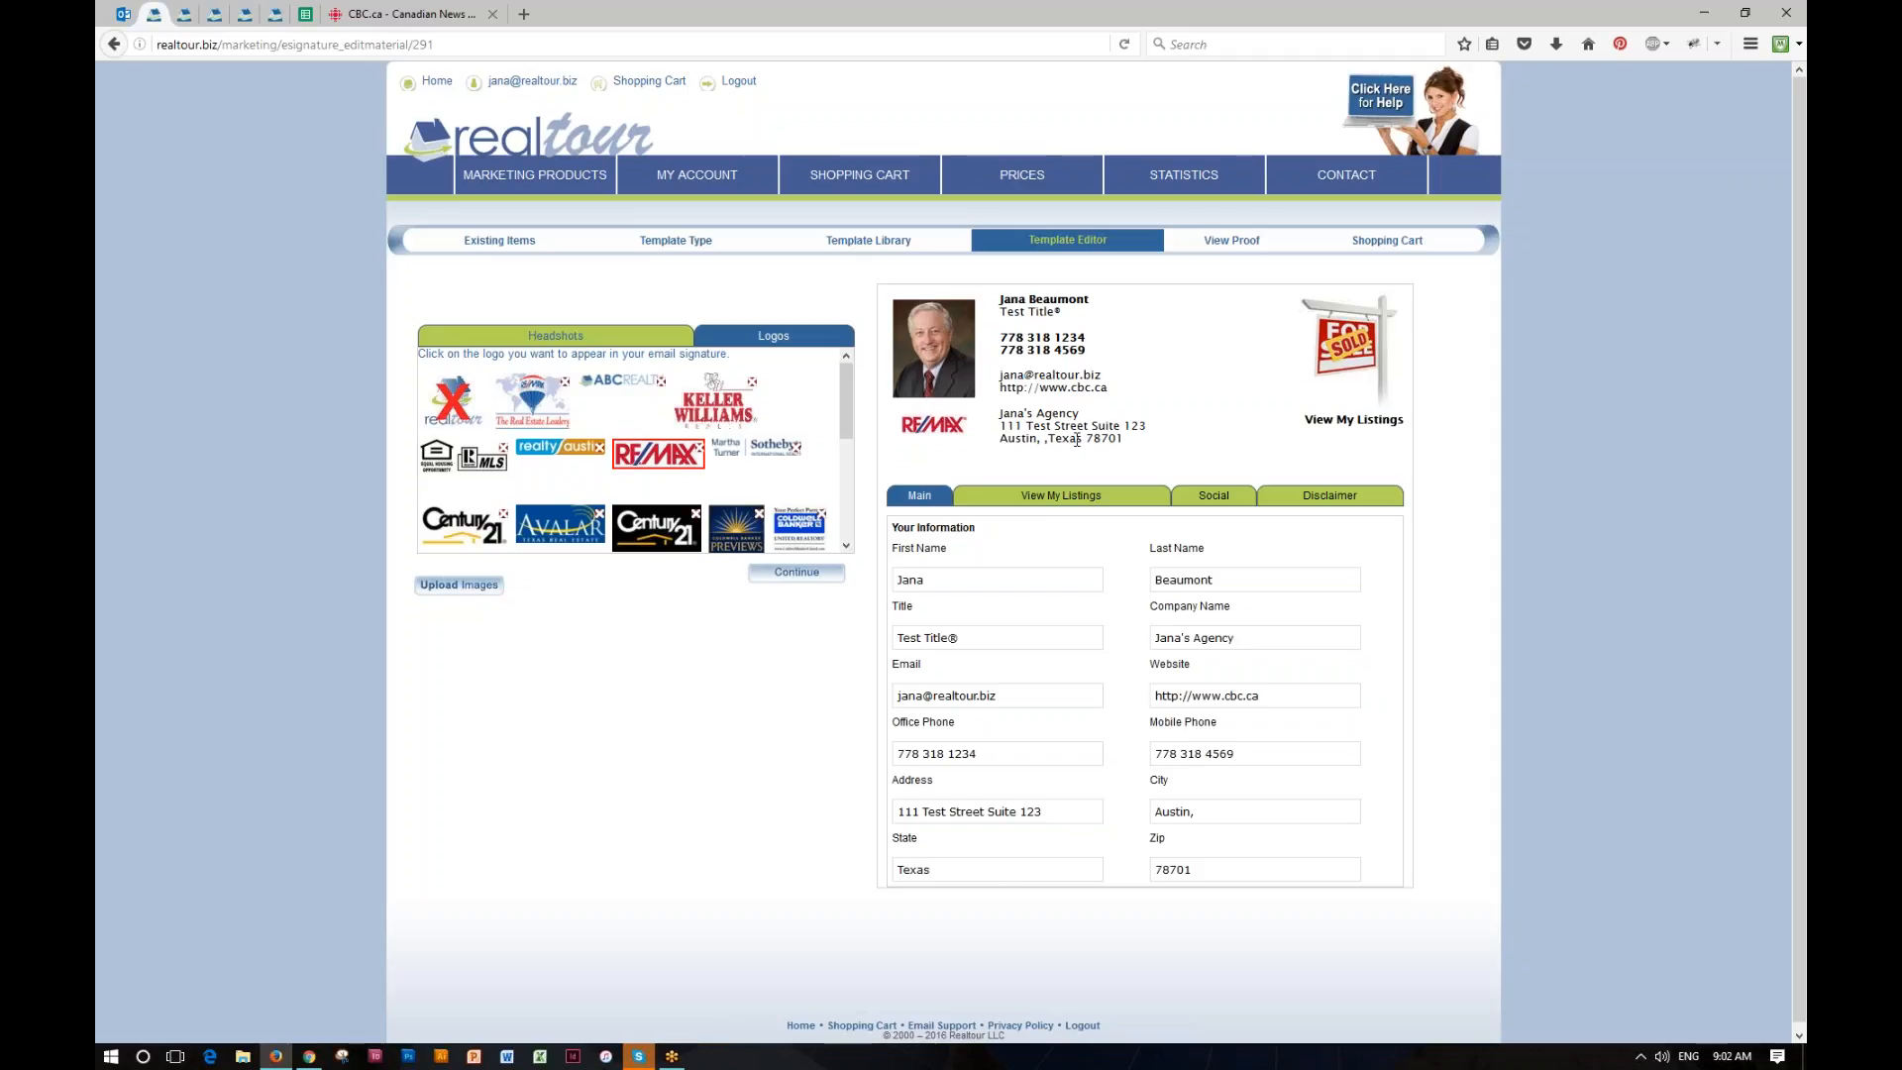
{"action": "key", "text": "BackSpace"}
{"action": "key", "text": "BackSpace"}
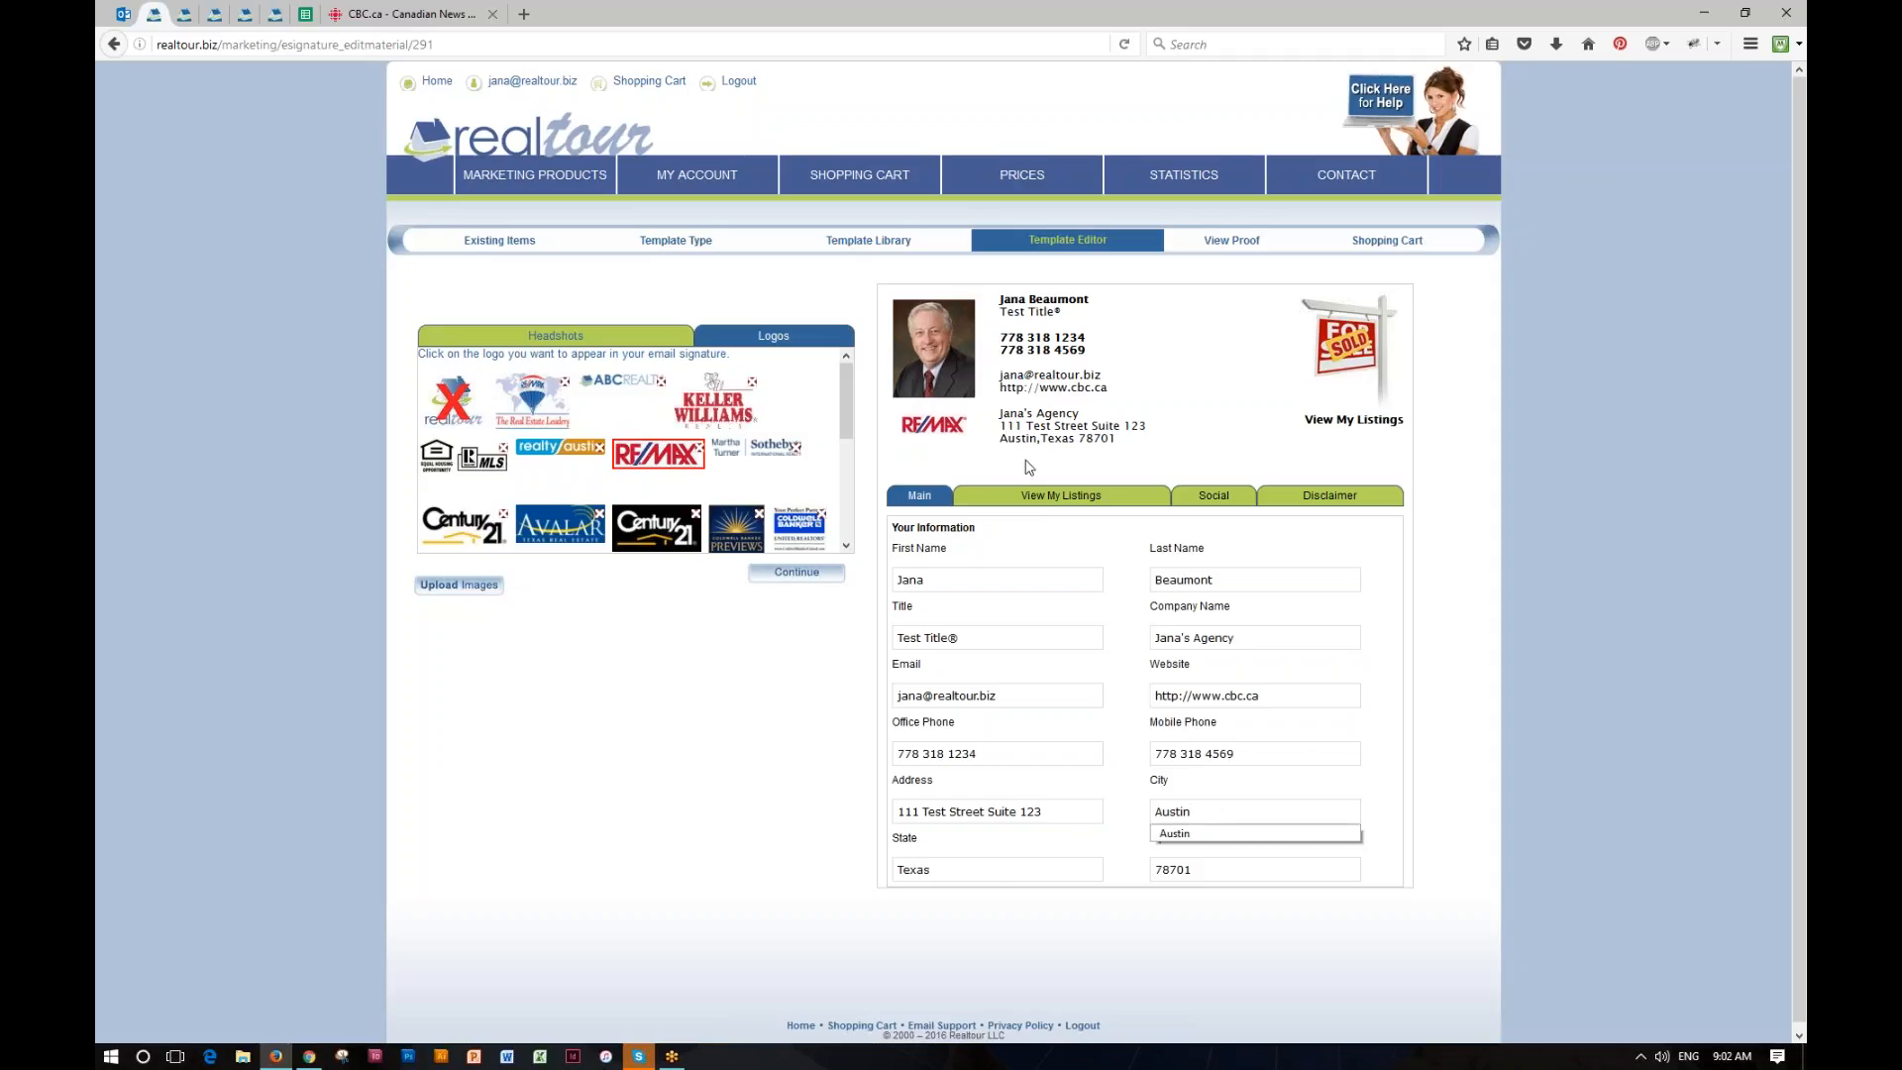
Step: Clear the website address from the signature's contact information
{"action": "left_click_drag", "start_coordinate": [1271, 694], "coordinate": [1139, 708]}
{"action": "key", "text": "BackSpace"}
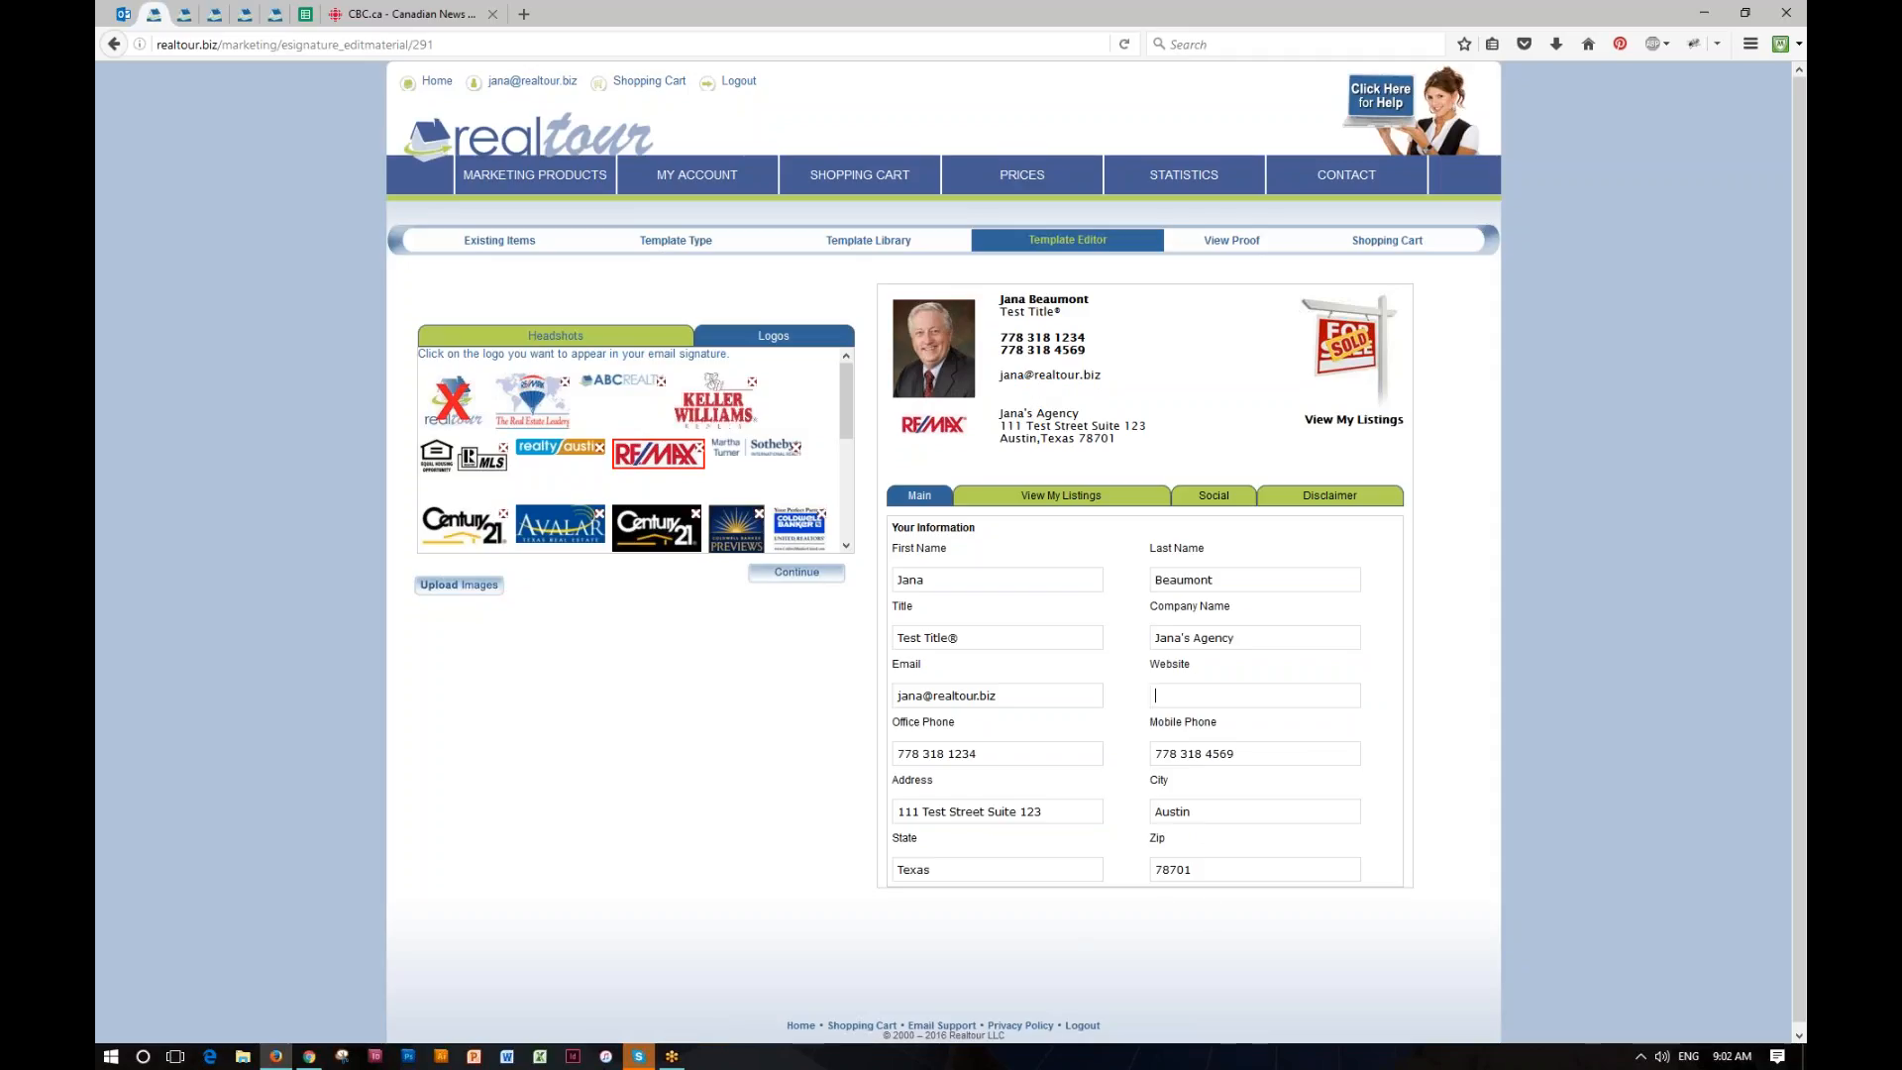
Step: Try the own-website and no-listings options for View My Listings, and return to the link to all active listings on the House Hunt Map
{"action": "left_click", "coordinate": [1060, 498]}
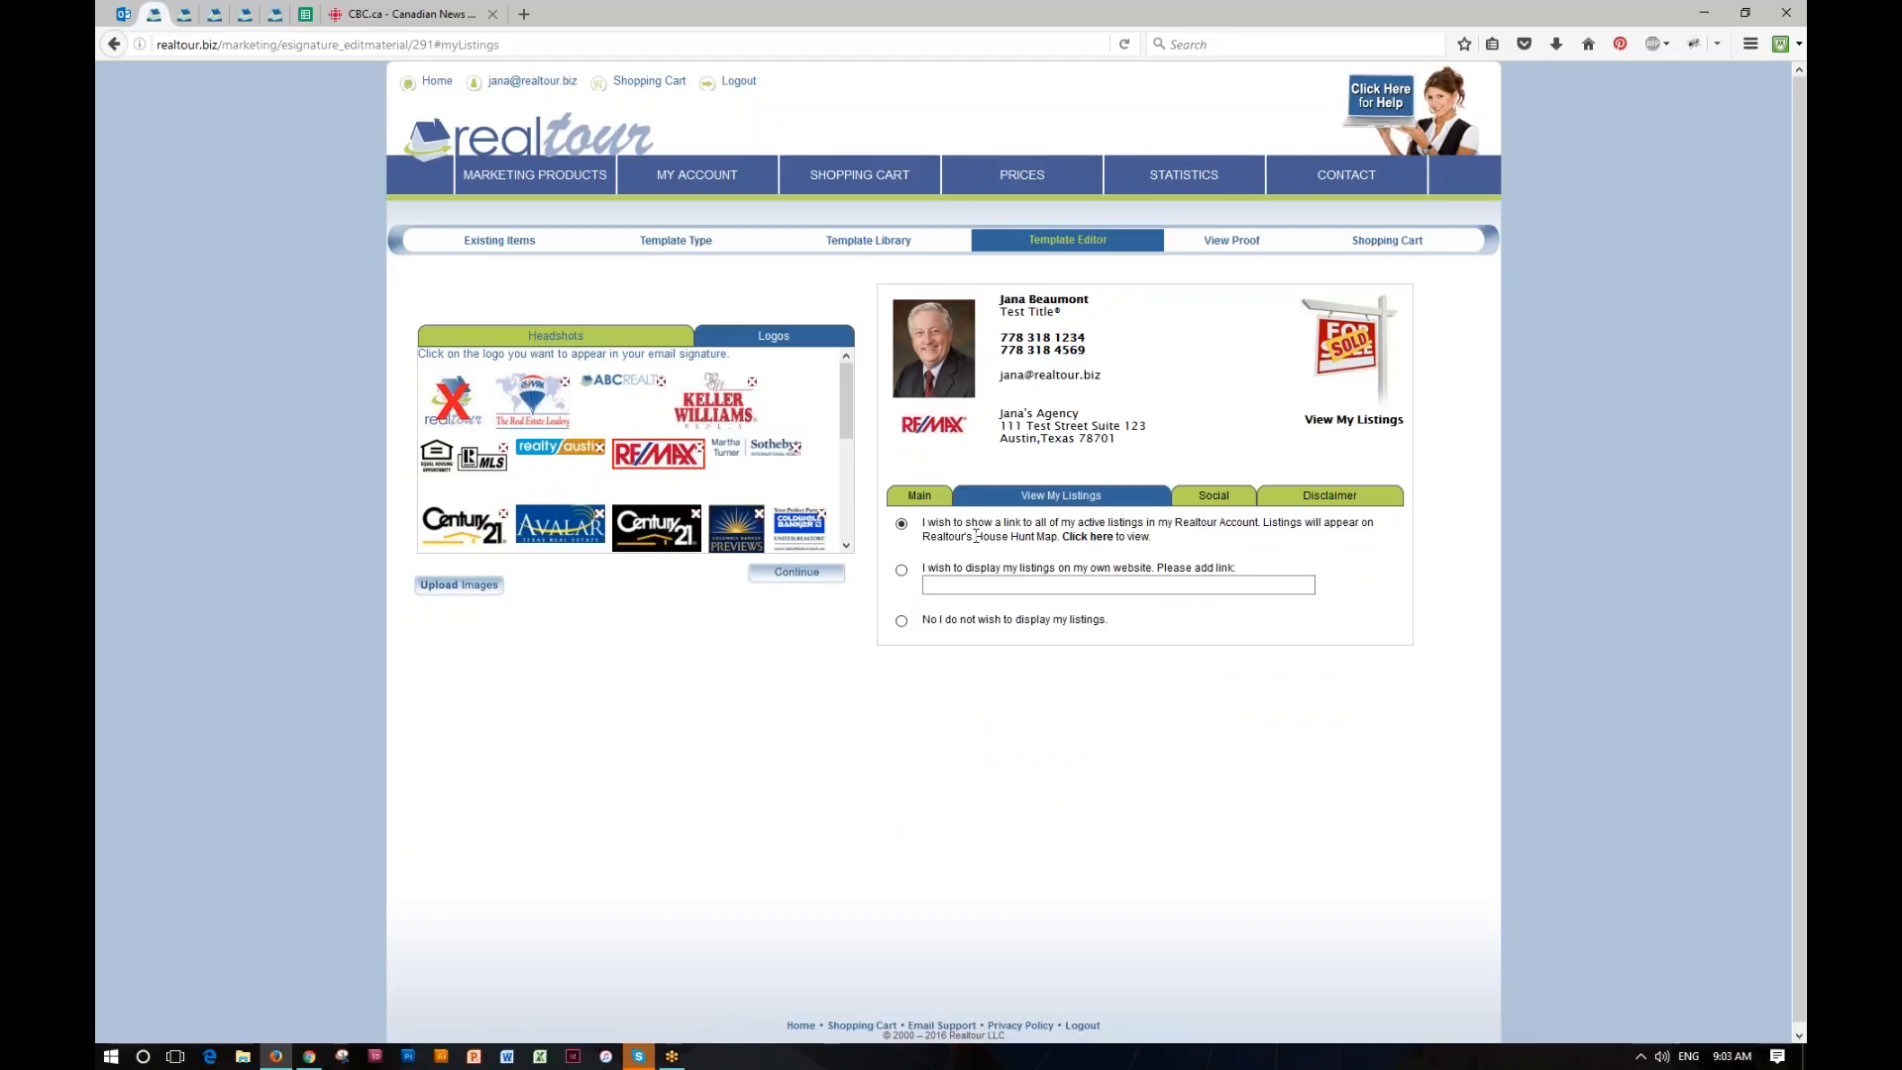
{"action": "left_click_drag", "start_coordinate": [976, 536], "coordinate": [1058, 538]}
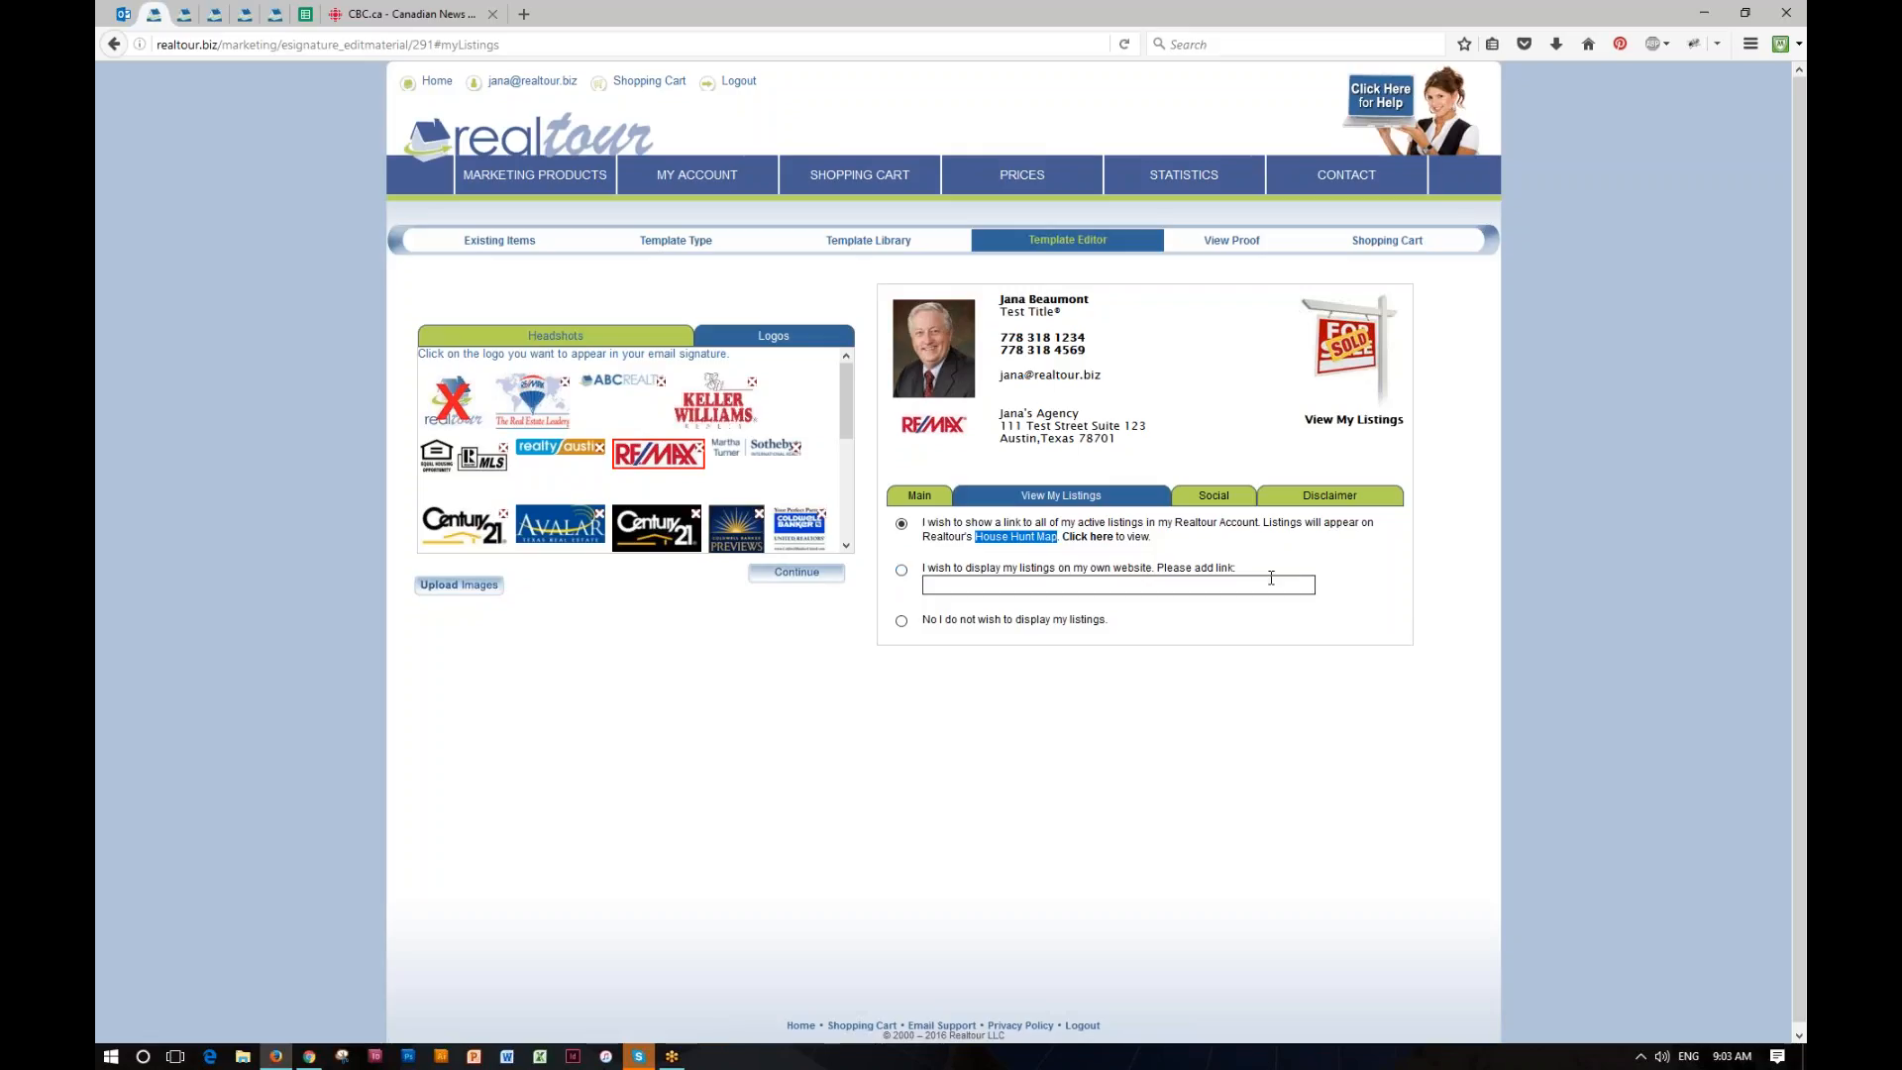
{"action": "left_click", "coordinate": [900, 570]}
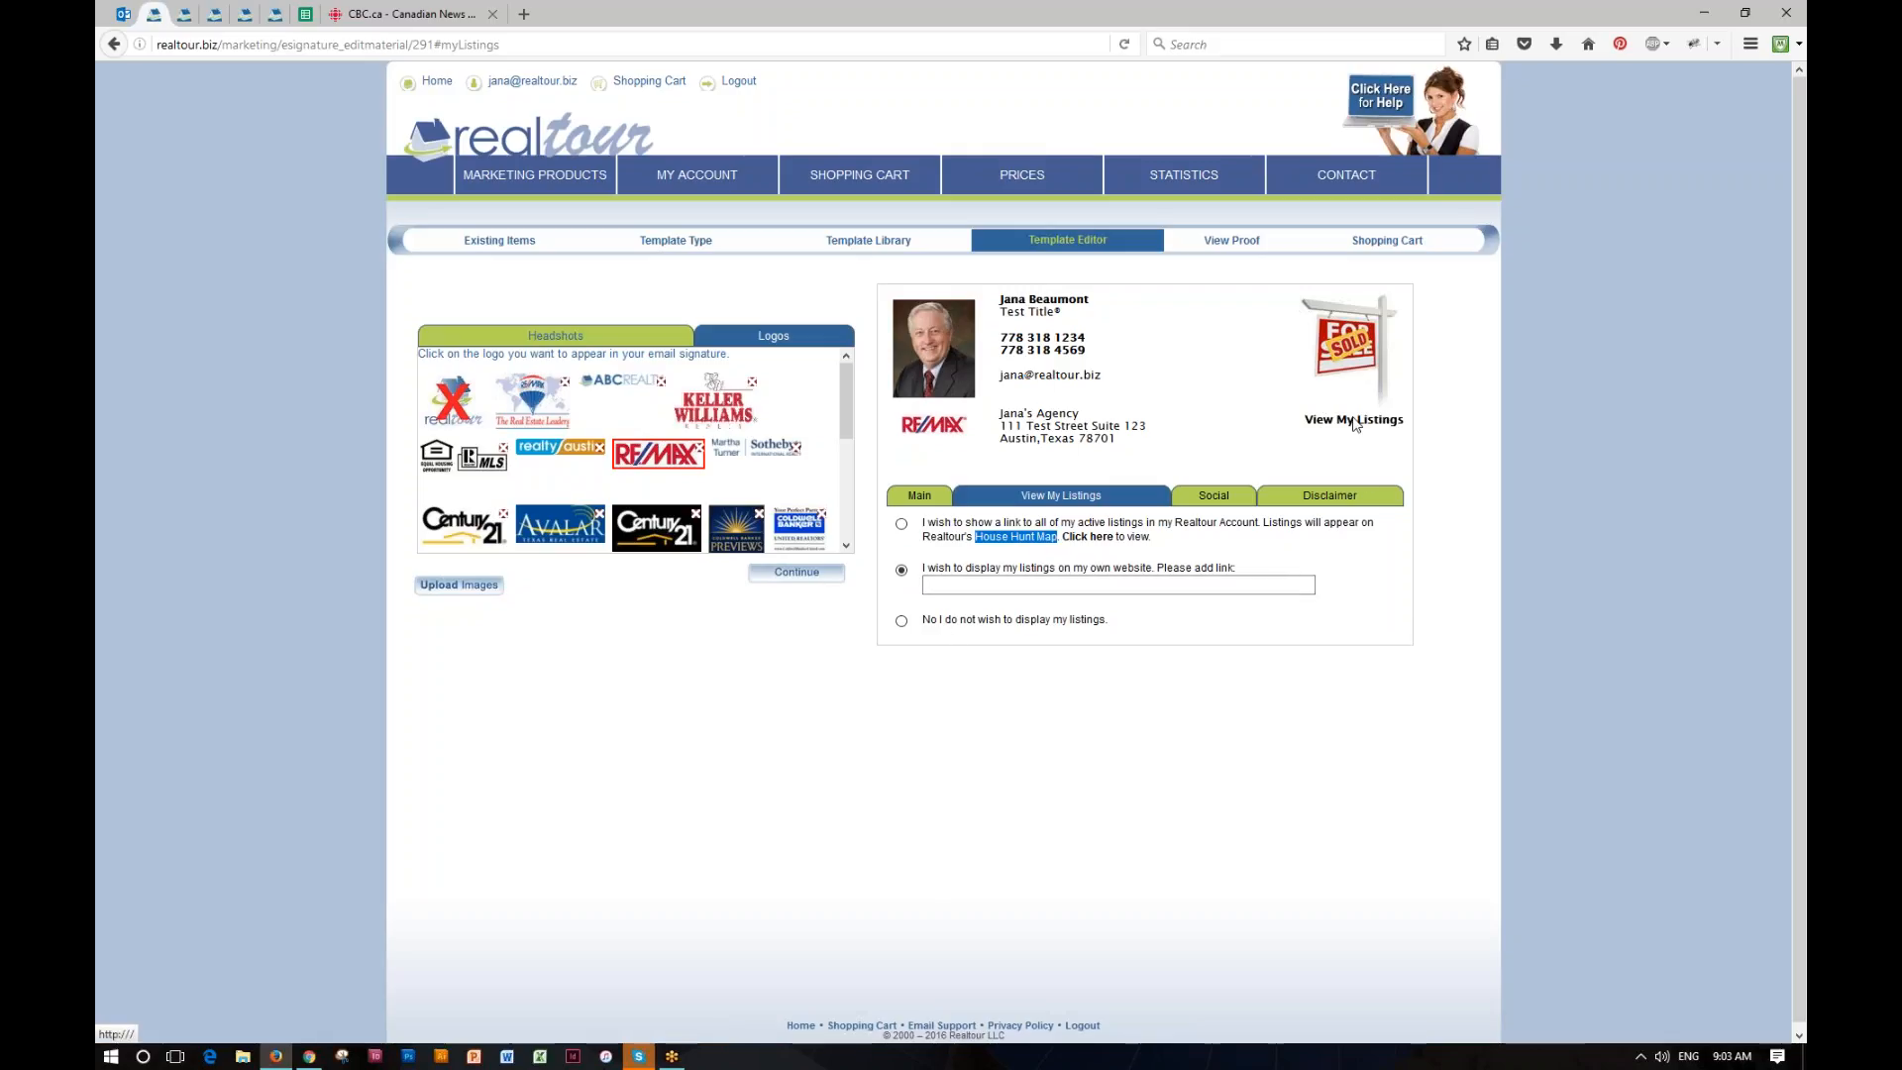
{"action": "left_click", "coordinate": [901, 622]}
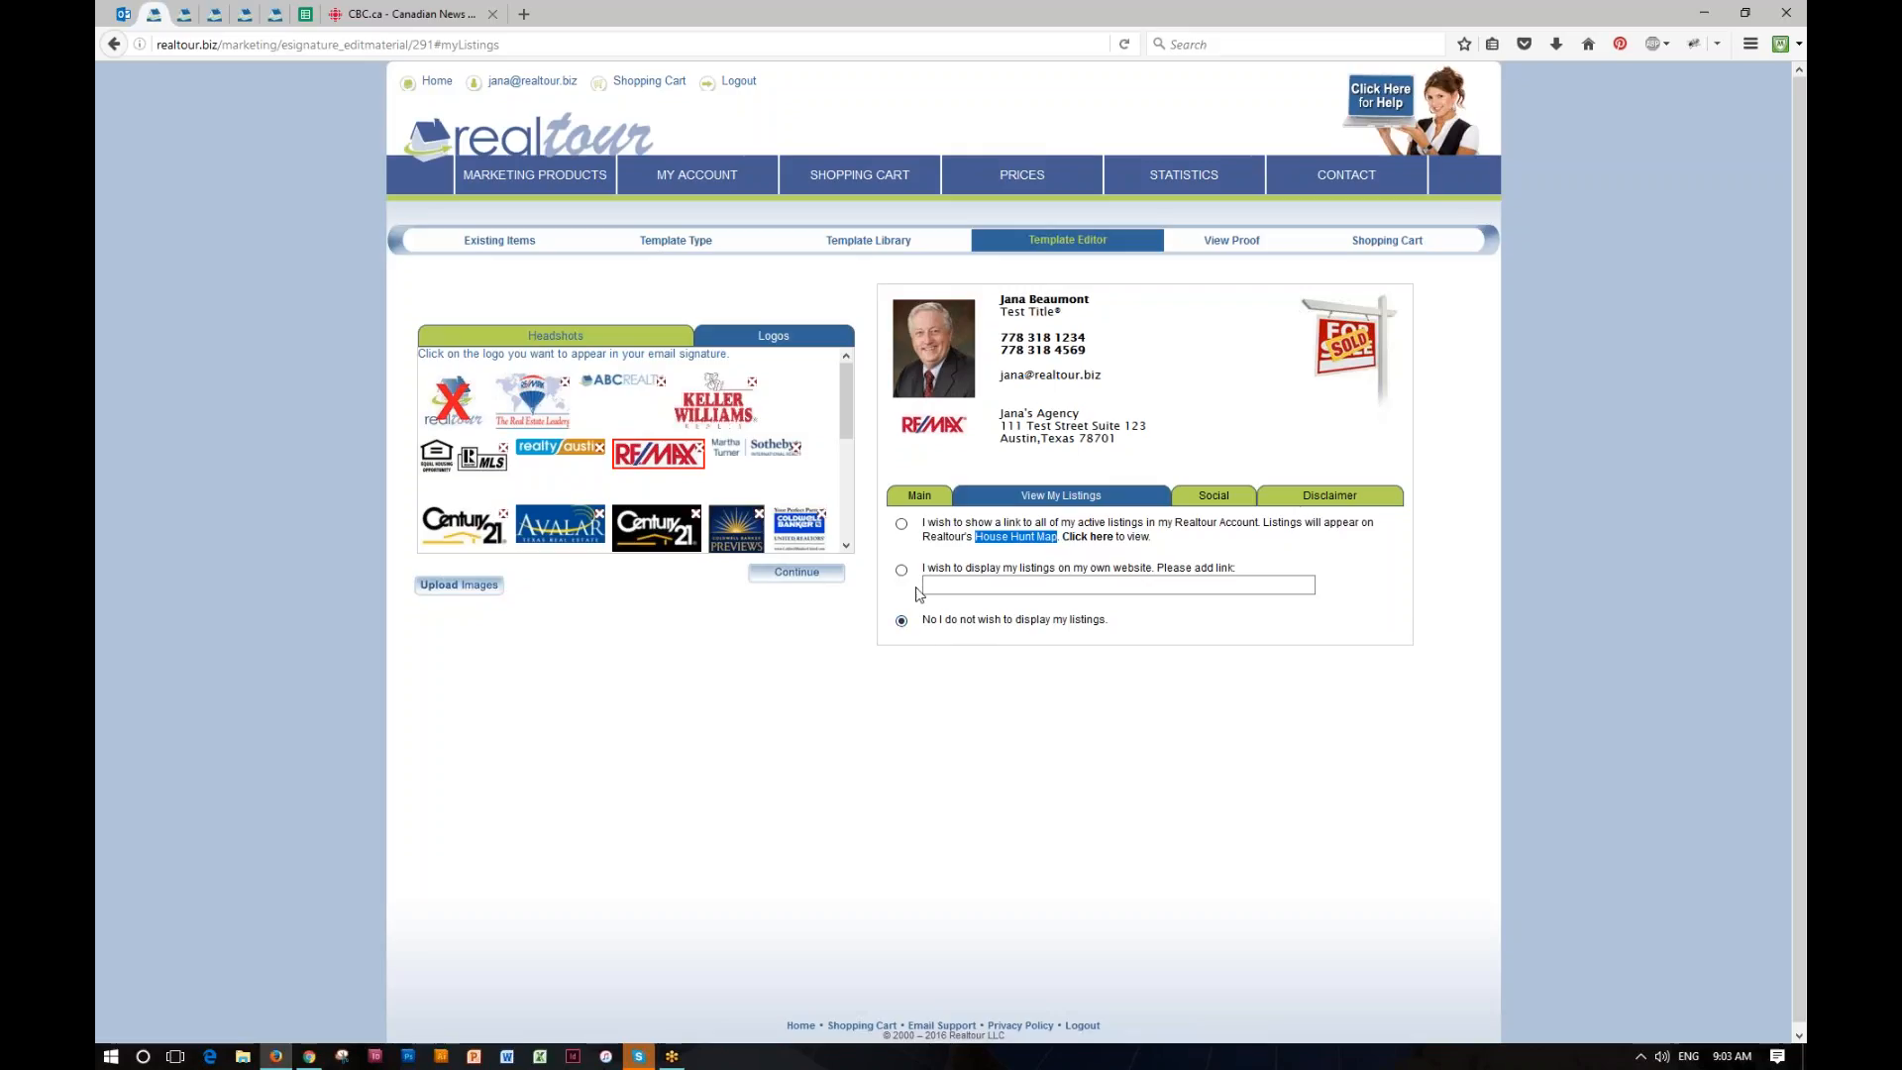
{"action": "left_click", "coordinate": [904, 525]}
Step: View the agent's listings on the House Hunt Map, dismiss the notice and preview the Washington State listing
{"action": "left_click", "coordinate": [1089, 539]}
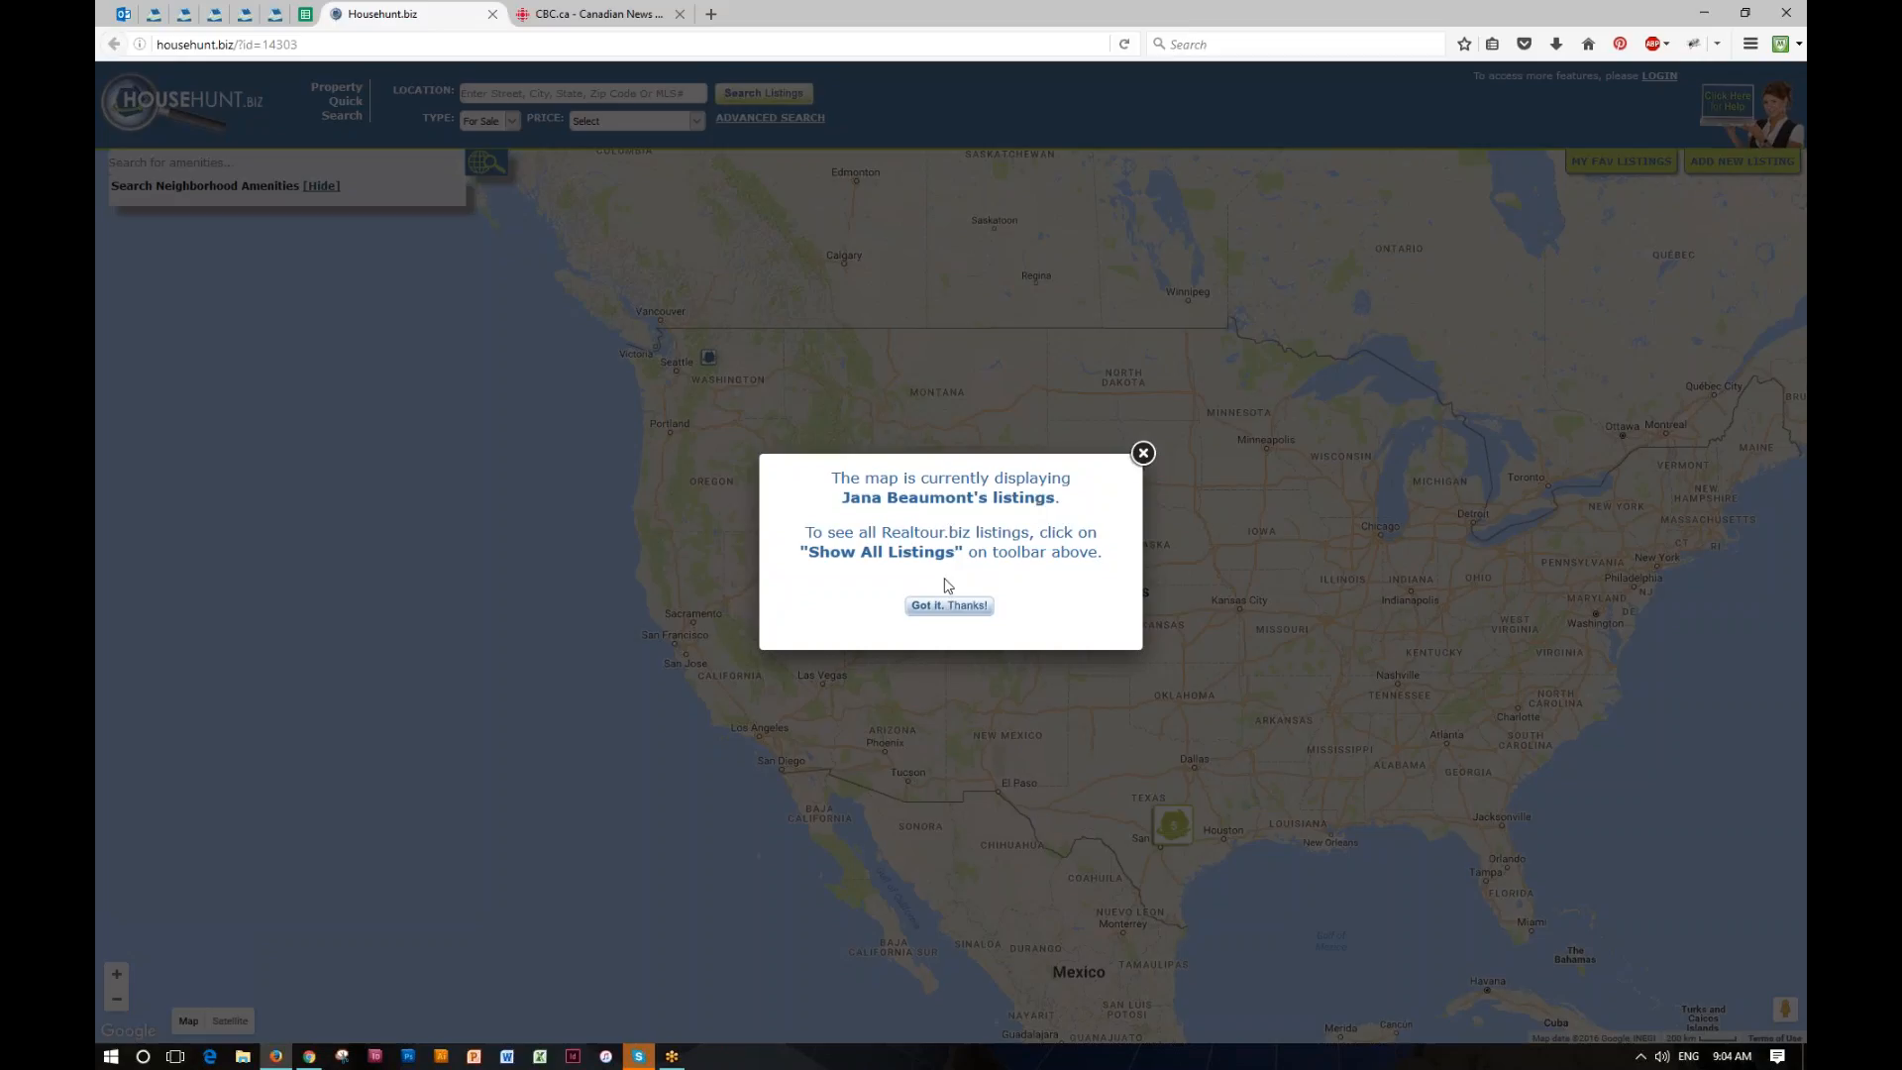
{"action": "left_click", "coordinate": [951, 606]}
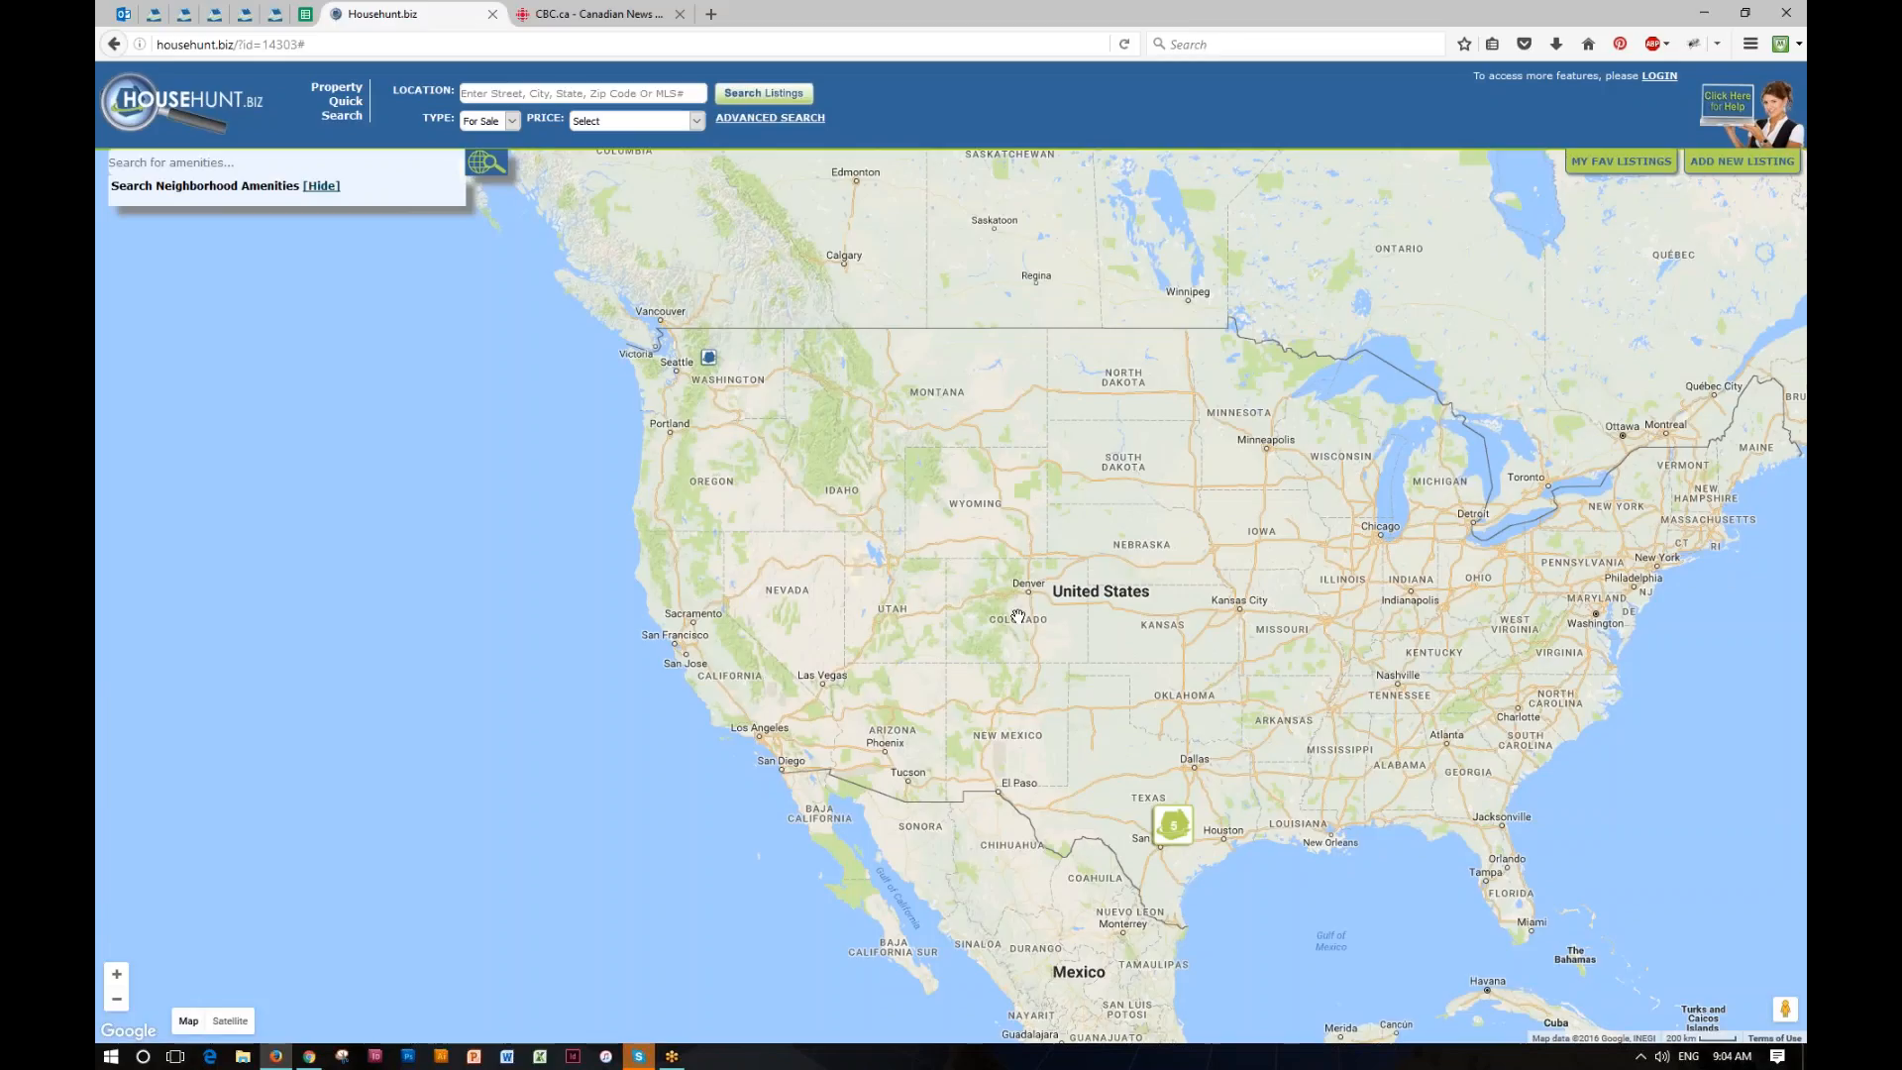
{"action": "left_click", "coordinate": [709, 358]}
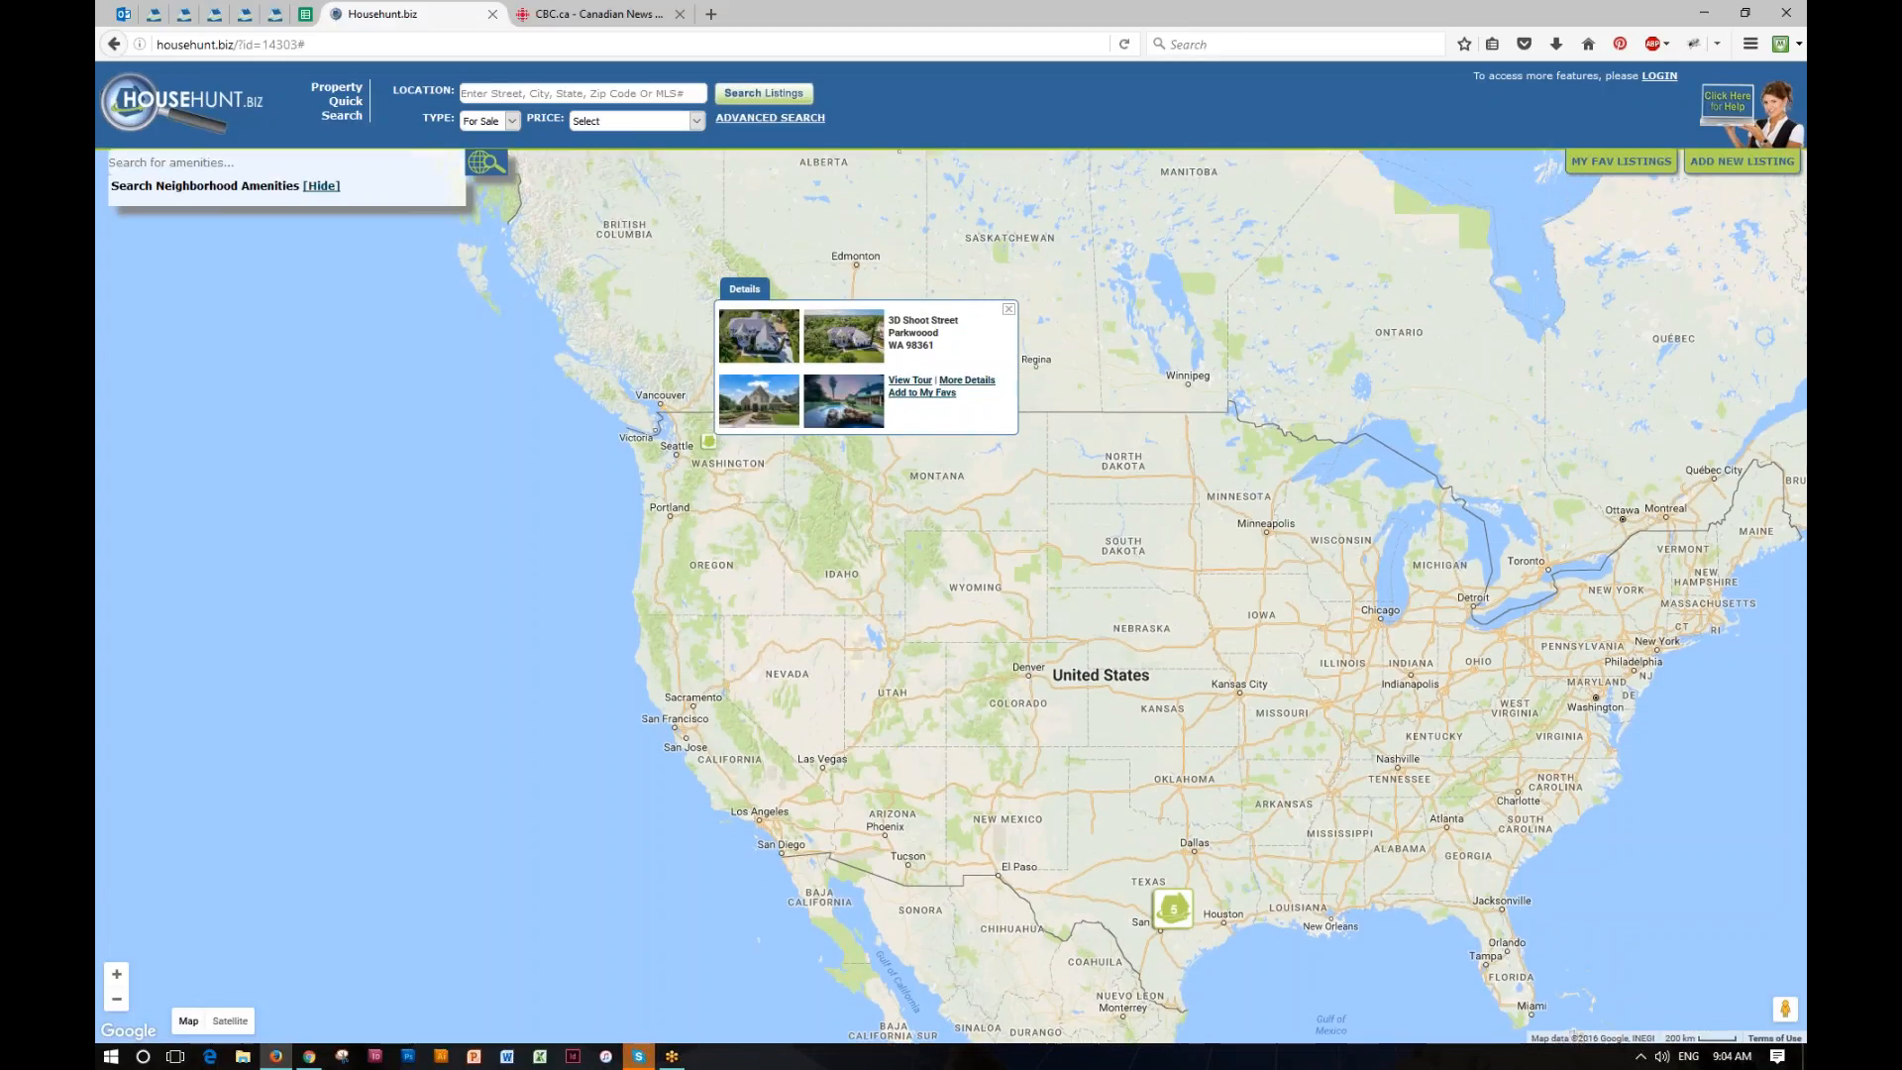
{"action": "left_click_drag", "start_coordinate": [1087, 822], "coordinate": [1027, 560]}
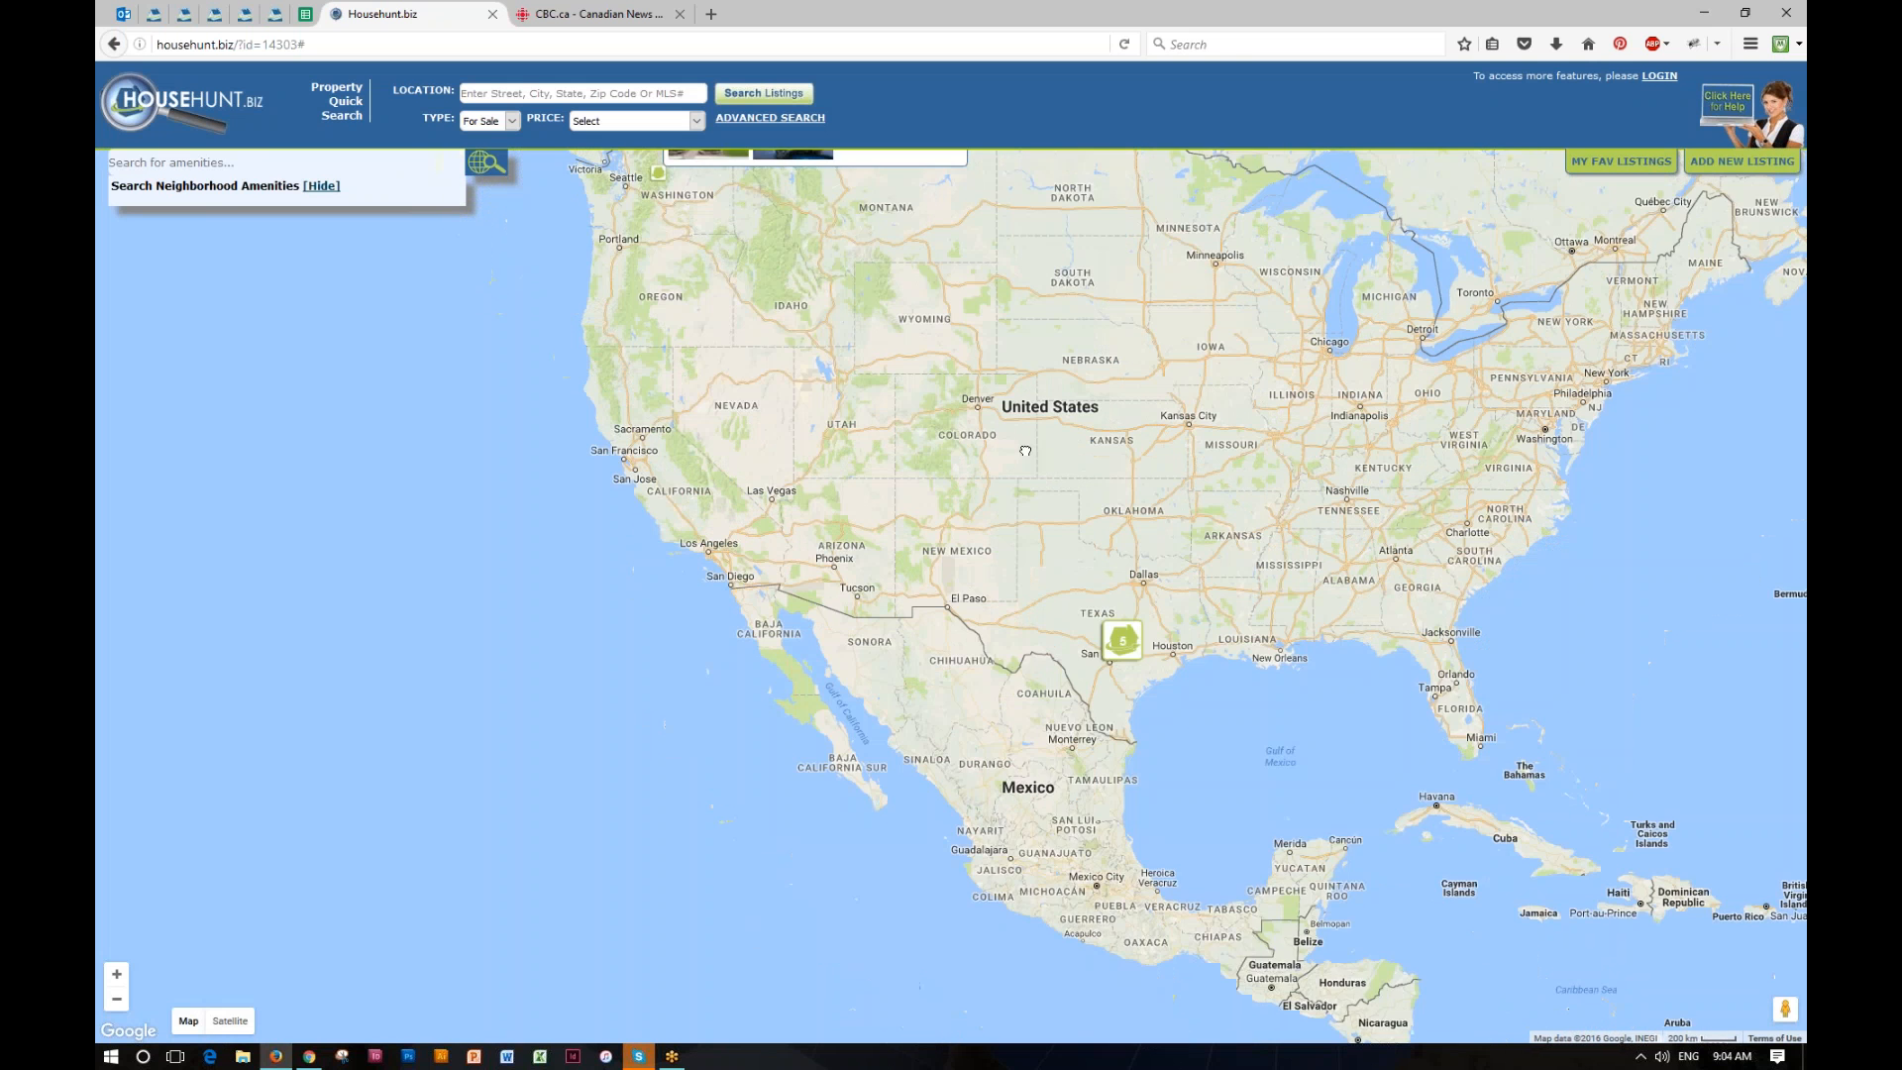
Step: Zoom the map to Texas, browse the grouped Austin listings, and view and close the first listing's tour
{"action": "left_click", "coordinate": [1103, 506]}
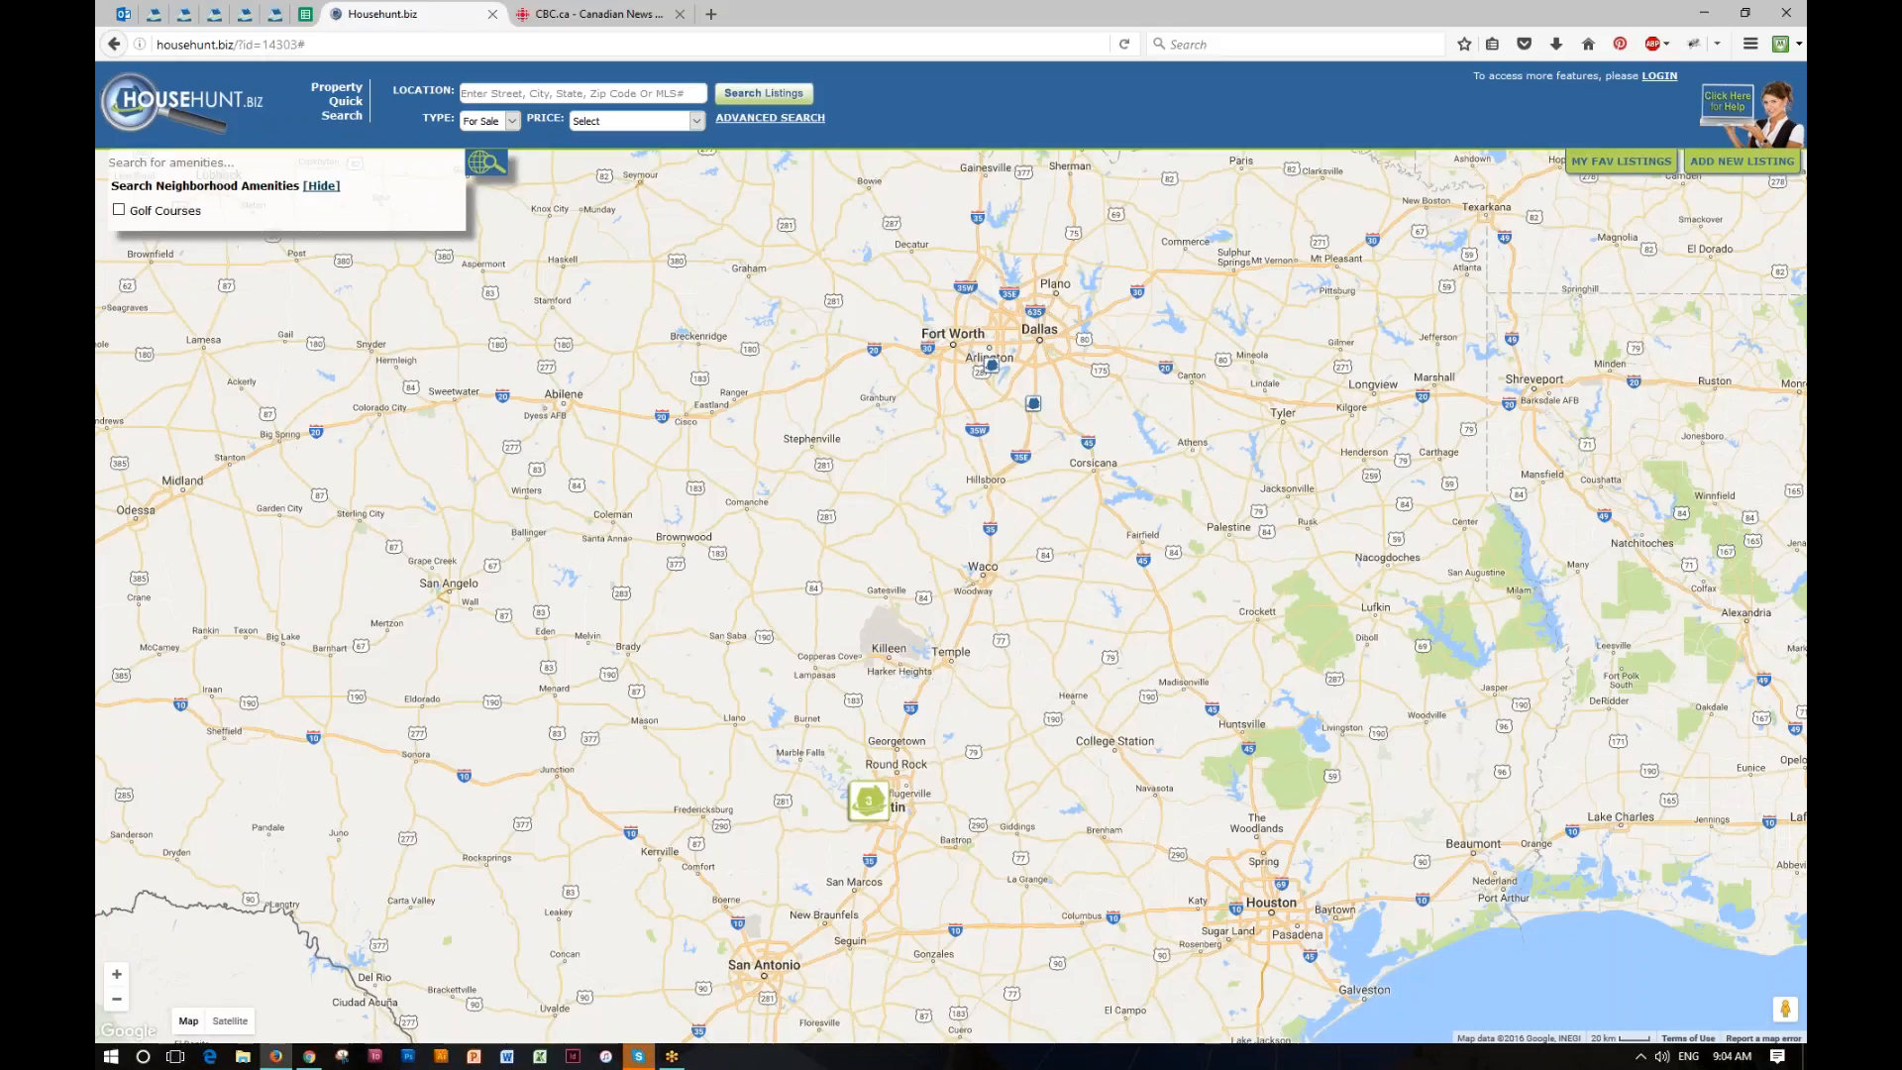
{"action": "left_click_drag", "start_coordinate": [946, 758], "coordinate": [967, 638]}
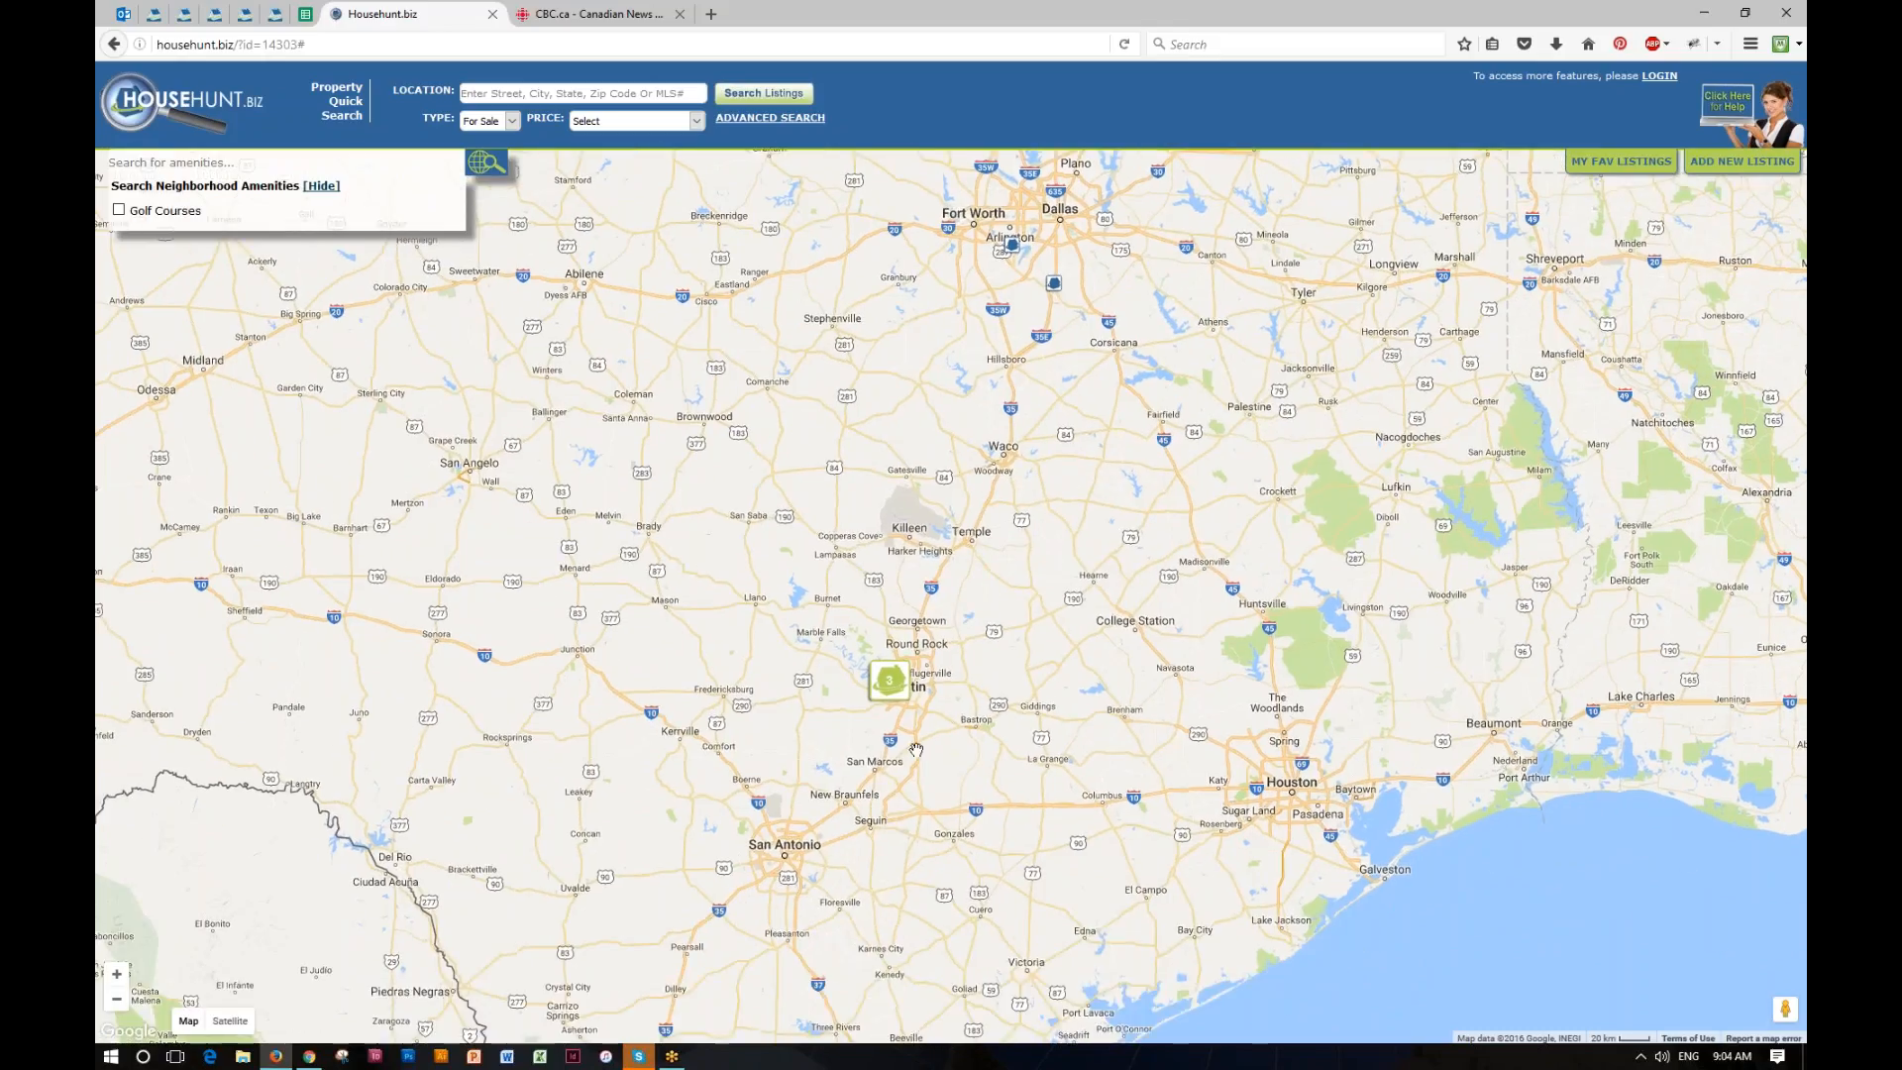
{"action": "left_click", "coordinate": [889, 684]}
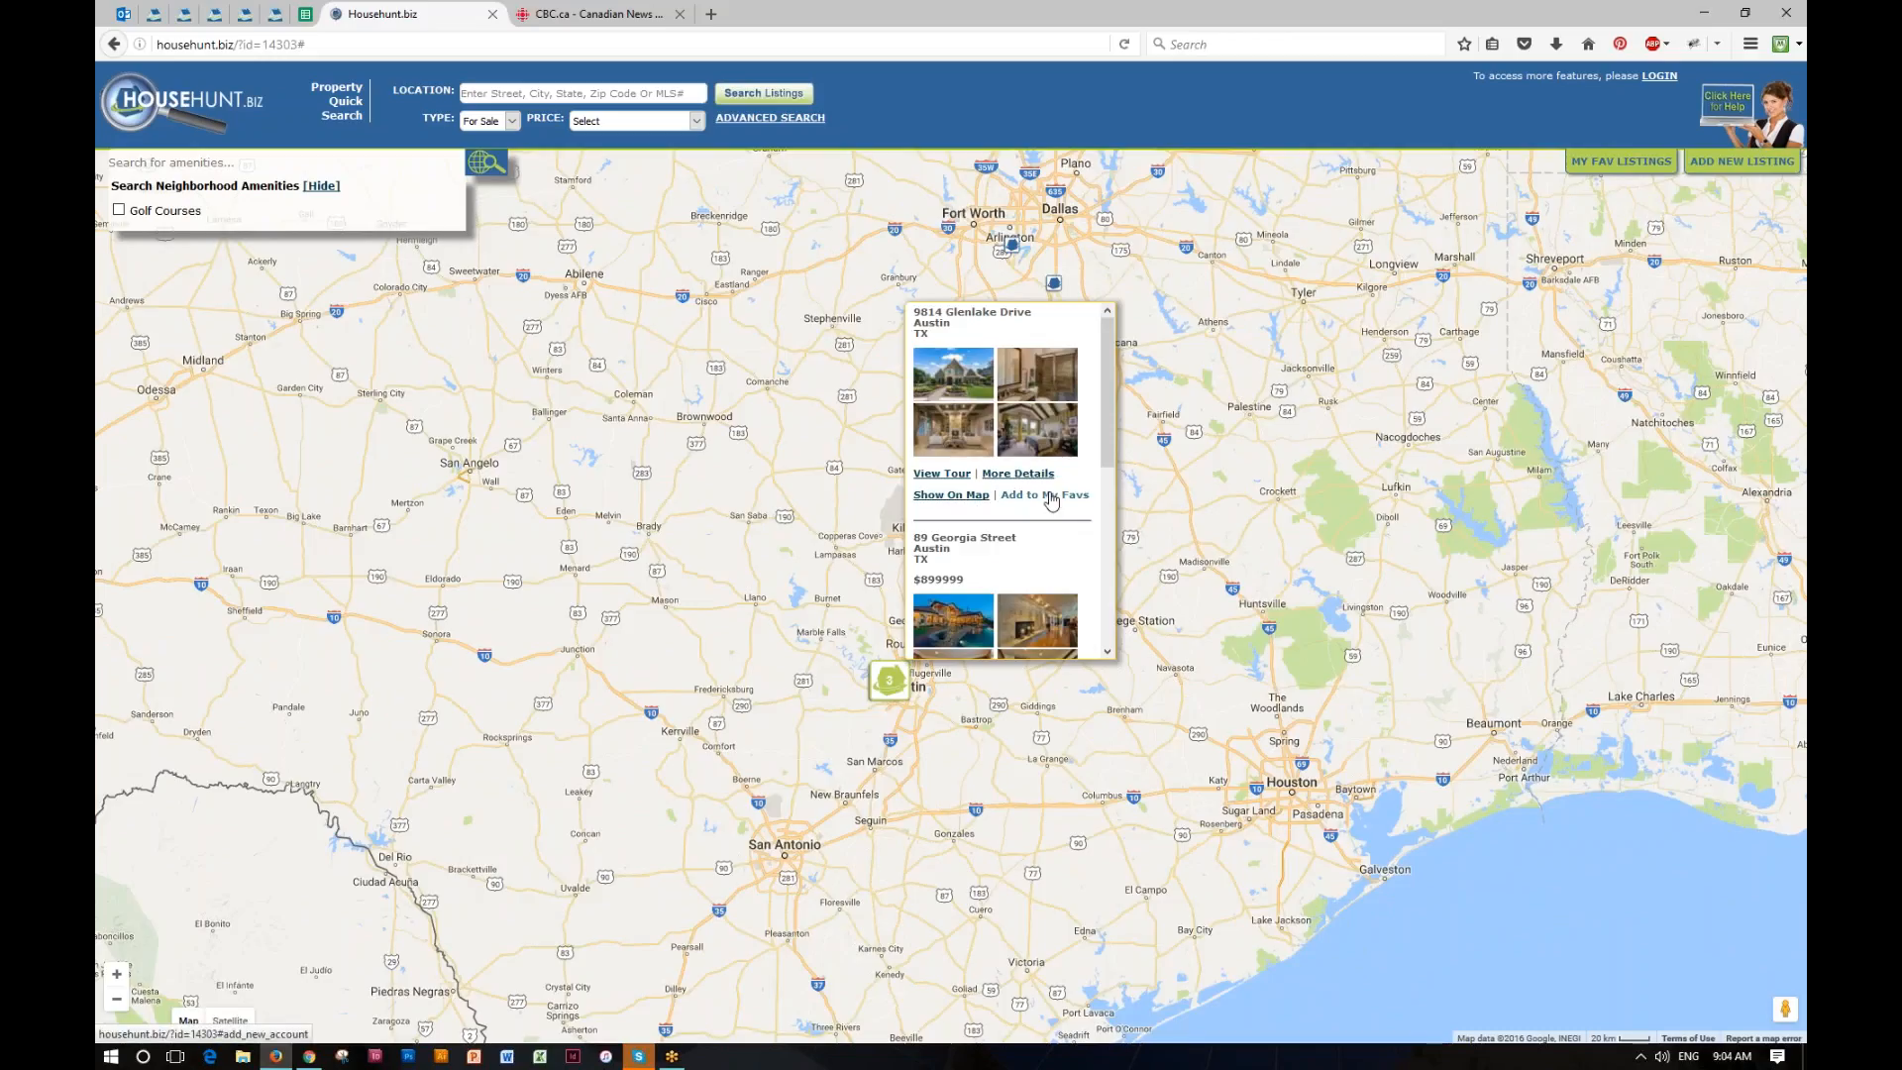
{"action": "scroll", "coordinate": [1052, 501], "scroll_direction": "down", "scroll_amount": 3}
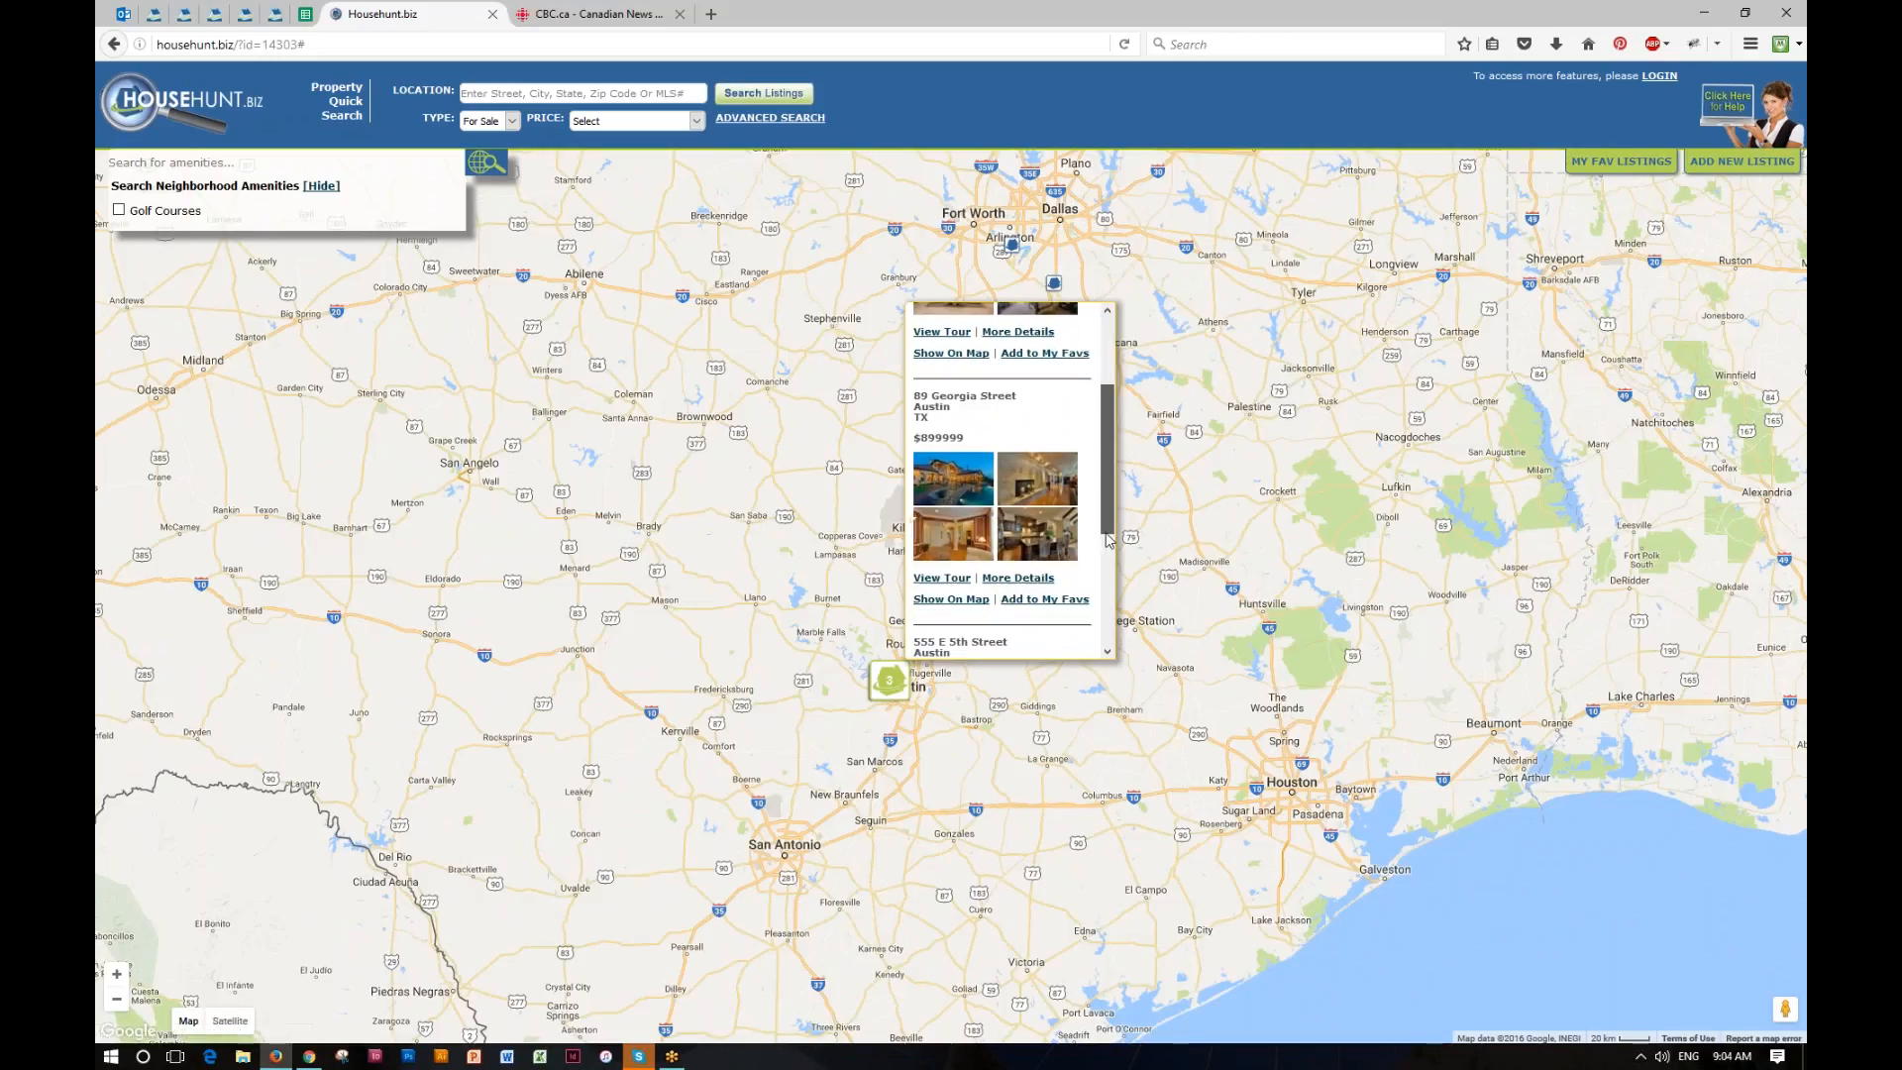
{"action": "scroll", "coordinate": [1052, 500], "scroll_direction": "up", "scroll_amount": 2}
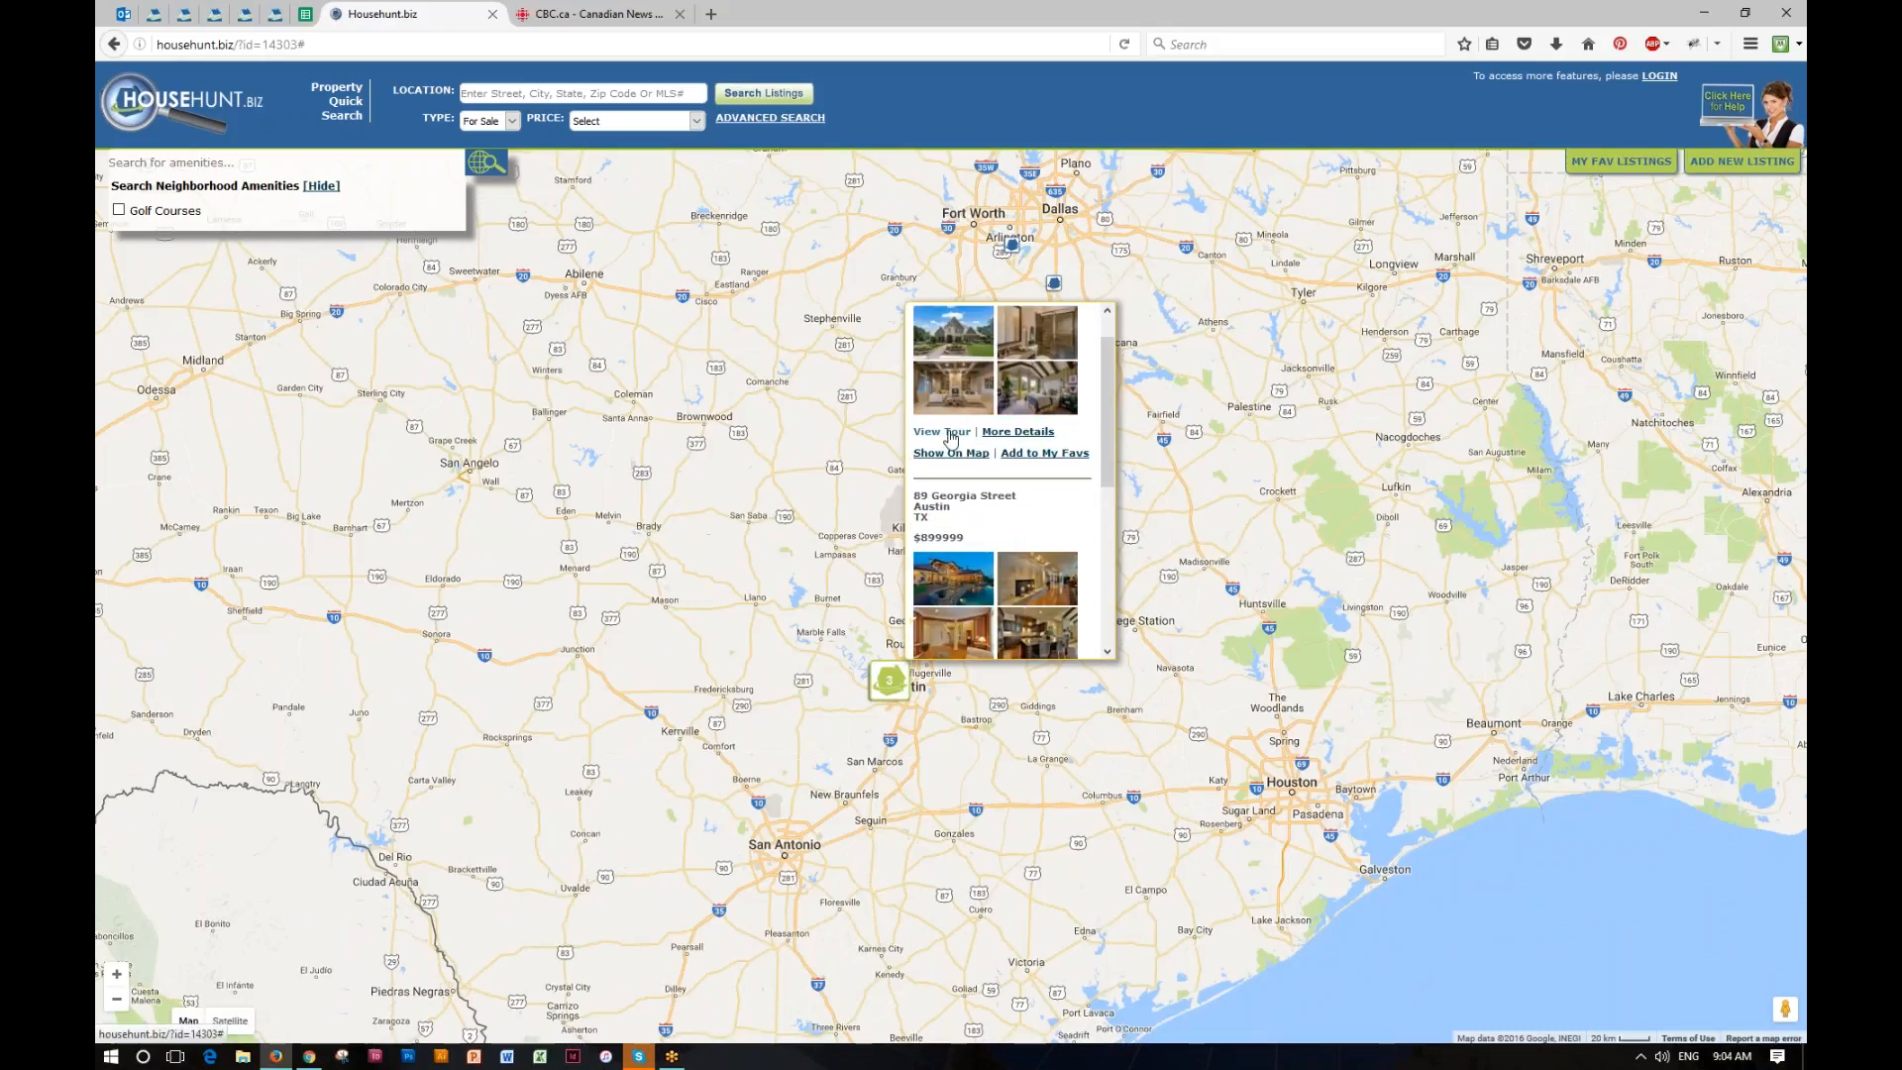
{"action": "left_click", "coordinate": [942, 432]}
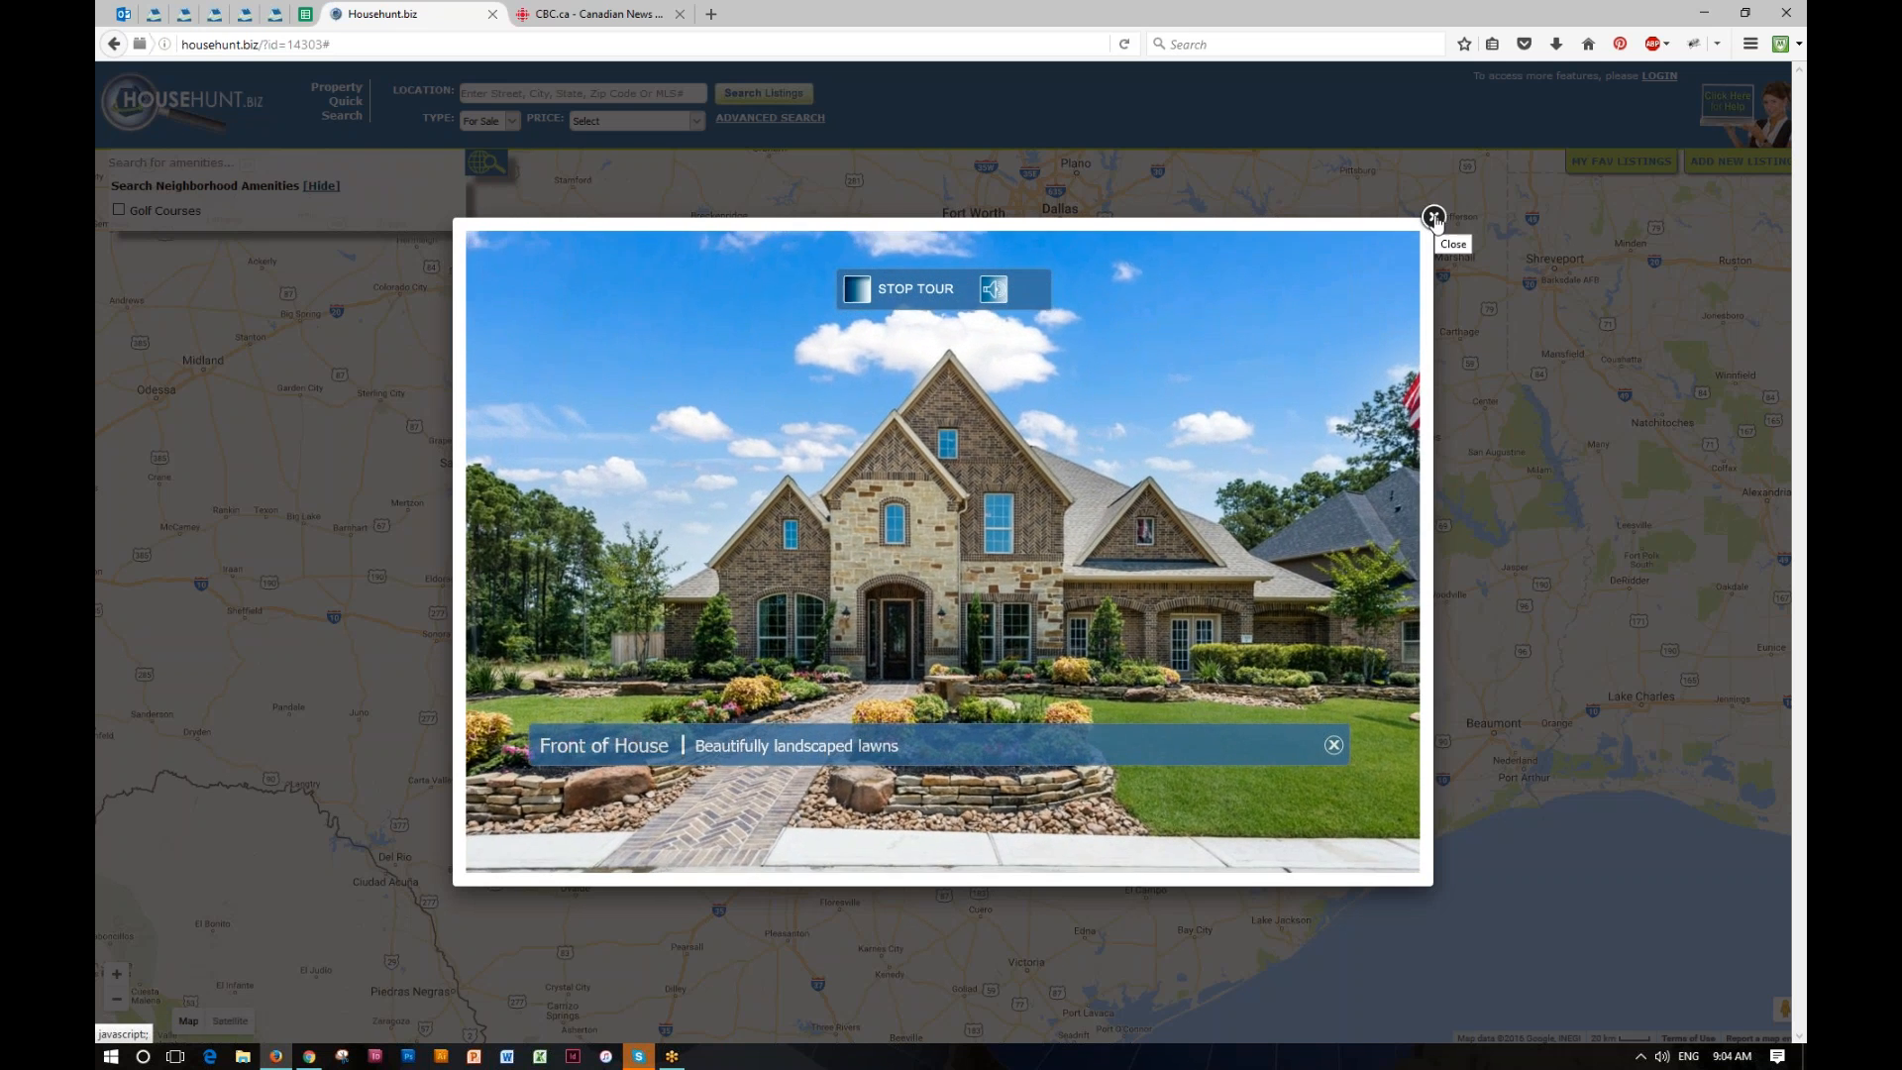
{"action": "left_click", "coordinate": [1434, 217]}
Step: Expand the details of the $899999 listing in the Austin group and close the listings pop-up
{"action": "left_click", "coordinate": [888, 679]}
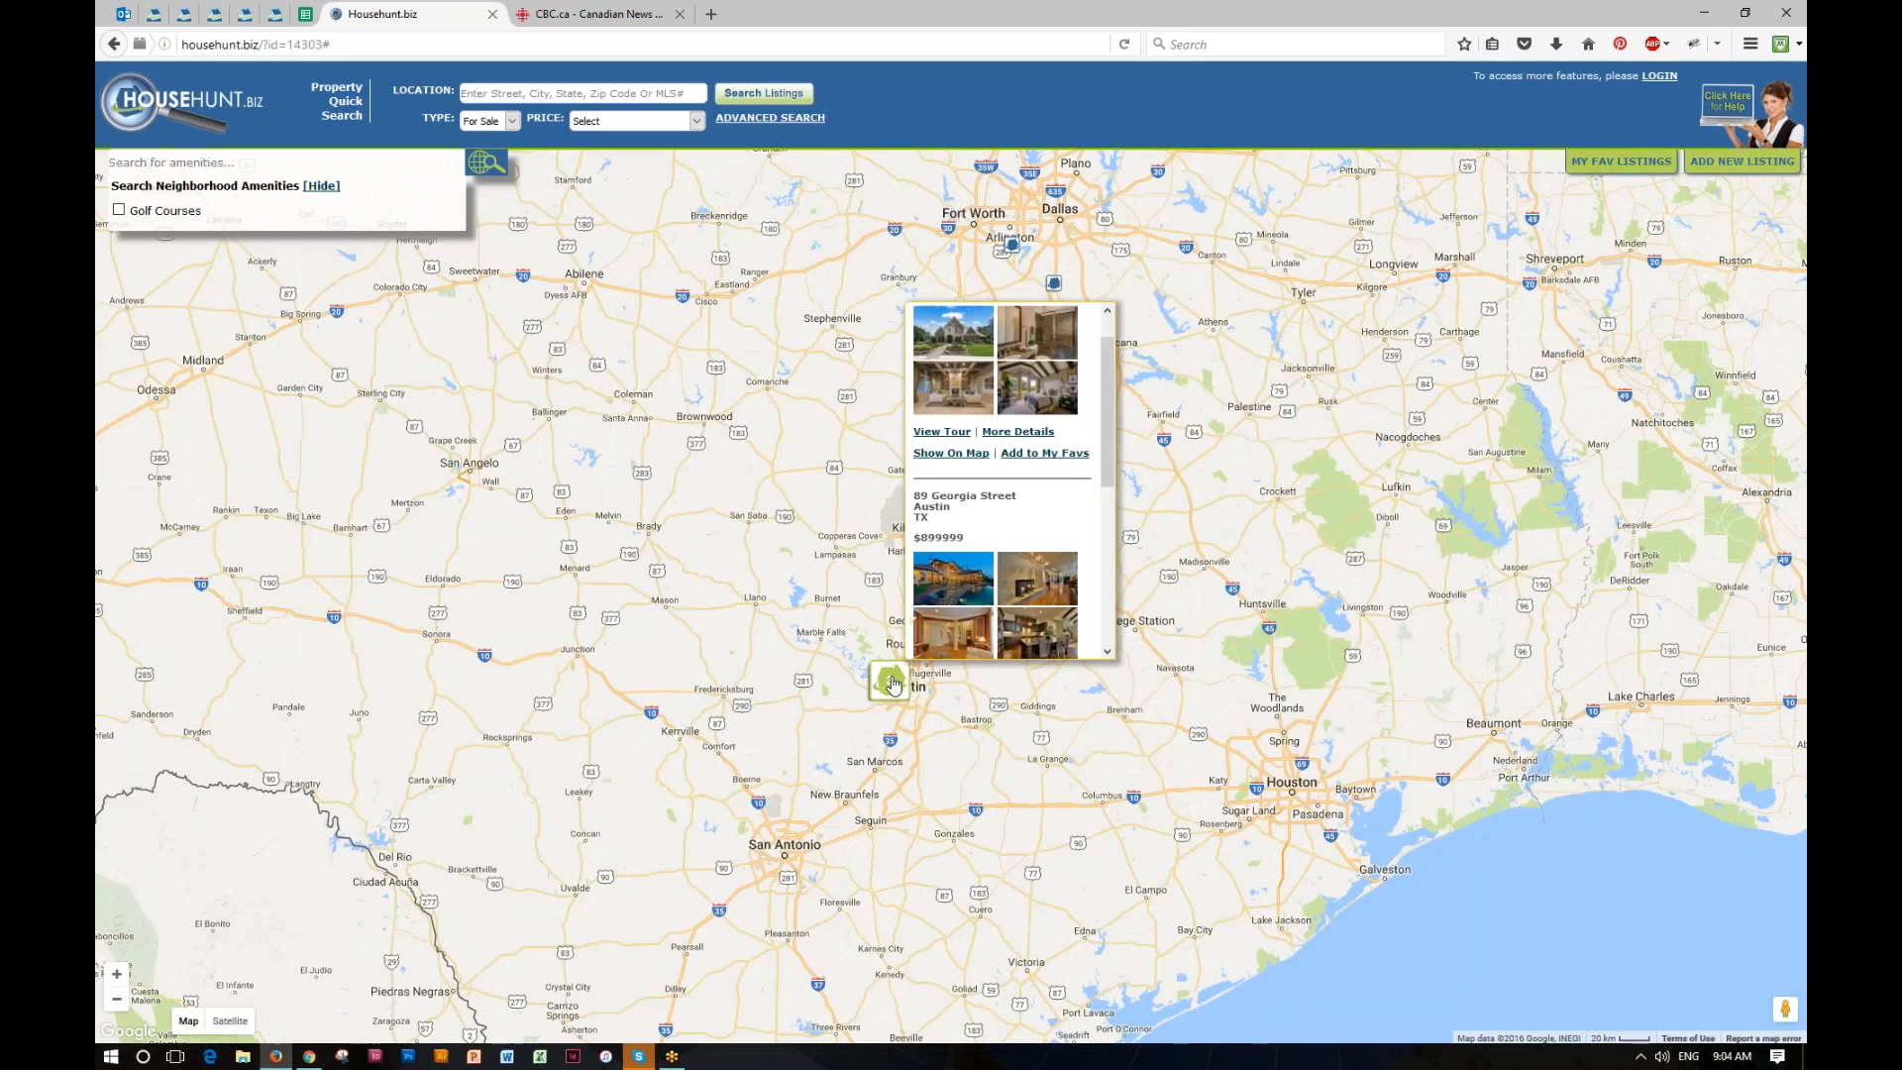
{"action": "scroll", "coordinate": [1107, 452], "scroll_direction": "down", "scroll_amount": 3}
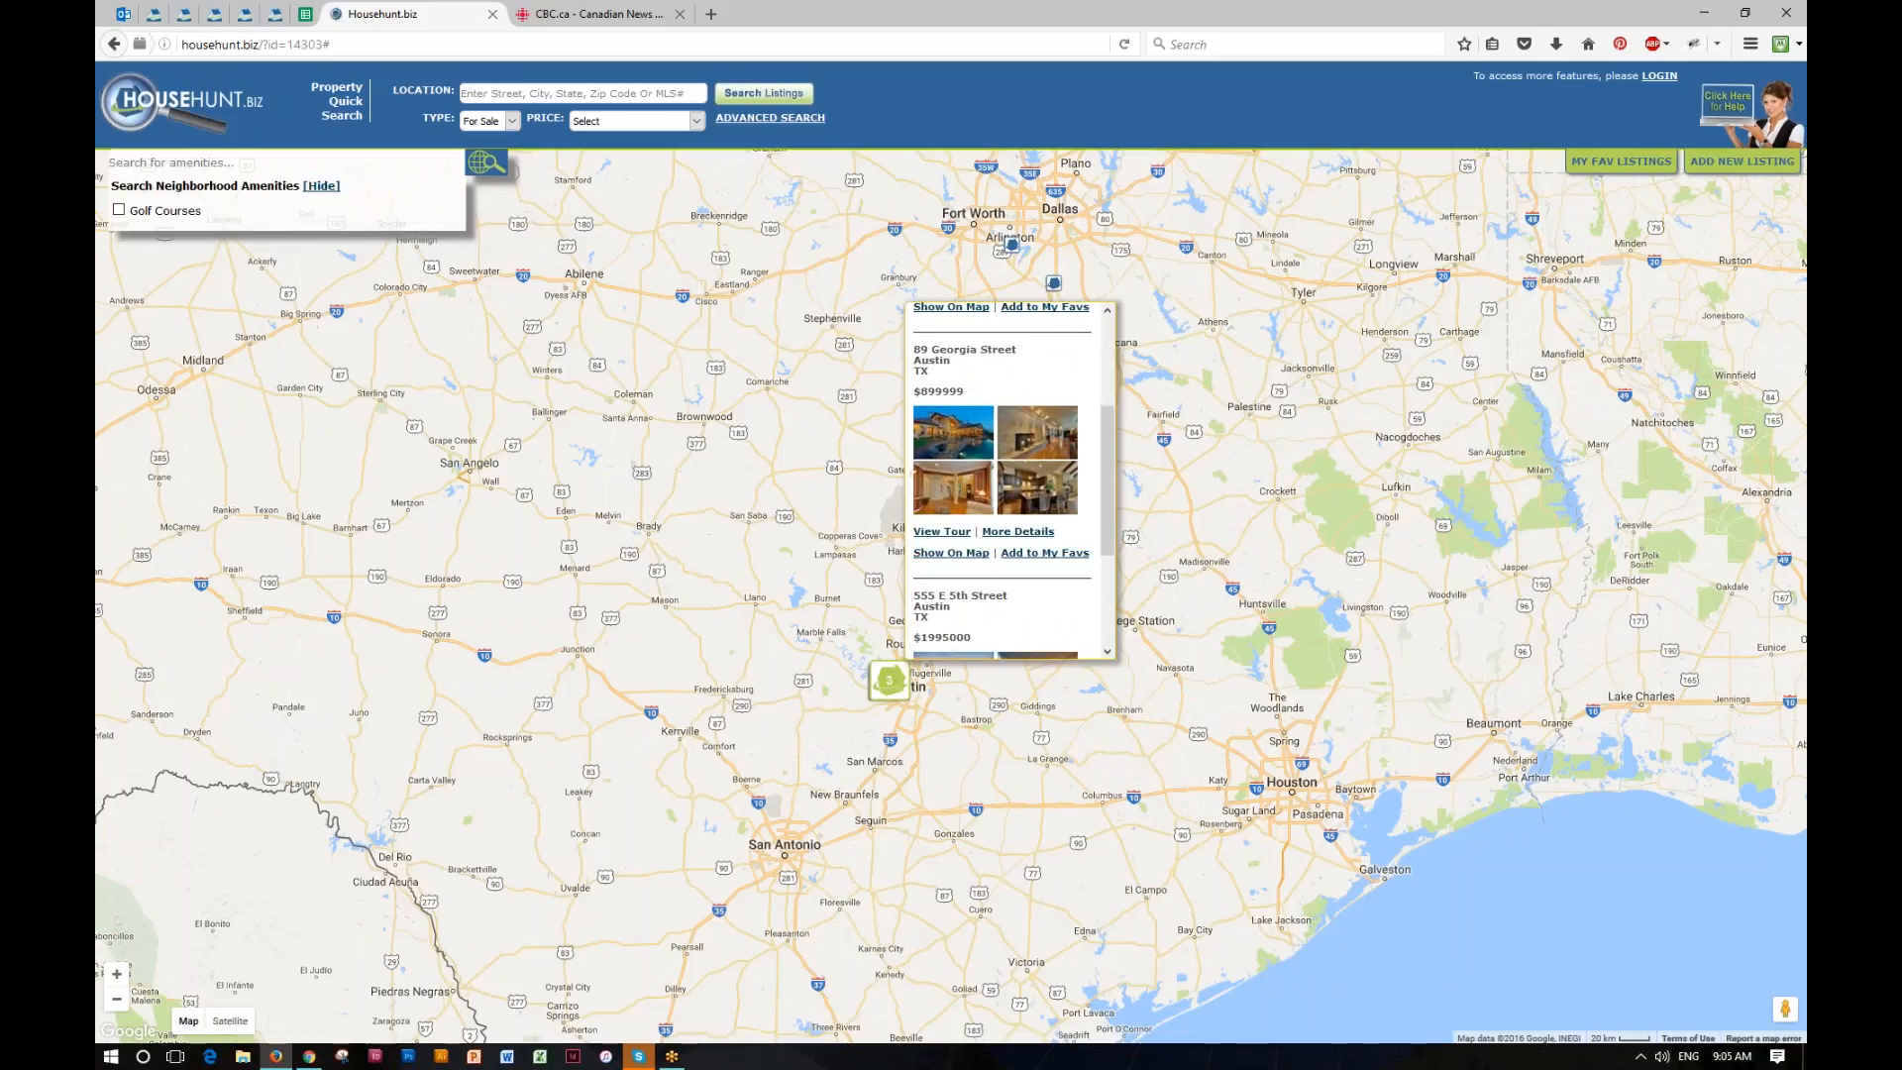
{"action": "left_click", "coordinate": [1018, 532]}
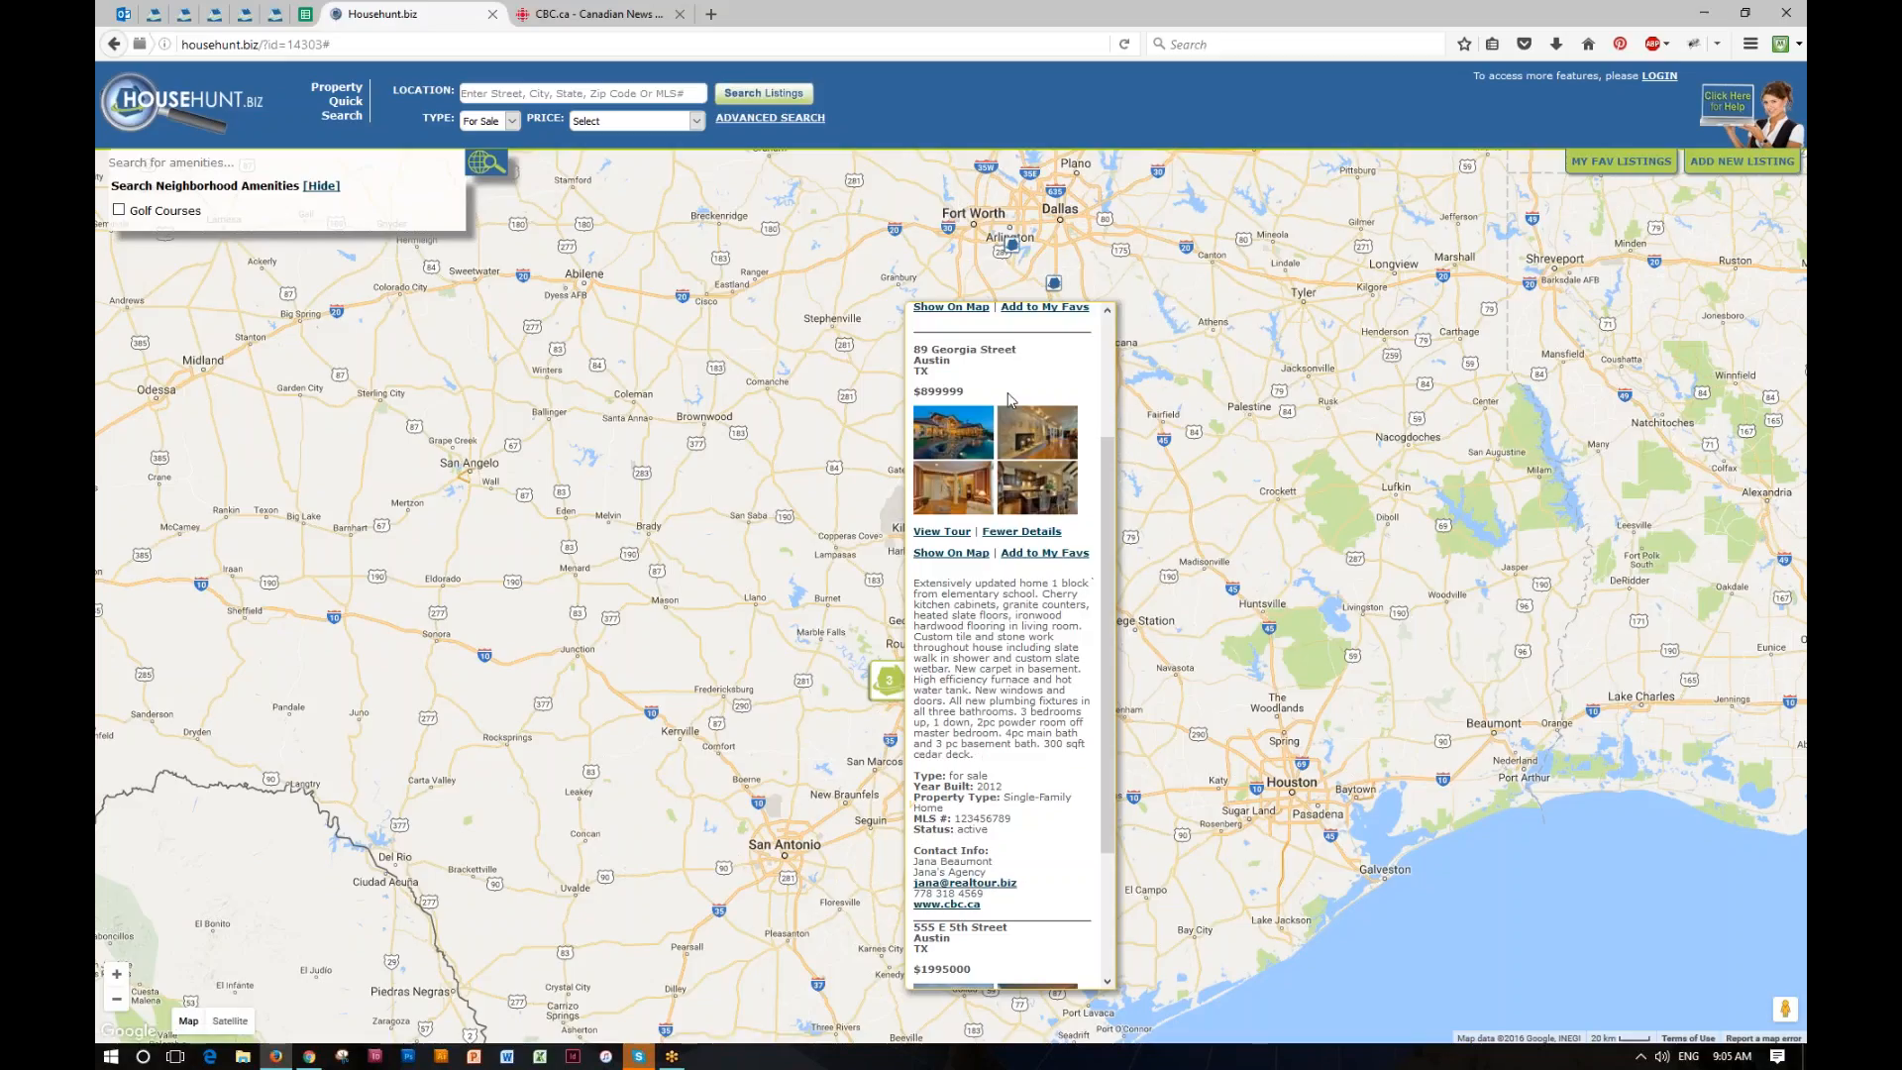
{"action": "scroll", "coordinate": [1108, 492], "scroll_direction": "up", "scroll_amount": 5}
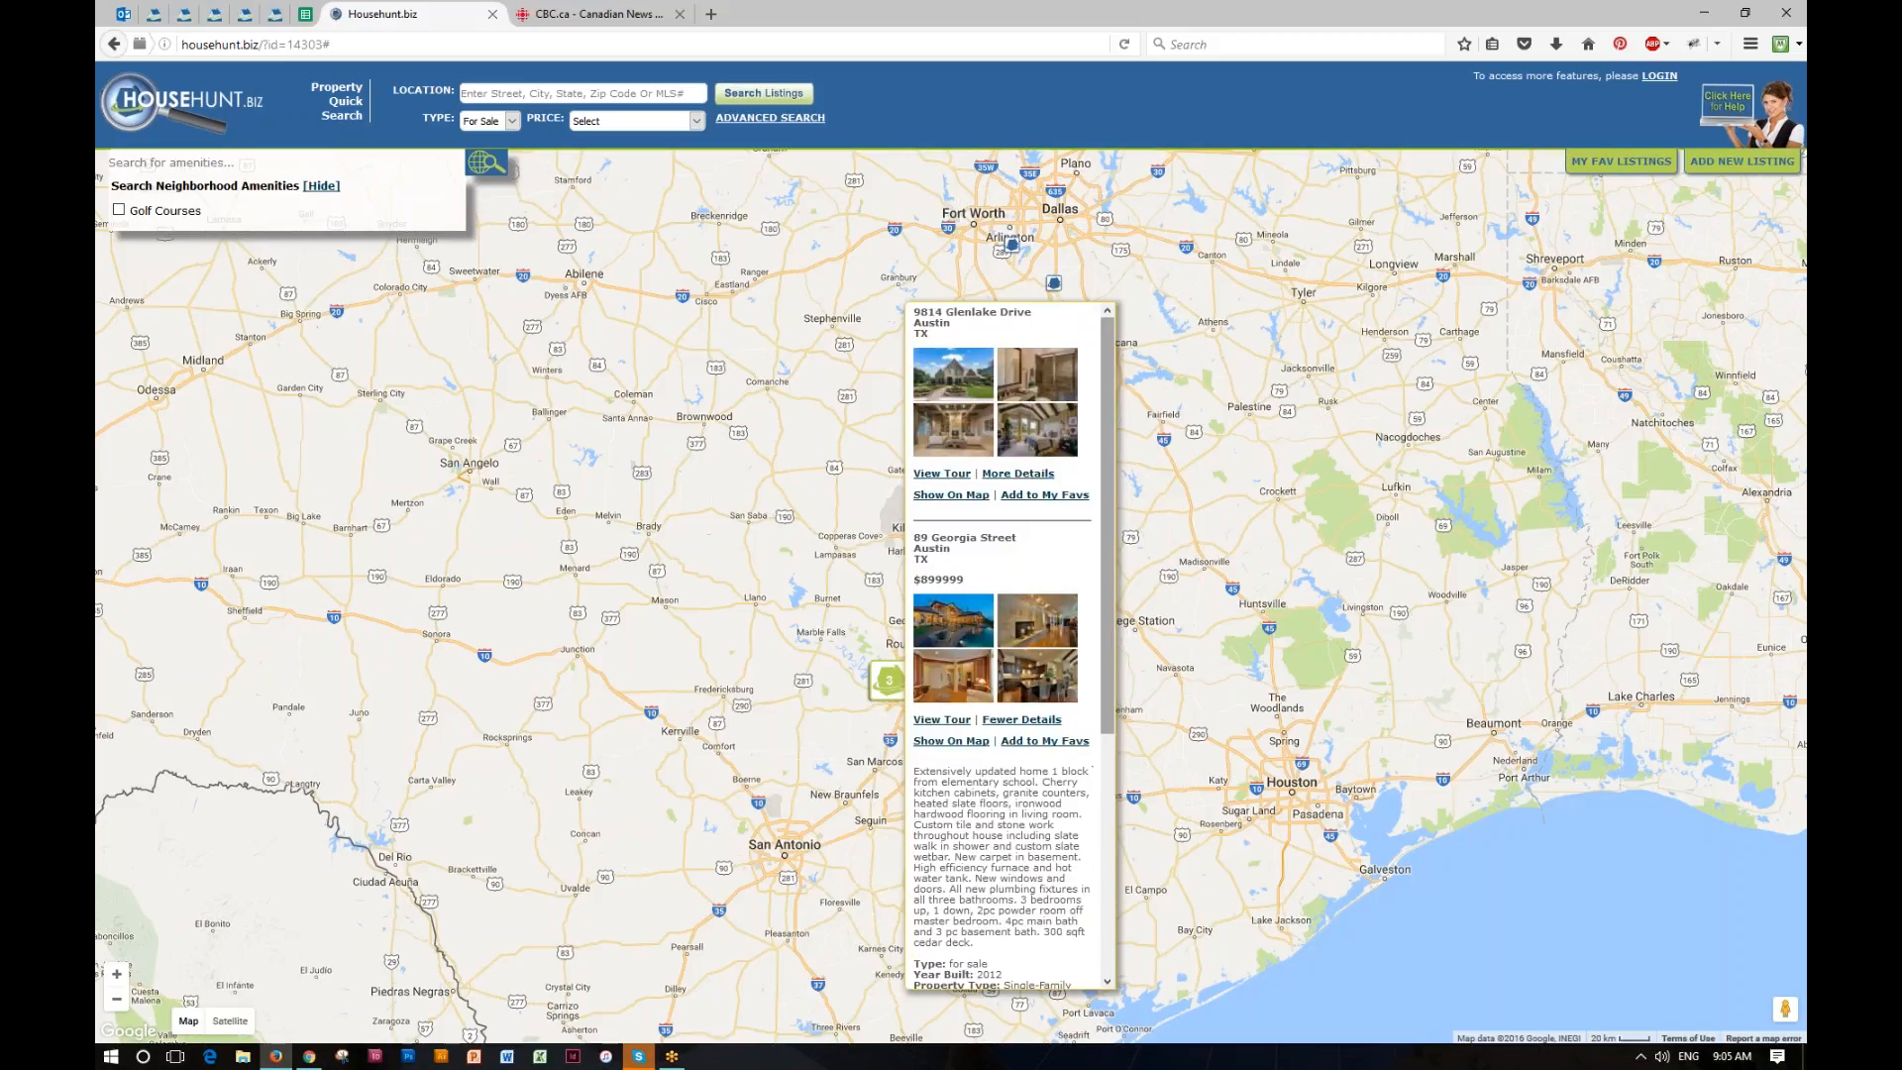
{"action": "left_click", "coordinate": [1144, 578]}
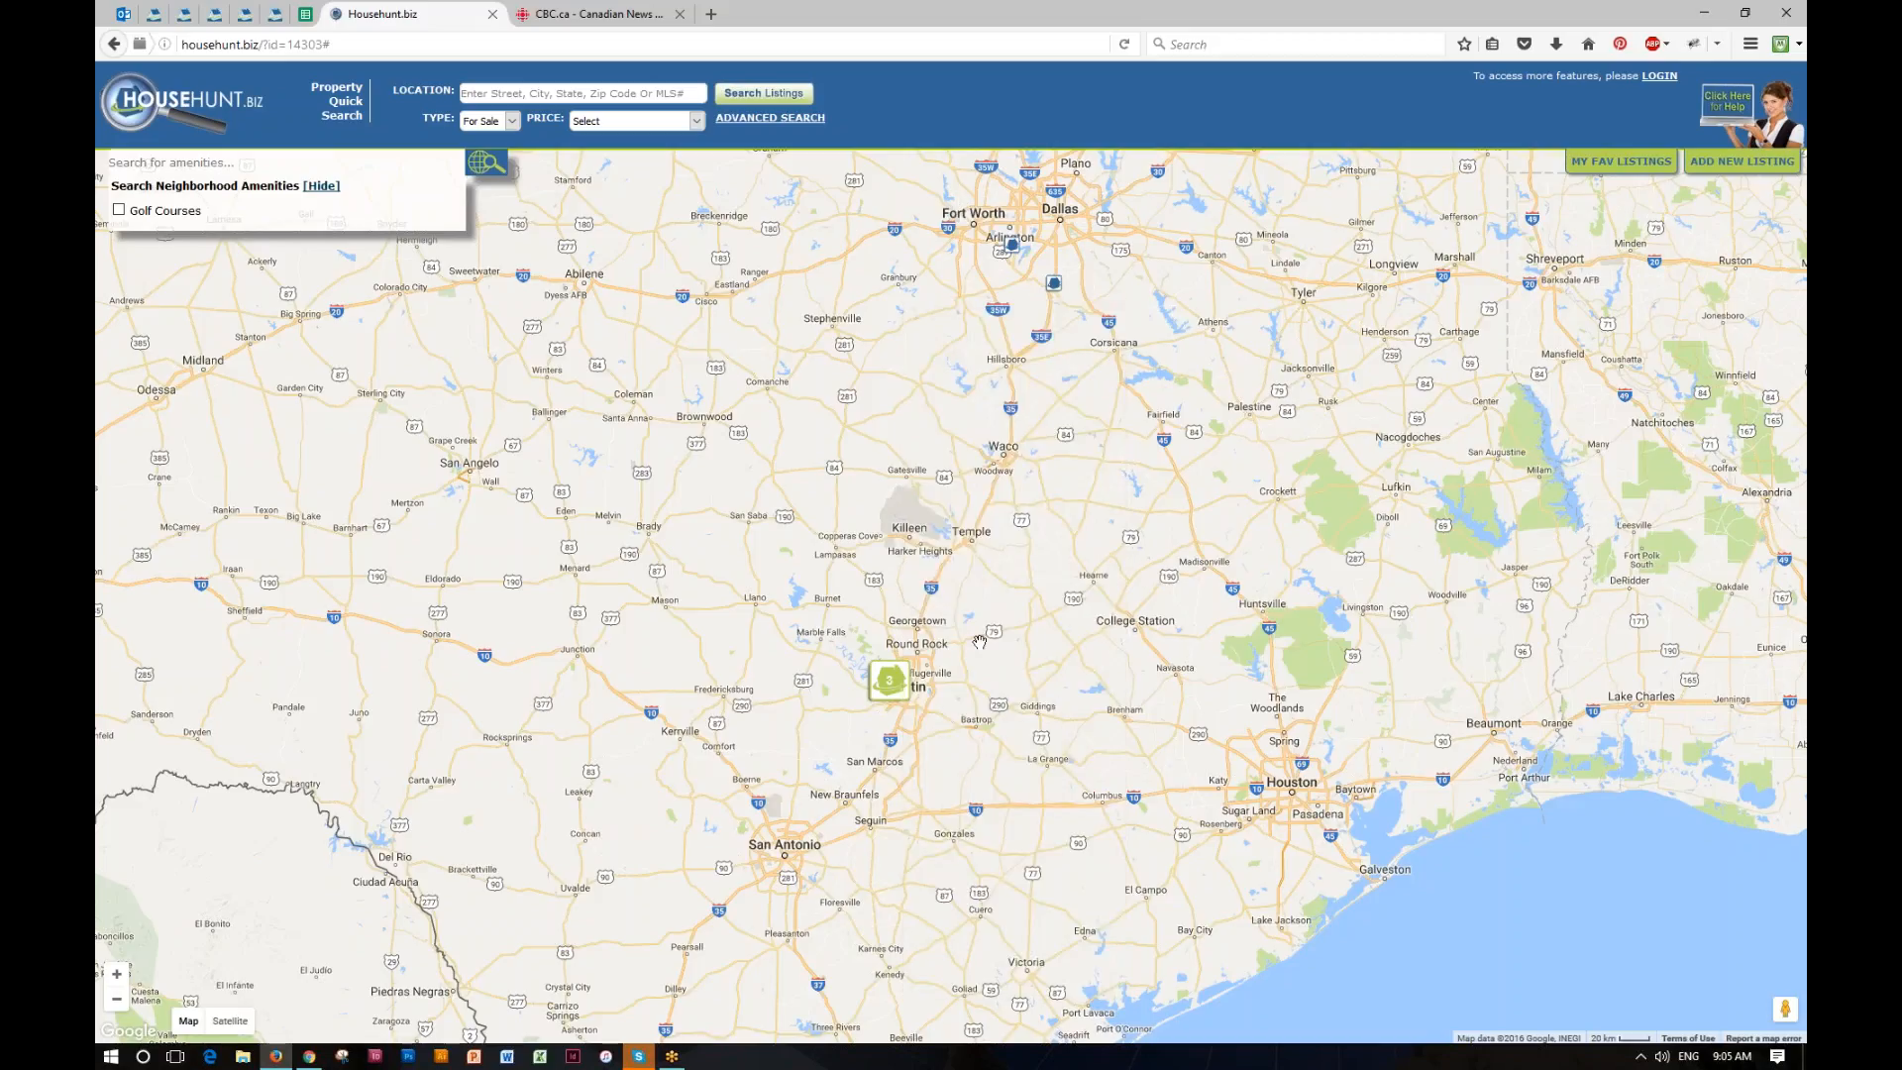
{"action": "left_click", "coordinate": [898, 689]}
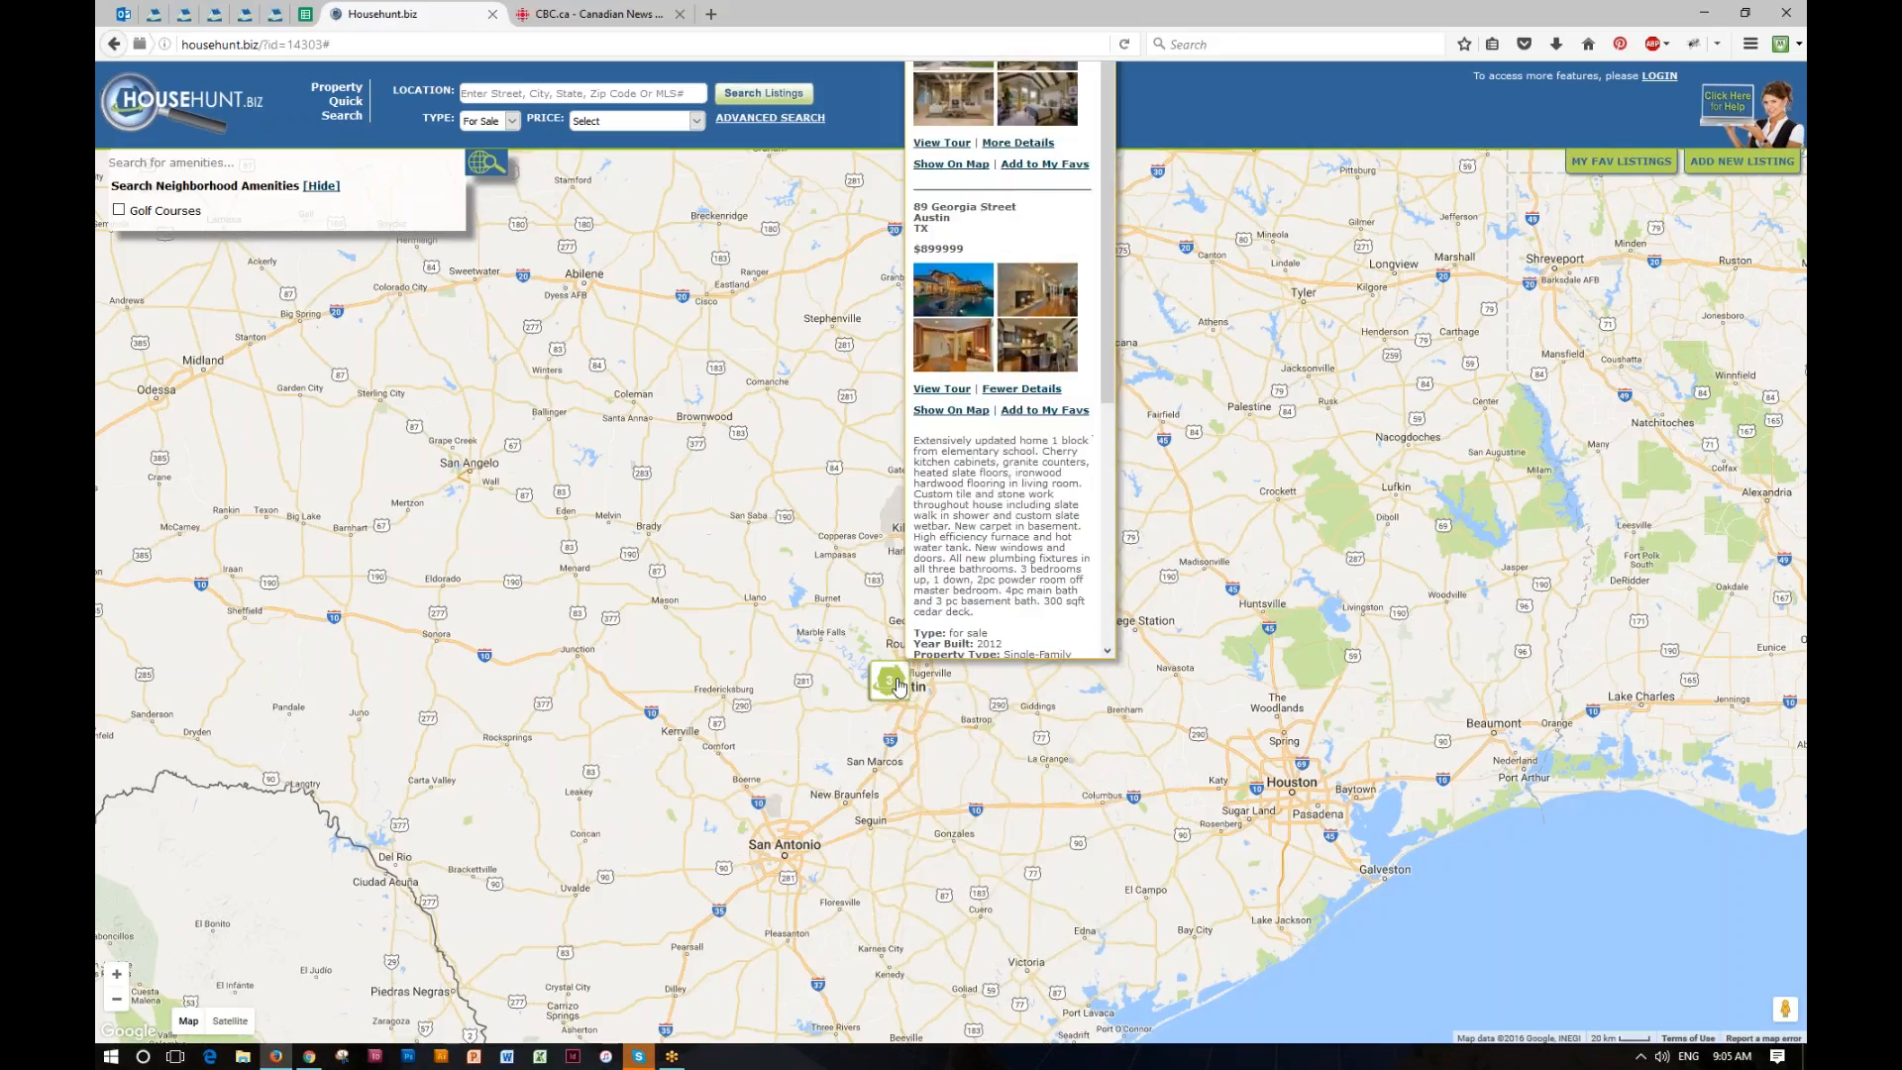
{"action": "left_click", "coordinate": [773, 607]}
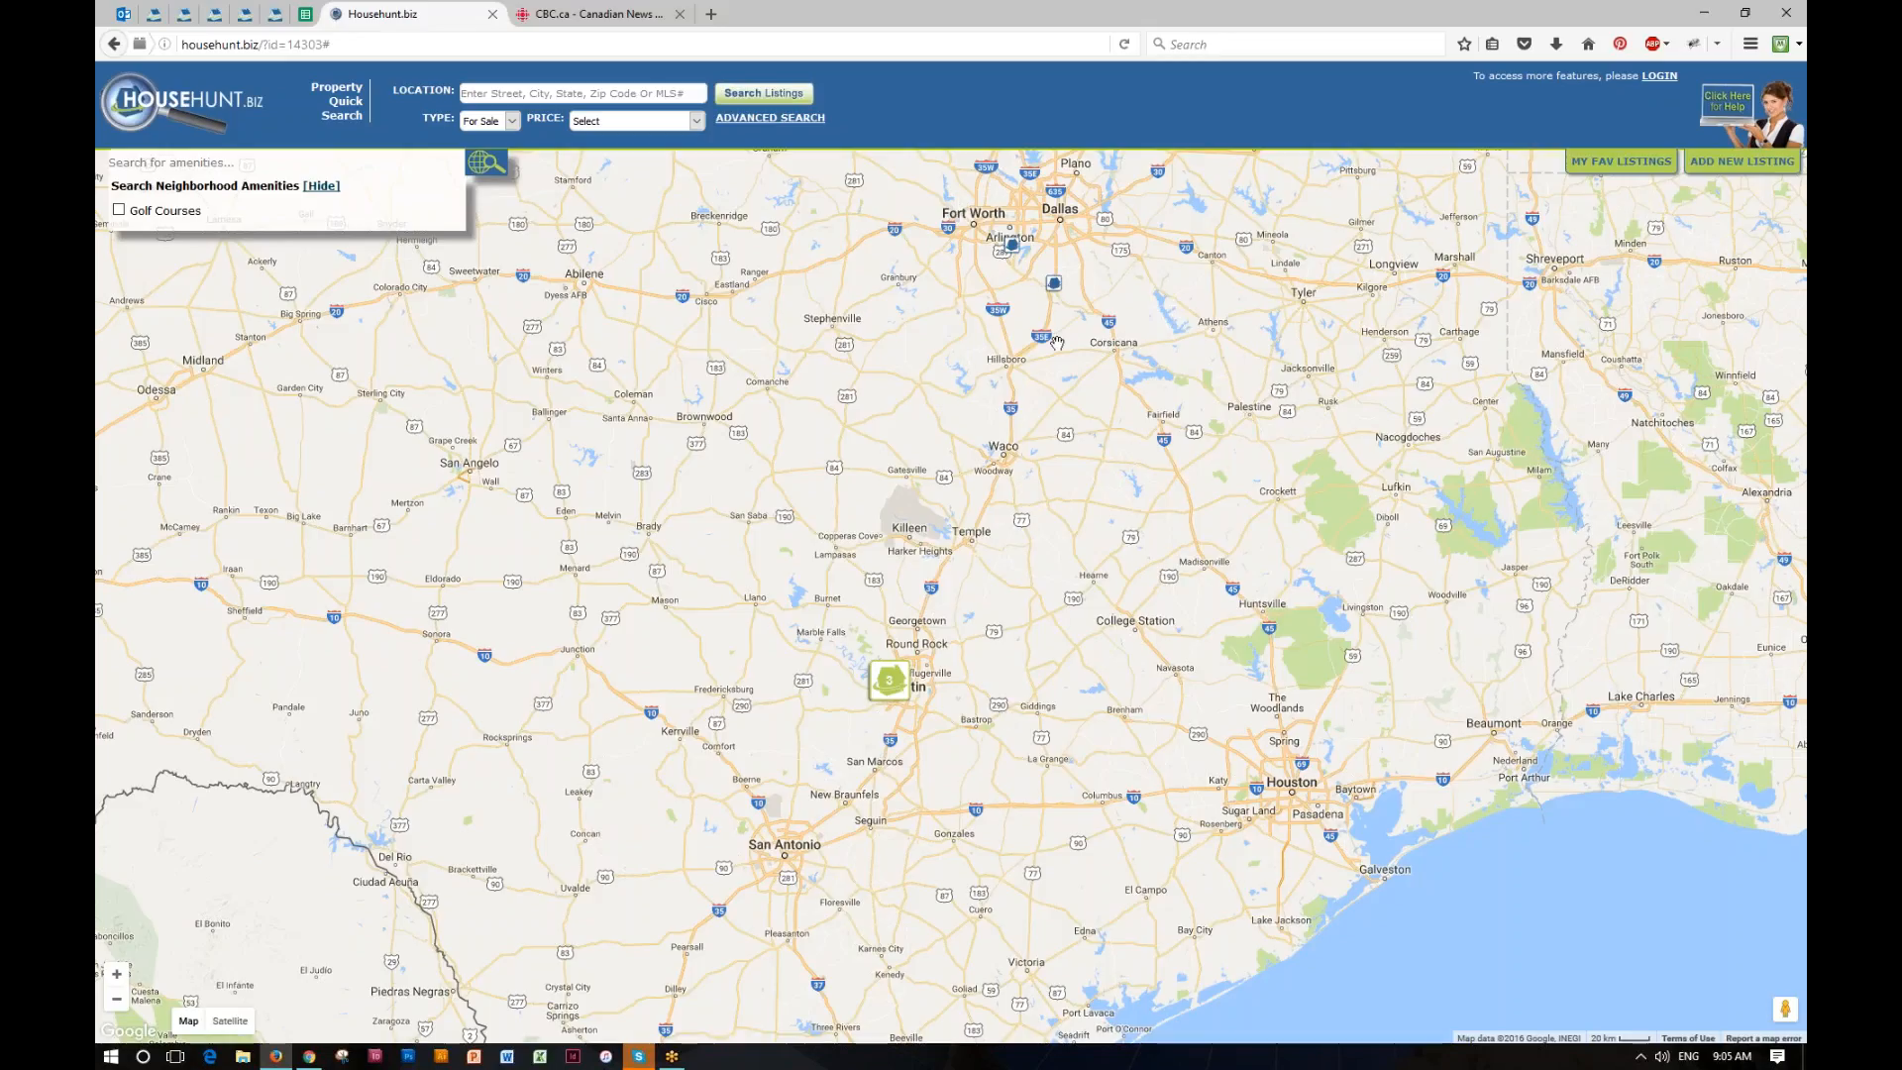
Step: Preview the listing south of Dallas, zoom in on the Austin area and close the House Hunt Map to return to the signature editor
{"action": "left_click", "coordinate": [1053, 283]}
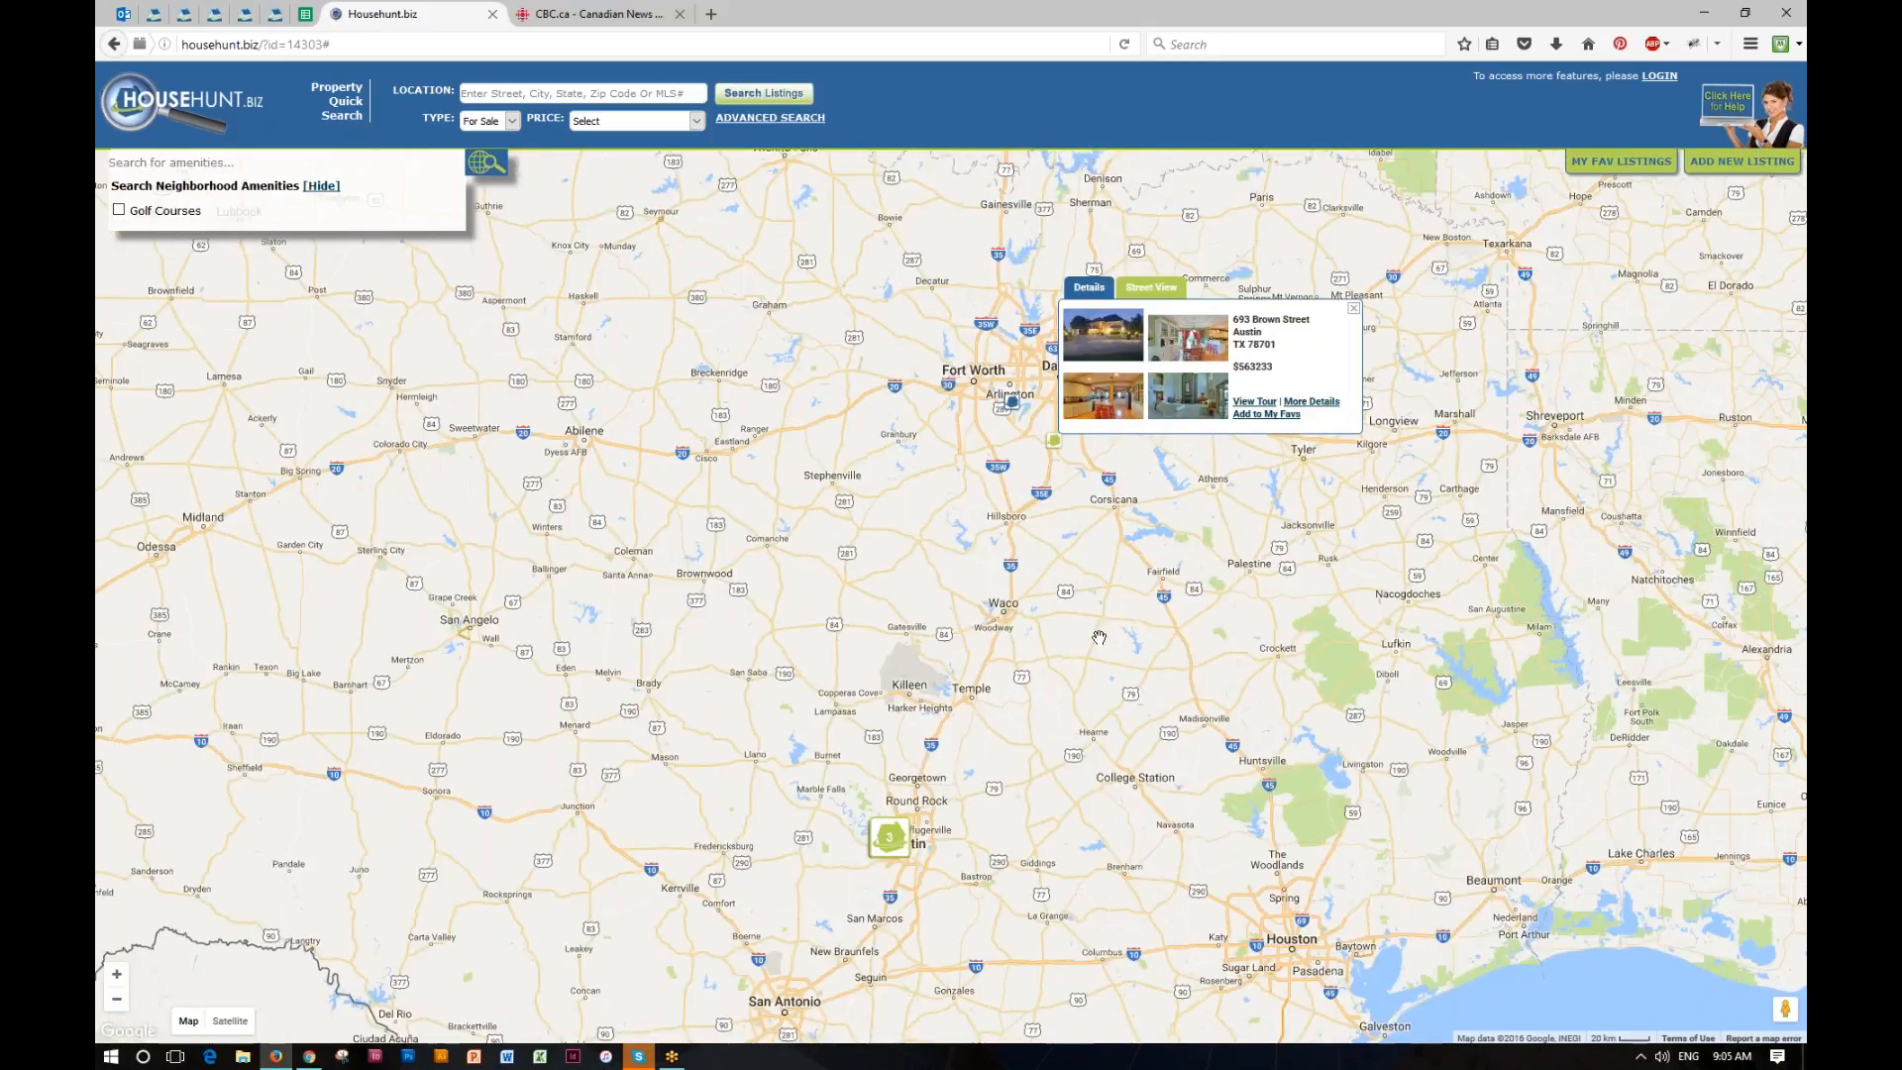
{"action": "left_click_drag", "start_coordinate": [1099, 637], "coordinate": [1138, 440]}
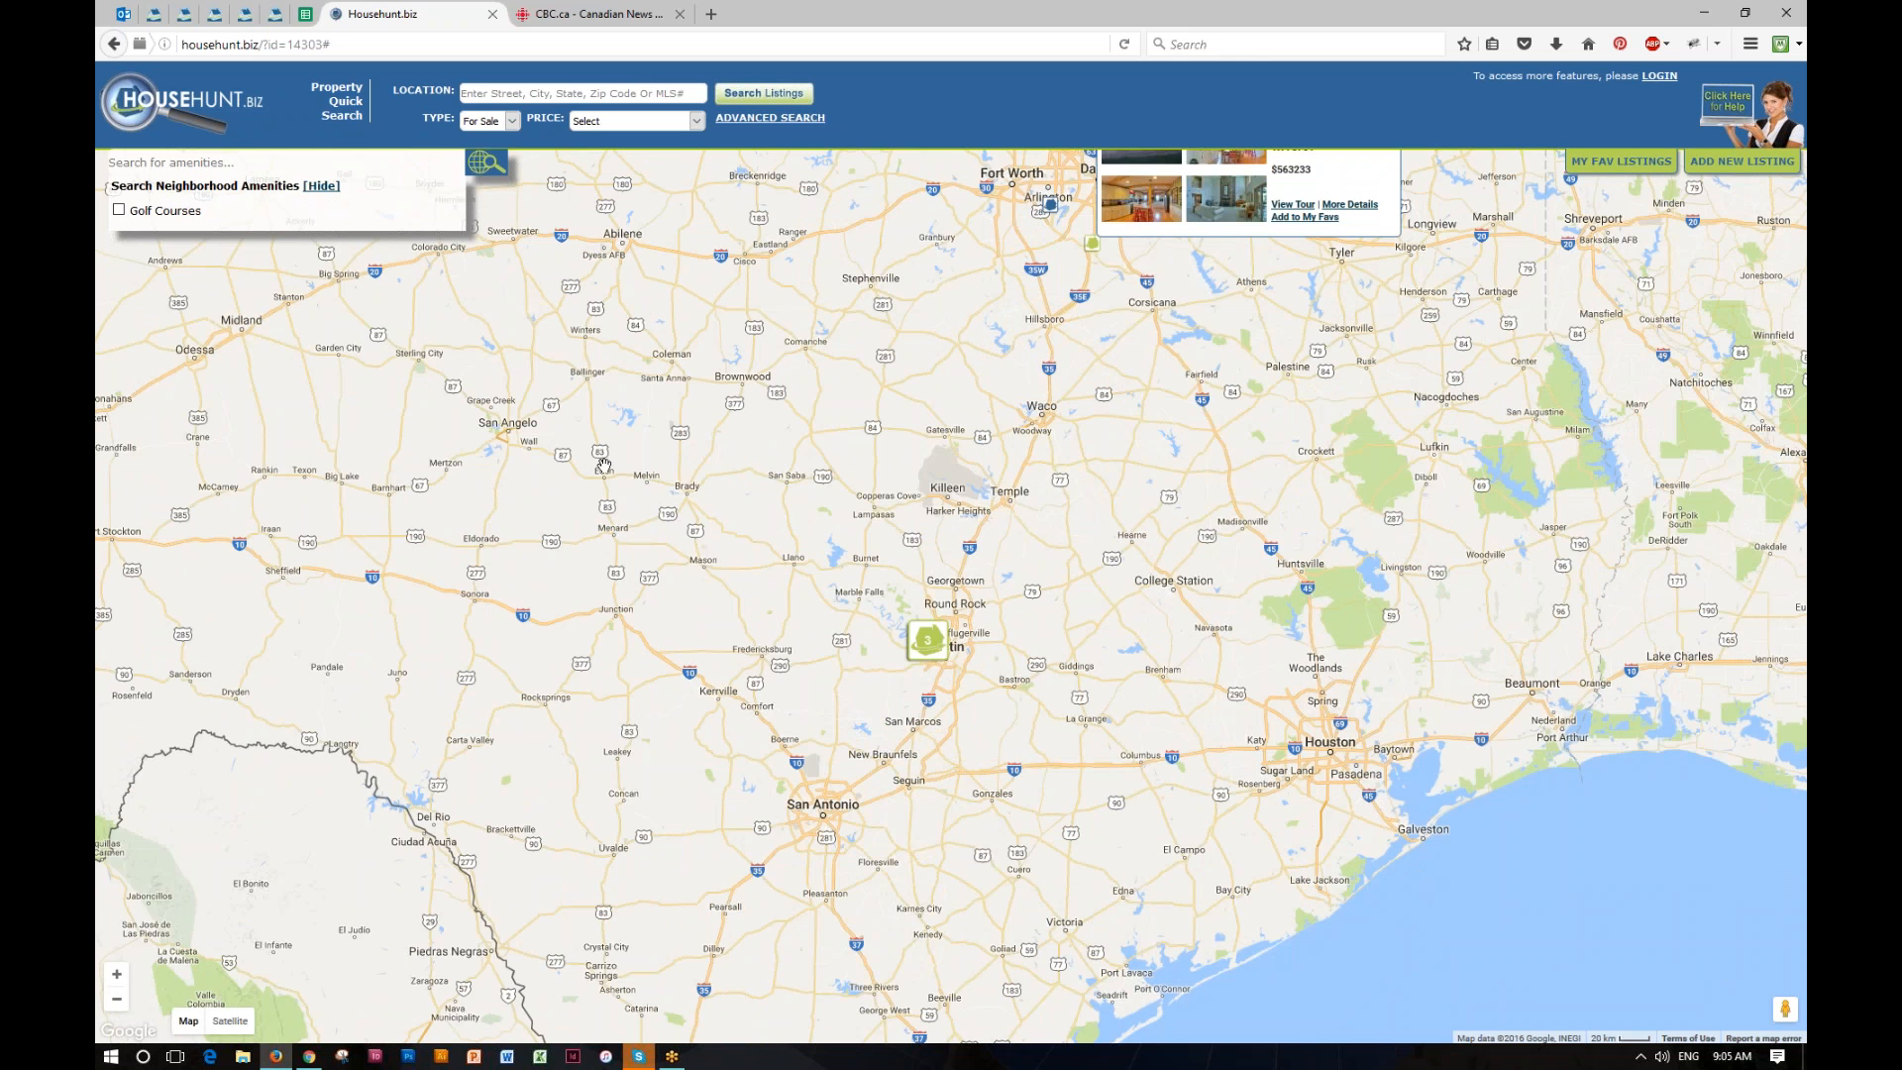
{"action": "scroll", "coordinate": [564, 501], "scroll_direction": "up", "scroll_amount": 2}
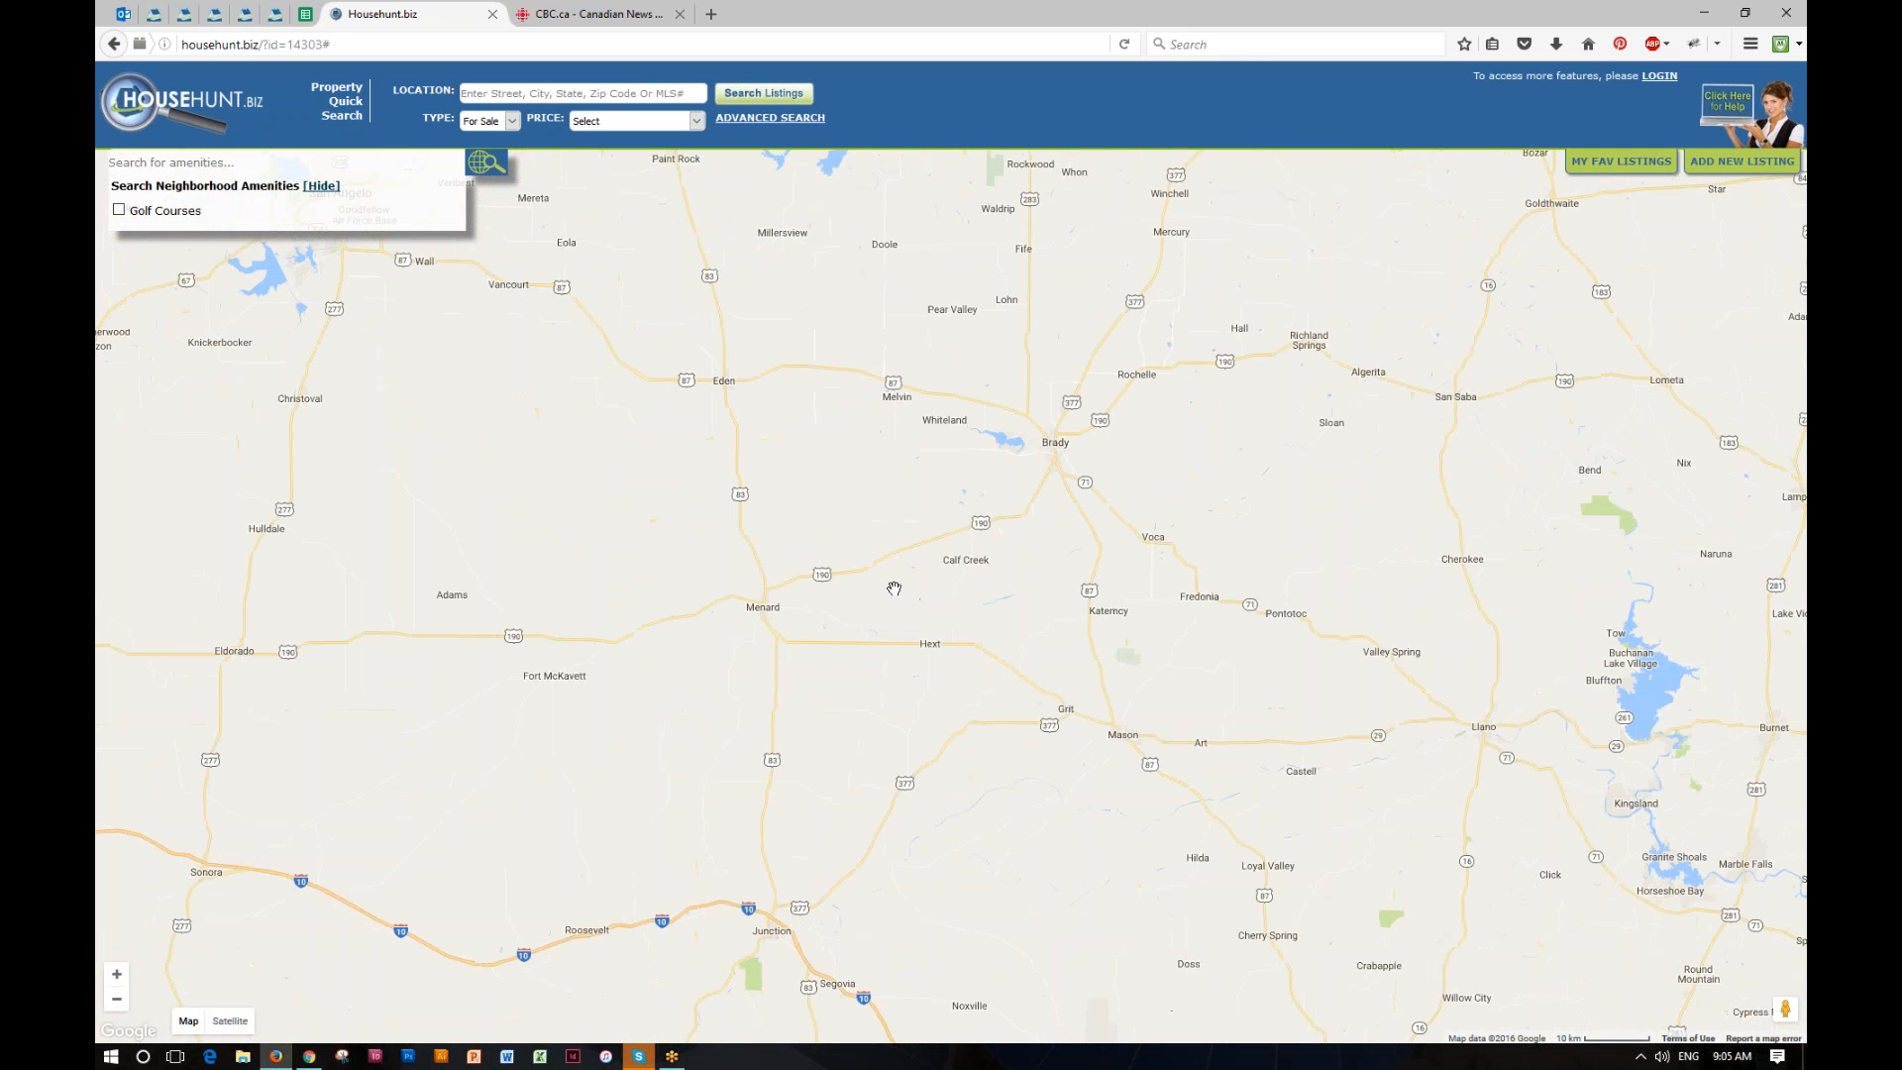
{"action": "left_click_drag", "start_coordinate": [1044, 527], "coordinate": [237, 619]}
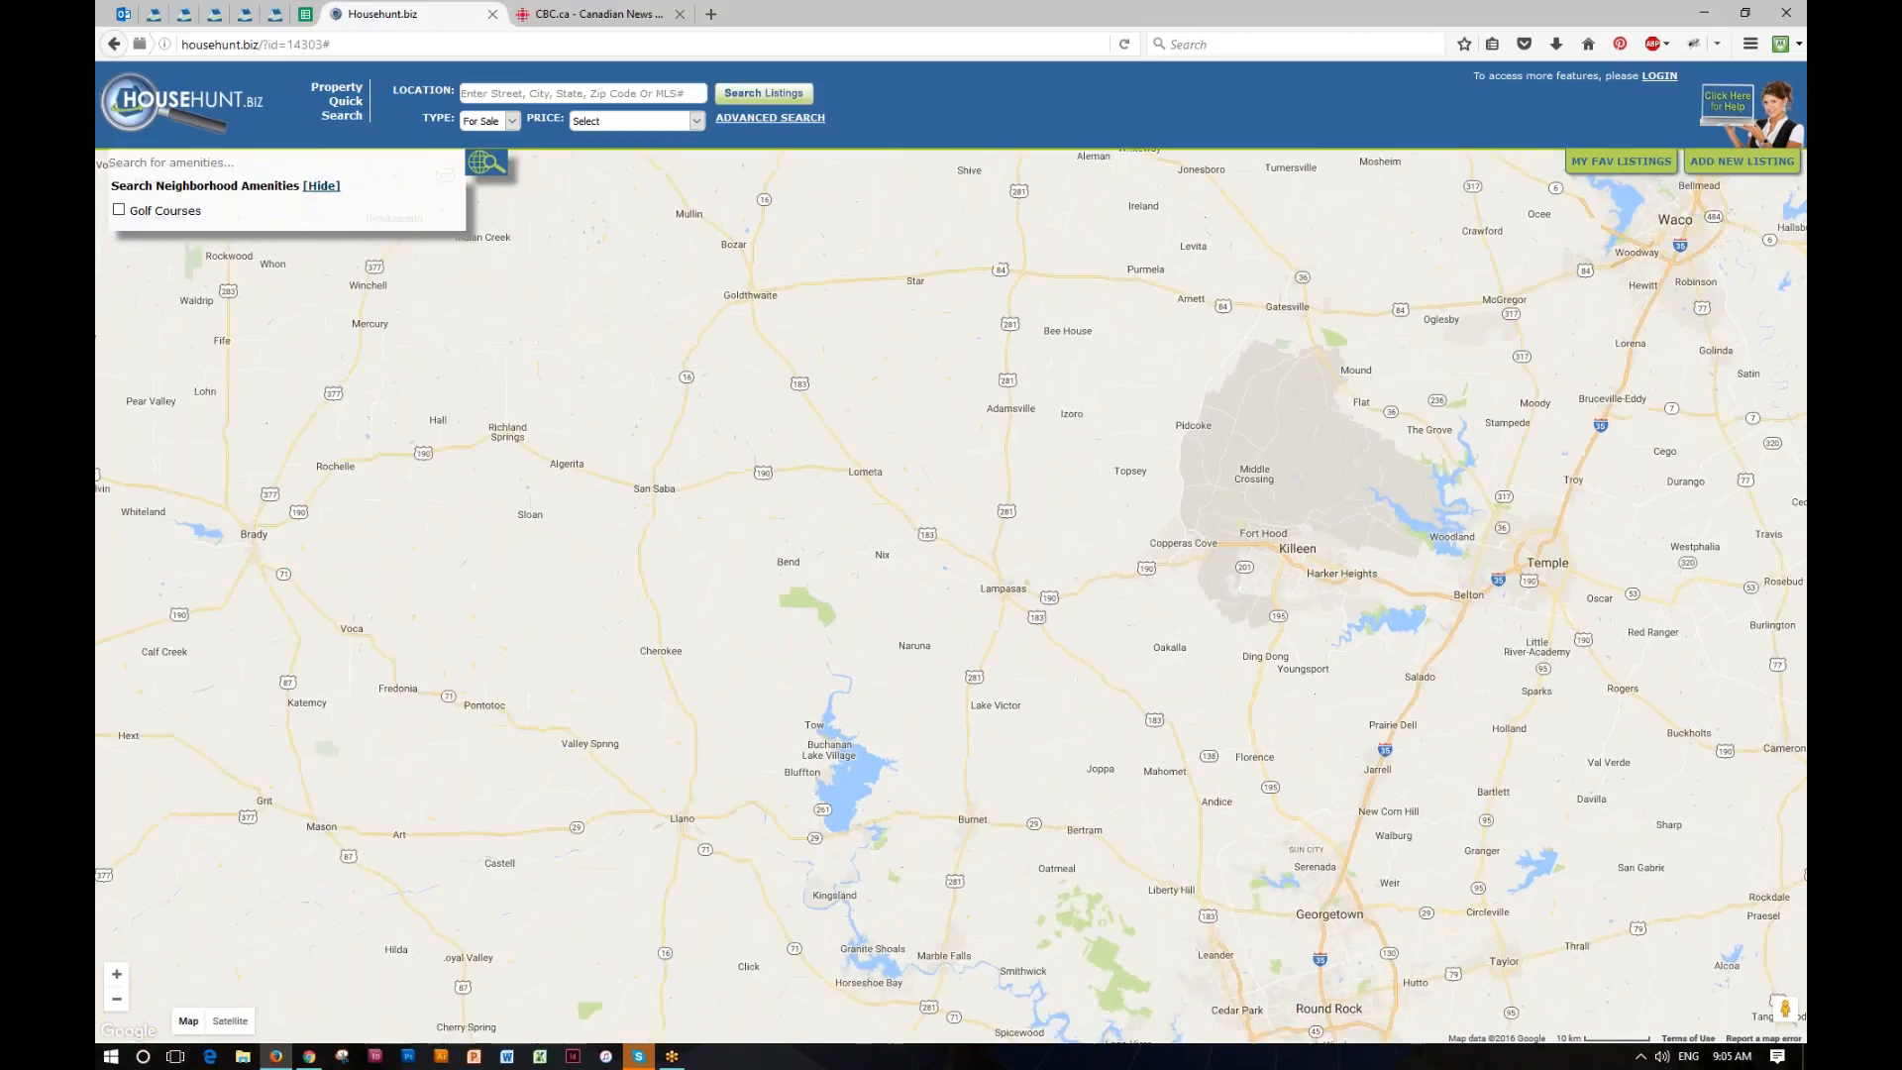
{"action": "mouse_move", "coordinate": [1023, 970]}
{"action": "left_mouse_down"}
{"action": "mouse_move", "coordinate": [606, 753]}
{"action": "mouse_move", "coordinate": [720, 322]}
{"action": "left_mouse_up"}
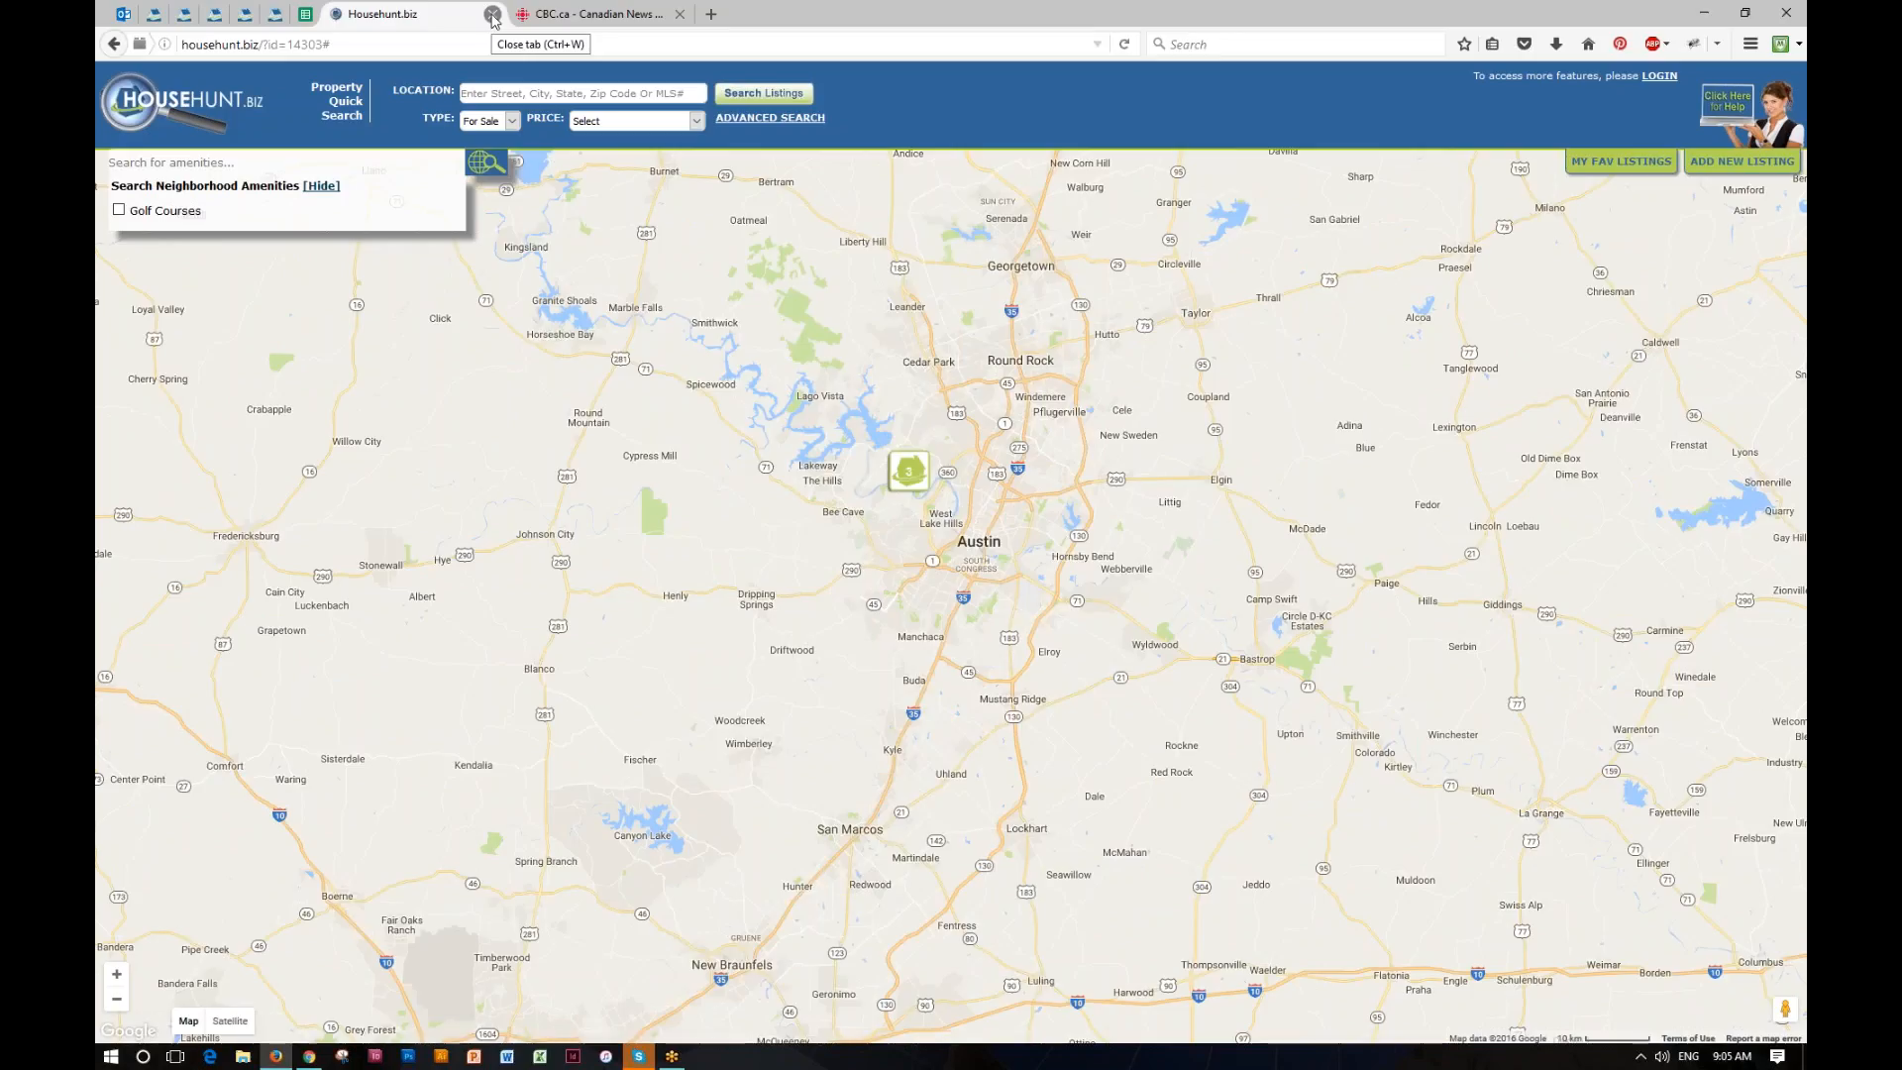
{"action": "left_click", "coordinate": [492, 13]}
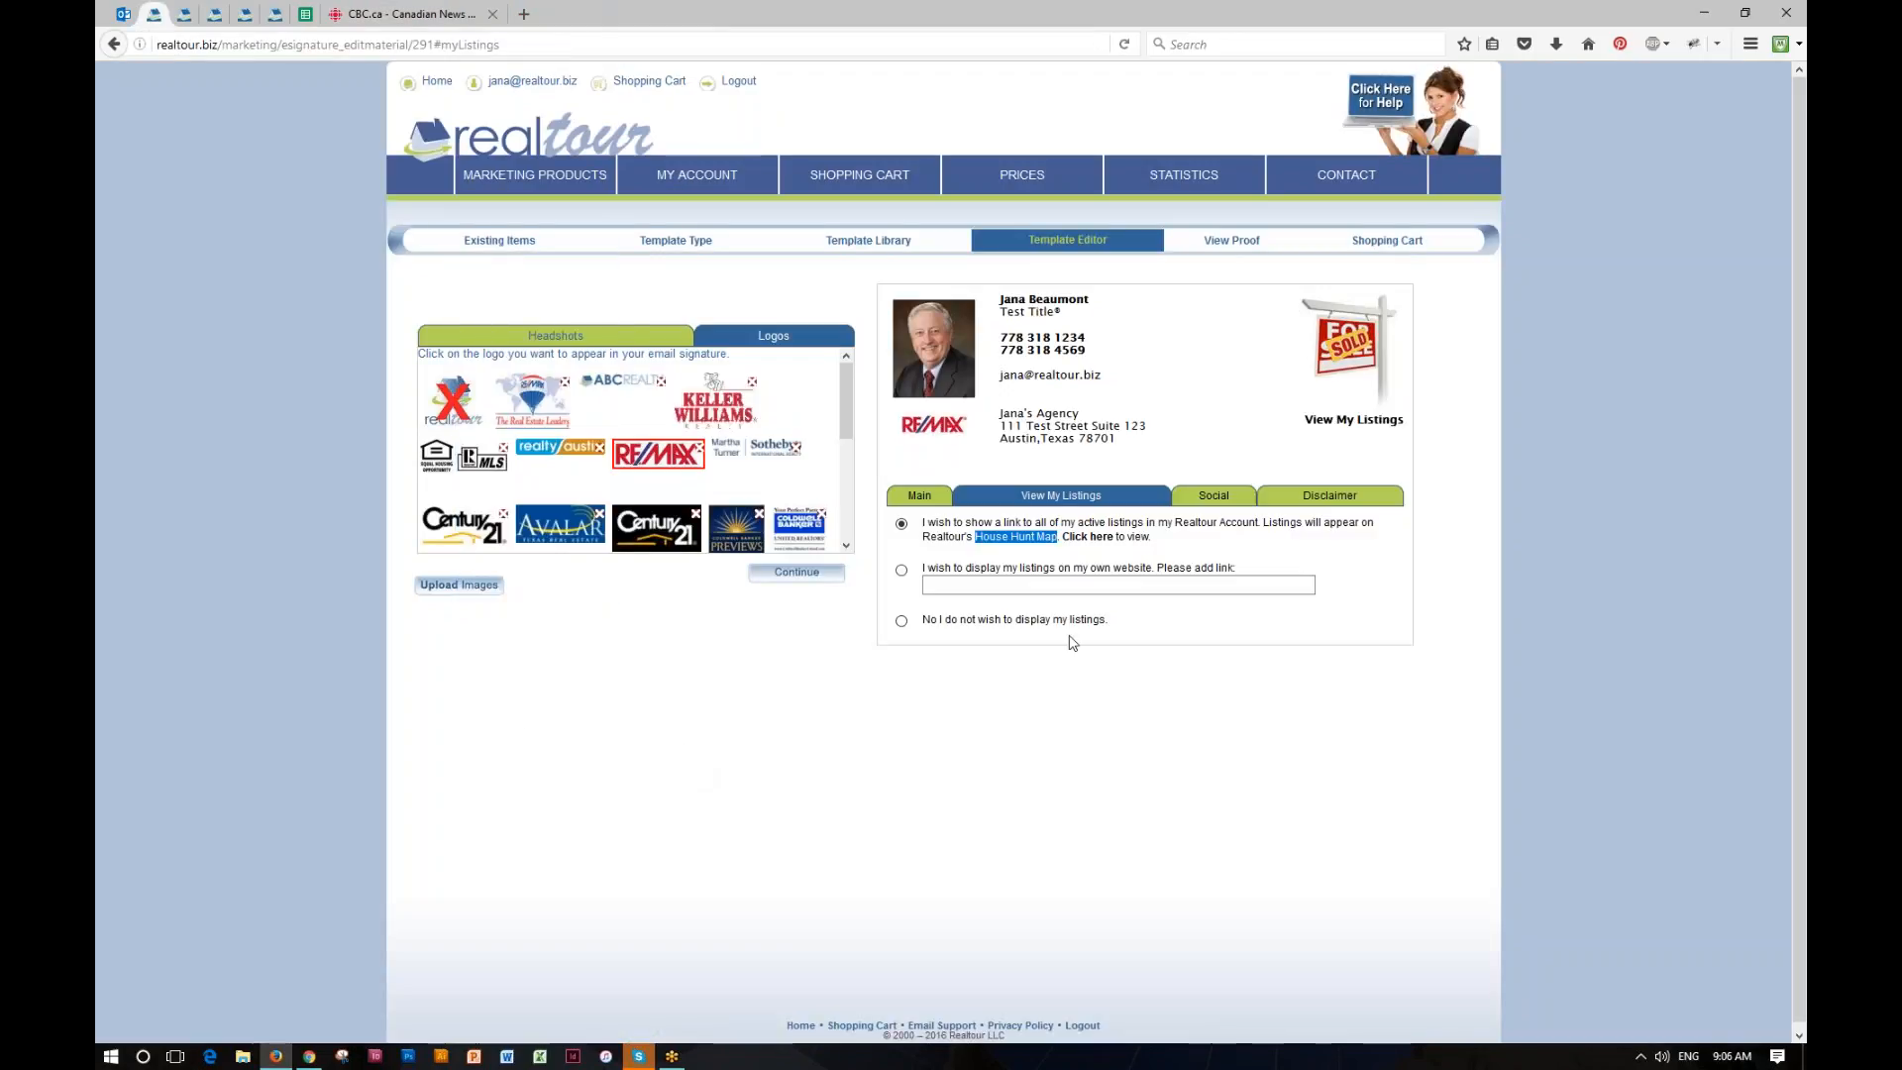
Step: Enter the placeholder "q" as the Facebook, Youtube, Linkedin, Twitter, Instagram and Google+ profile links to add their icons to the signature
{"action": "left_click", "coordinate": [1215, 501]}
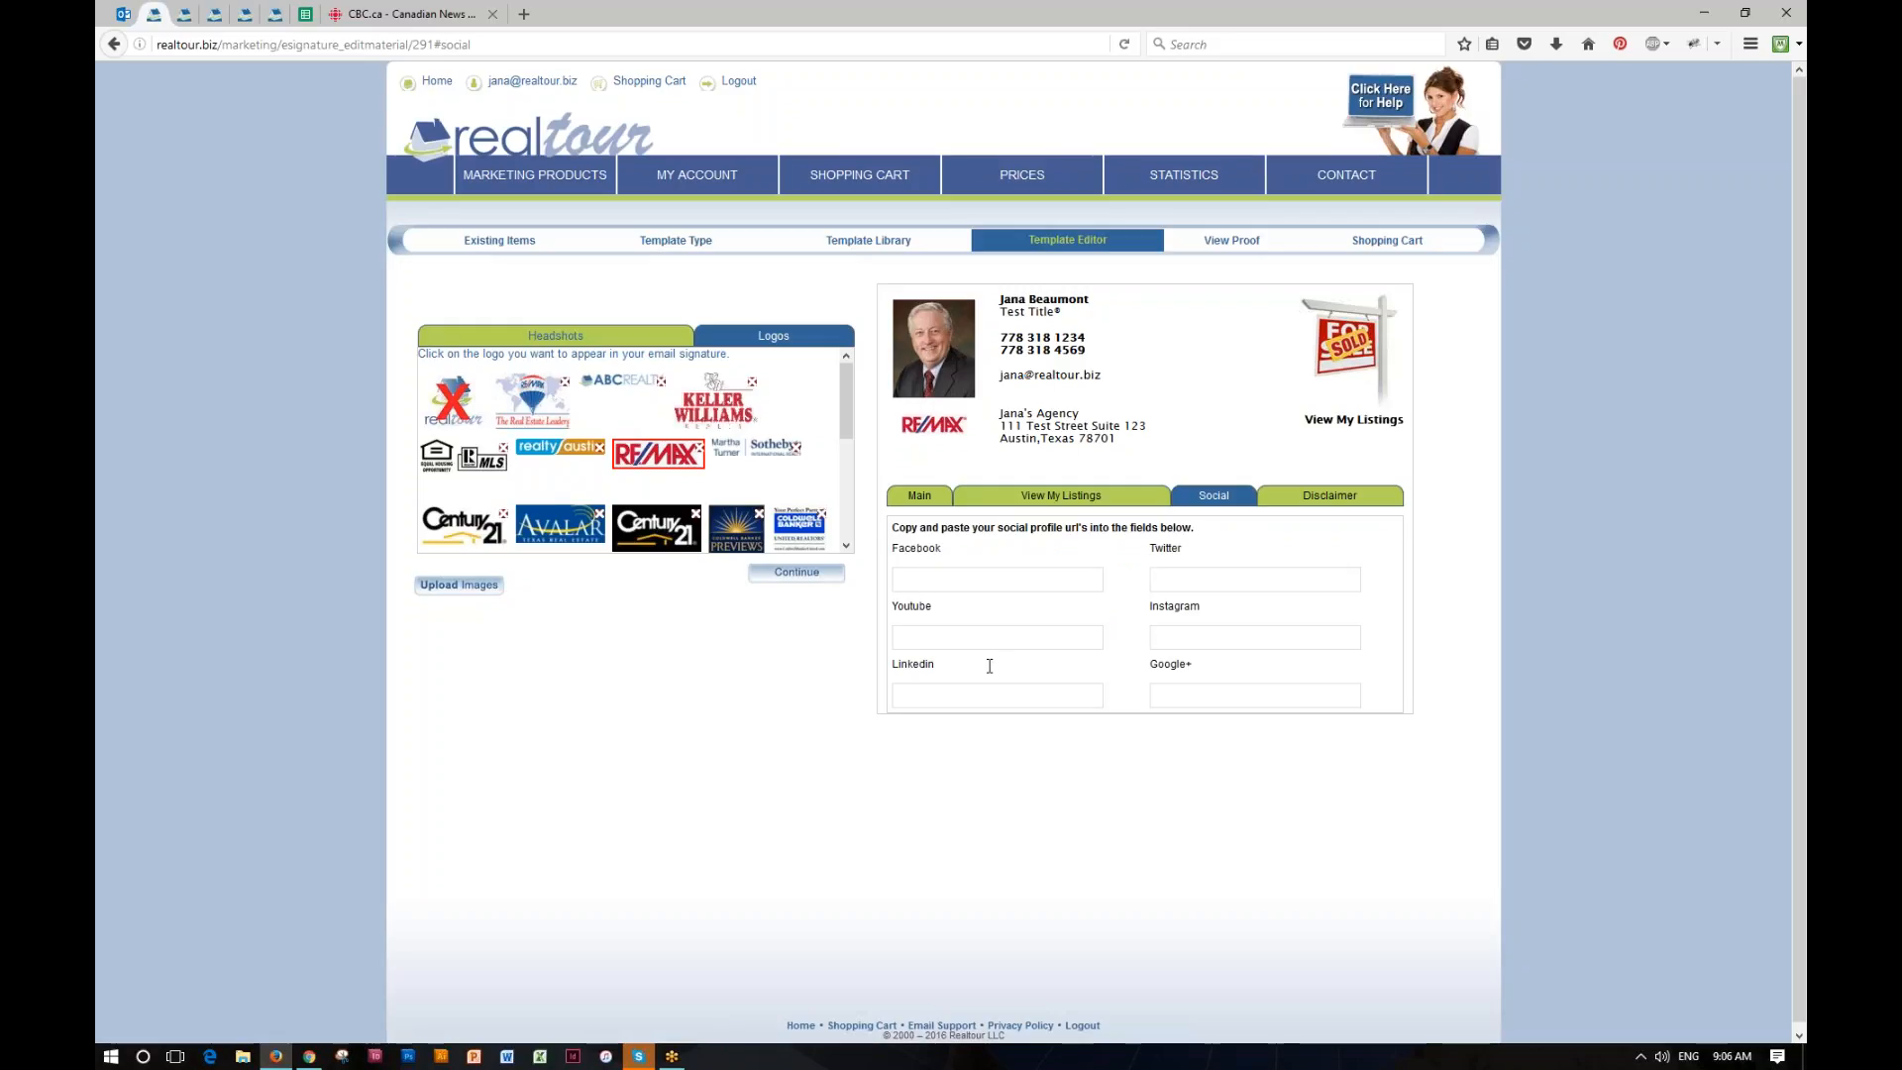
{"action": "left_click", "coordinate": [902, 583]}
{"action": "type", "text": "q"}
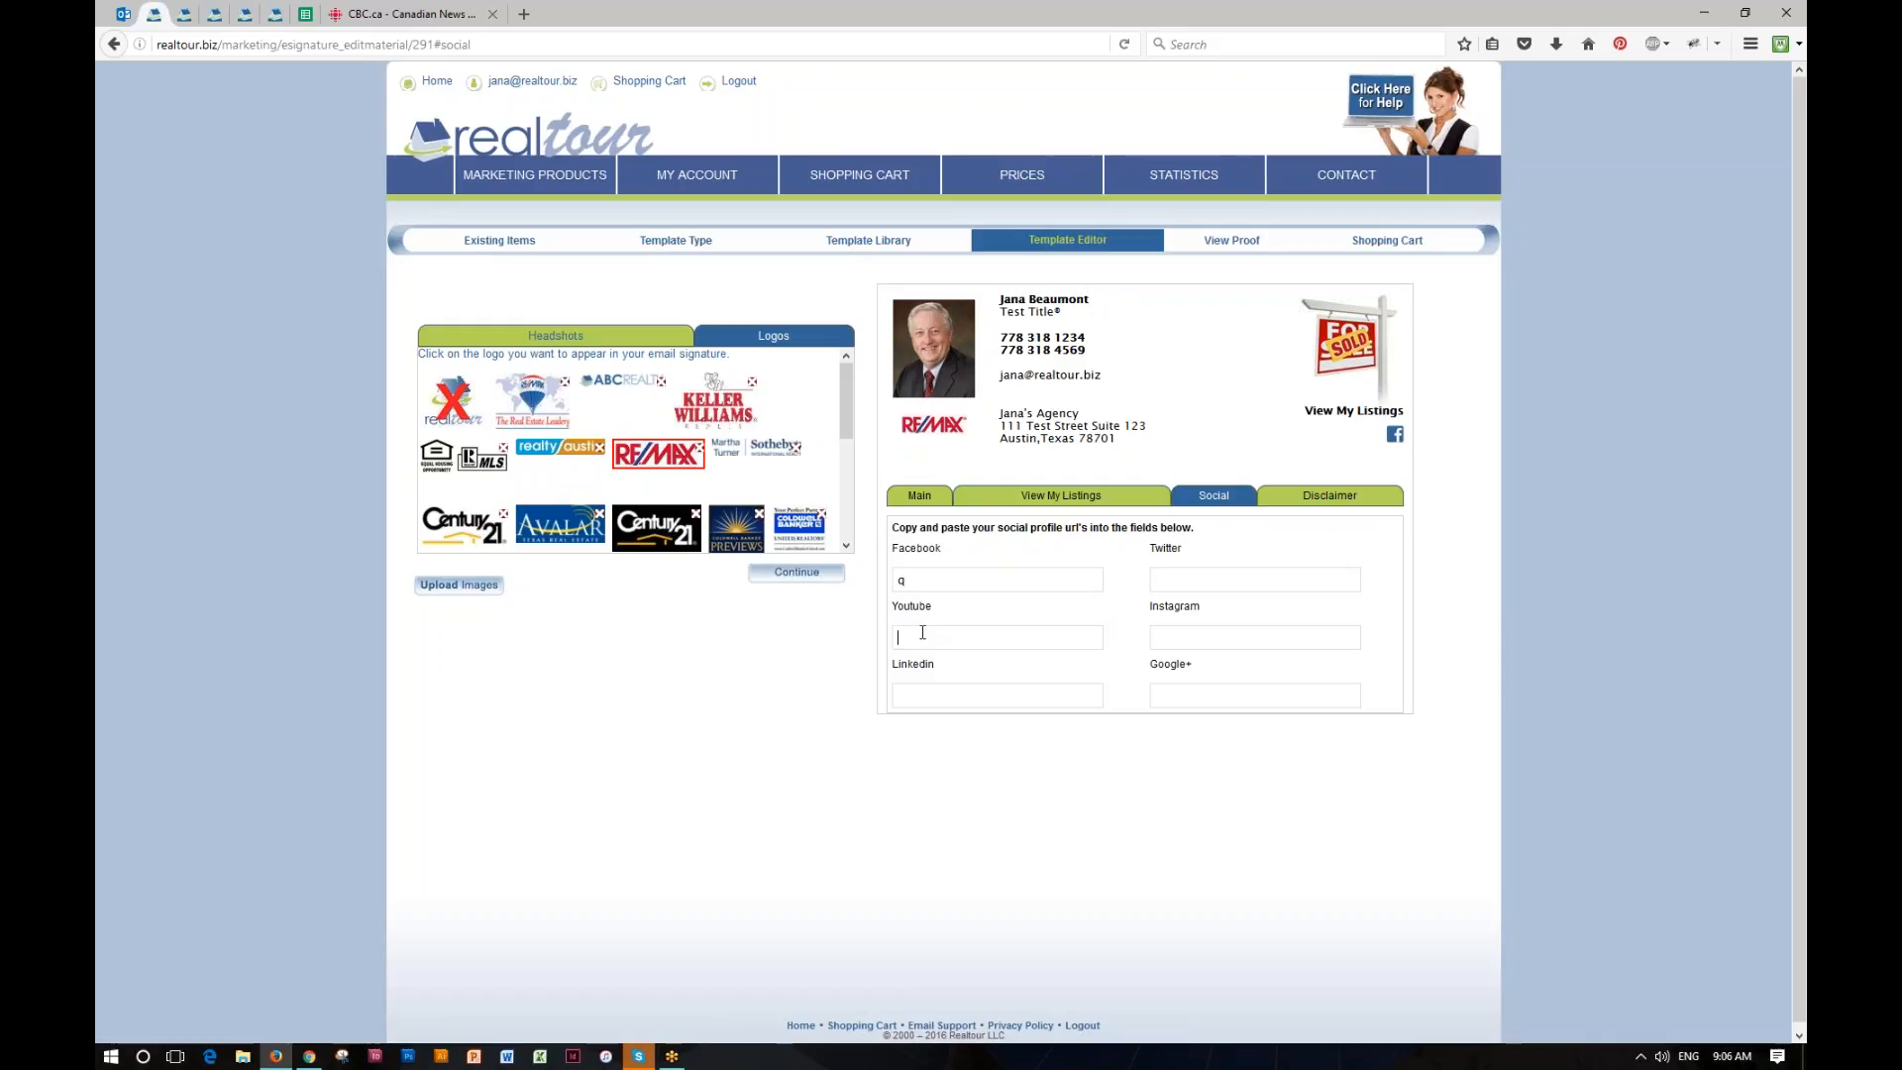
{"action": "type", "text": "qq"}
{"action": "left_click", "coordinate": [1238, 578]}
{"action": "type", "text": "qq"}
{"action": "left_click", "coordinate": [1173, 693]}
{"action": "type", "text": "q"}
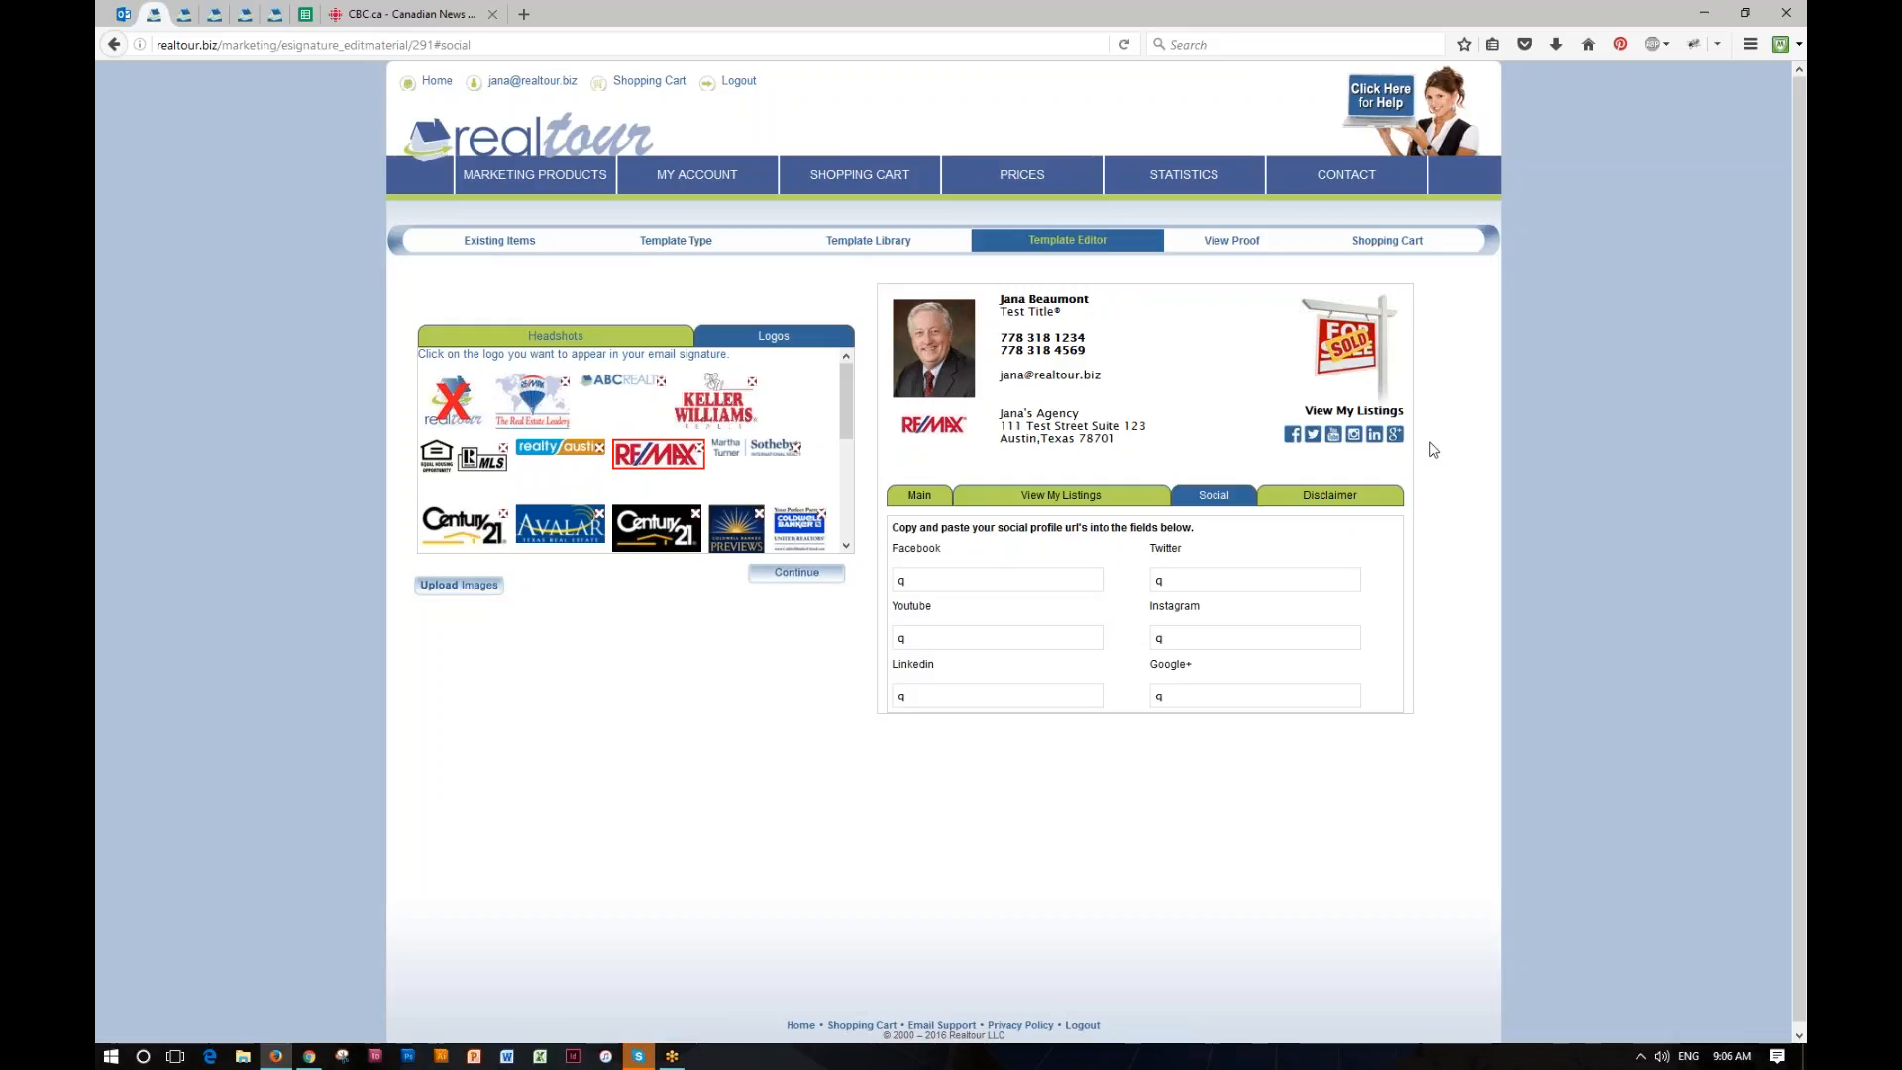
Step: Open the signature's disclaimer settings and examine the default disclaimer wording
{"action": "left_click", "coordinate": [1335, 501]}
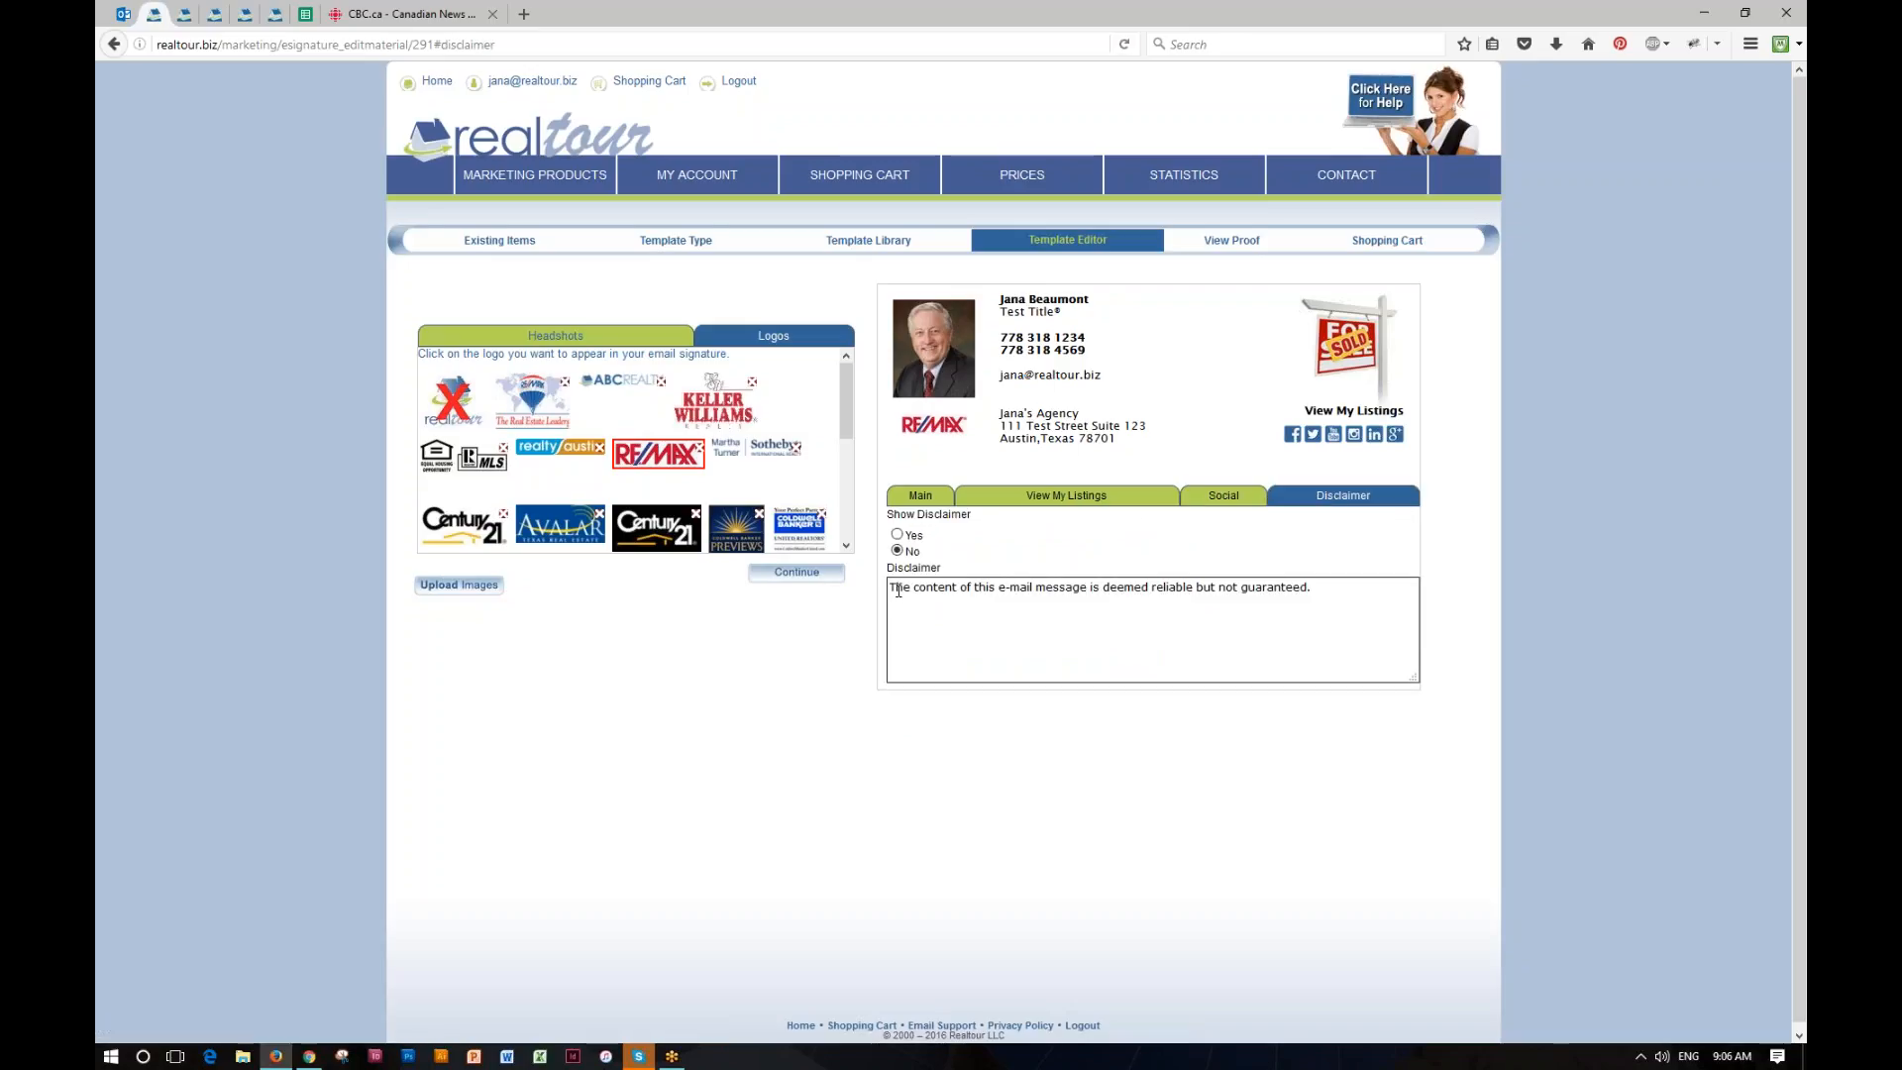
{"action": "left_click_drag", "start_coordinate": [890, 588], "coordinate": [1342, 595]}
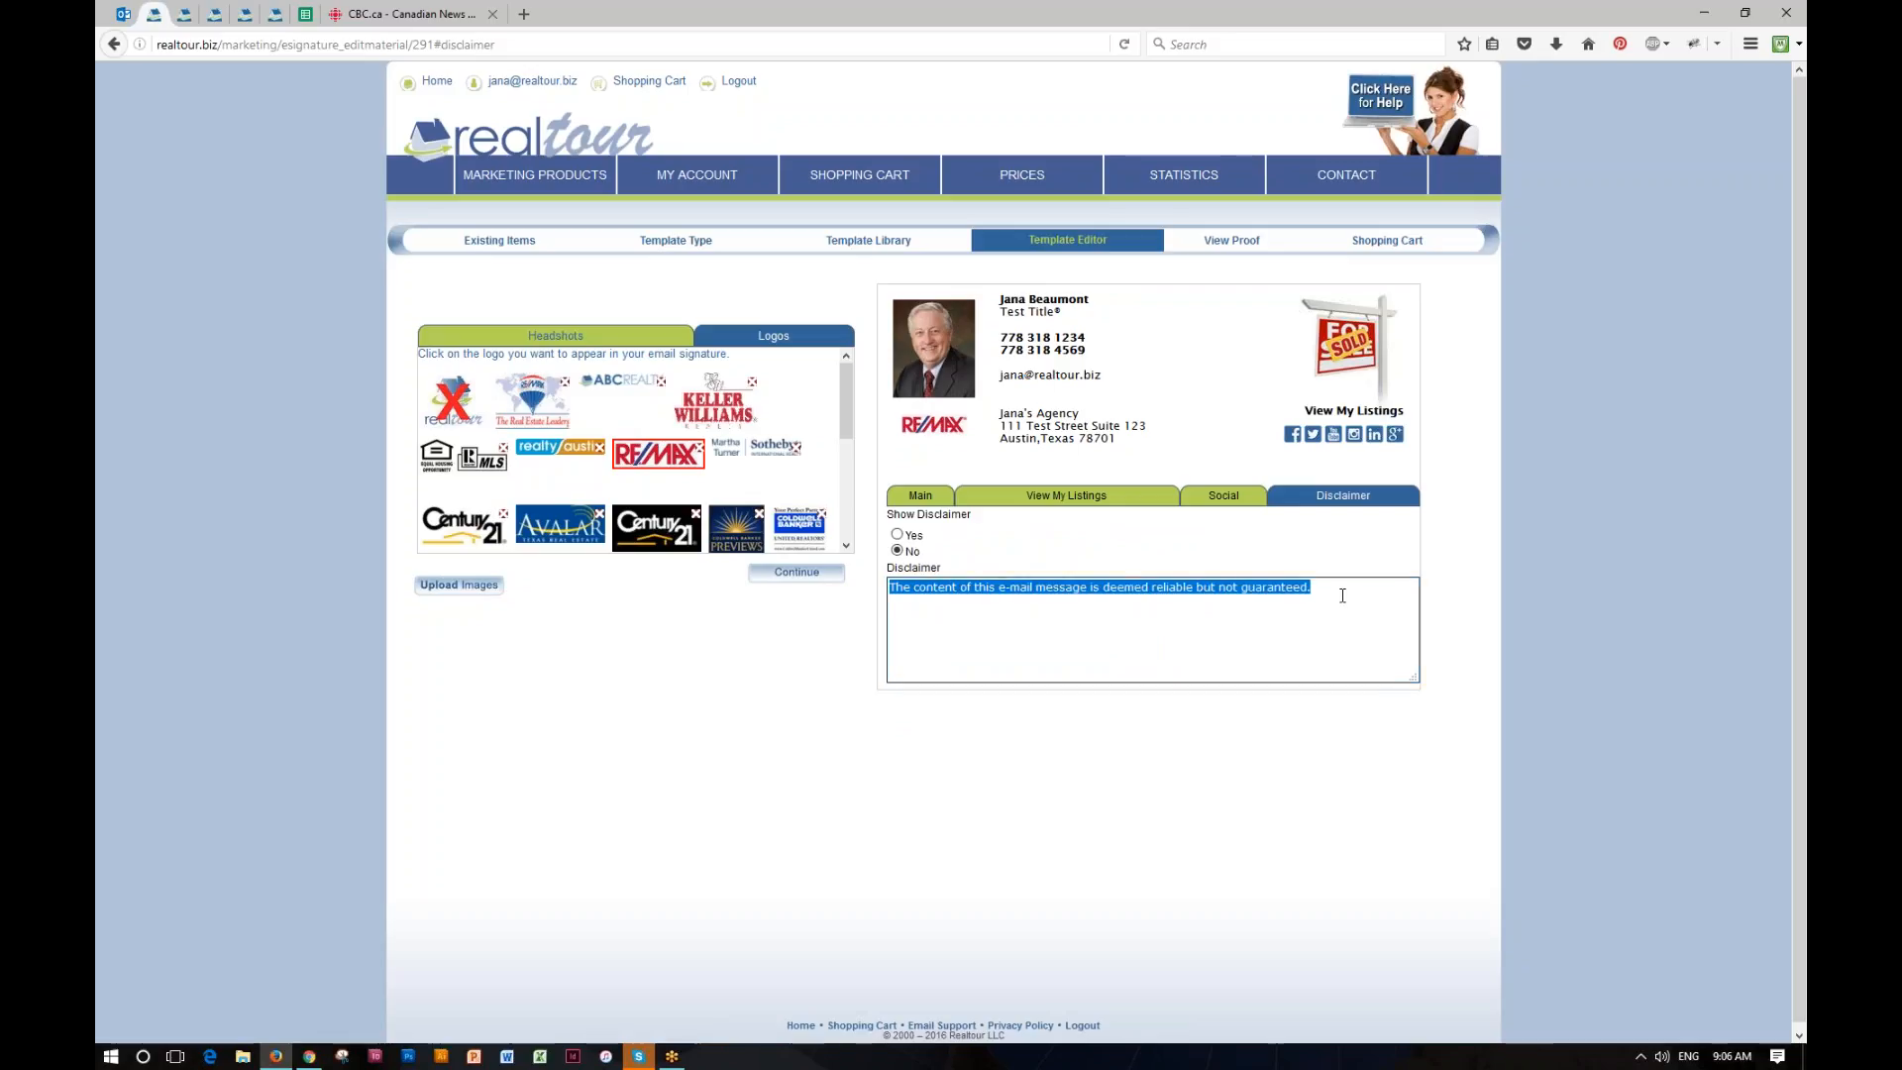
{"action": "left_click", "coordinate": [1324, 604]}
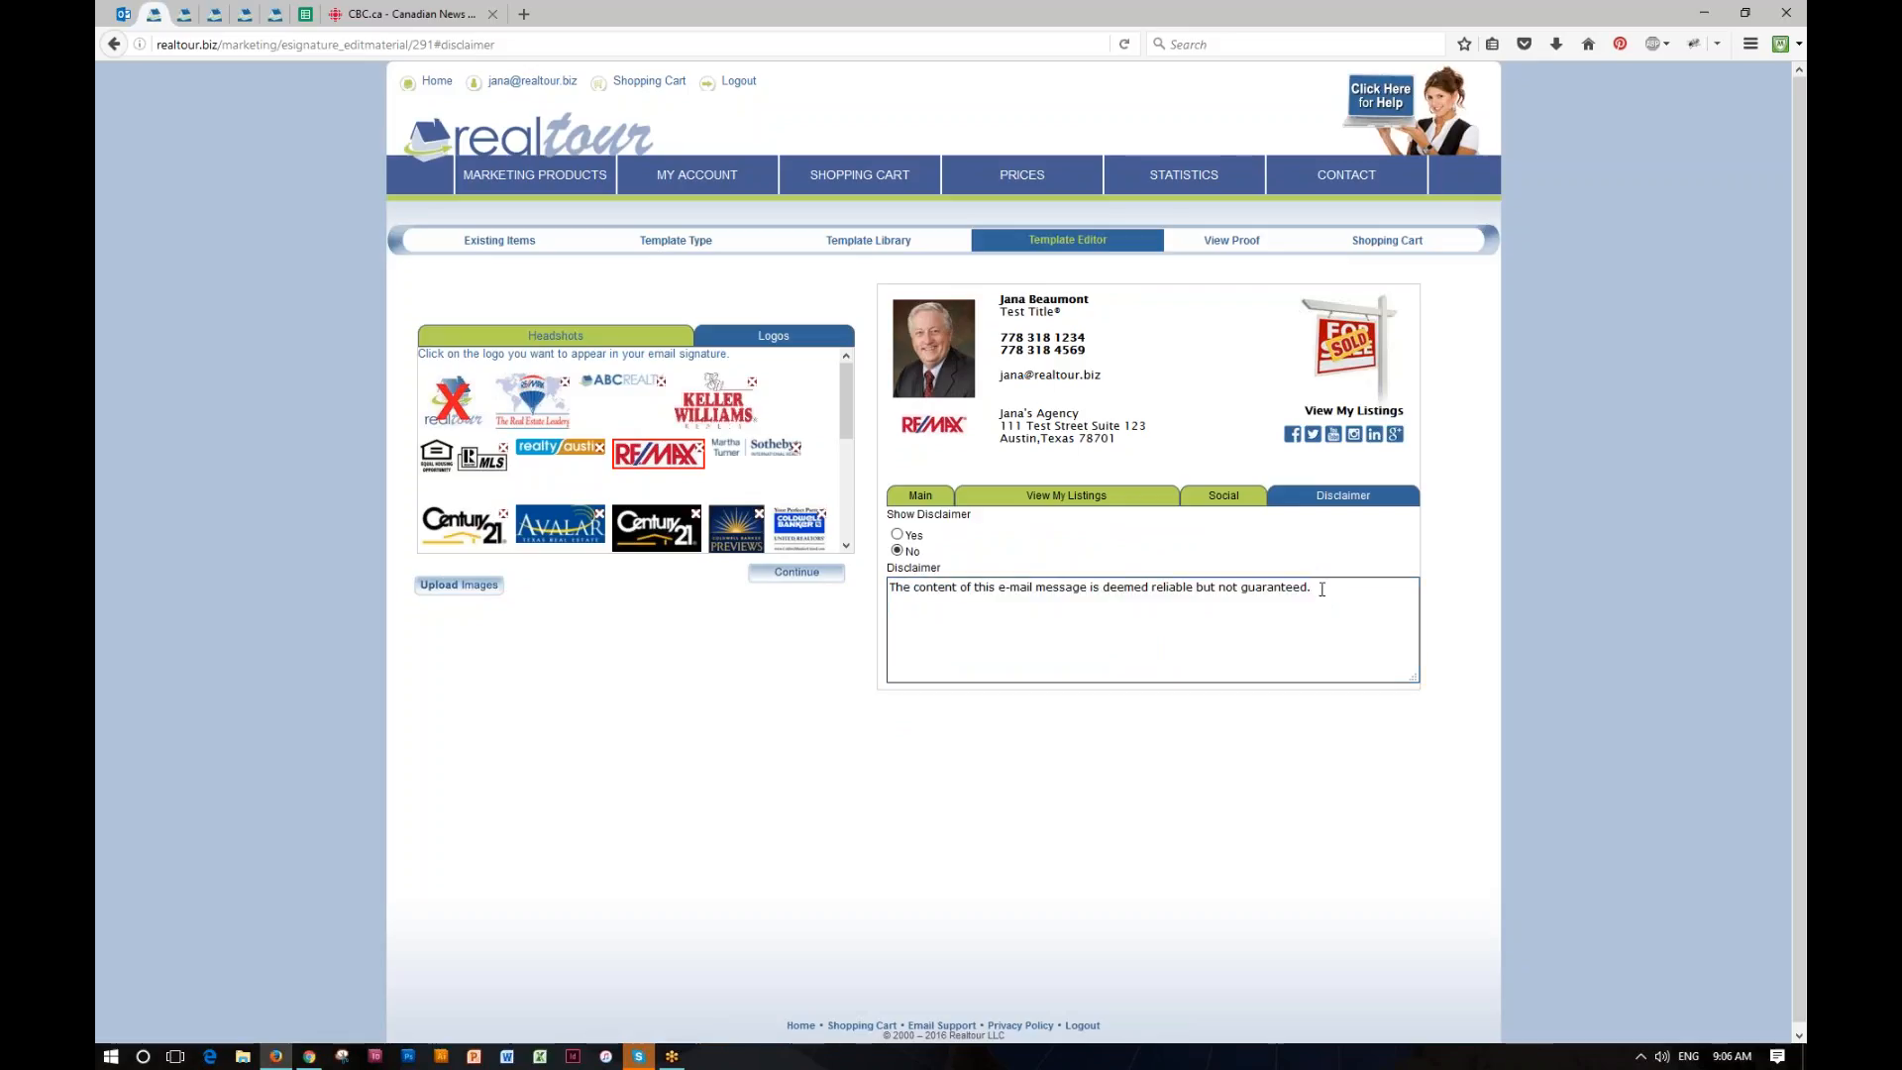
{"action": "left_click_drag", "start_coordinate": [1318, 589], "coordinate": [887, 591]}
{"action": "left_click", "coordinate": [1315, 600]}
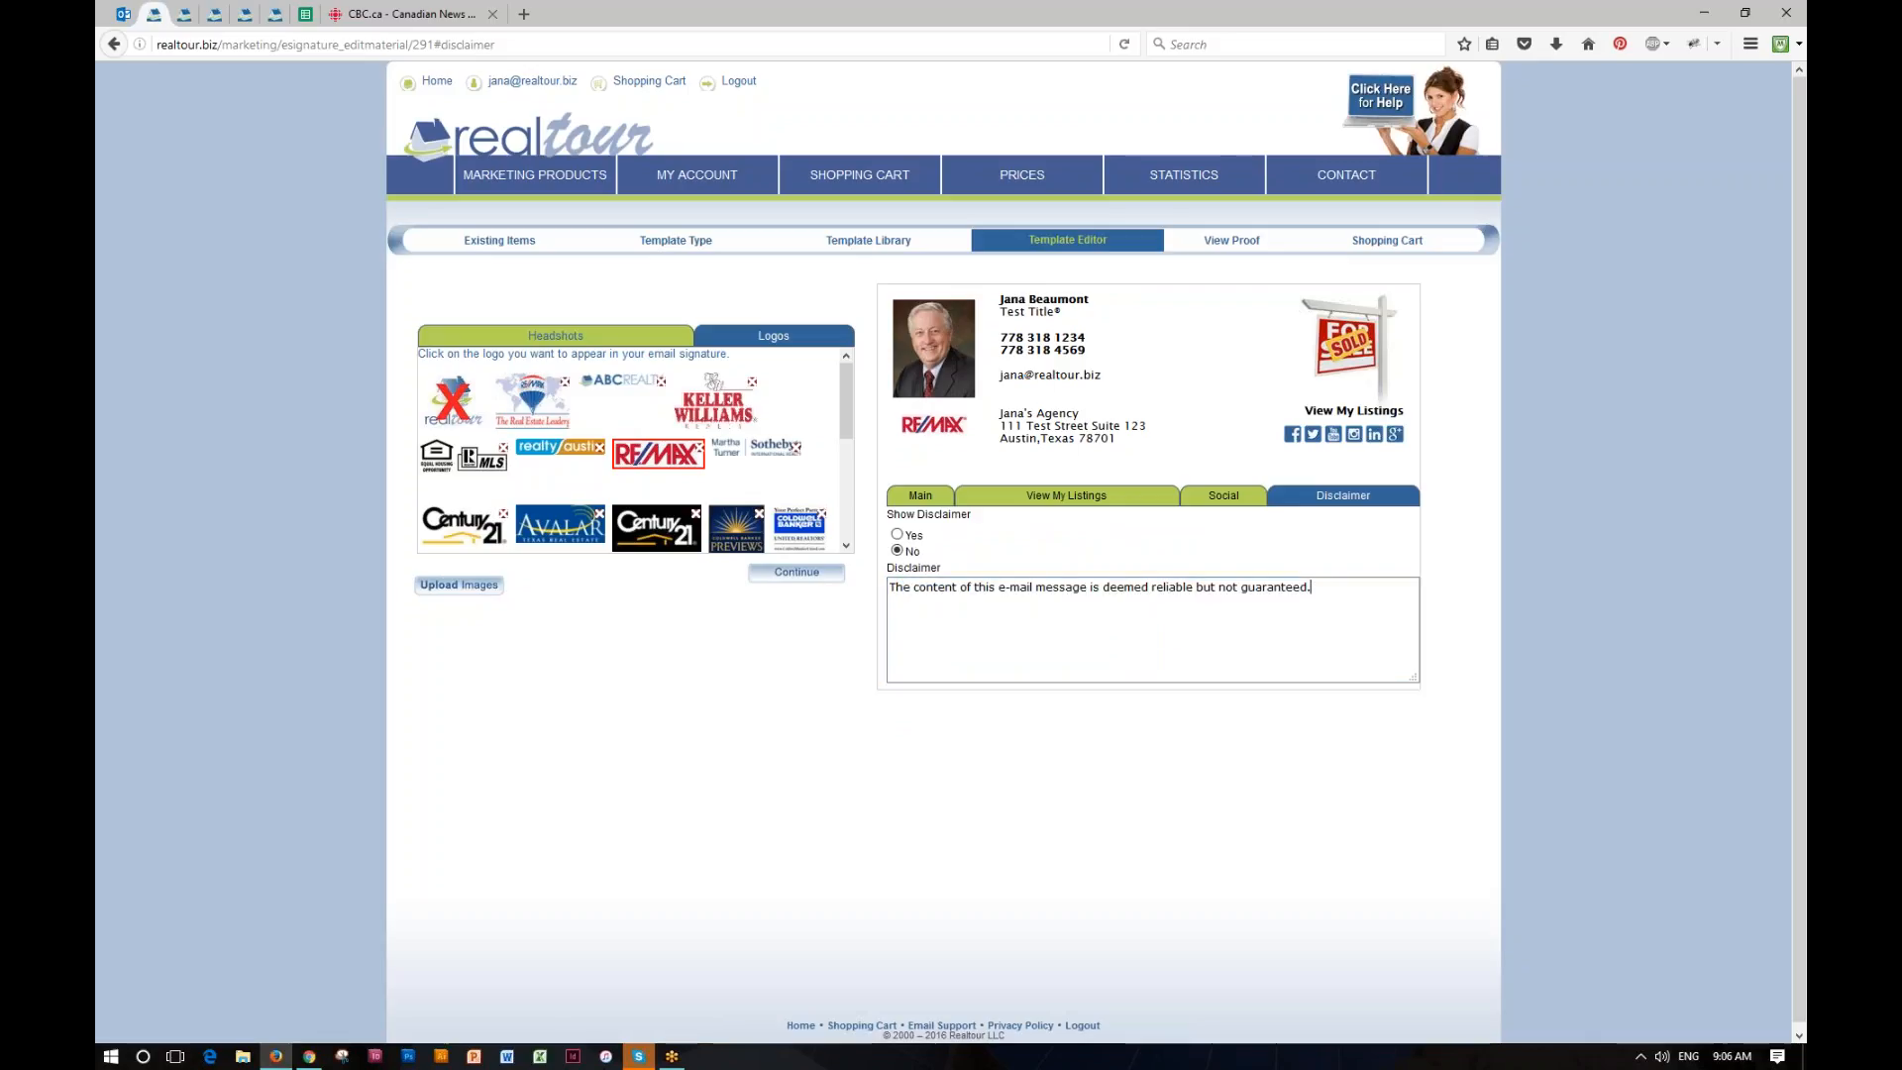
Step: Show the default disclaimer in the email signature and continue to the signature's proof
{"action": "left_click", "coordinate": [897, 535]}
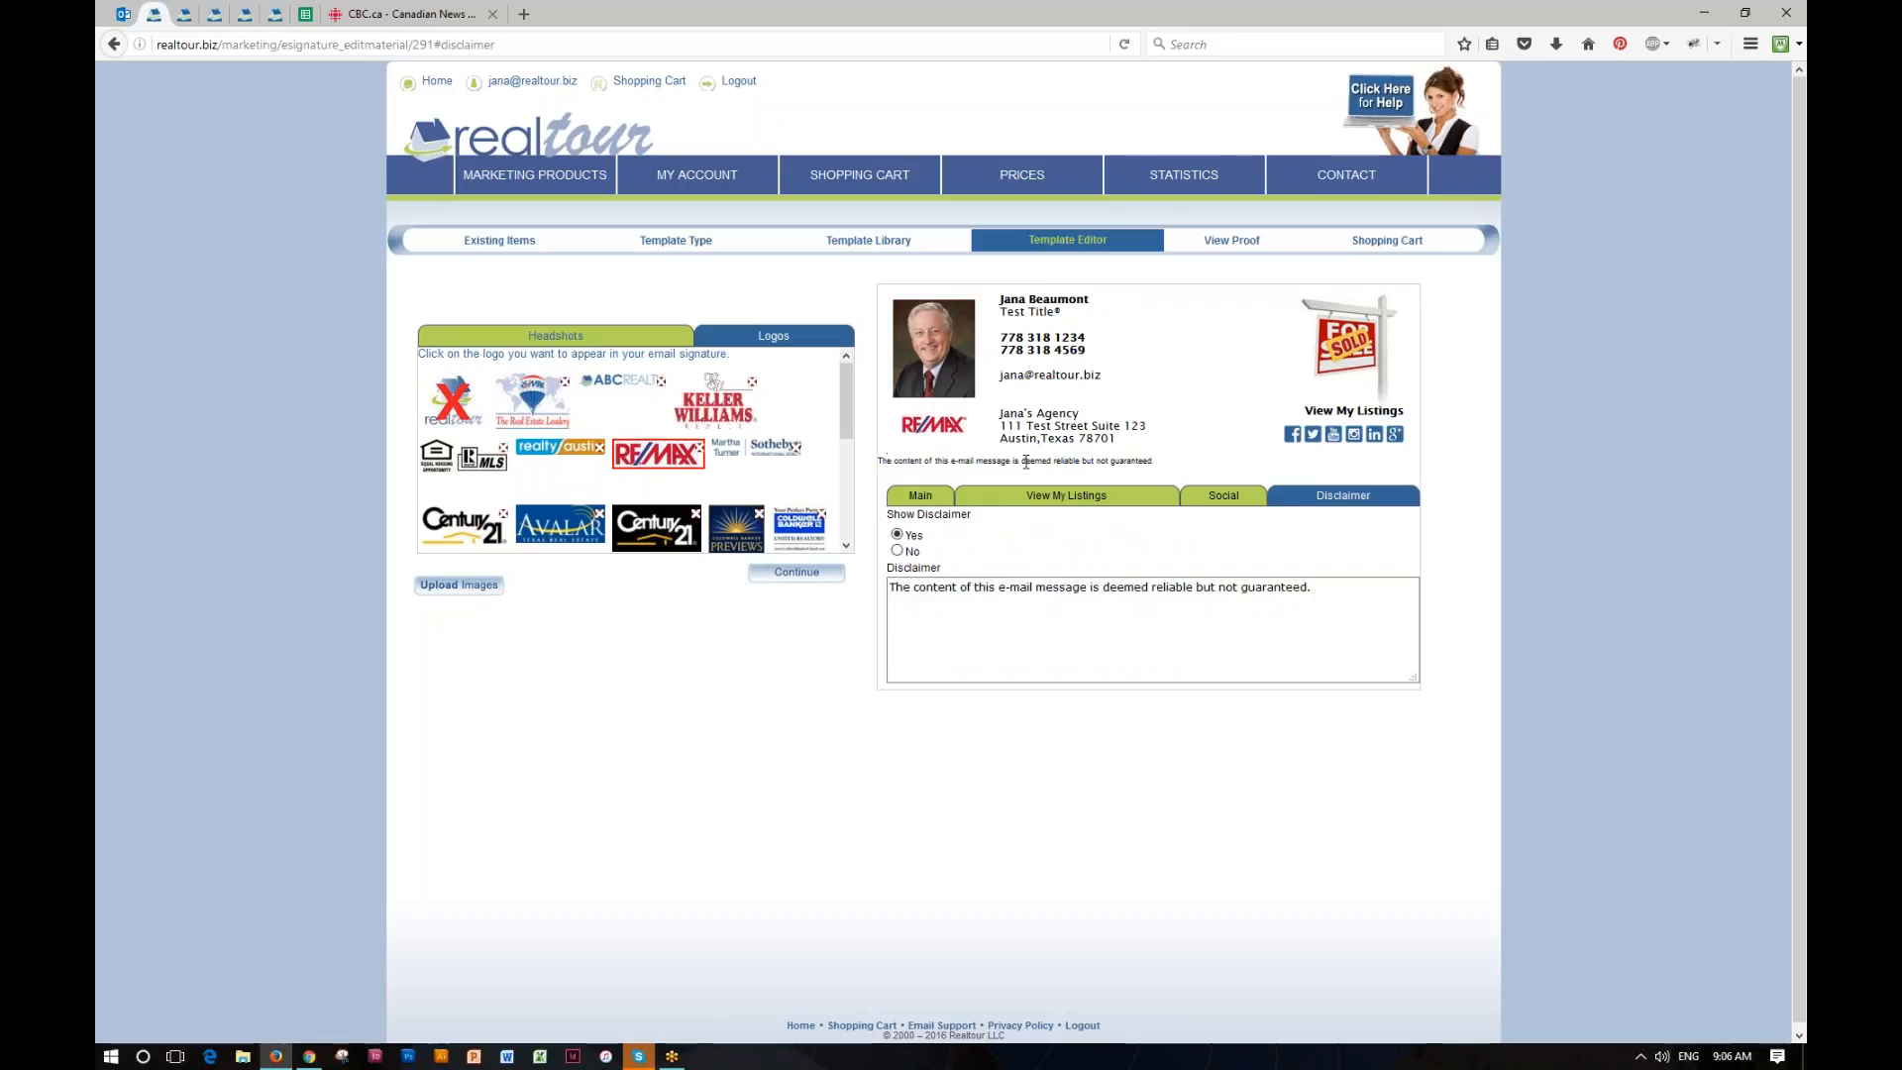
{"action": "left_click", "coordinate": [1342, 587]}
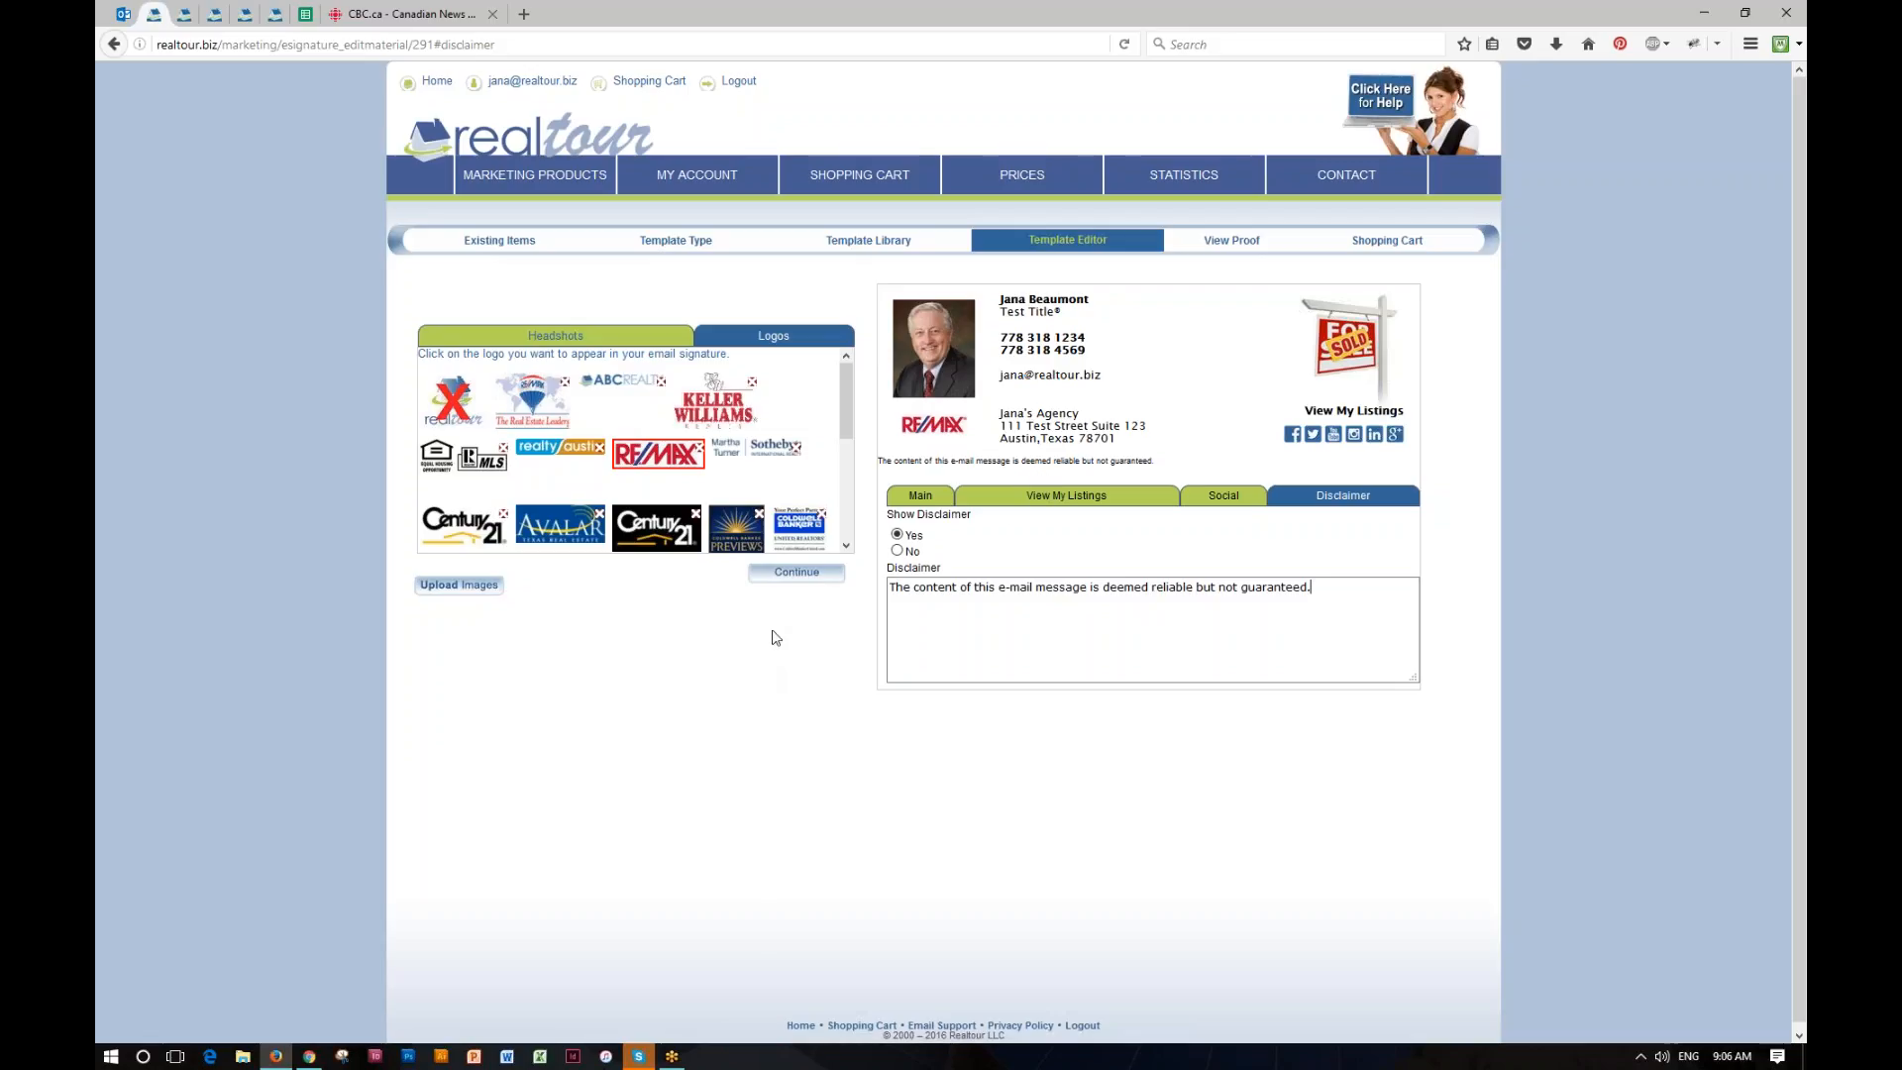
{"action": "left_click", "coordinate": [799, 582]}
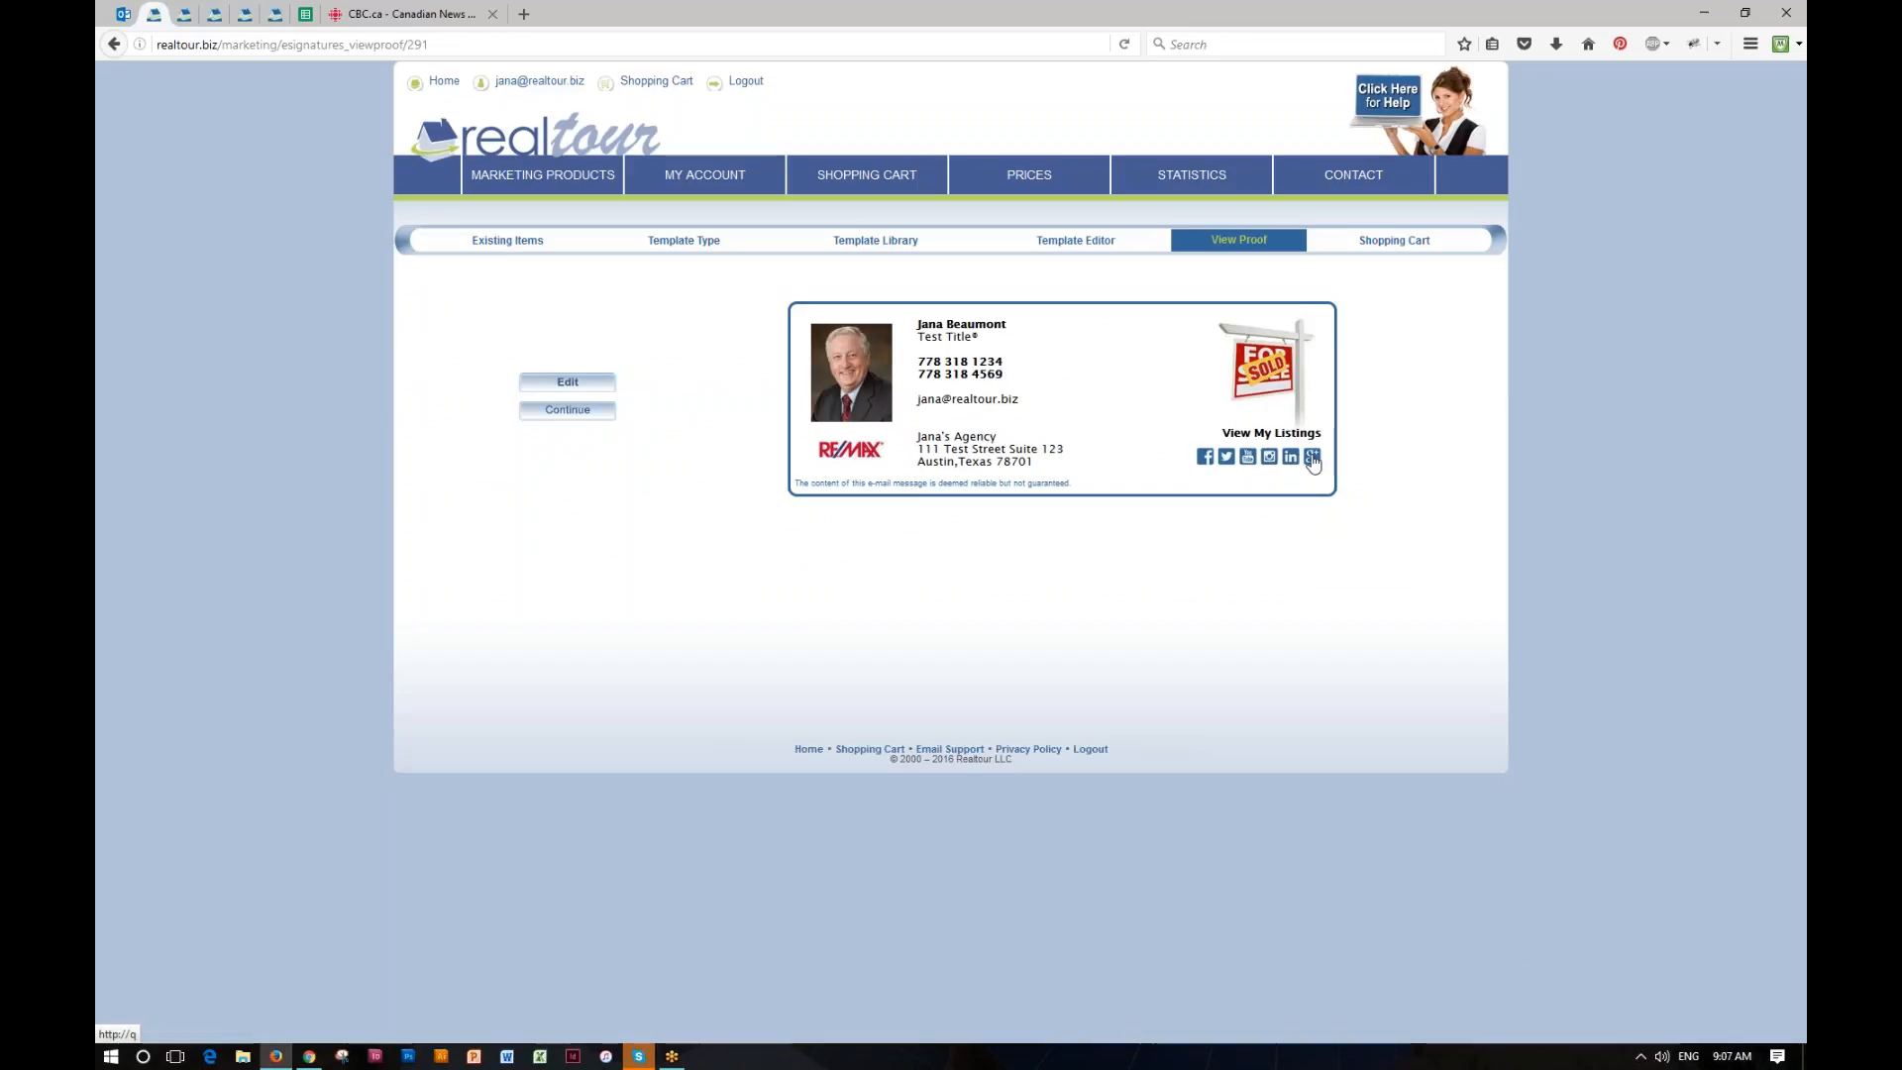
Step: Try to open the shopping cart from the proof, and return to the list of existing signatures
{"action": "left_click", "coordinate": [1393, 242]}
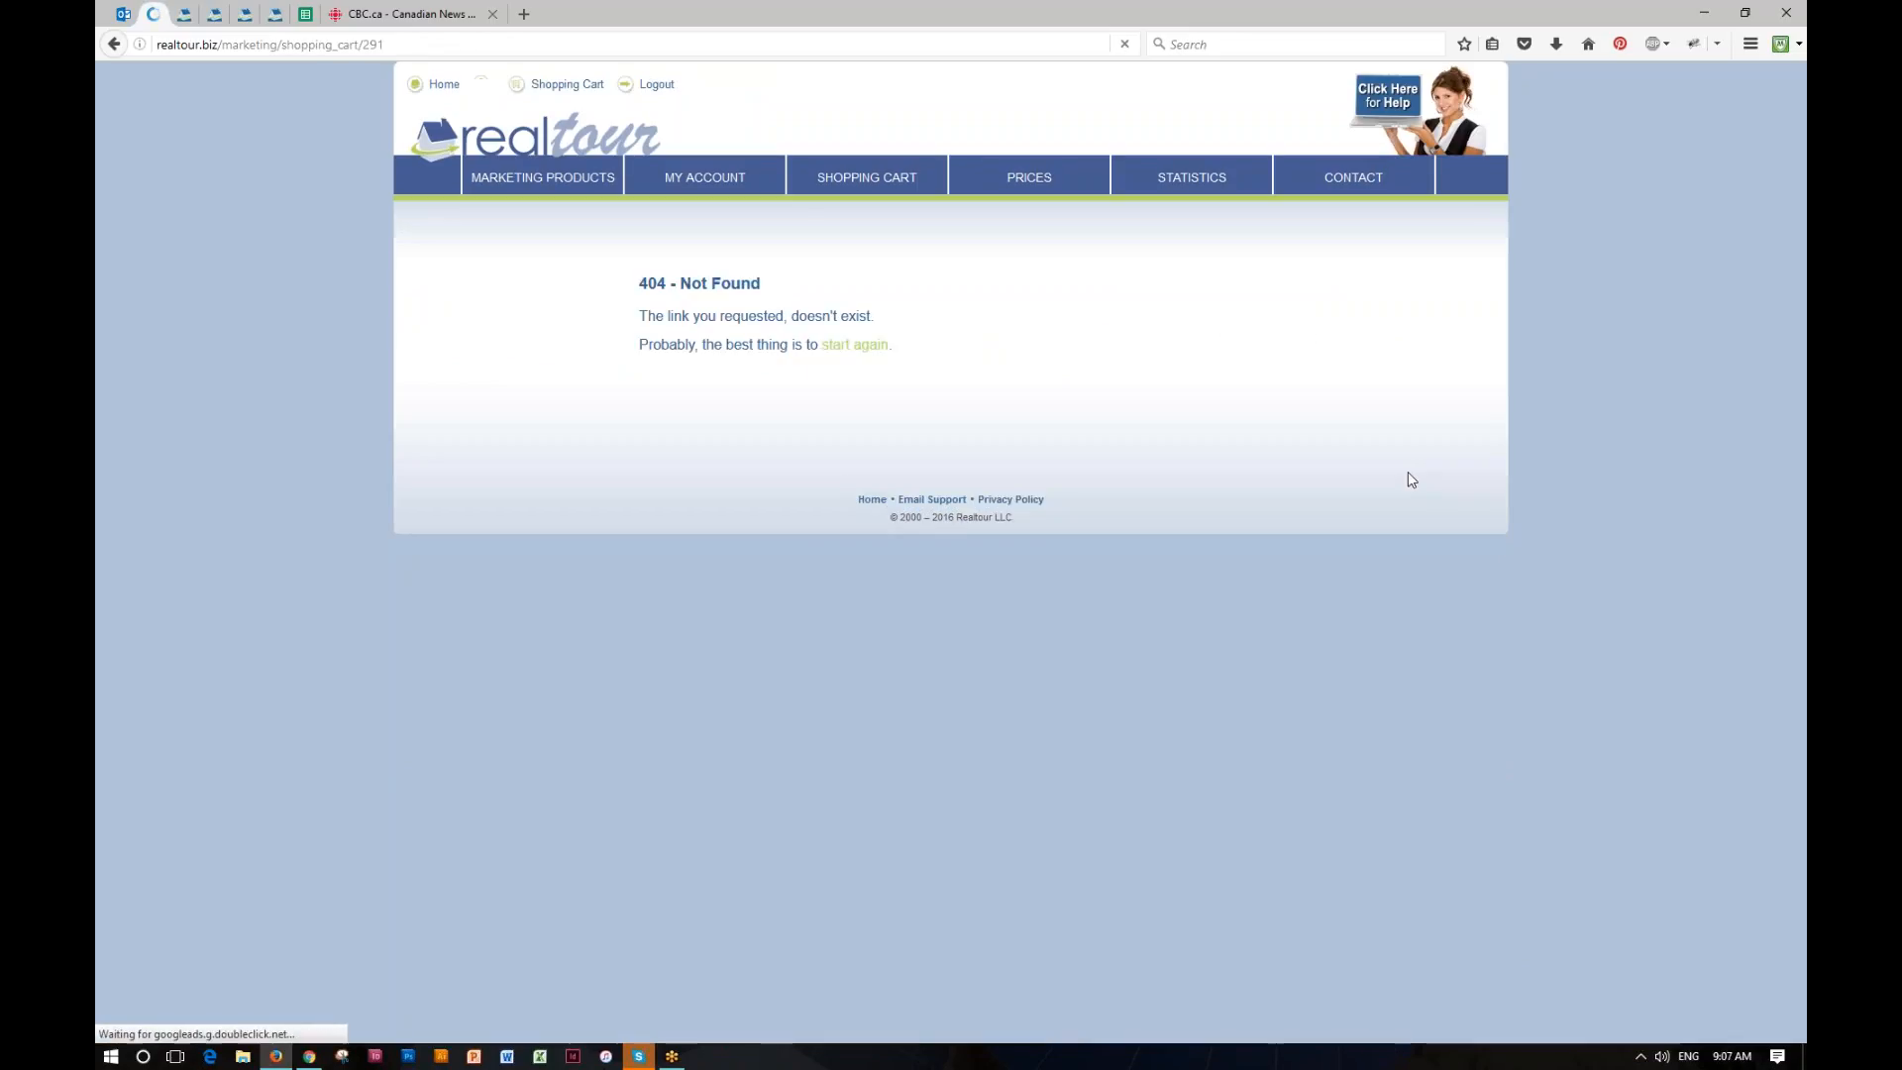
{"action": "key", "text": "alt+Left"}
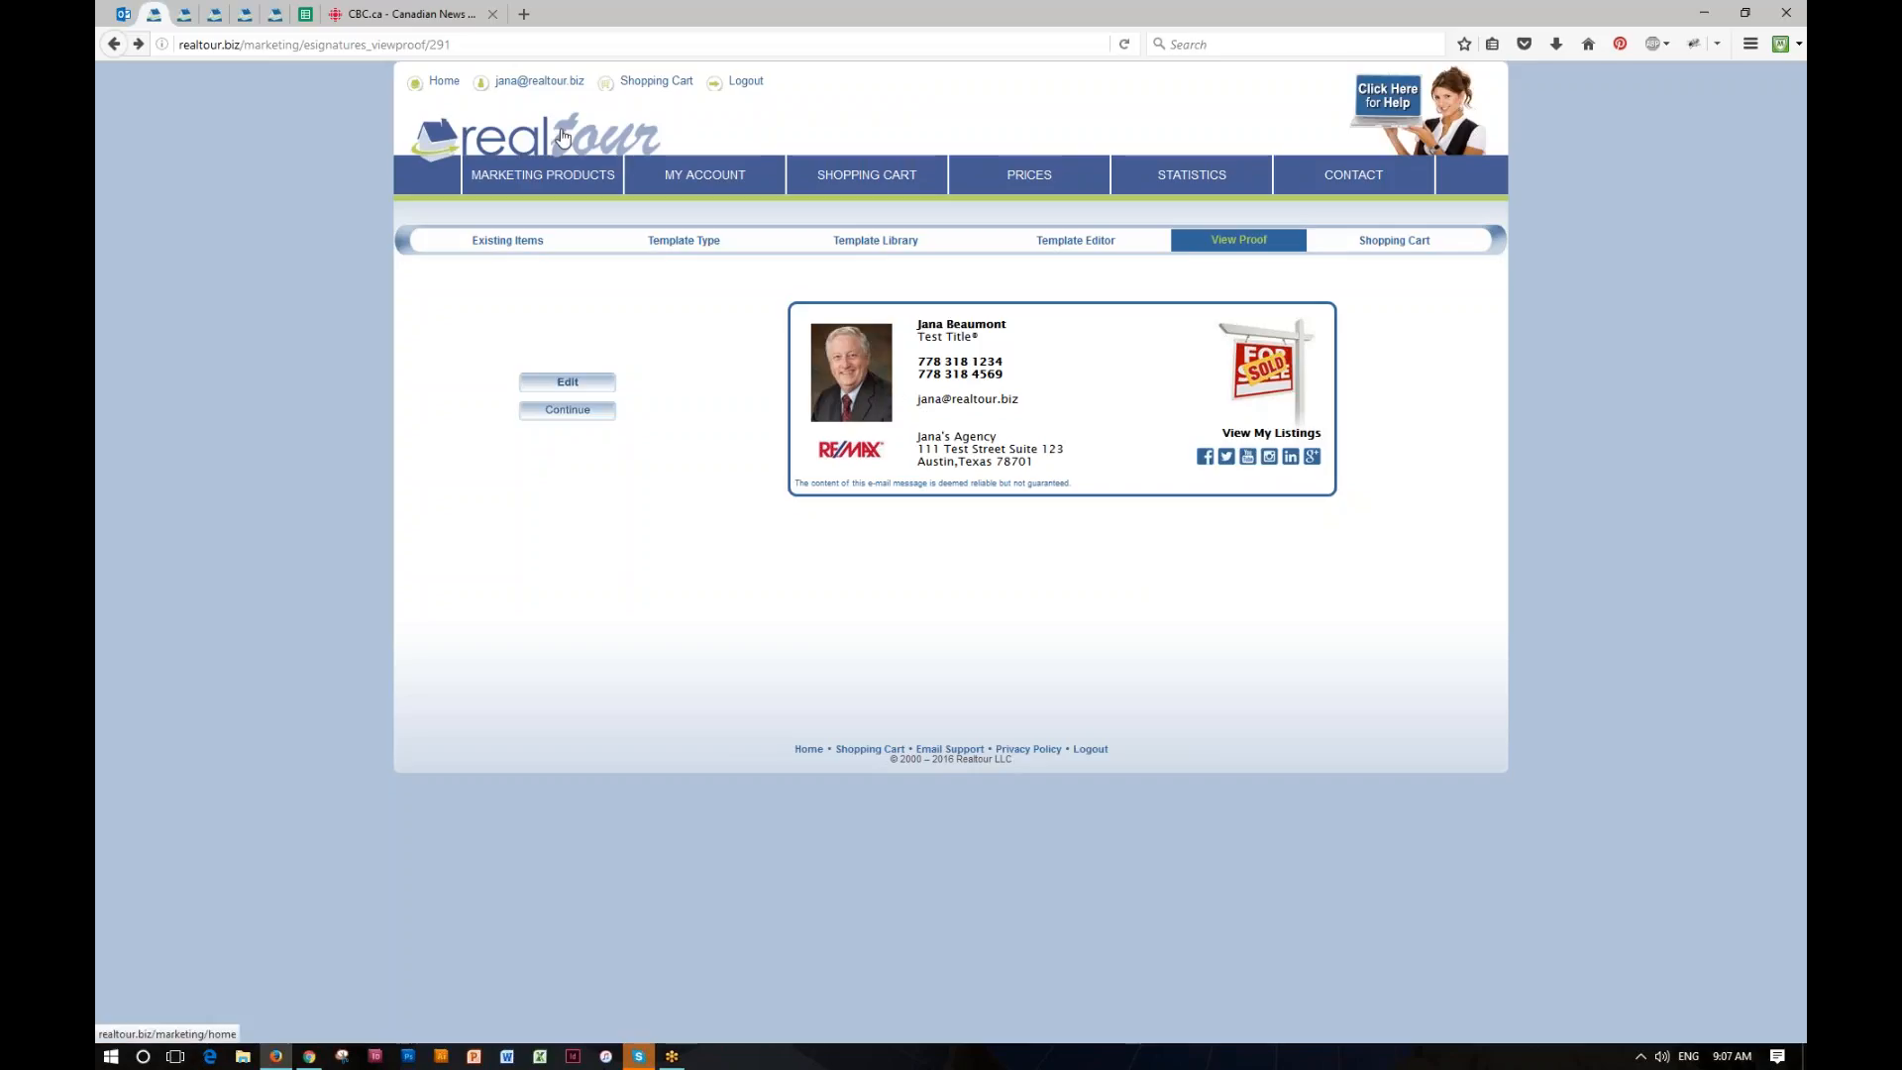
{"action": "left_click", "coordinate": [507, 241]}
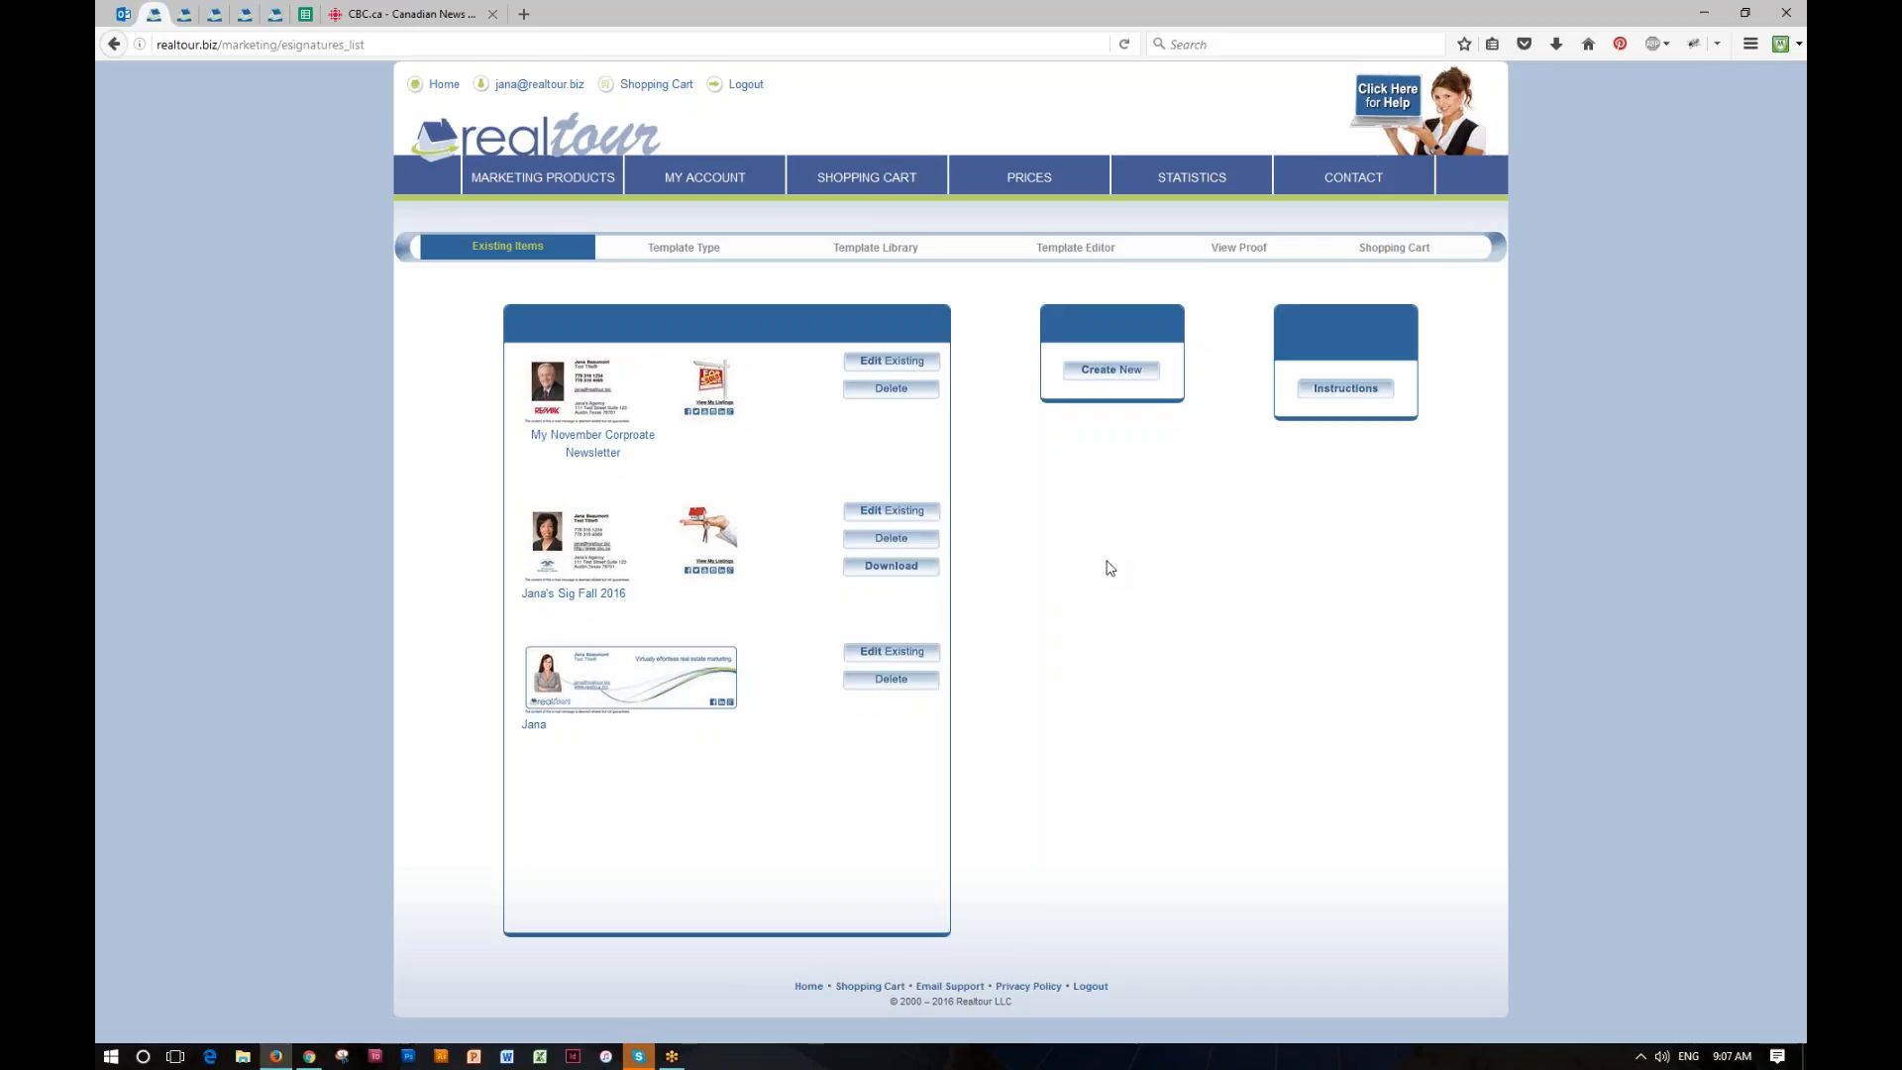
Step: Look through the Gmail instructions for downloading and setting up the eSignature, and close them
{"action": "left_click", "coordinate": [1345, 391]}
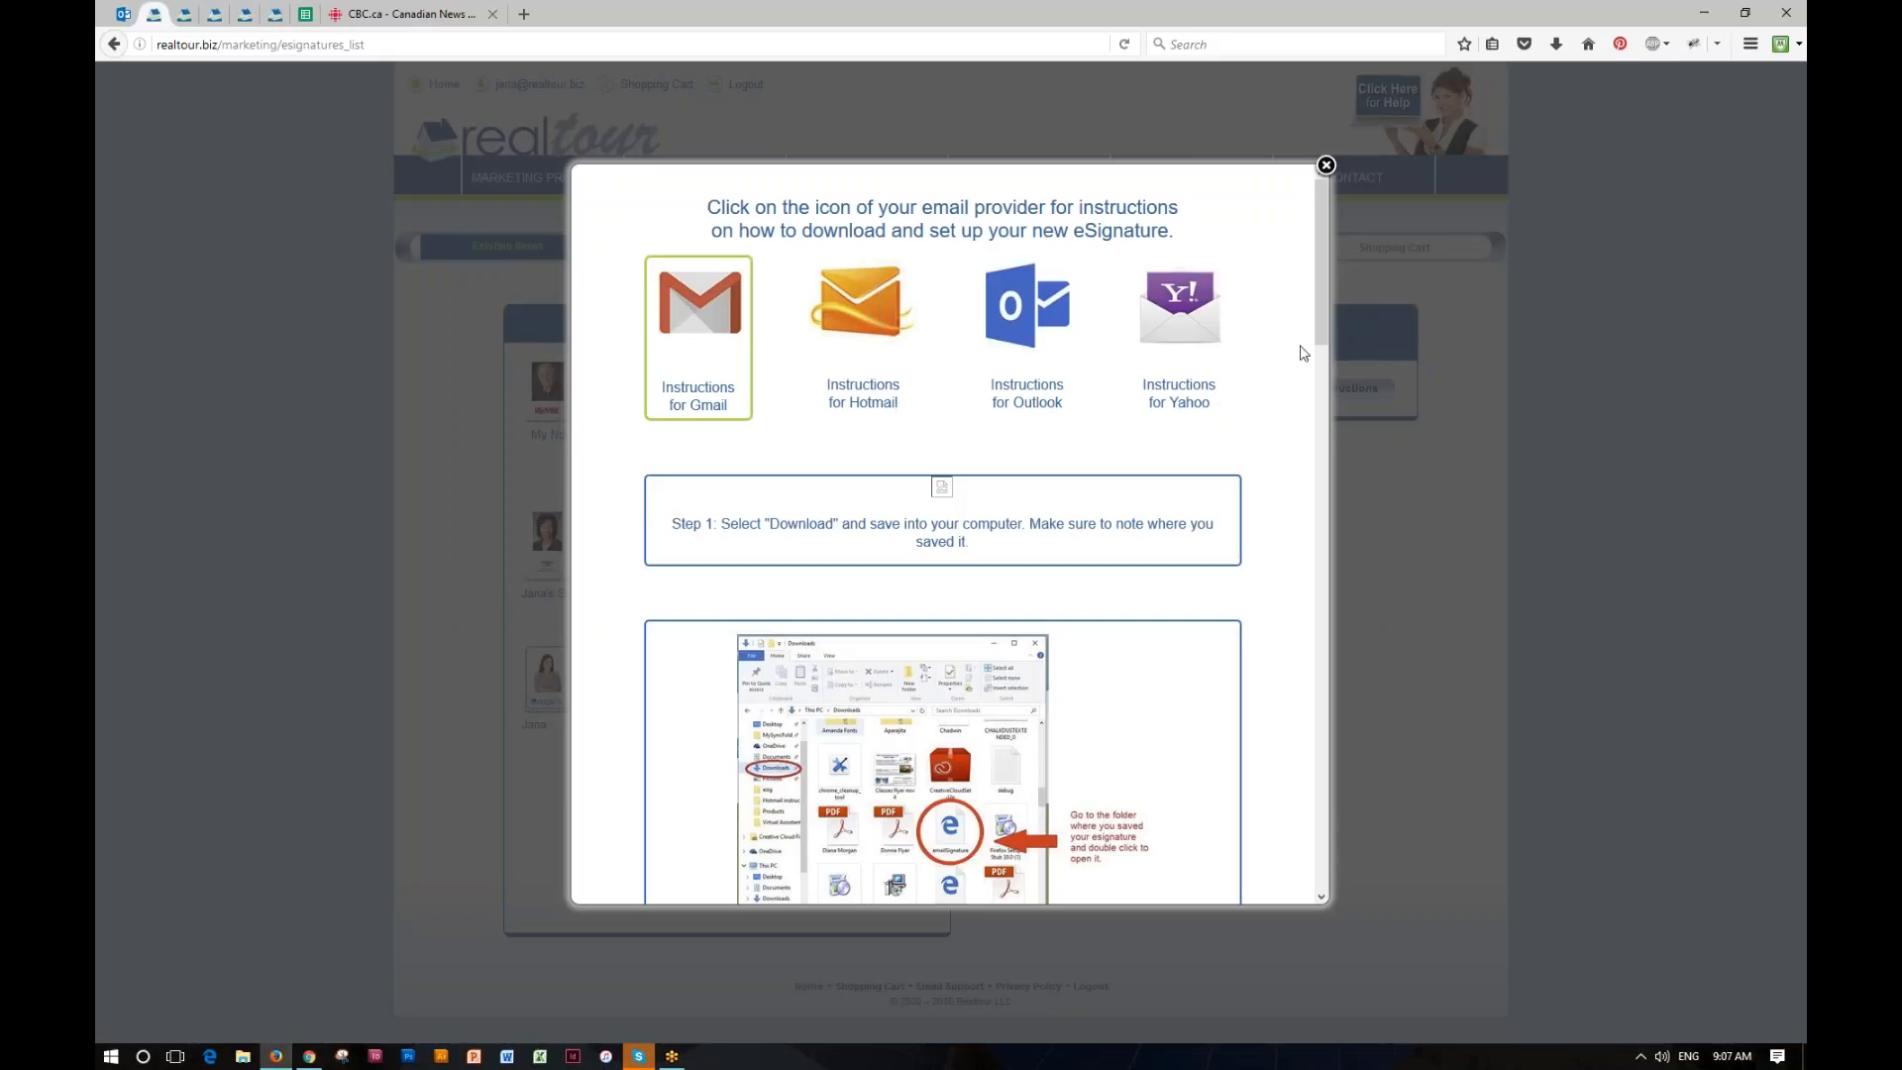
{"action": "left_click_drag", "start_coordinate": [1319, 311], "coordinate": [1278, 837]}
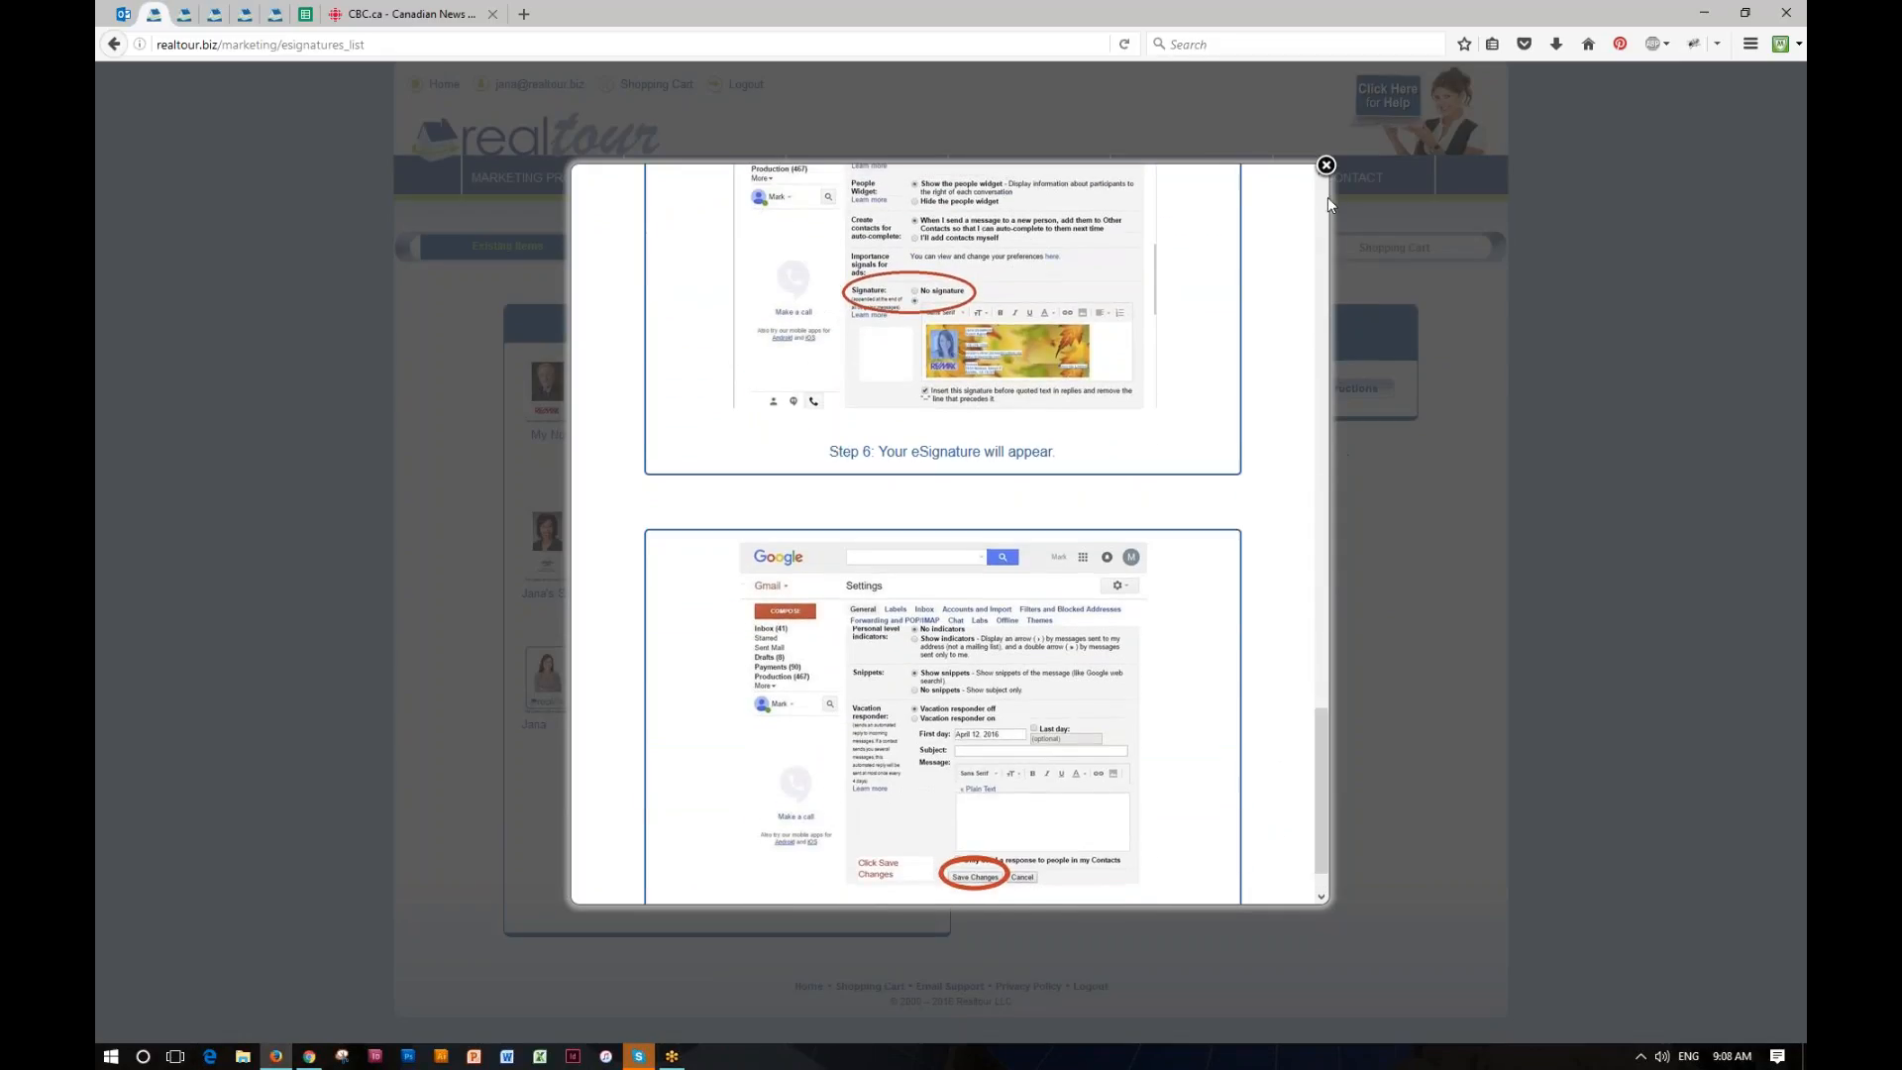
{"action": "left_click", "coordinate": [1326, 165]}
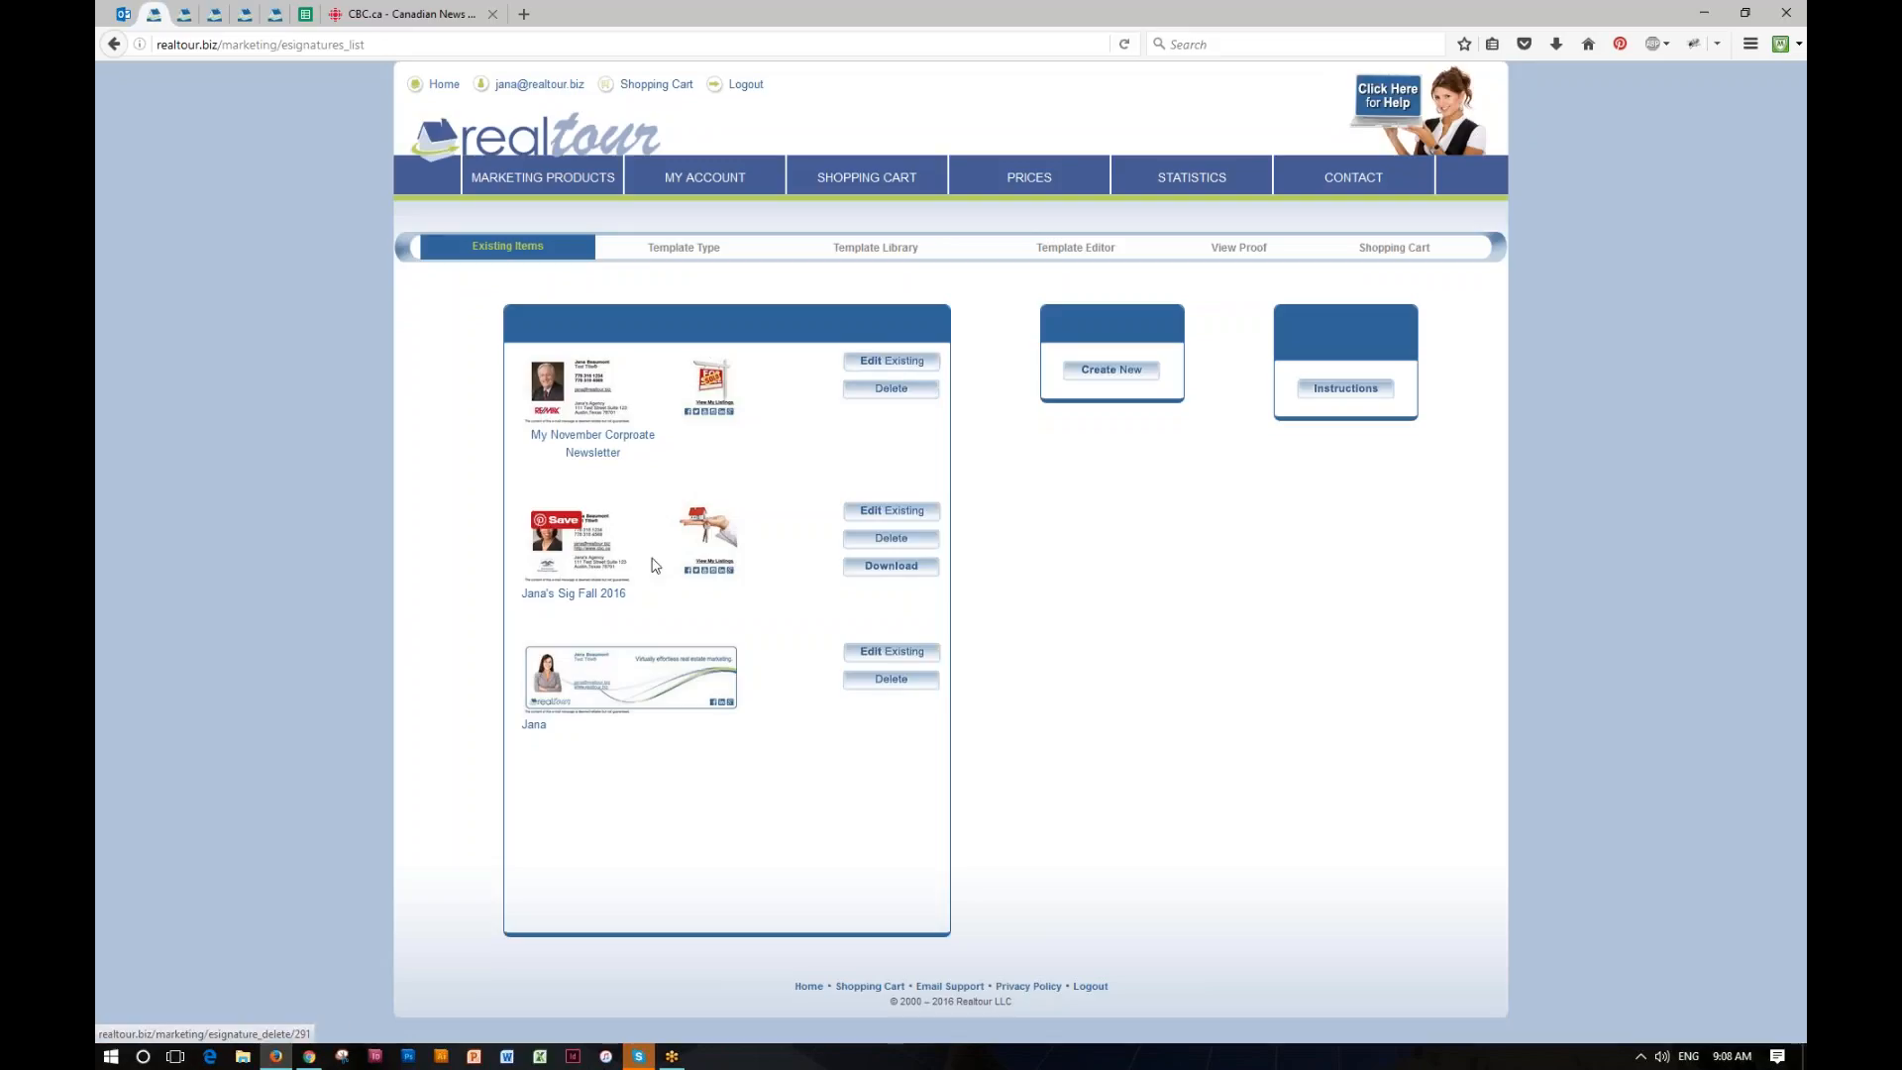
Step: Download the Fall 2016 signature as an HTML file and open the saved file in the browser
{"action": "left_click", "coordinate": [894, 572]}
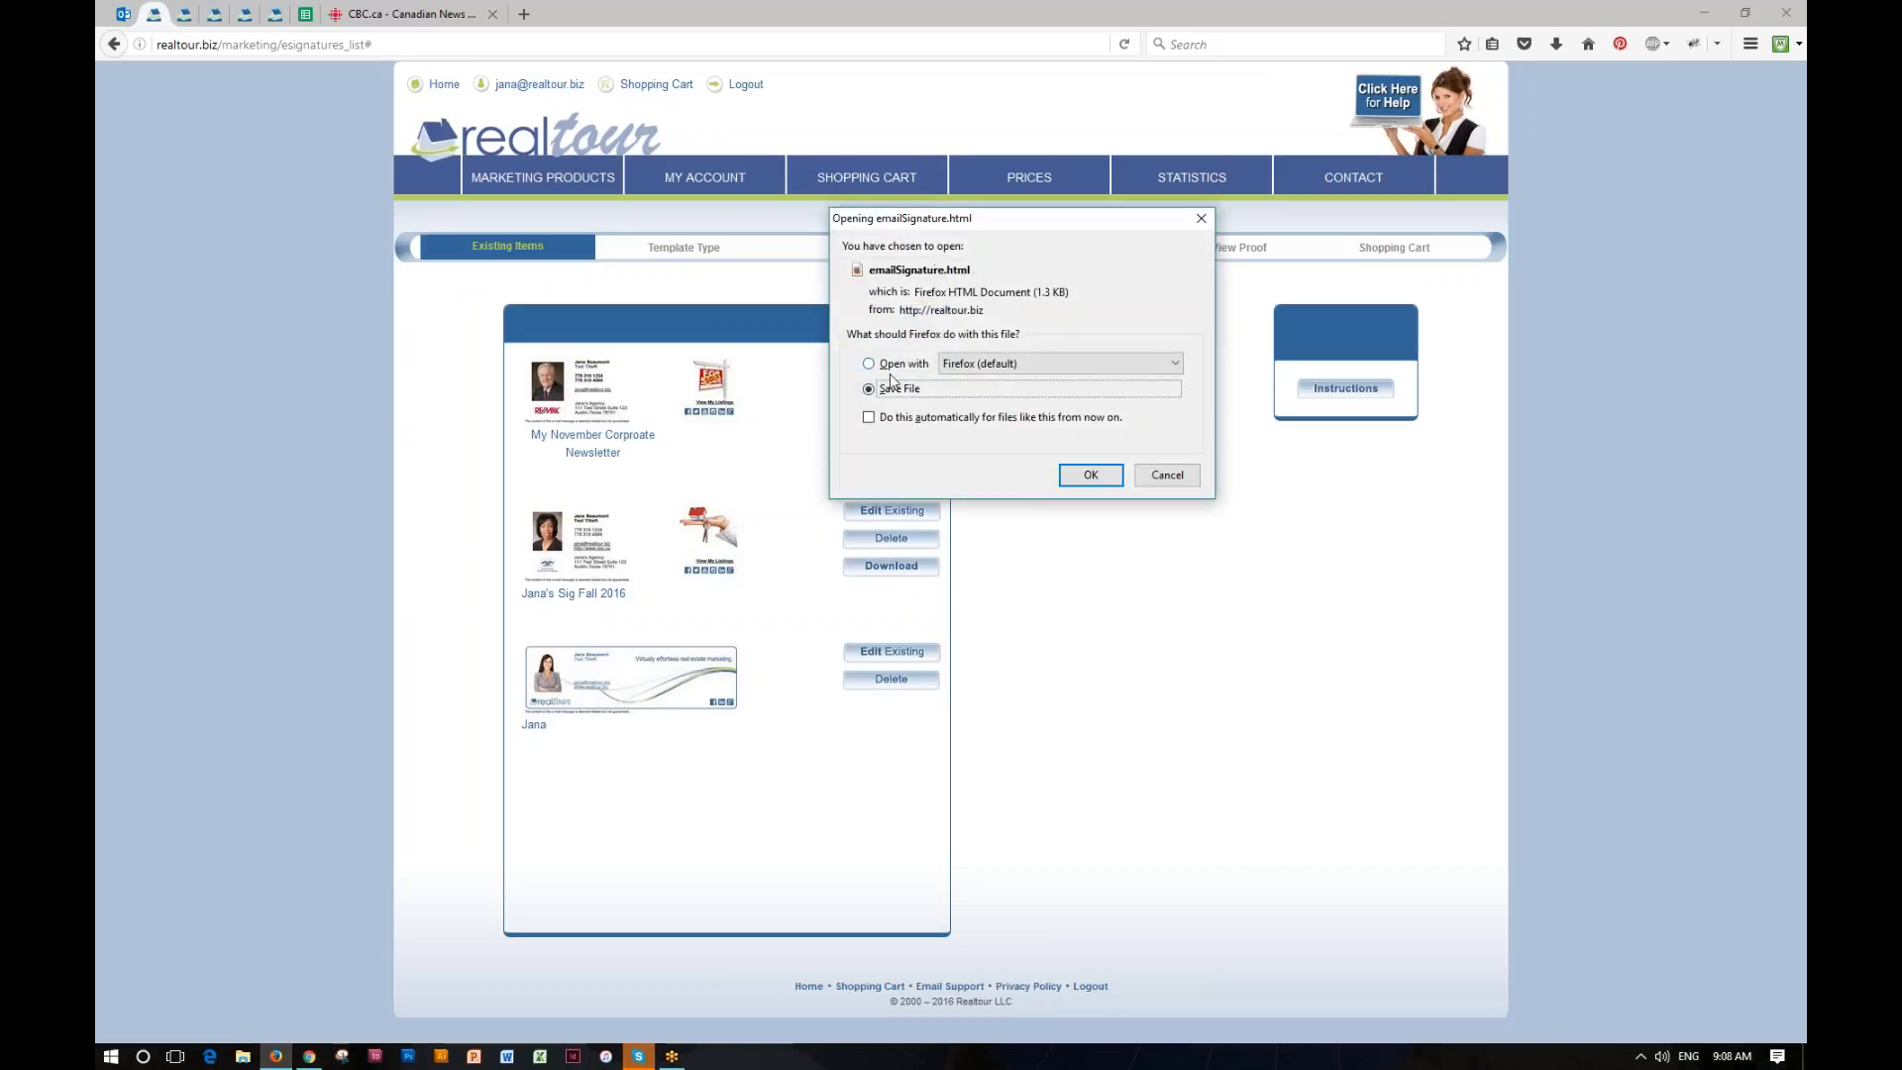
{"action": "left_click", "coordinate": [1080, 477]}
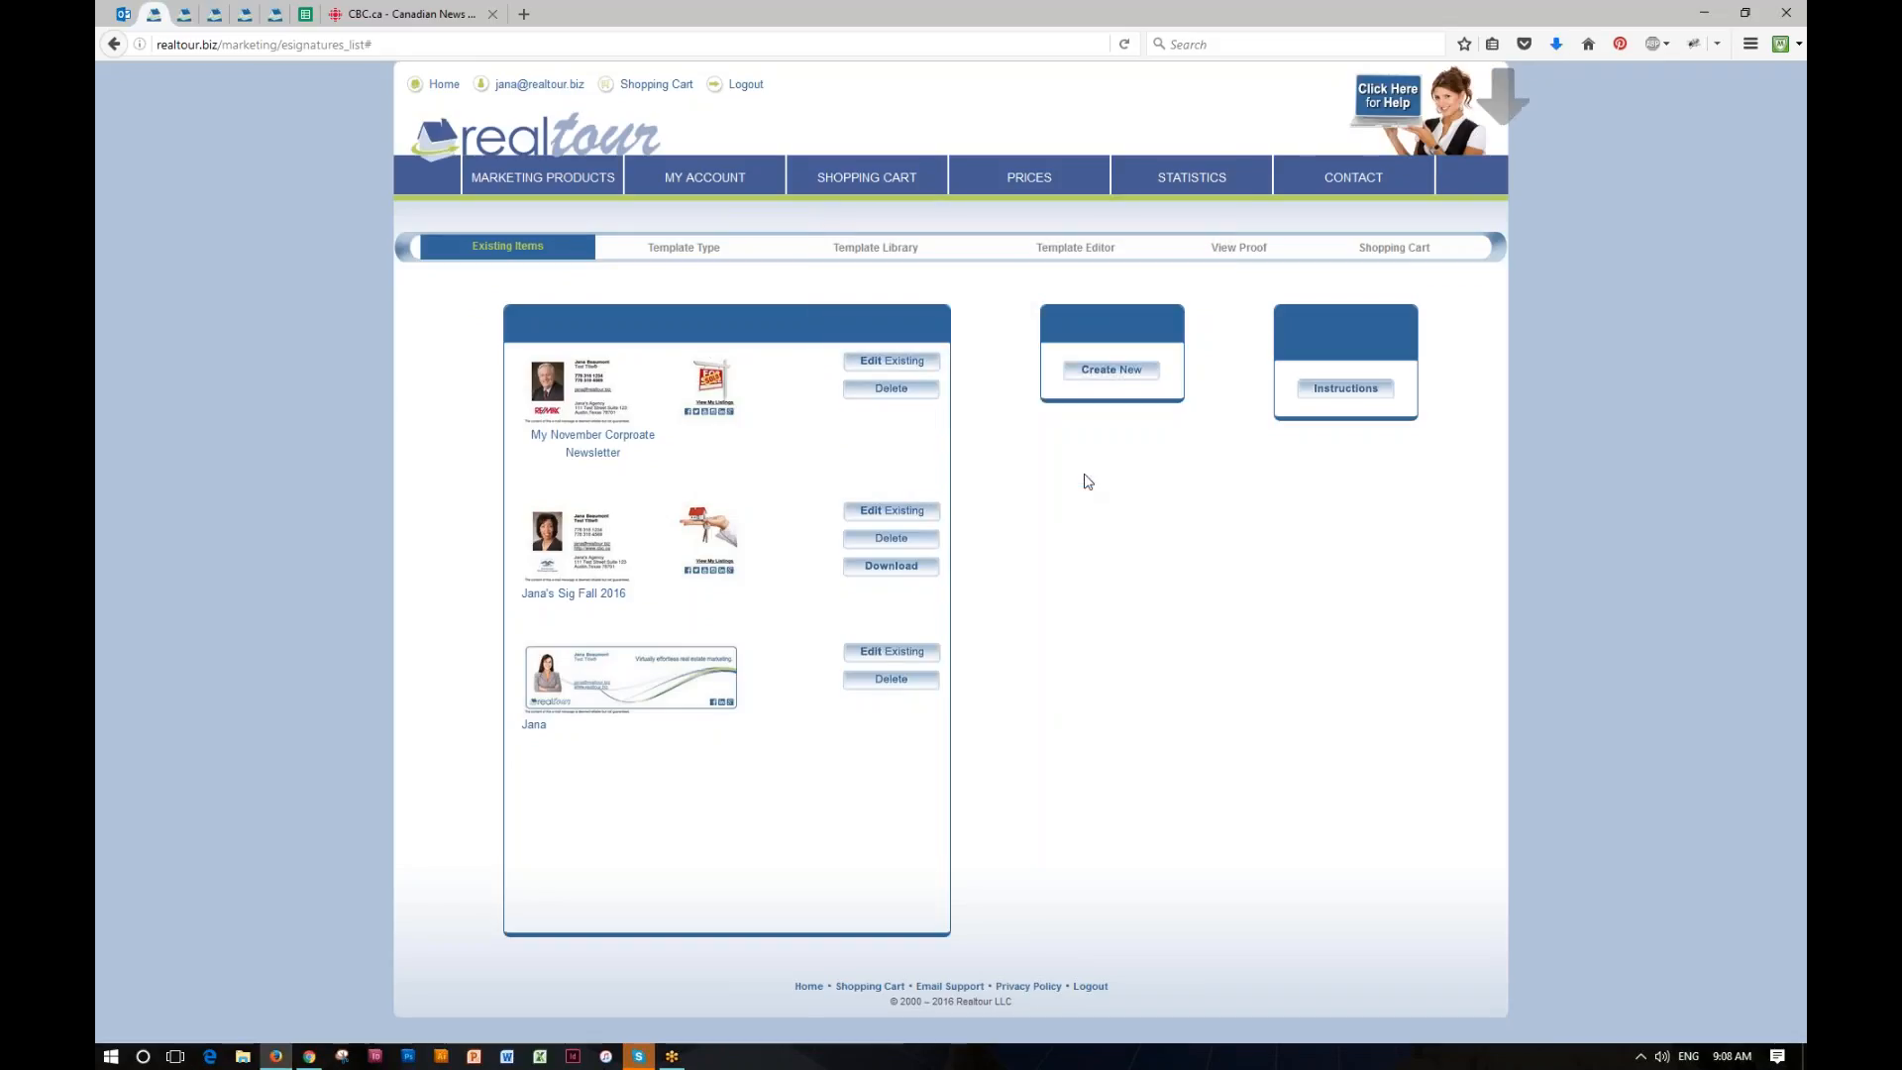
{"action": "left_click", "coordinate": [1558, 45]}
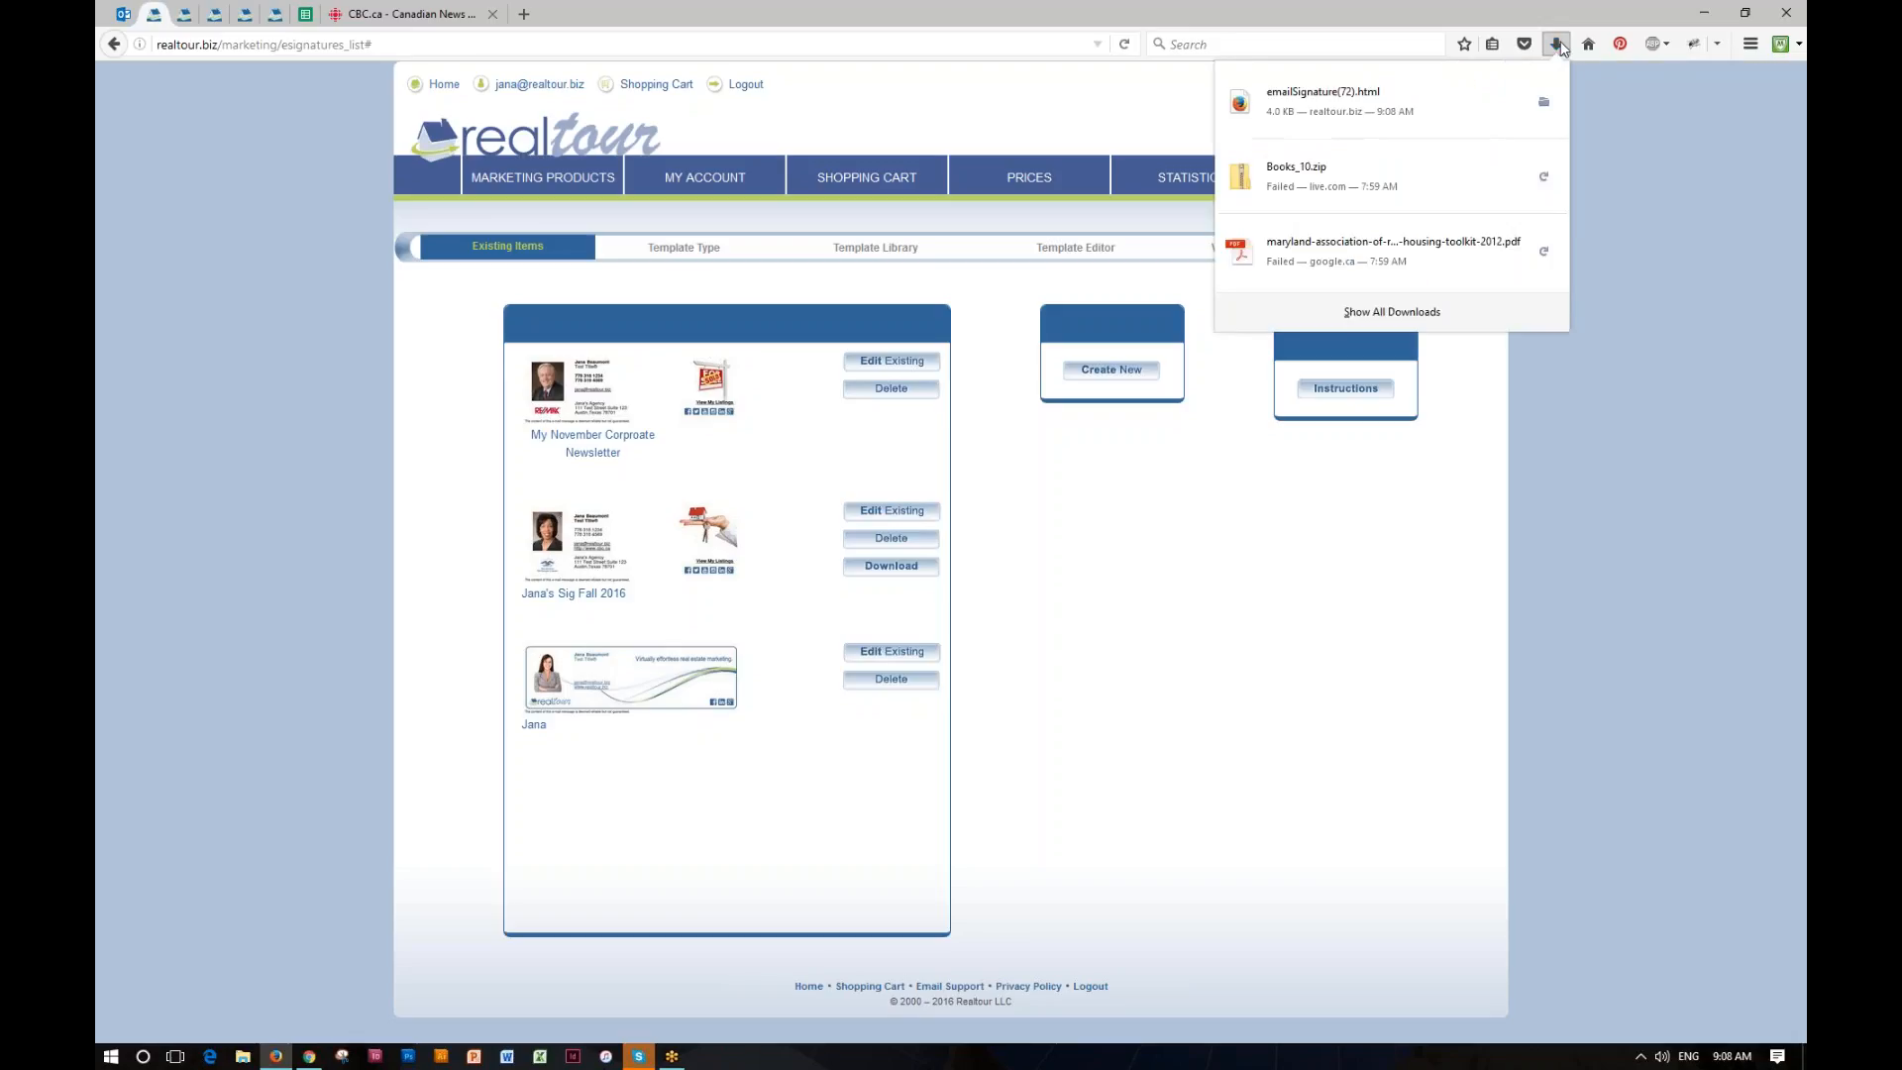
{"action": "left_click", "coordinate": [1324, 102]}
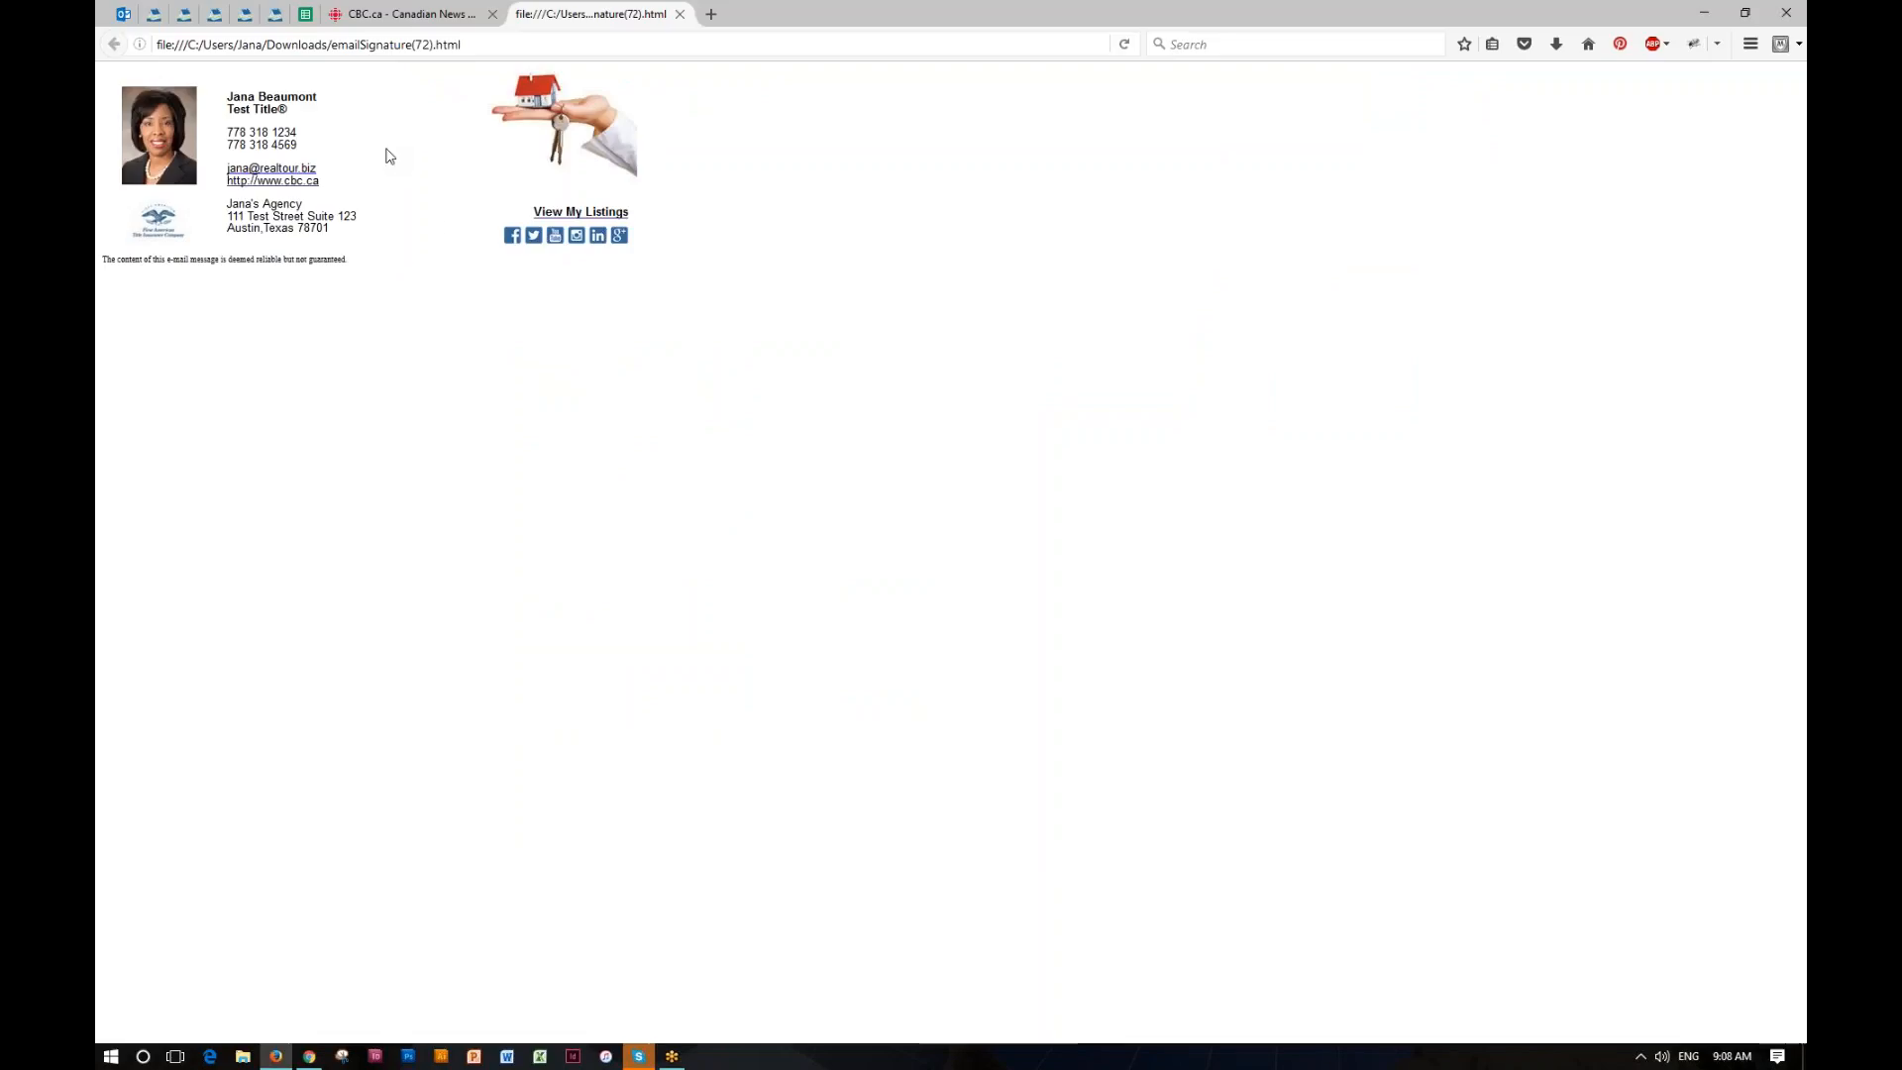
Step: Copy the entire signature from the downloaded page and open the general settings of Gmail in Chrome
{"action": "key", "text": "ctrl+a"}
{"action": "key", "text": "ctrl+c"}
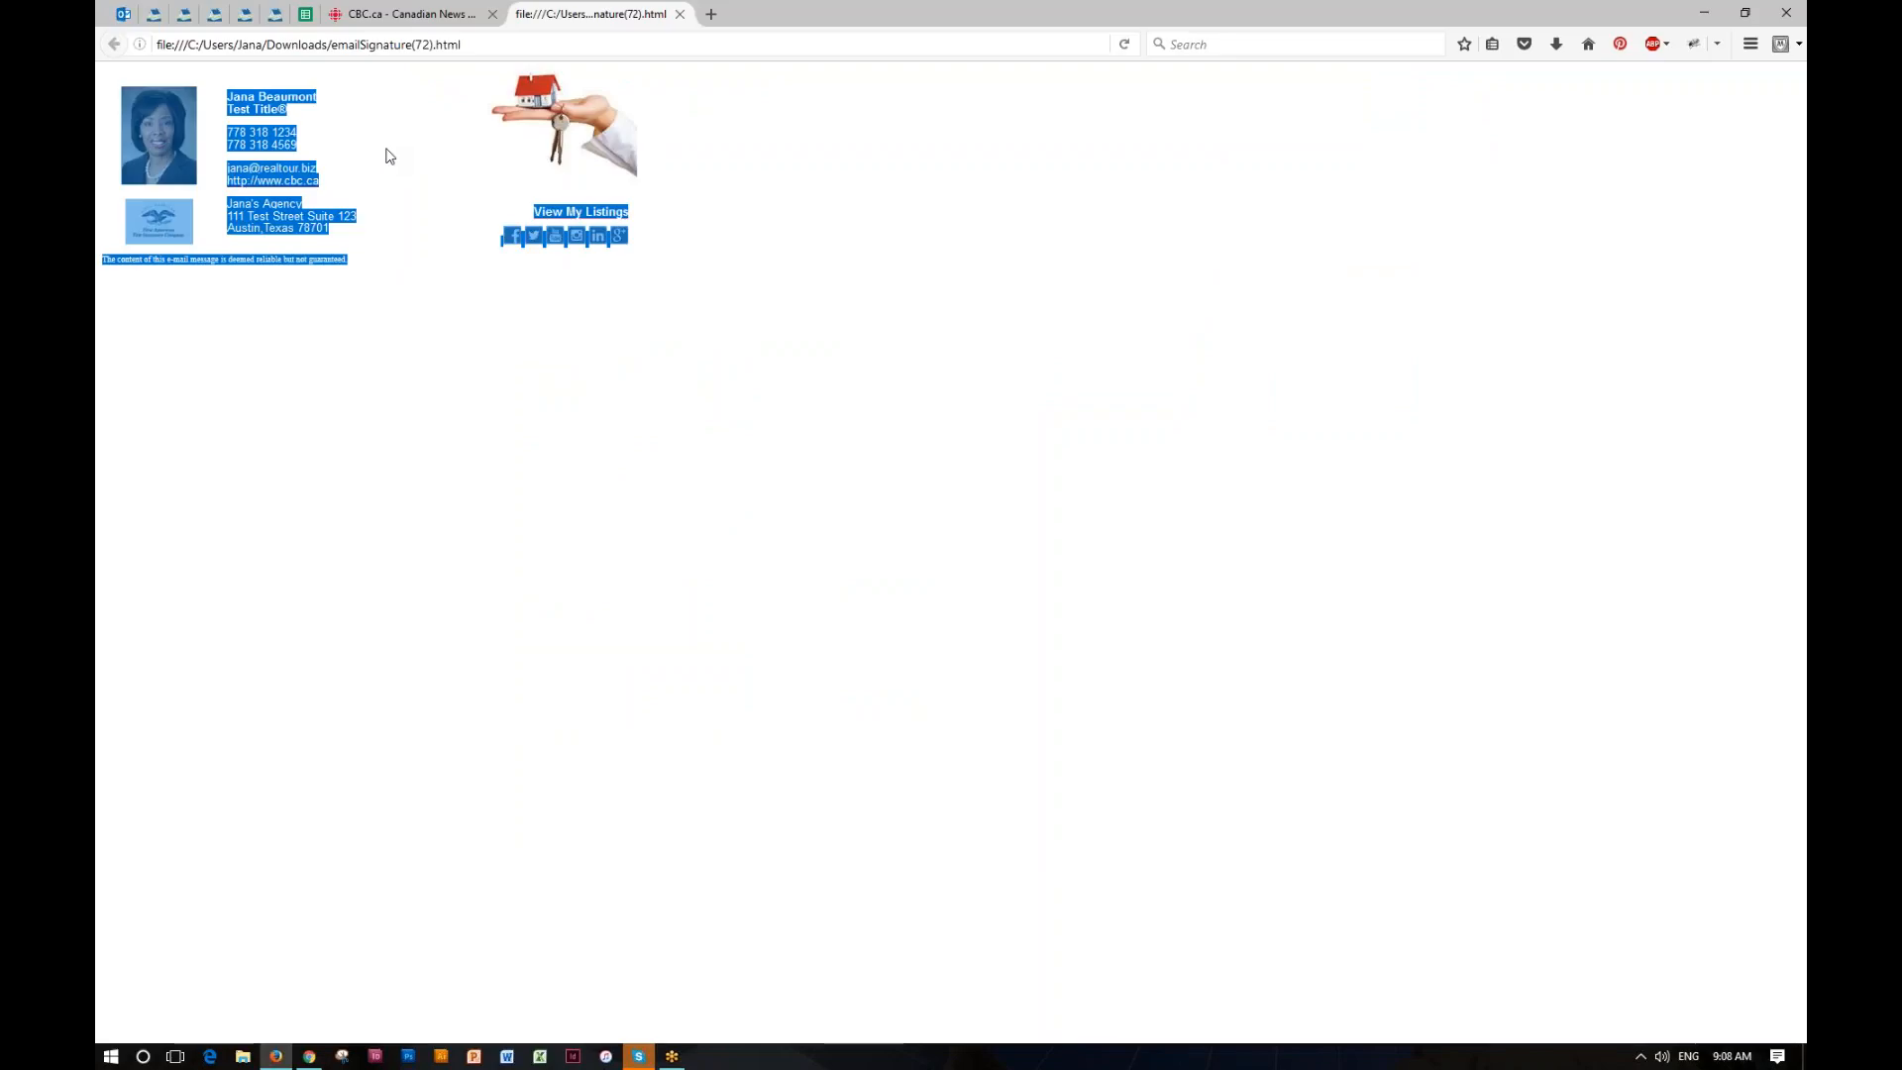
{"action": "left_click", "coordinate": [313, 1058]}
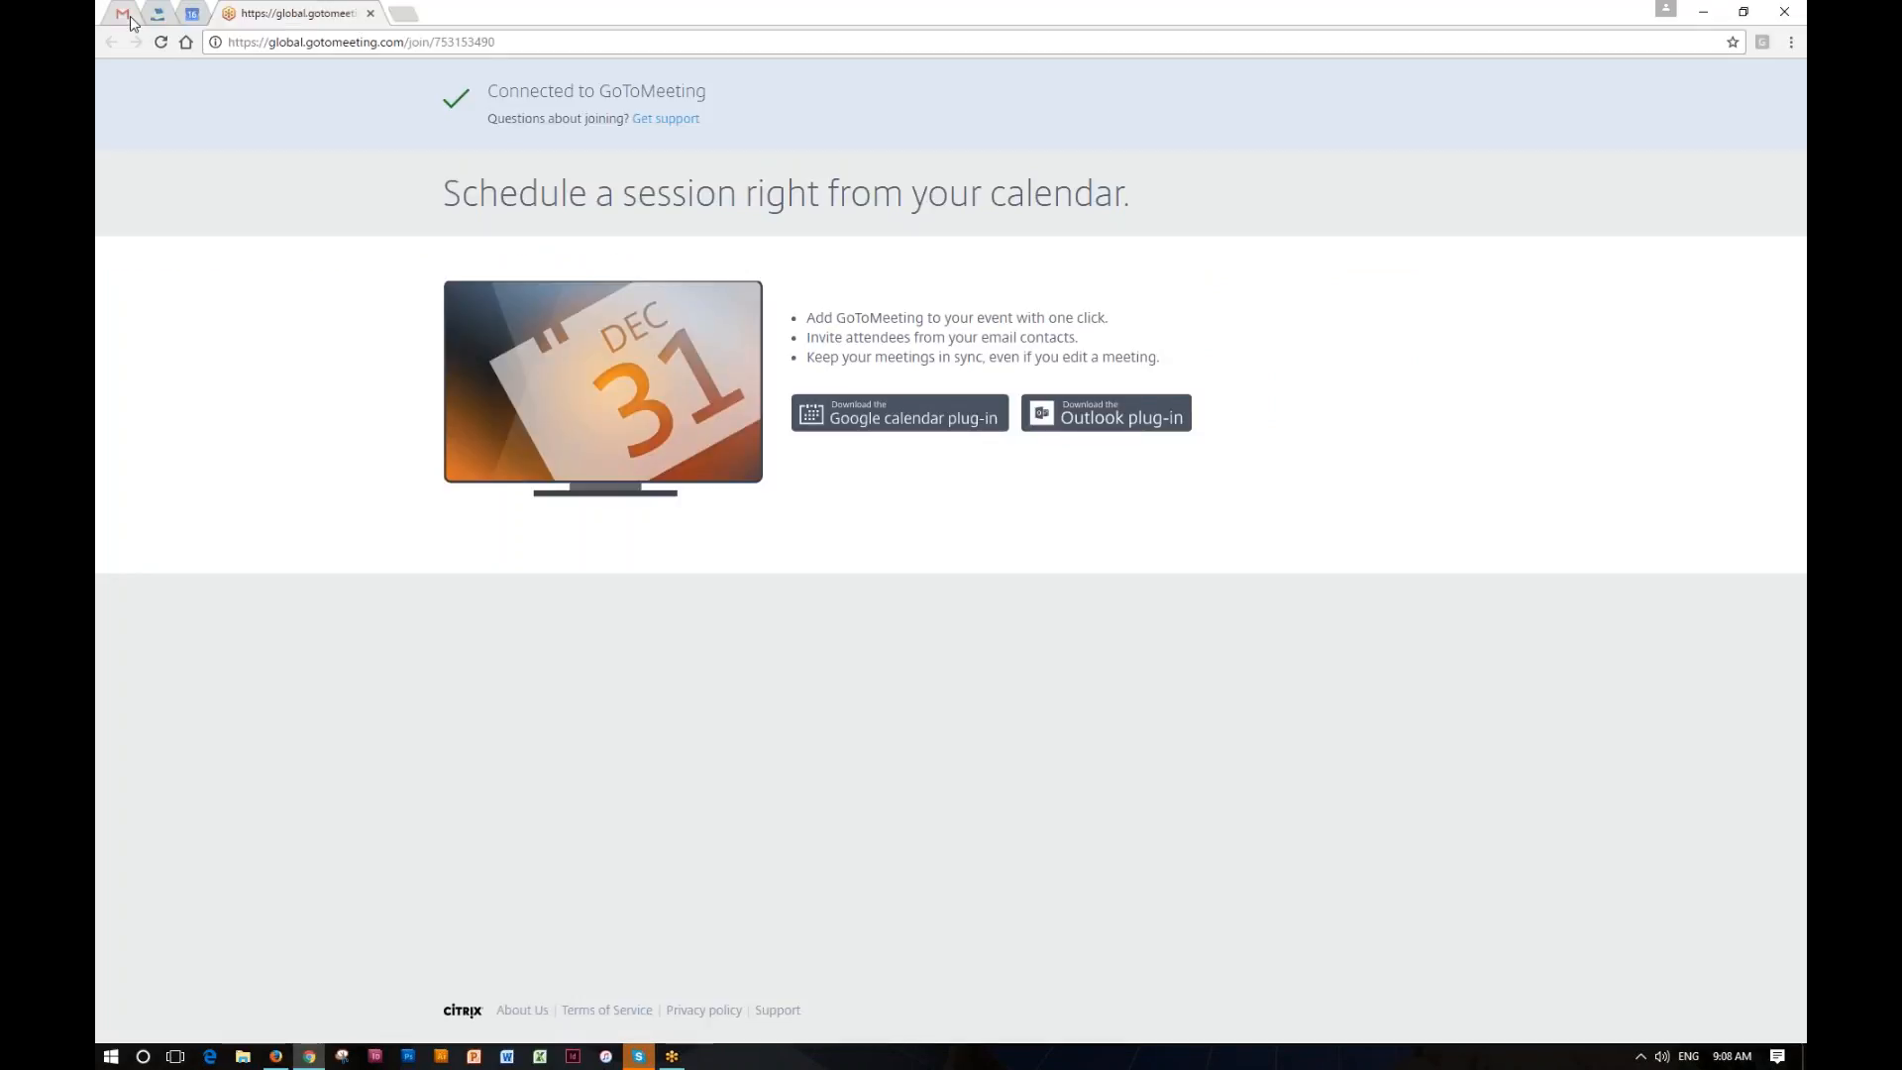
{"action": "left_click", "coordinate": [123, 13]}
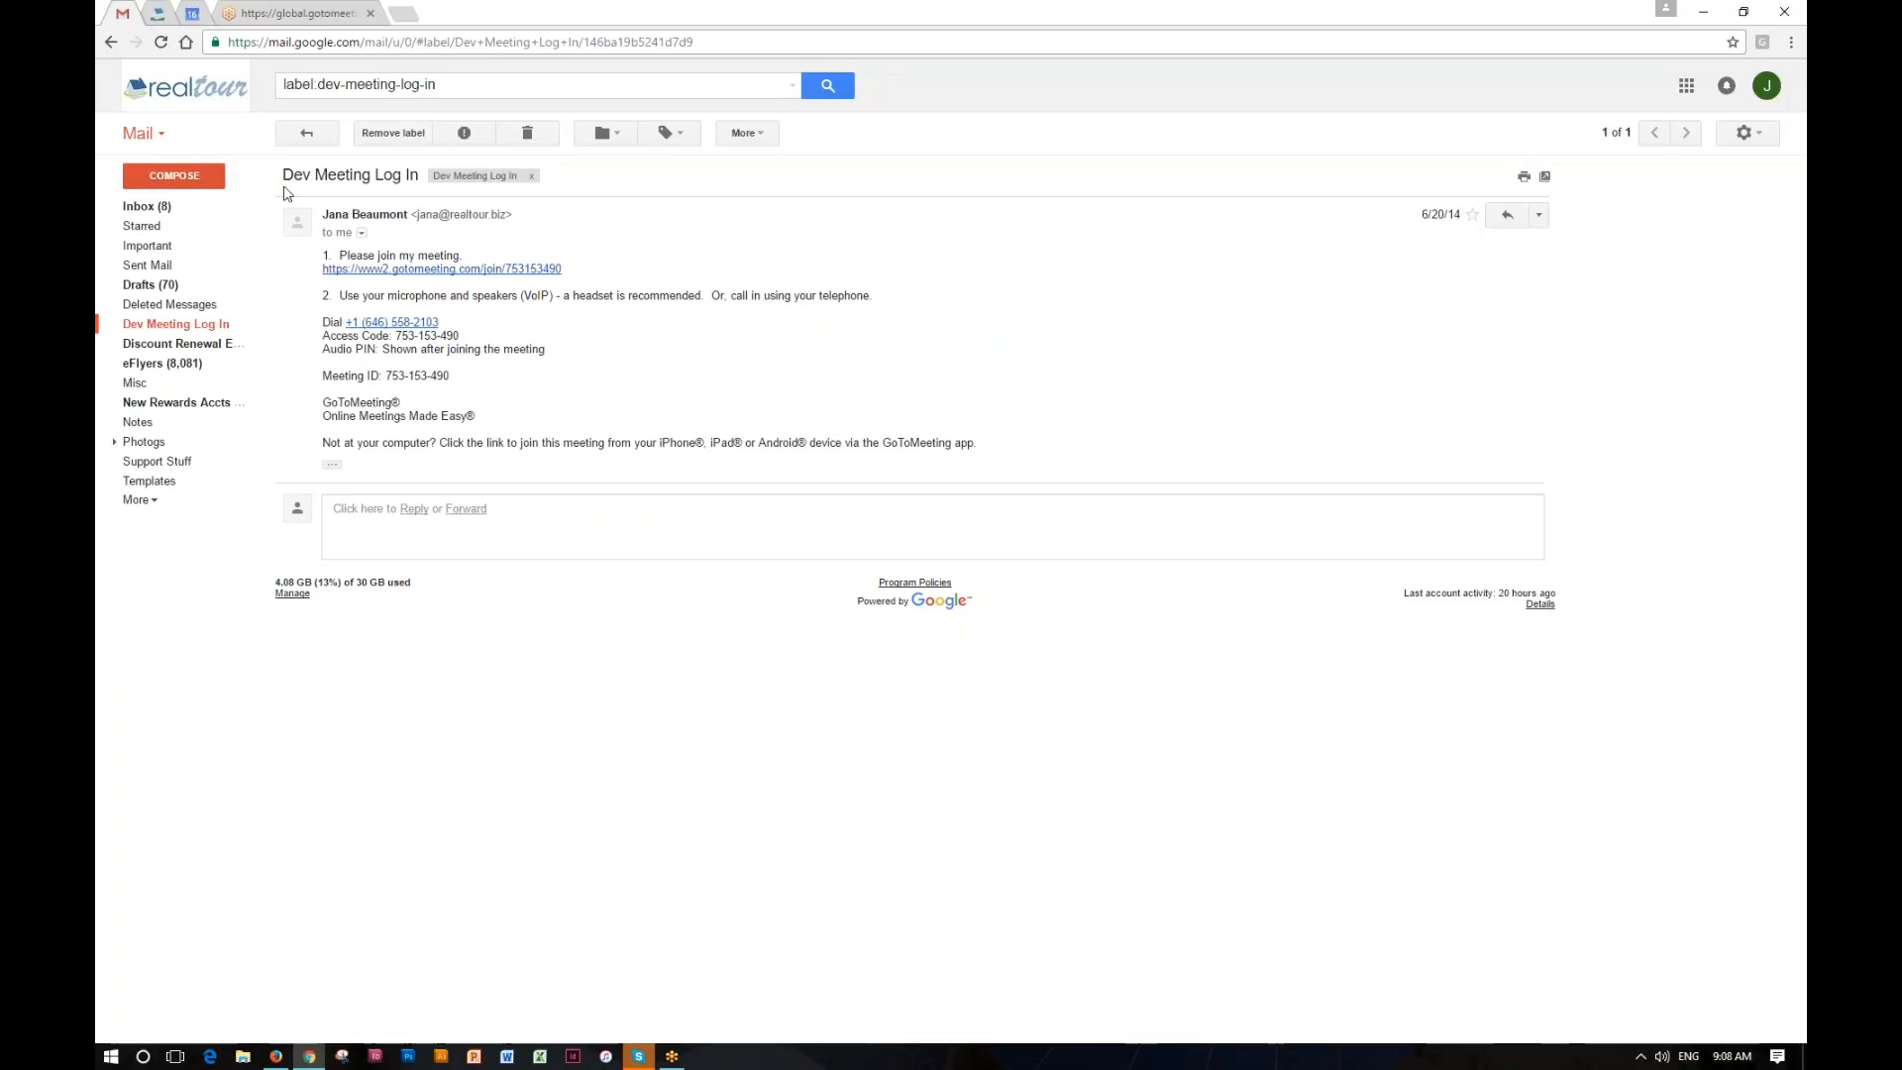
{"action": "left_click", "coordinate": [1756, 135]}
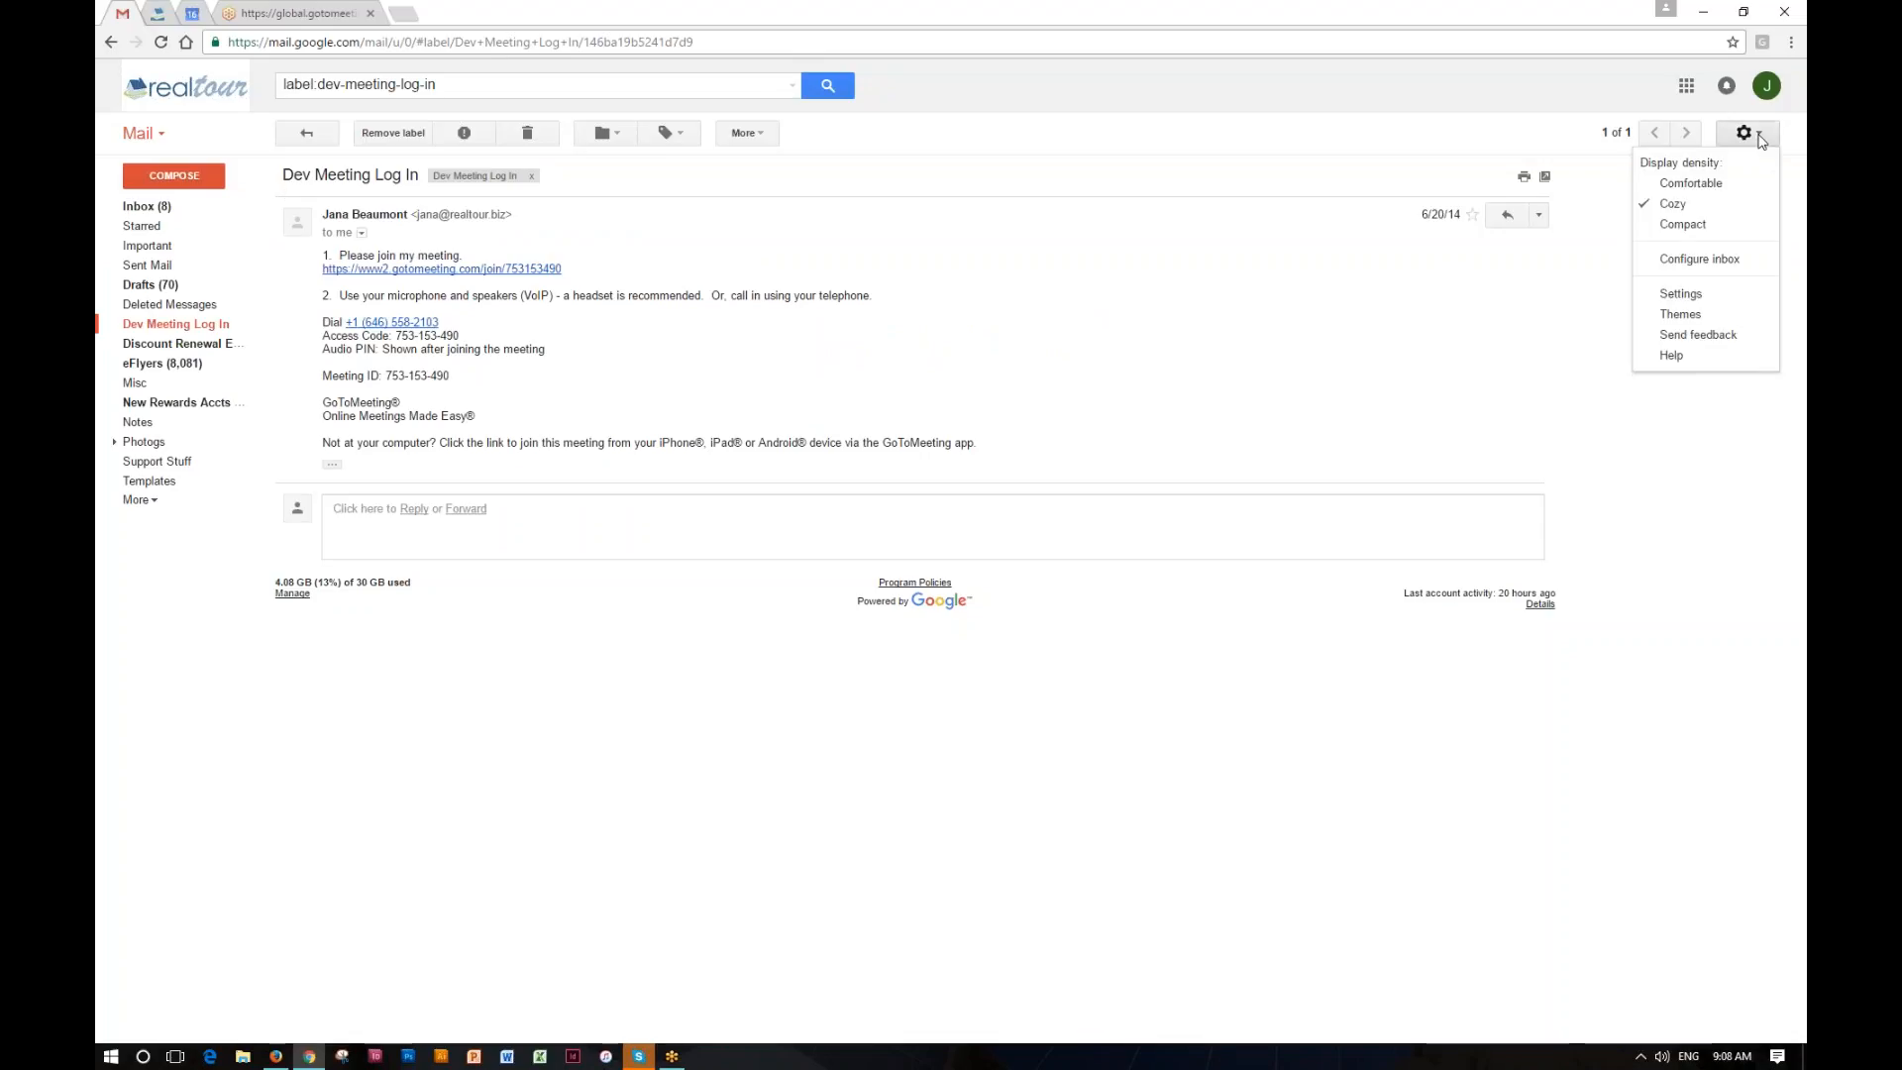
{"action": "left_click", "coordinate": [1680, 294]}
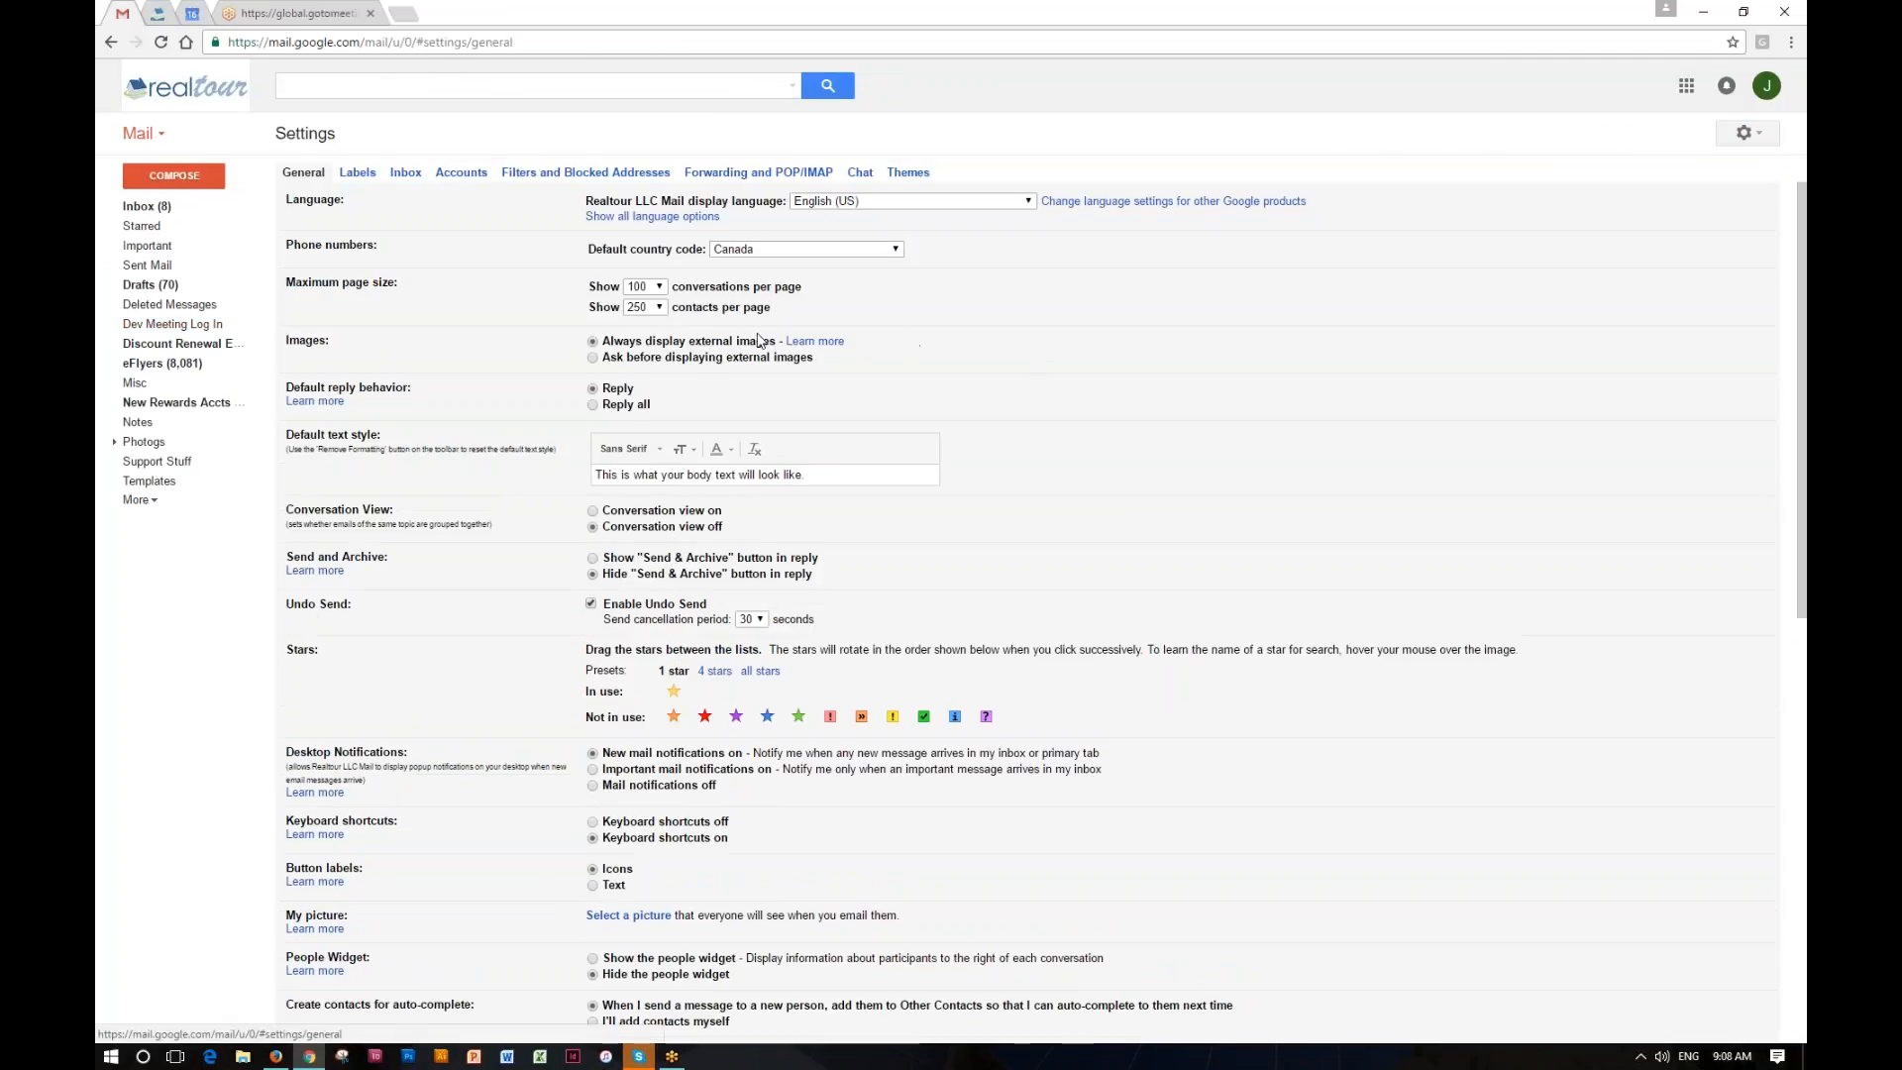
Step: Paste the copied signature into Gmail's Signature box and review it along with the save options
{"action": "scroll", "coordinate": [759, 340], "scroll_direction": "down", "scroll_amount": 6}
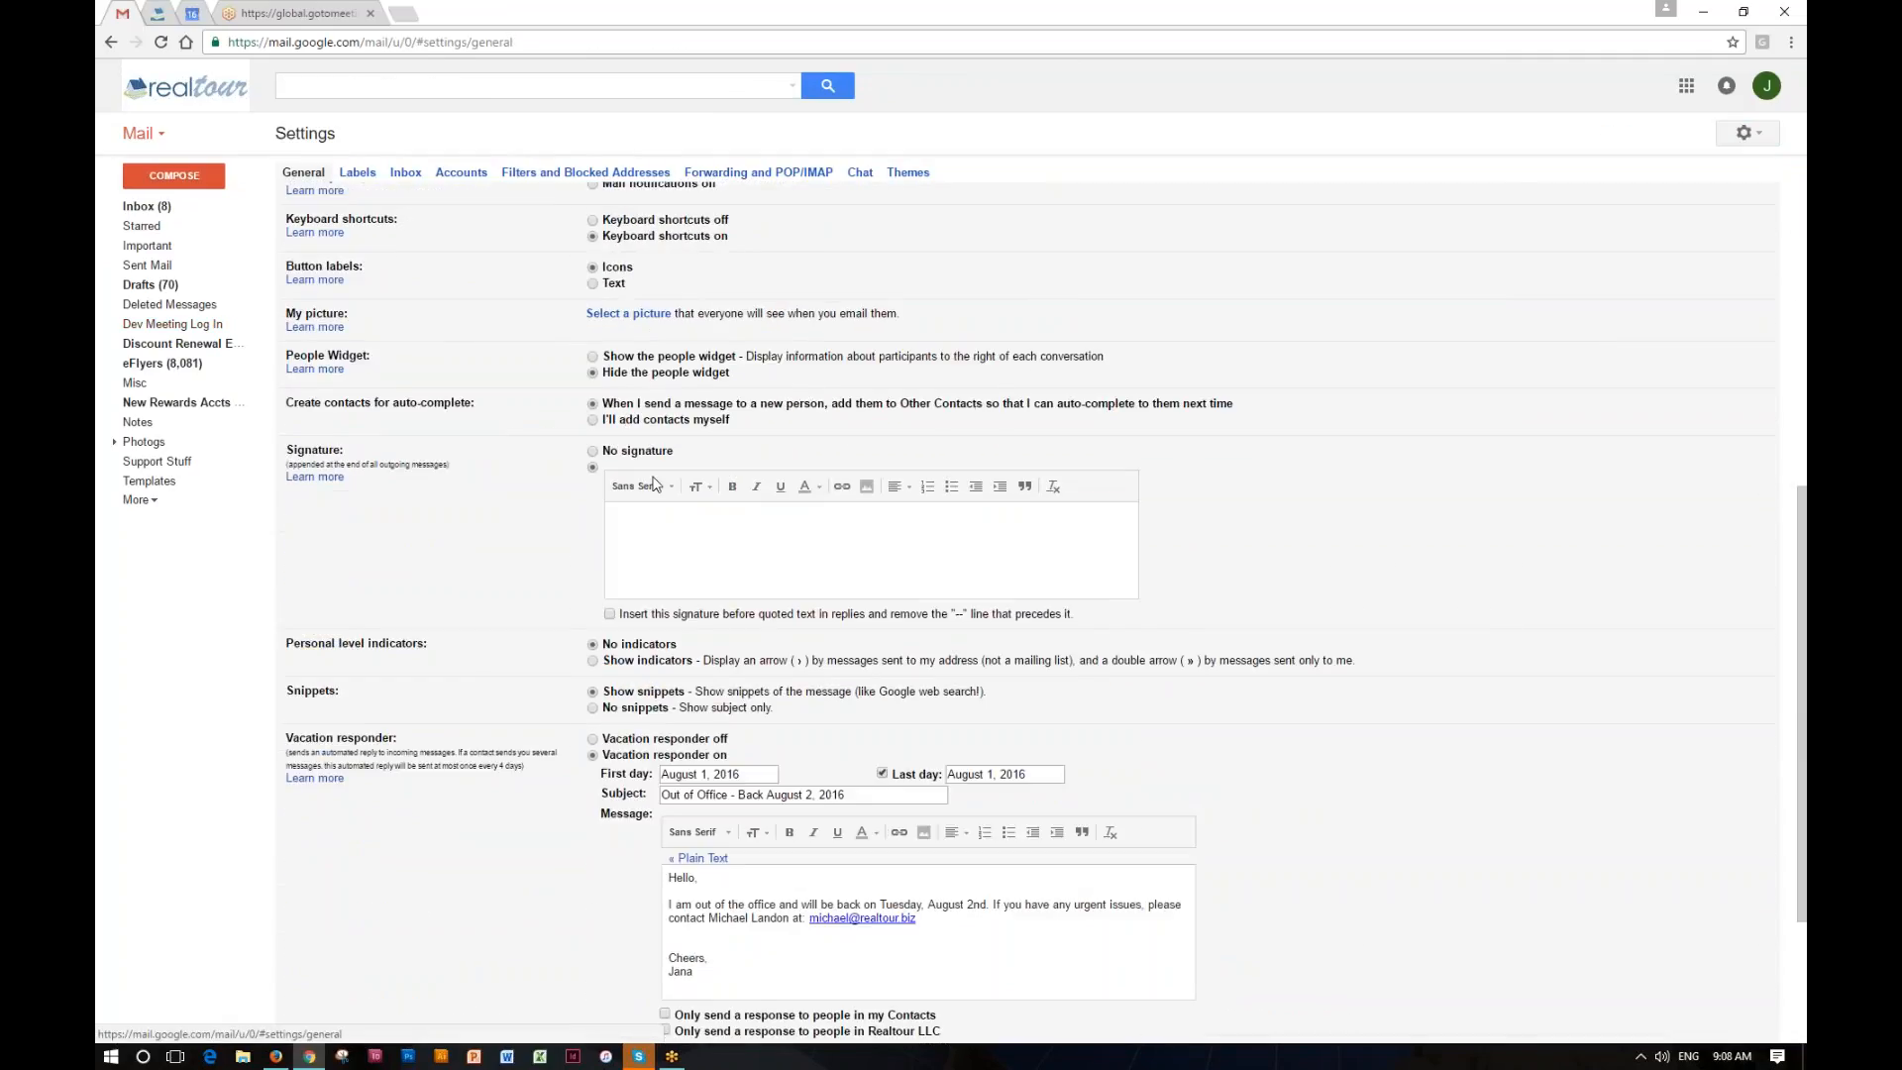
{"action": "left_click", "coordinate": [646, 525]}
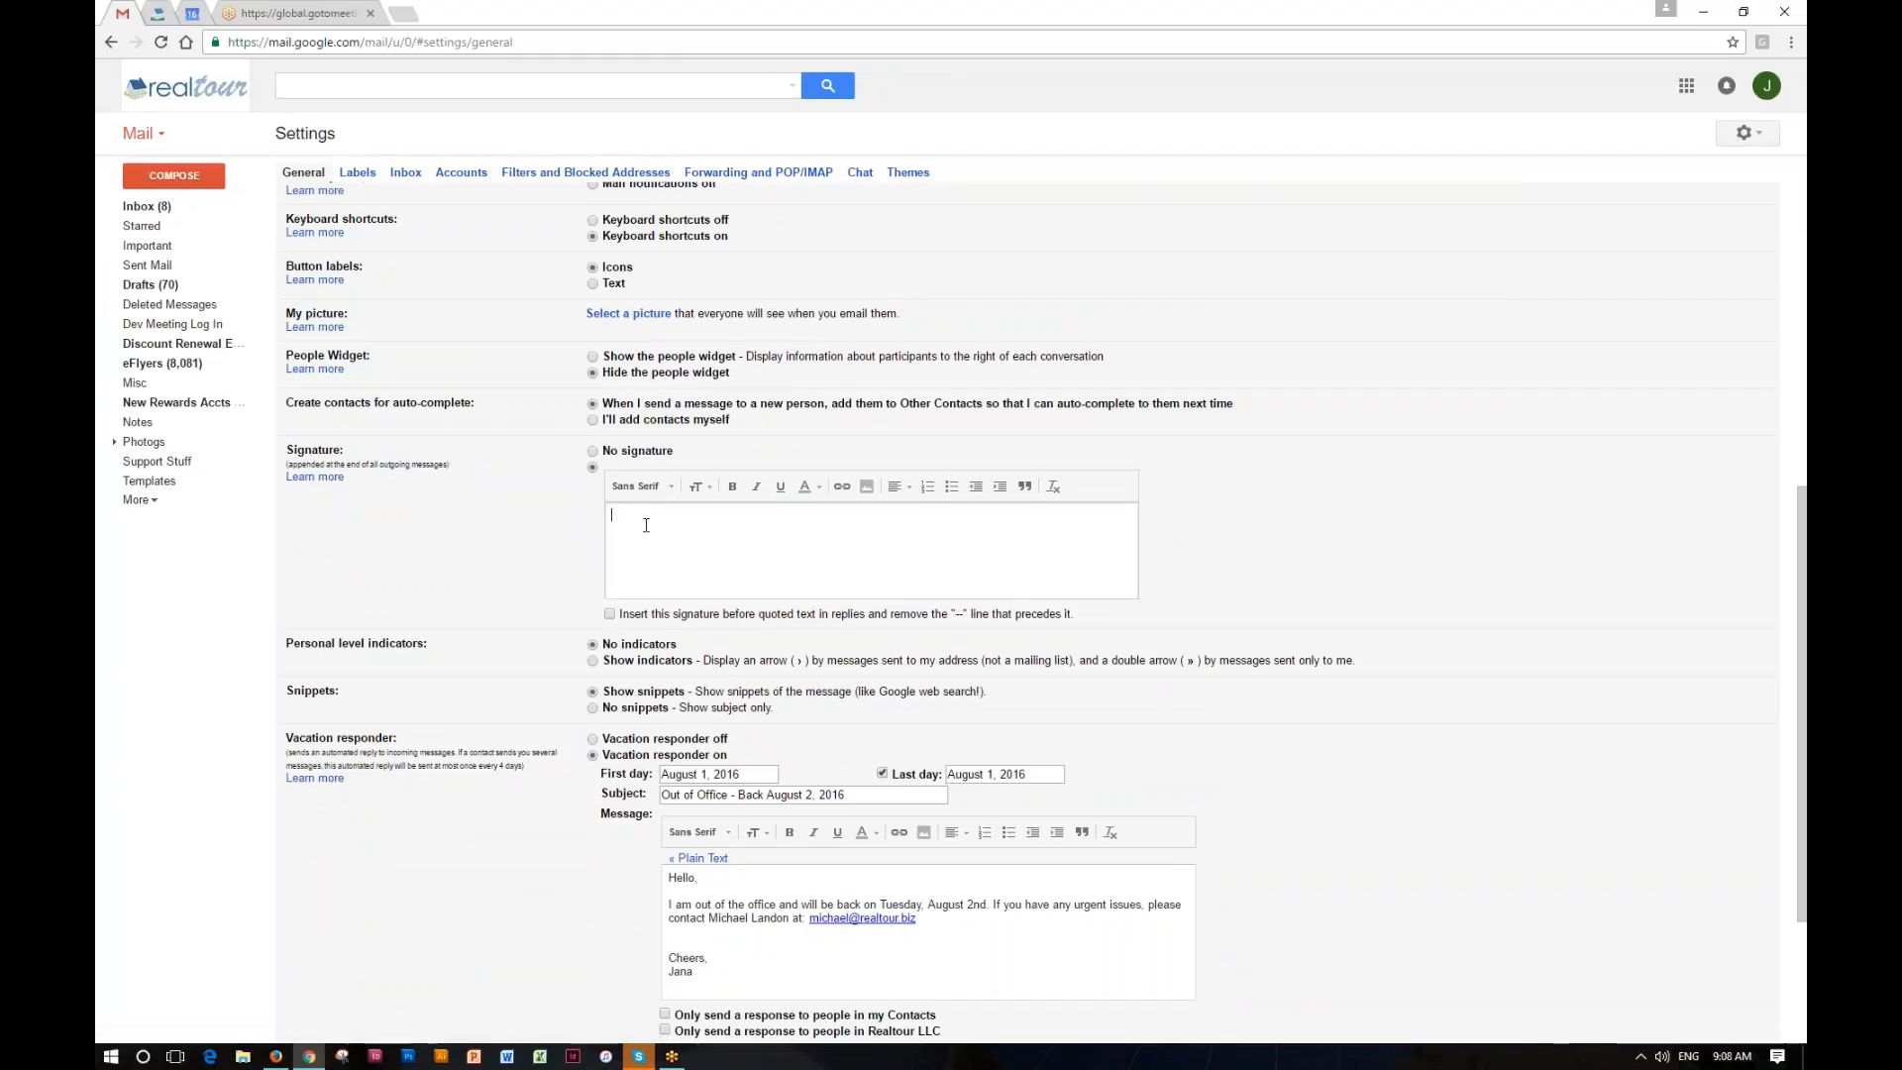
{"action": "key", "text": "ctrl+v"}
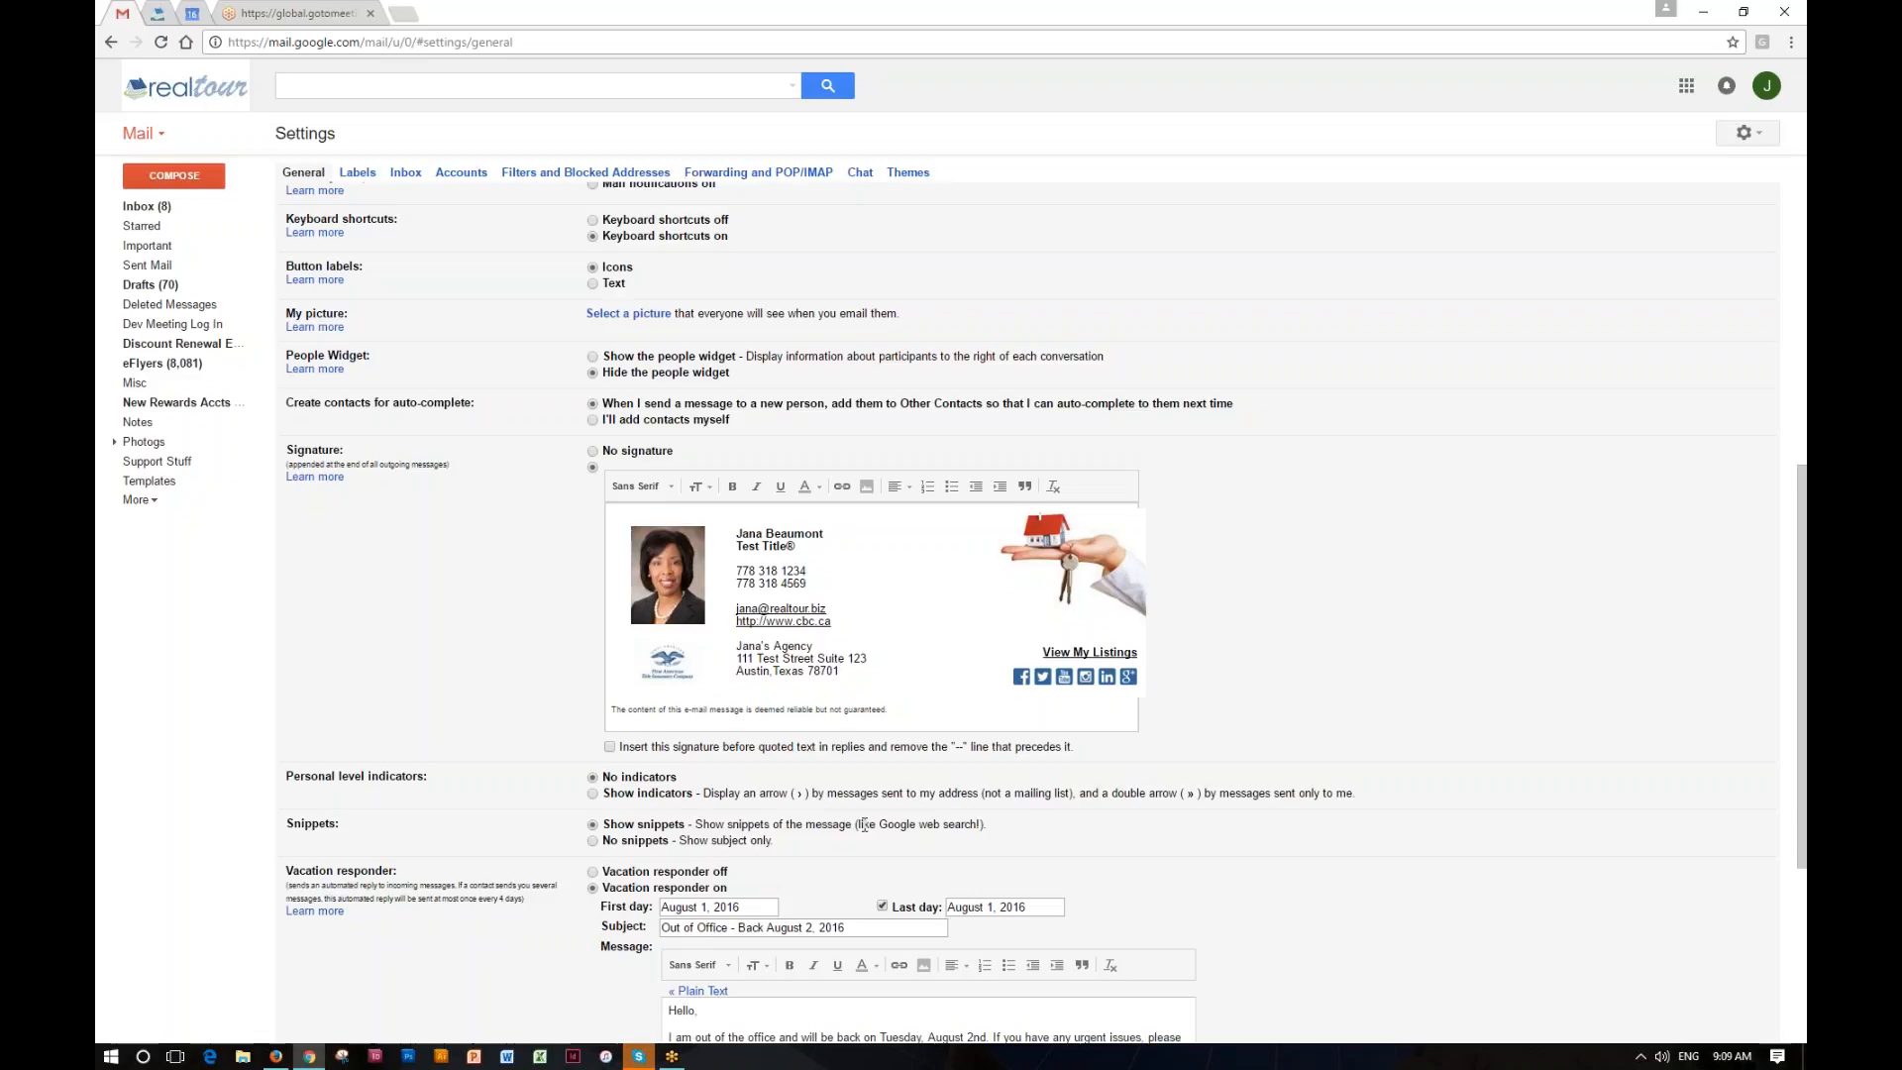
{"action": "scroll", "coordinate": [865, 824], "scroll_direction": "down", "scroll_amount": 3}
{"action": "scroll", "coordinate": [865, 824], "scroll_direction": "down", "scroll_amount": 2}
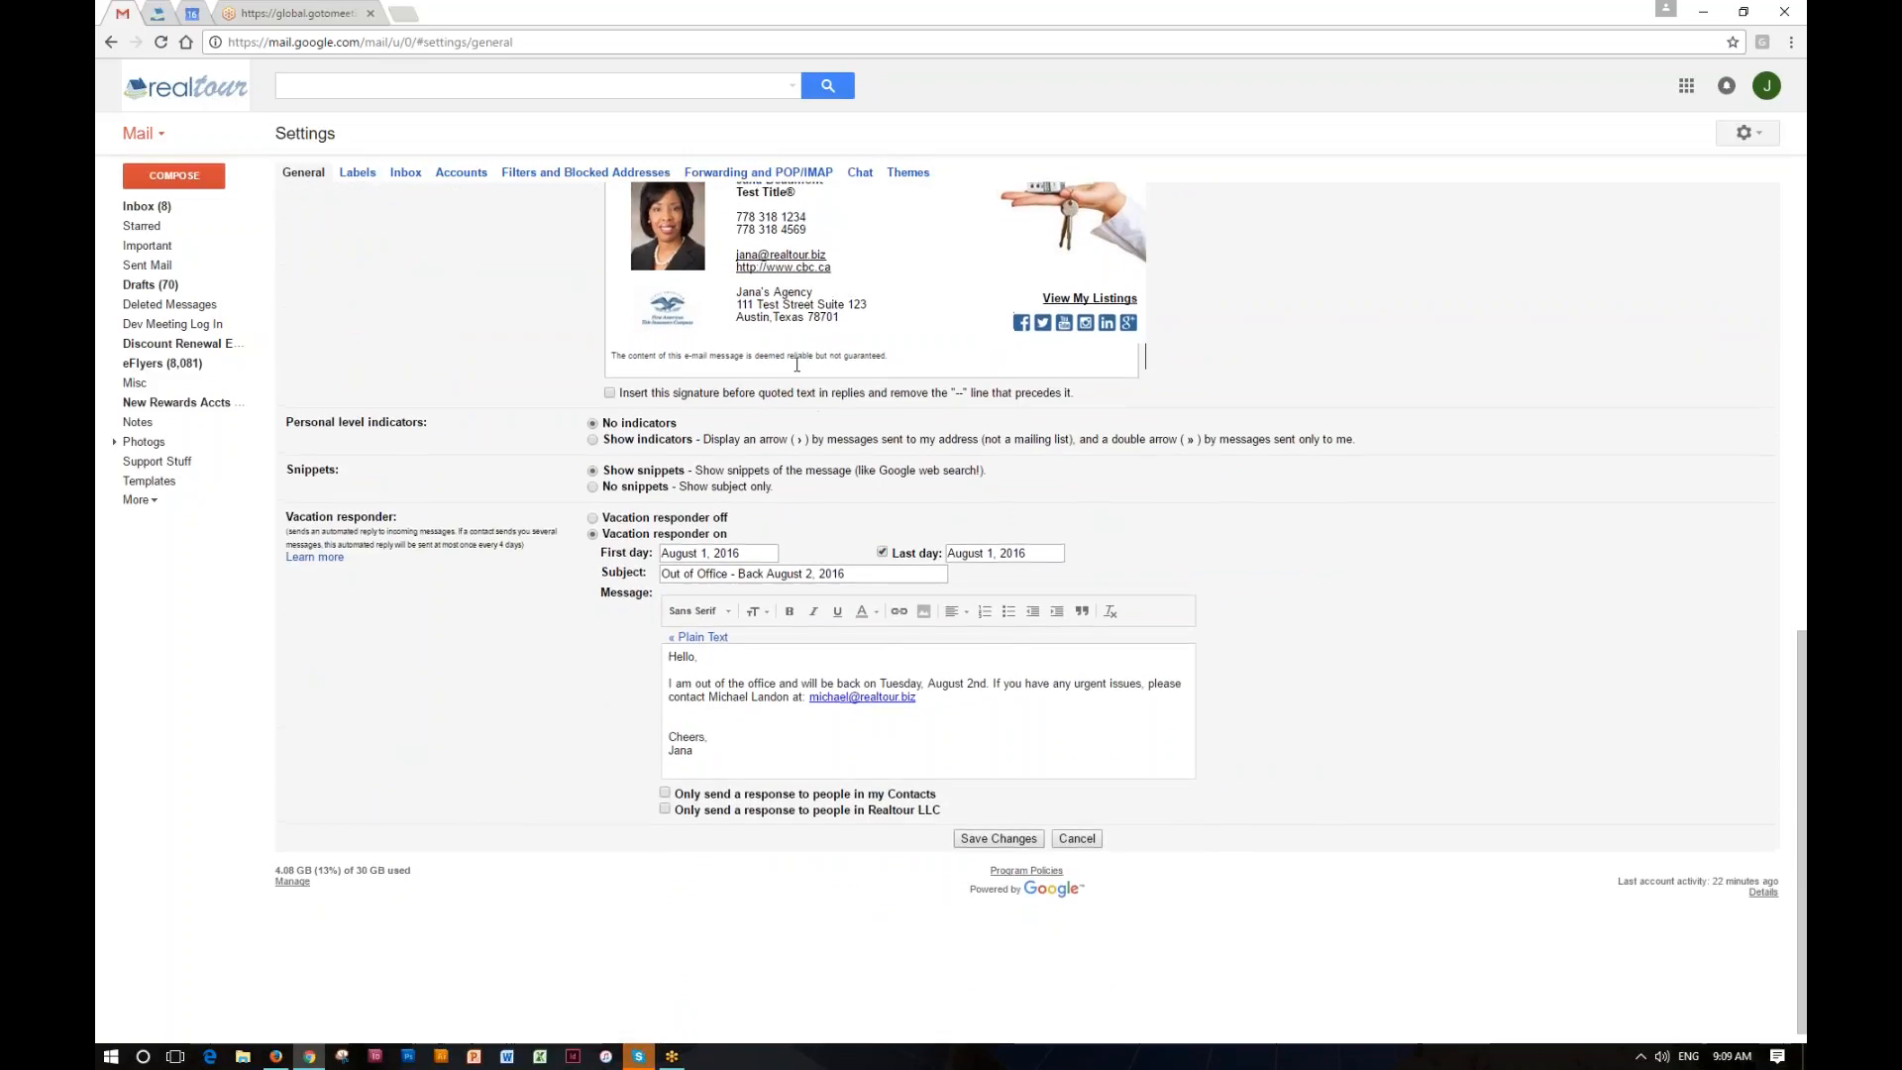
{"action": "scroll", "coordinate": [832, 391], "scroll_direction": "up", "scroll_amount": 2}
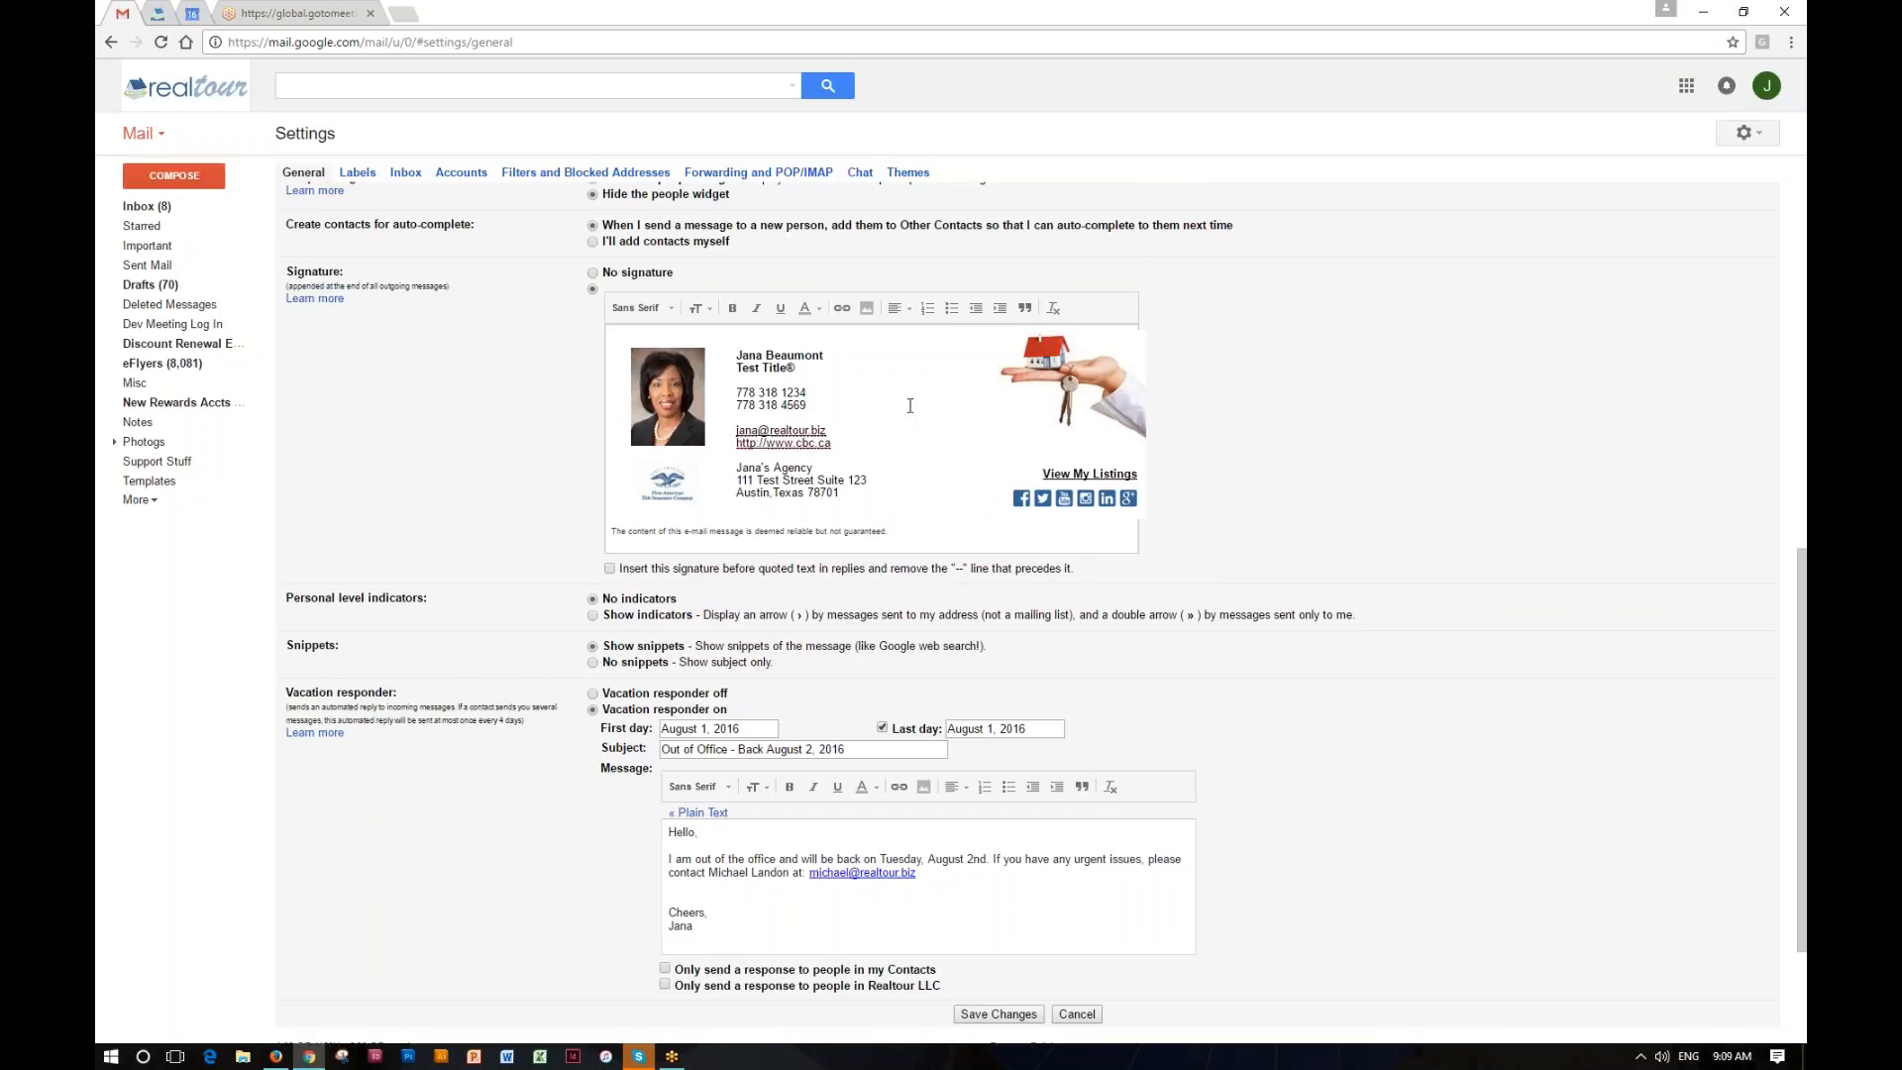
Step: Delete the pasted signature from Gmail's Signature box
{"action": "key", "text": "ctrl+a"}
{"action": "key", "text": "BackSpace"}
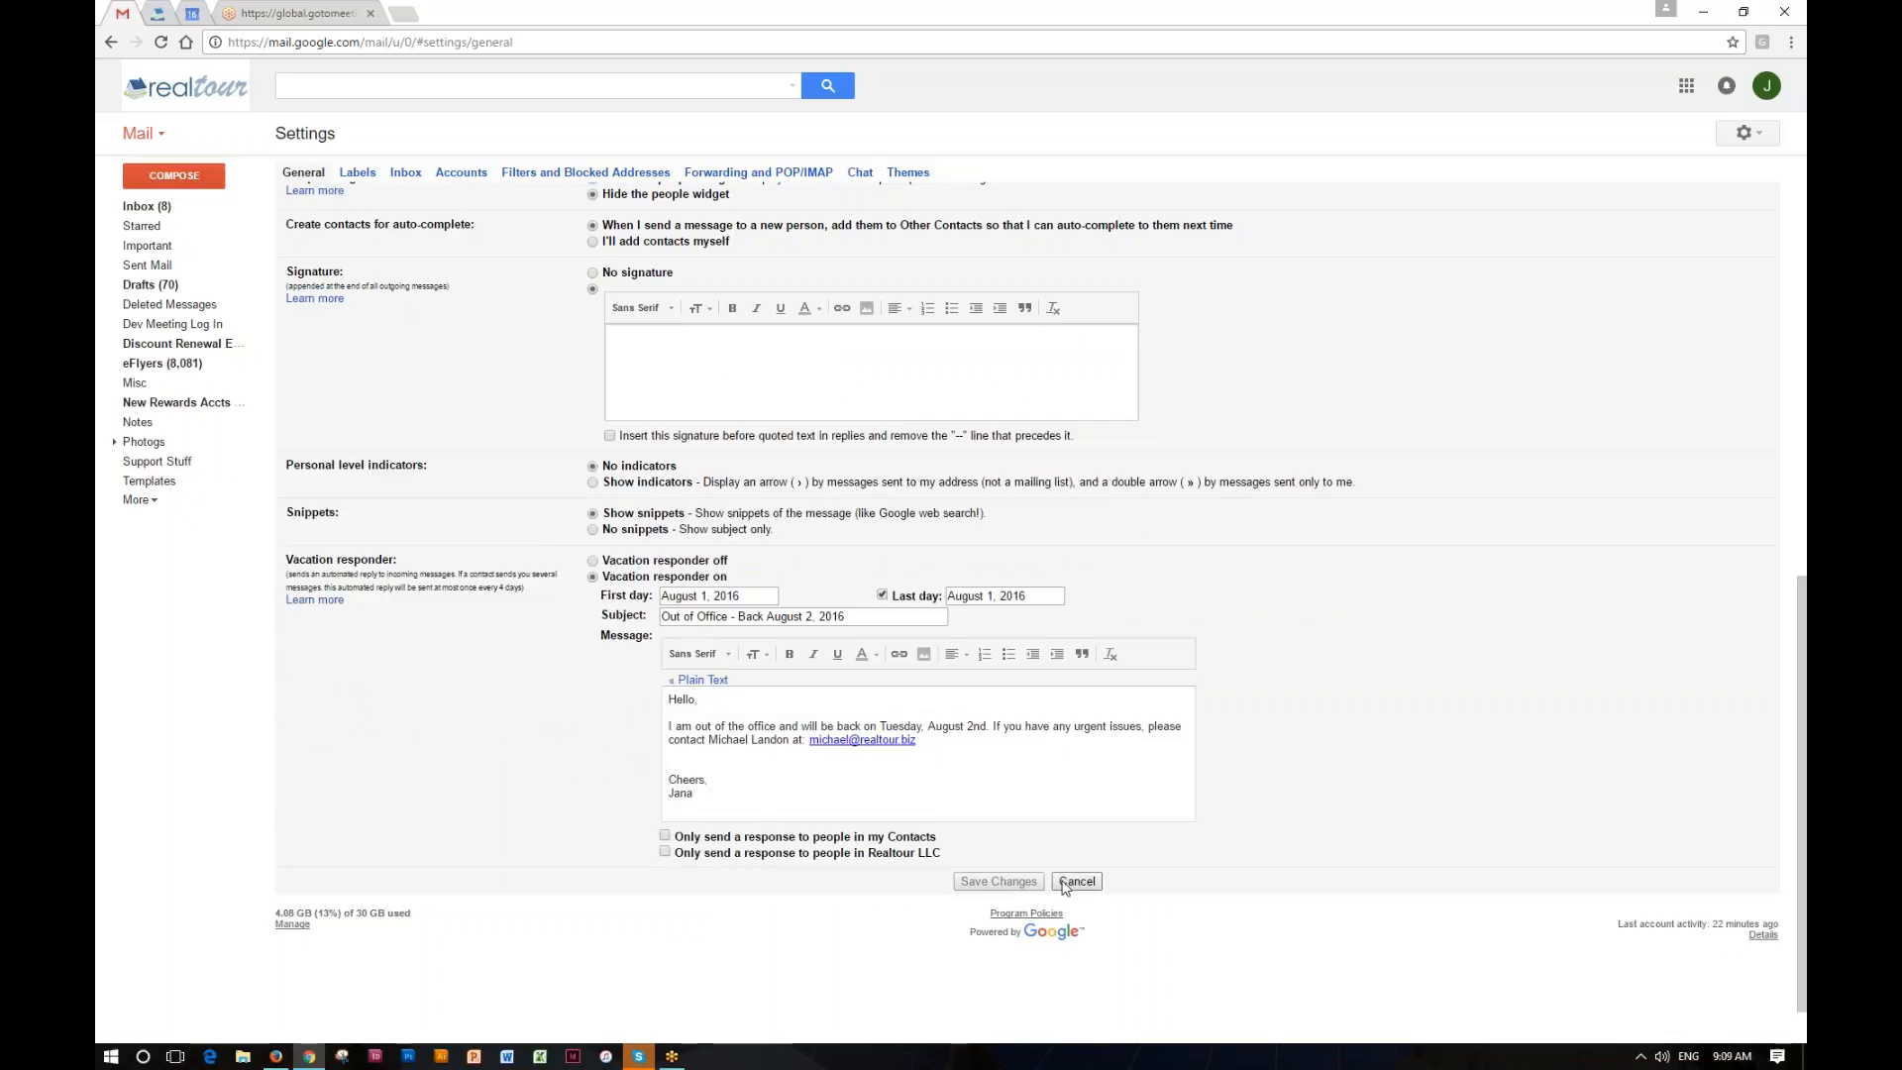
{"action": "left_click", "coordinate": [653, 355]}
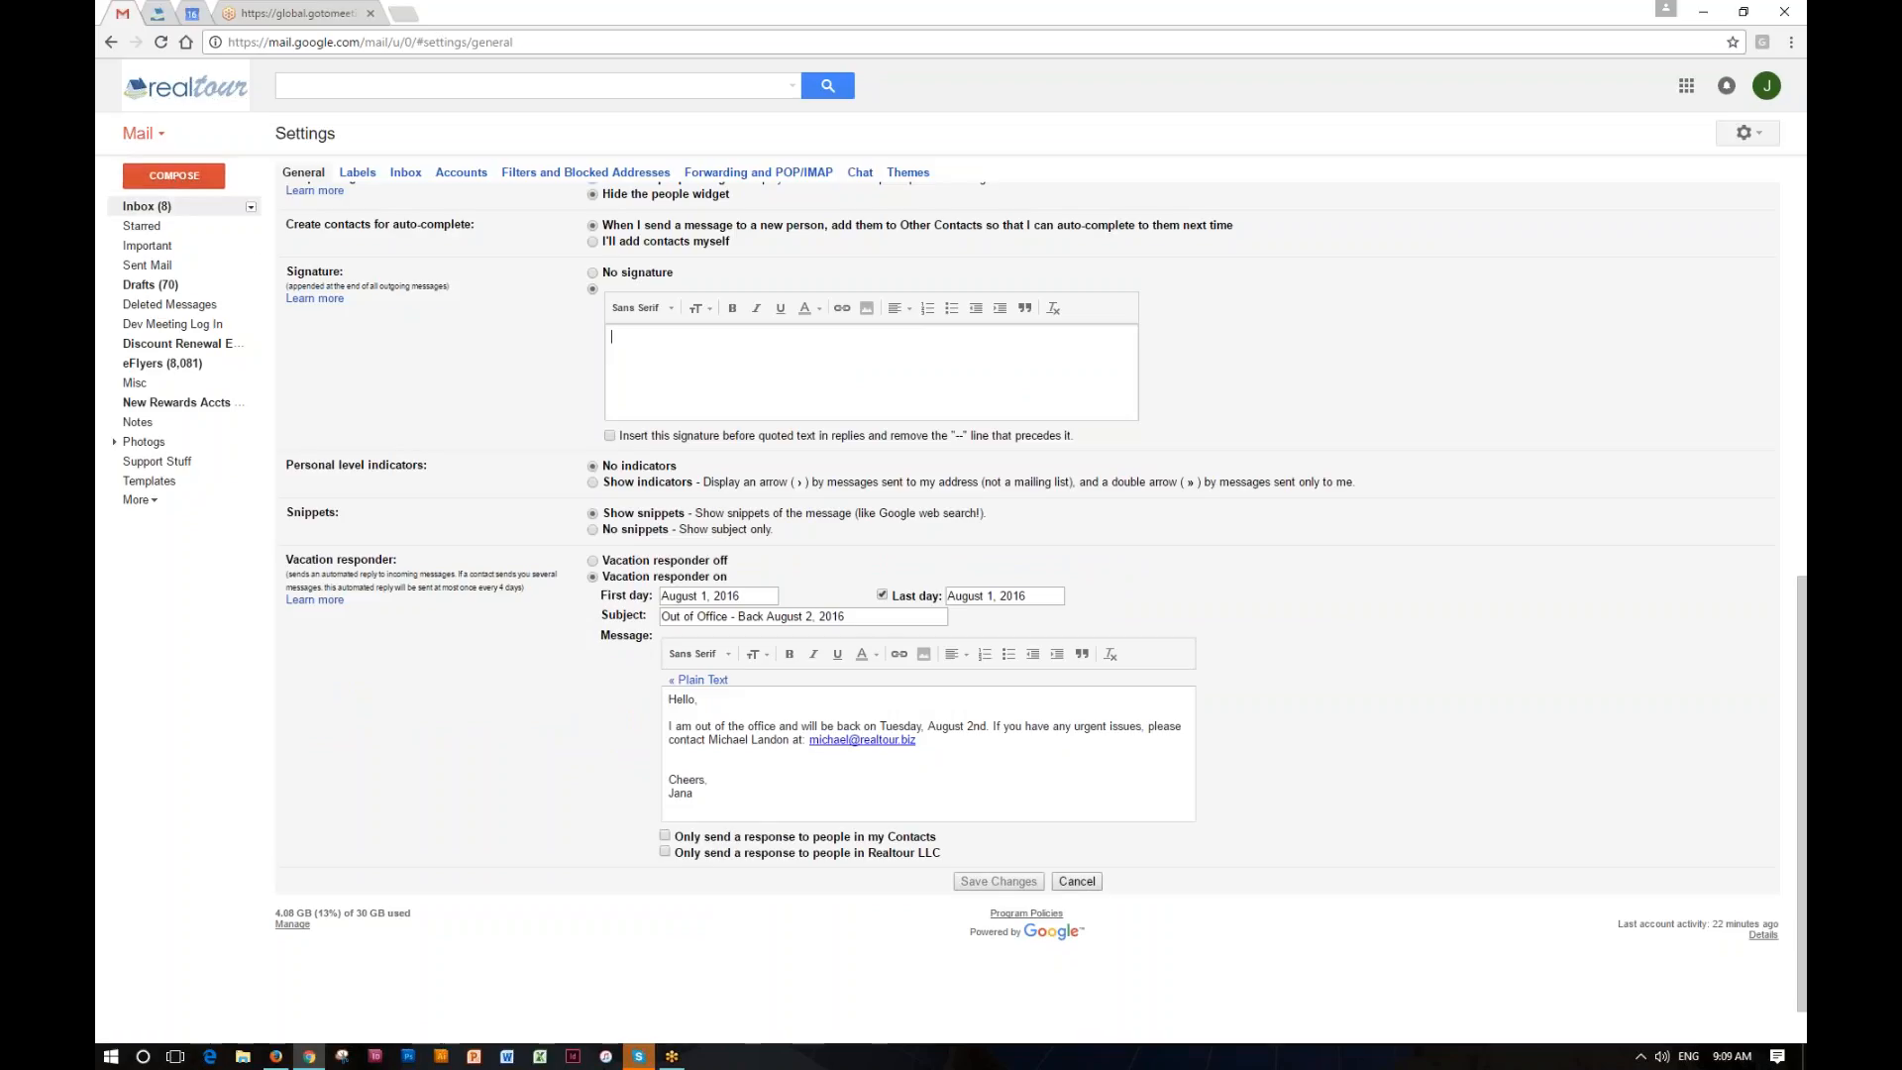
{"action": "scroll", "coordinate": [582, 432], "scroll_direction": "up", "scroll_amount": 7}
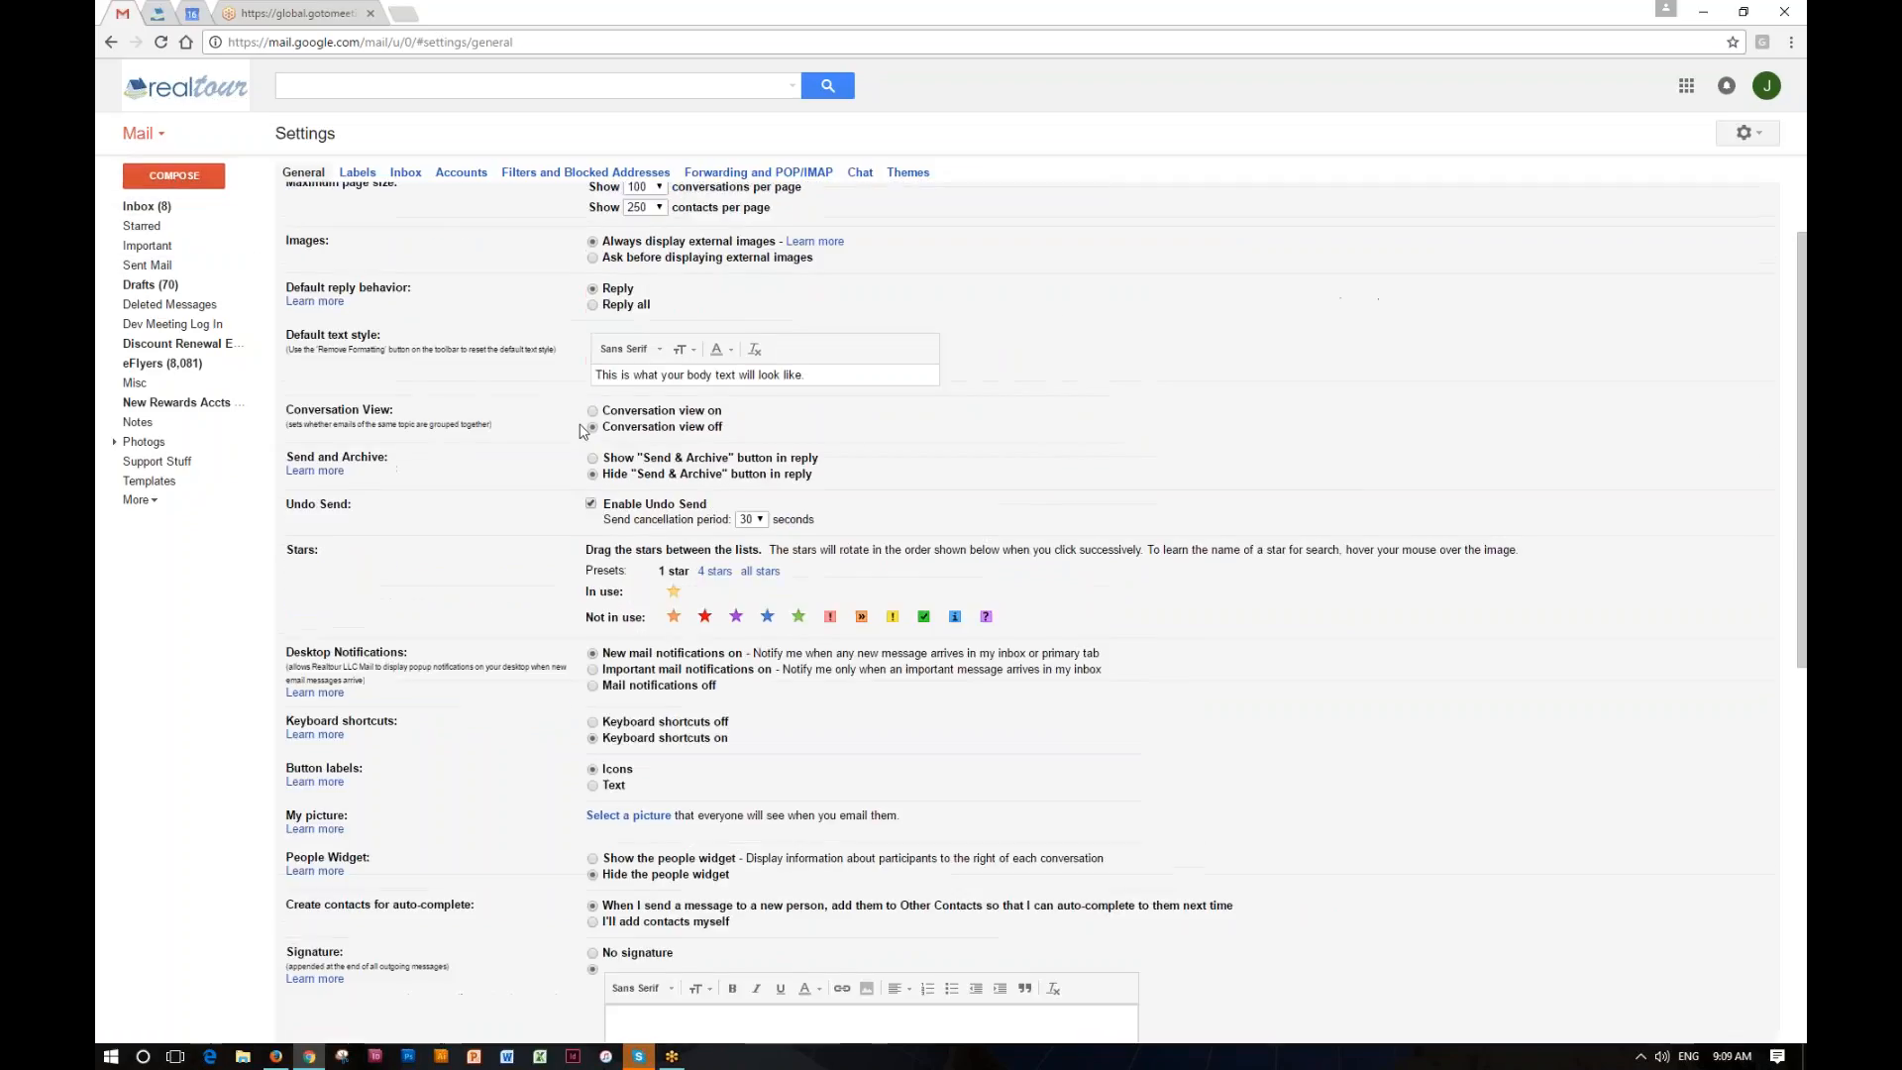
{"action": "scroll", "coordinate": [583, 432], "scroll_direction": "up", "scroll_amount": 1}
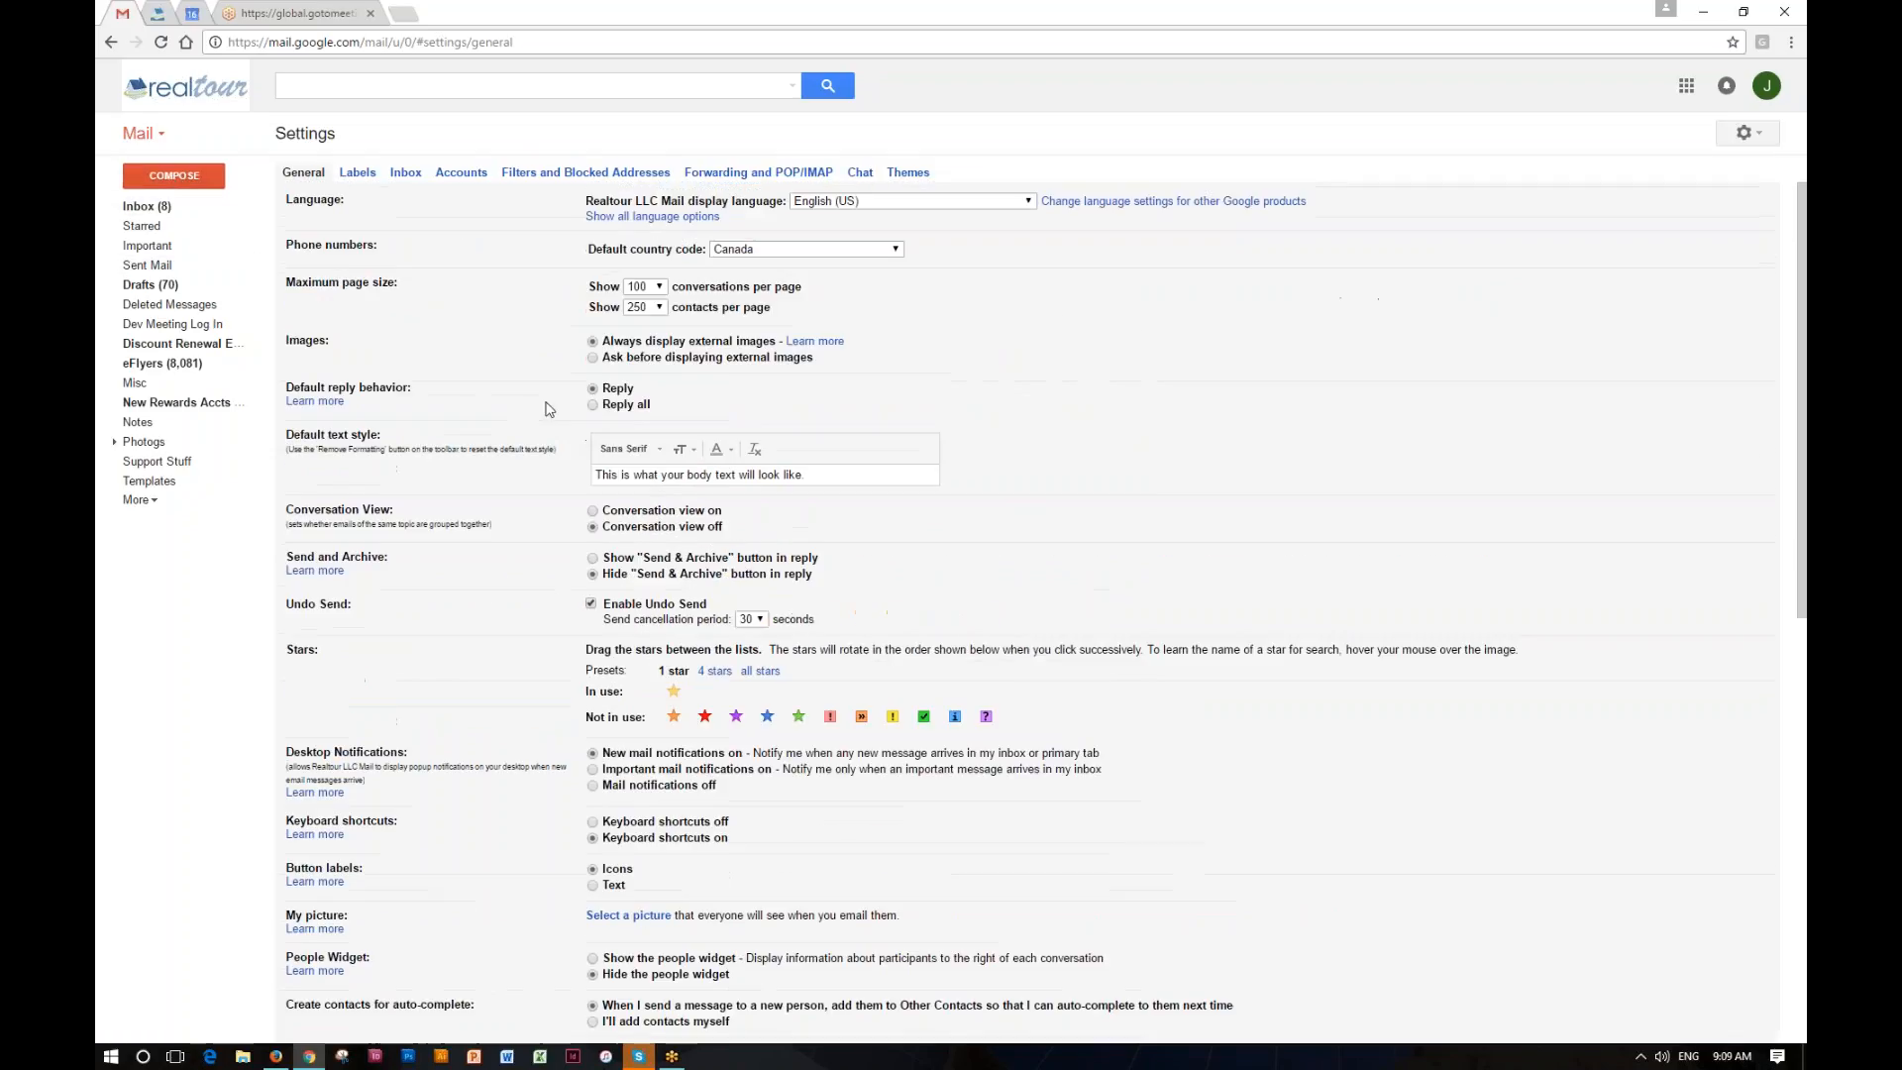
Step: Switch back to Realtour in Firefox and open its marketing home page
{"action": "left_click", "coordinate": [276, 1056]}
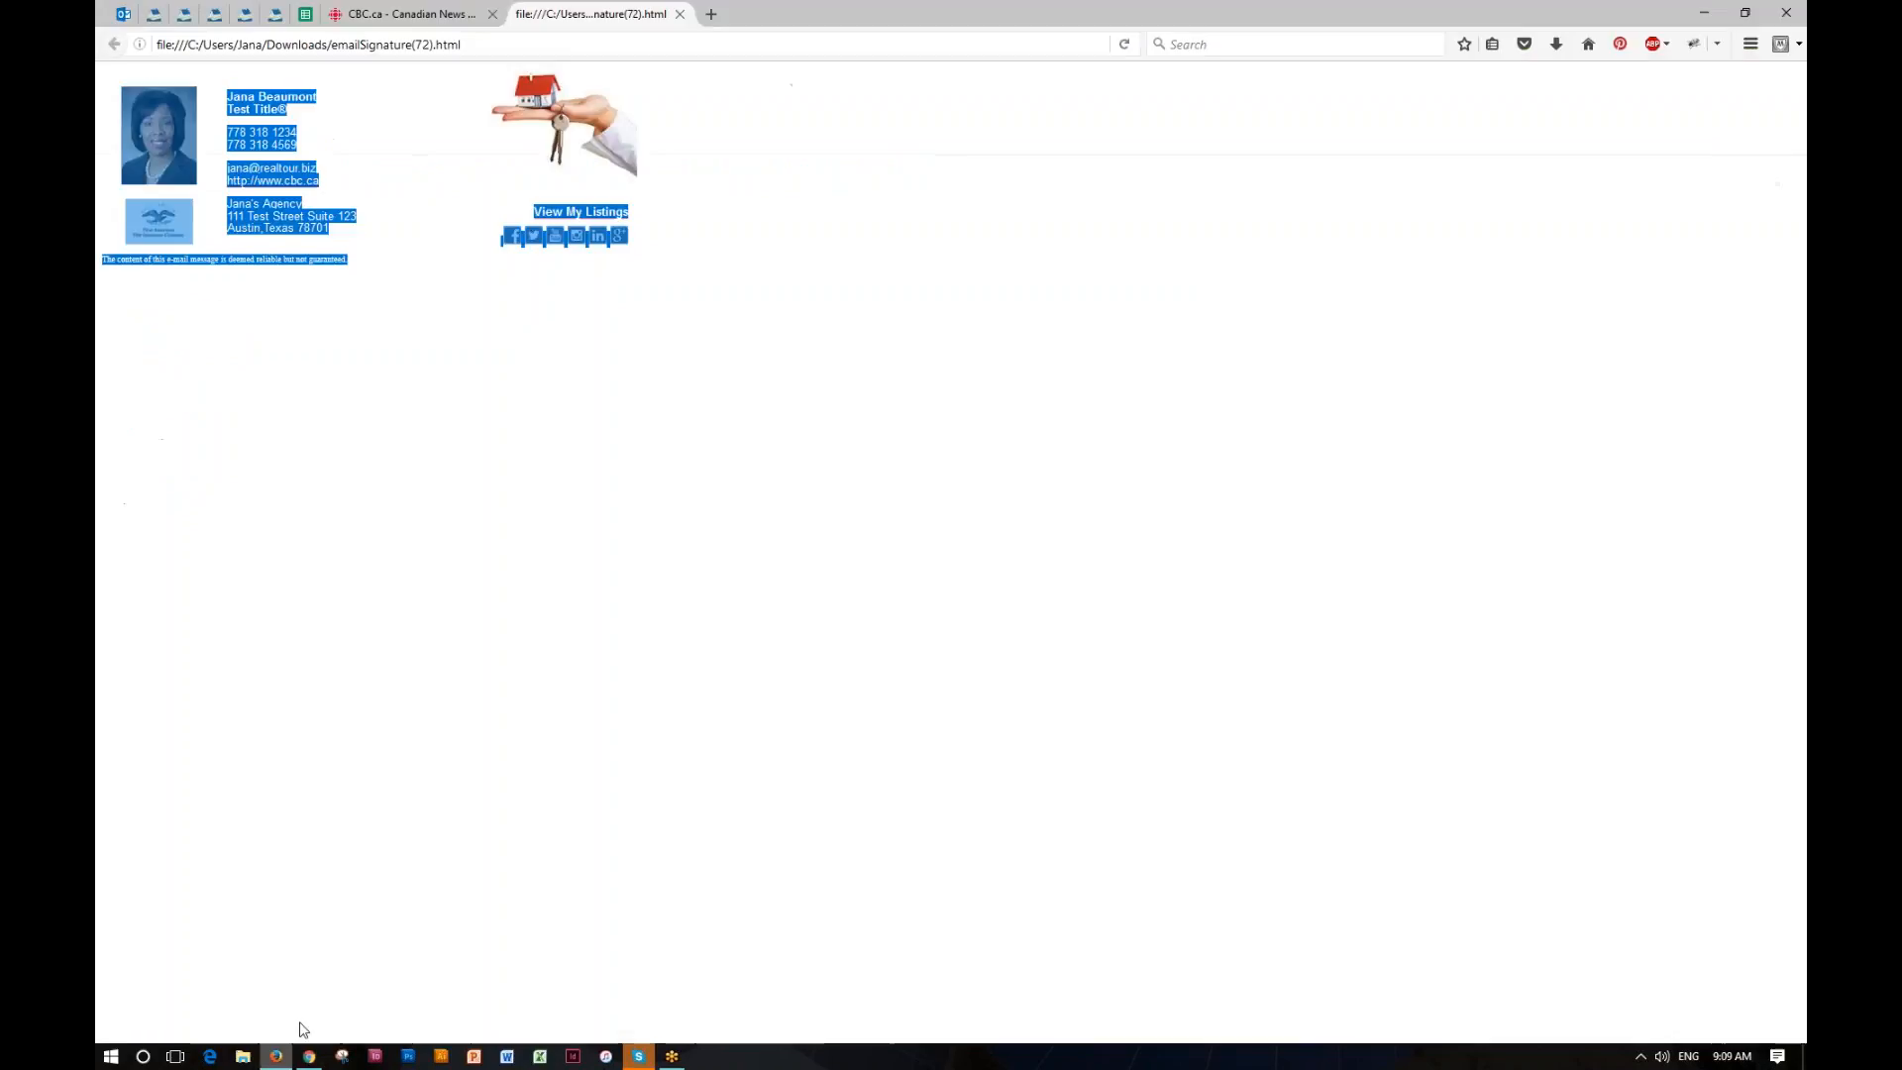
{"action": "left_click", "coordinate": [154, 14]}
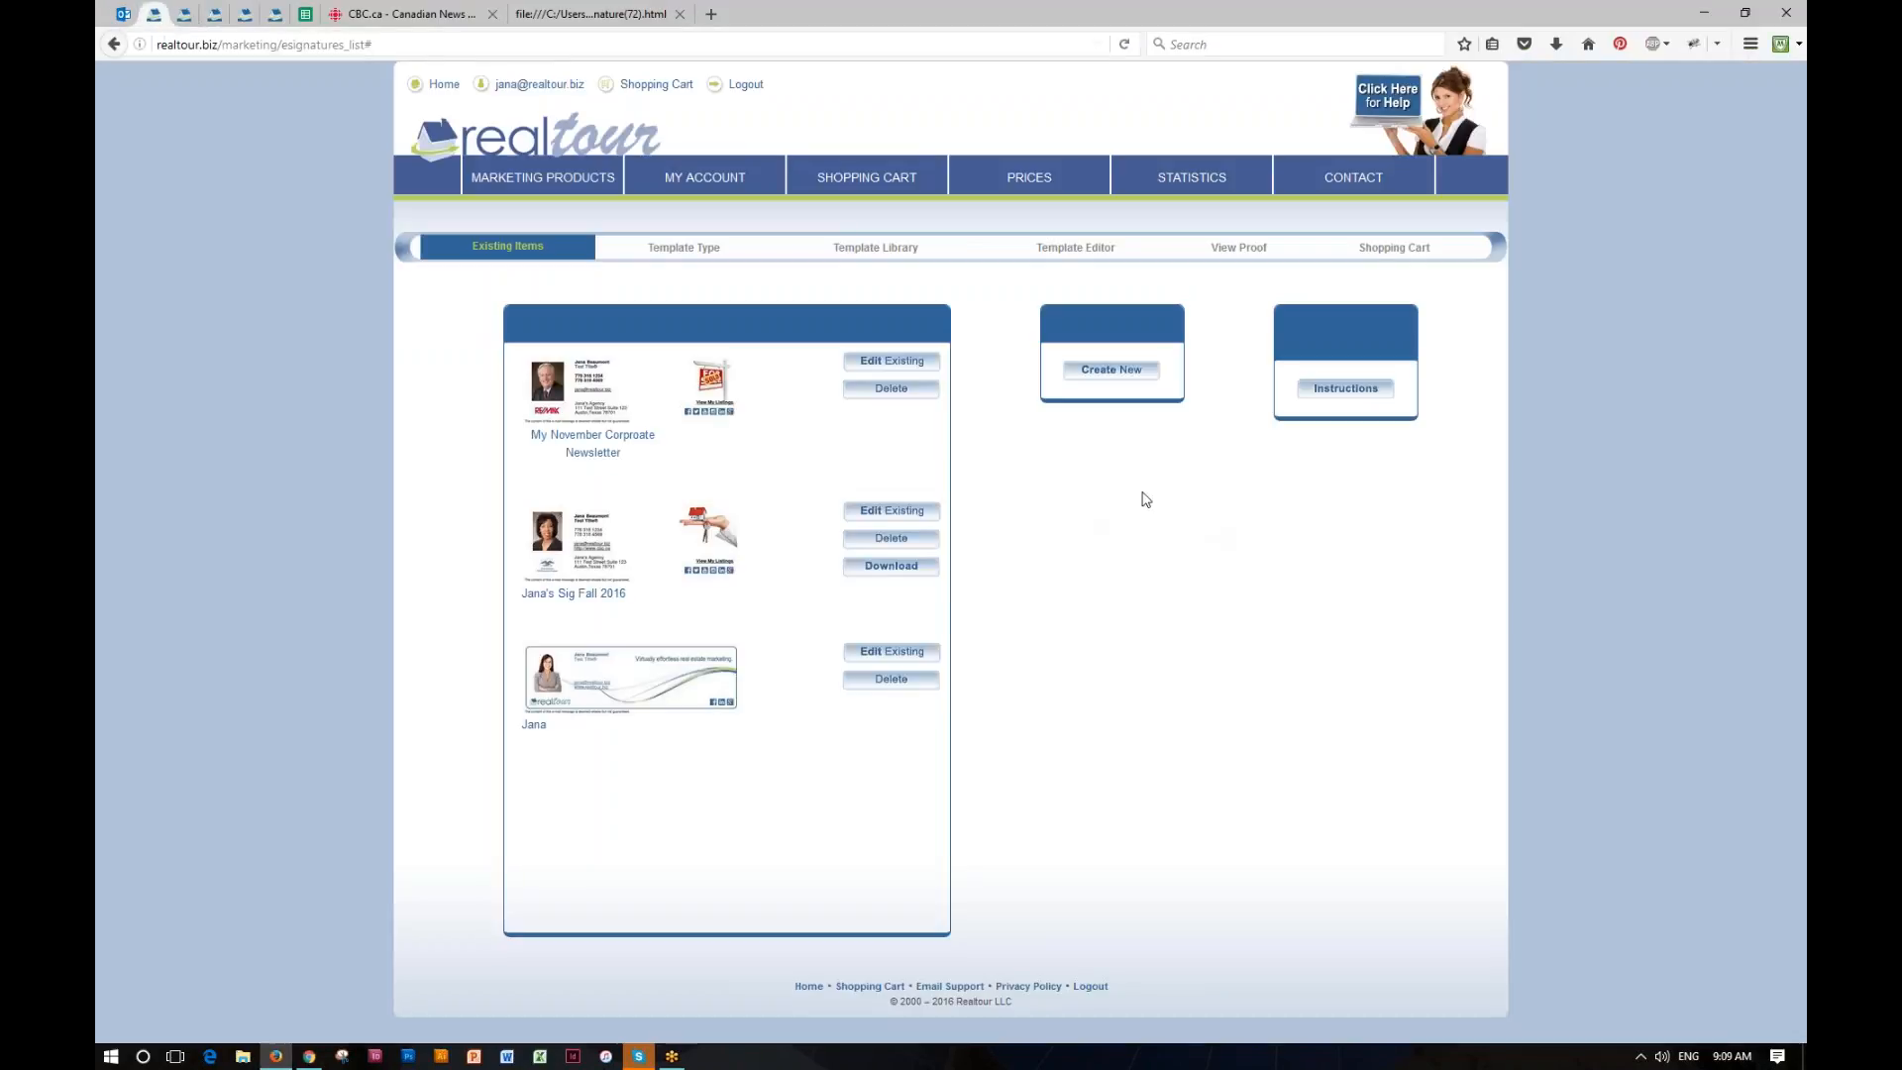
{"action": "left_click", "coordinate": [560, 140]}
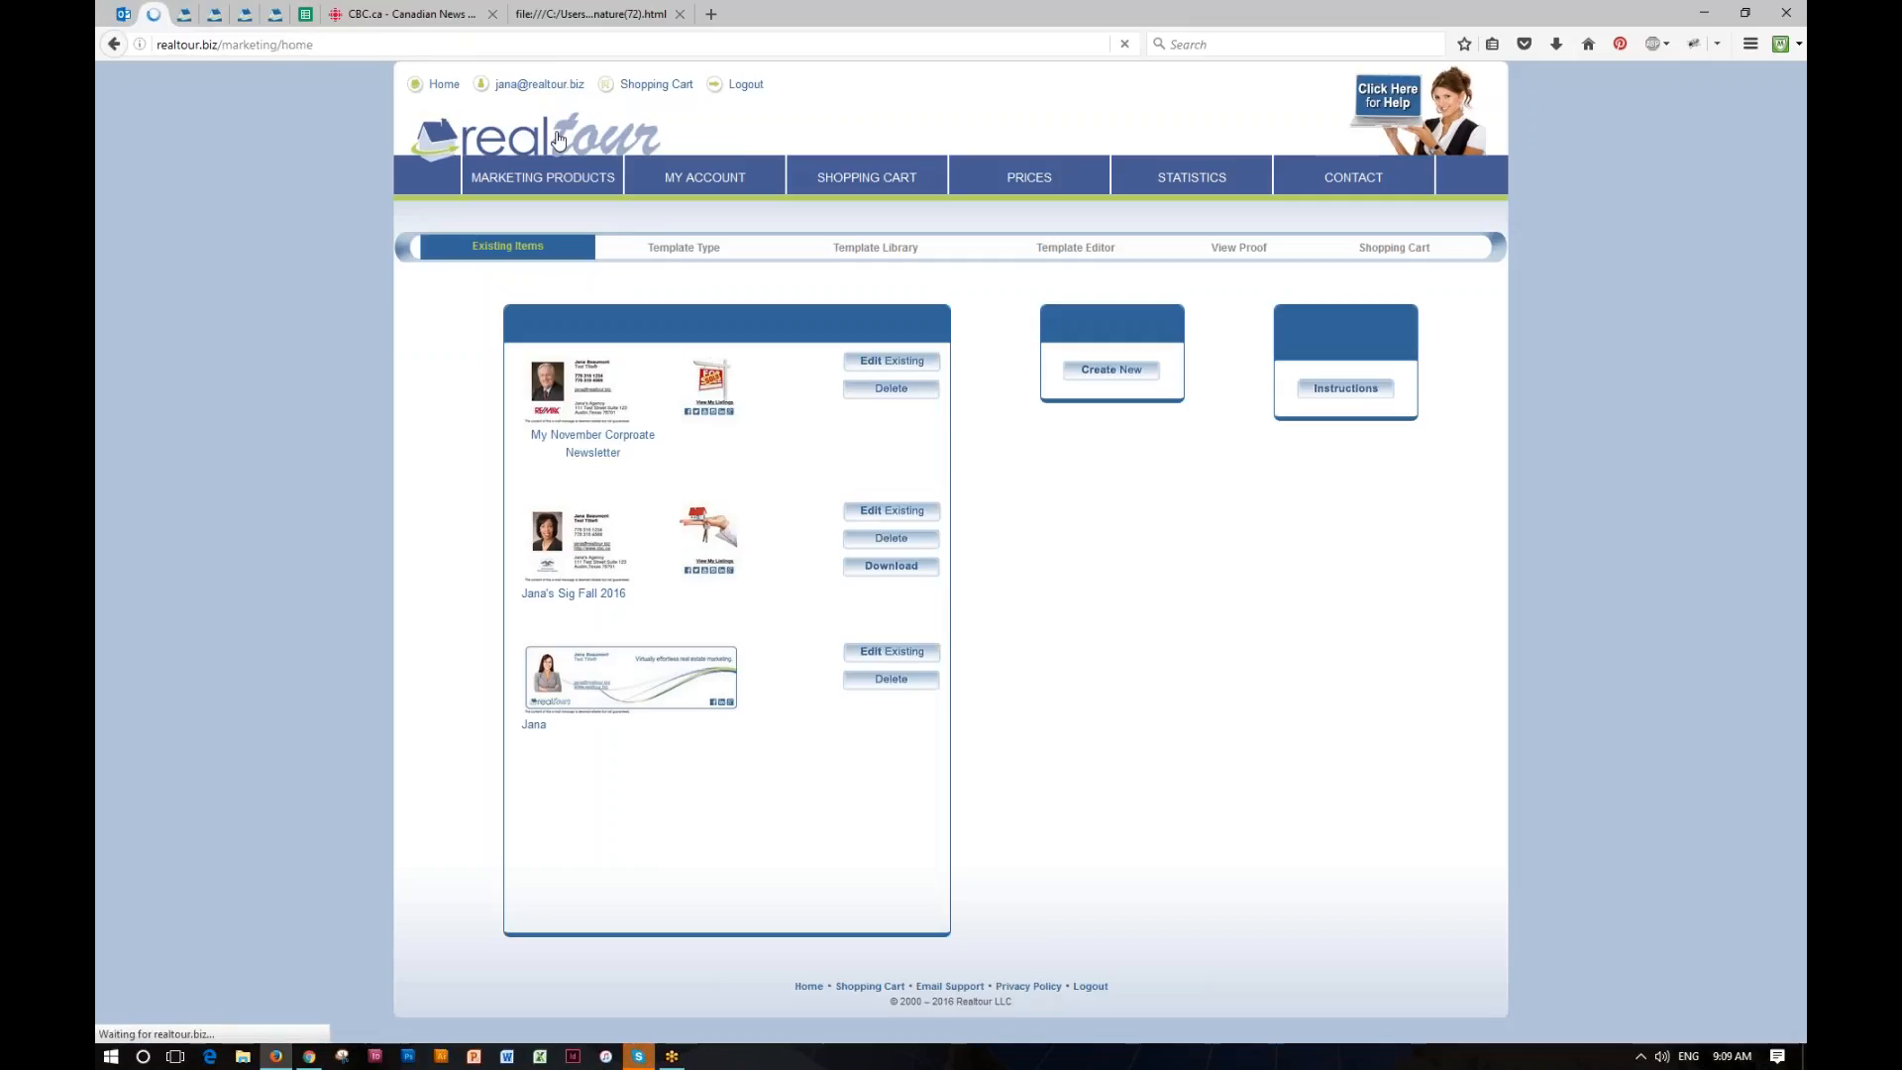